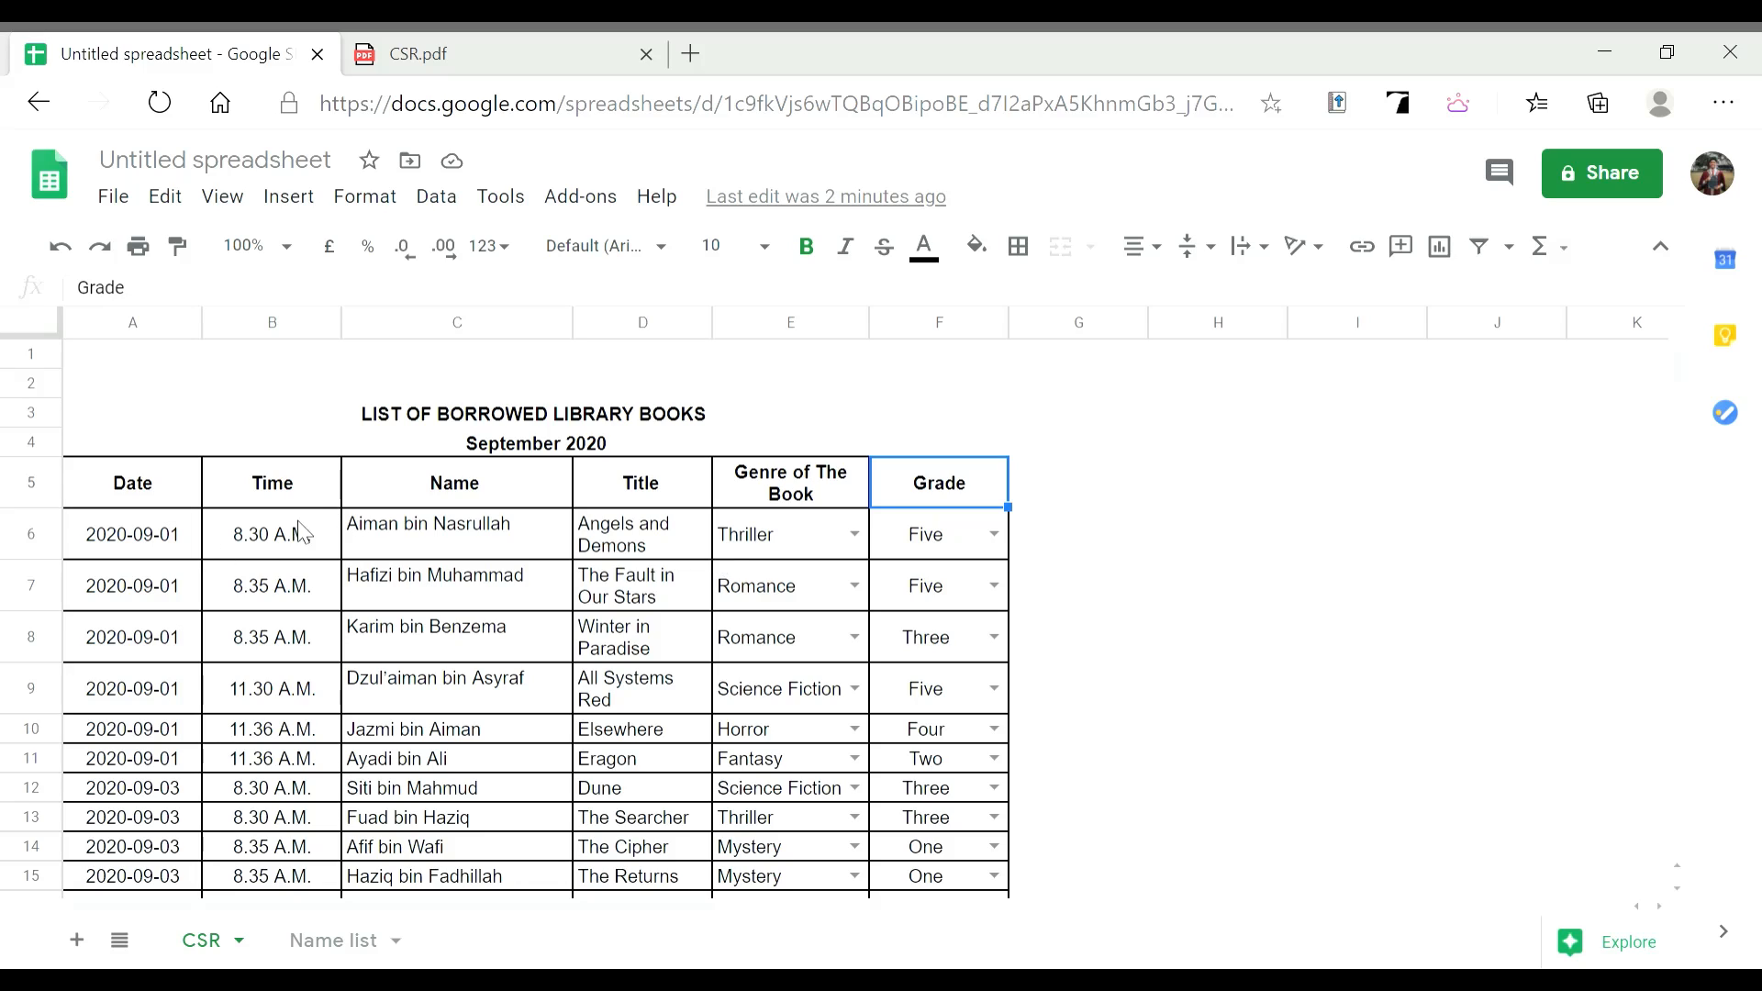
Check the A6 date picker and the GENRE OF THE BOOK and GRADE headers
double_click(174, 530)
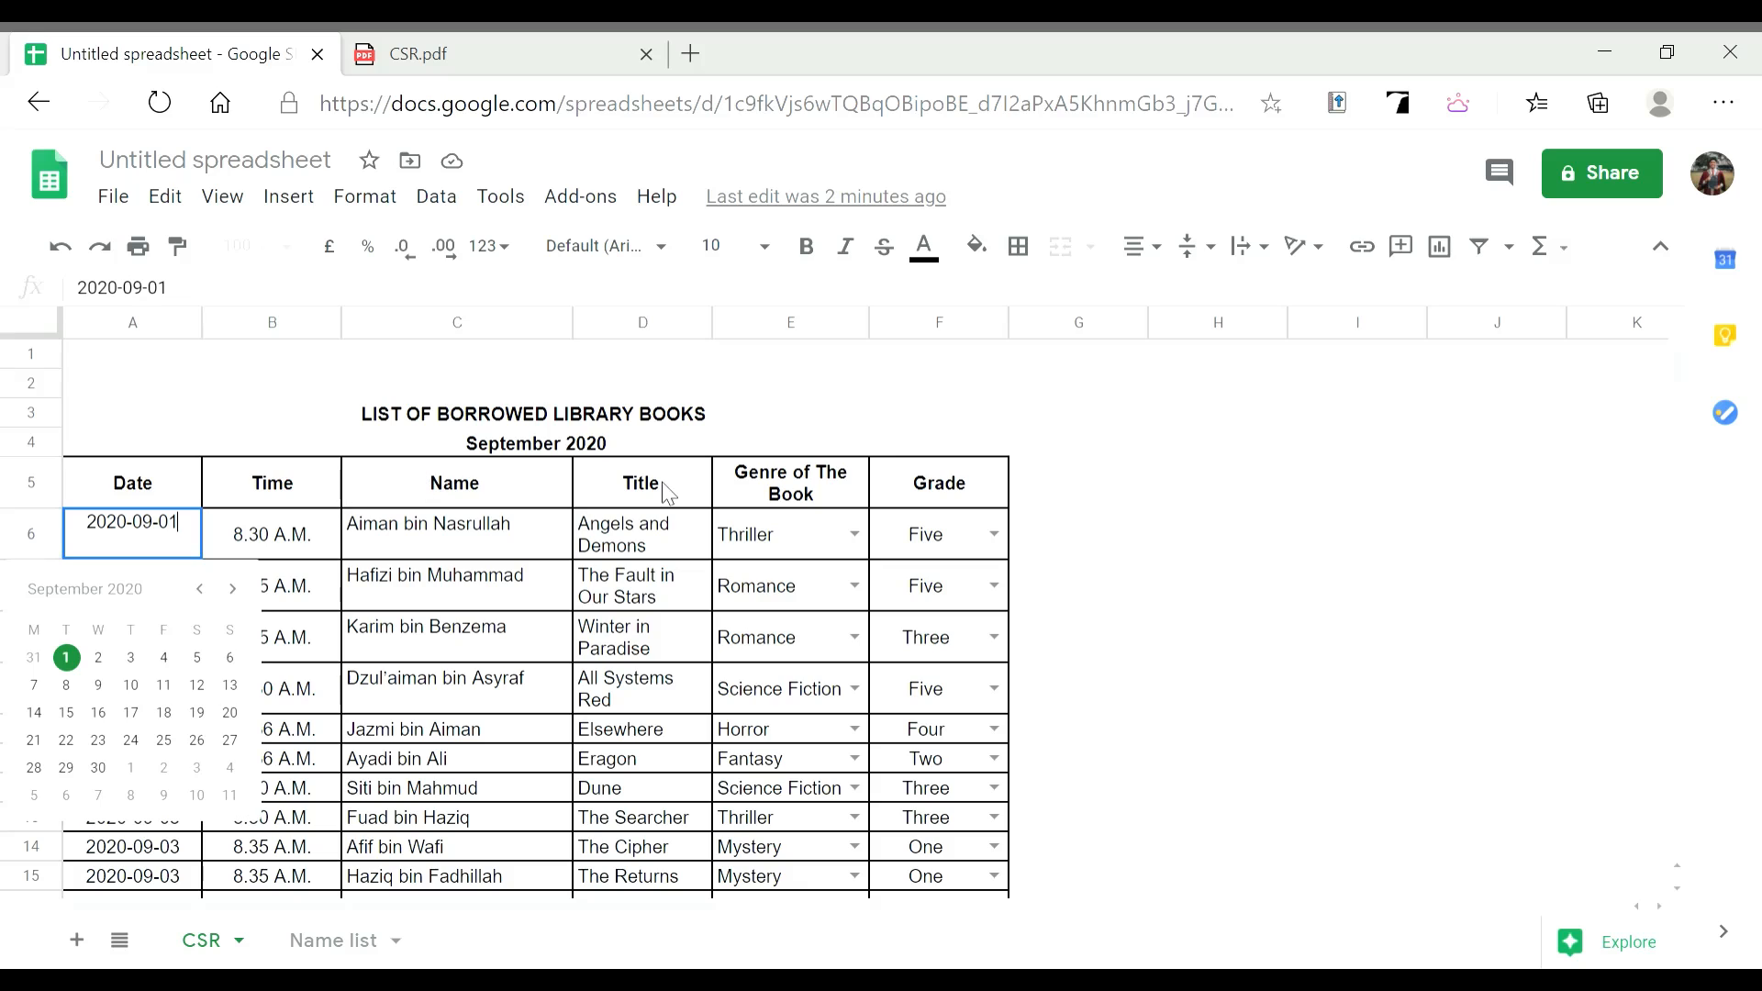
double_click(794, 494)
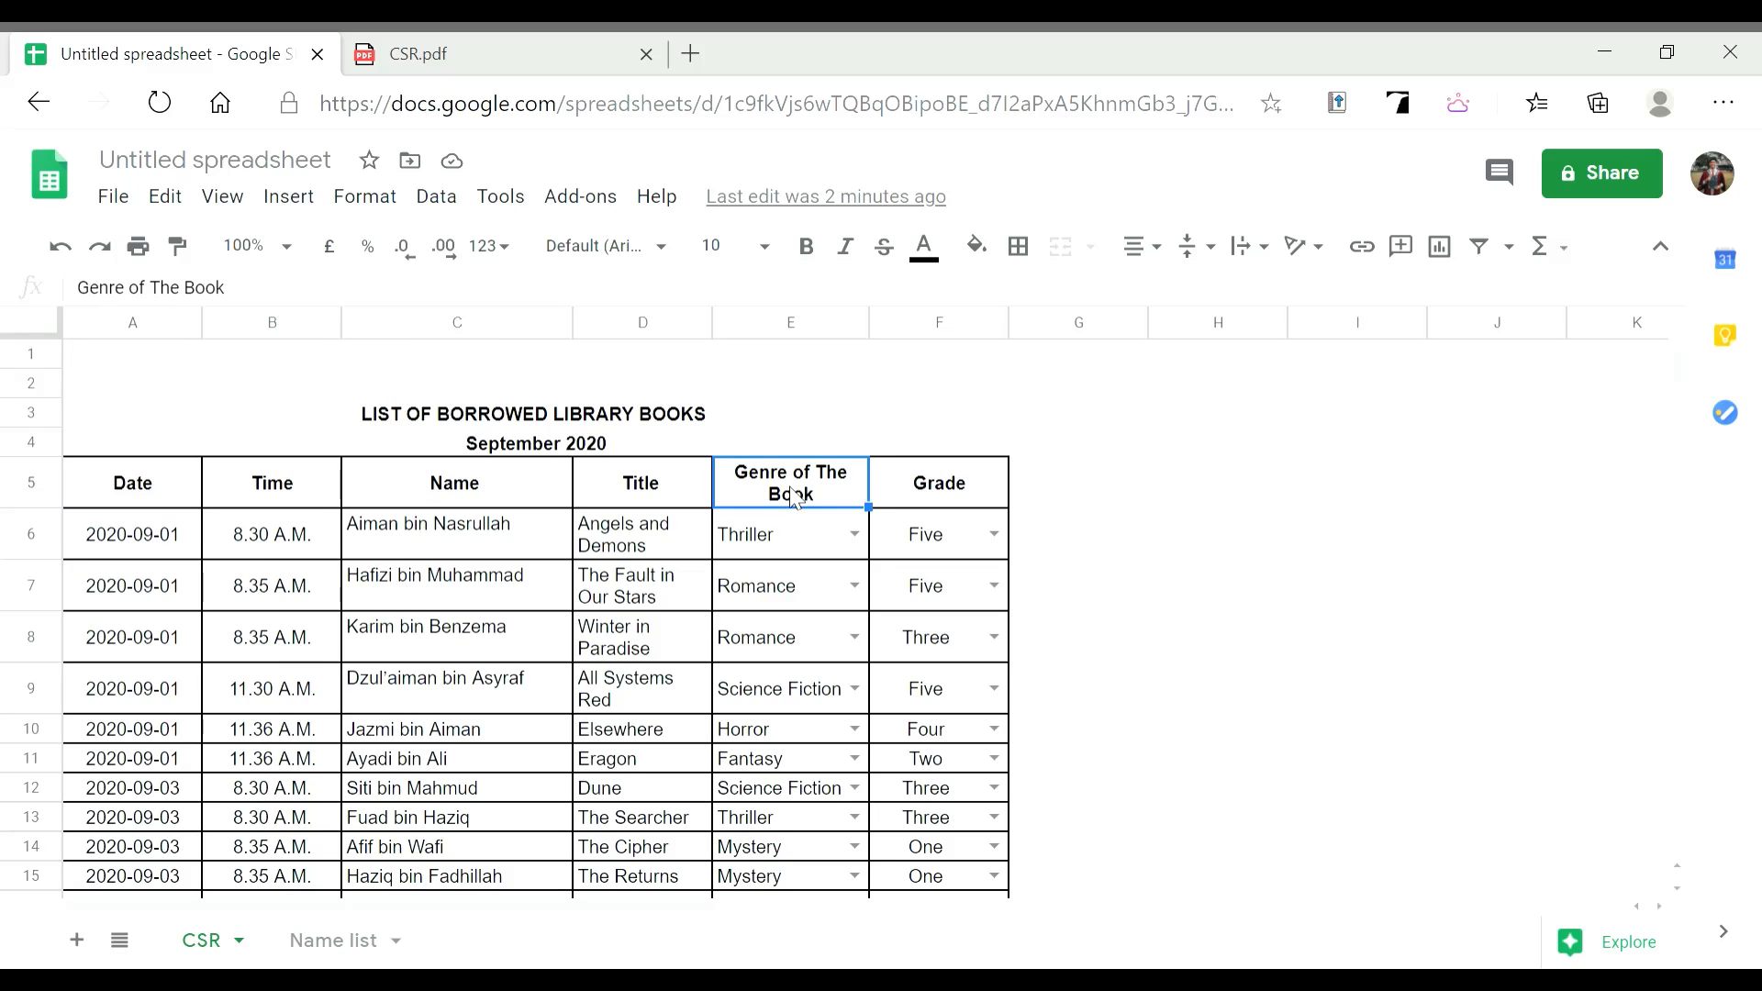
click(931, 493)
Scroll through the finished table and grade pie chart, then bring the CSR.pdf tab forward
scroll(560, 550, down, 1)
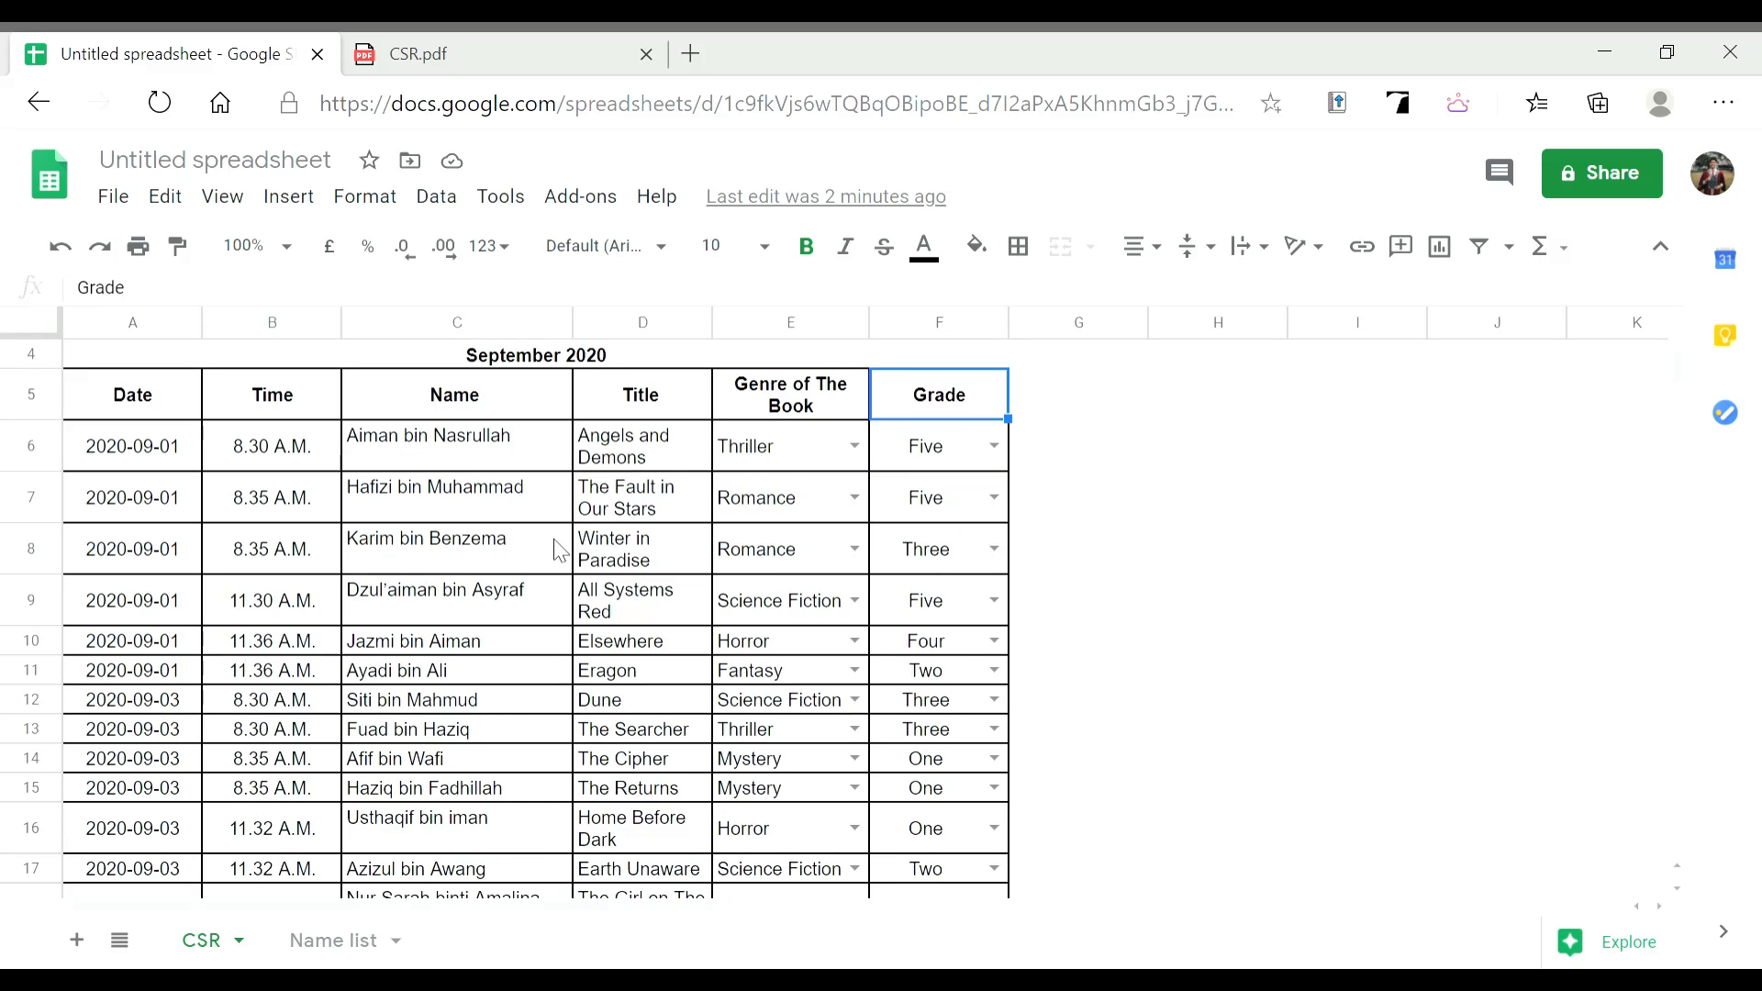
scroll(559, 551, down, 1)
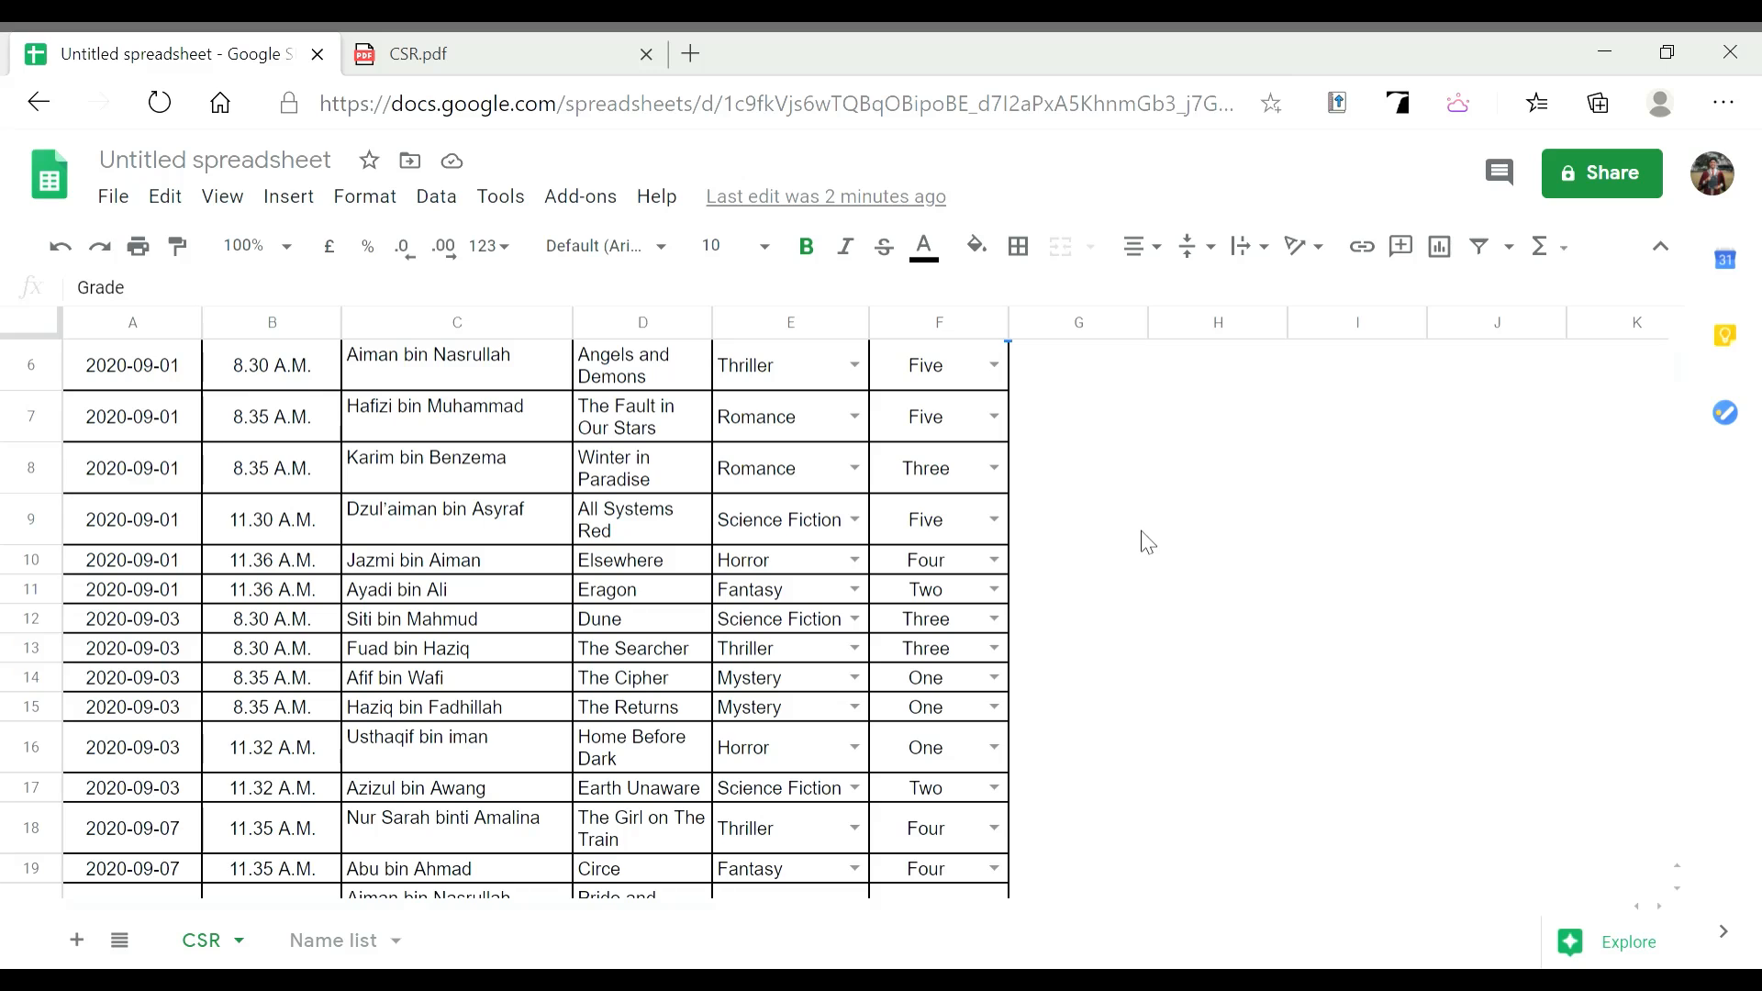
scroll(1148, 542, down, 4)
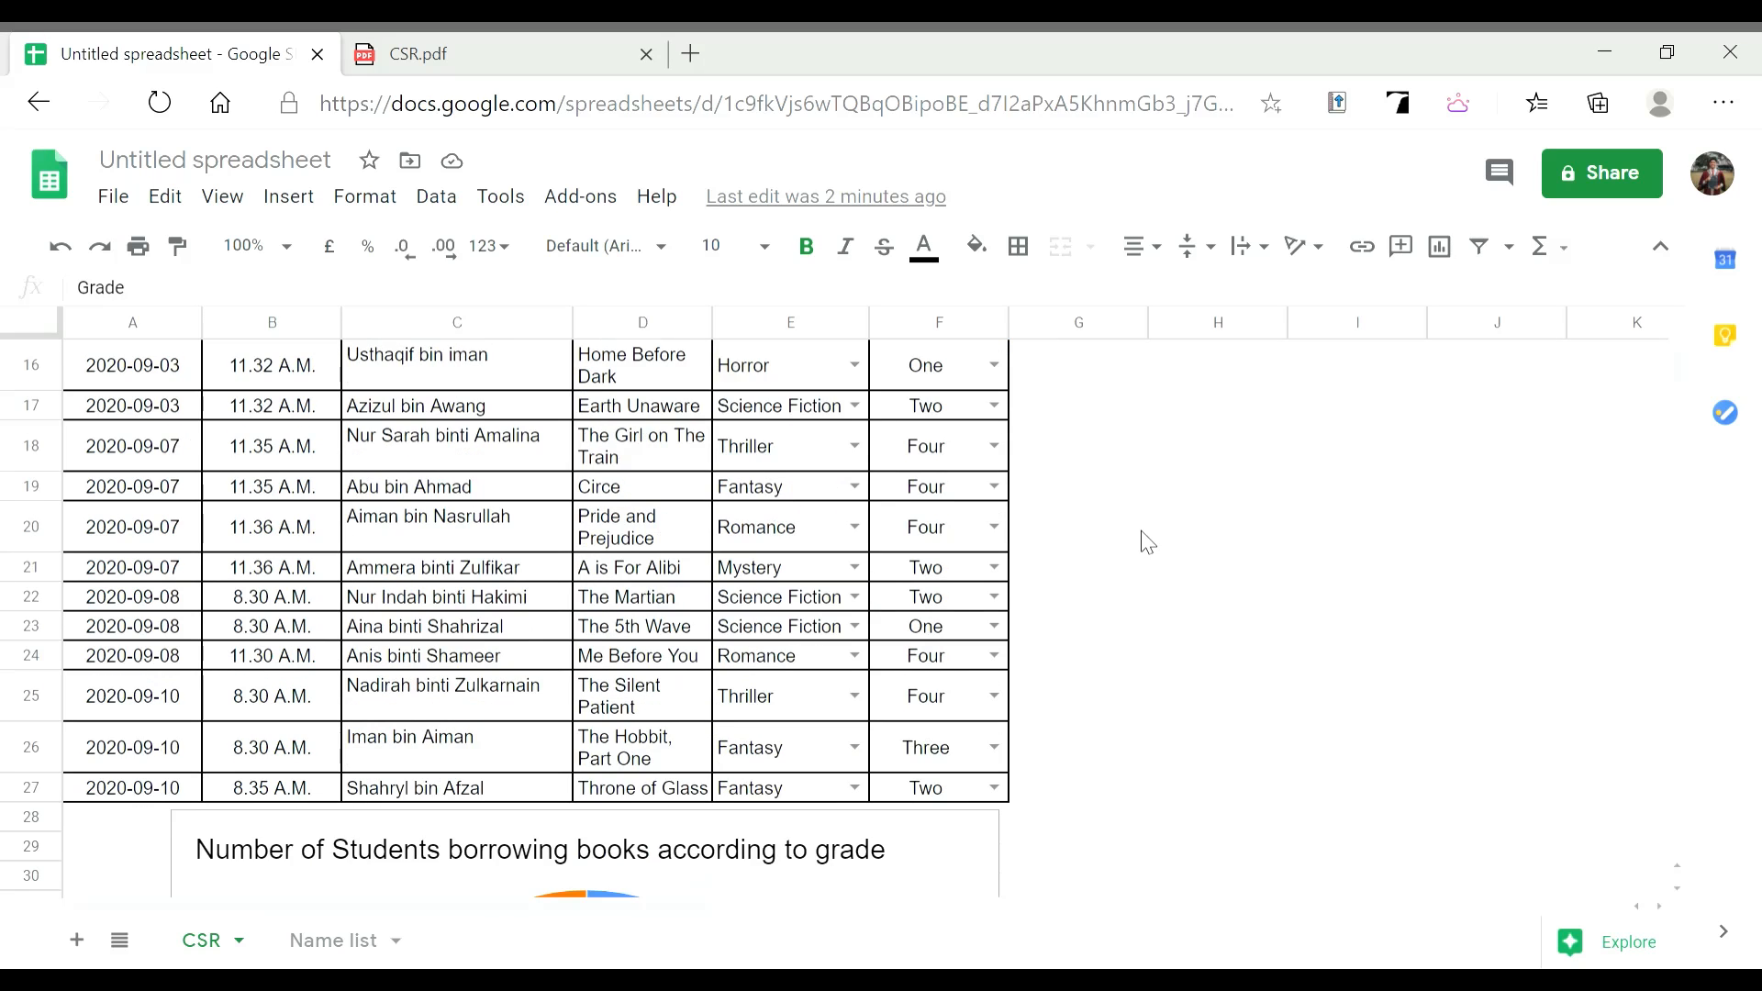
scroll(1148, 541, down, 5)
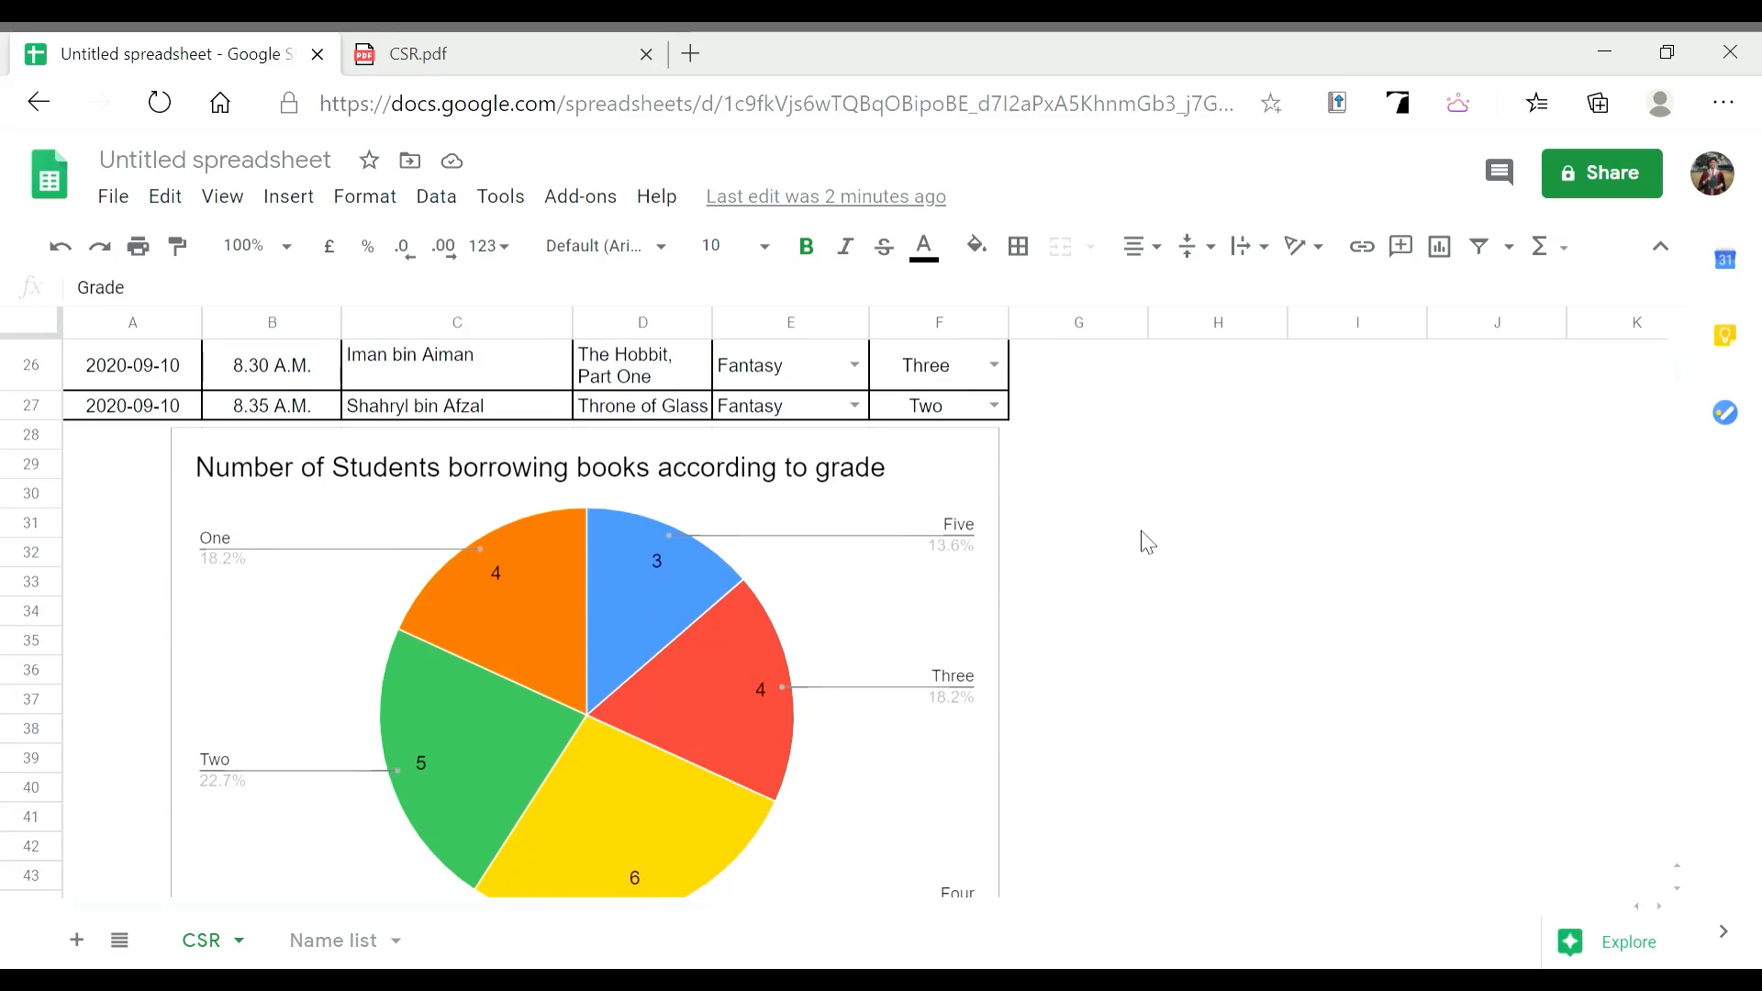
scroll(1147, 541, down, 1)
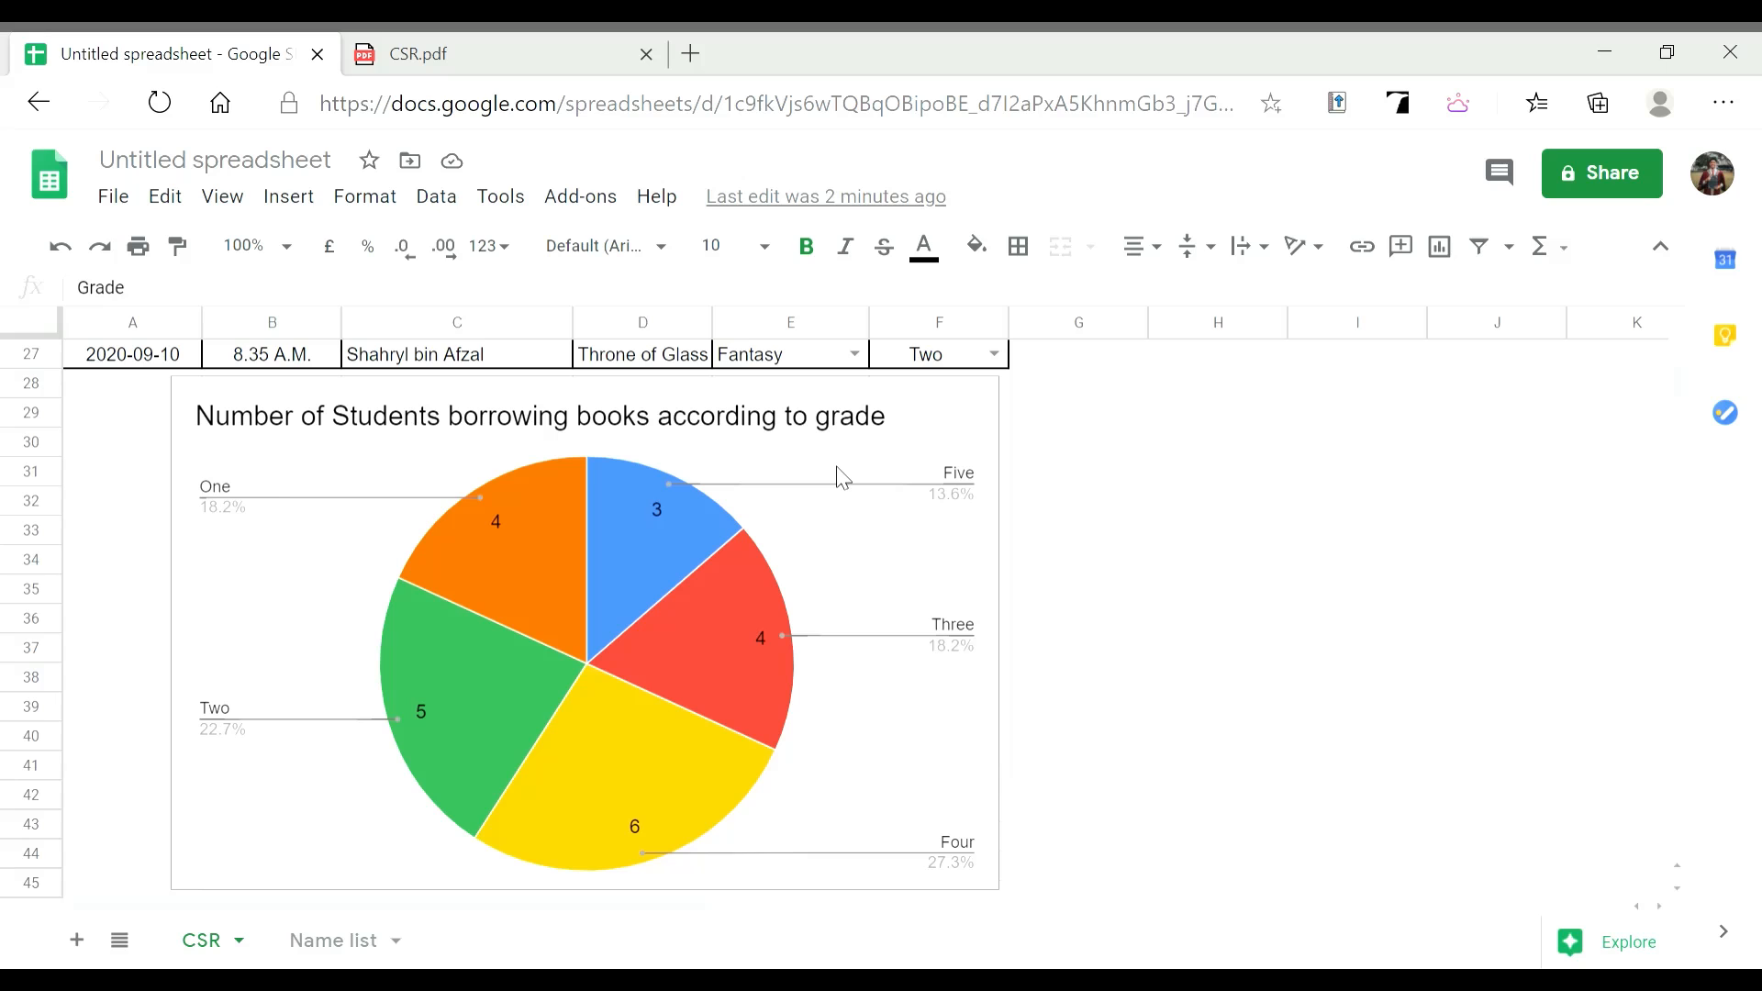
scroll(843, 478, up, 10)
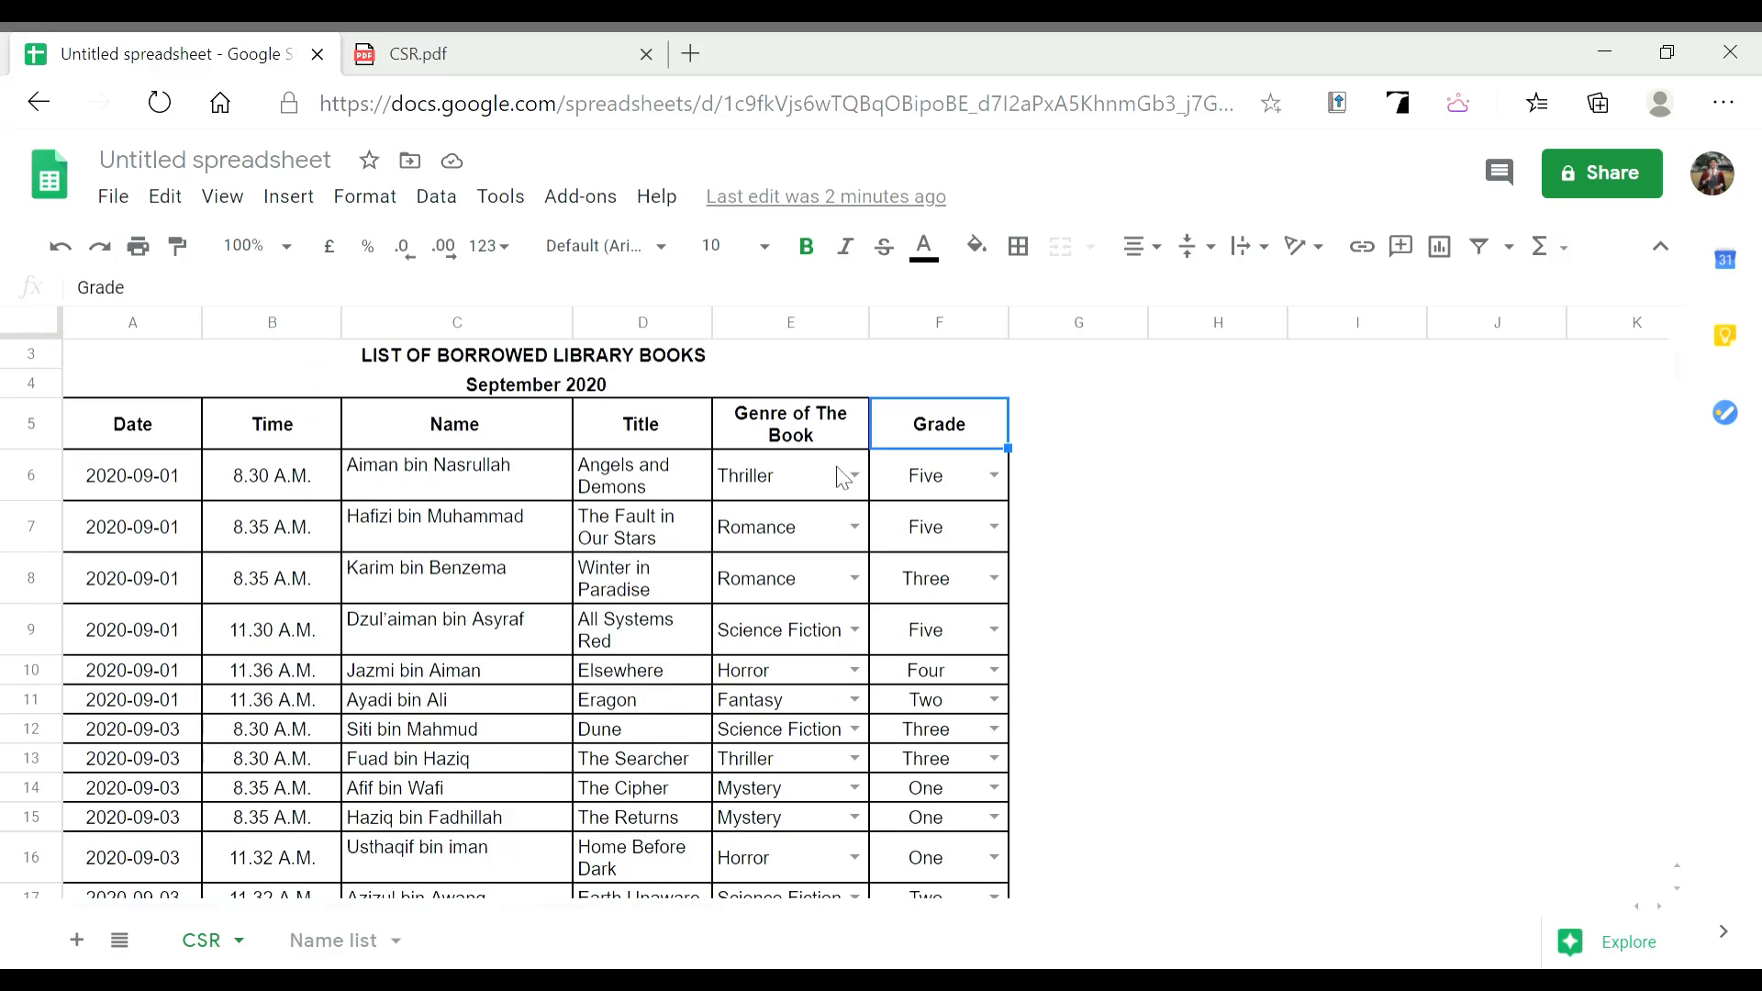
scroll(842, 478, up, 1)
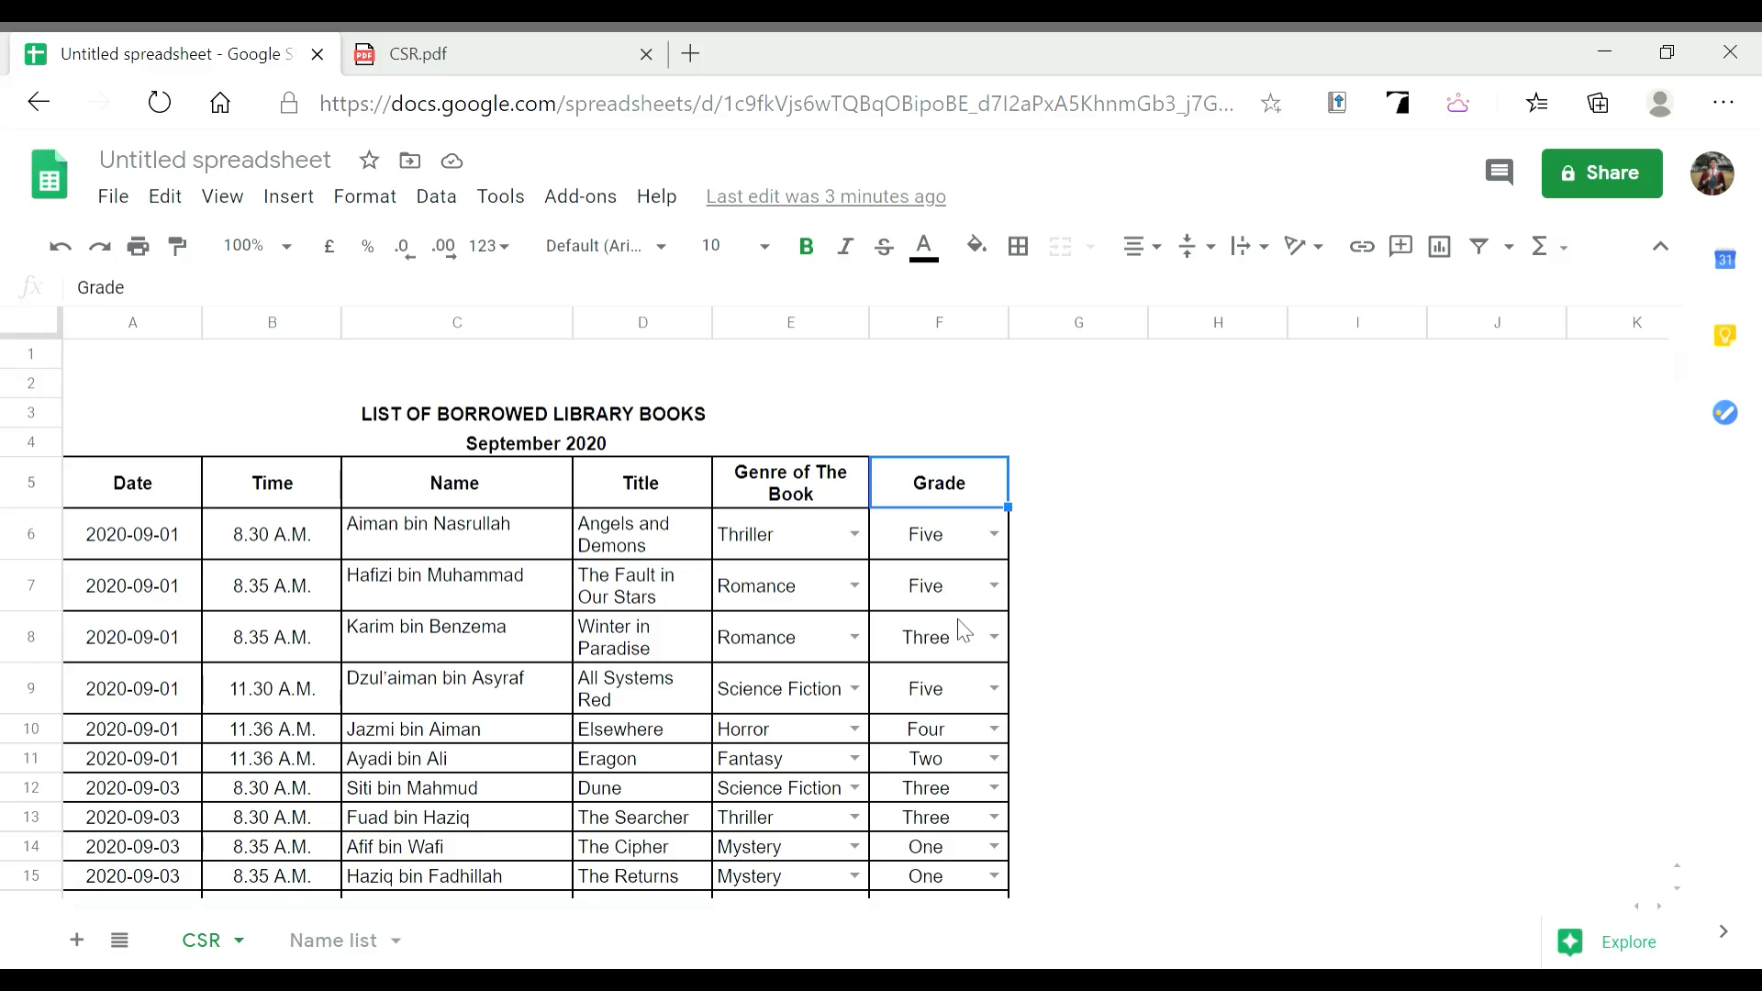
key(ctrl+Tab)
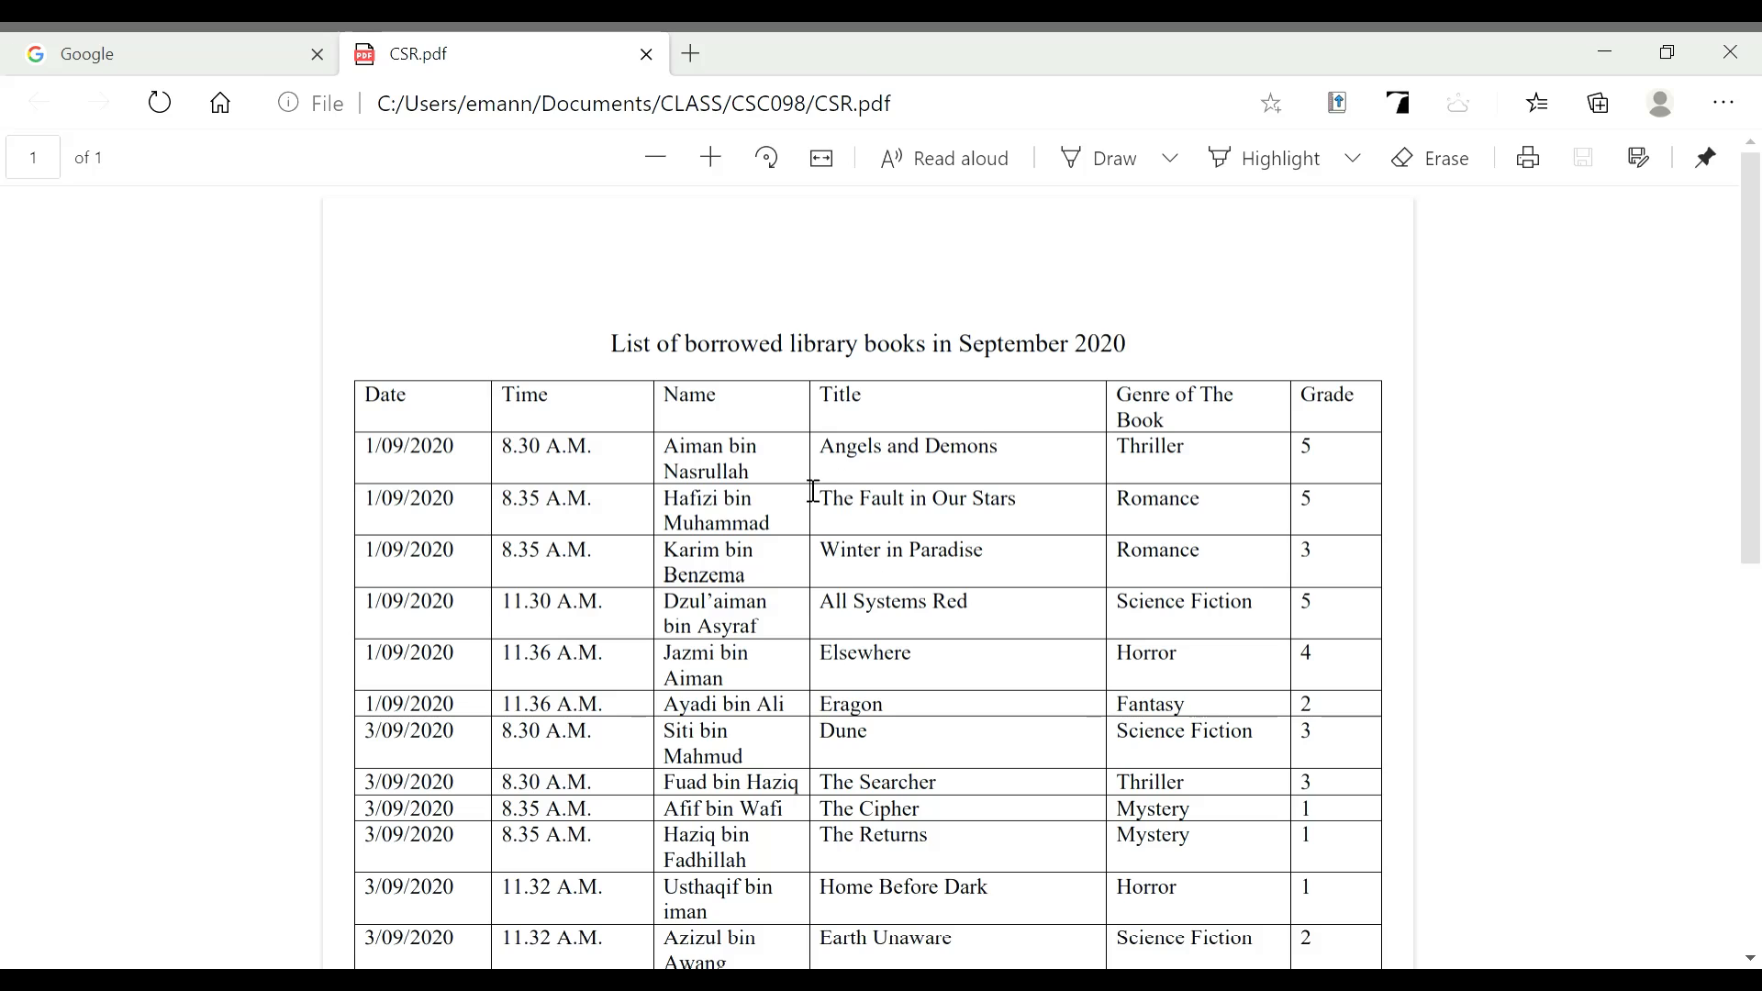
Read through the CSR.pdf borrowing list, then switch to the Google homepage tab
scroll(470, 463, down, 5)
scroll(551, 454, up, 1)
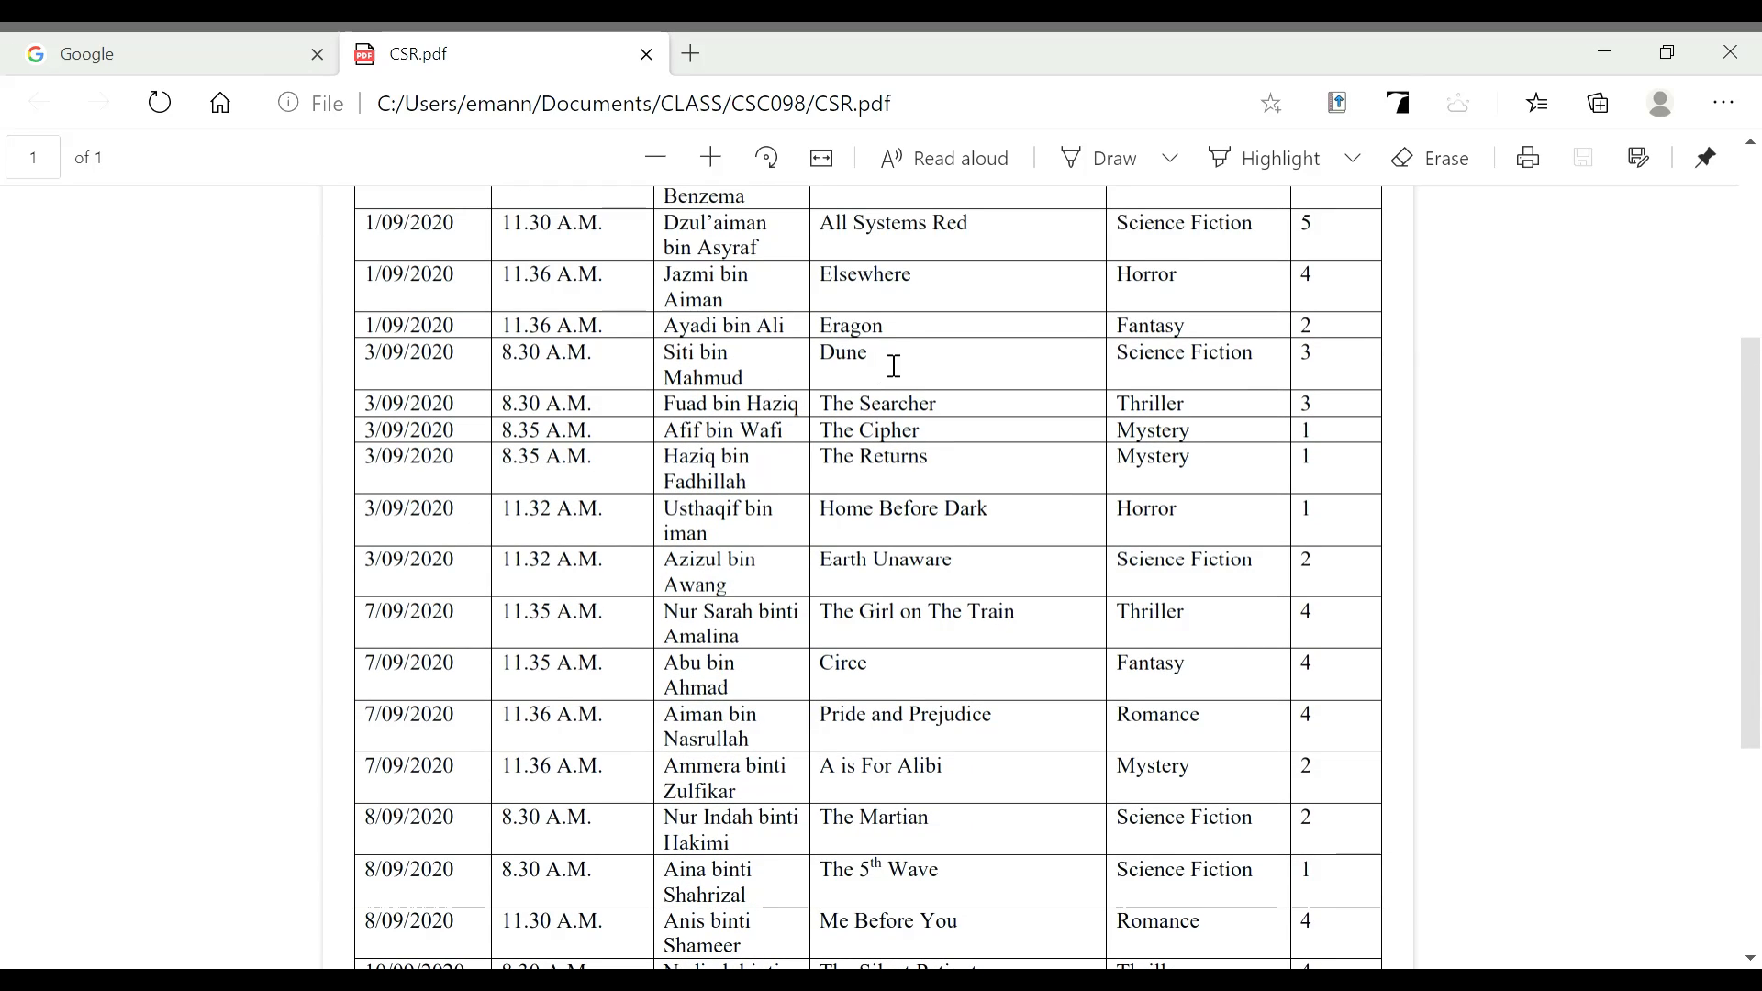
scroll(630, 381, up, 4)
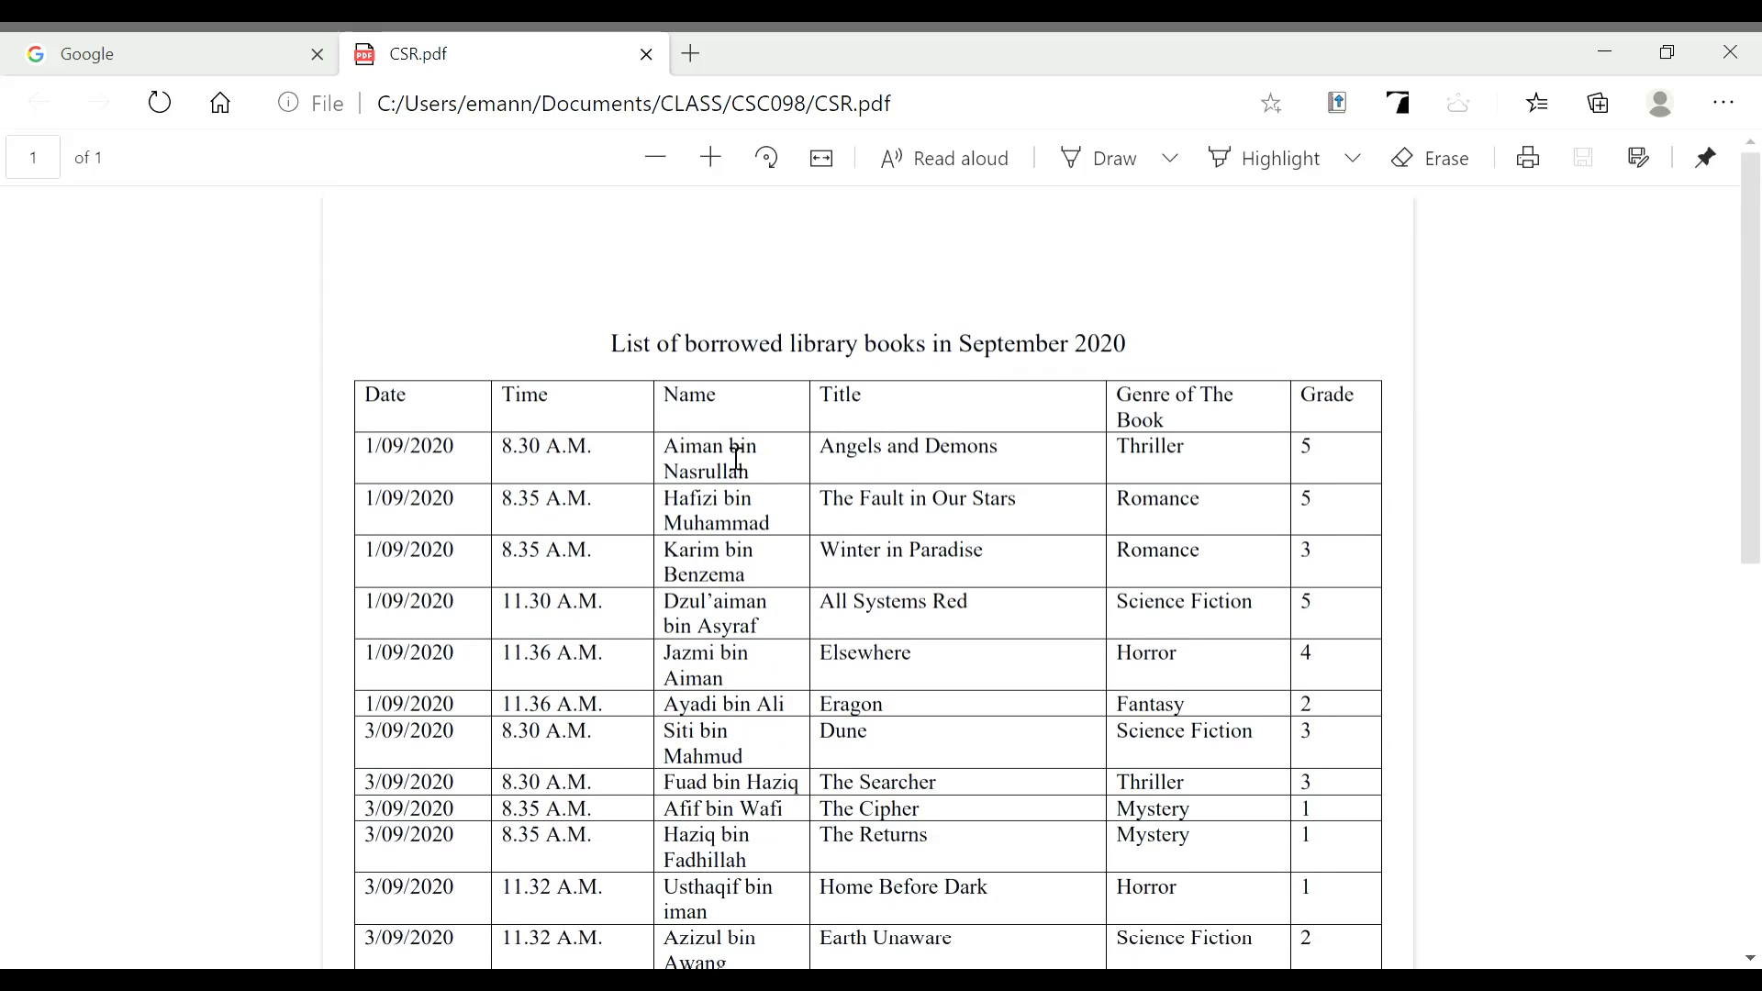
click(244, 52)
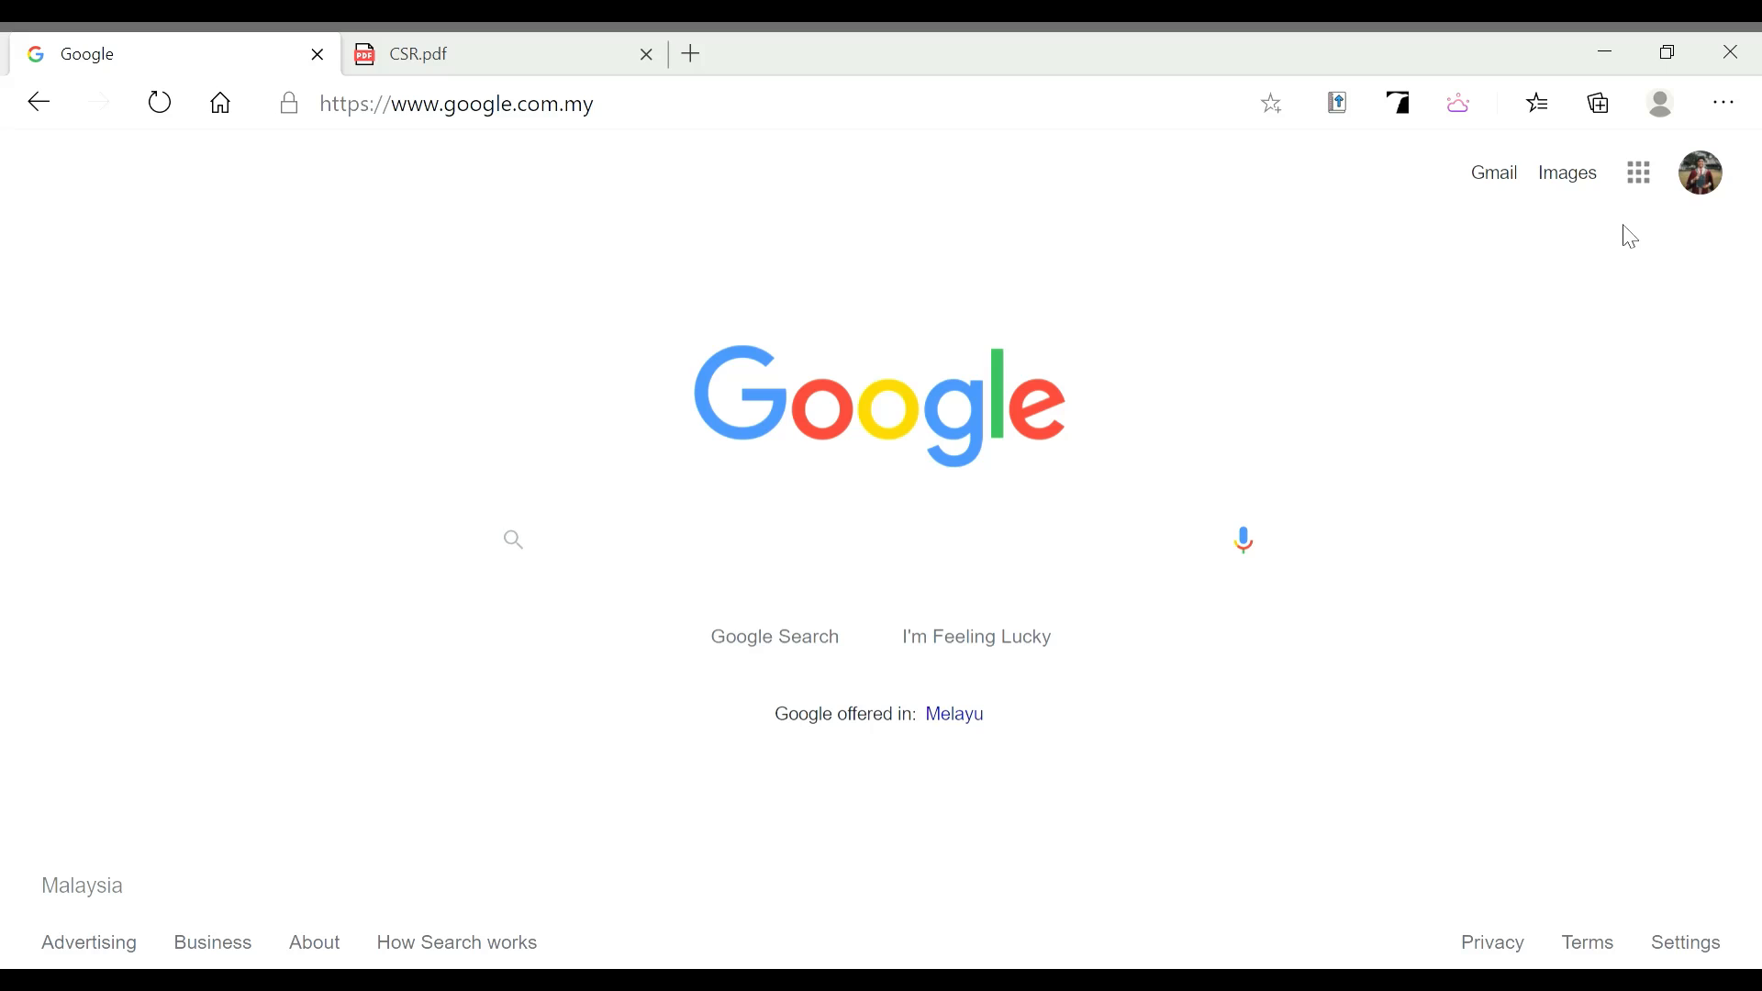
Create a blank Google Sheets spreadsheet through the Google apps menu
click(1644, 180)
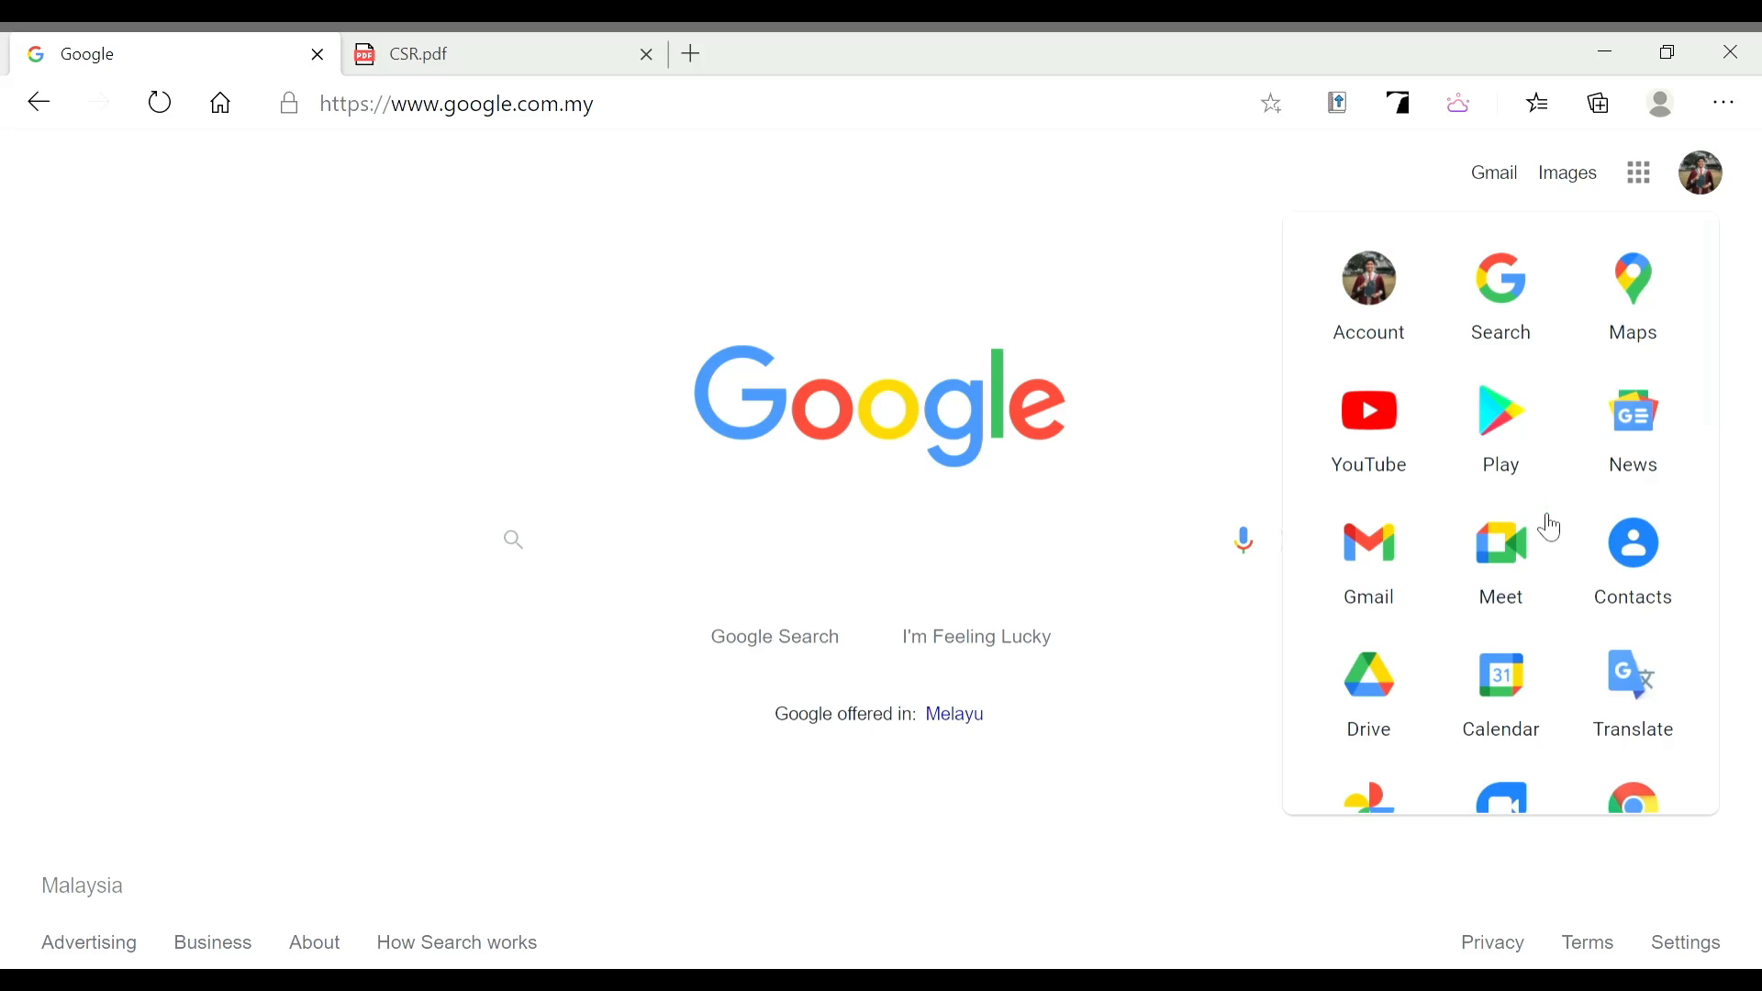
scroll(1515, 536, down, 7)
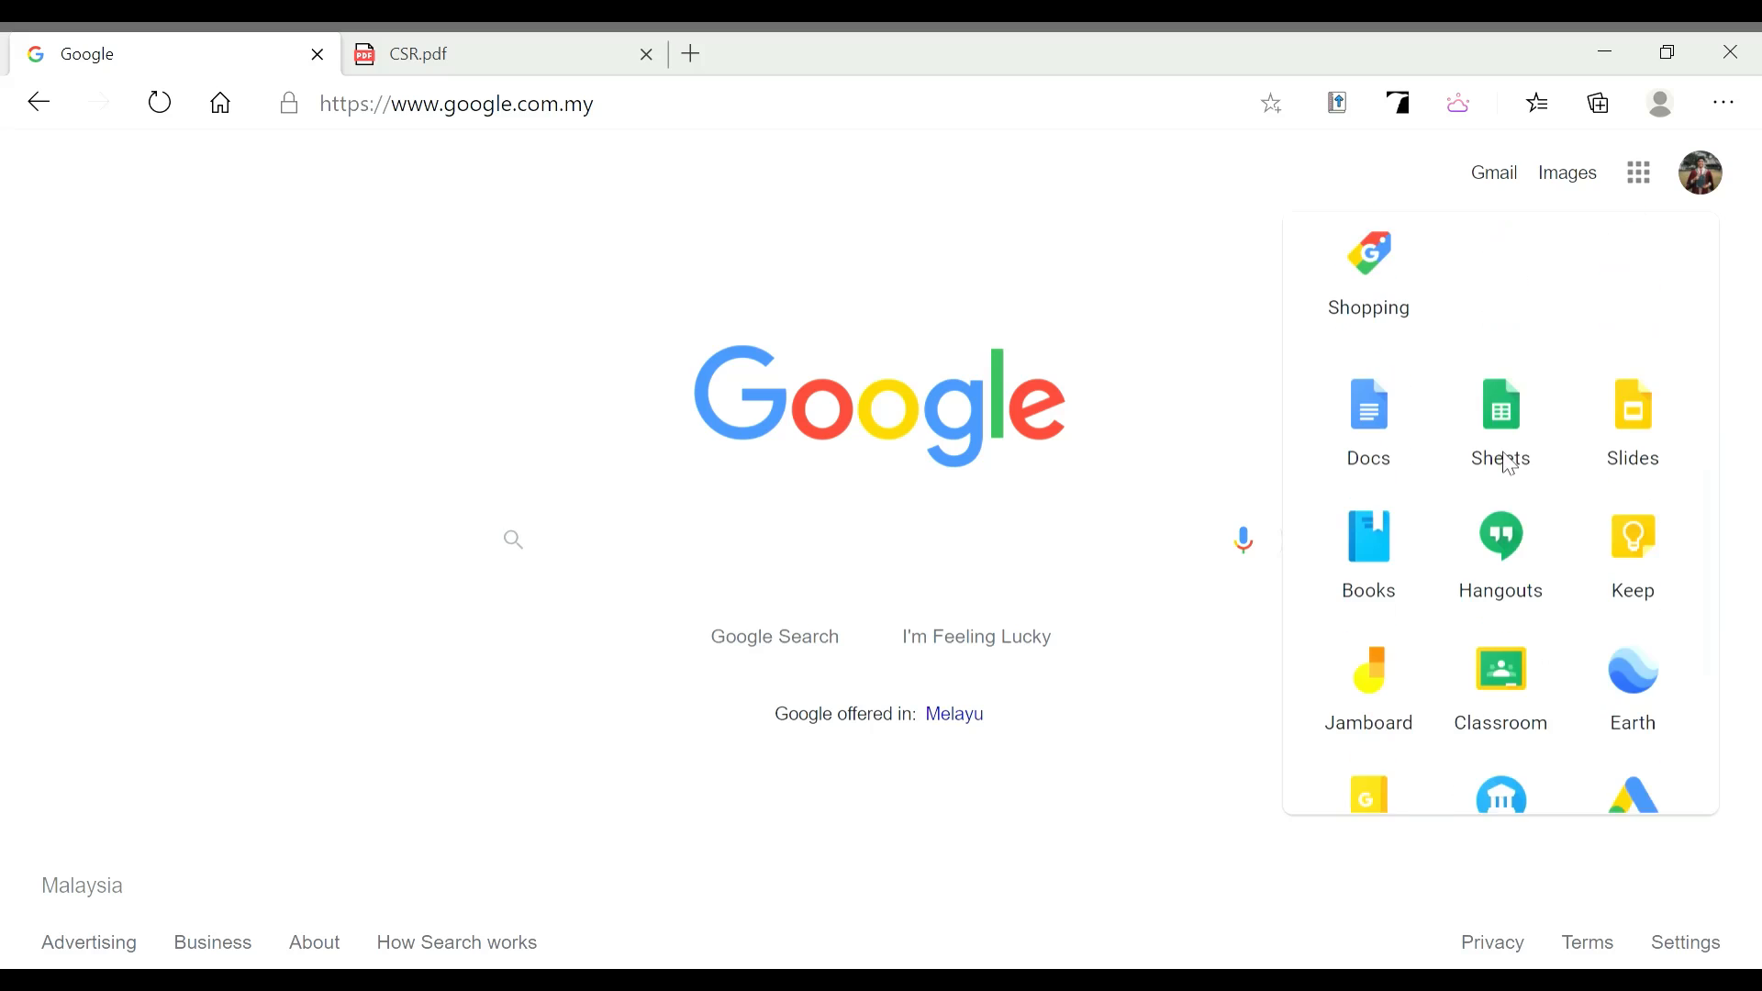
click(1516, 383)
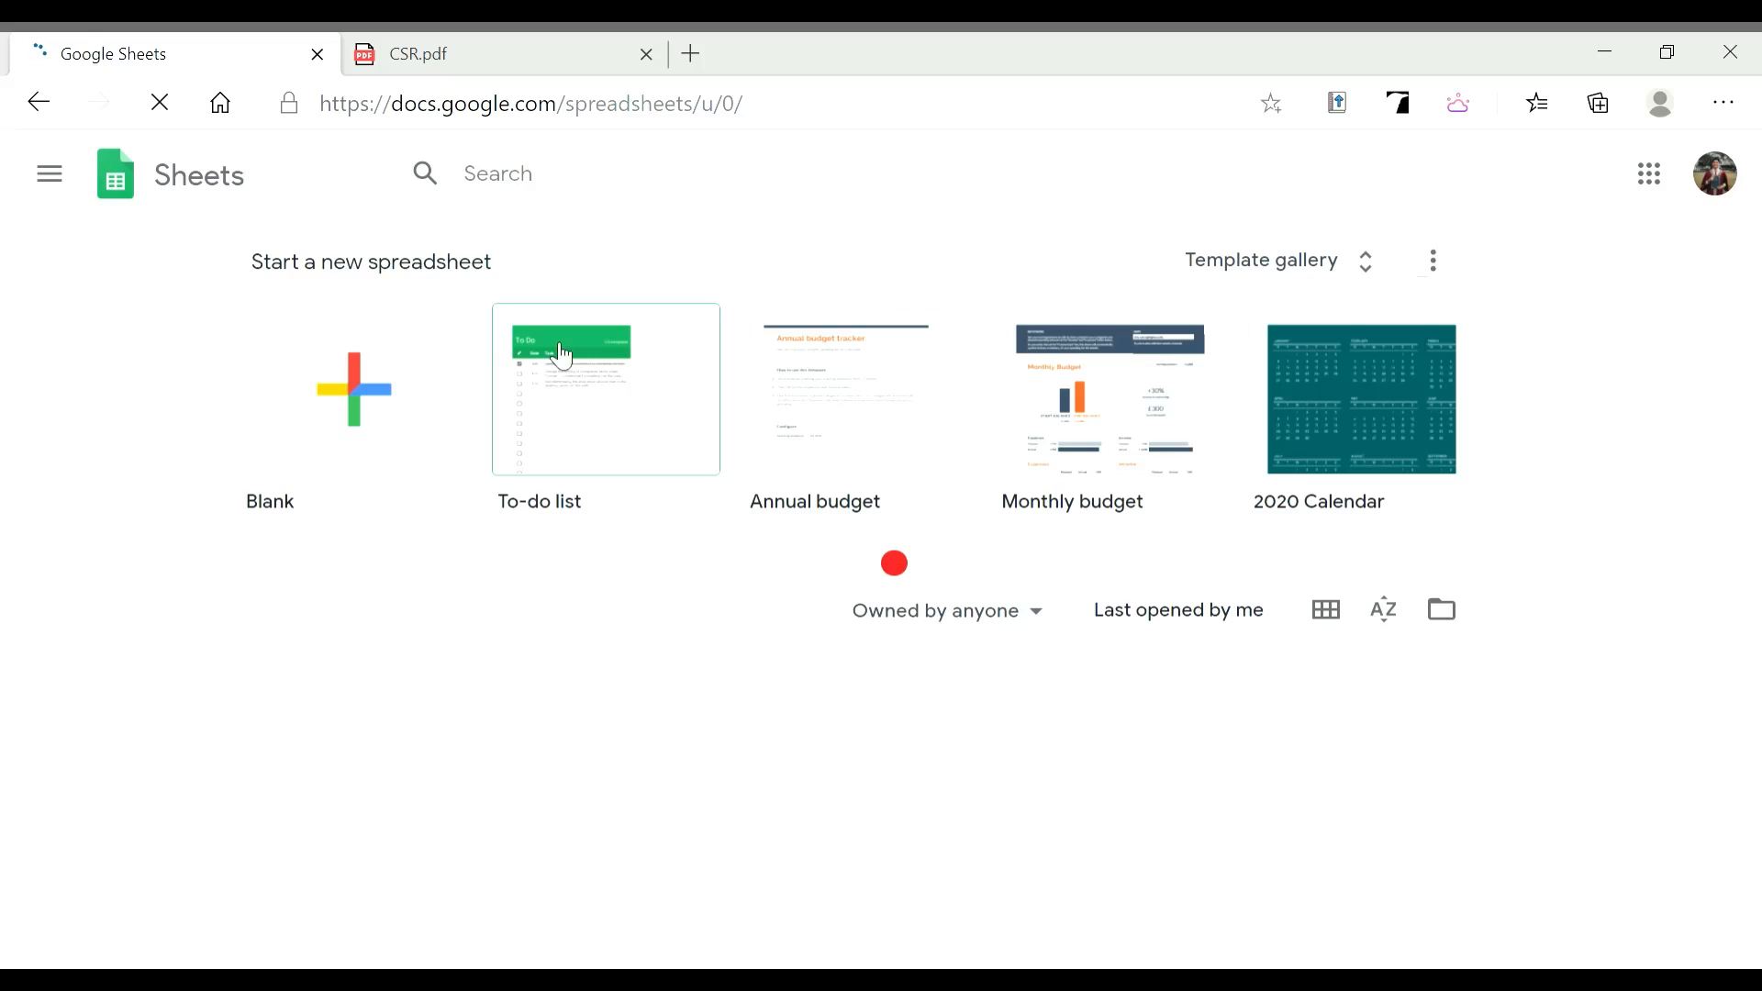
click(364, 419)
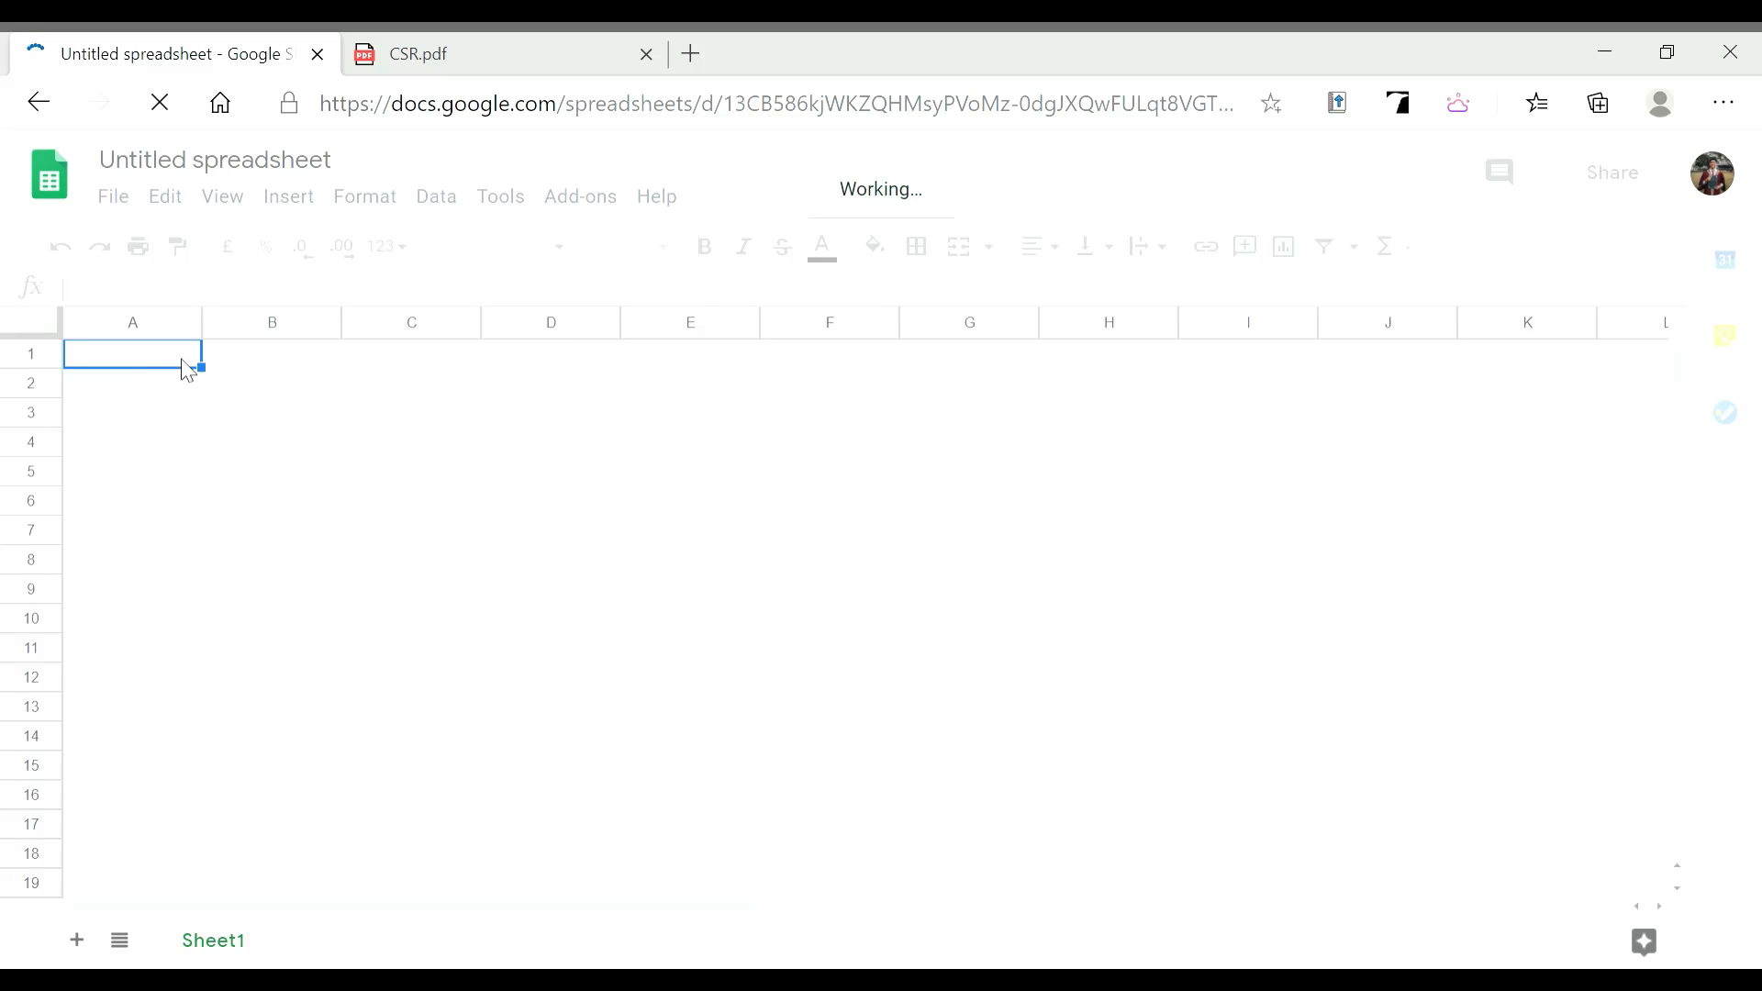
key(Right)
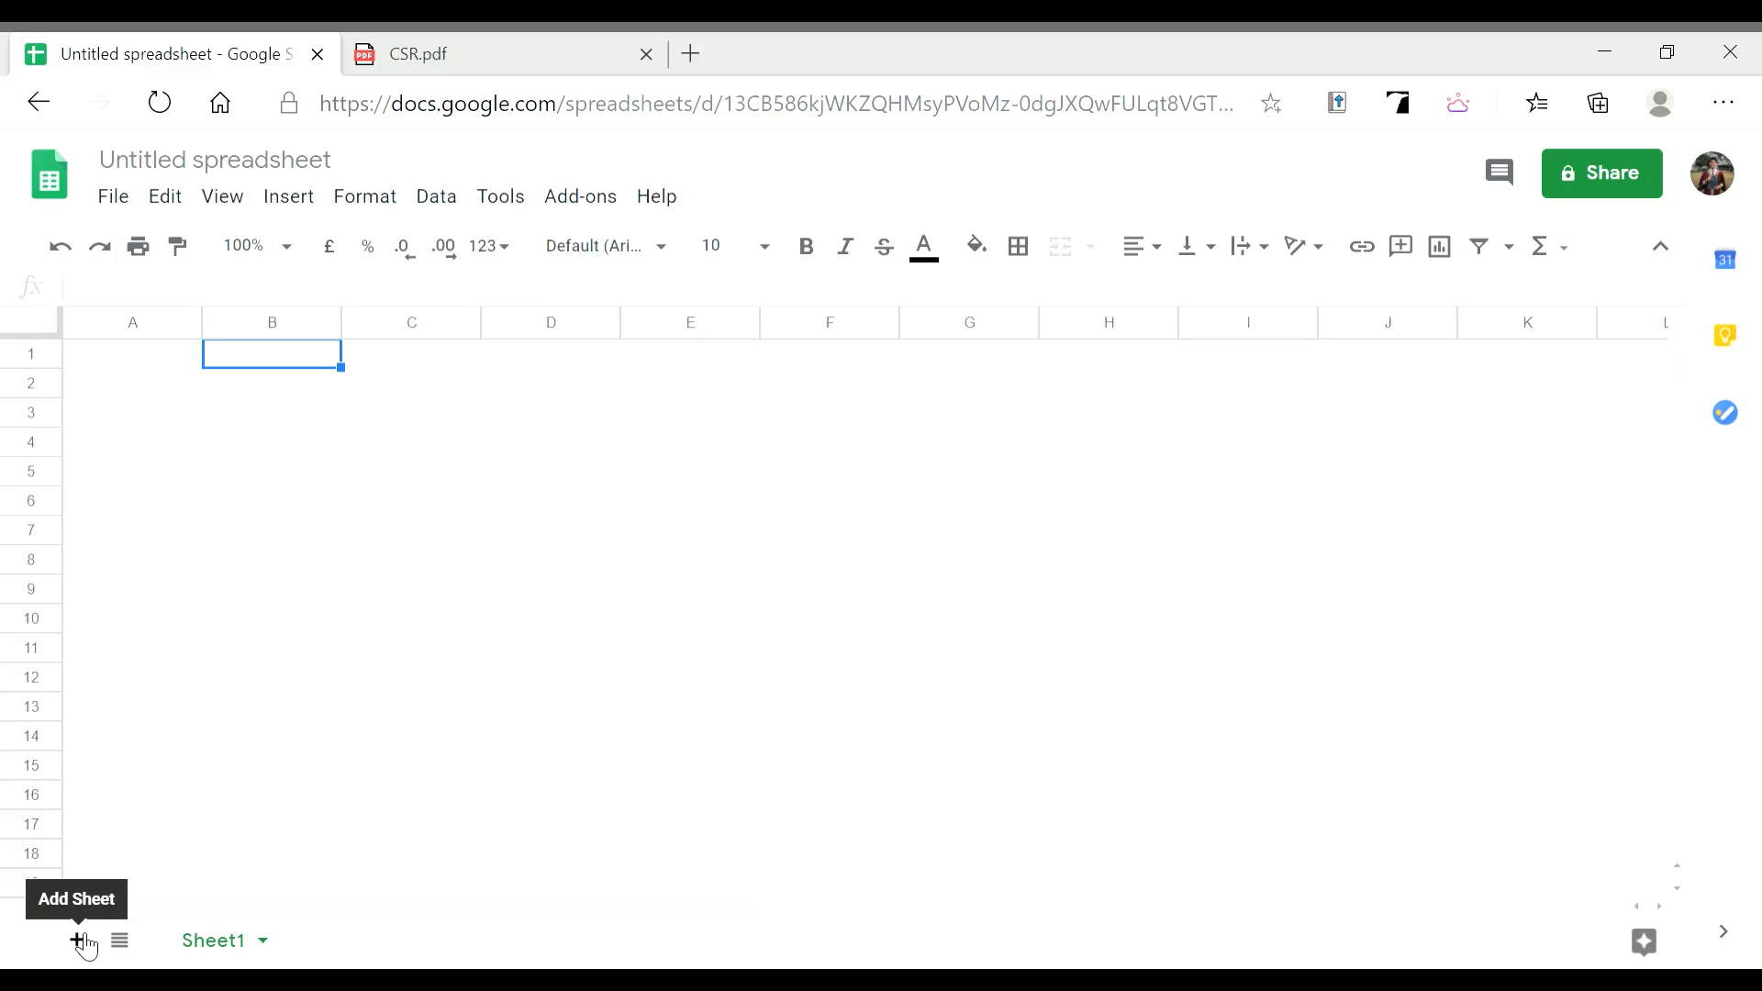
Add a second sheet and rename Sheet1 to 'CSR'
click(81, 942)
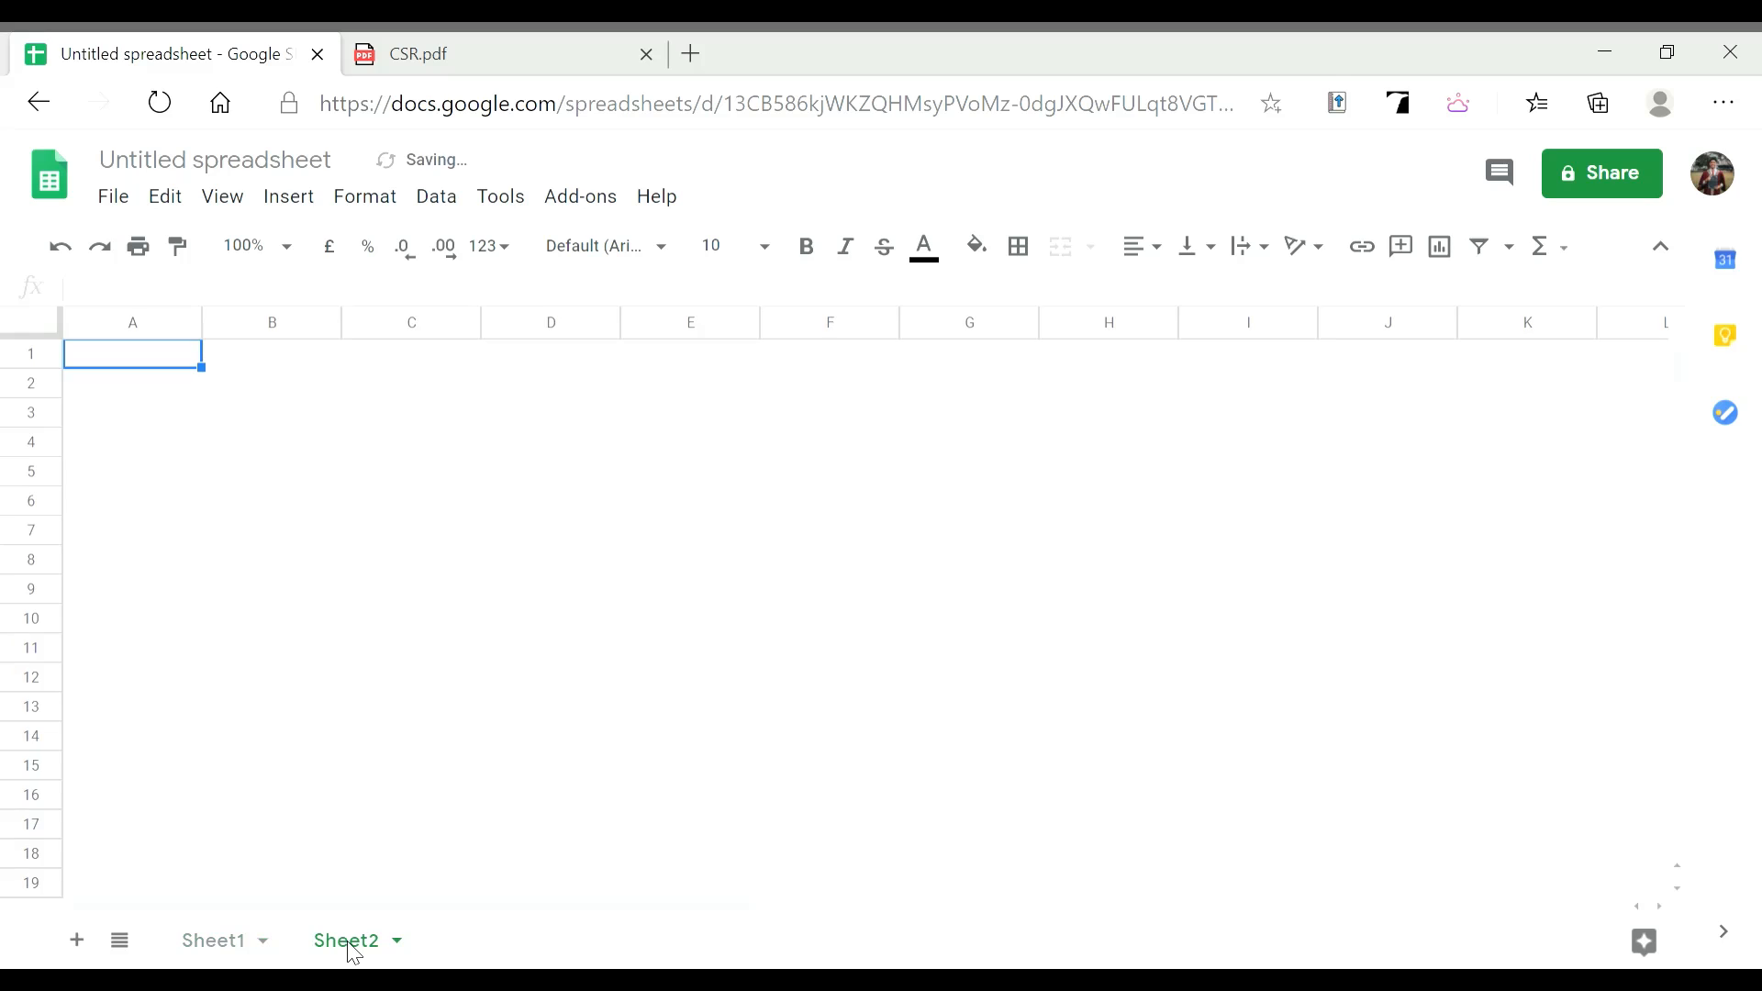
click(222, 958)
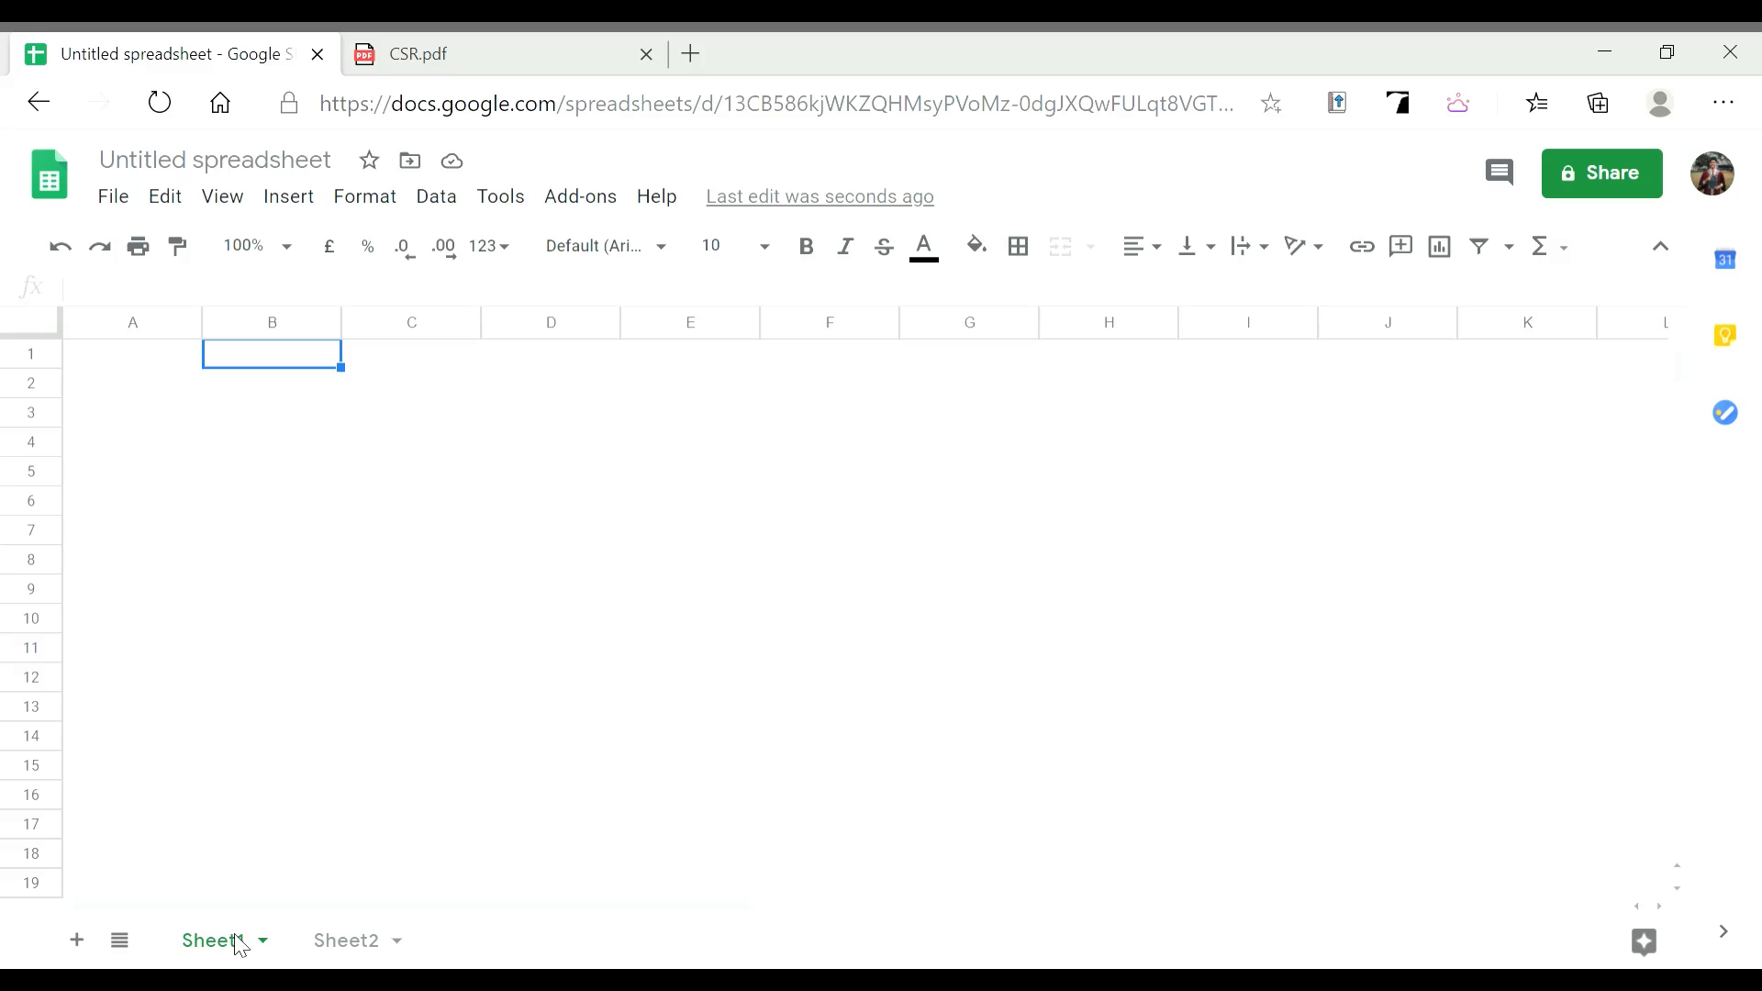
right_click(237, 941)
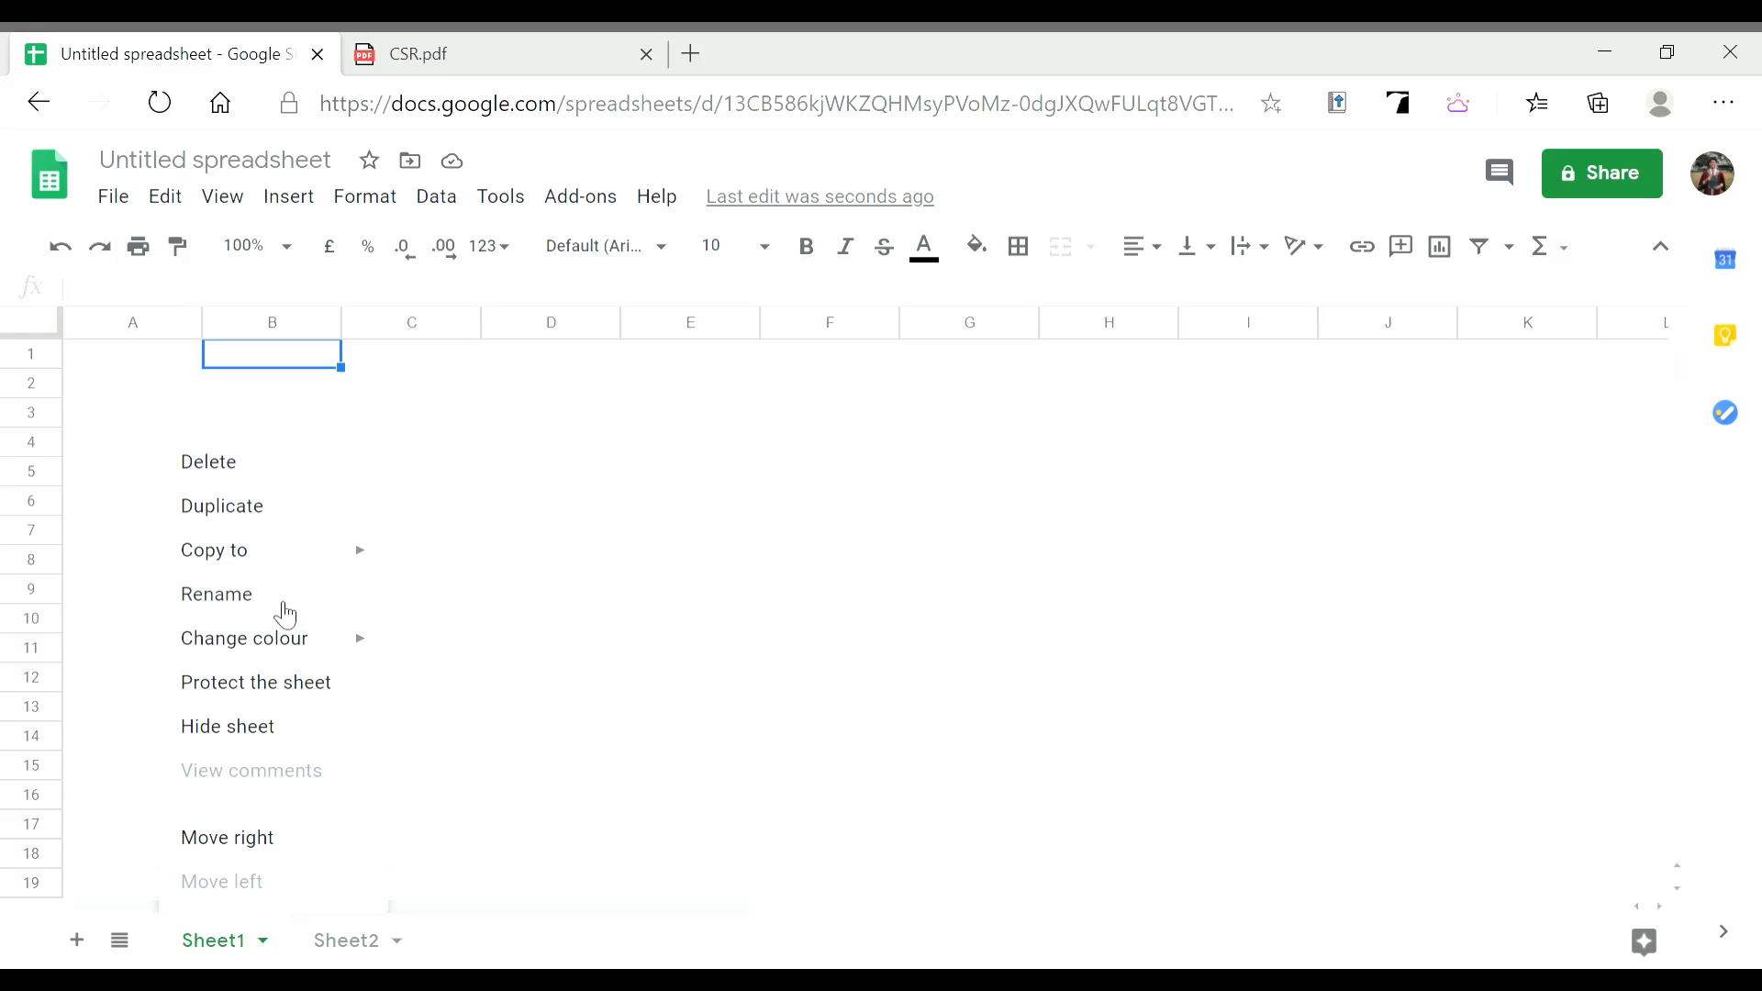
click(285, 610)
key(BackSpace)
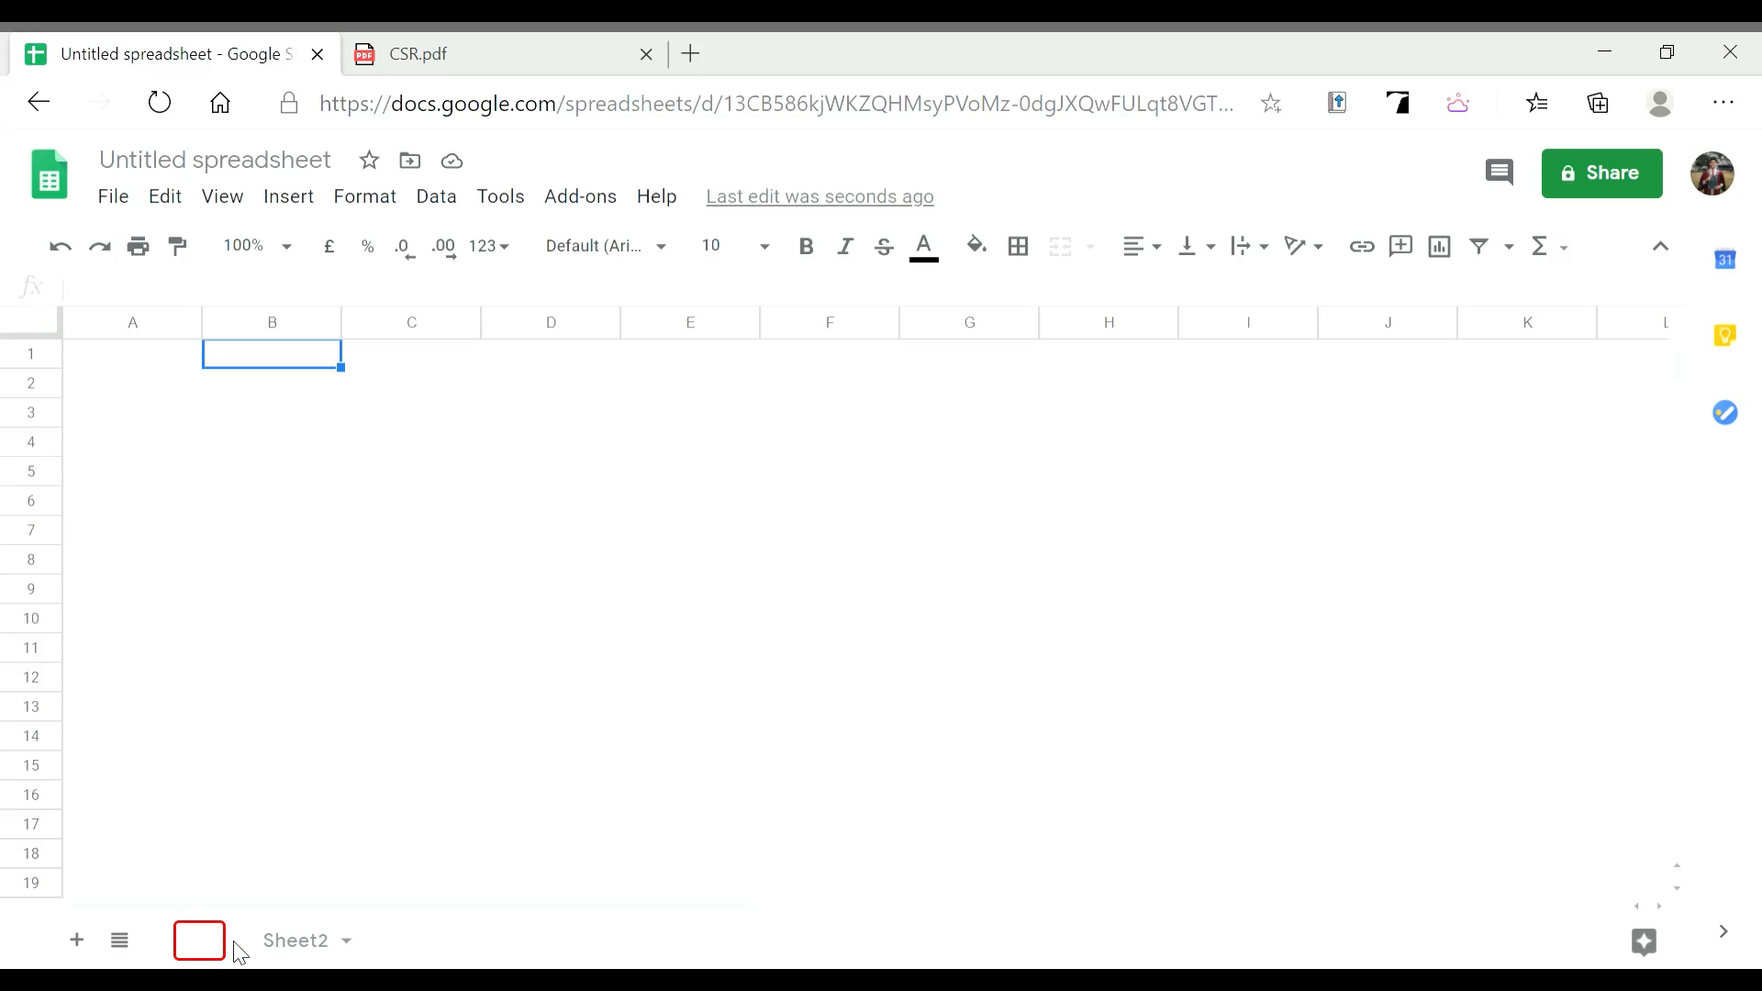
text(CSR)
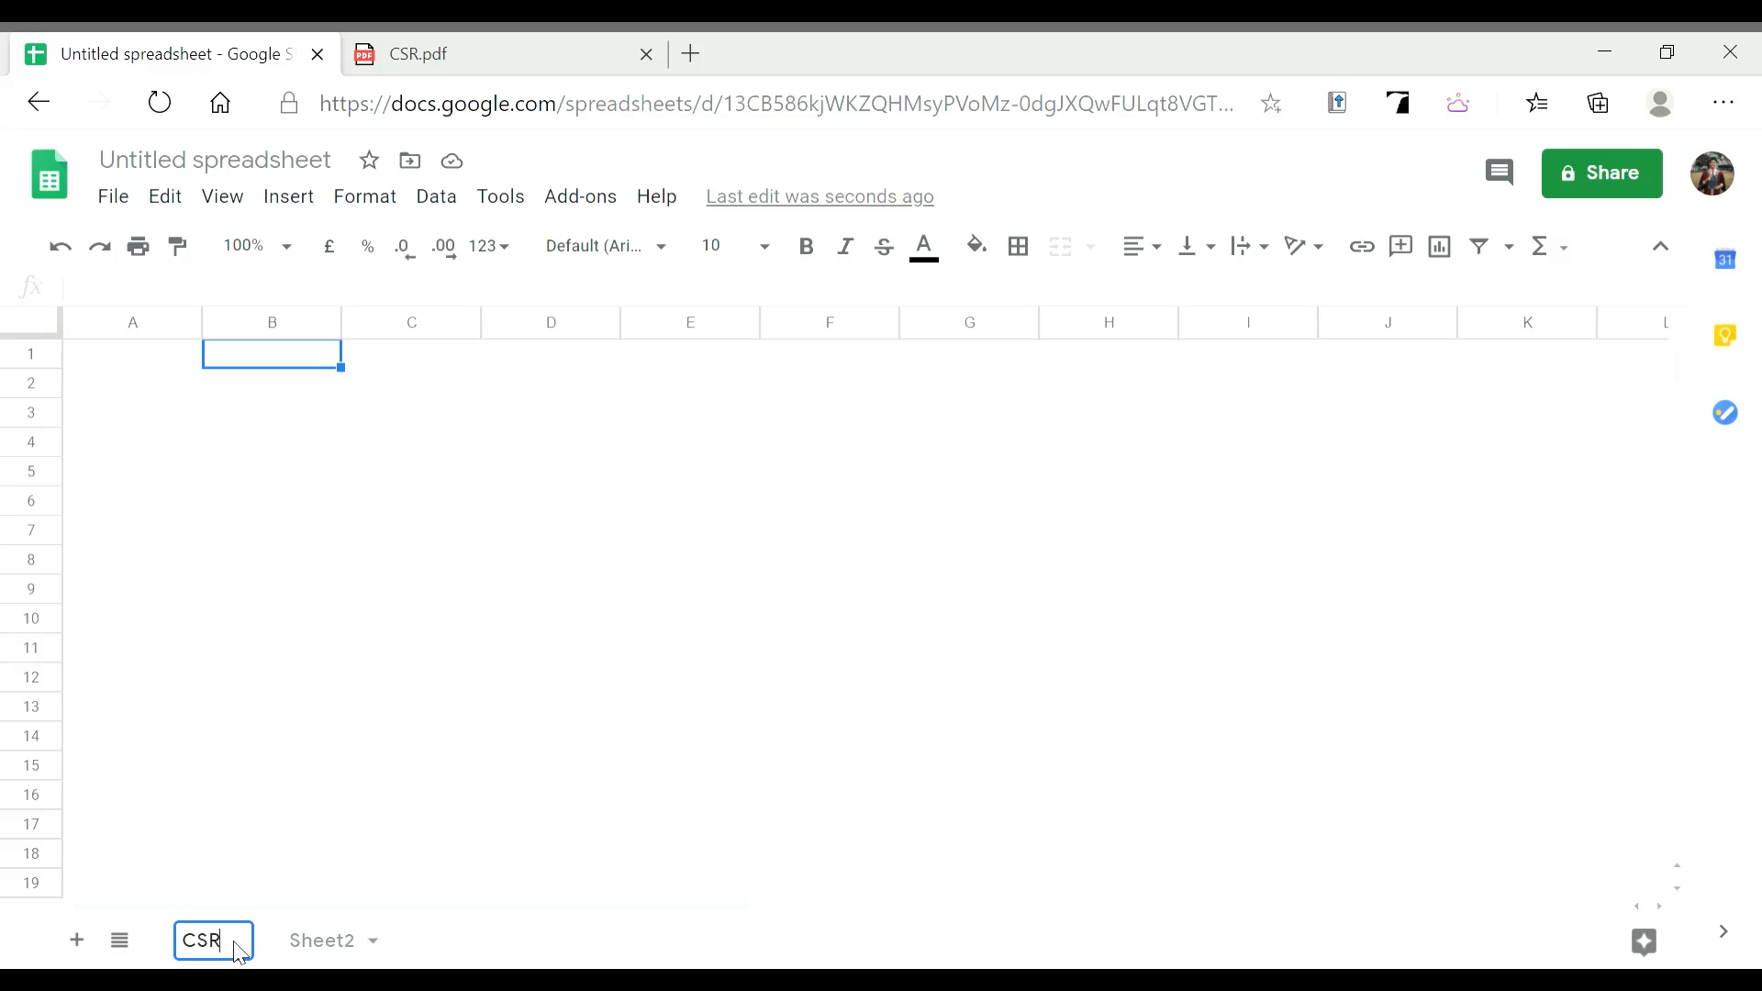
Rename Sheet2 to 'Name list'
click(332, 941)
click(337, 945)
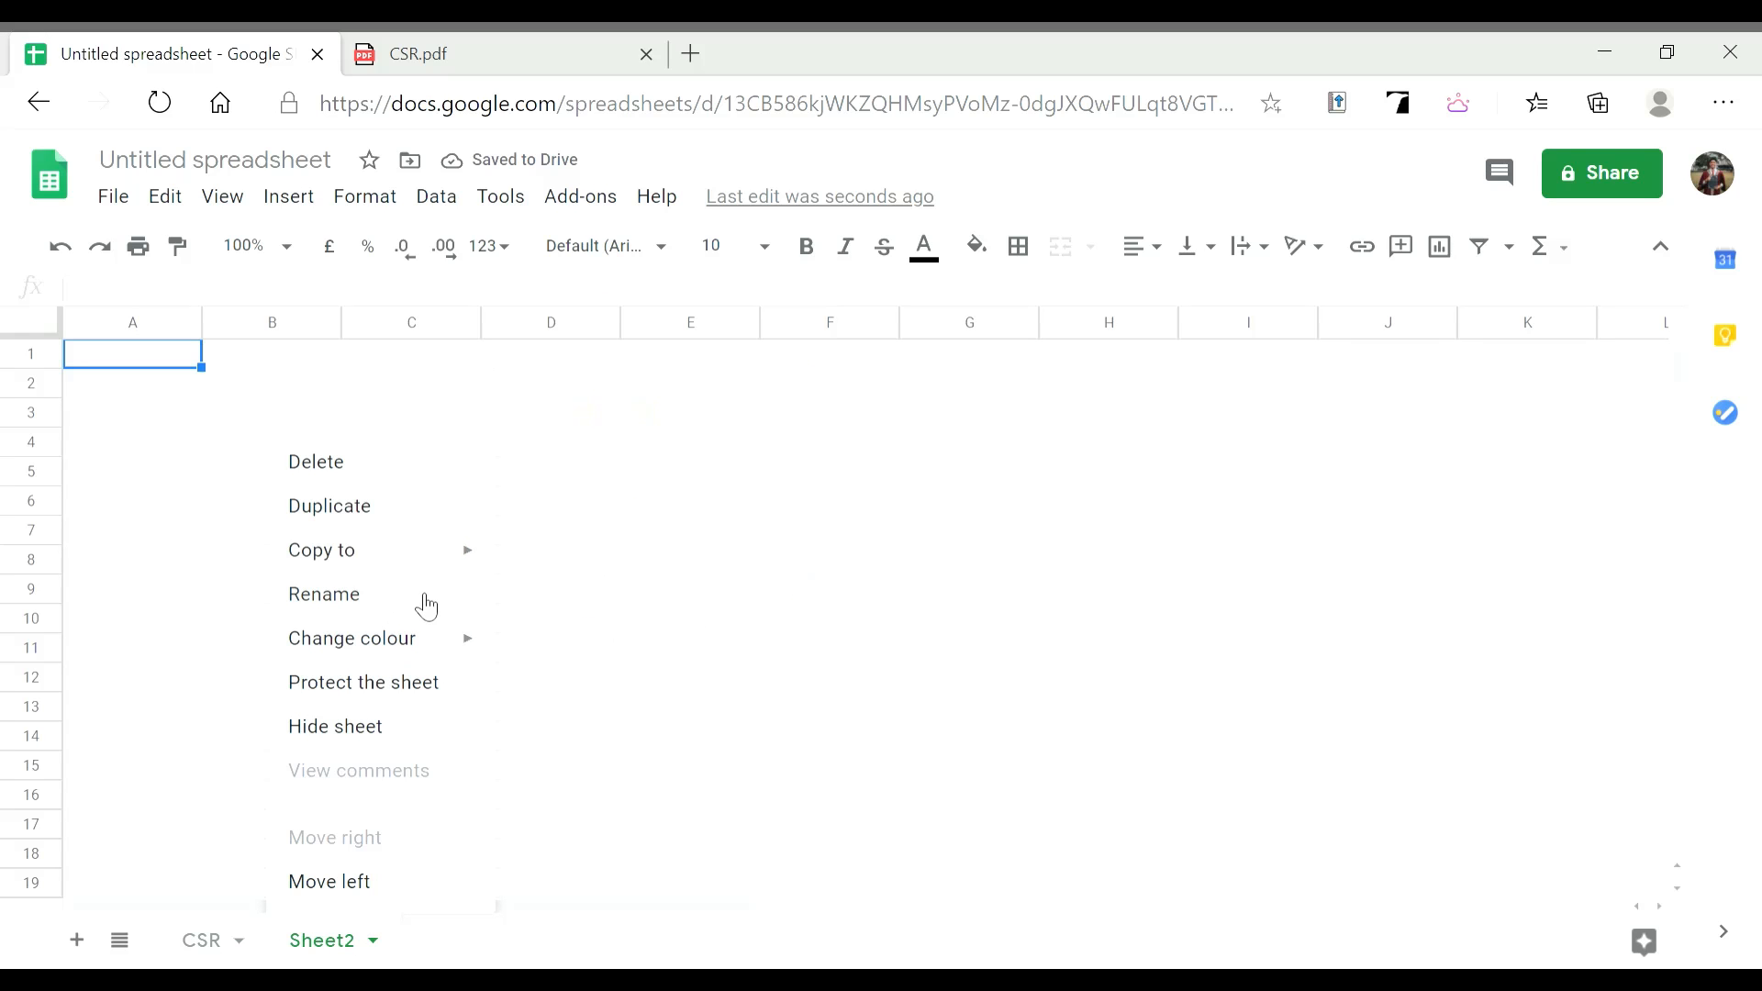
click(427, 604)
key(BackSpace)
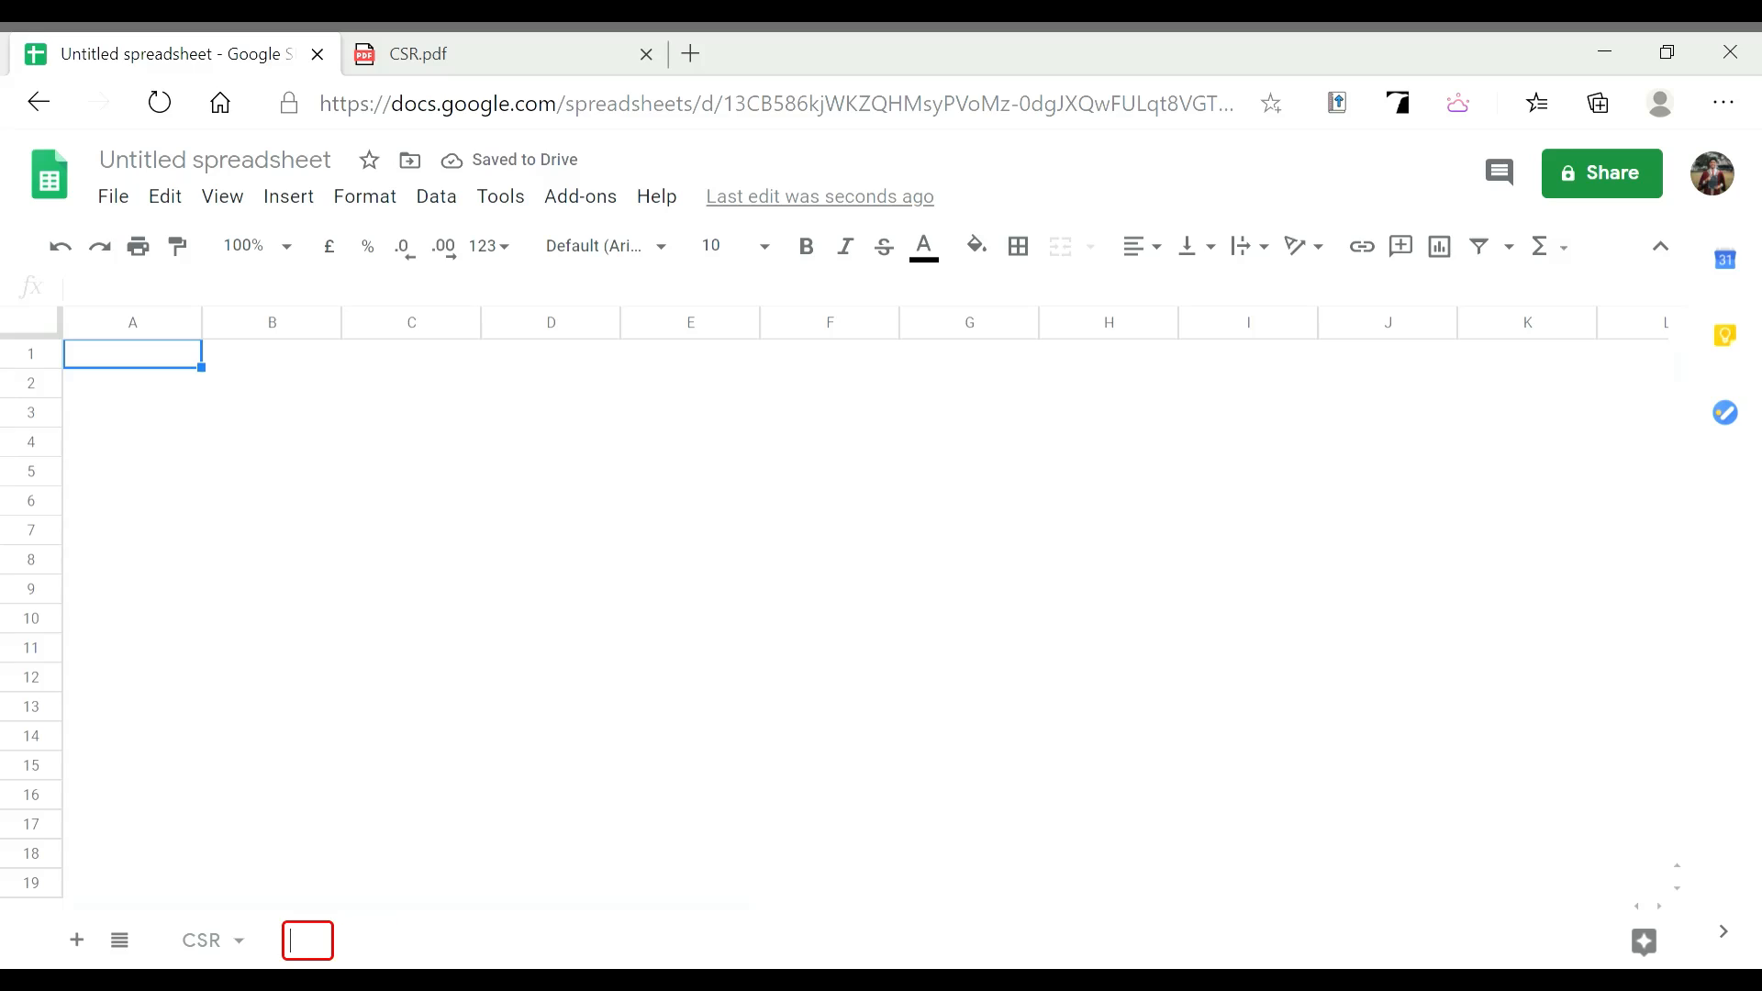
text(Name list)
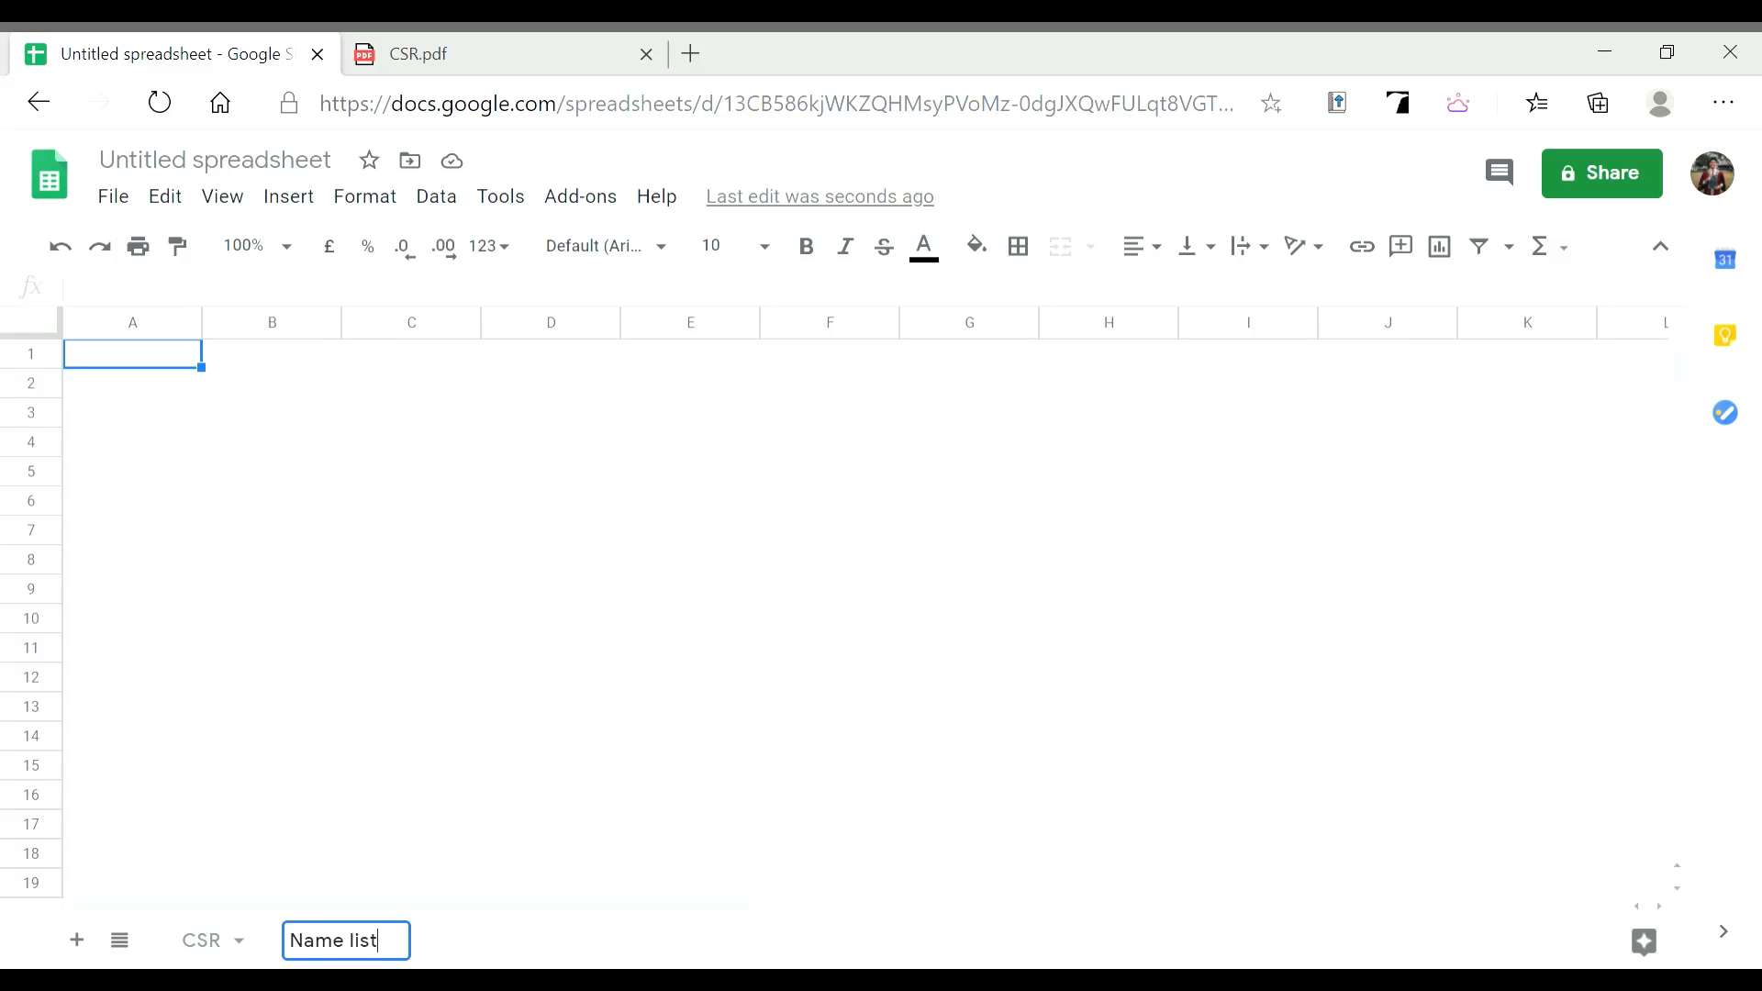
click(403, 474)
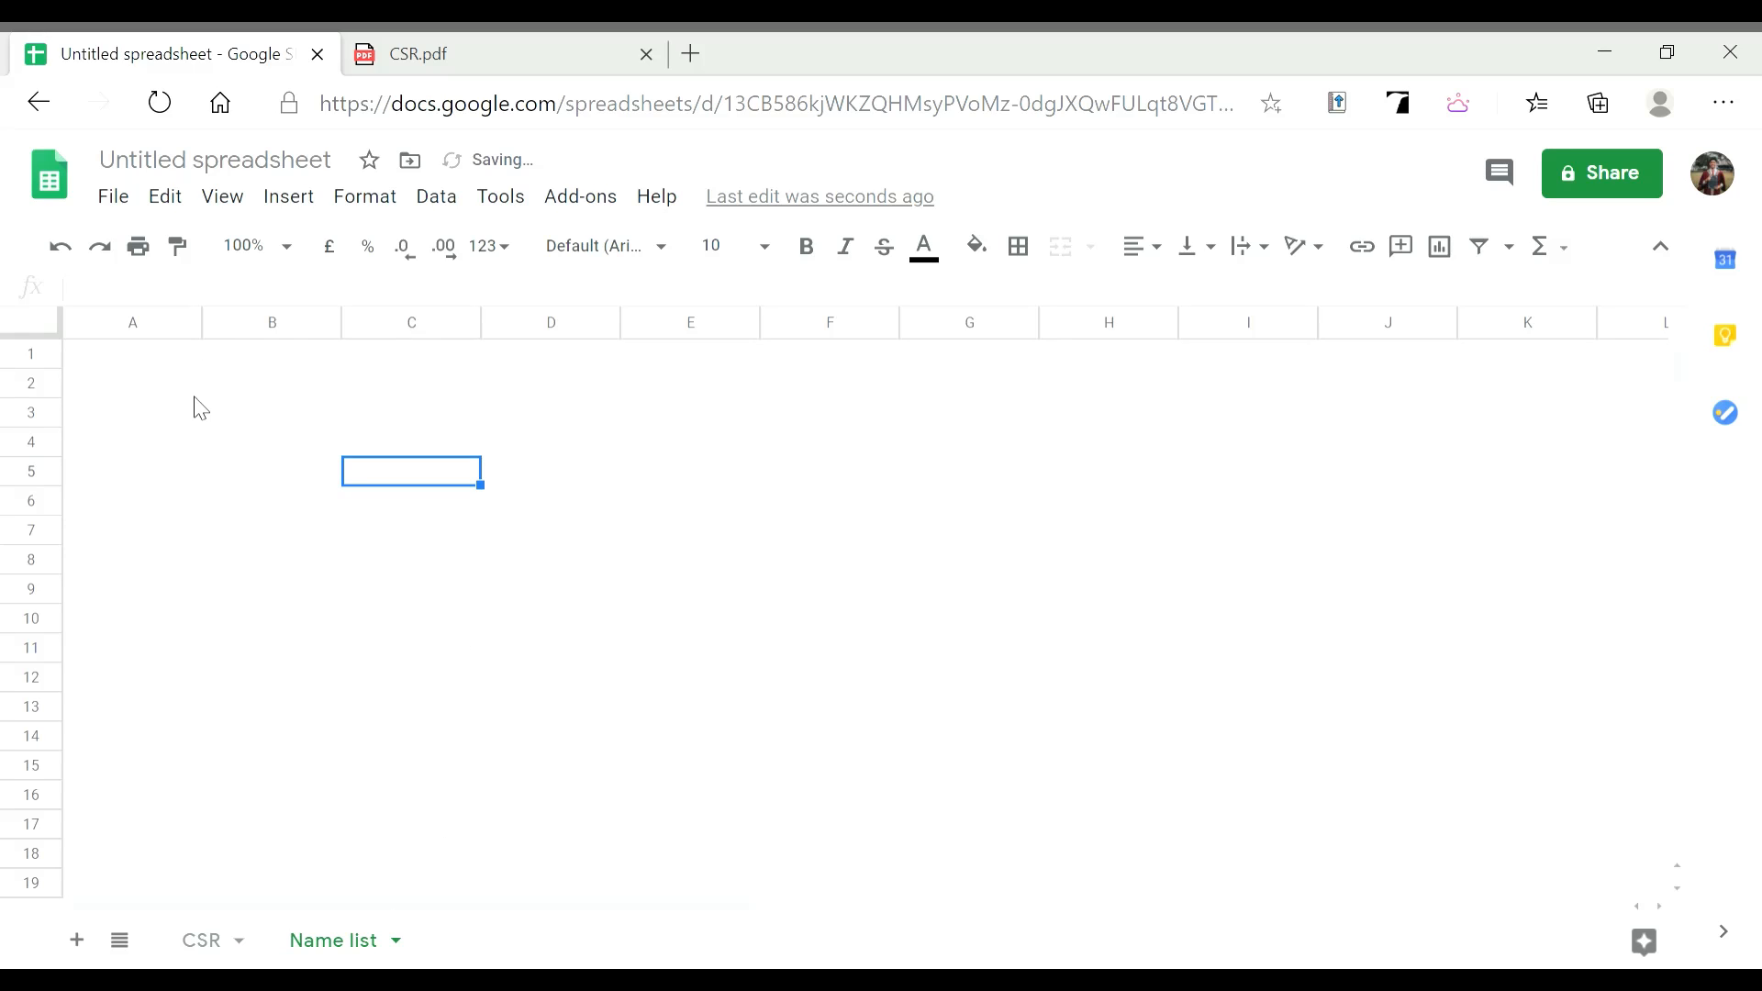
Retitle the Untitled spreadsheet as 'CSR Project', then return to the CSR.pdf tab
click(172, 360)
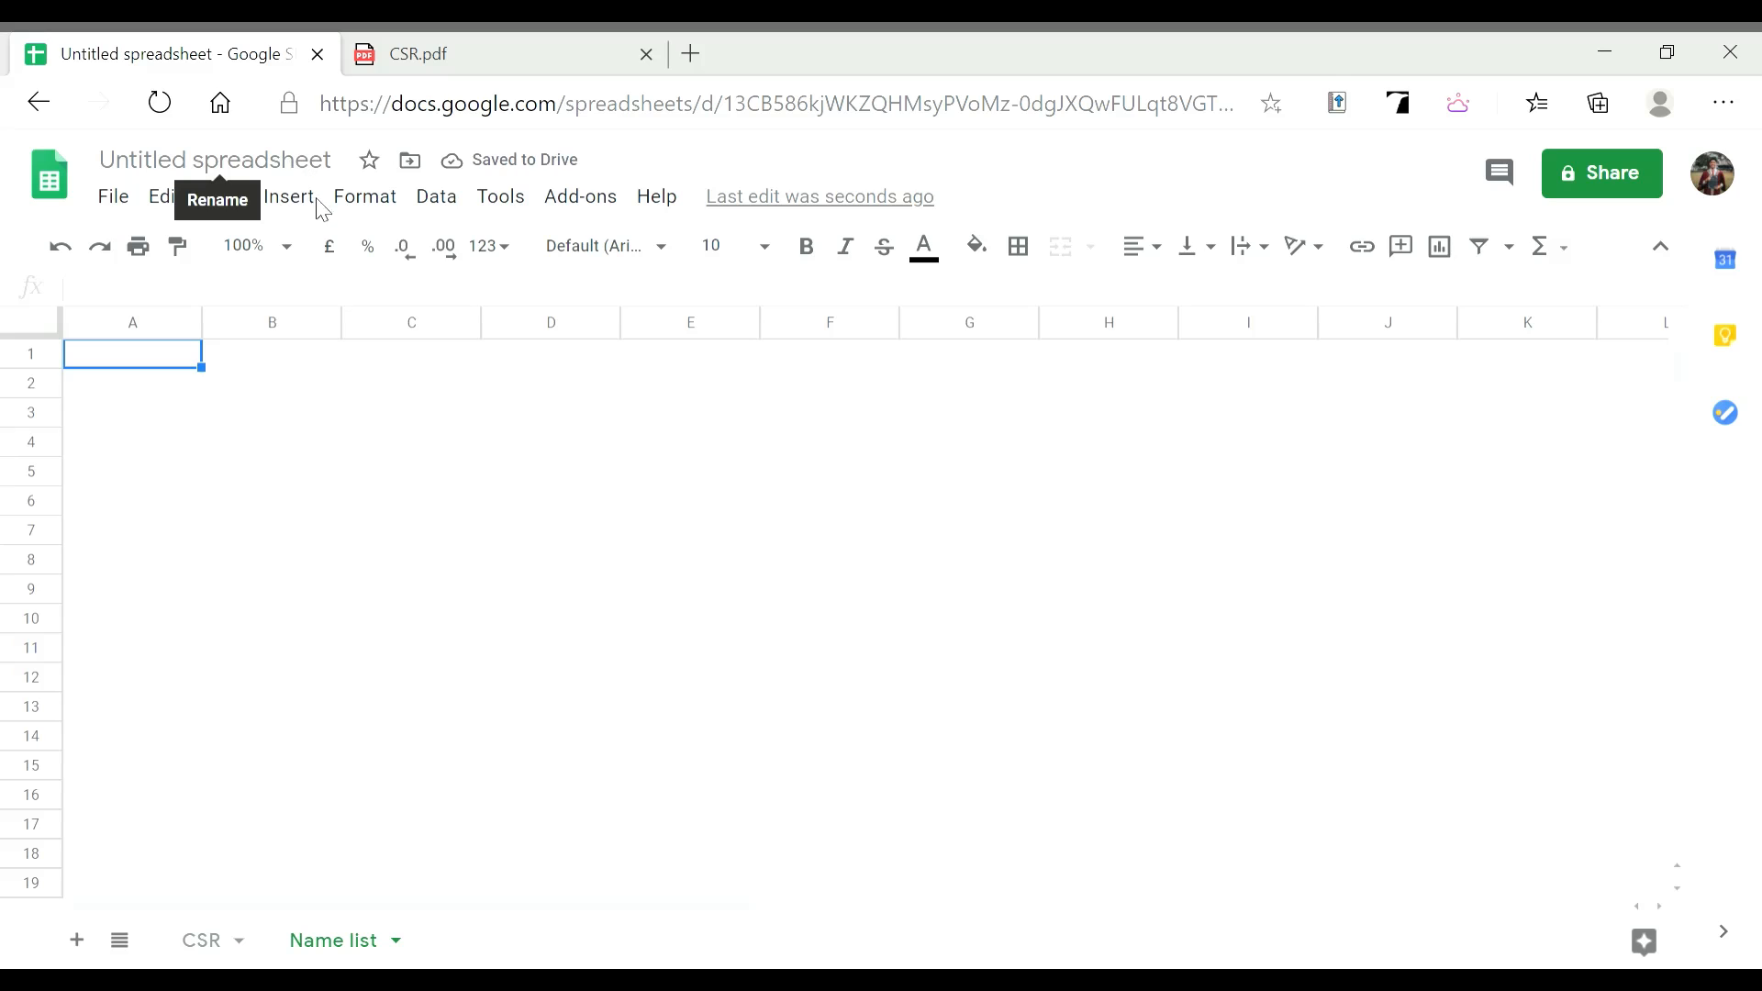
click(359, 530)
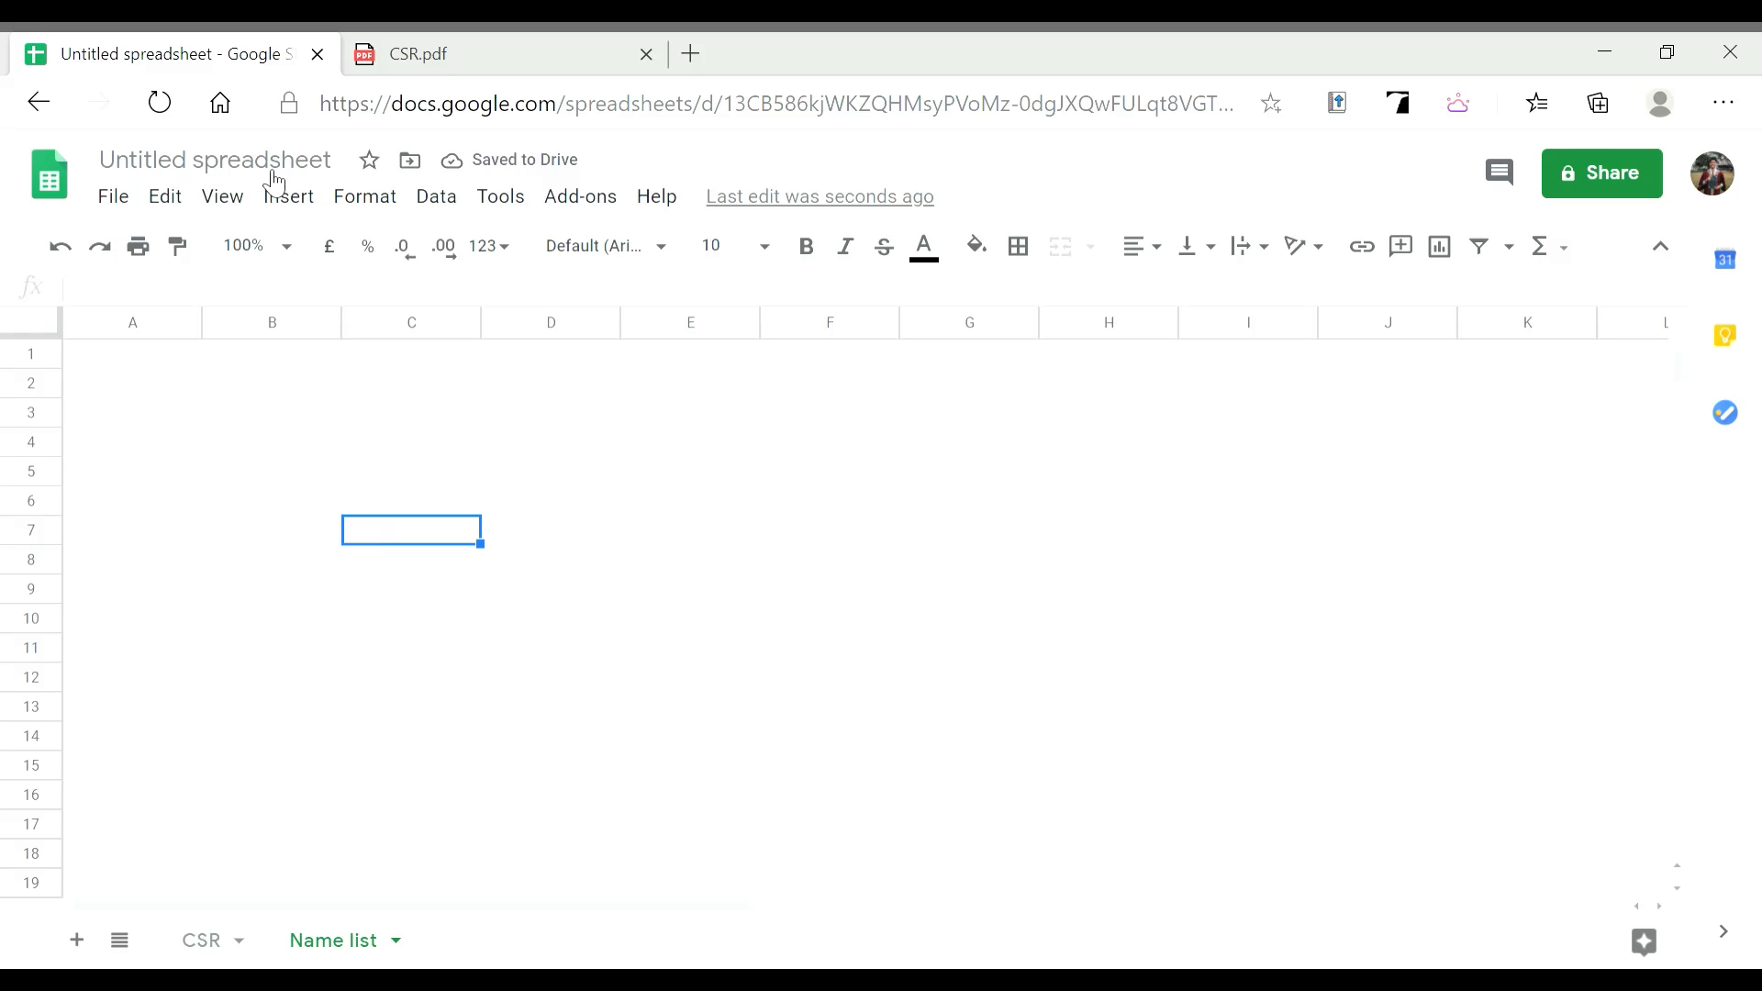
click(274, 167)
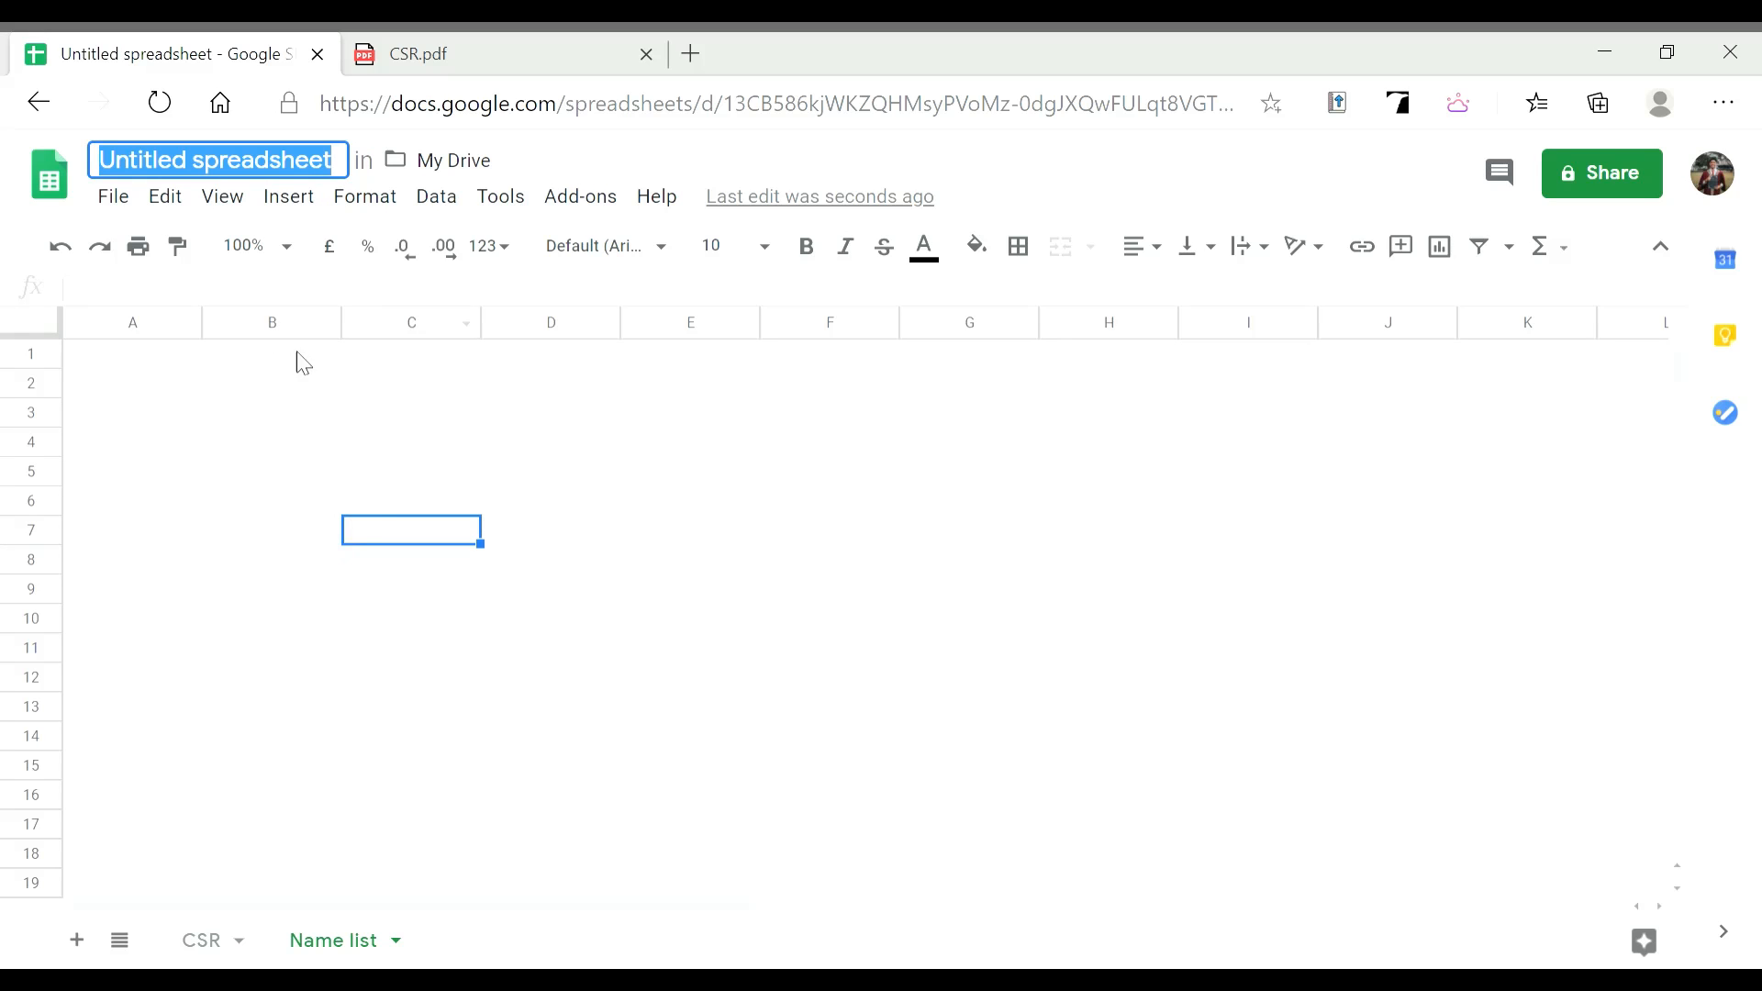
click(323, 473)
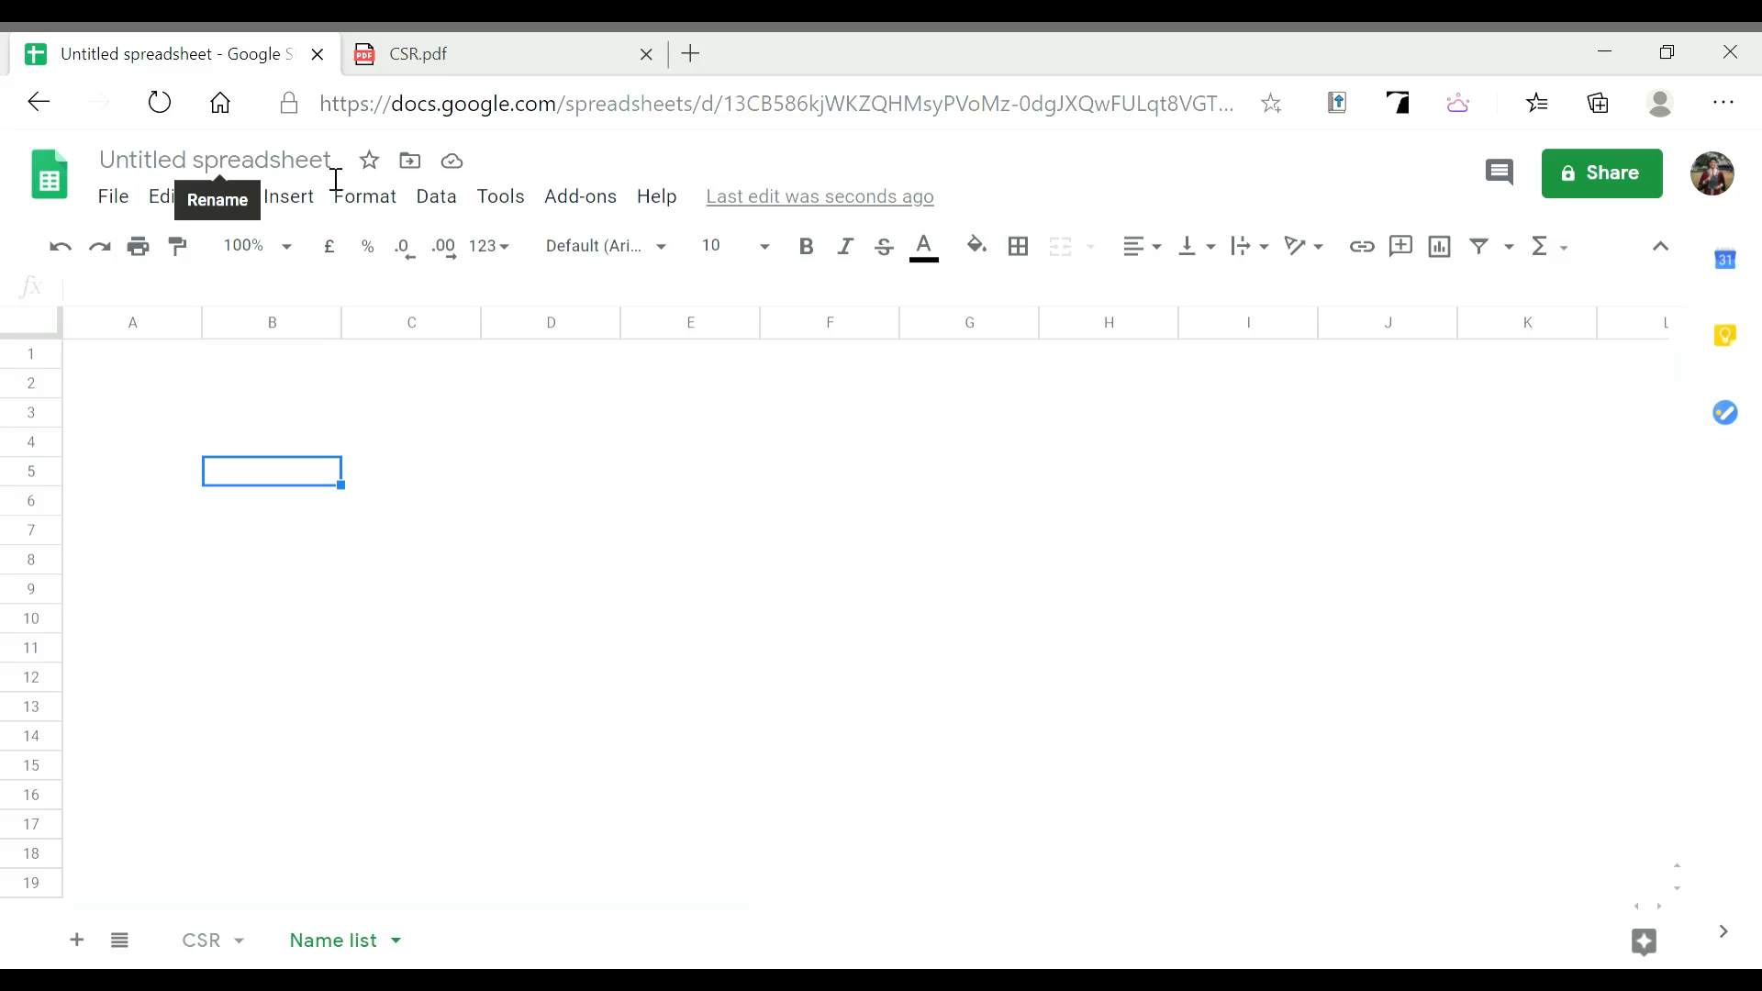
click(336, 174)
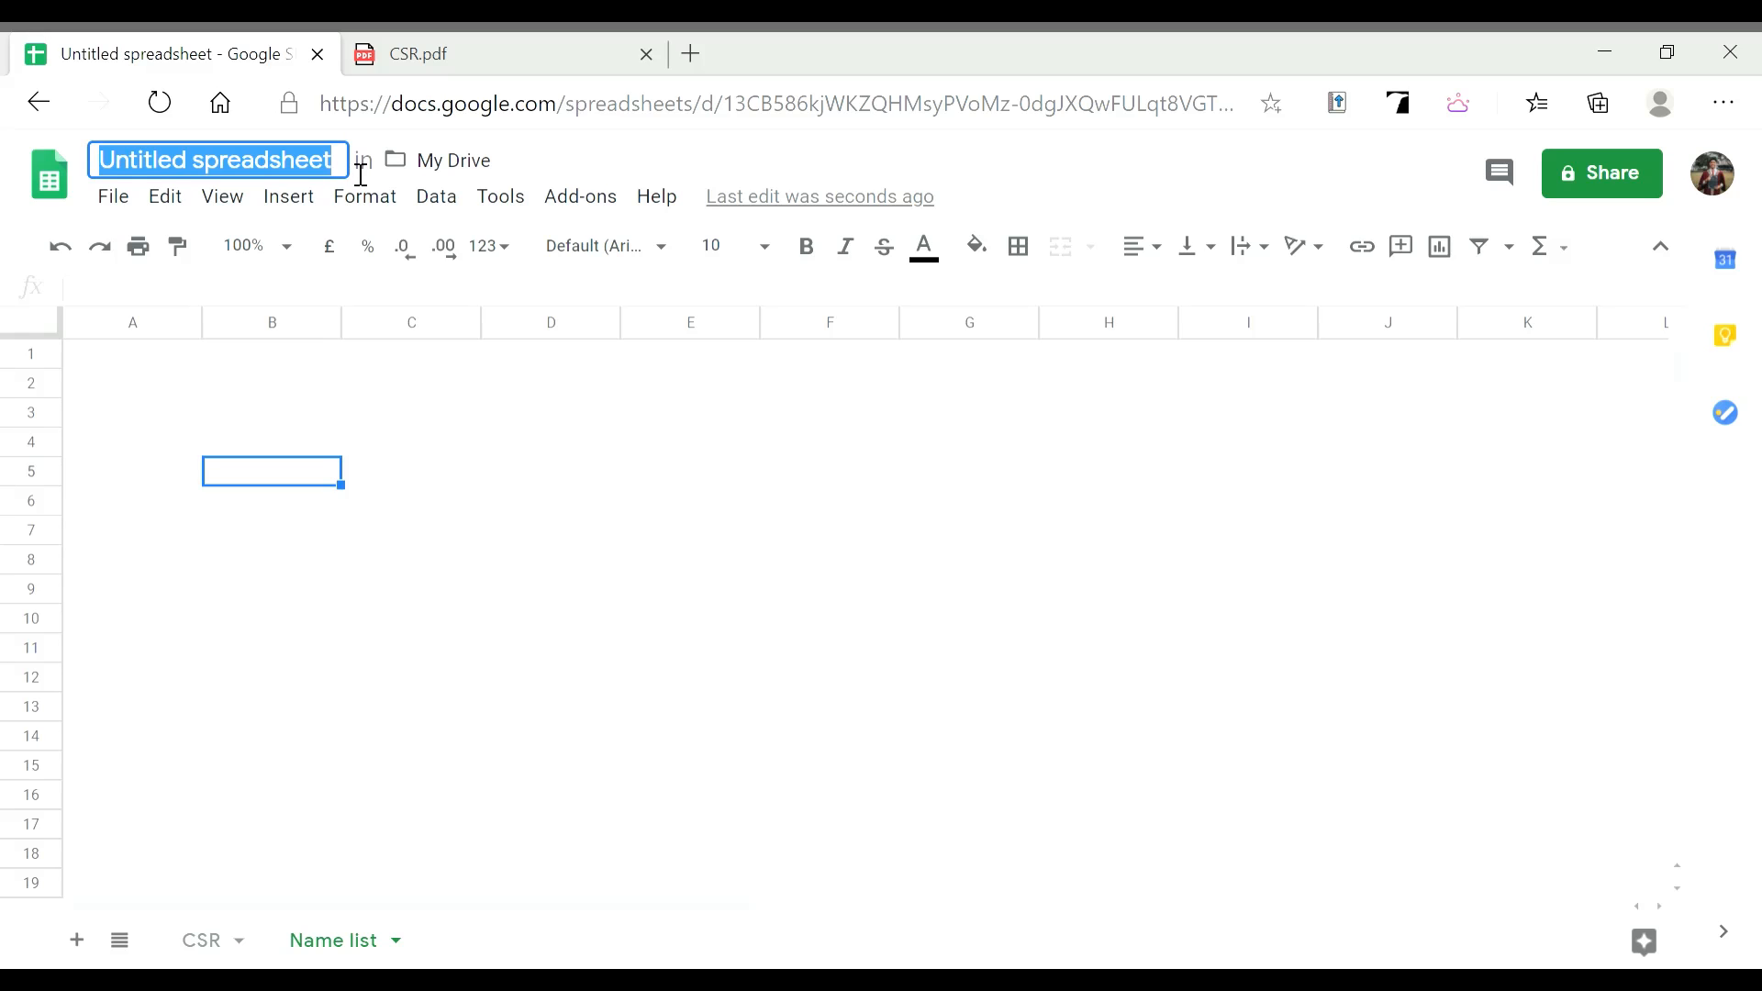
key(BackSpace)
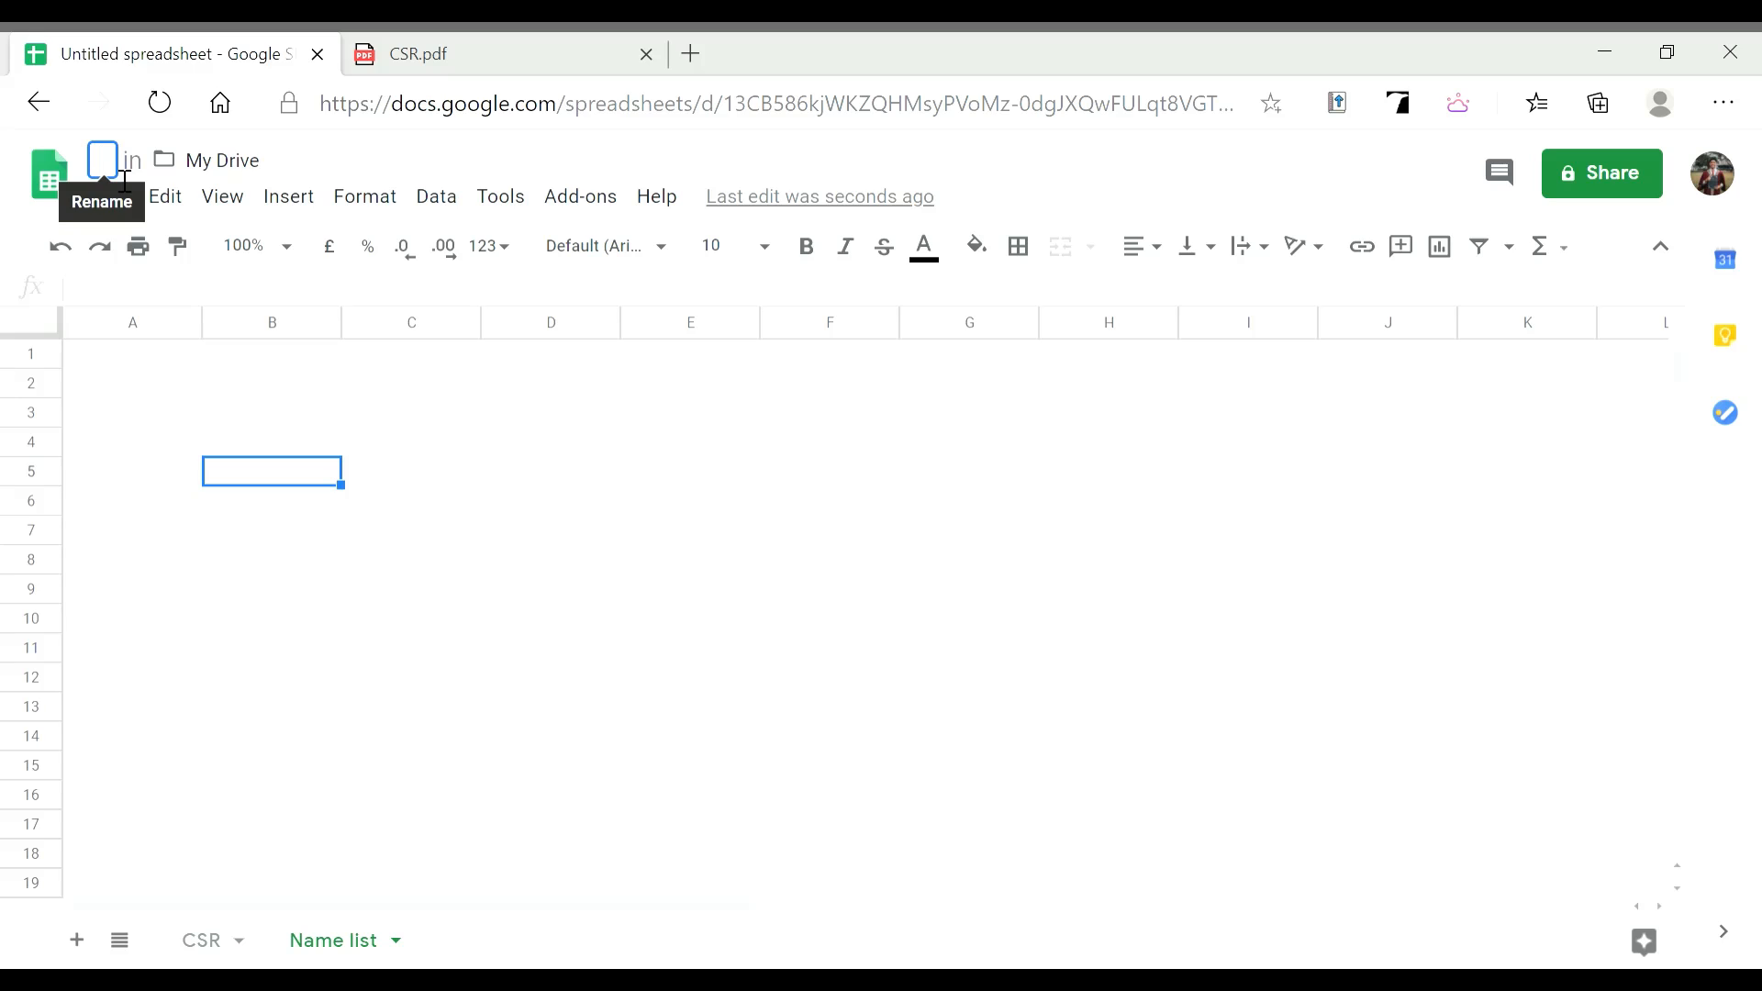
text(C)
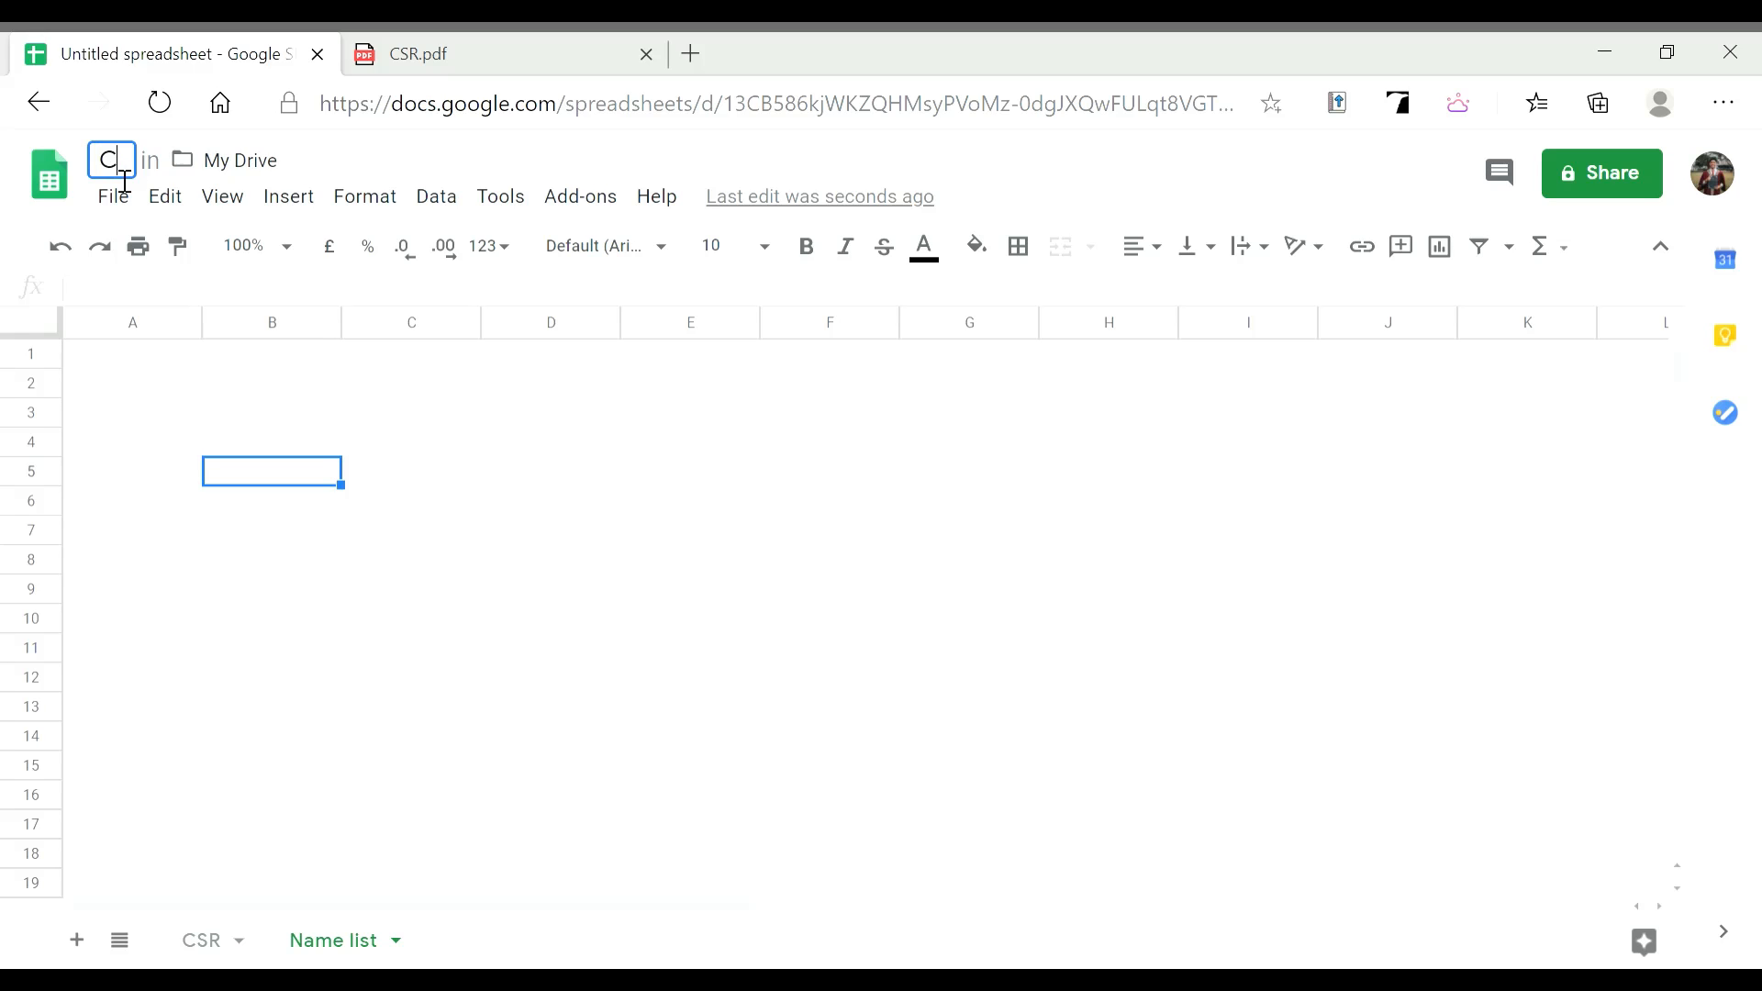
text(SR P)
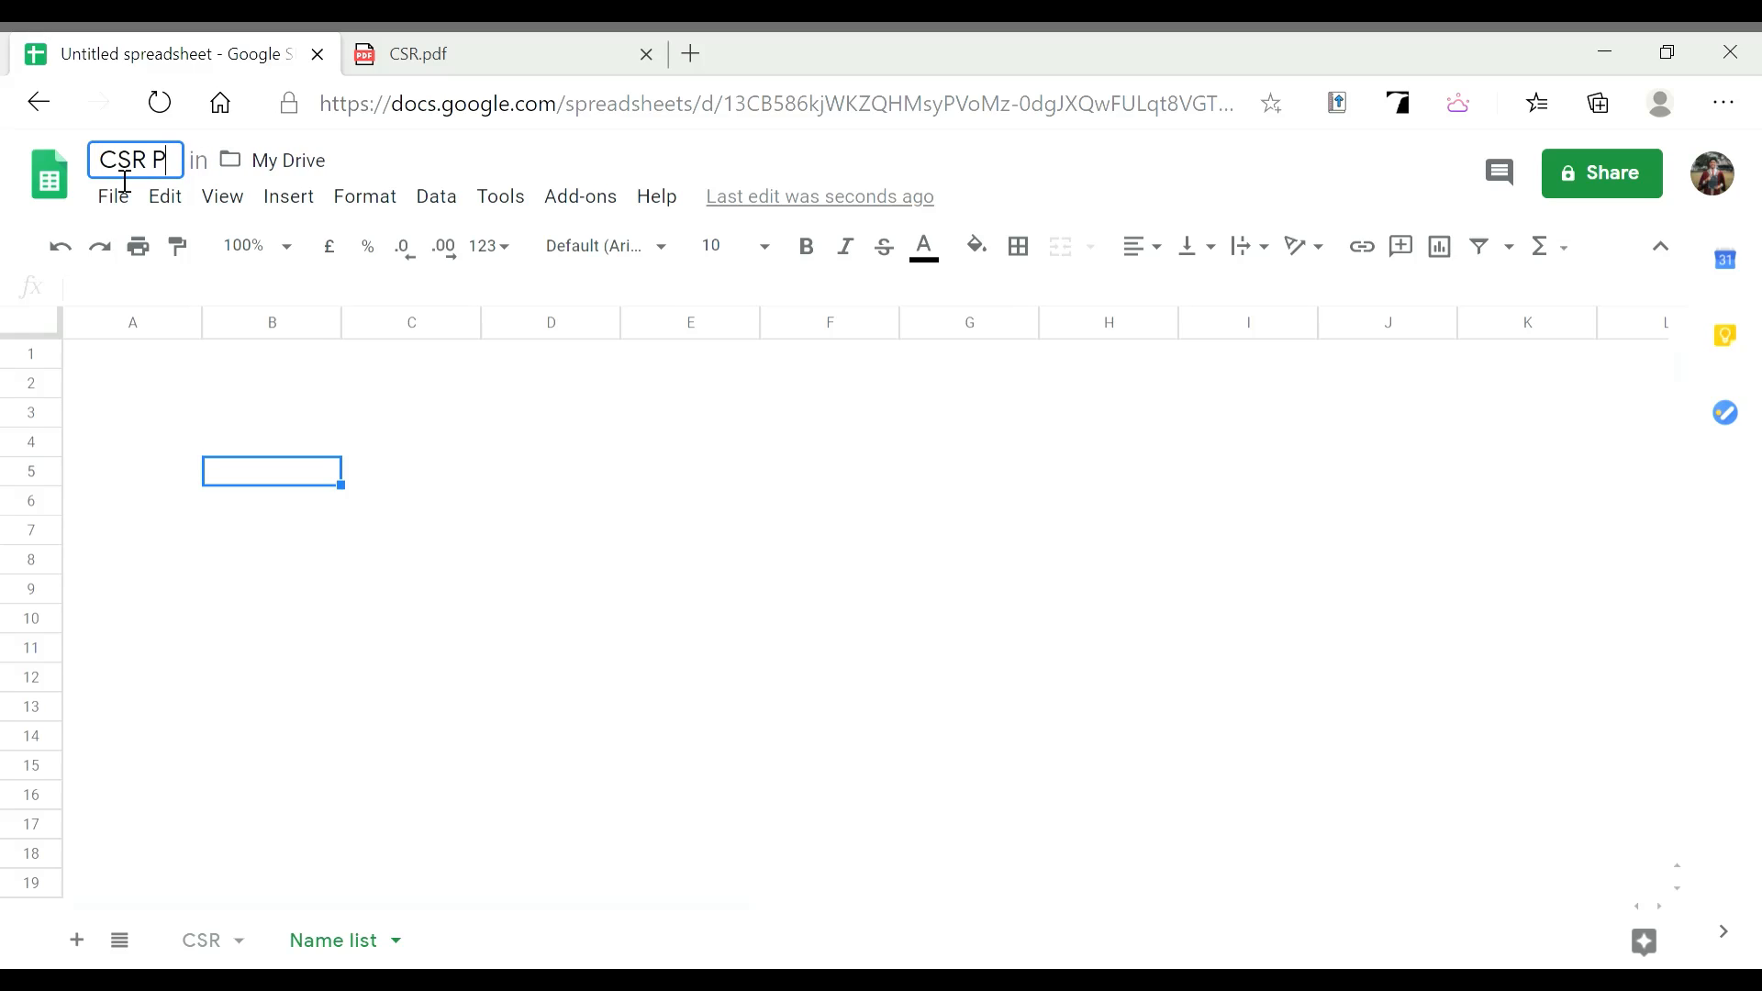
text(roject)
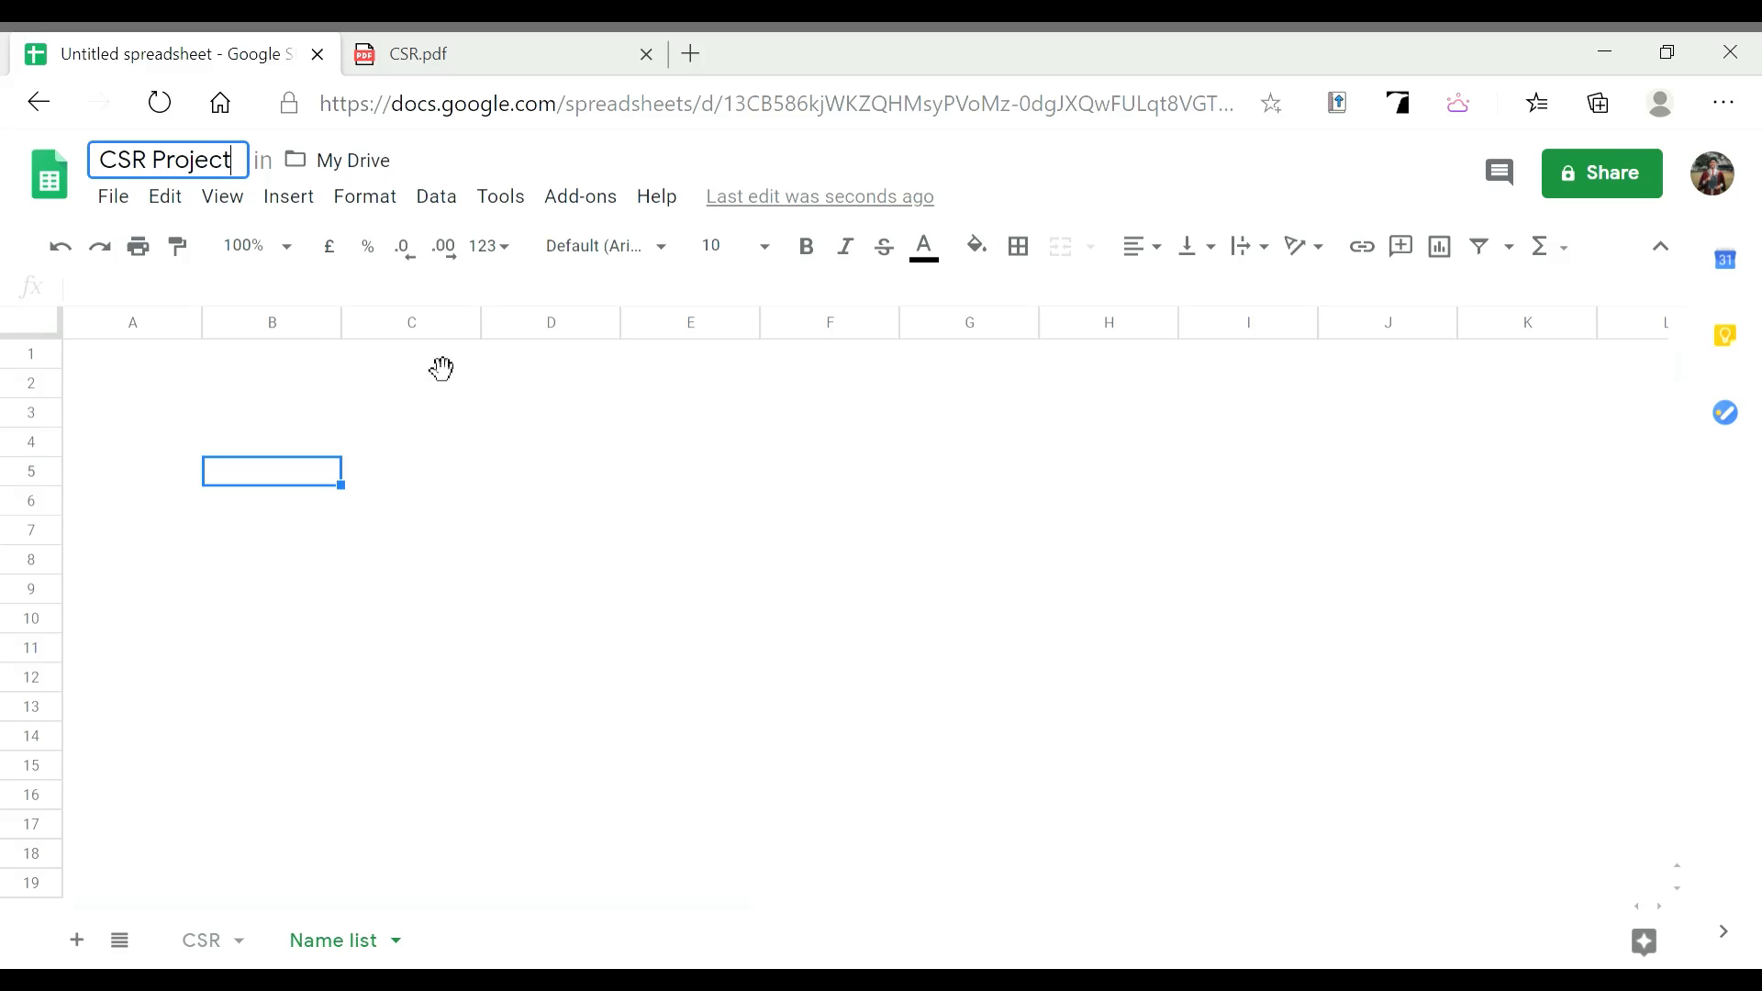
click(430, 385)
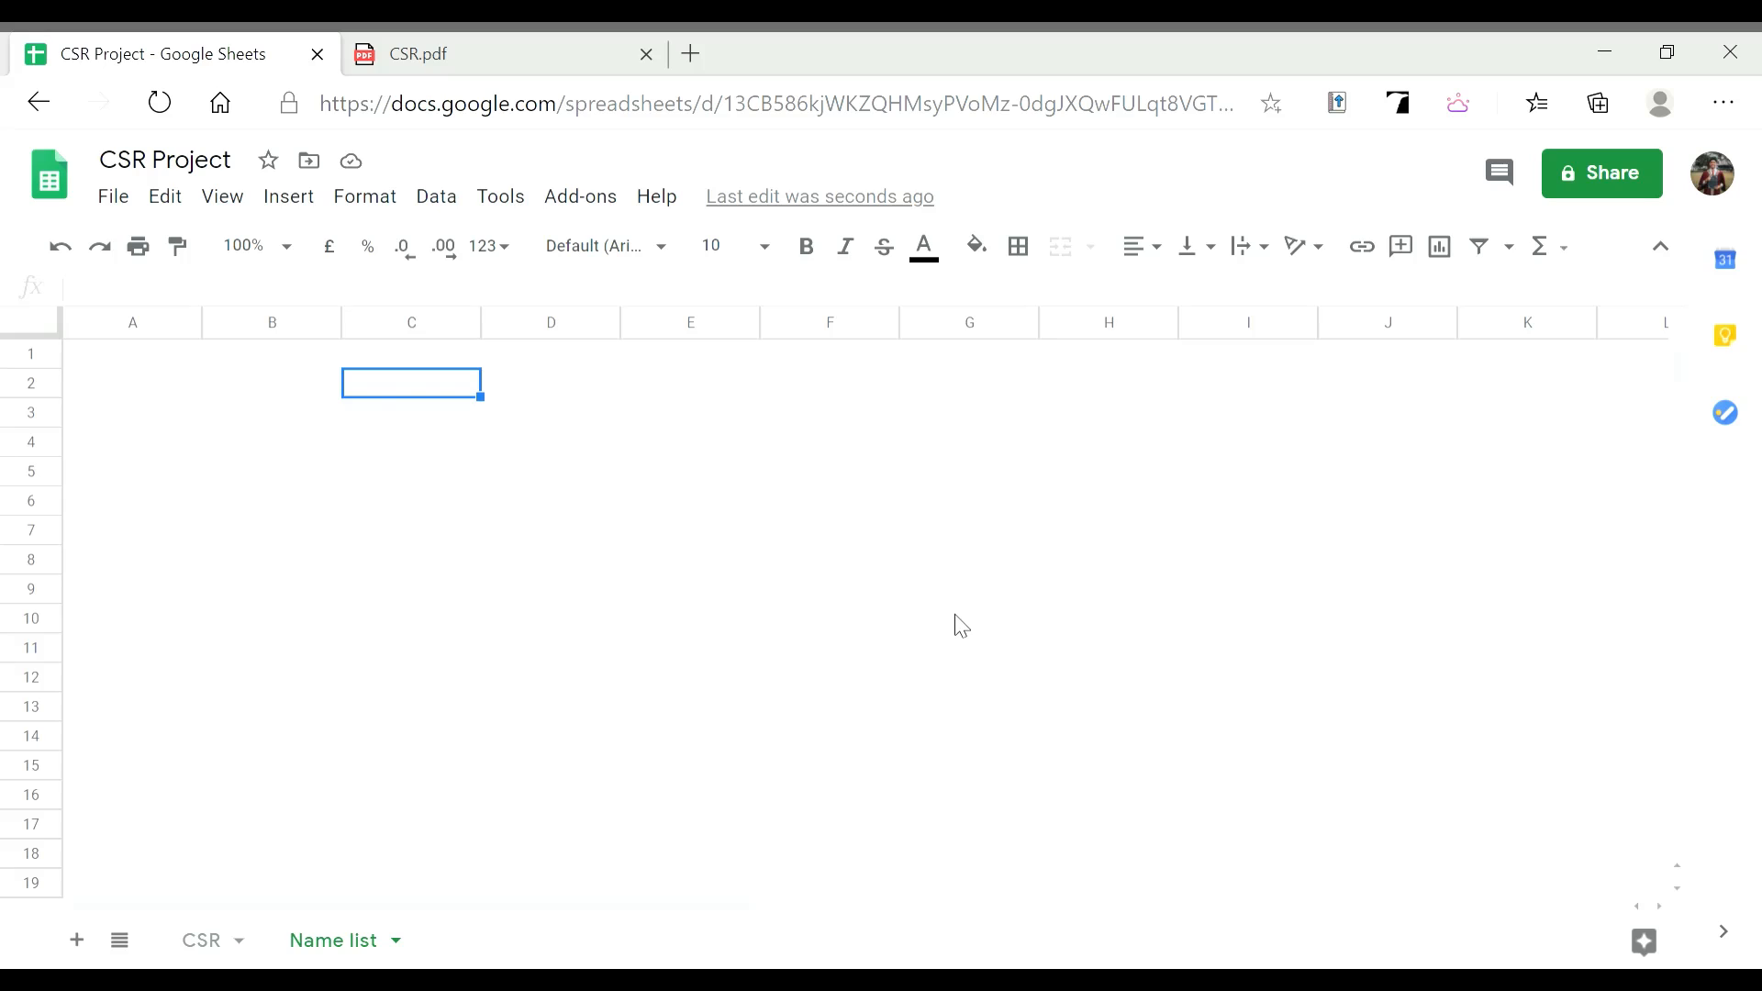
key(ctrl+Tab)
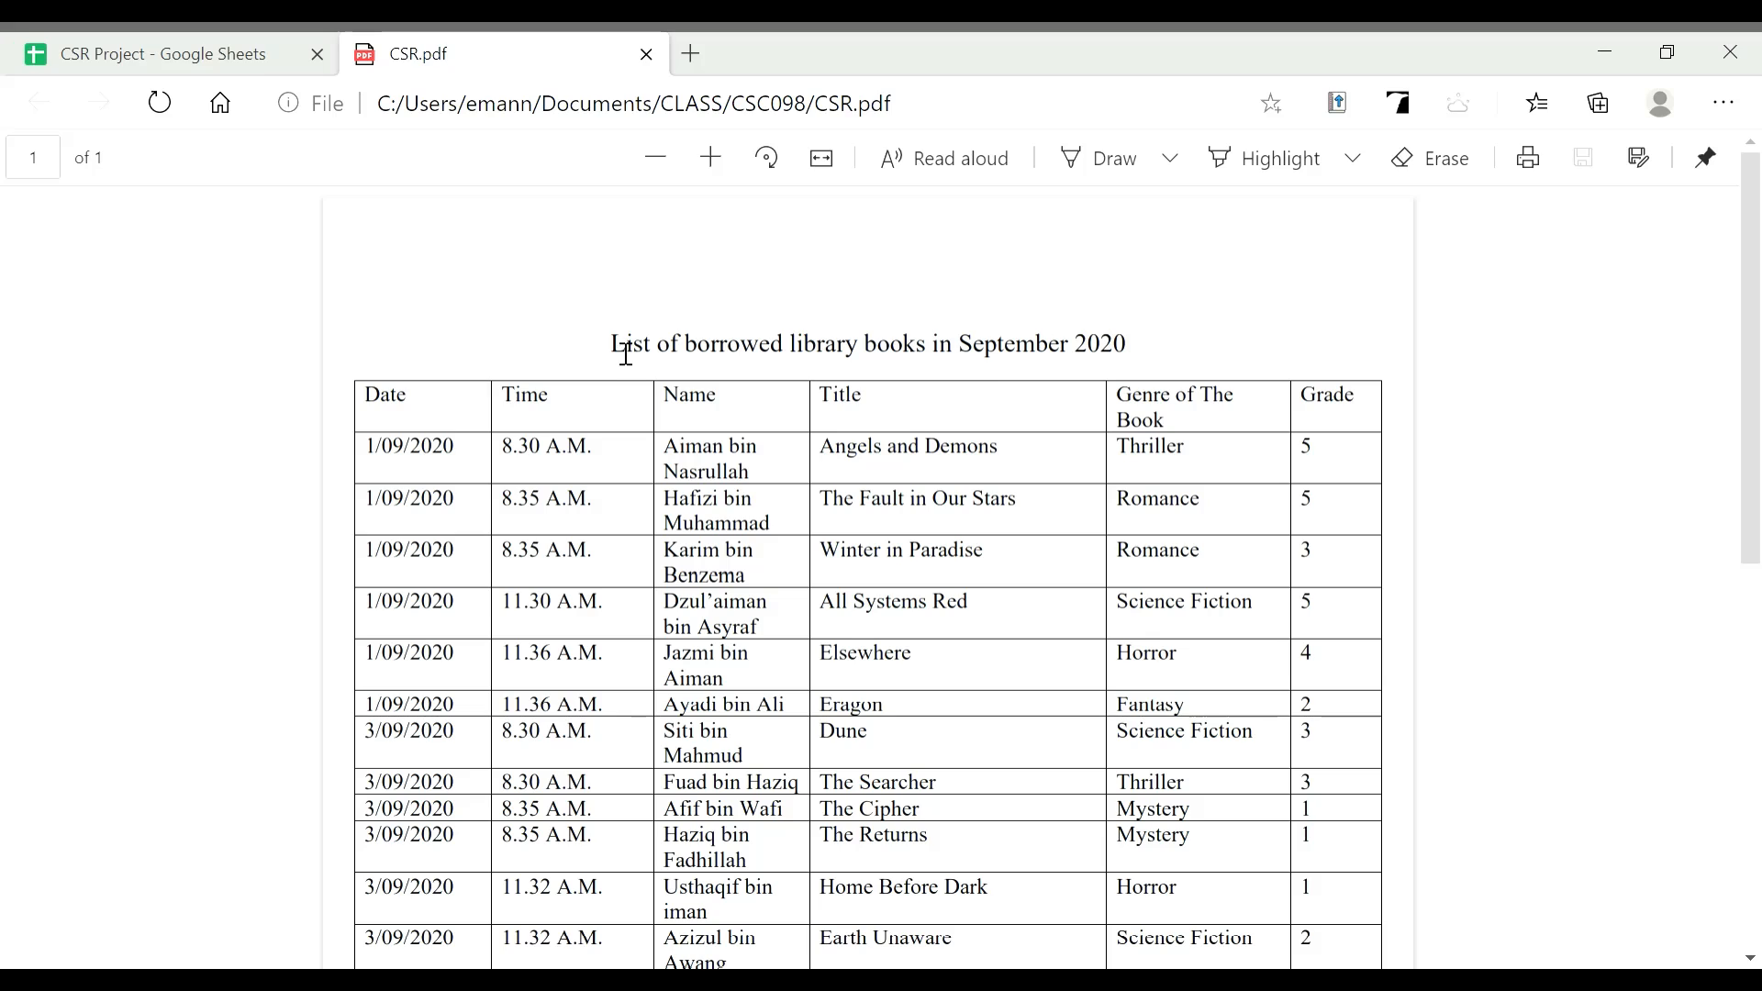
Review the CSR.pdf heading and Date/Time column headers, then go back to CSR Project
drag(615, 349, 932, 347)
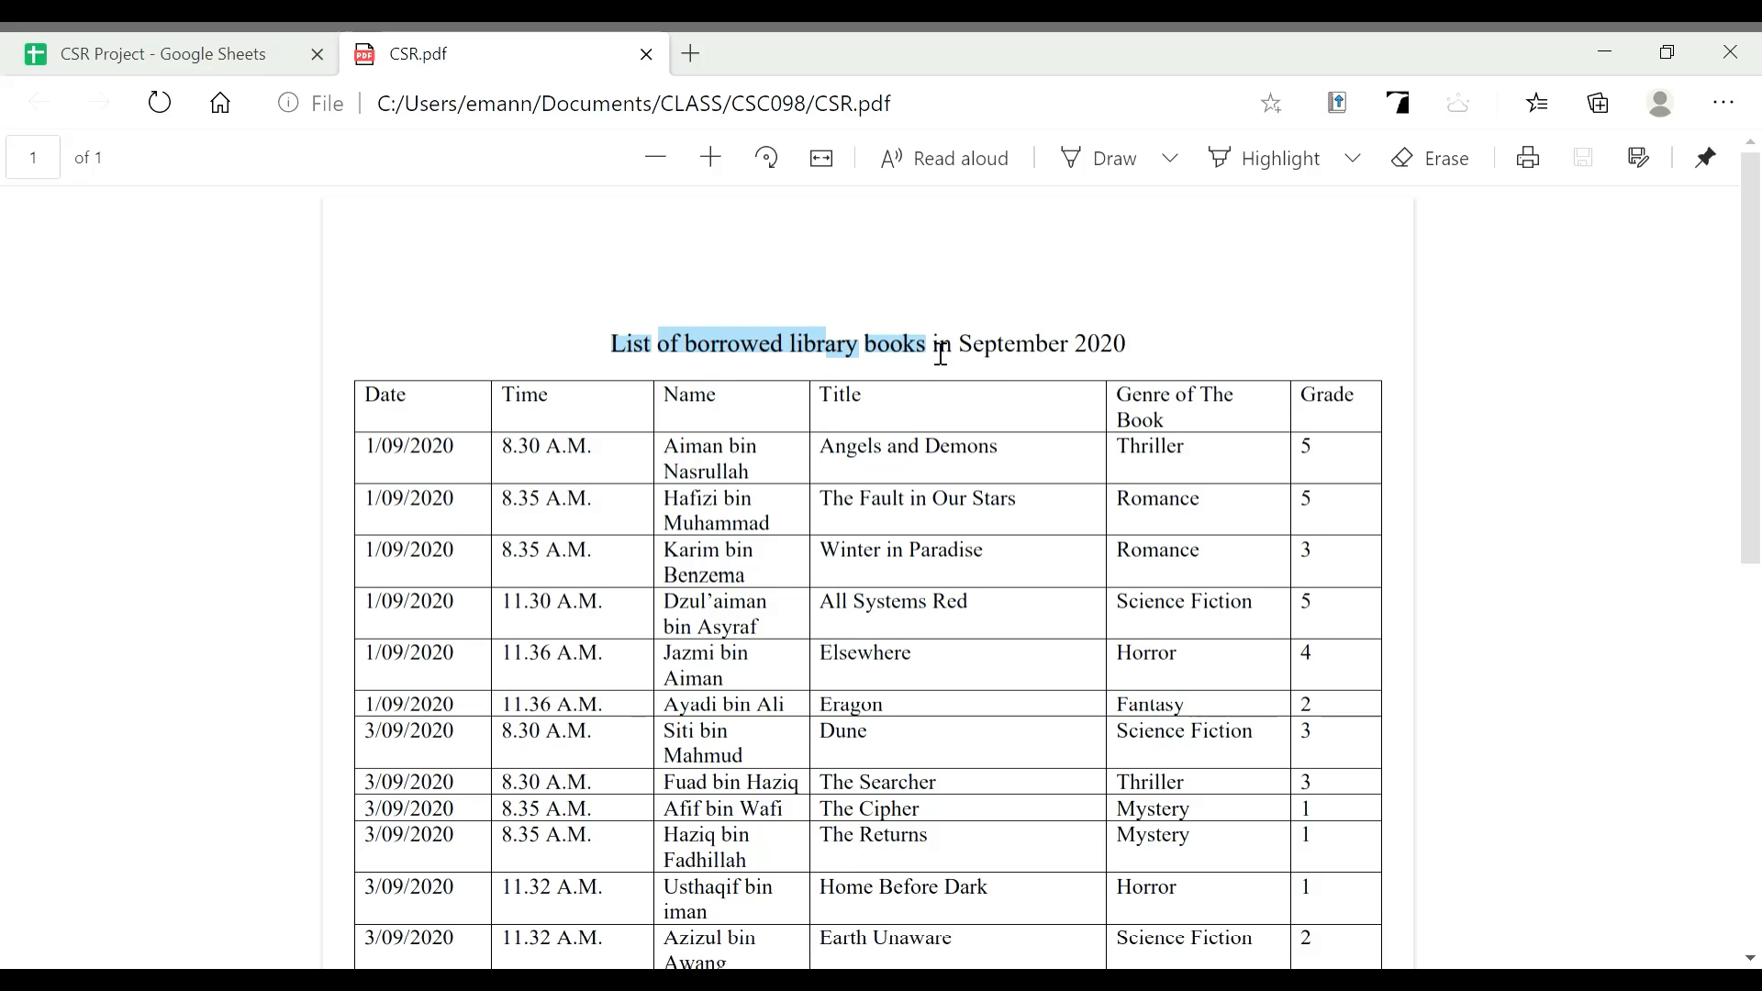
click(395, 430)
drag(374, 408, 1382, 412)
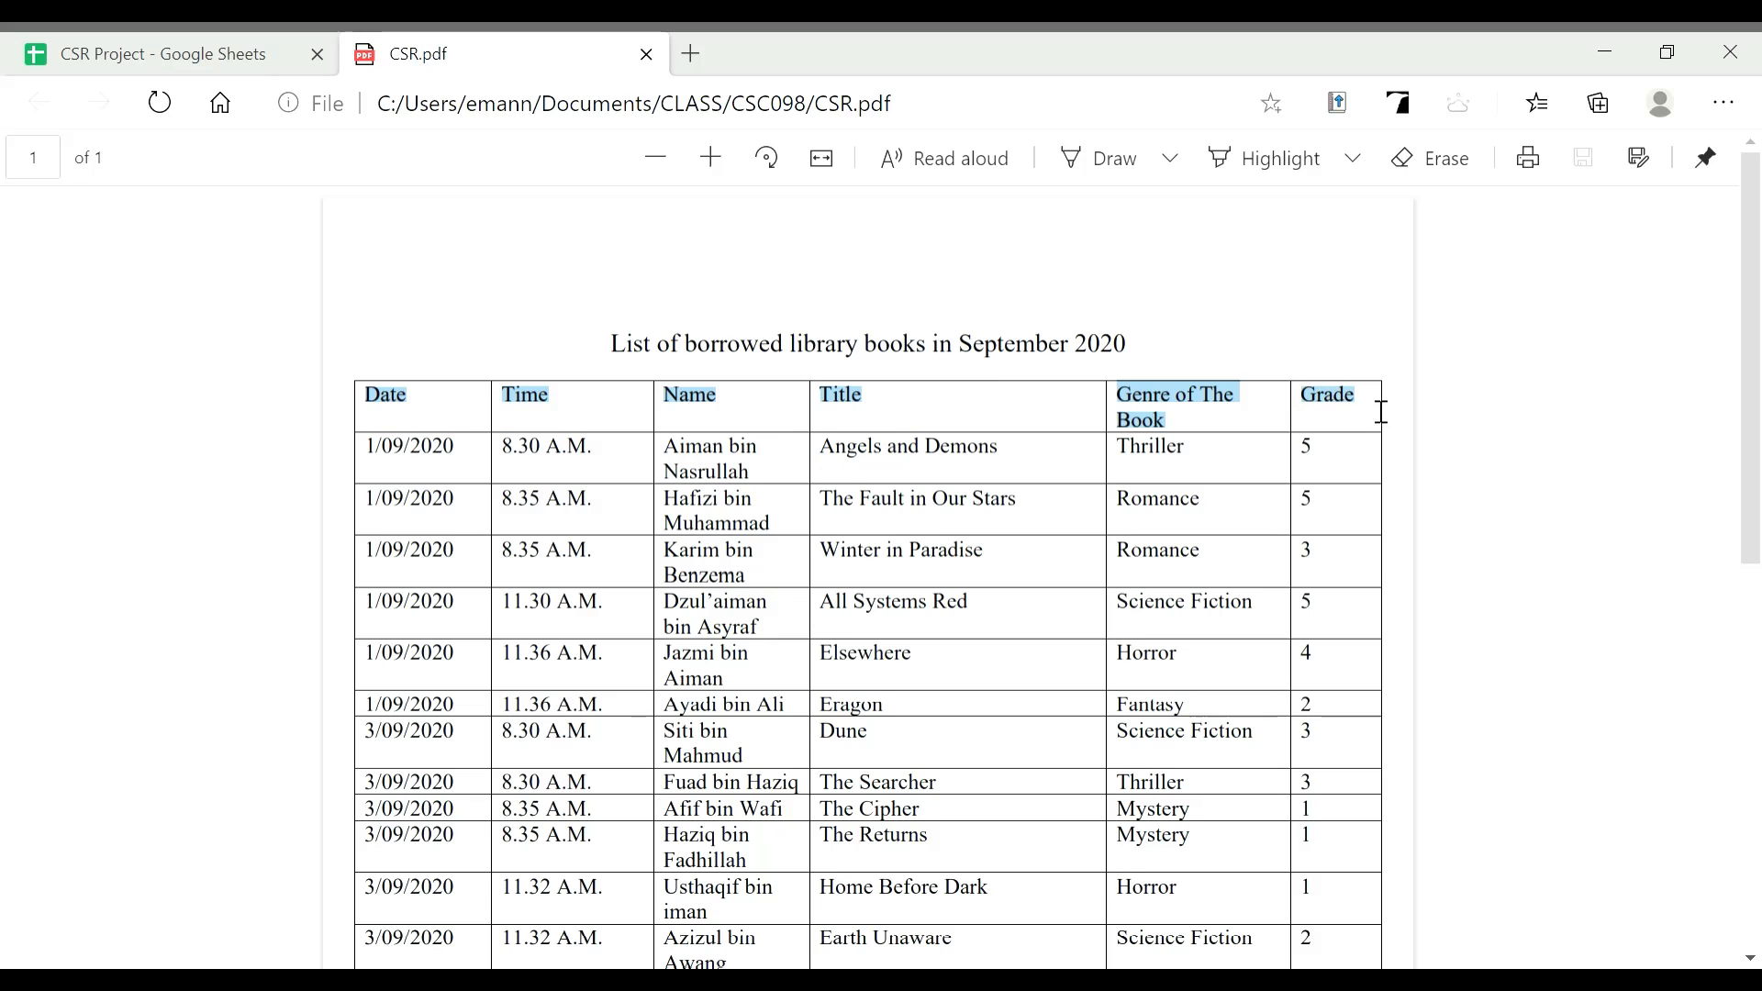
click(249, 41)
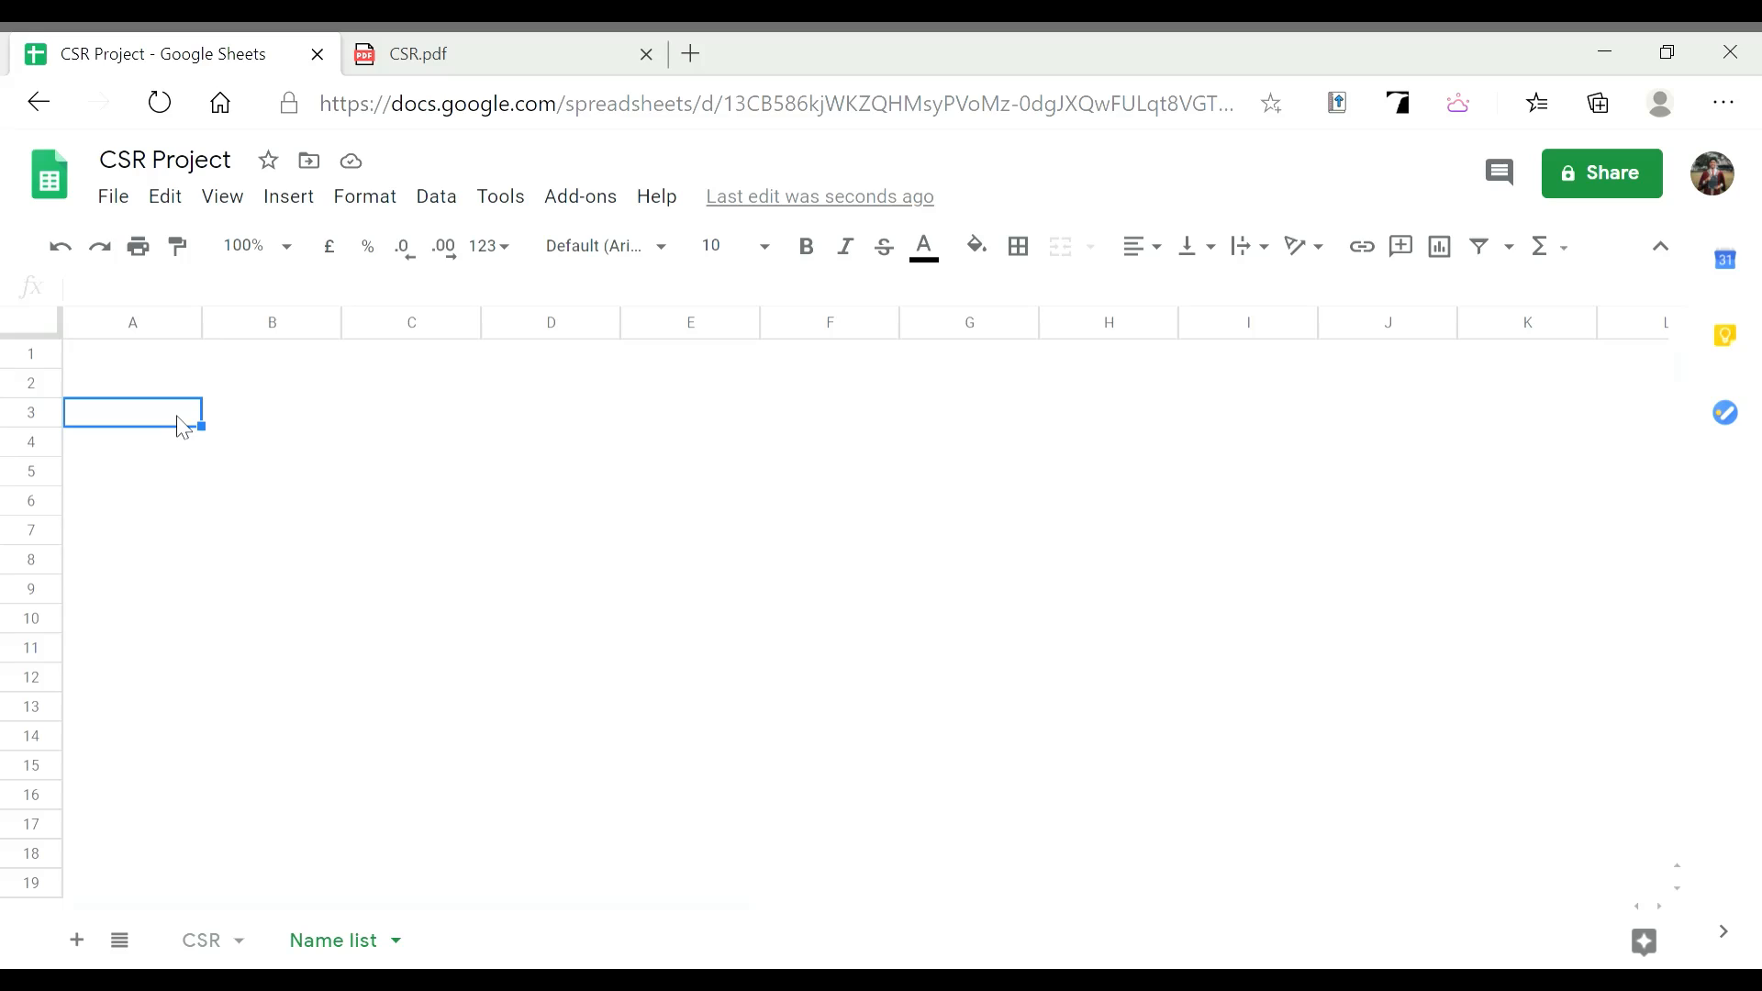
Enter 'LIST OF THE BORROWED LIBRARY BOOKS' in A3 and 'SEPTEMBER 2020' in A4
text(LIST O)
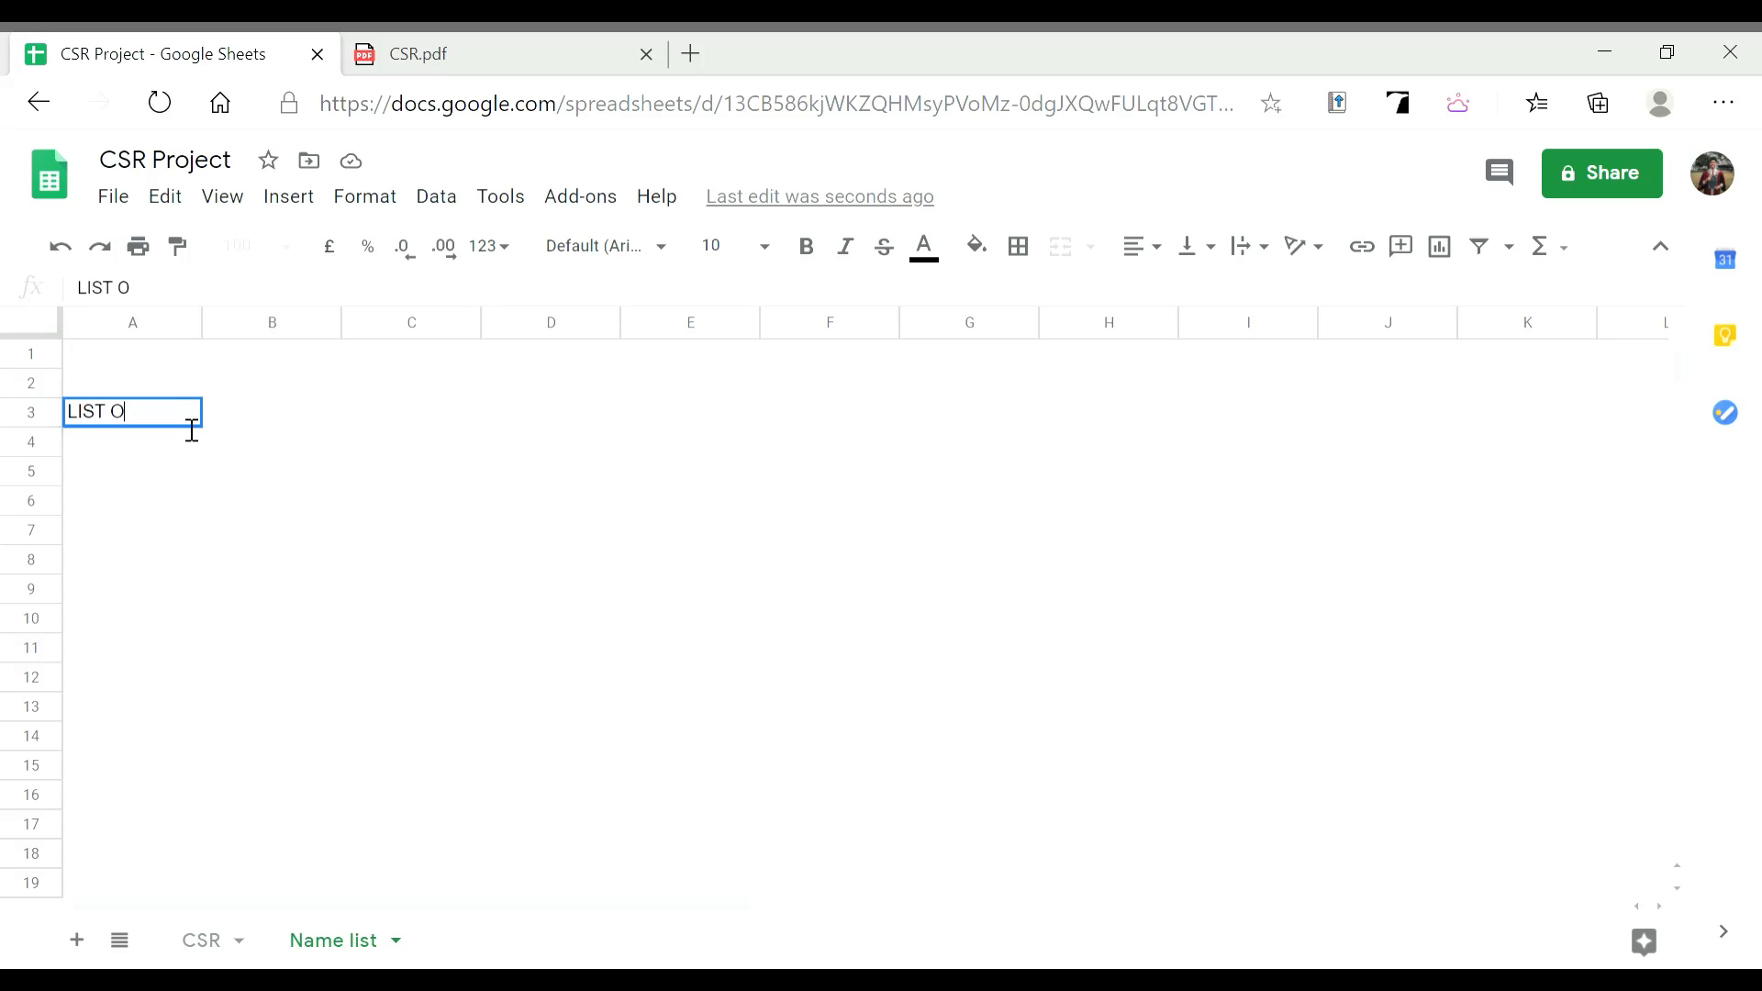
text(F THE BORR)
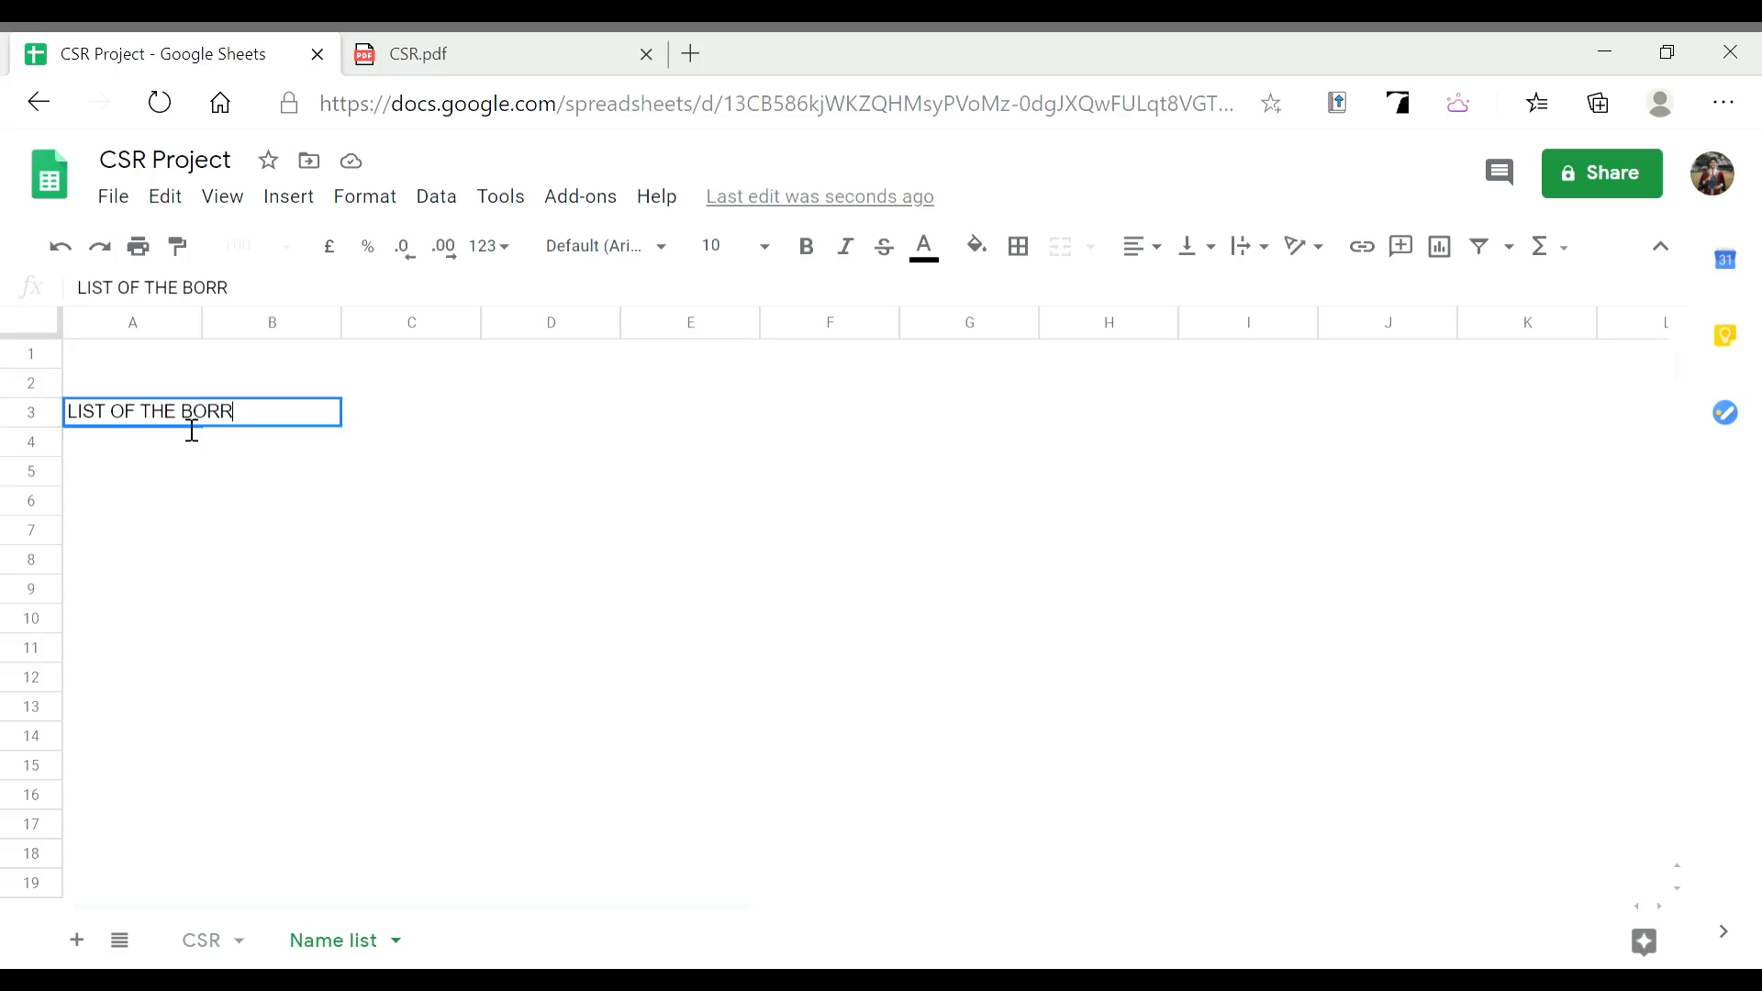
text(OWED LIB)
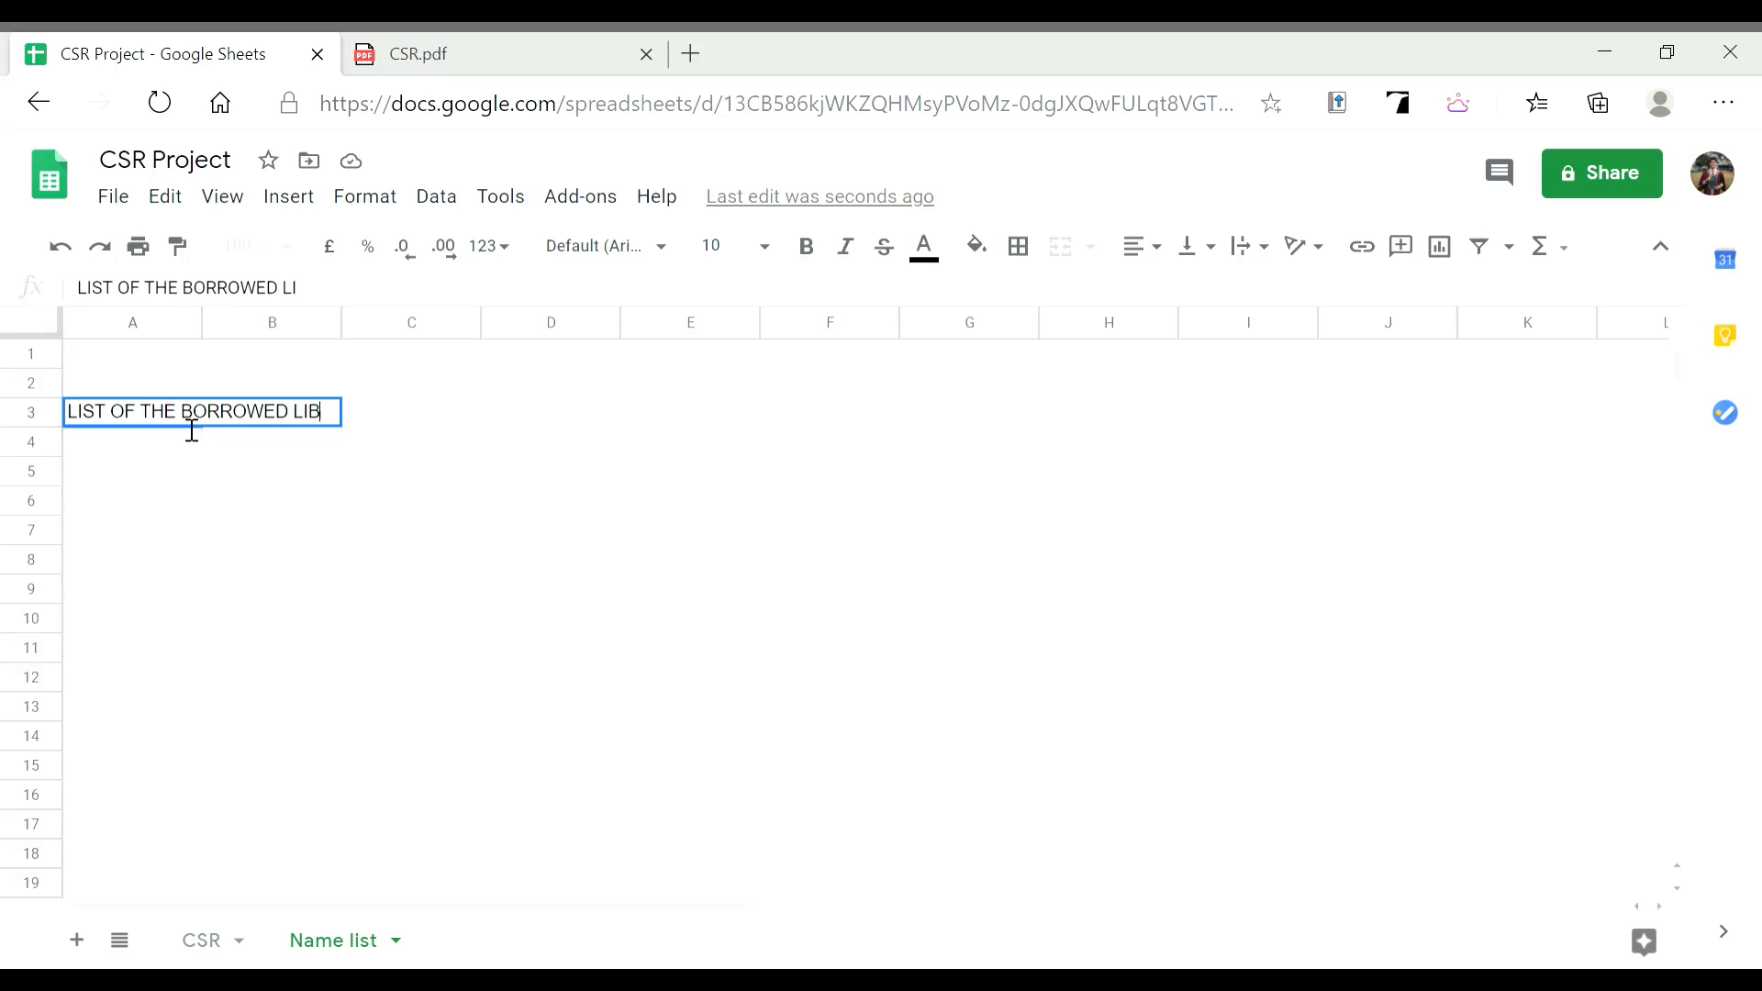
text(RARY BOOKS)
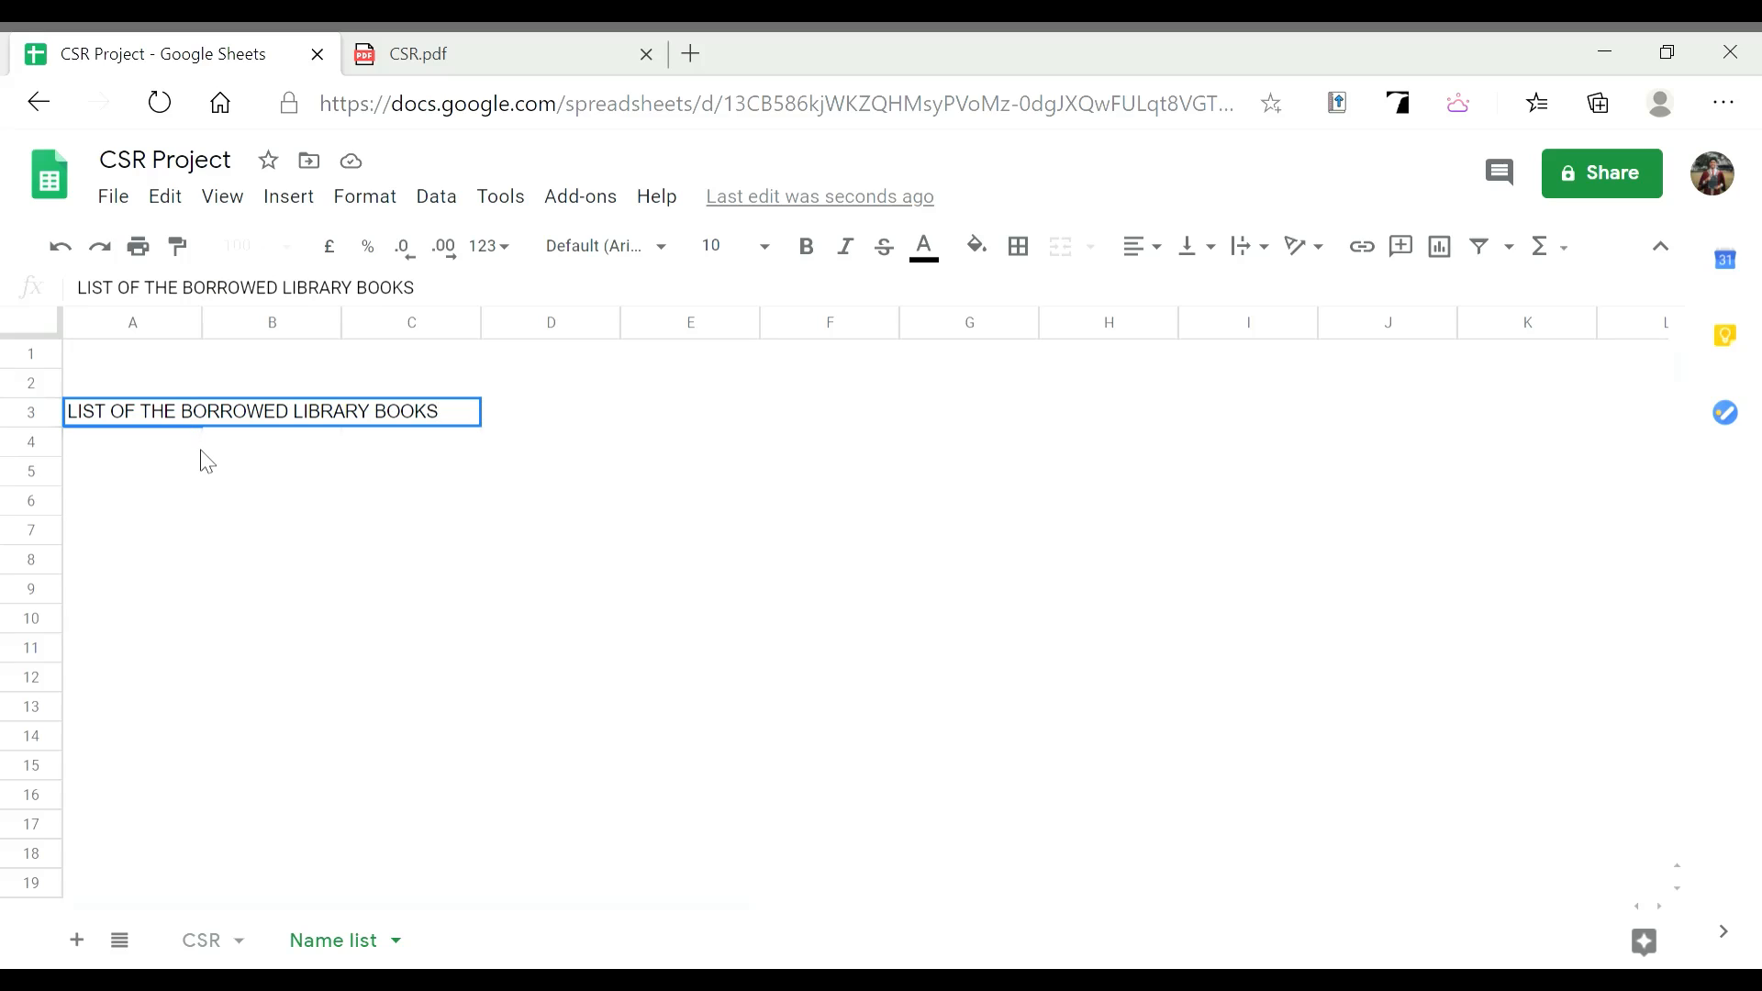
key(Return)
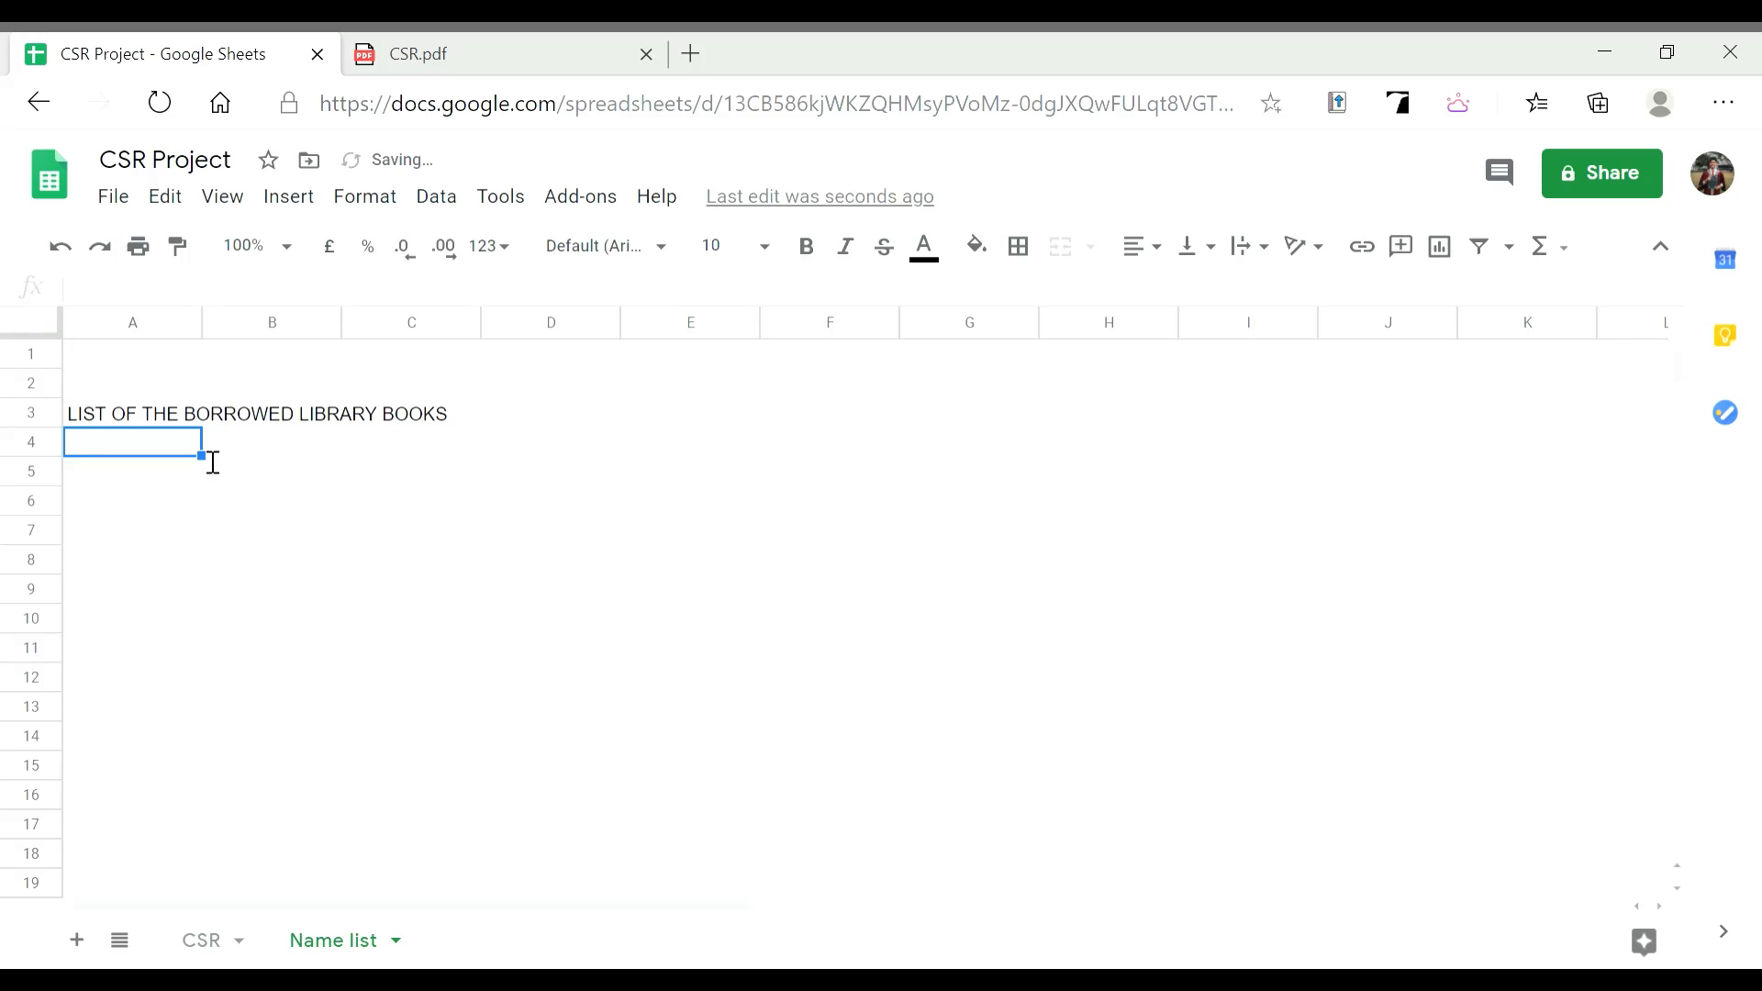
text(SEPTEMBER)
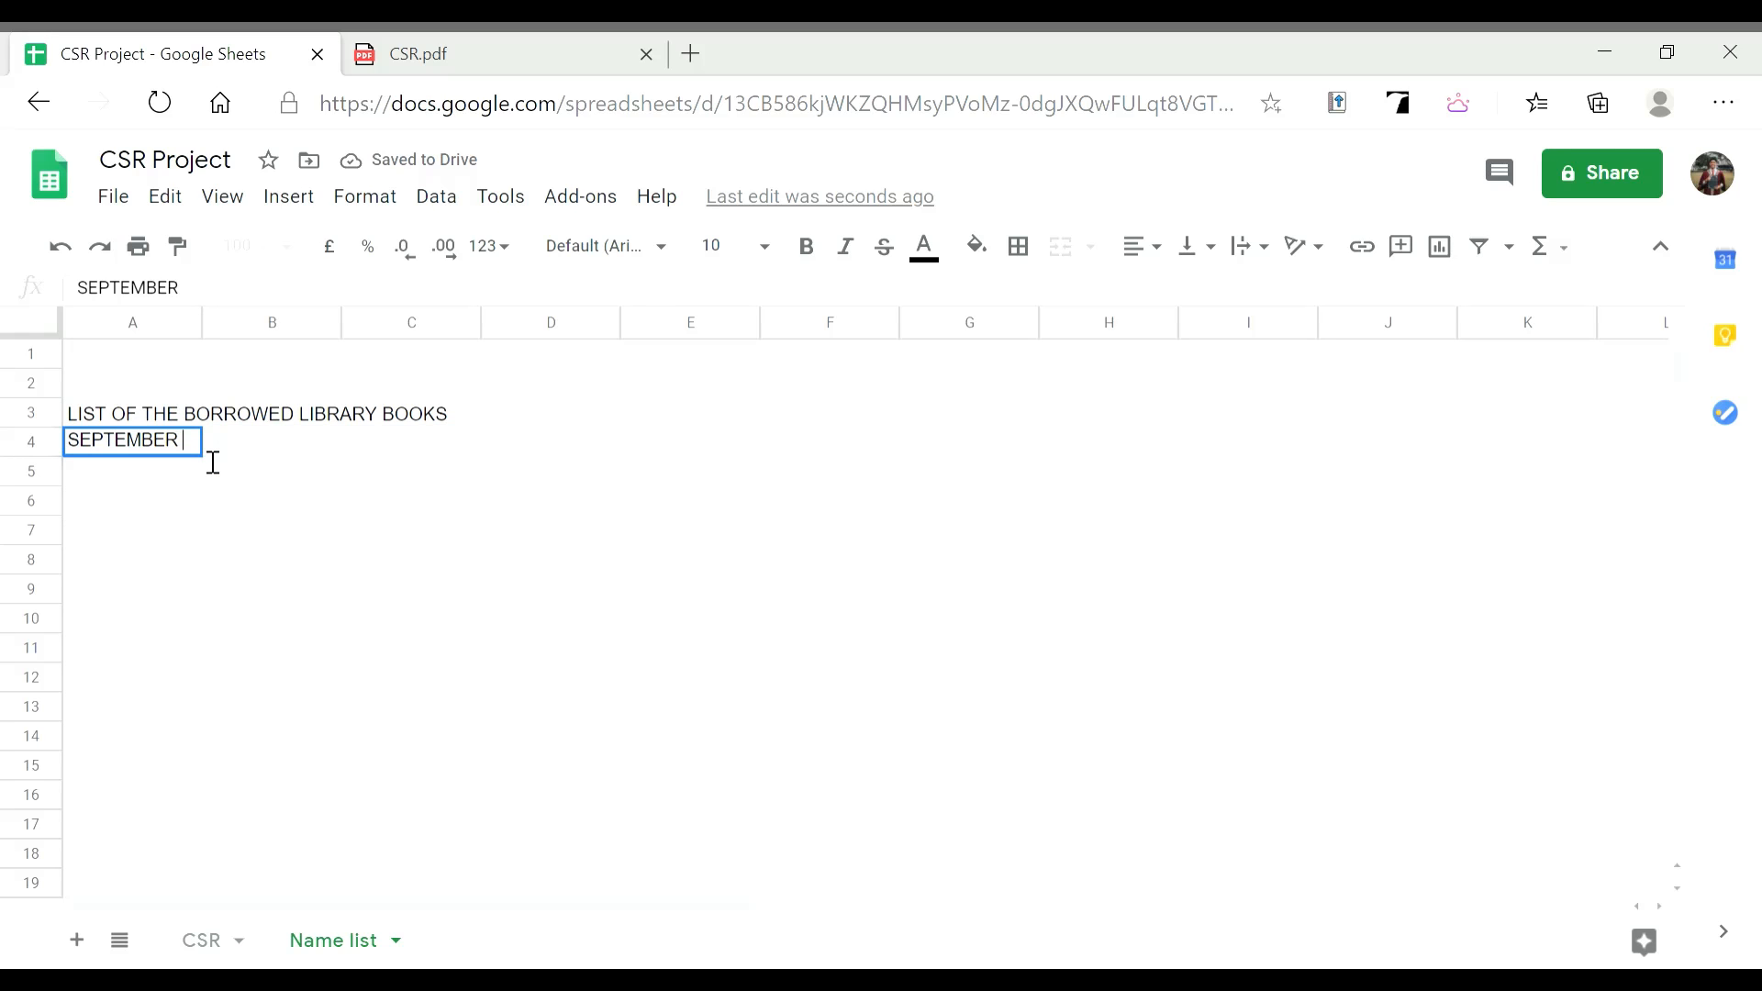
text( 2020)
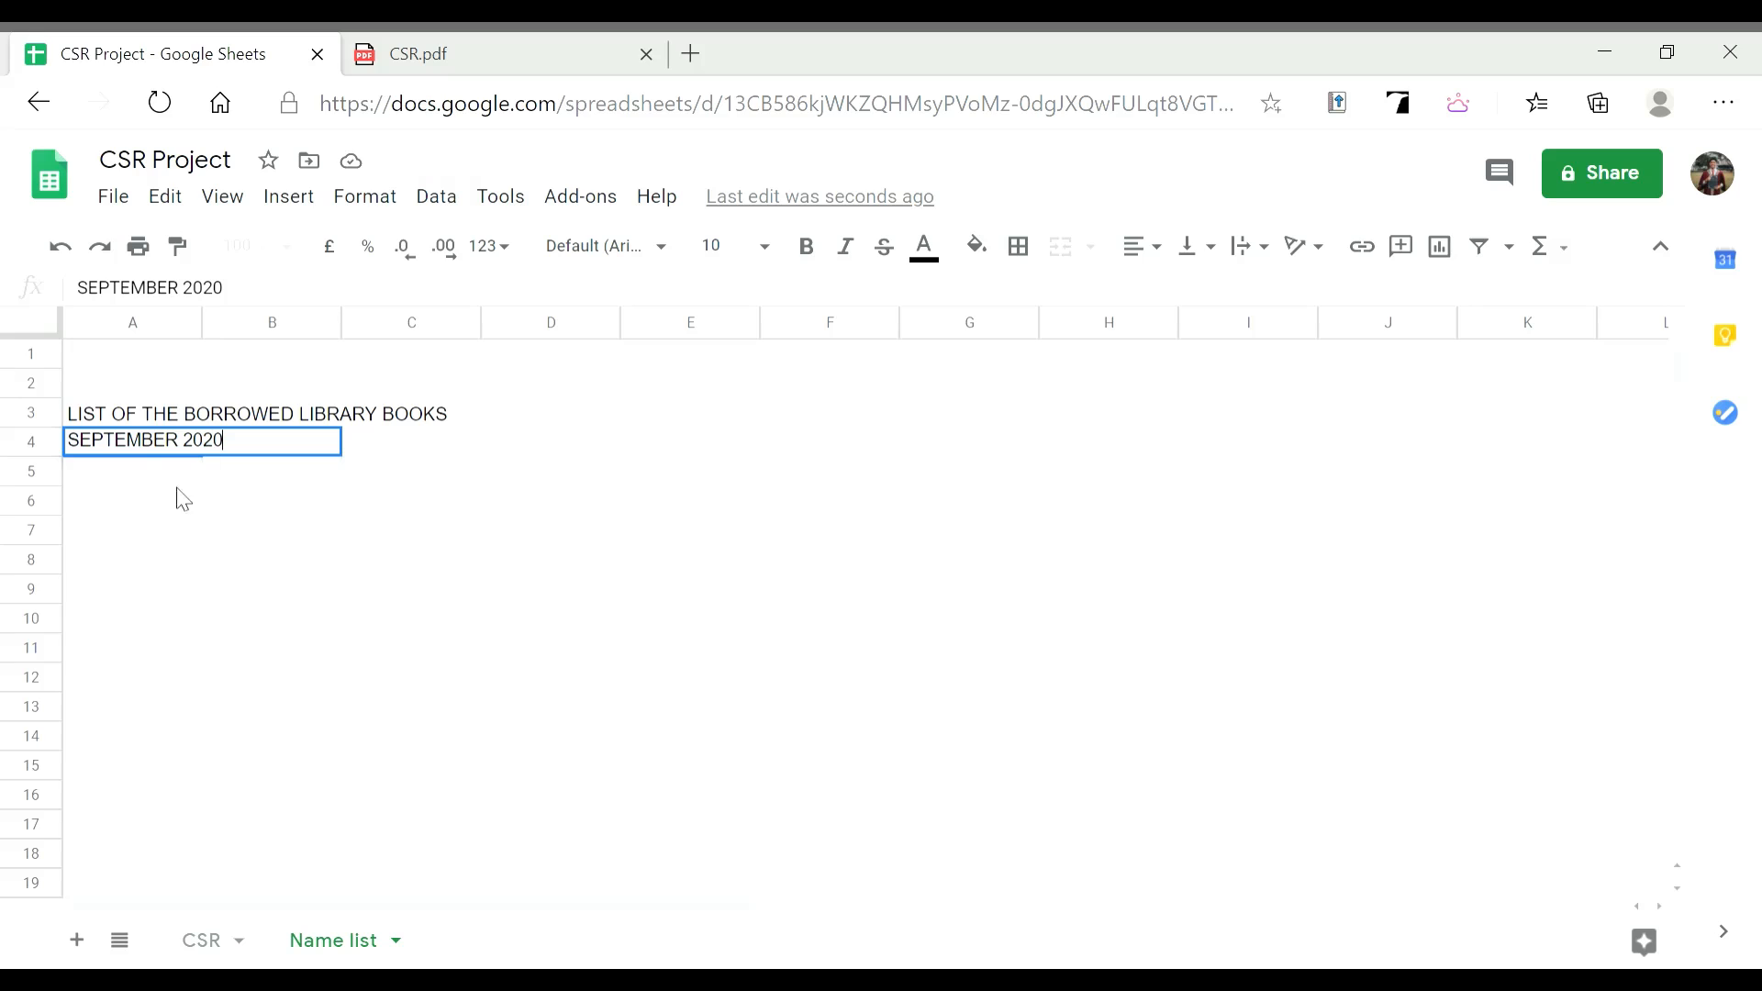
click(183, 476)
click(179, 417)
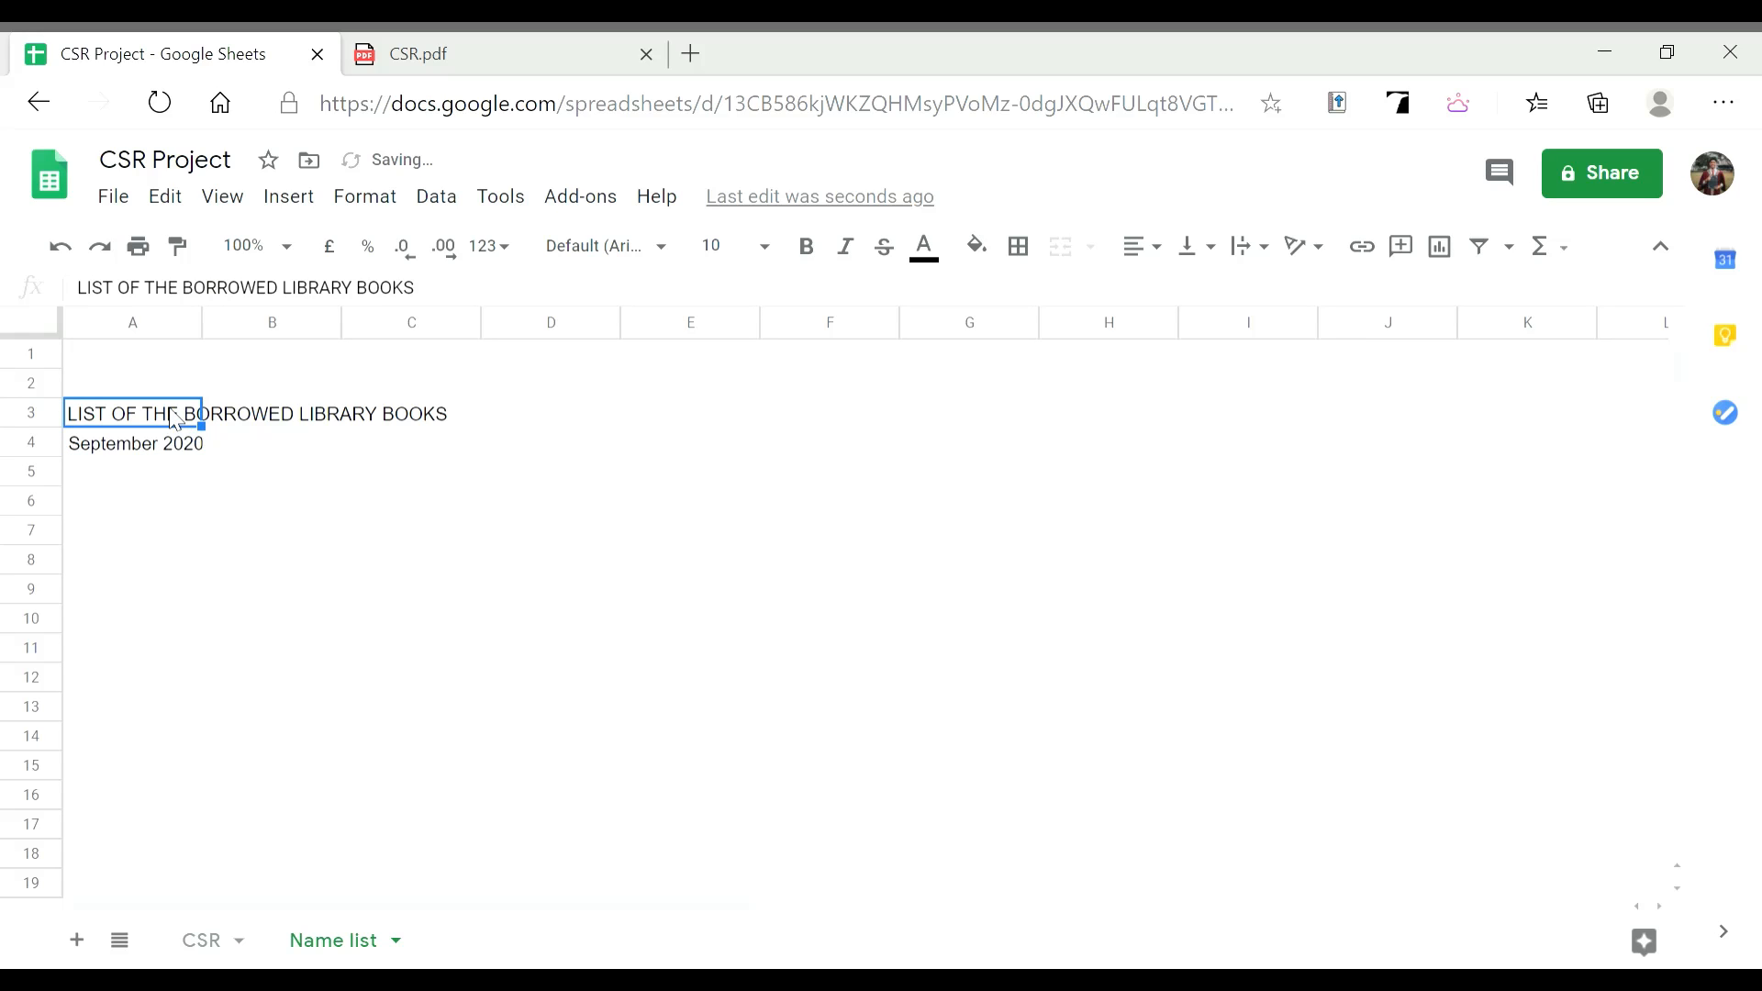
Merge A3:F3 and centre the title across it
drag(176, 412, 428, 430)
drag(561, 430, 849, 418)
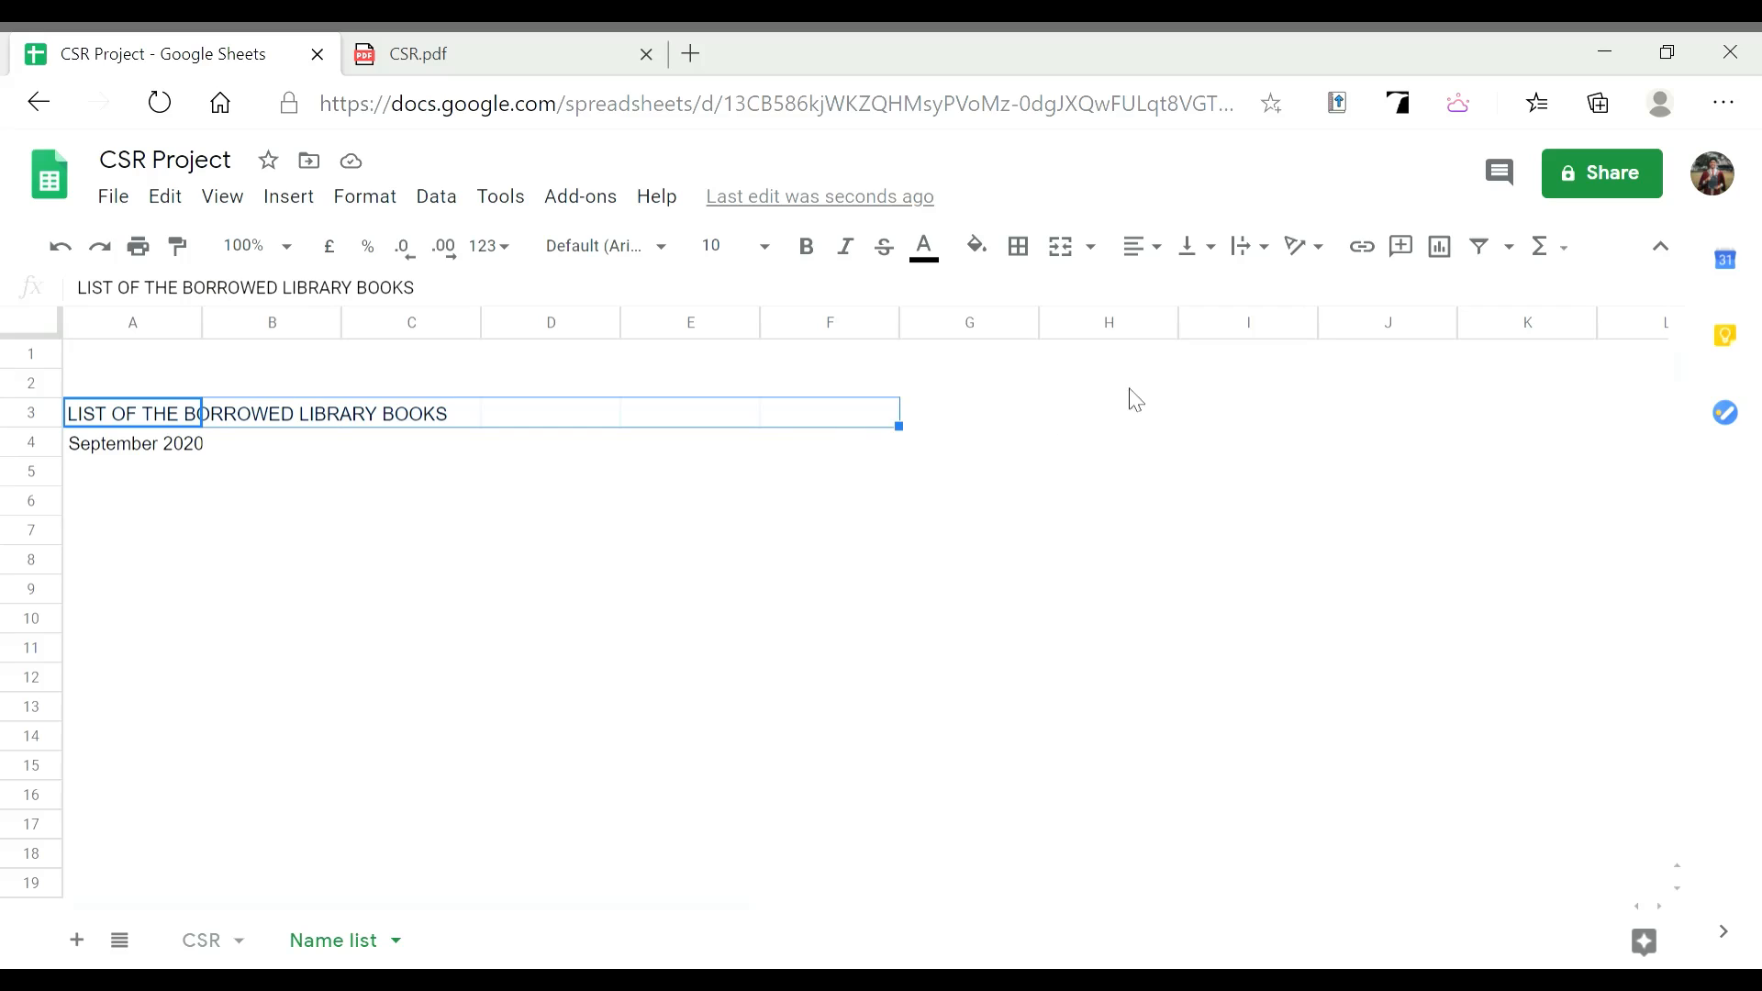
click(1094, 246)
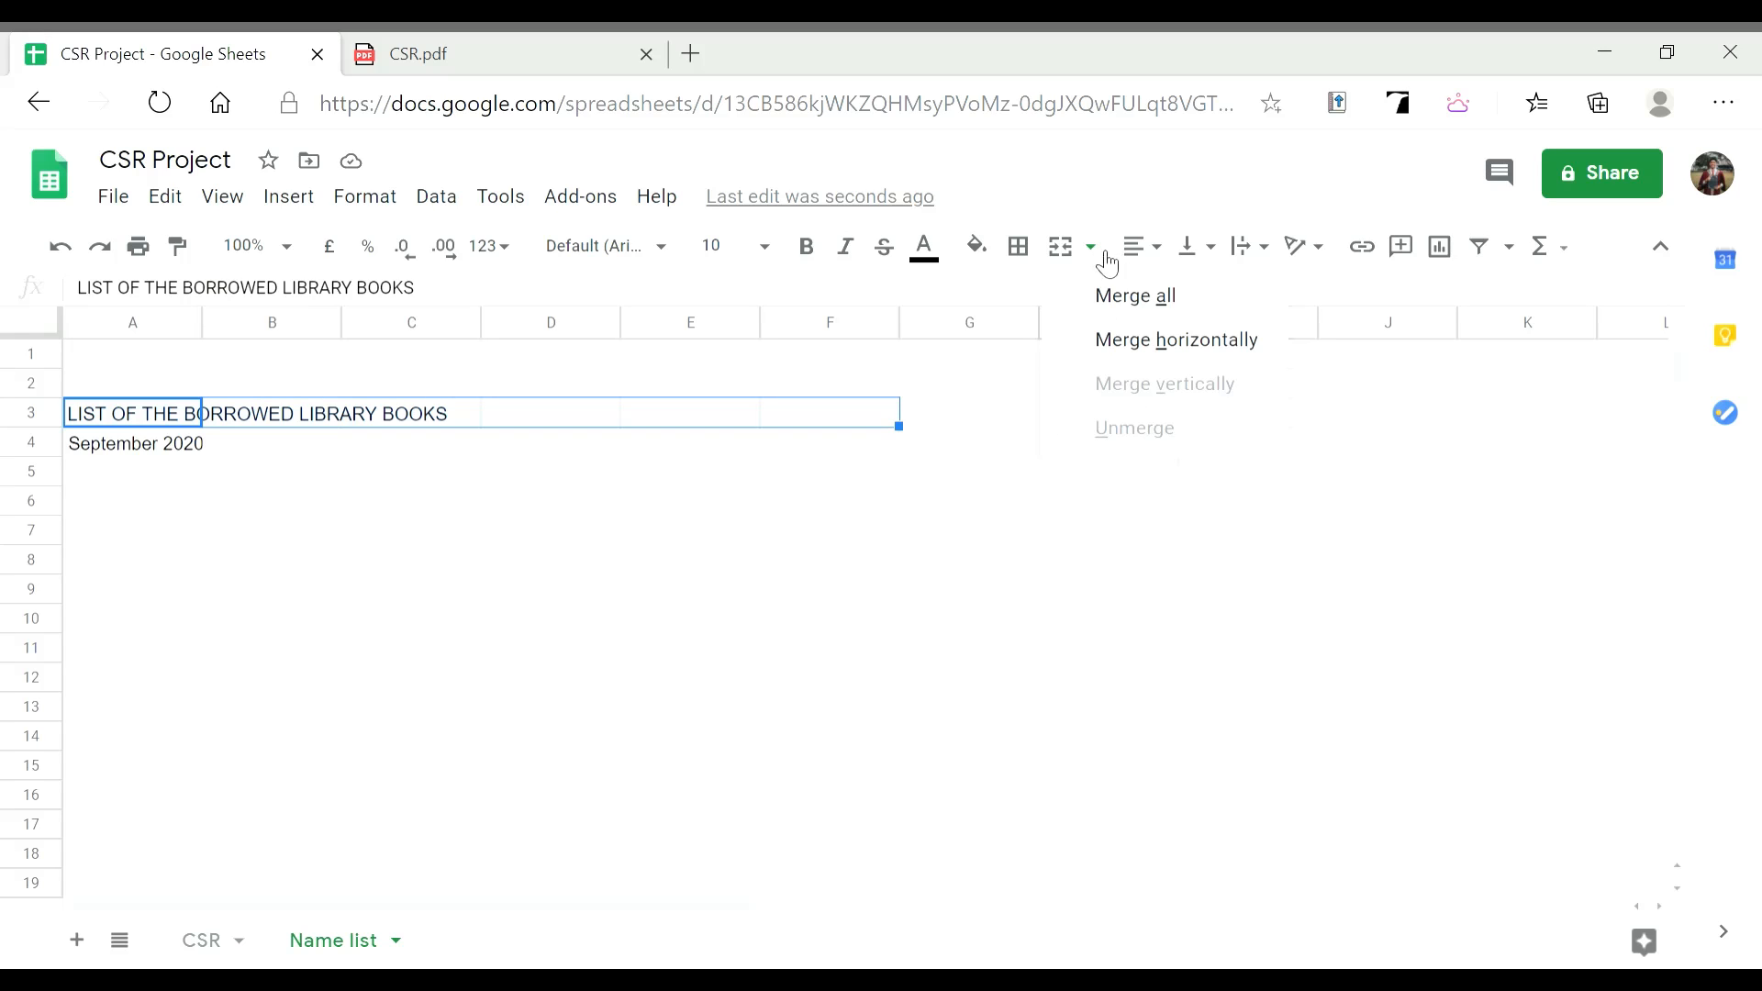
click(1143, 298)
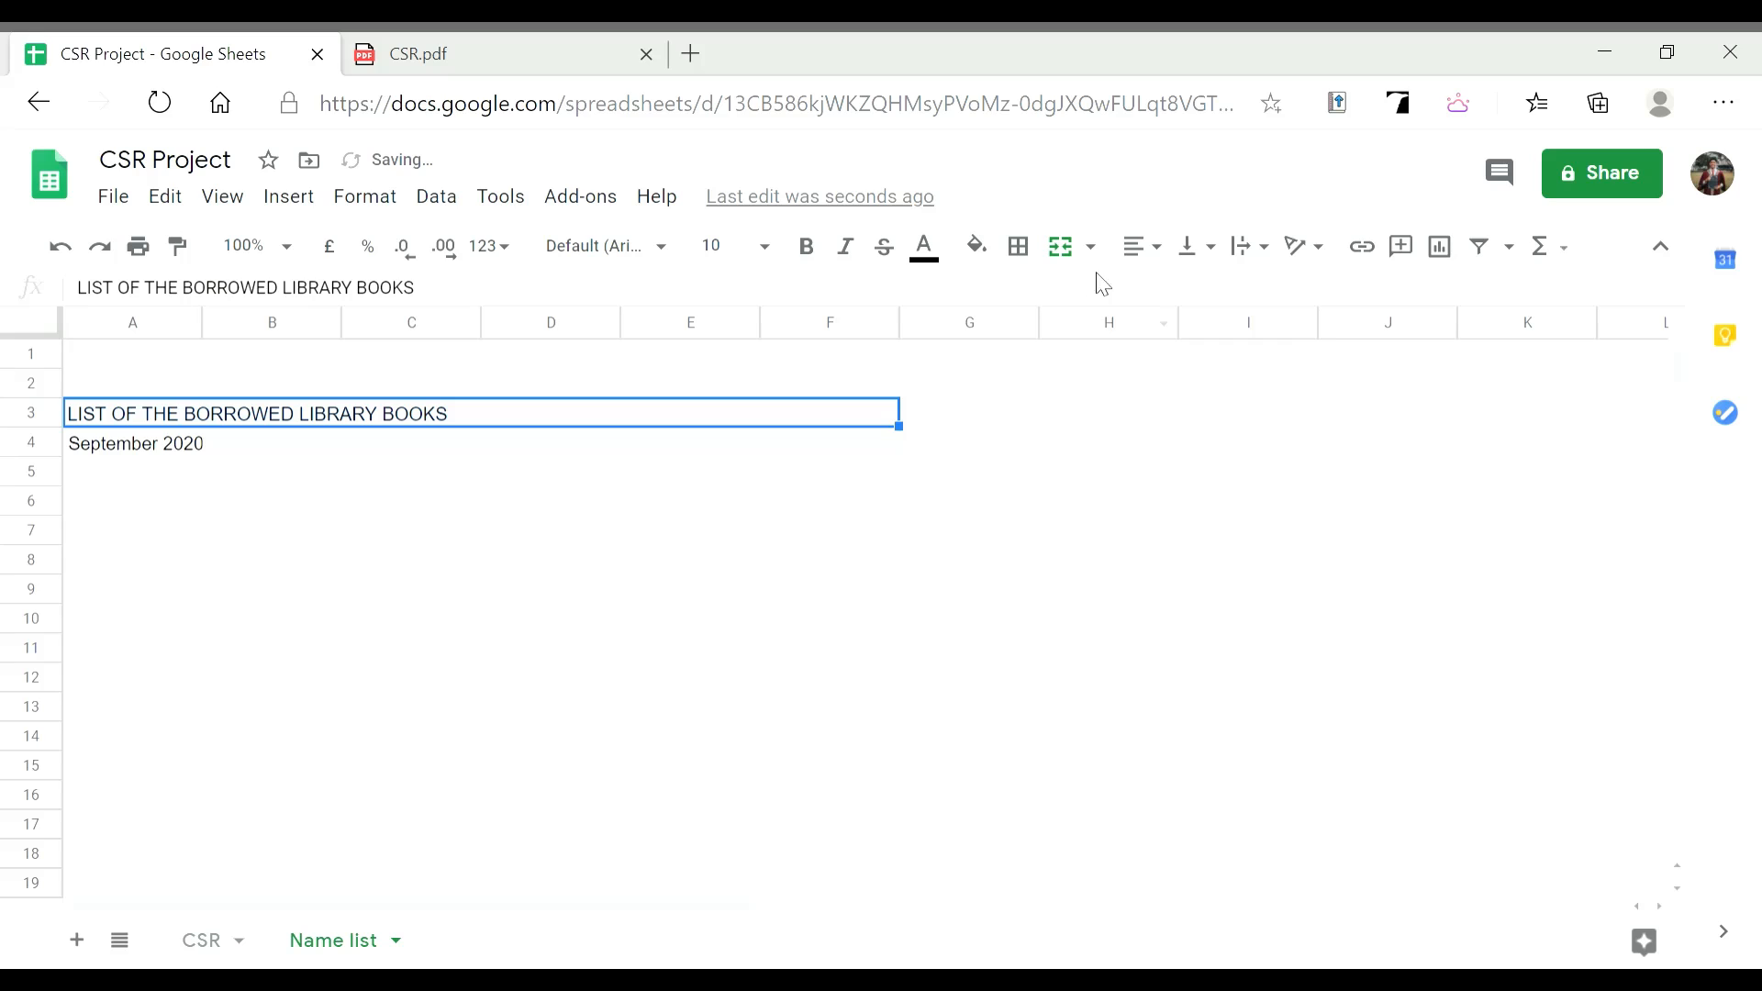
click(1143, 246)
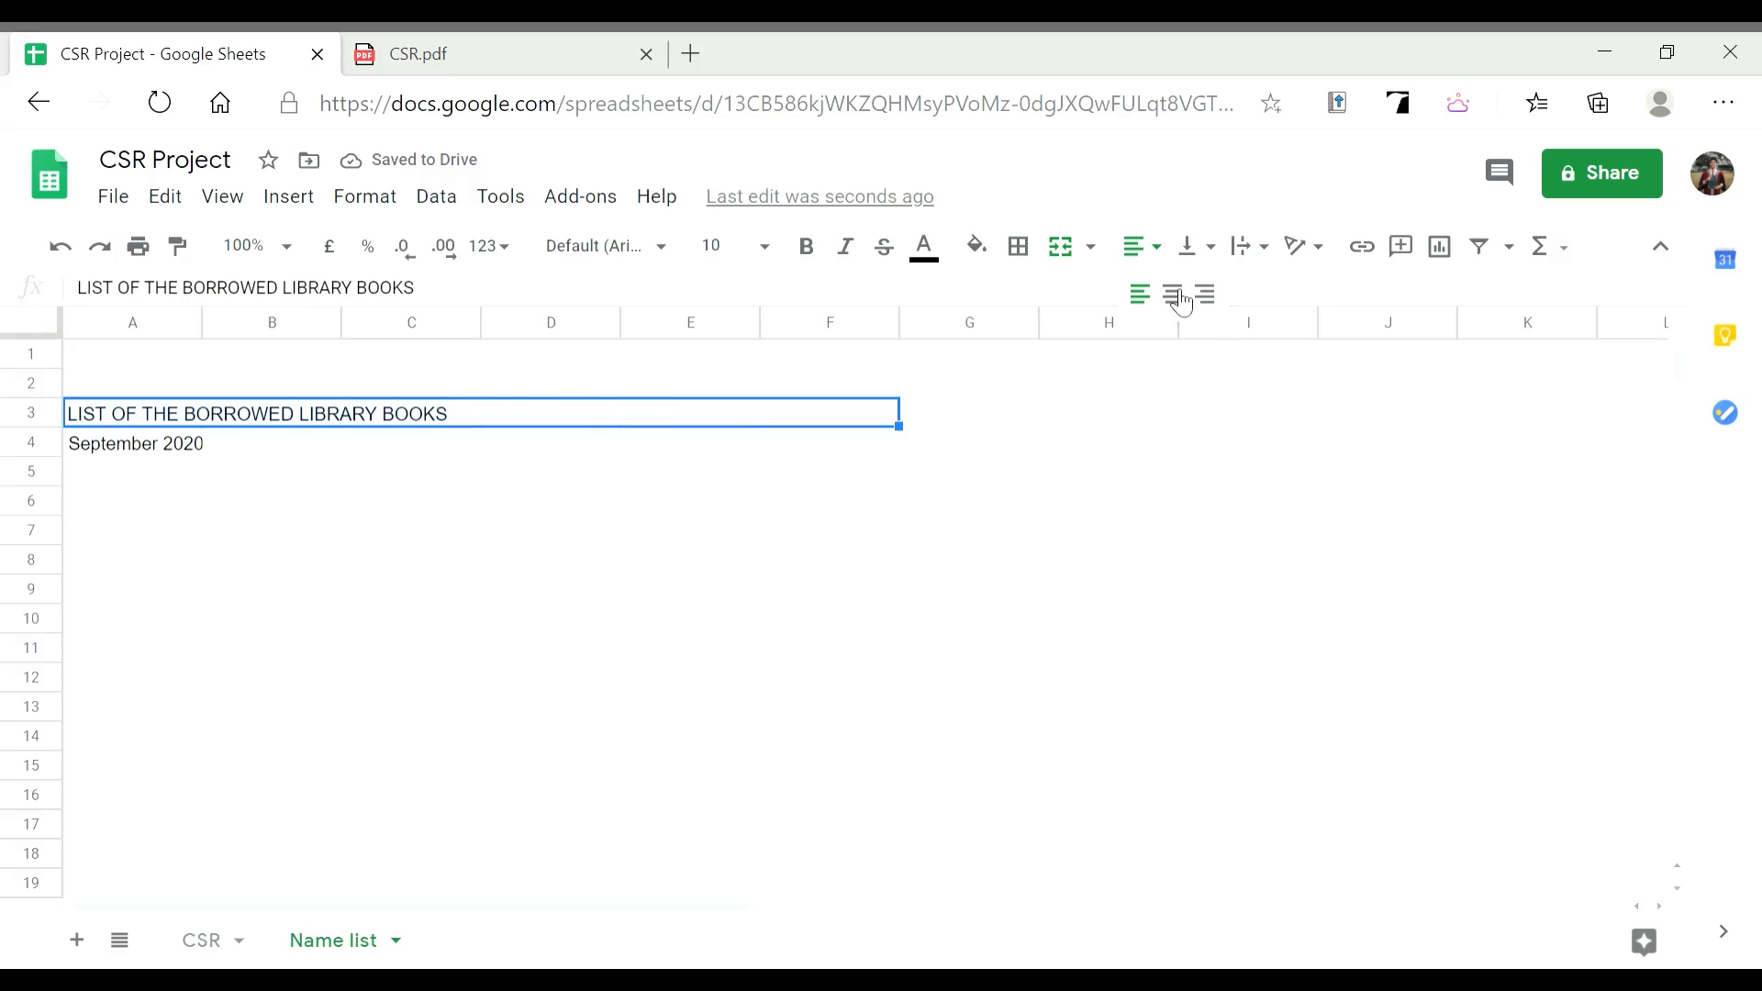
click(1181, 298)
Merge A4:F4 and centre the September 2020 line across it
click(166, 447)
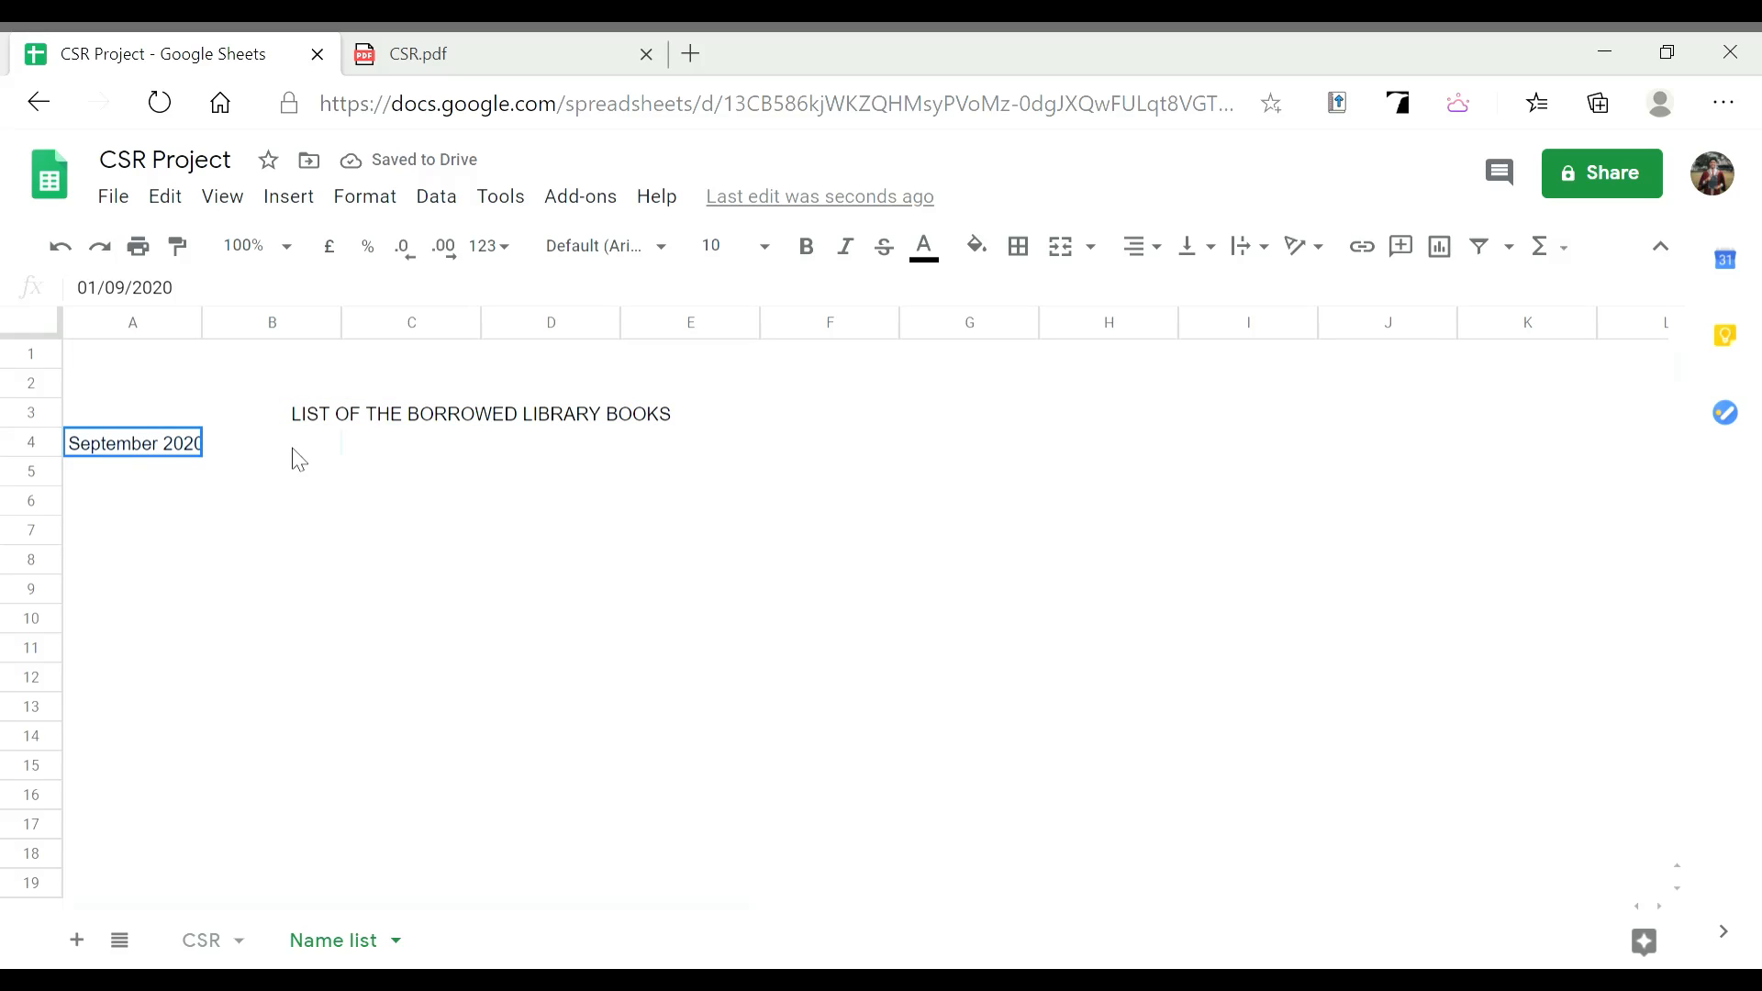
shift+click(830, 444)
click(1091, 247)
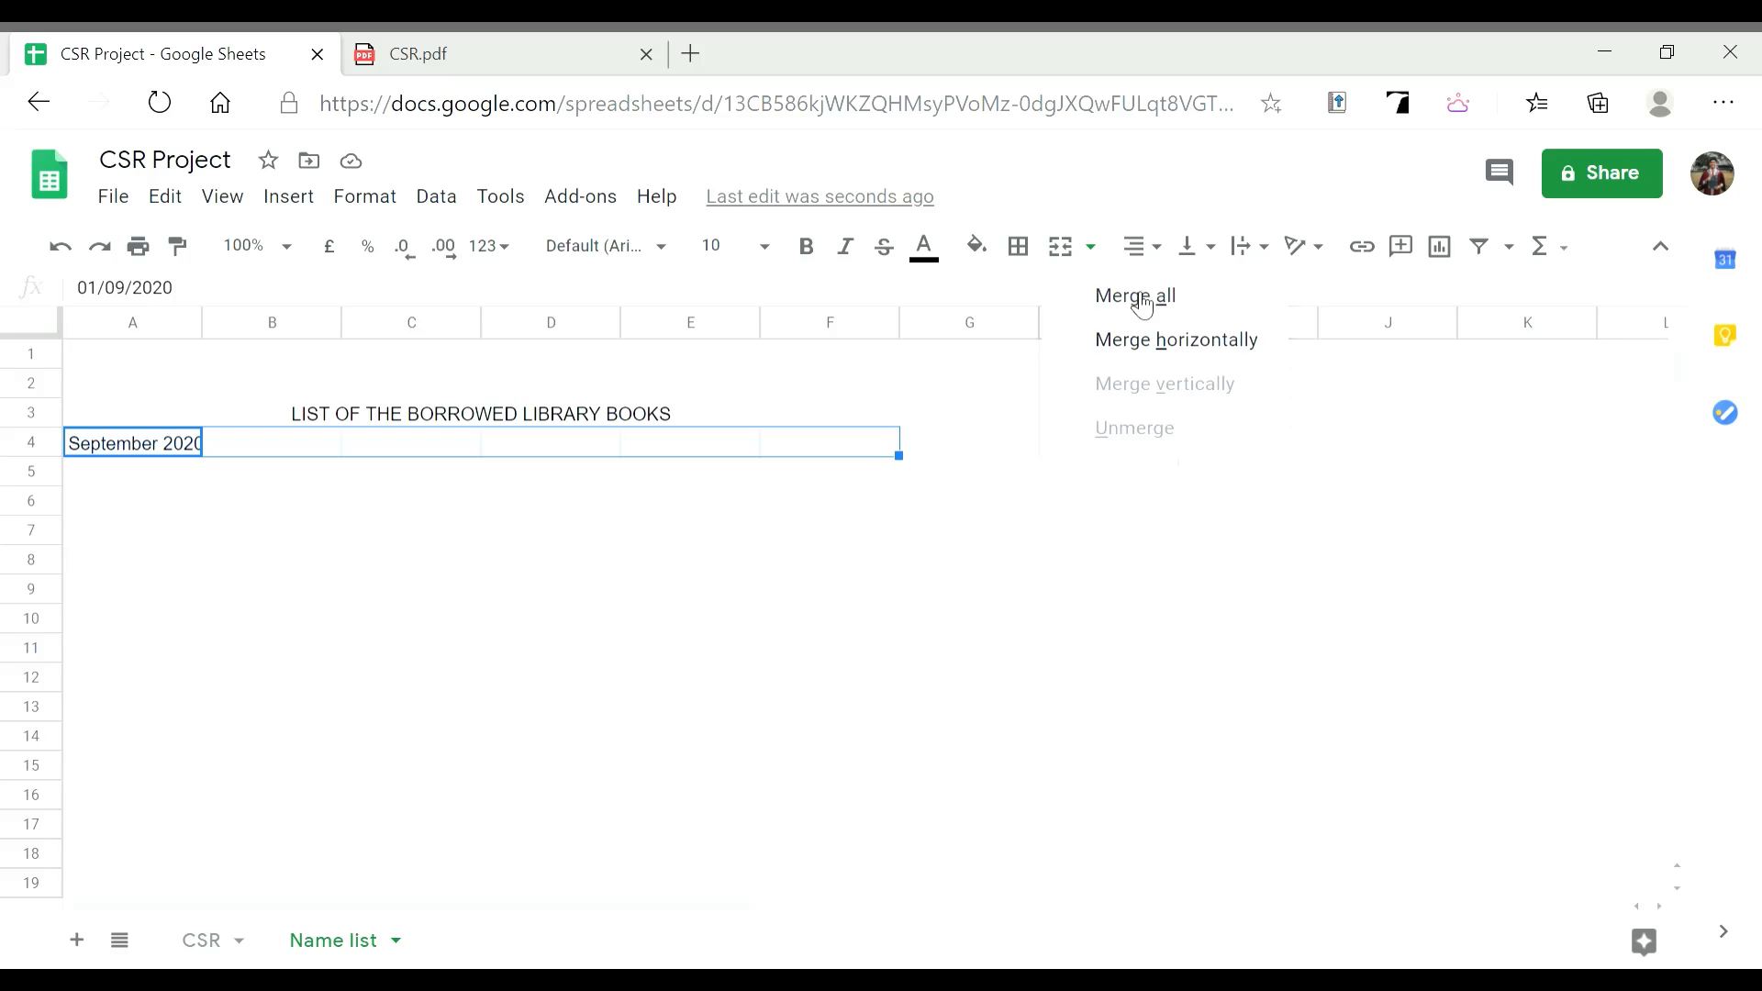
click(1138, 296)
click(1144, 247)
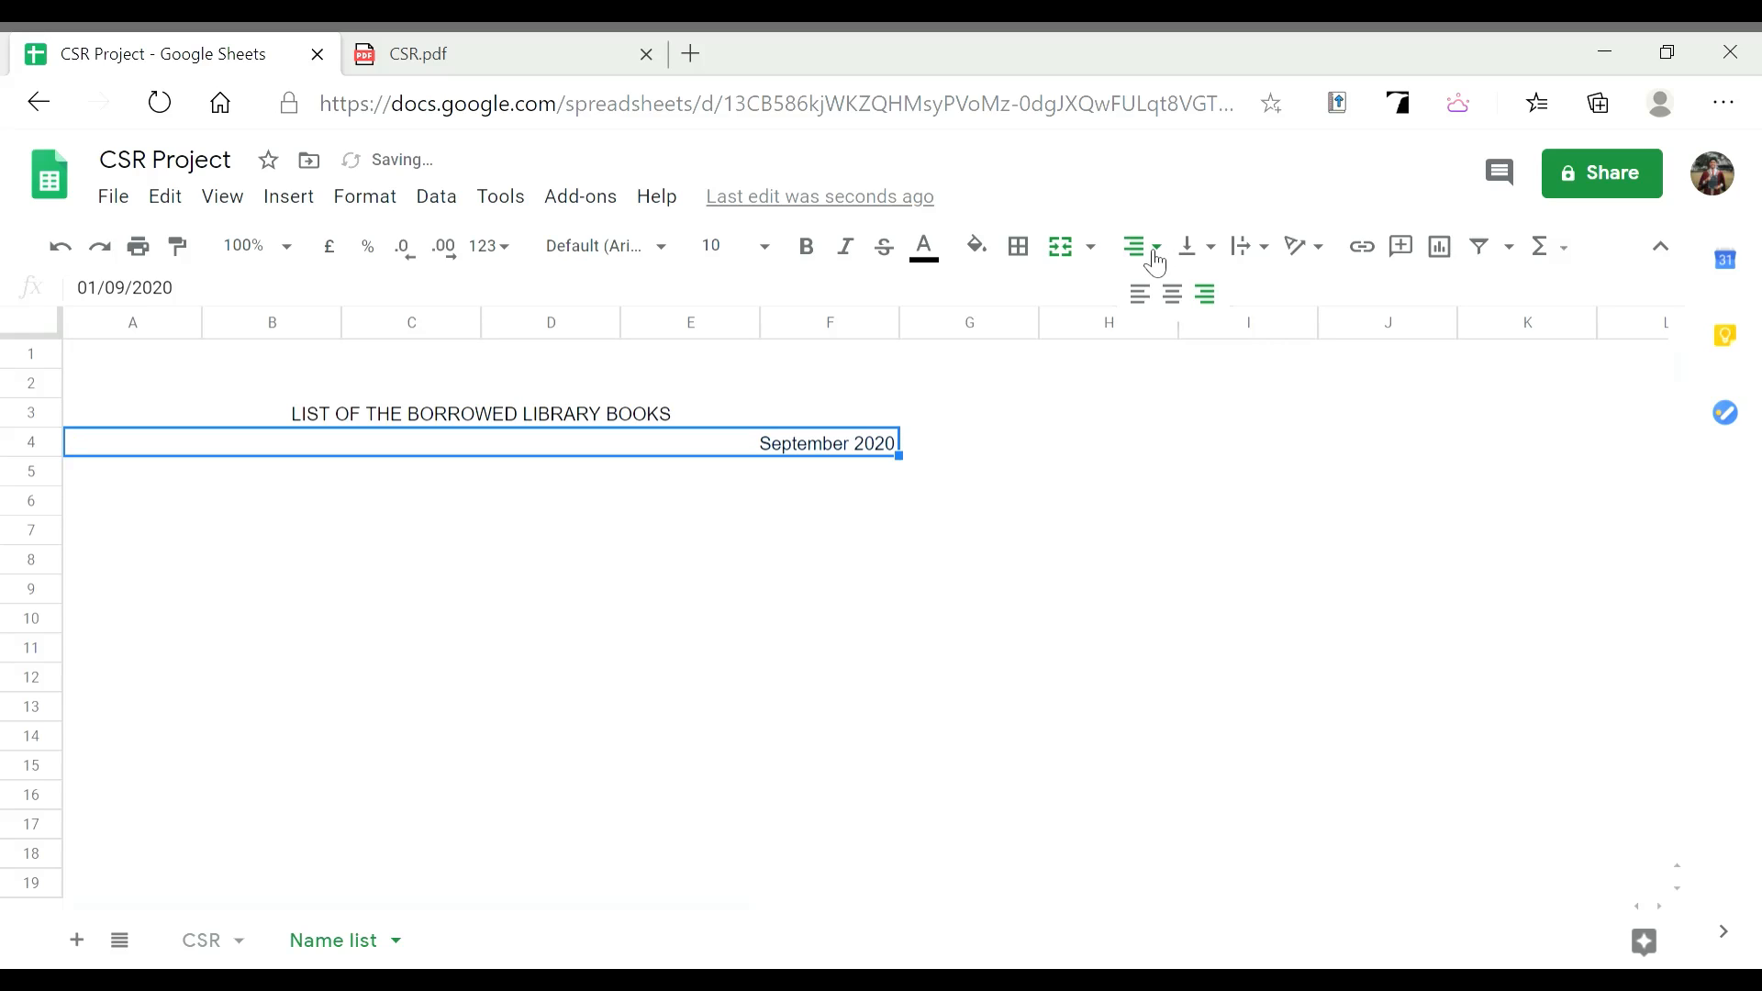
click(1184, 301)
click(383, 475)
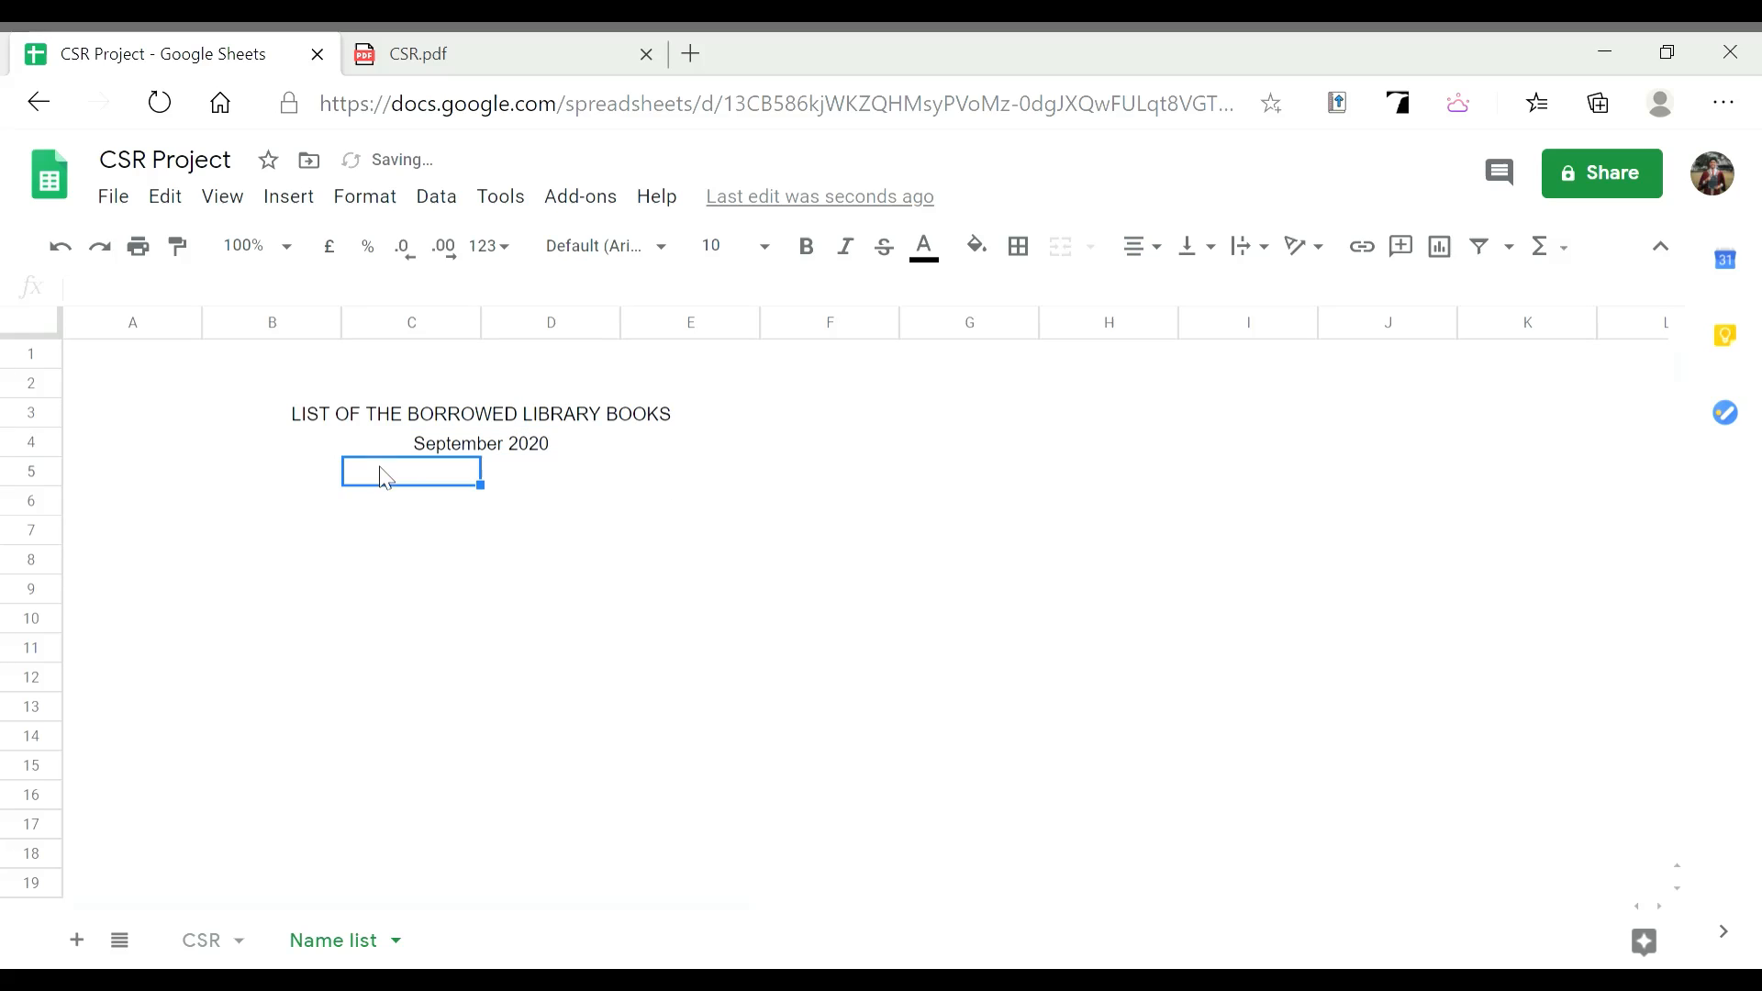
click(177, 484)
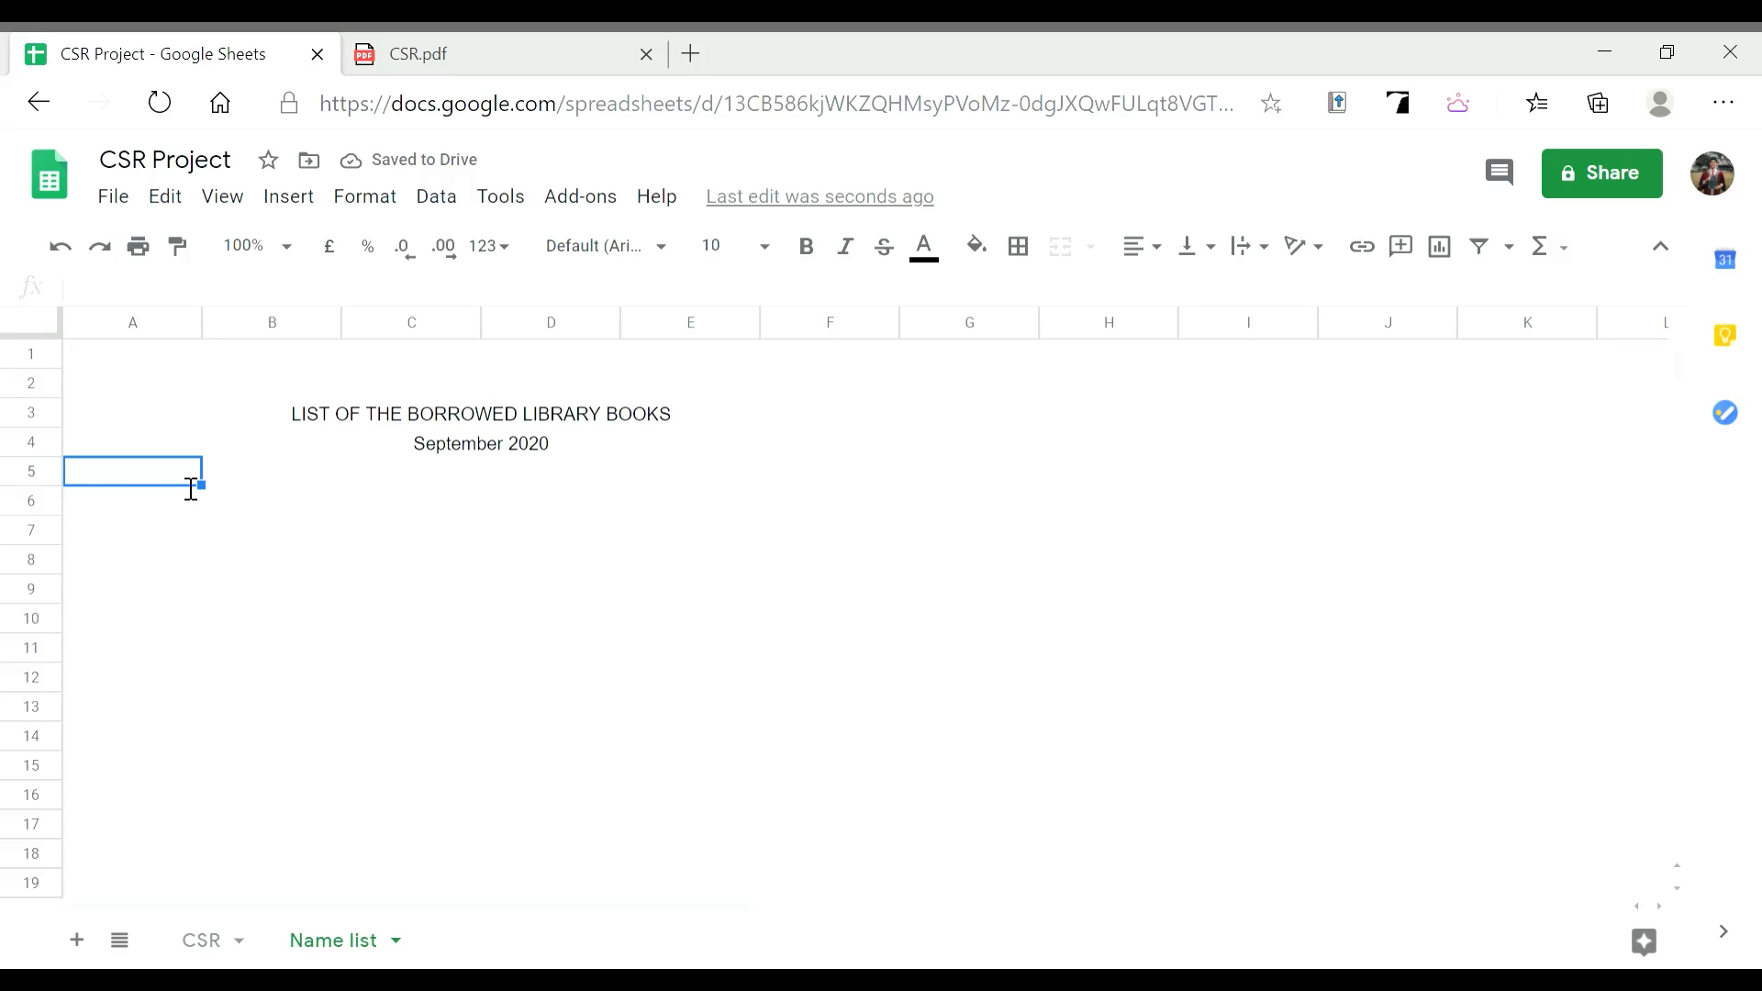
Enter headers DATE, TIME, NAME, TITLE and GENRE OF THE BOOK across A5:E5
text(DATE)
key(Tab)
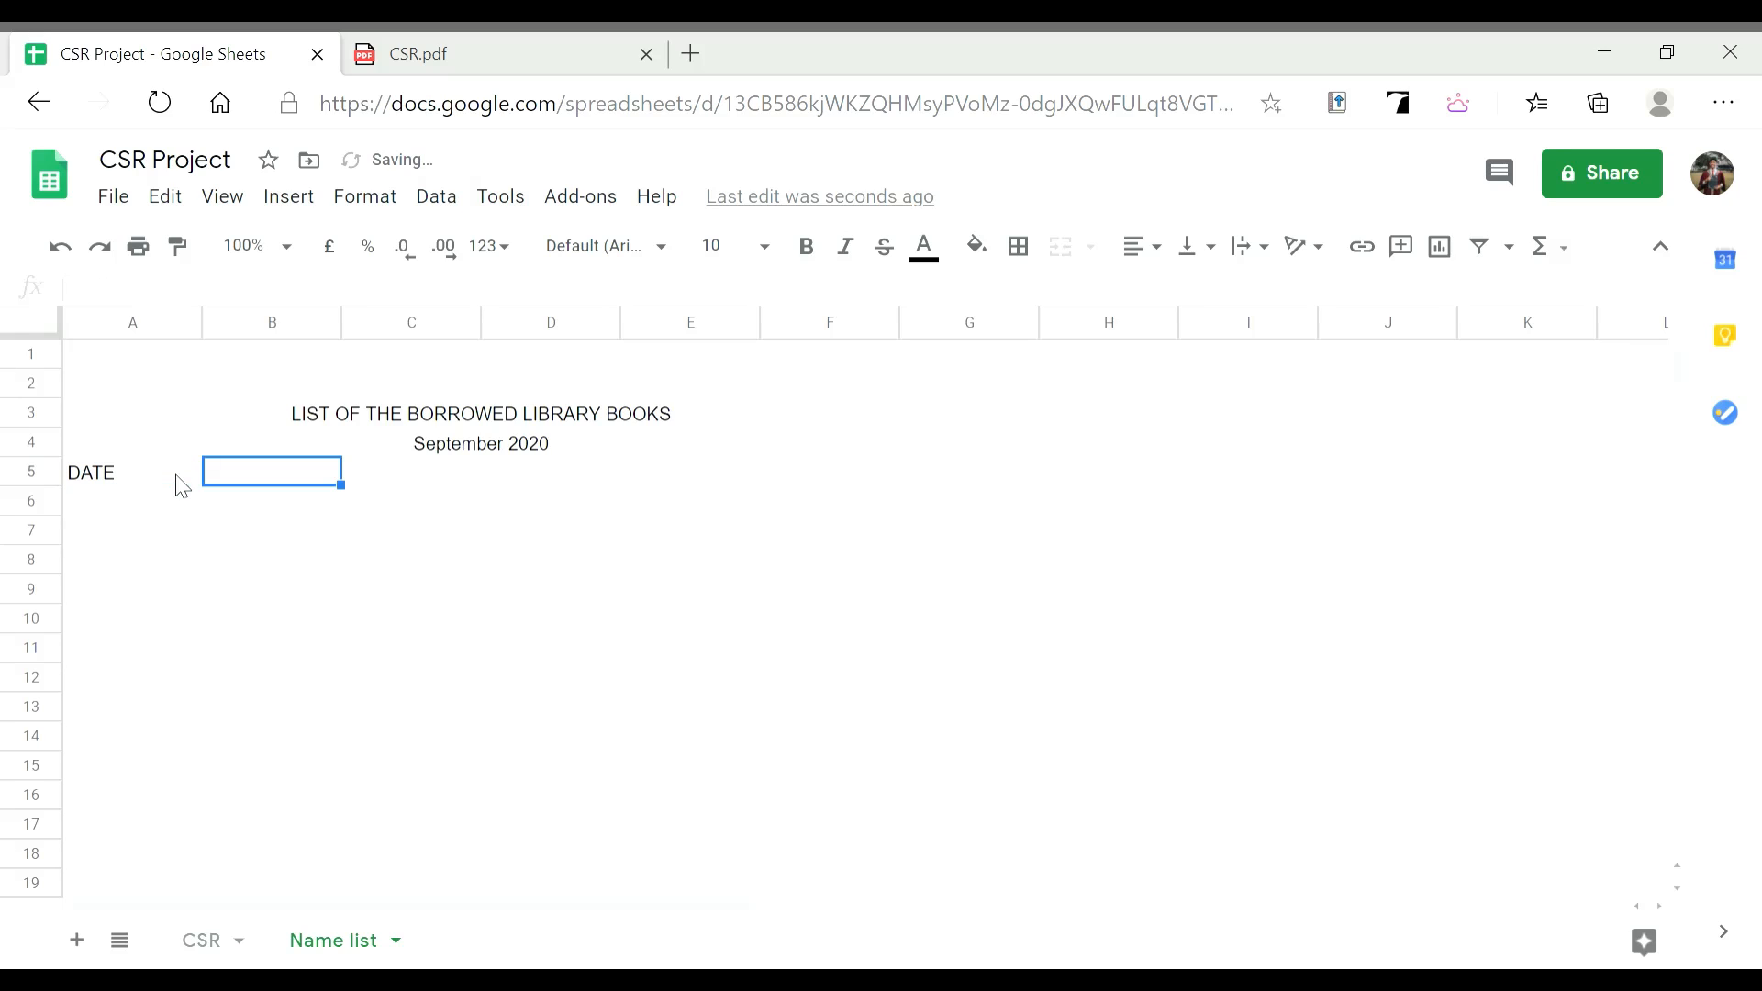
text(TIME)
key(Tab)
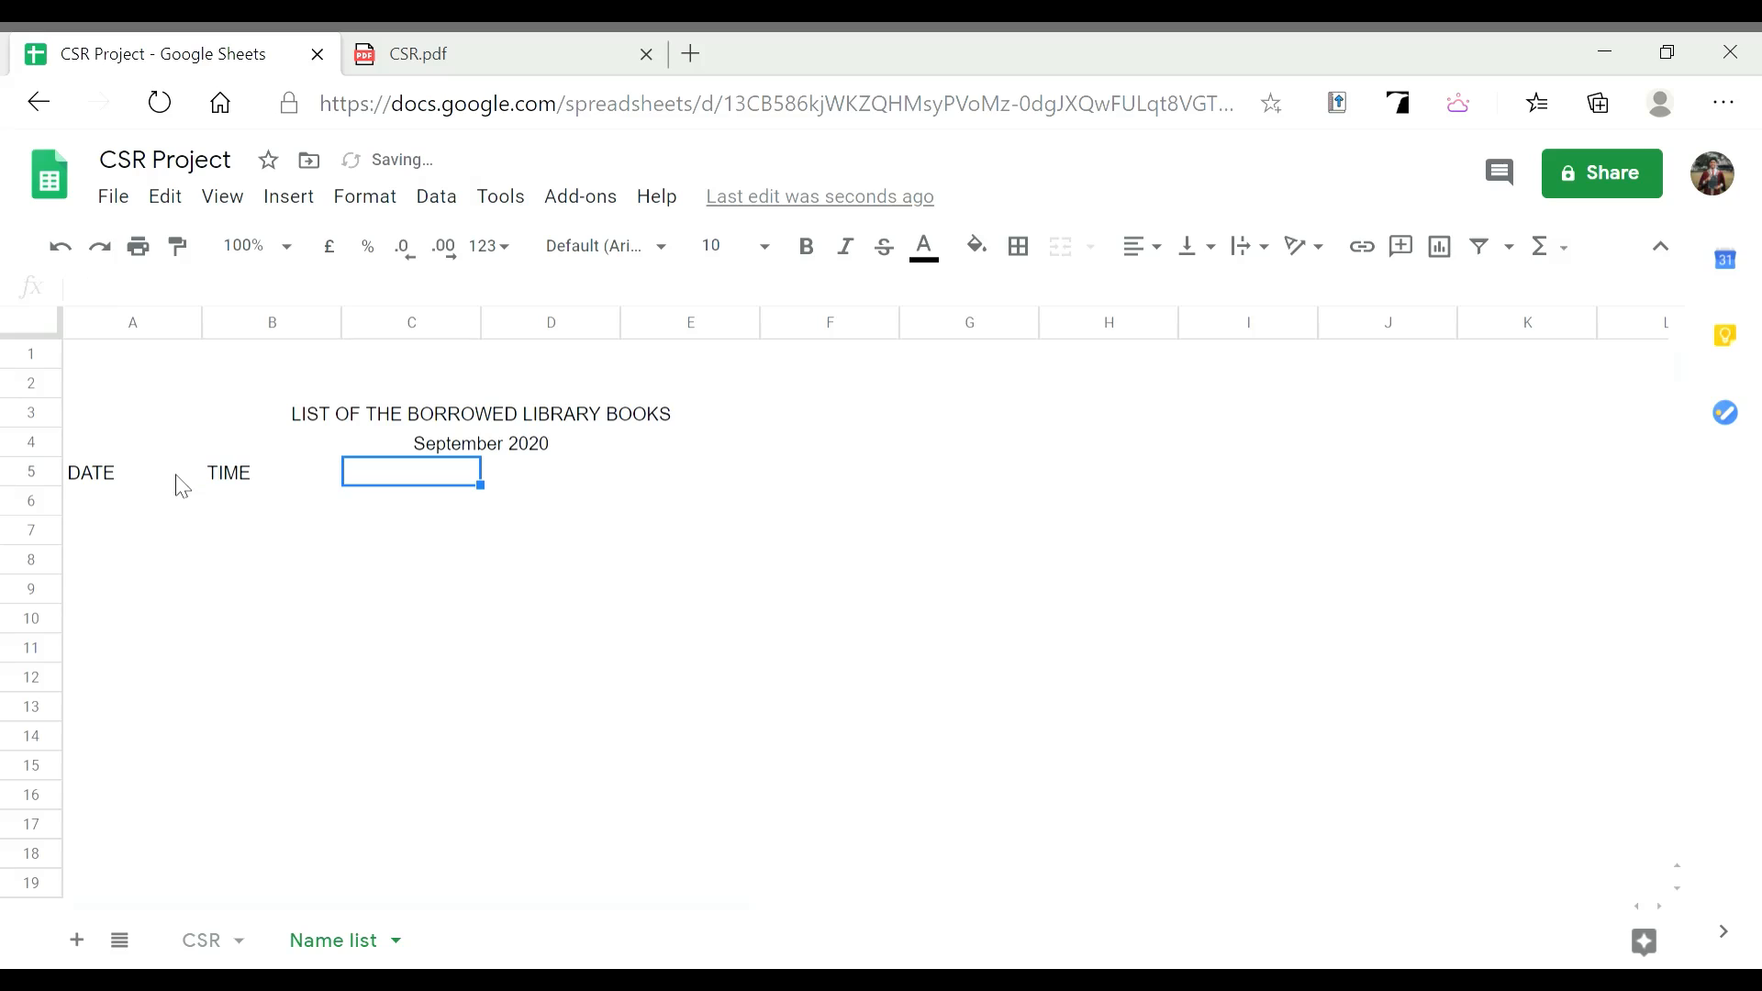
text(NAME)
key(Tab)
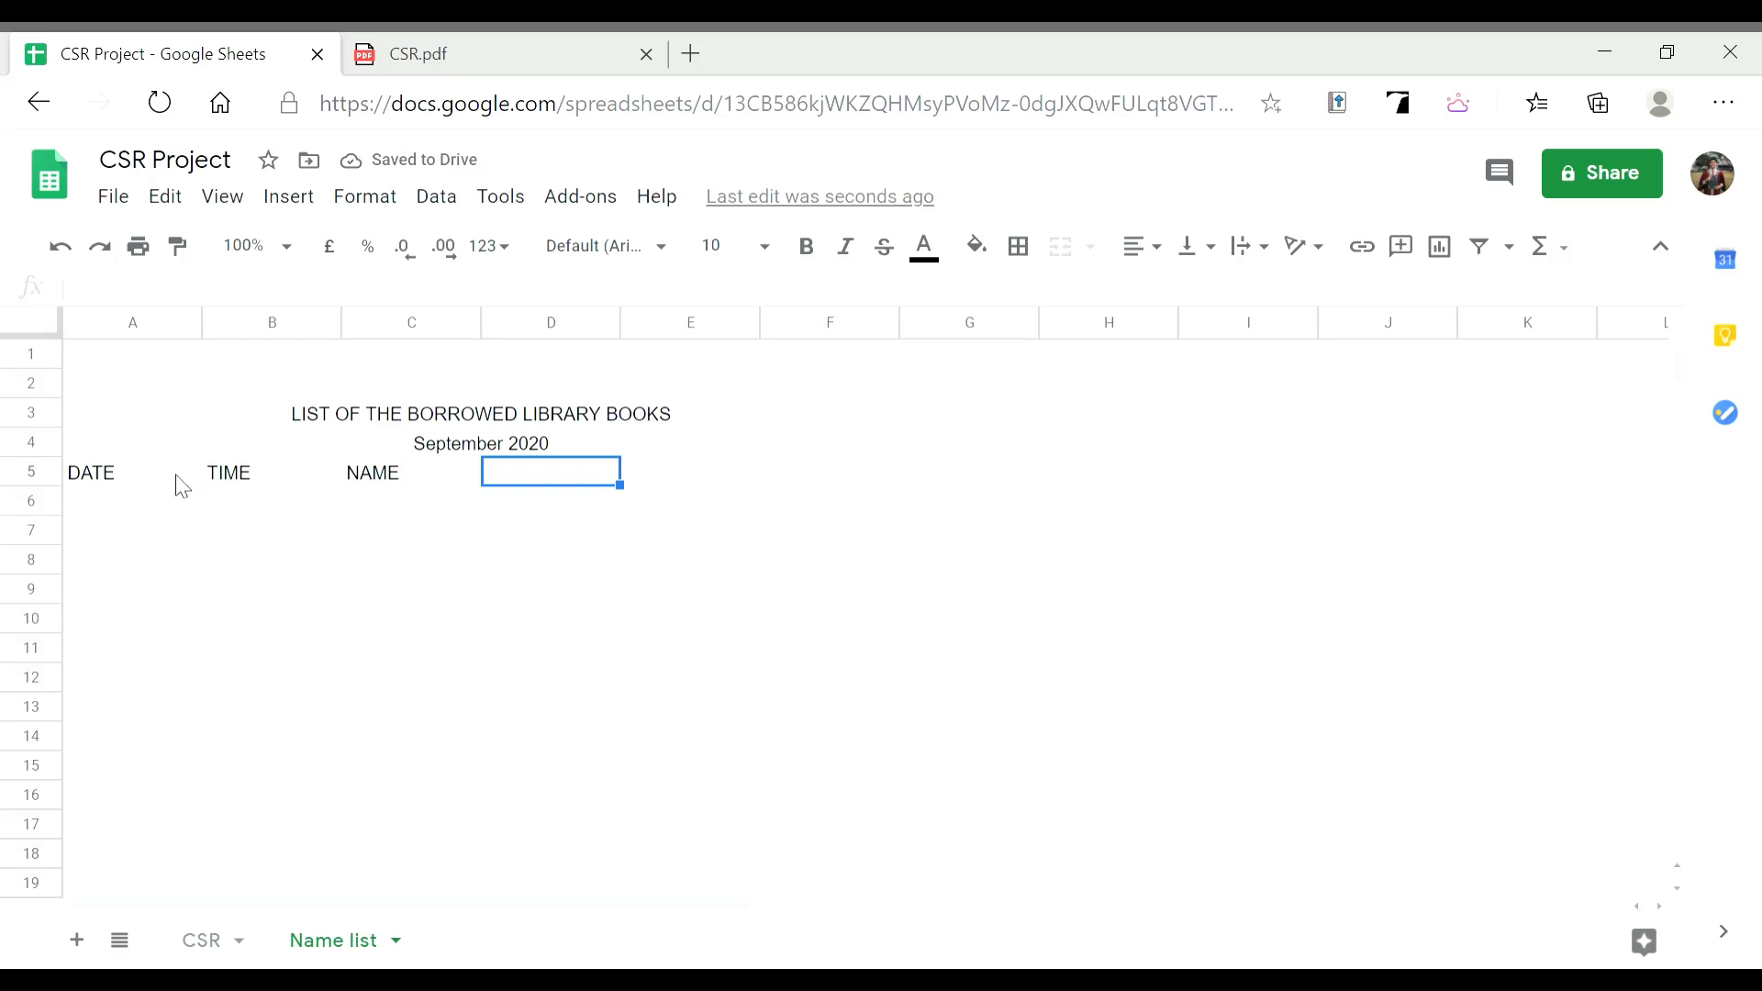
text(TITLE)
key(Tab)
text(GENRE)
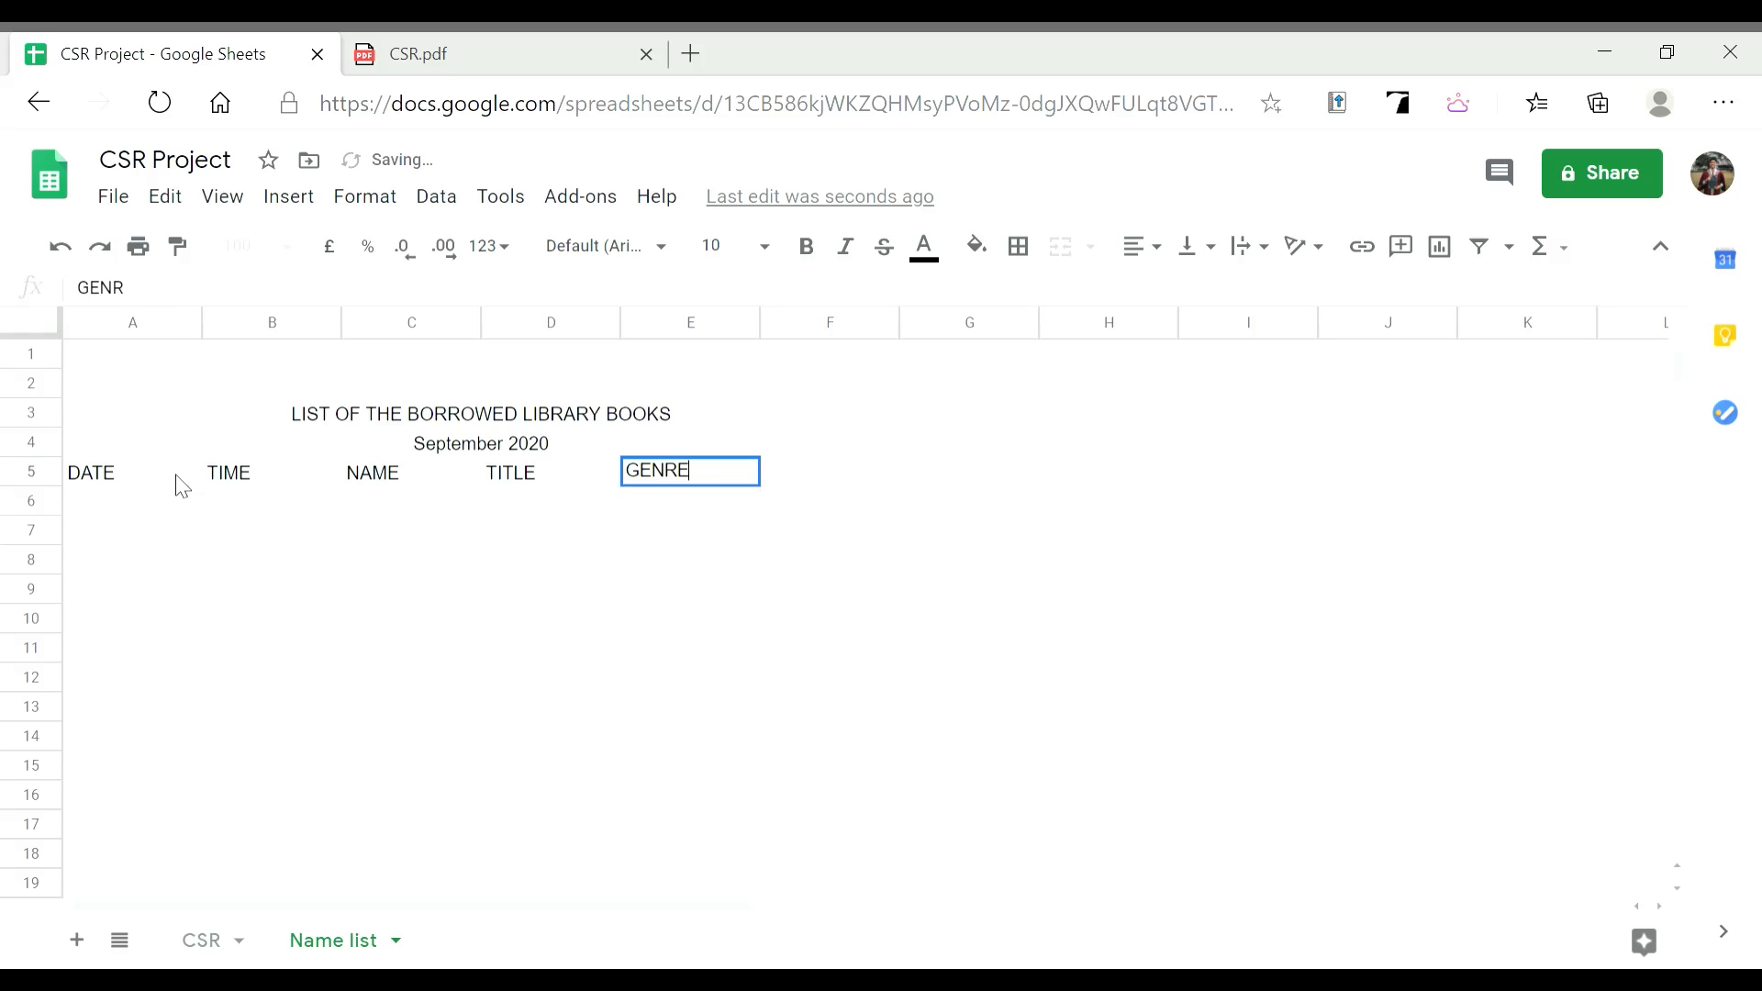
text( OF THE )
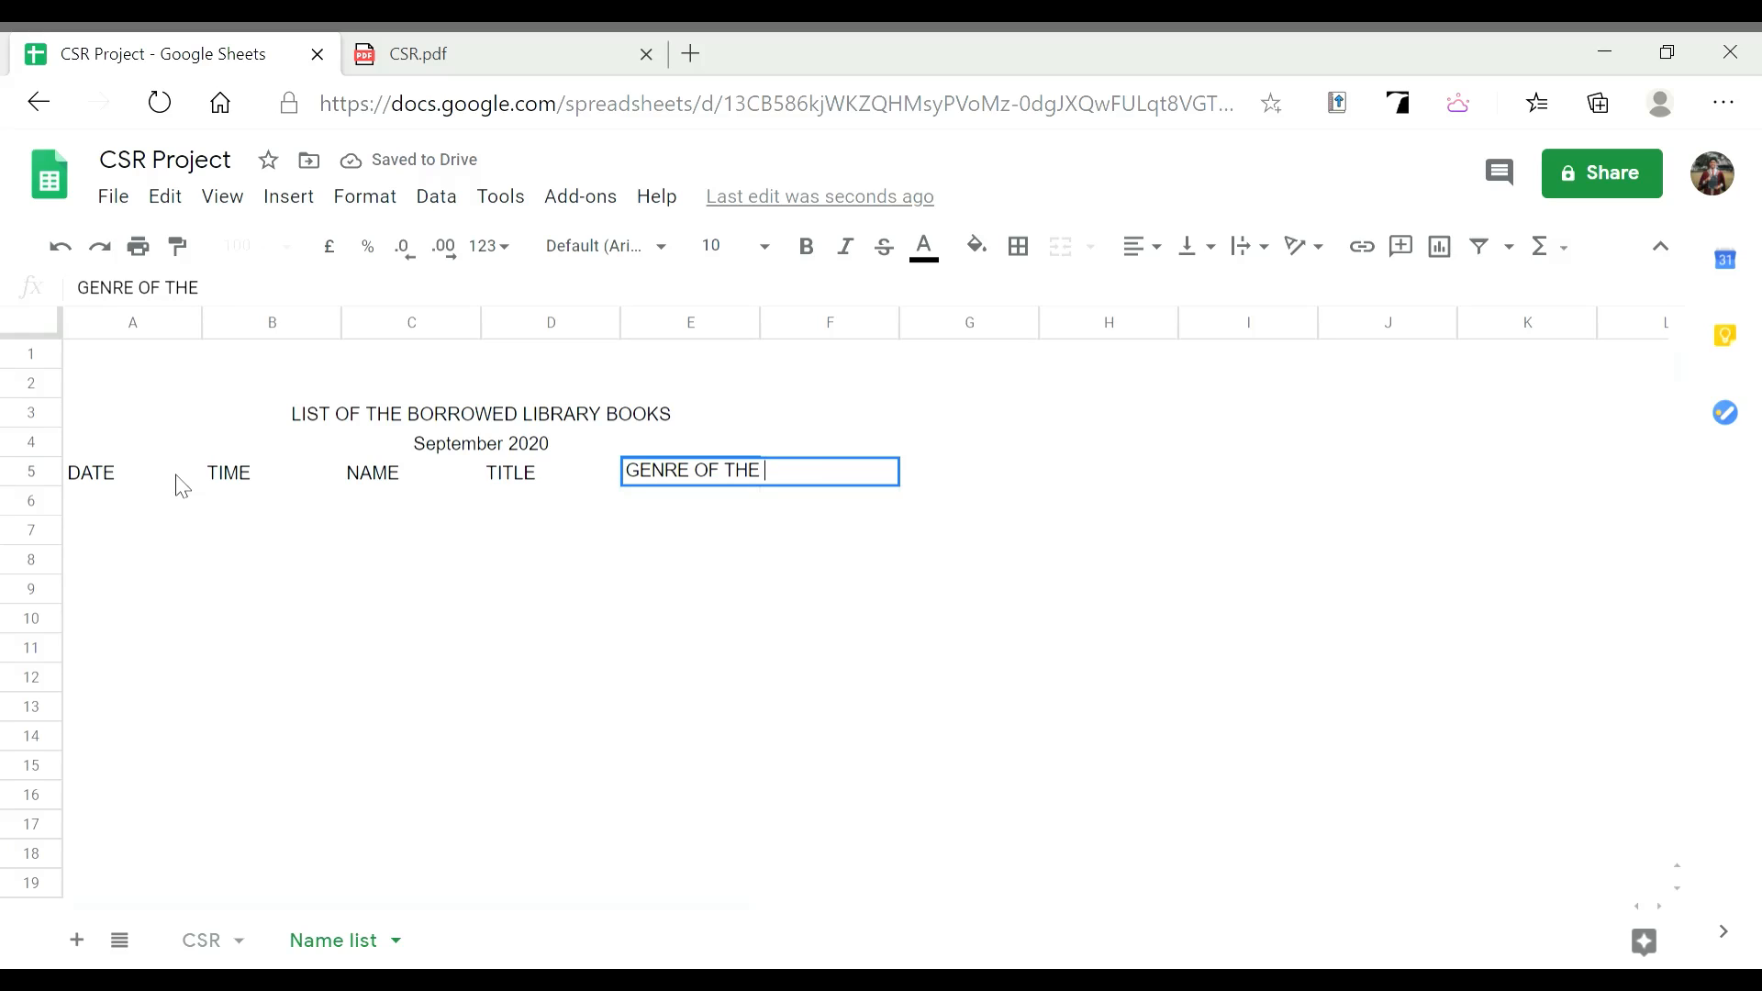
text(BOO)
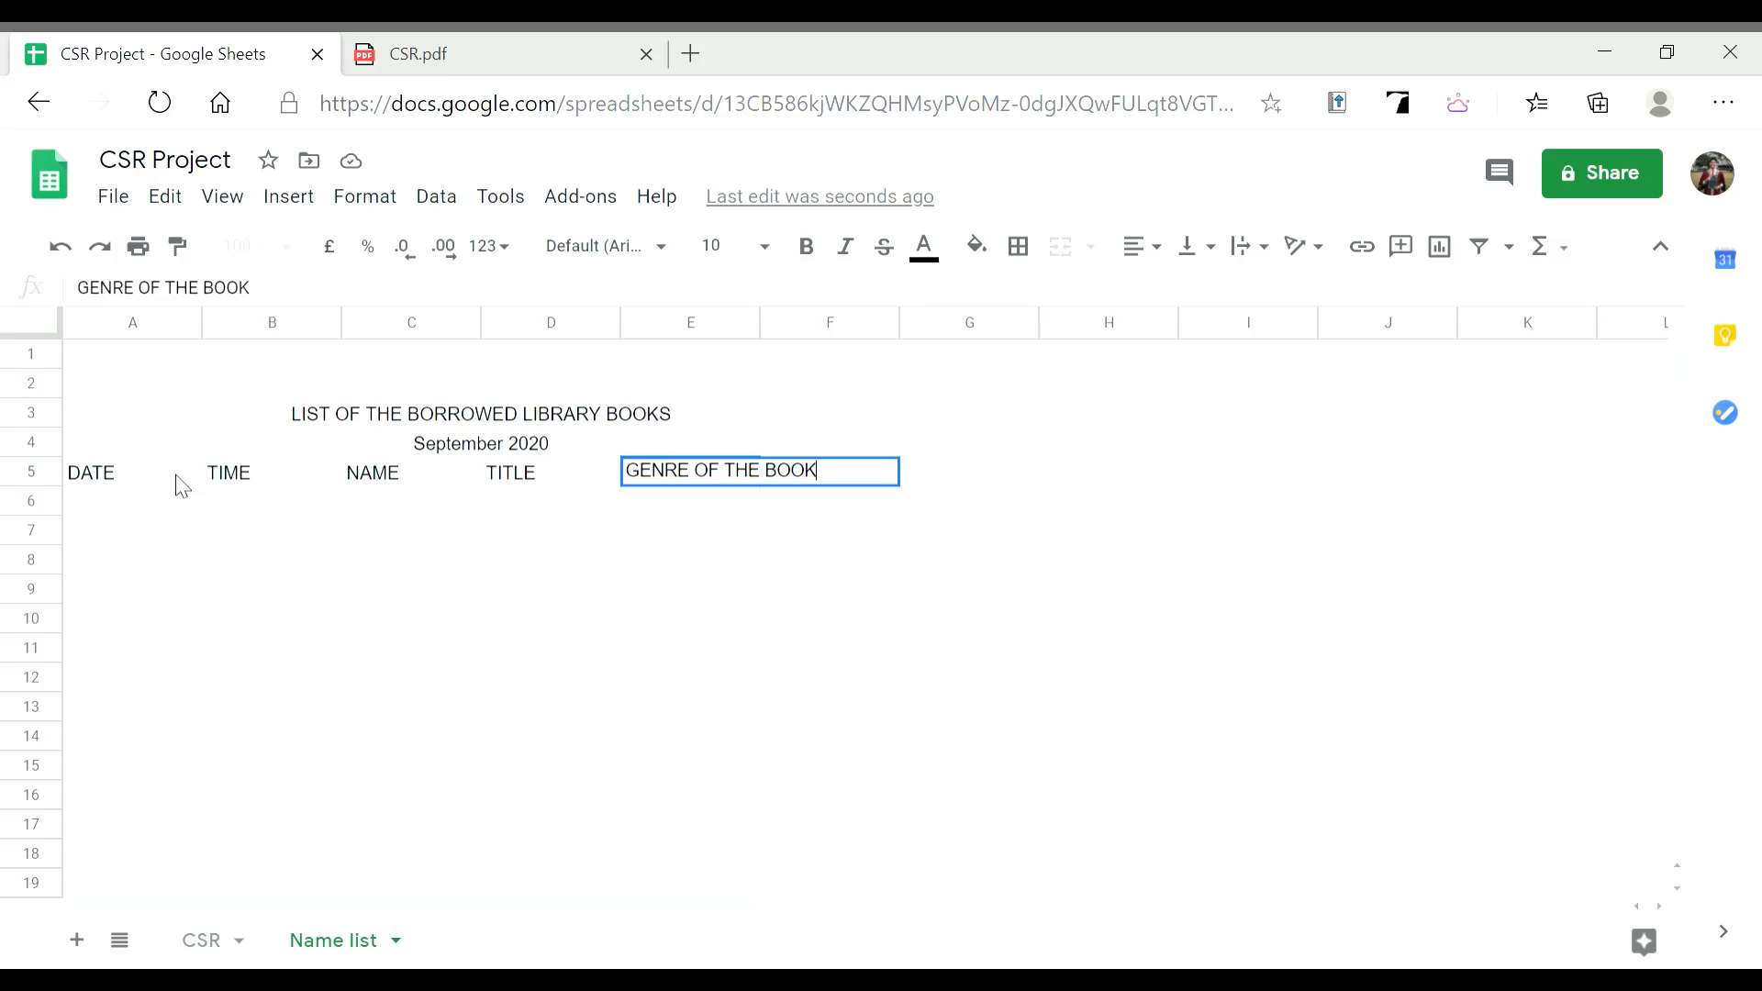
text(K)
key(Tab)
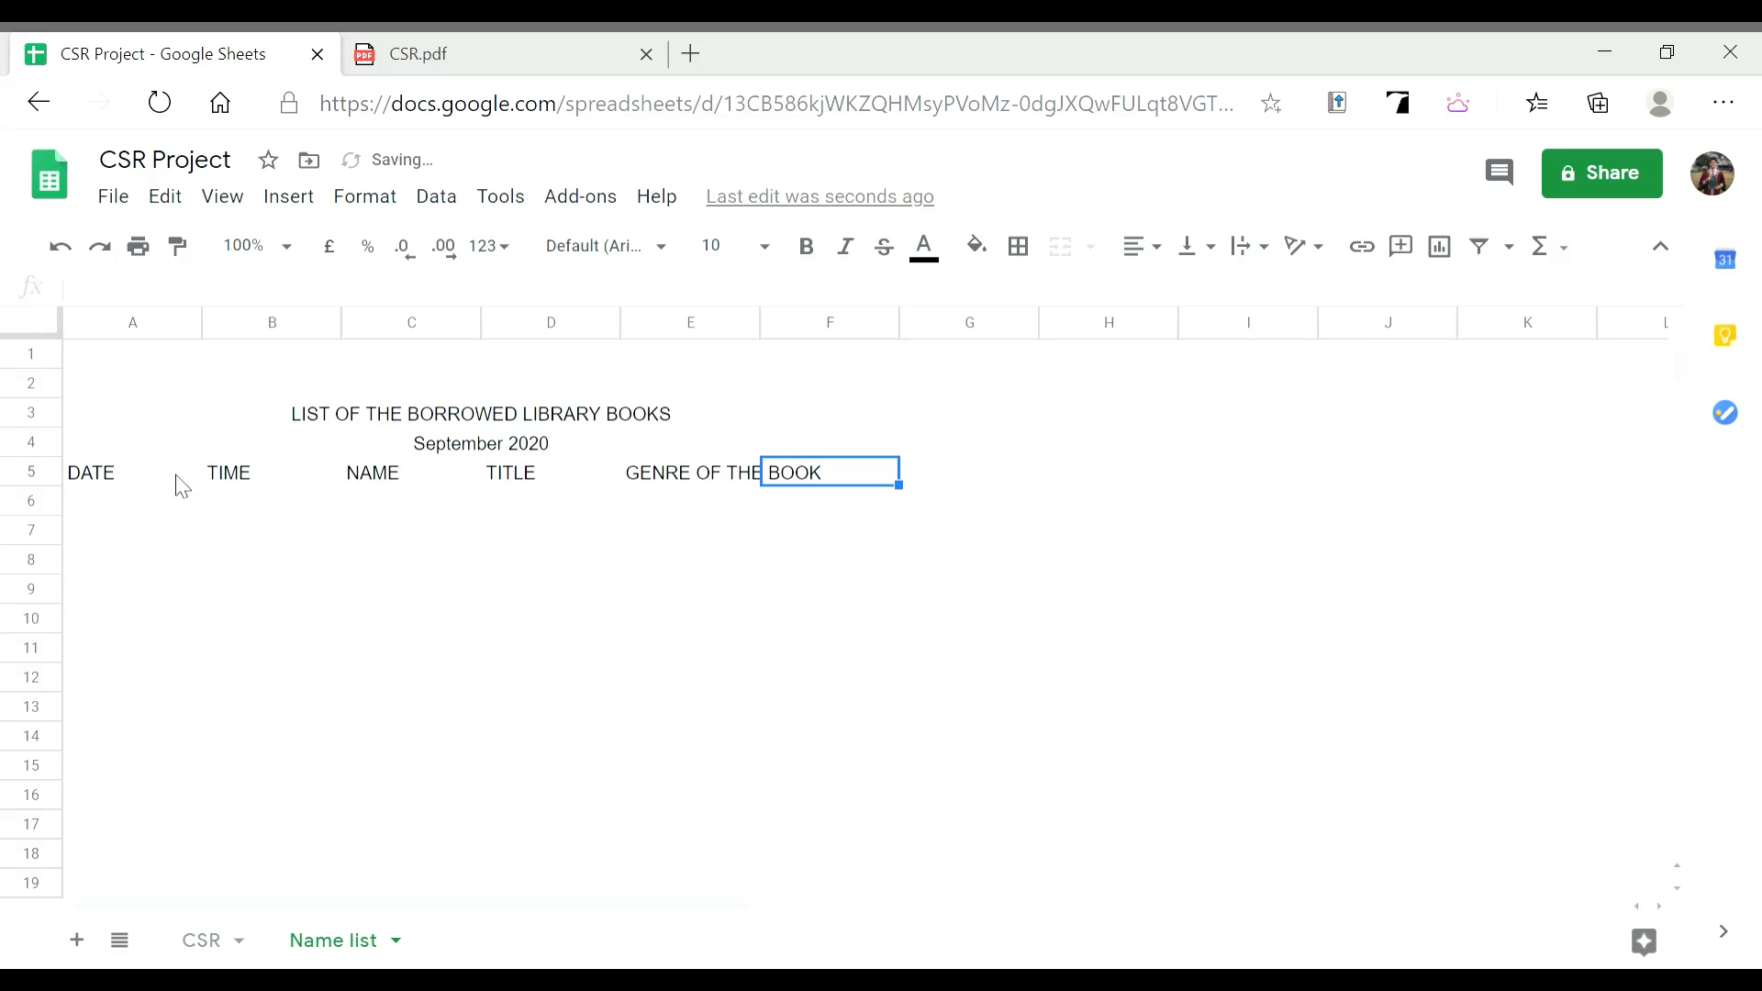
Add the GRADE header in F5 and bold the title, date and header rows
text(GRADE)
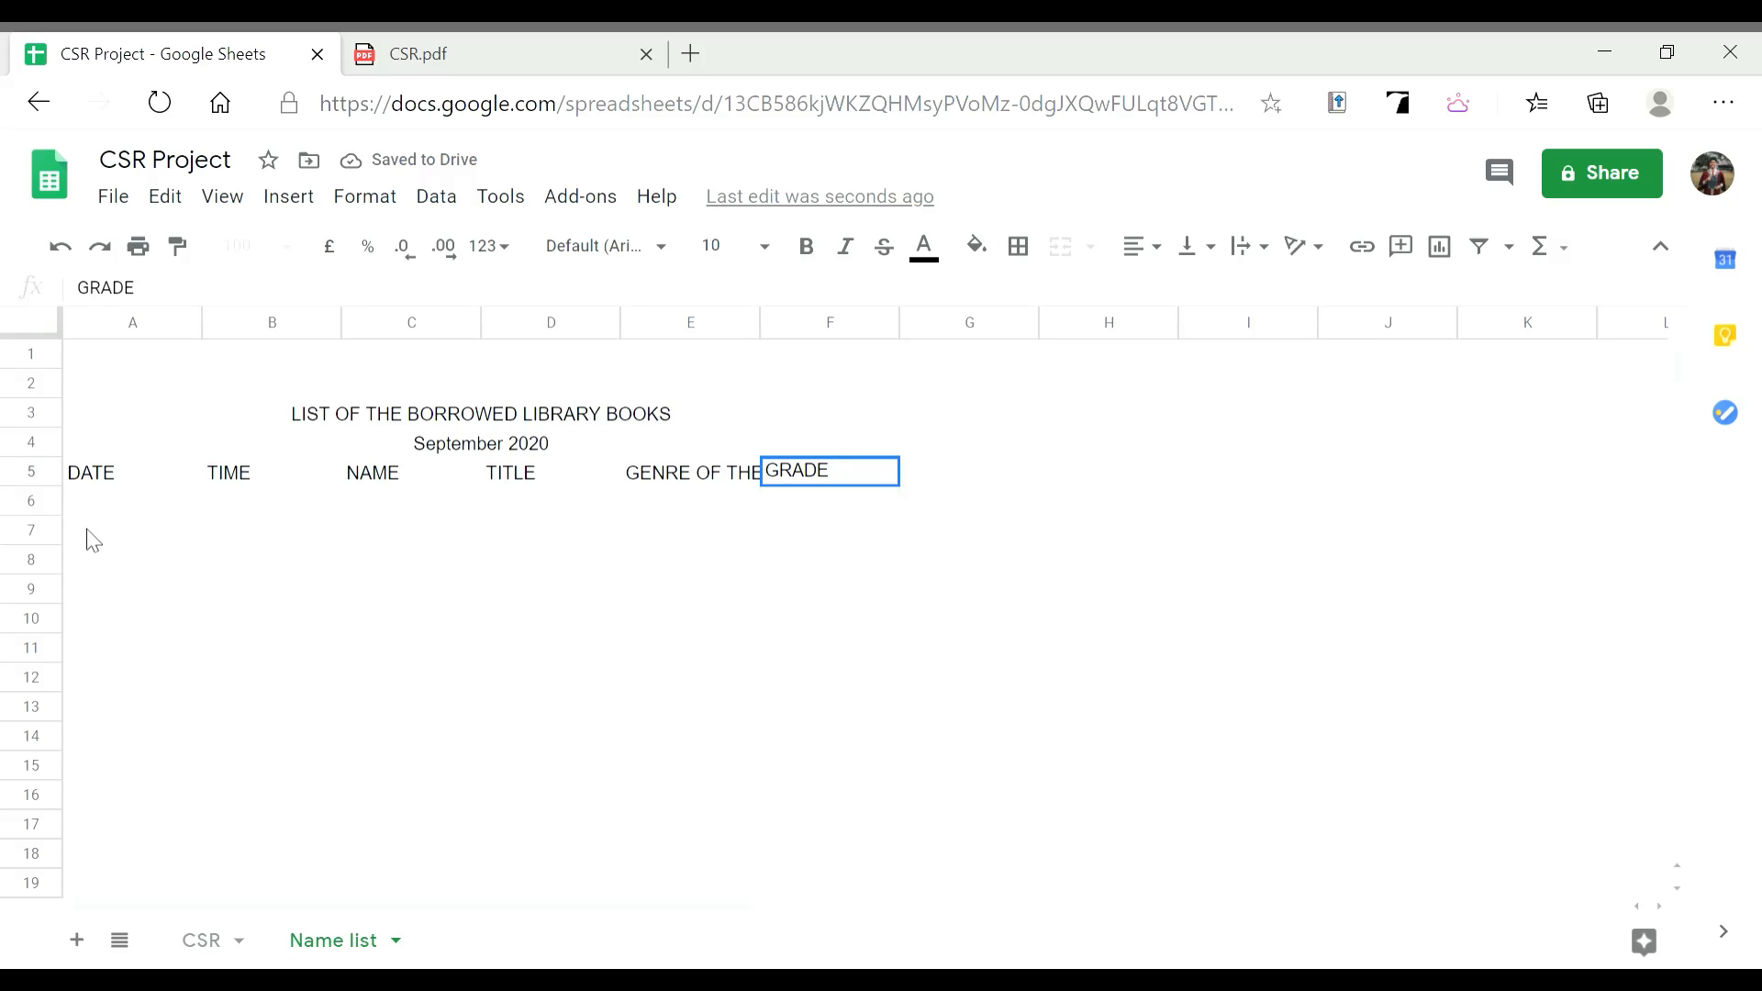
click(120, 518)
click(150, 484)
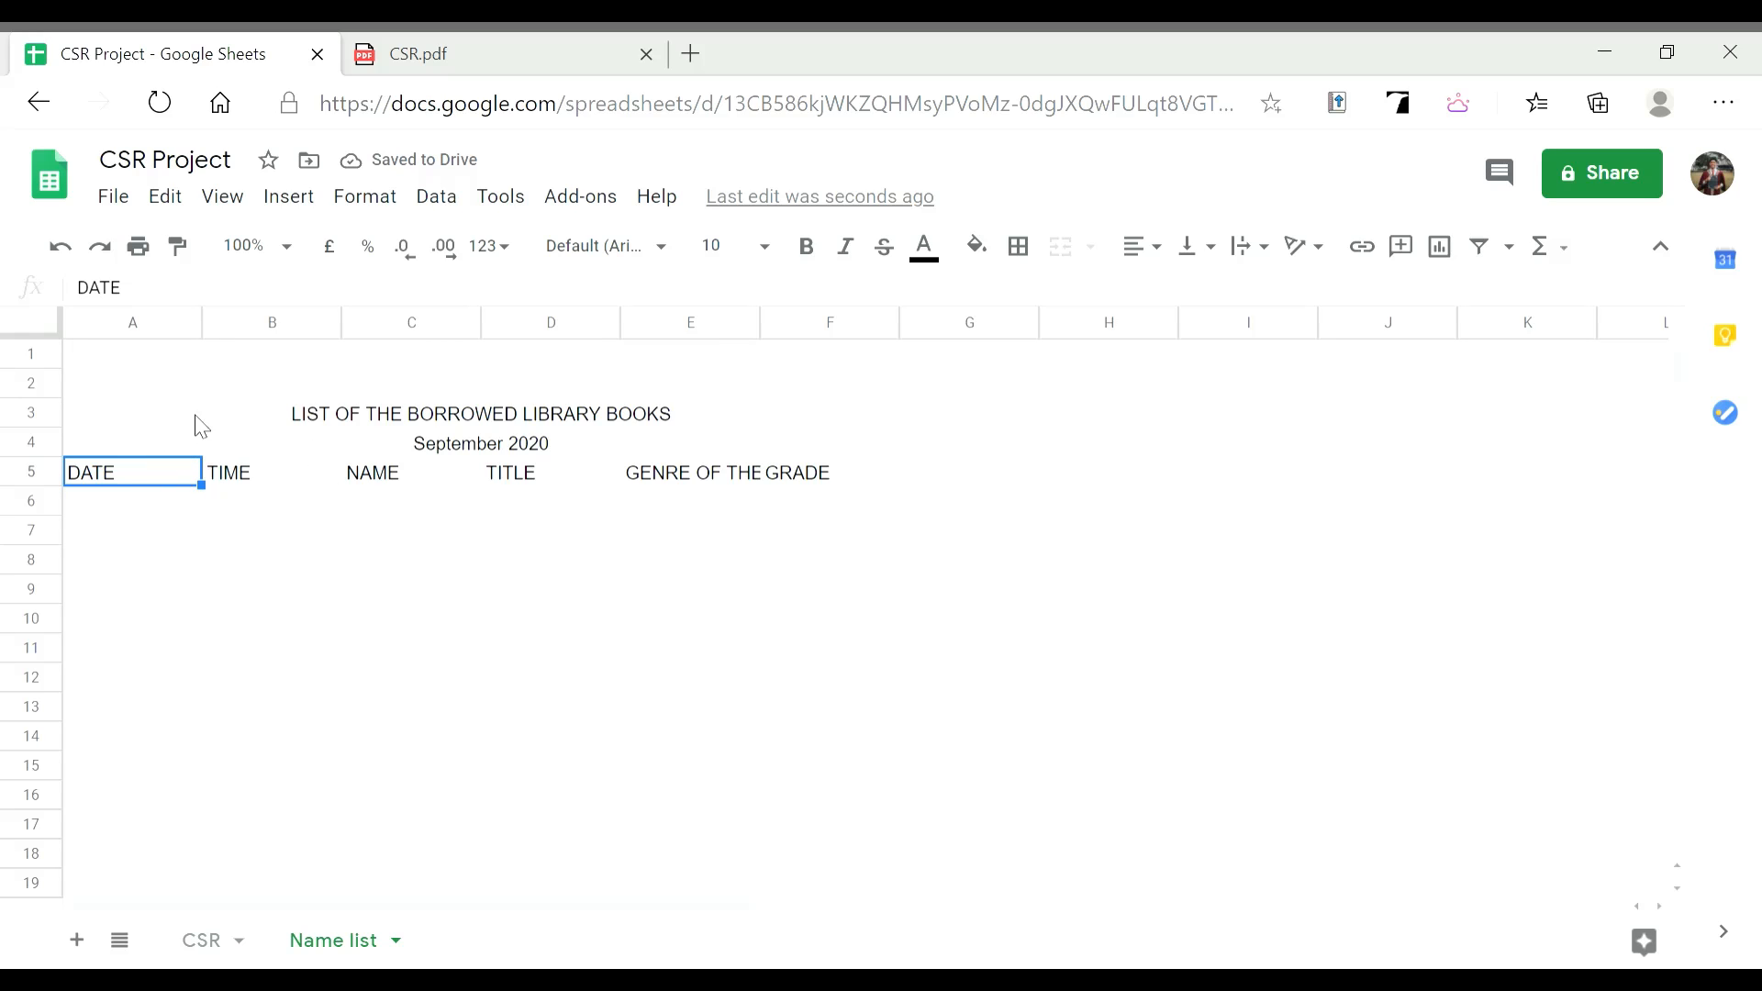
click(716, 479)
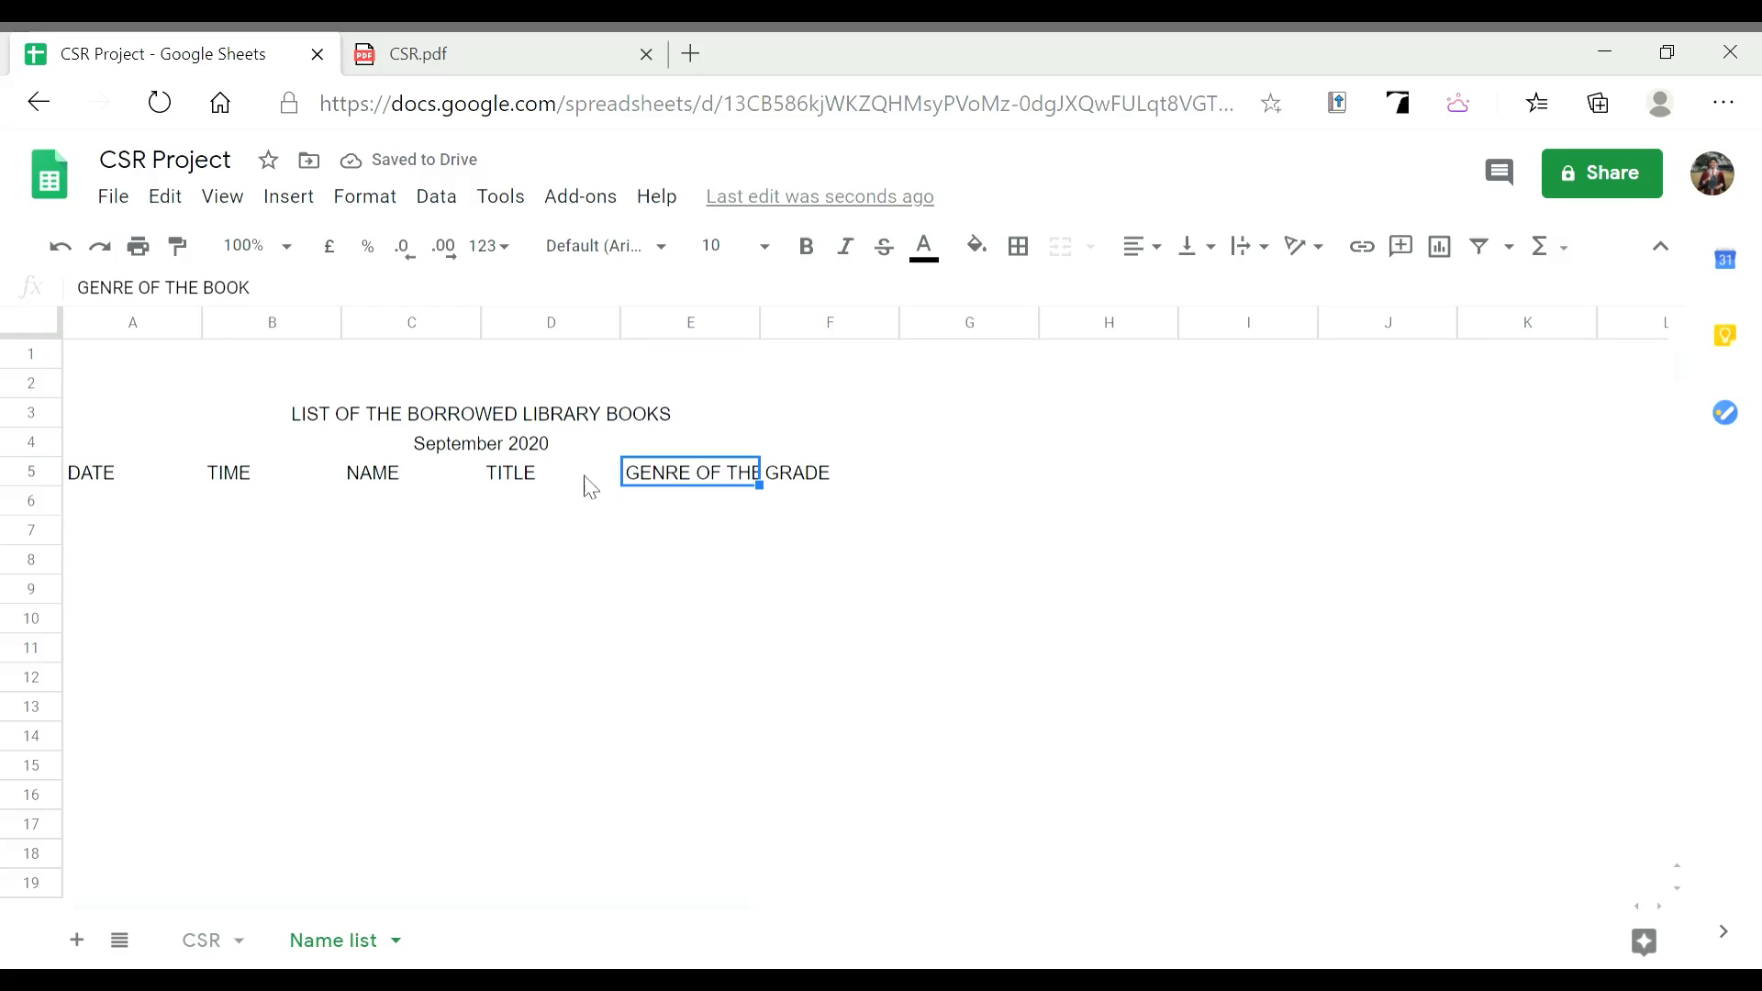
click(203, 420)
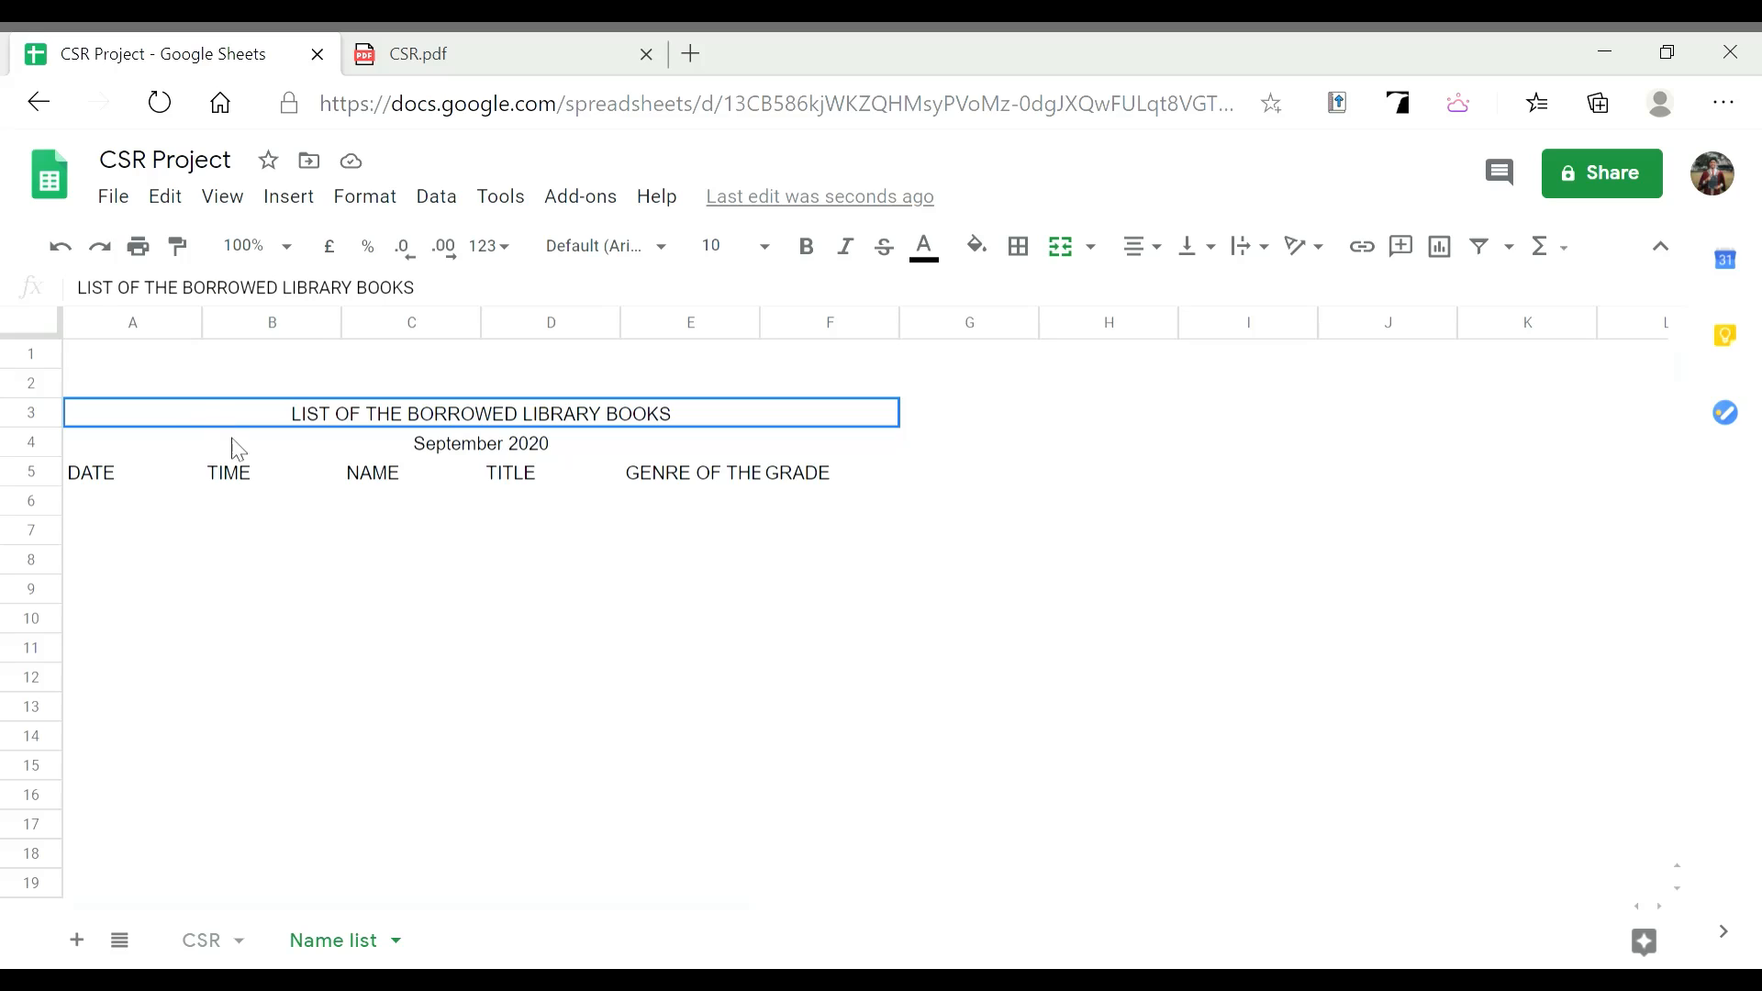
drag(627, 483, 625, 482)
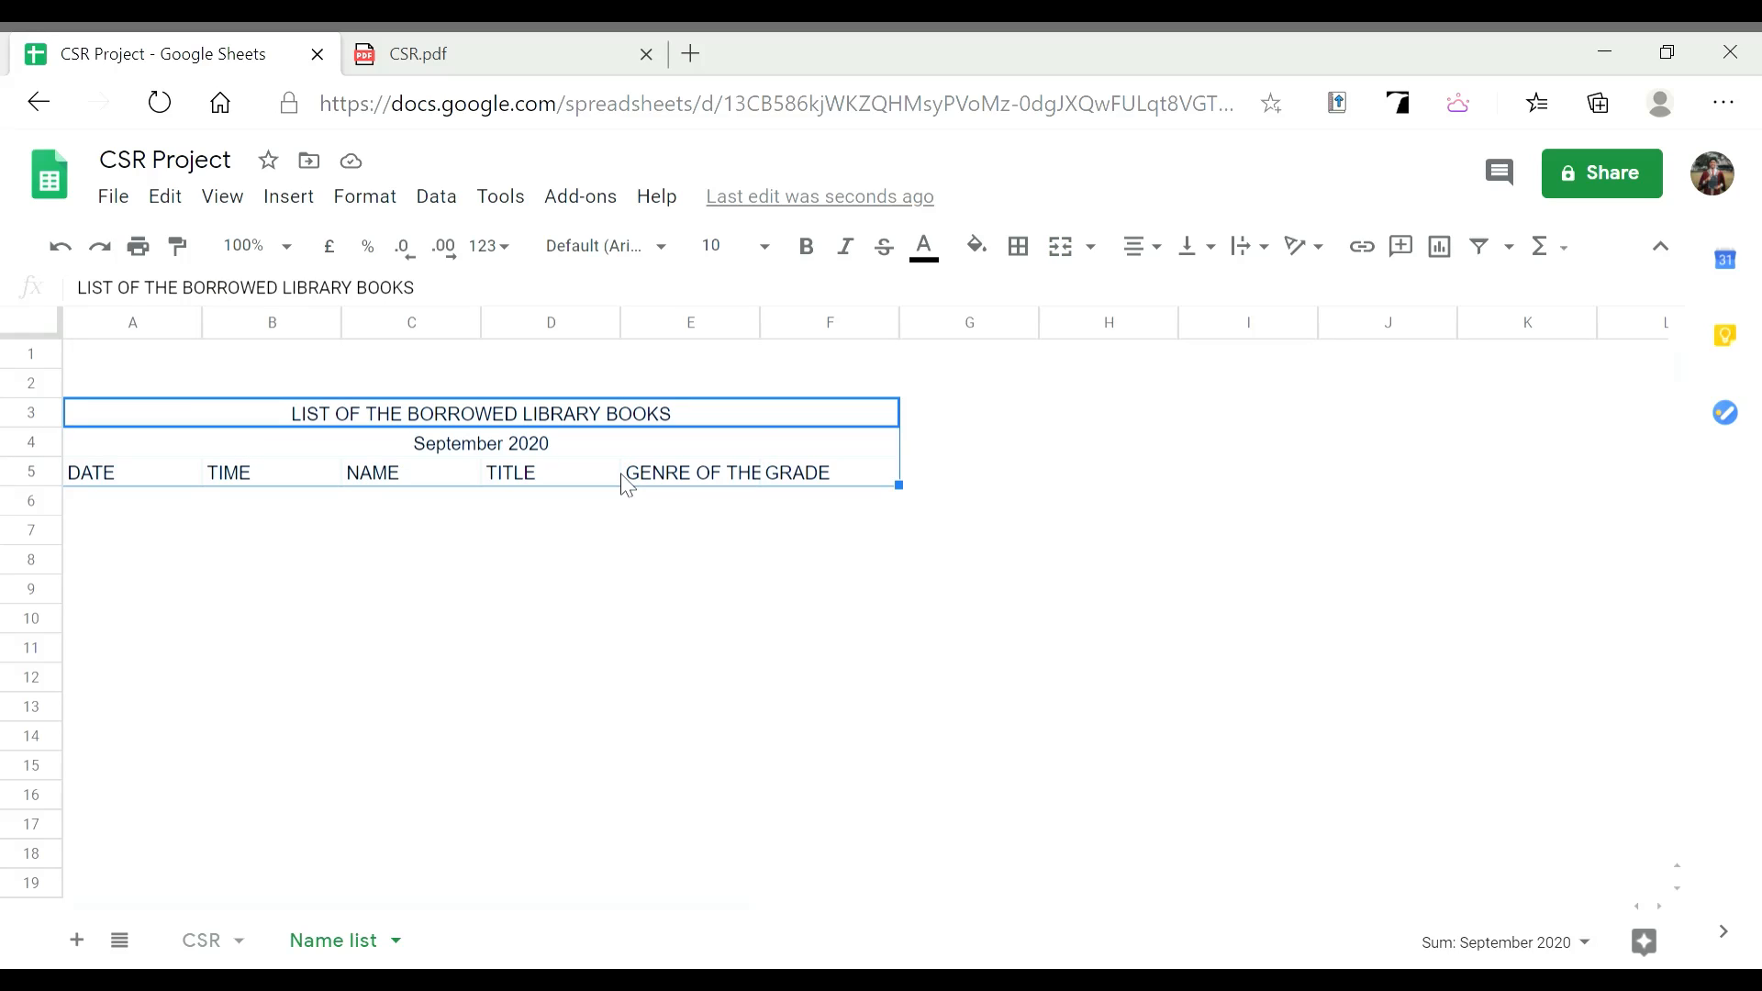
click(817, 248)
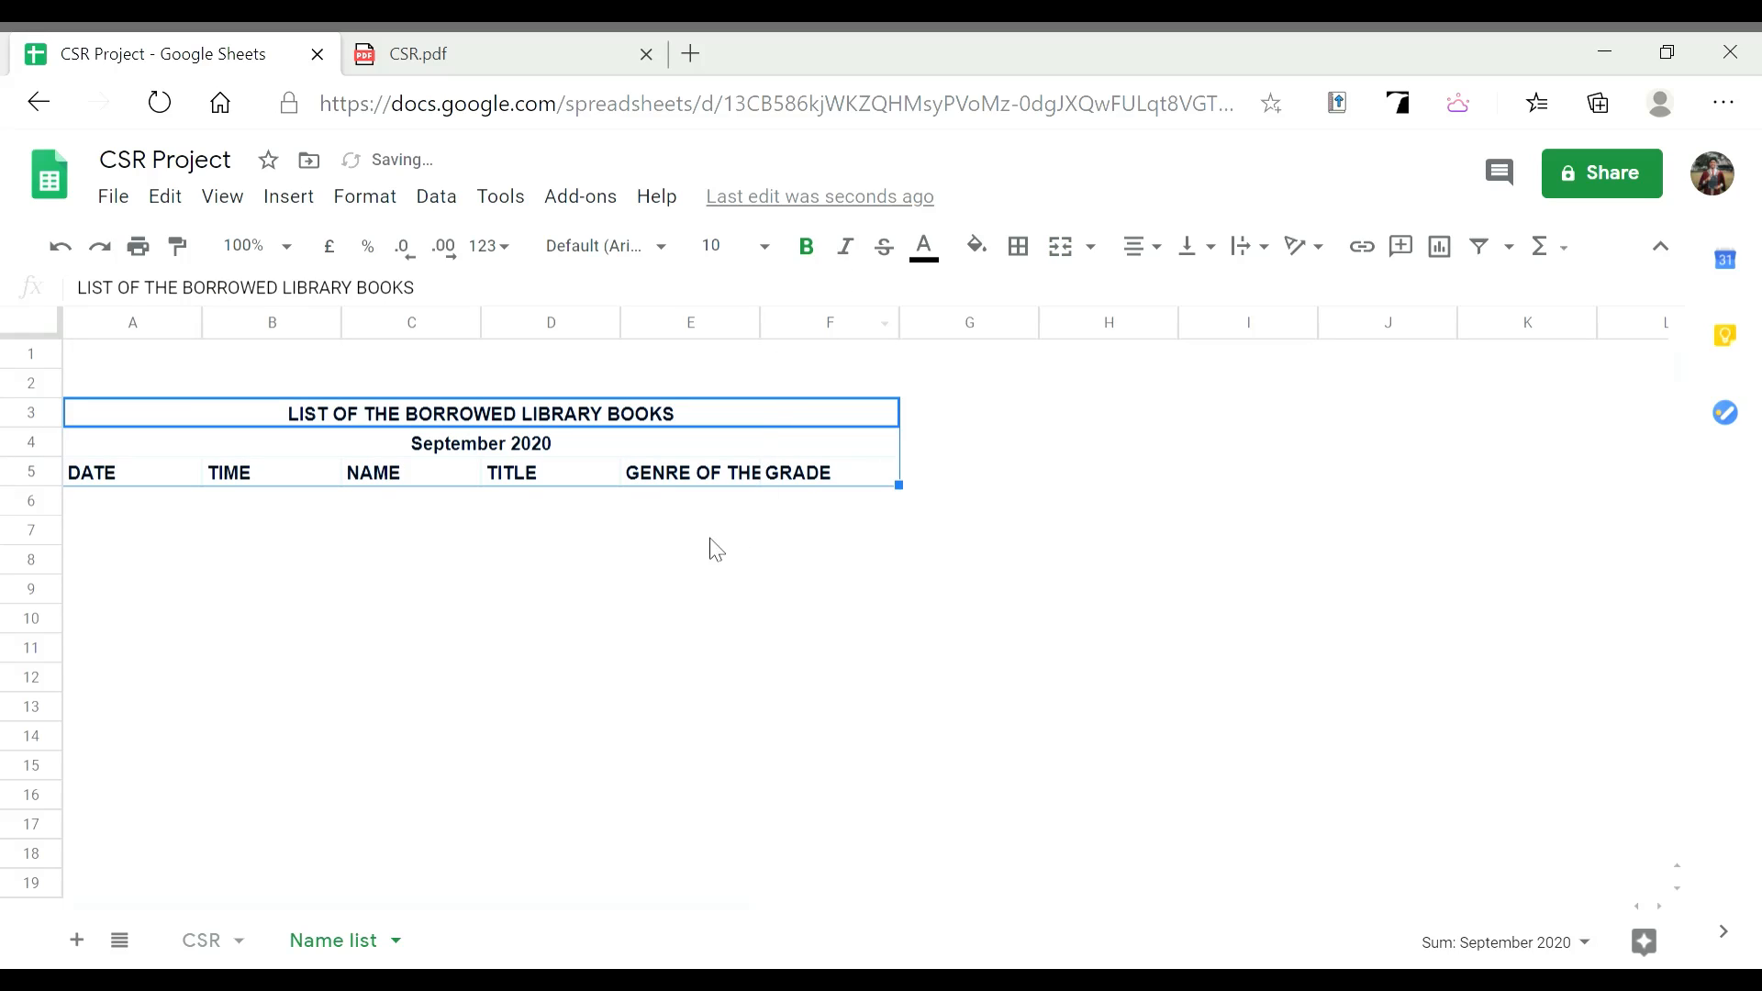
click(687, 509)
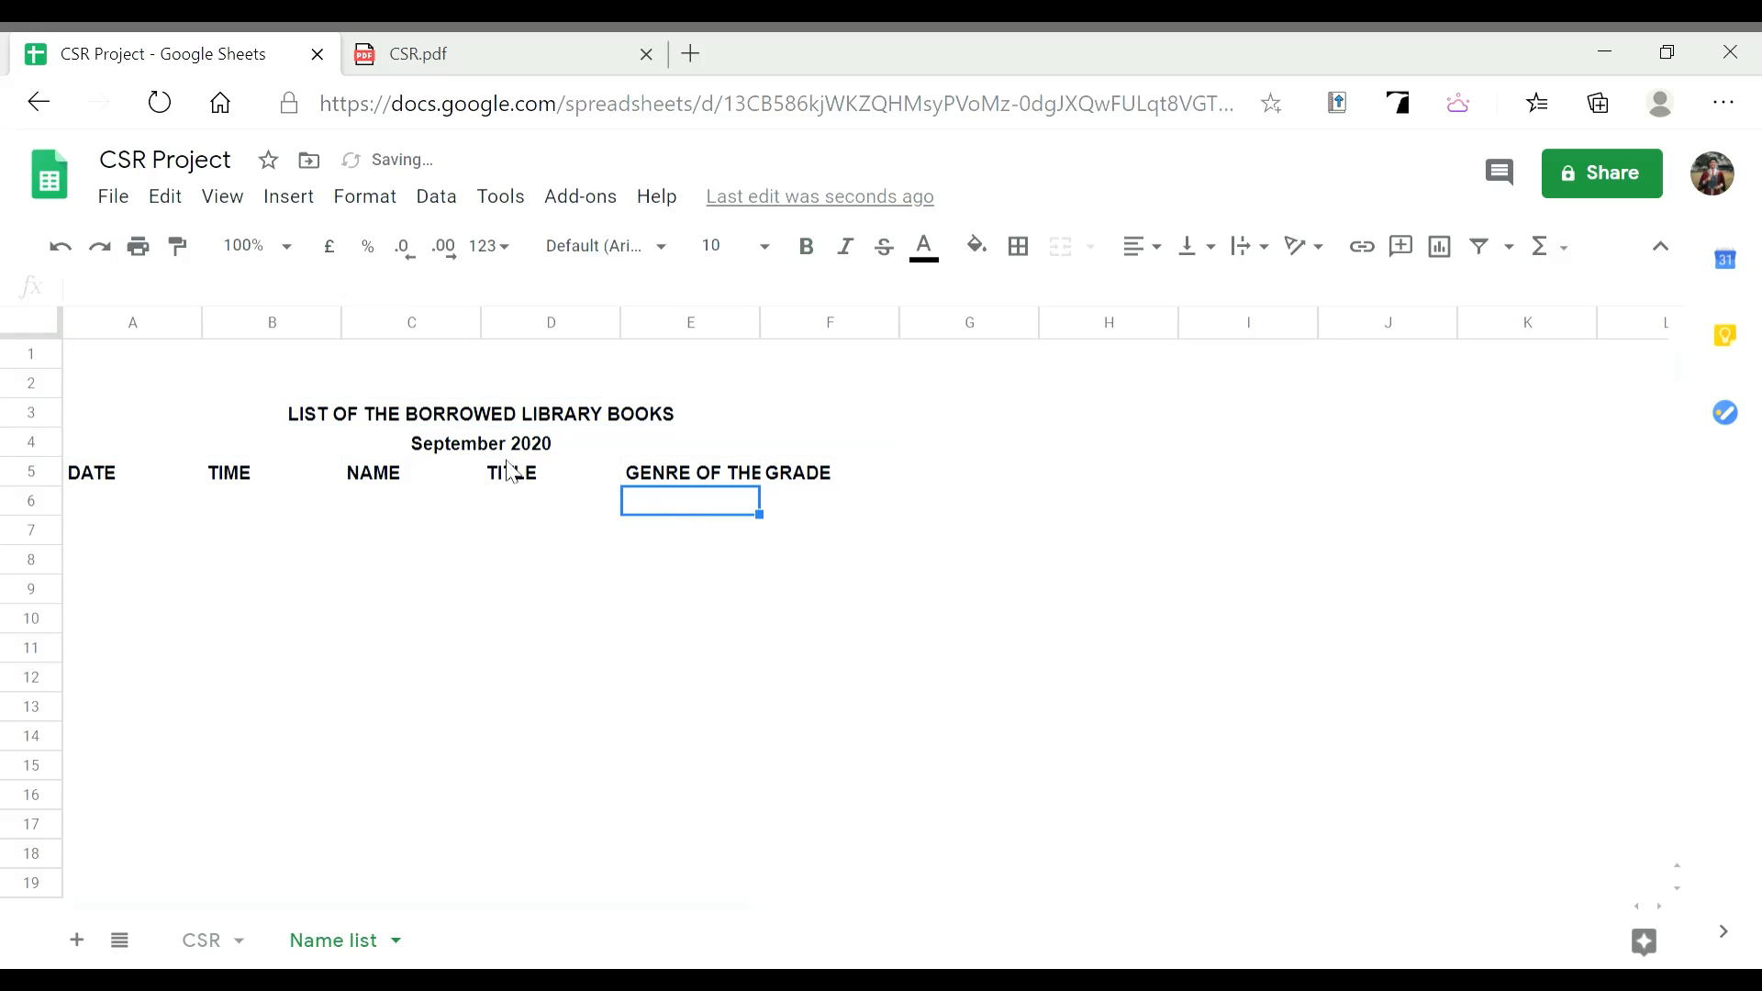
Wrap the GENRE OF THE BOOK header in E5 onto two lines
click(720, 478)
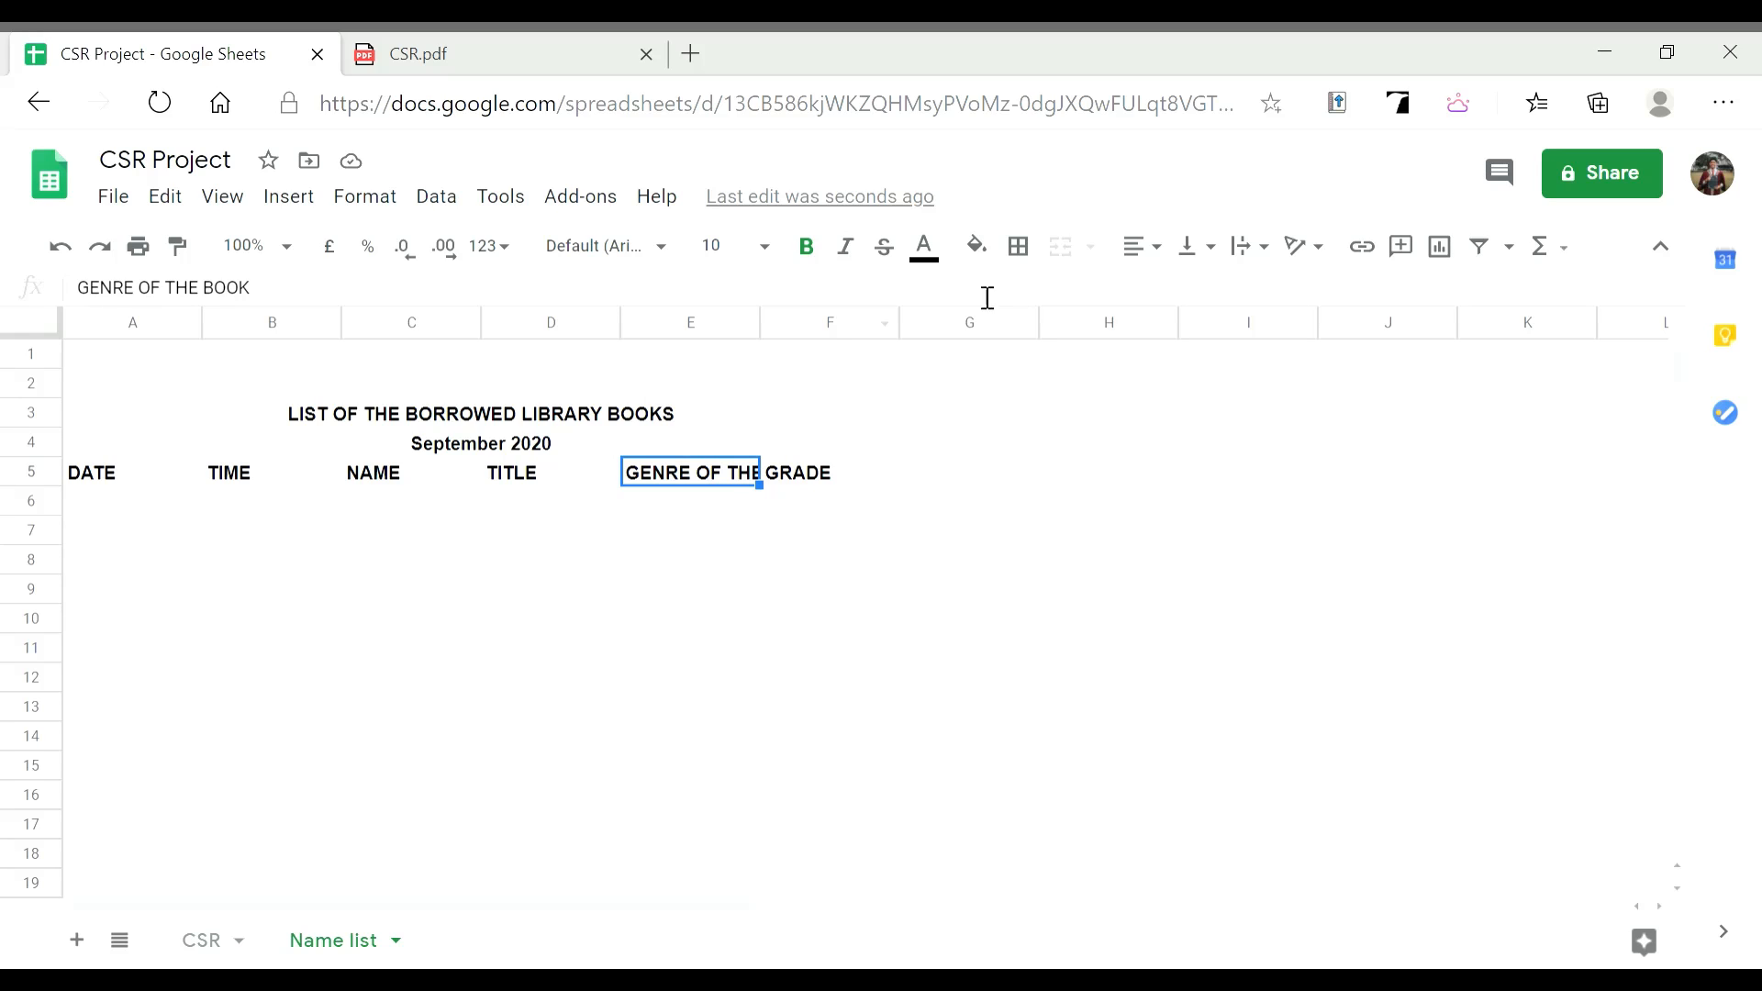
click(1274, 251)
click(1291, 295)
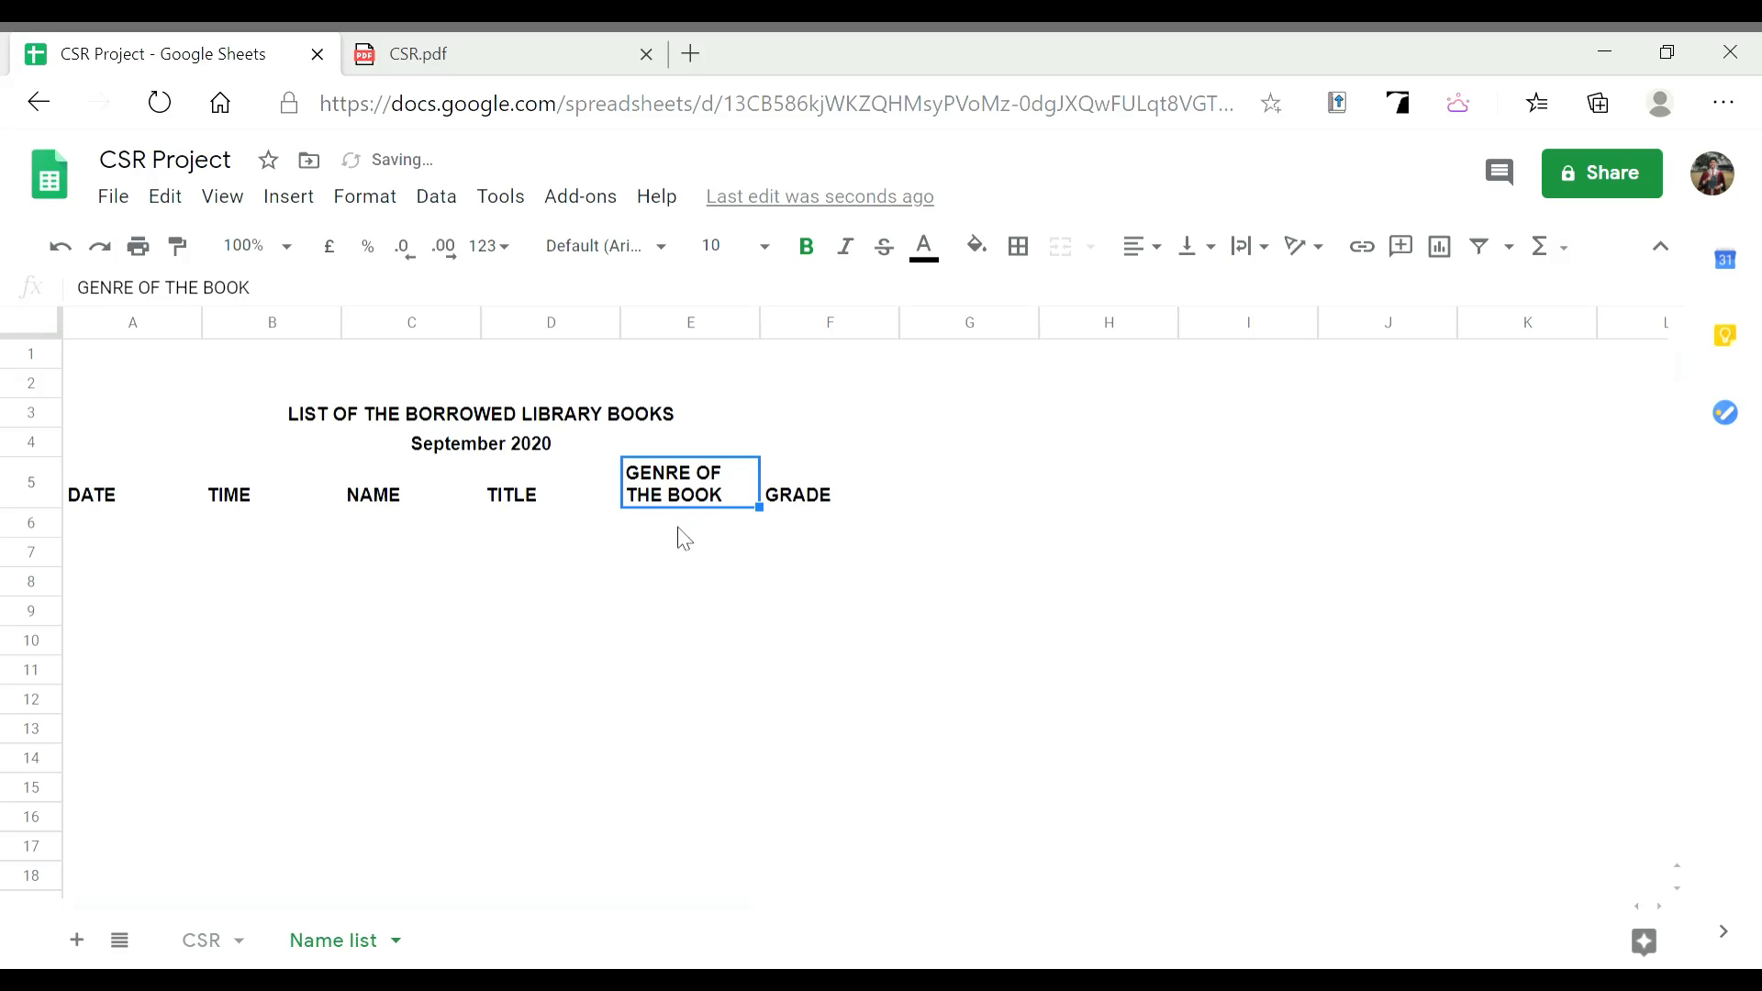
click(189, 503)
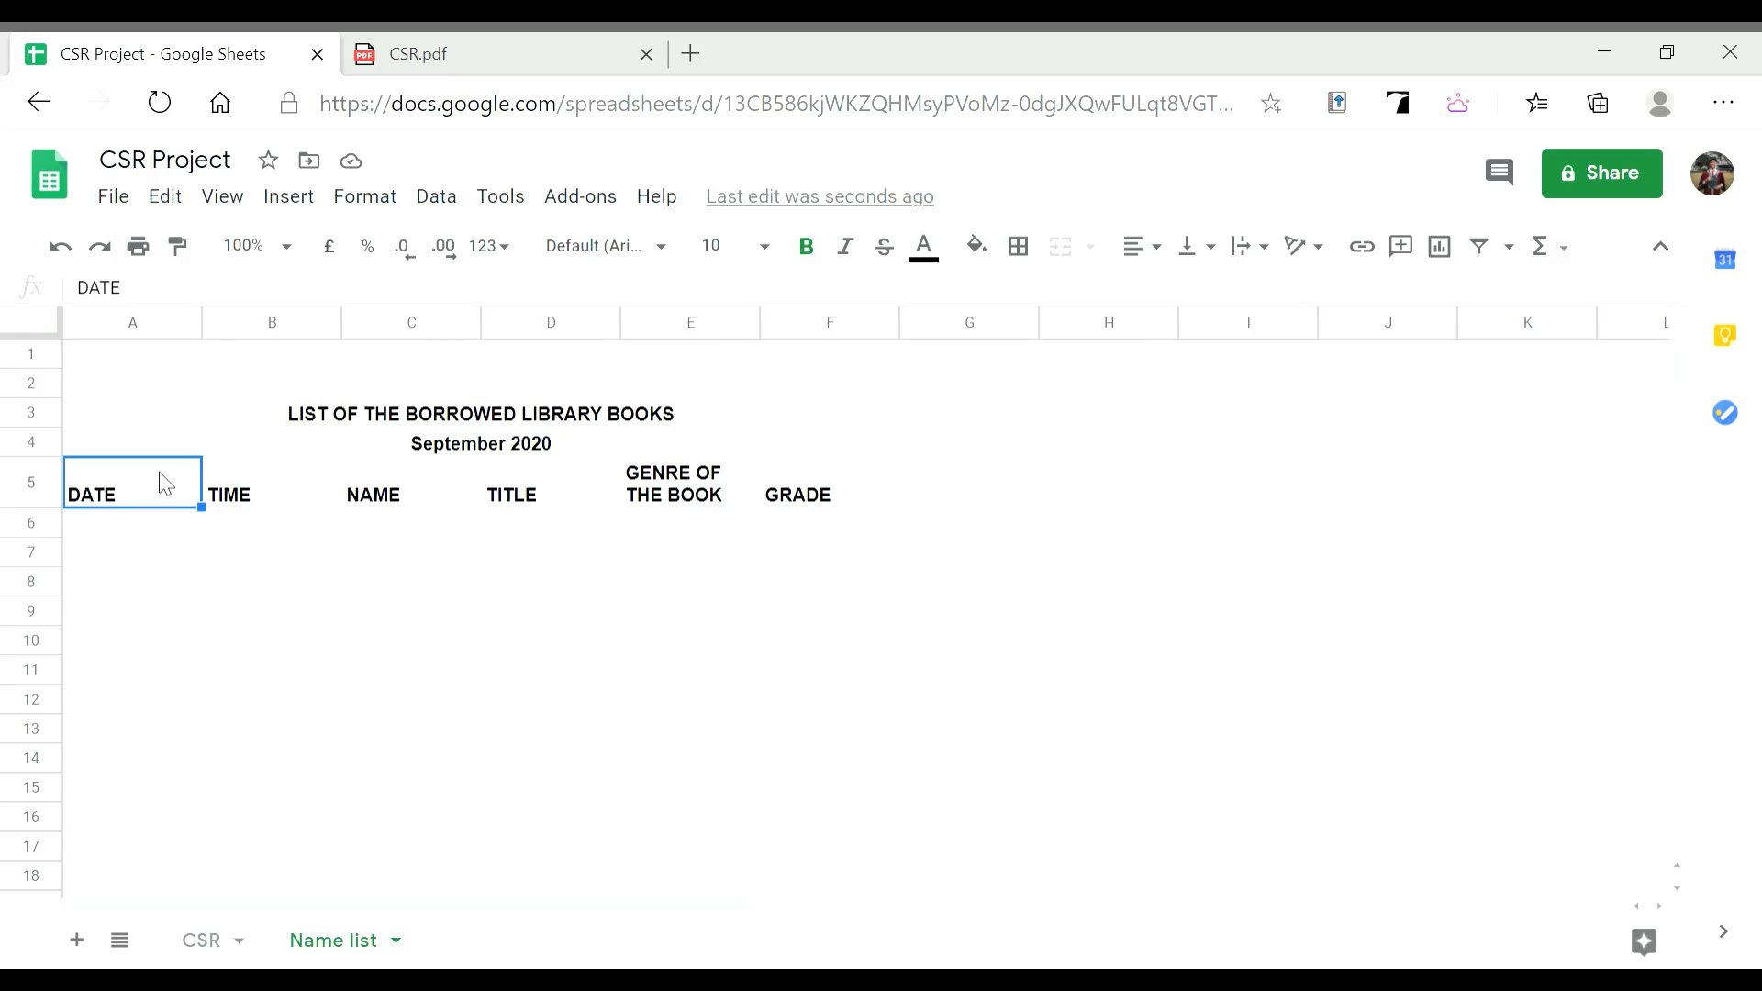
Apply All borders to the table range A5:F18, then select the header row A5:F5
drag(172, 486, 553, 508)
drag(731, 500, 810, 537)
drag(823, 625, 860, 781)
drag(837, 790, 859, 839)
drag(889, 924, 904, 872)
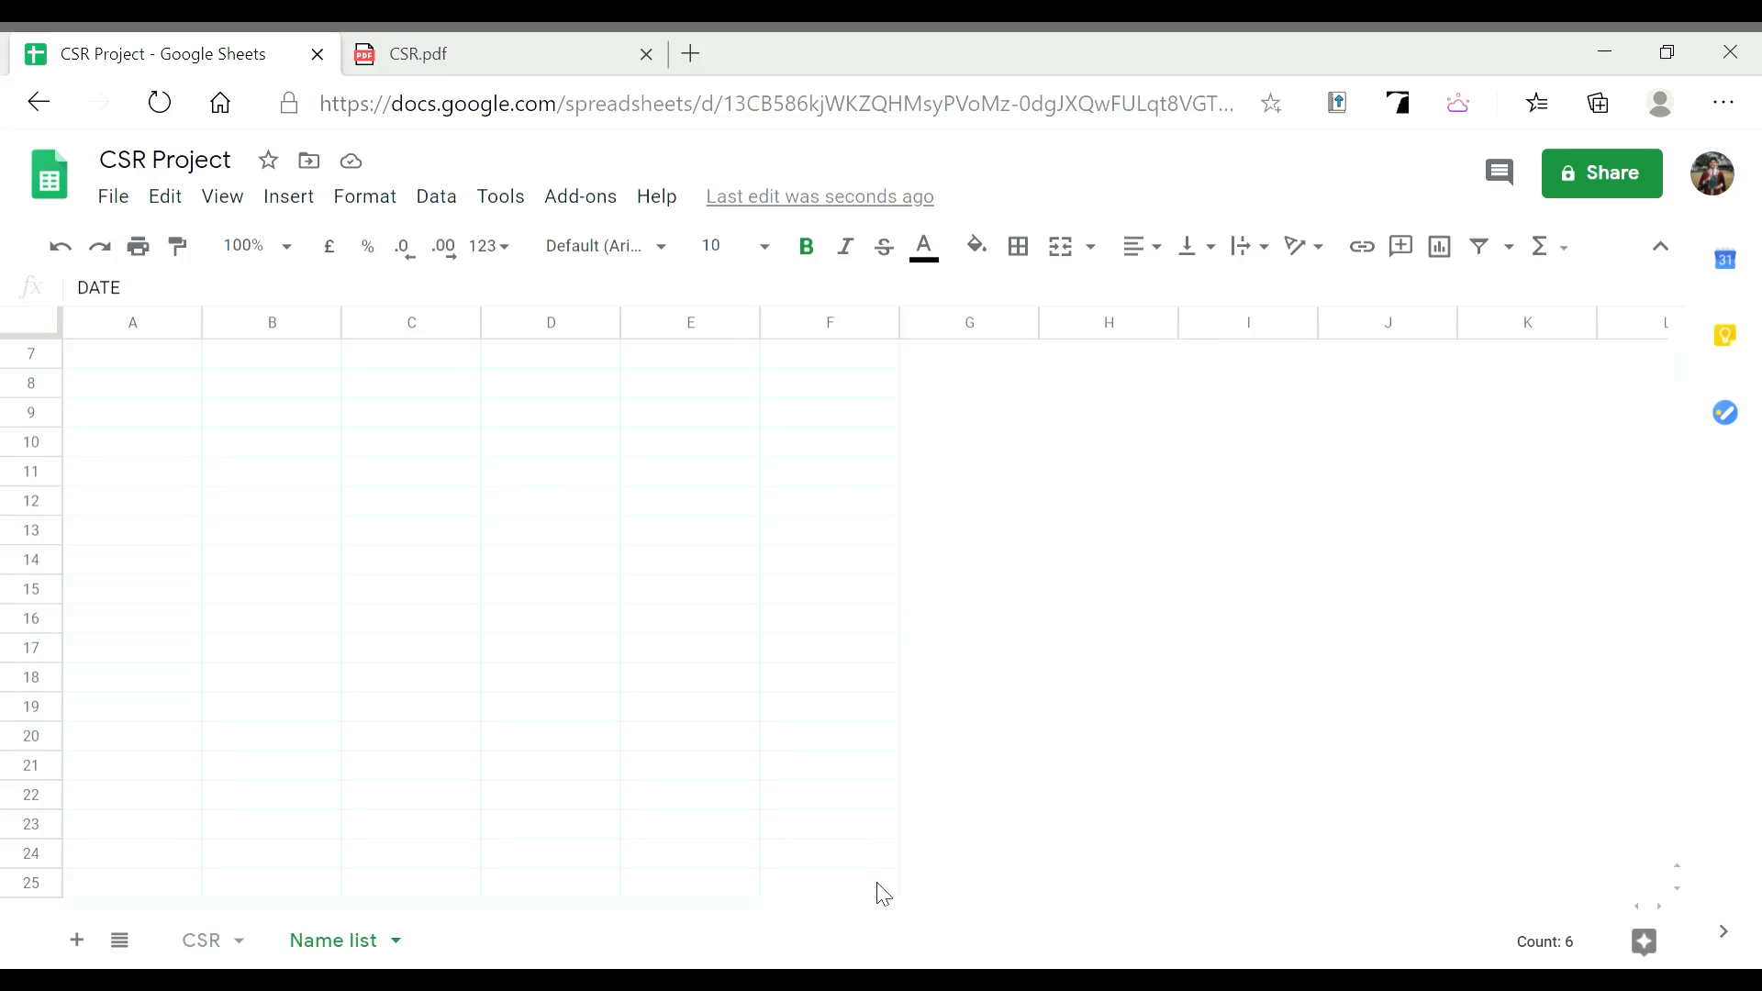
drag(884, 866, 892, 822)
scroll(893, 879, down, 2)
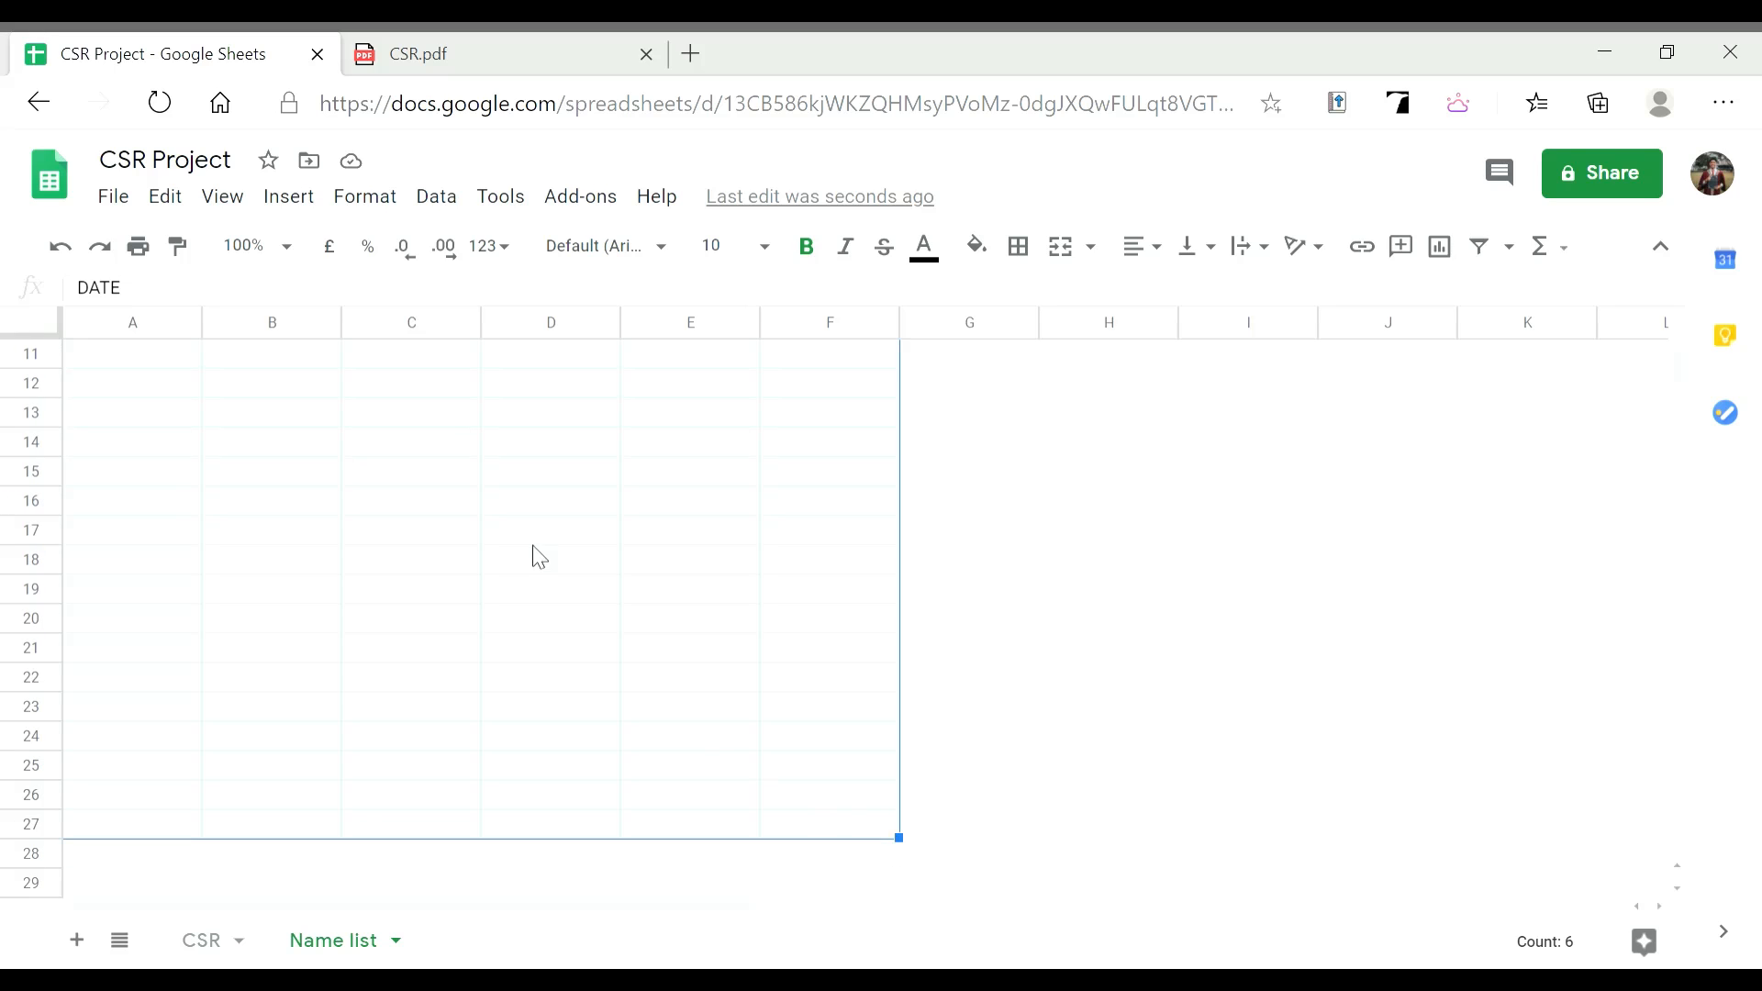
scroll(535, 554, up, 4)
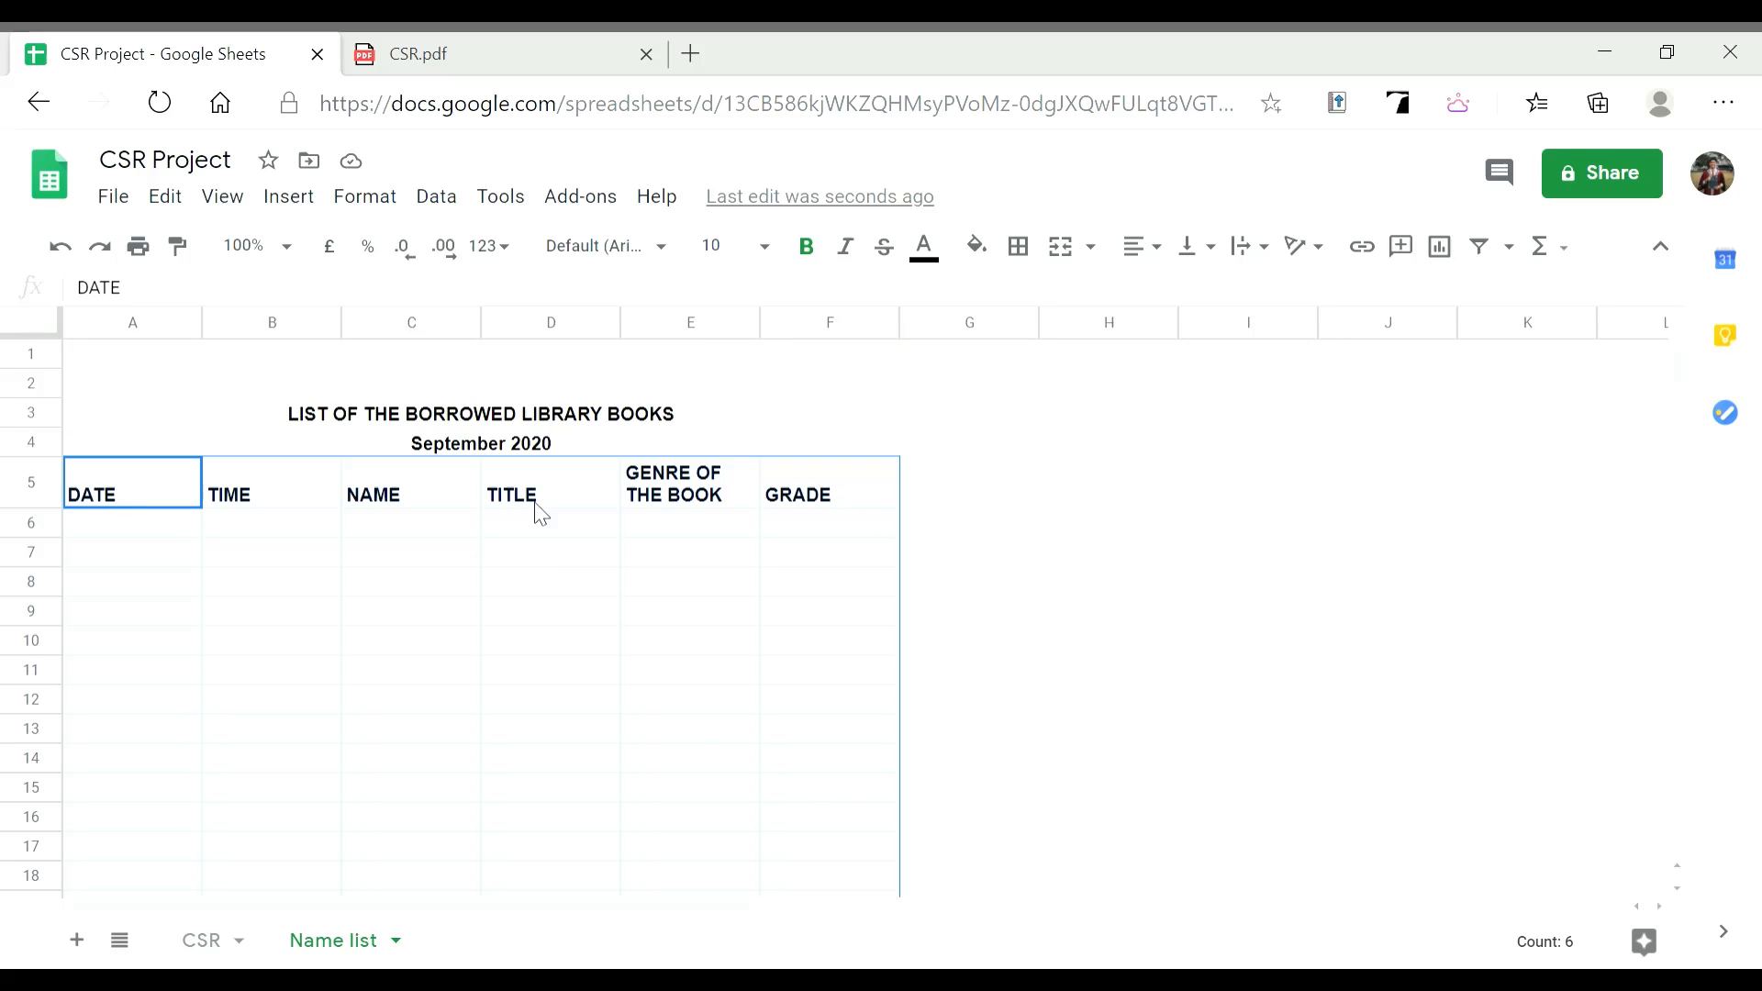
click(1018, 247)
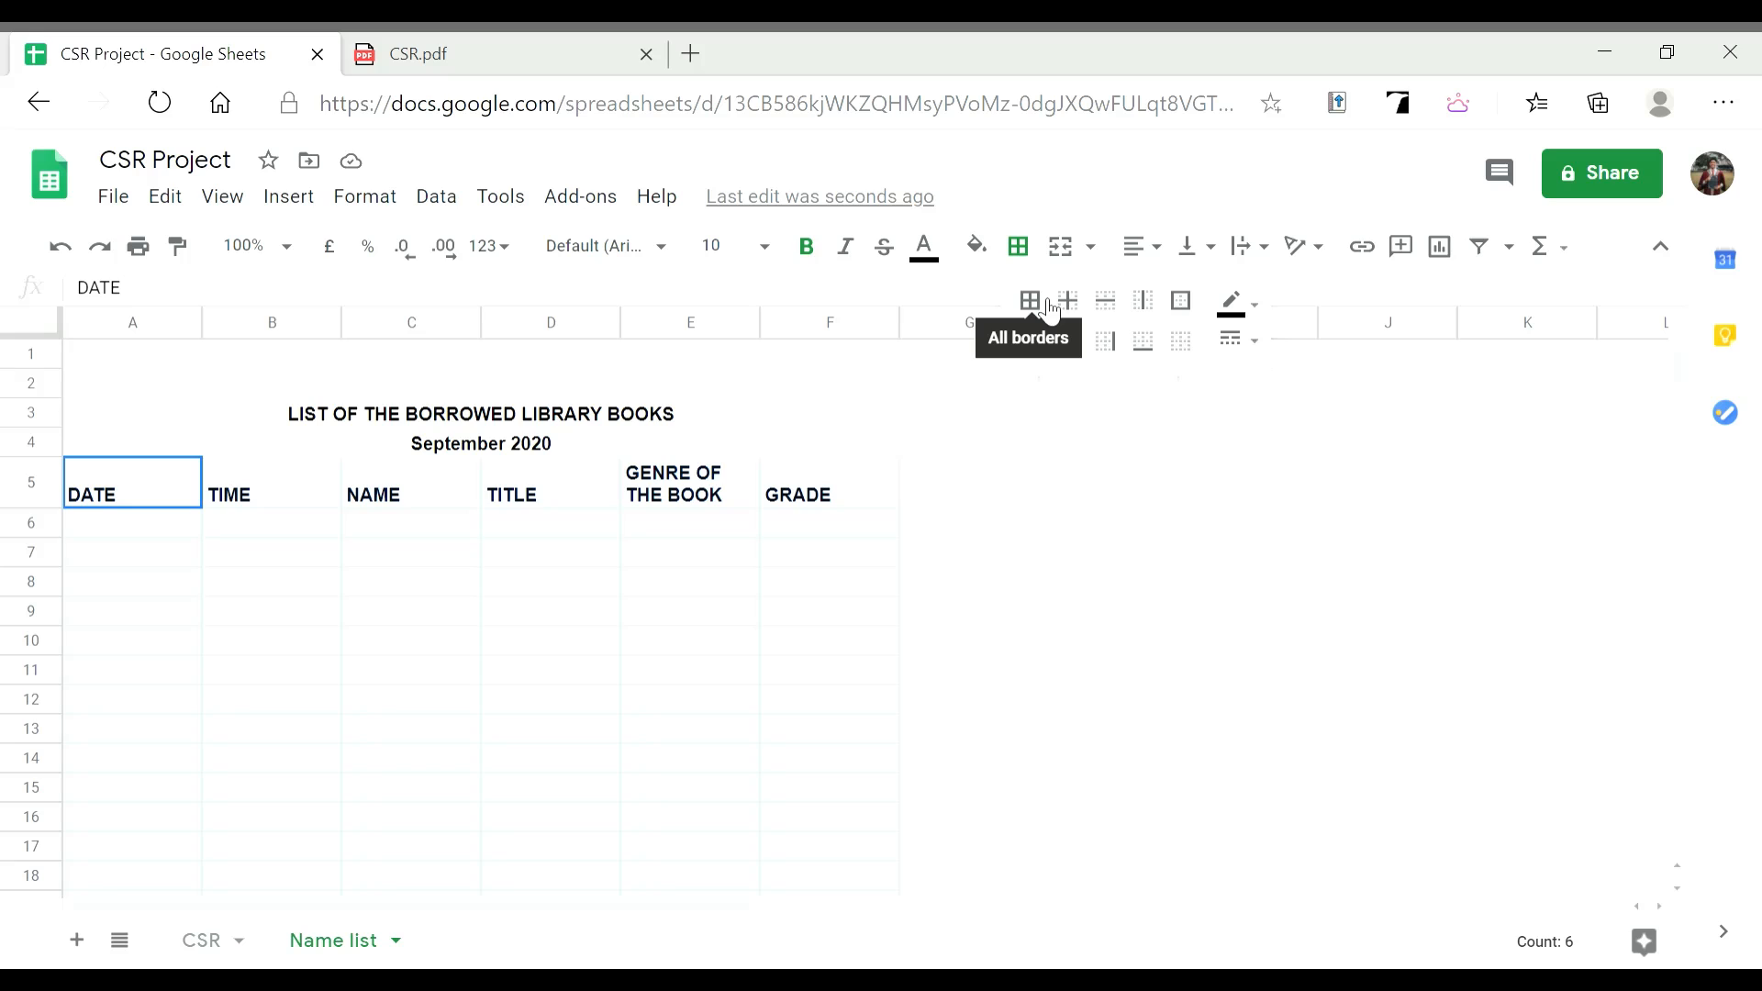
click(1051, 312)
click(463, 555)
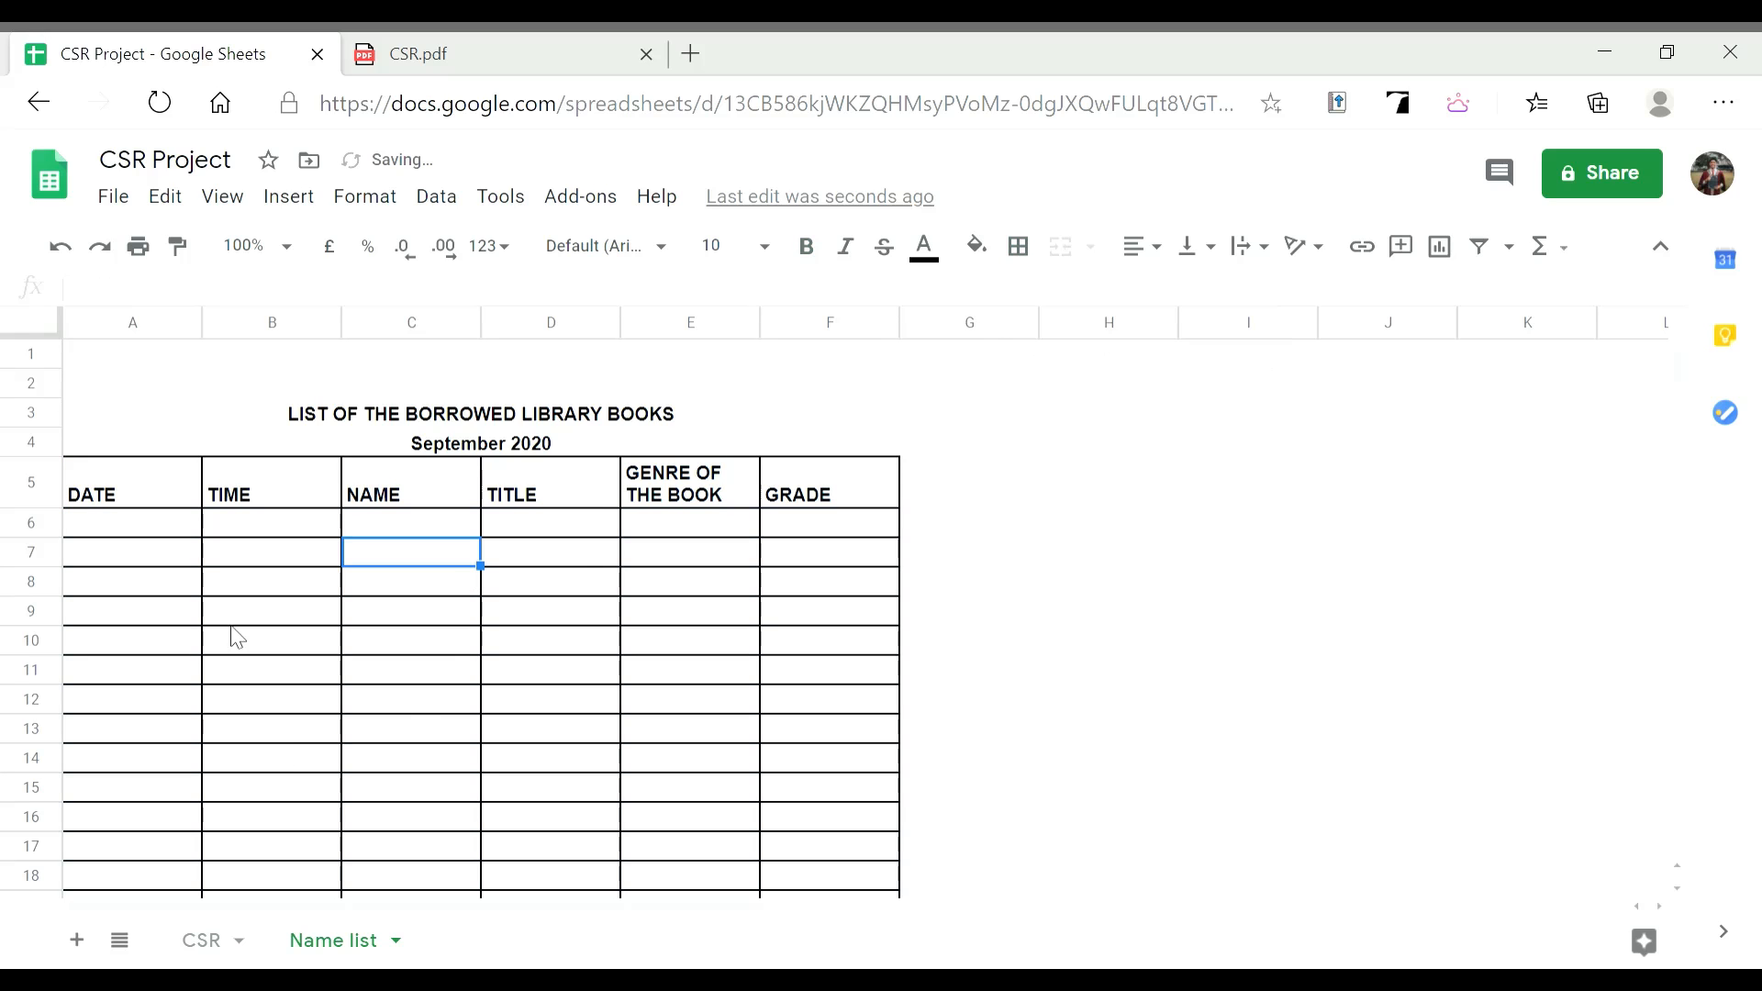
drag(160, 480, 880, 499)
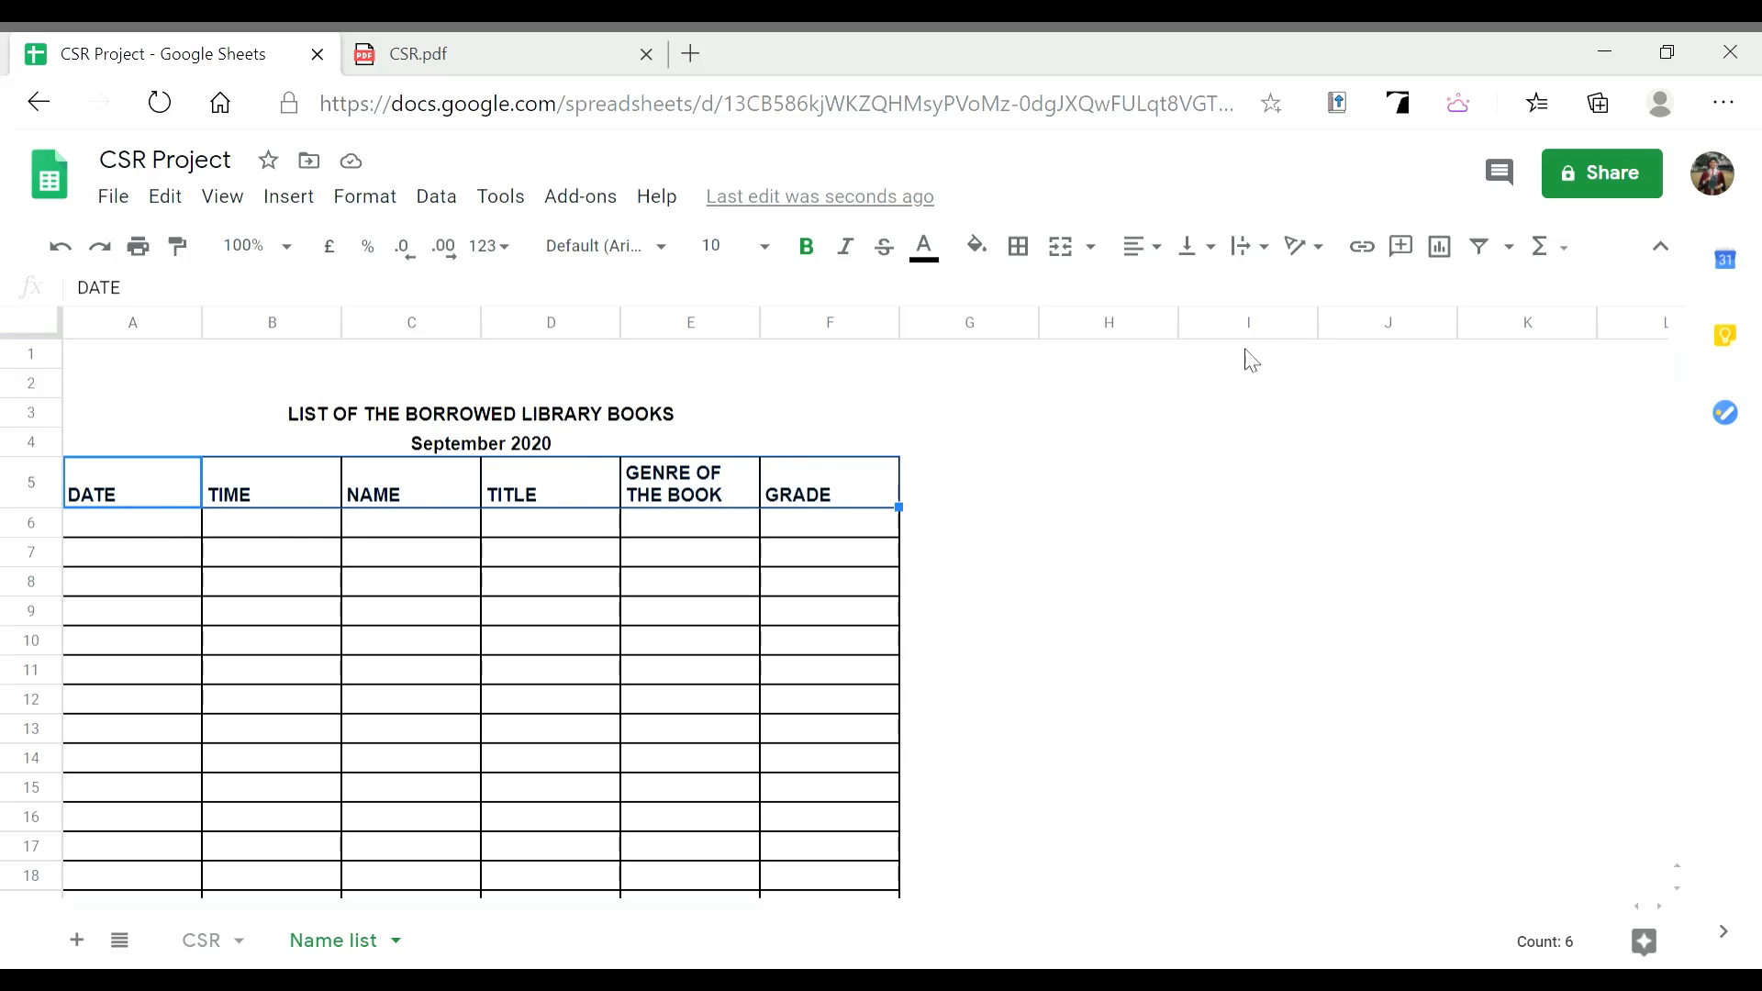
Align the DATE-to-GRADE headers in row 5 Middle vertically and Centre horizontally
click(1215, 248)
click(1240, 296)
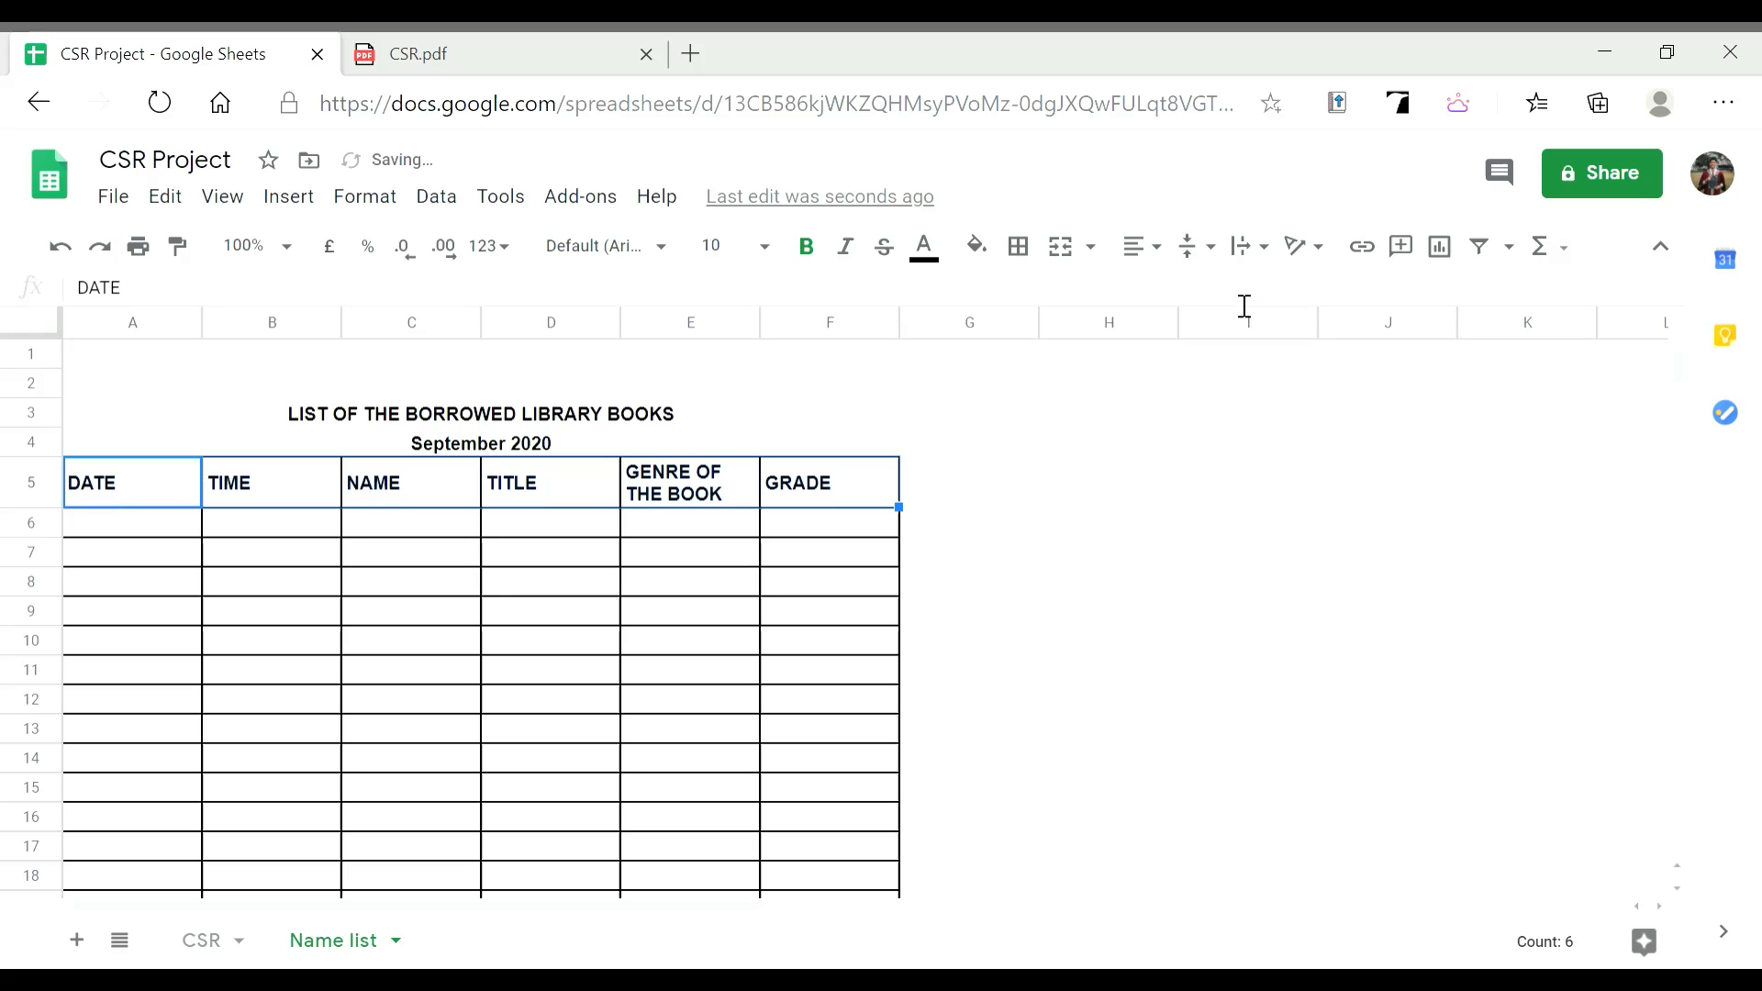
click(1161, 250)
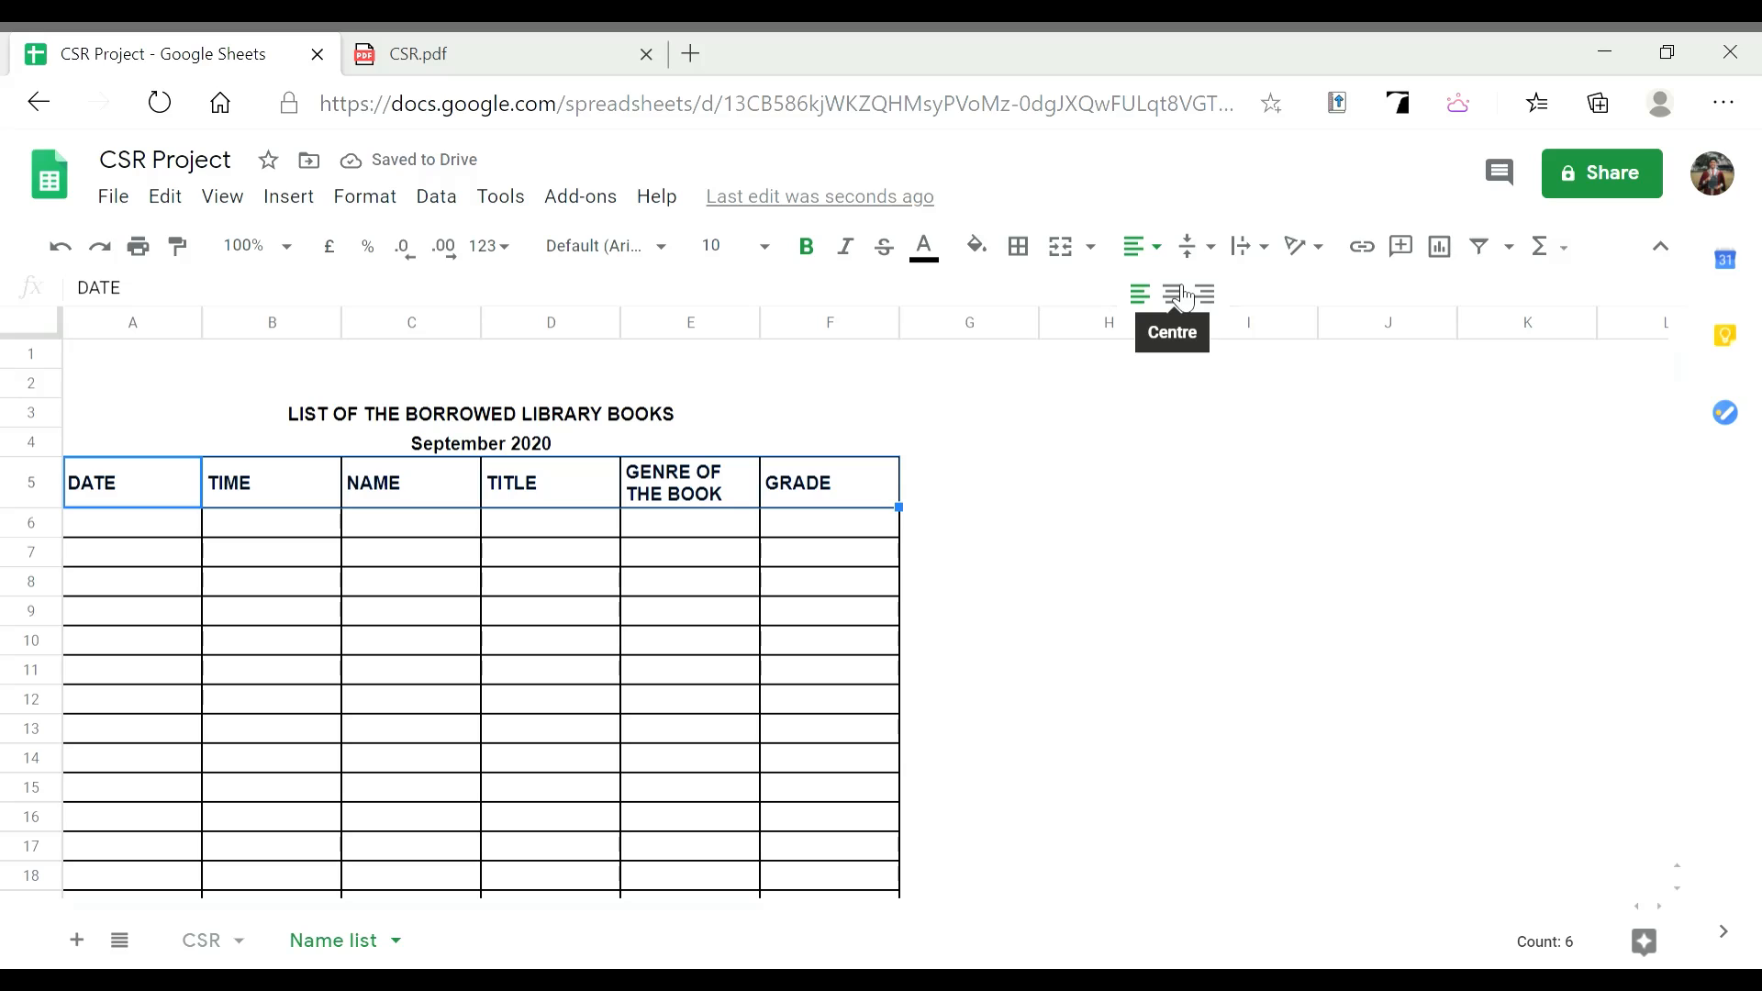
click(1180, 295)
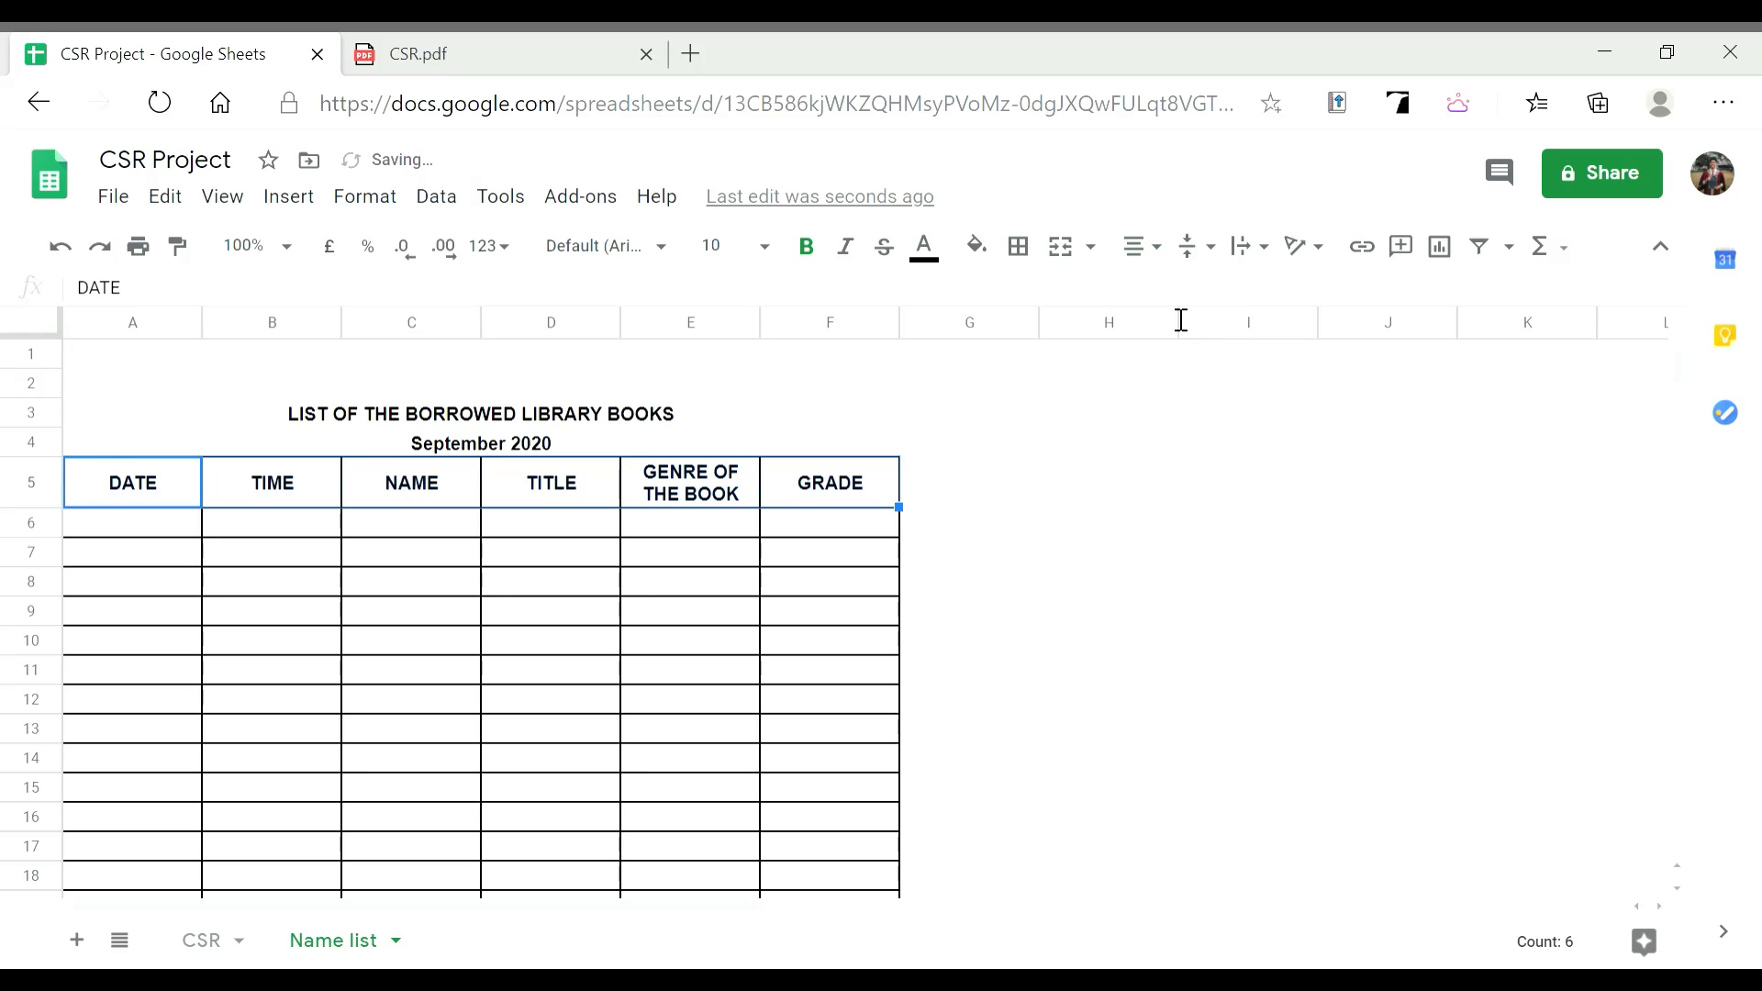
click(372, 531)
click(173, 502)
click(165, 522)
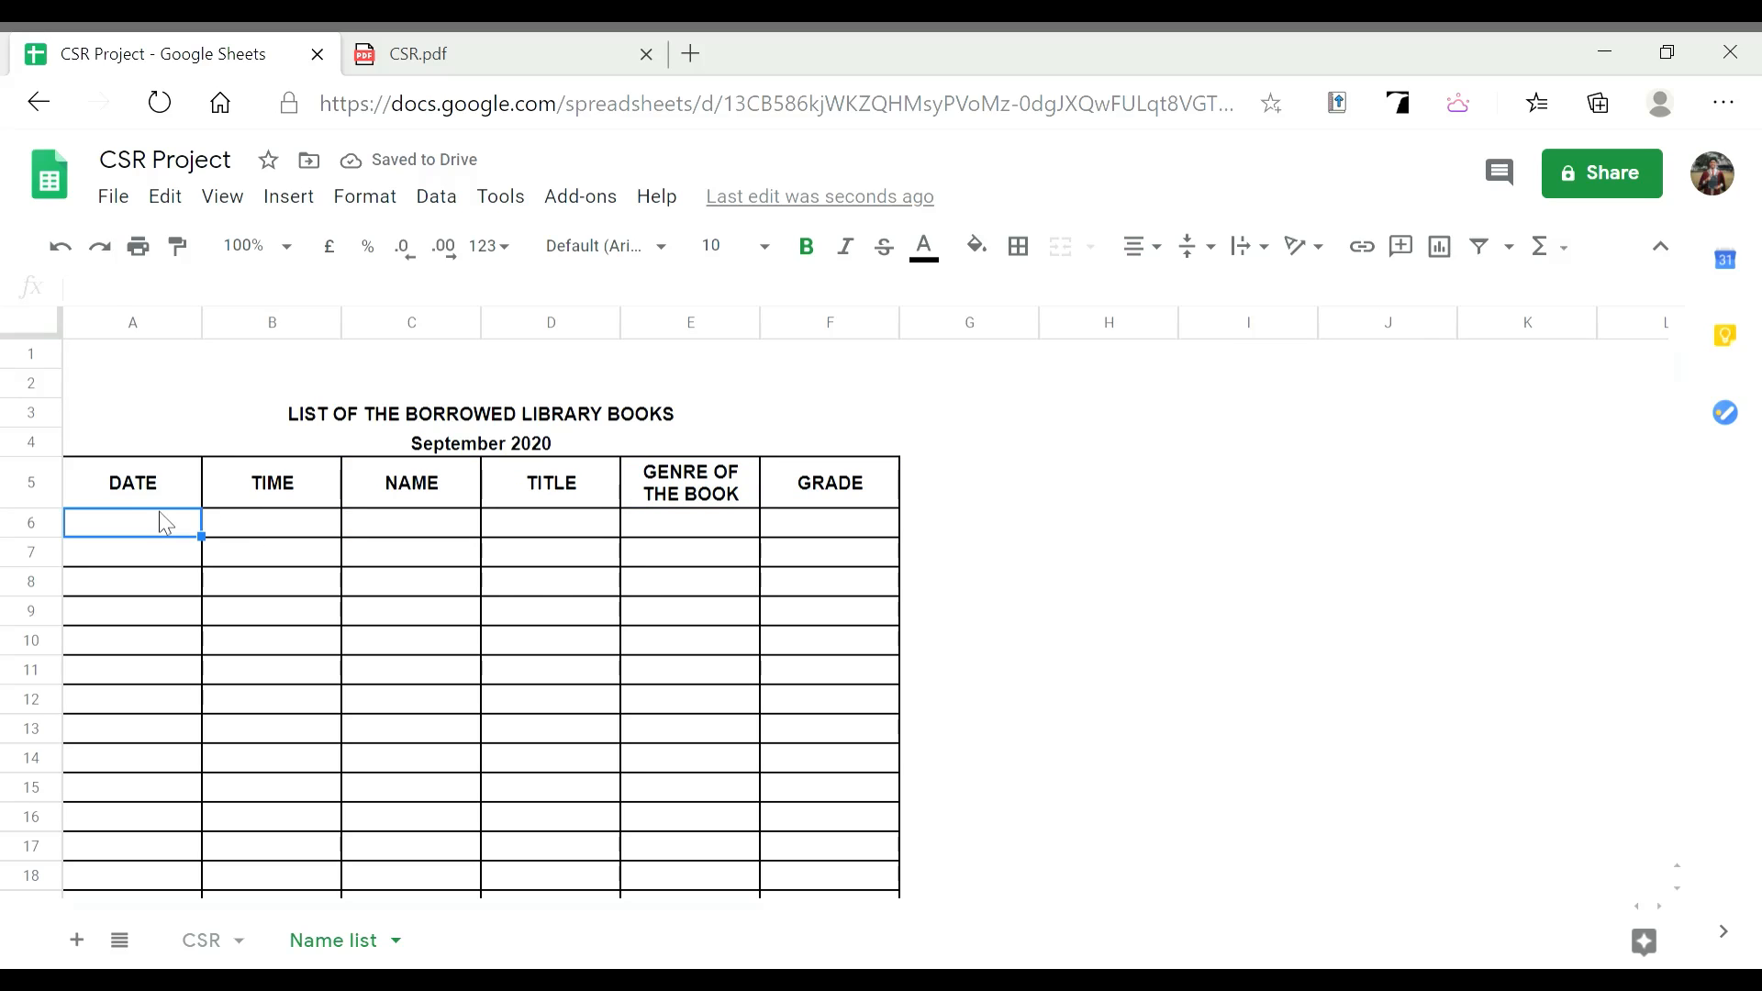
click(157, 504)
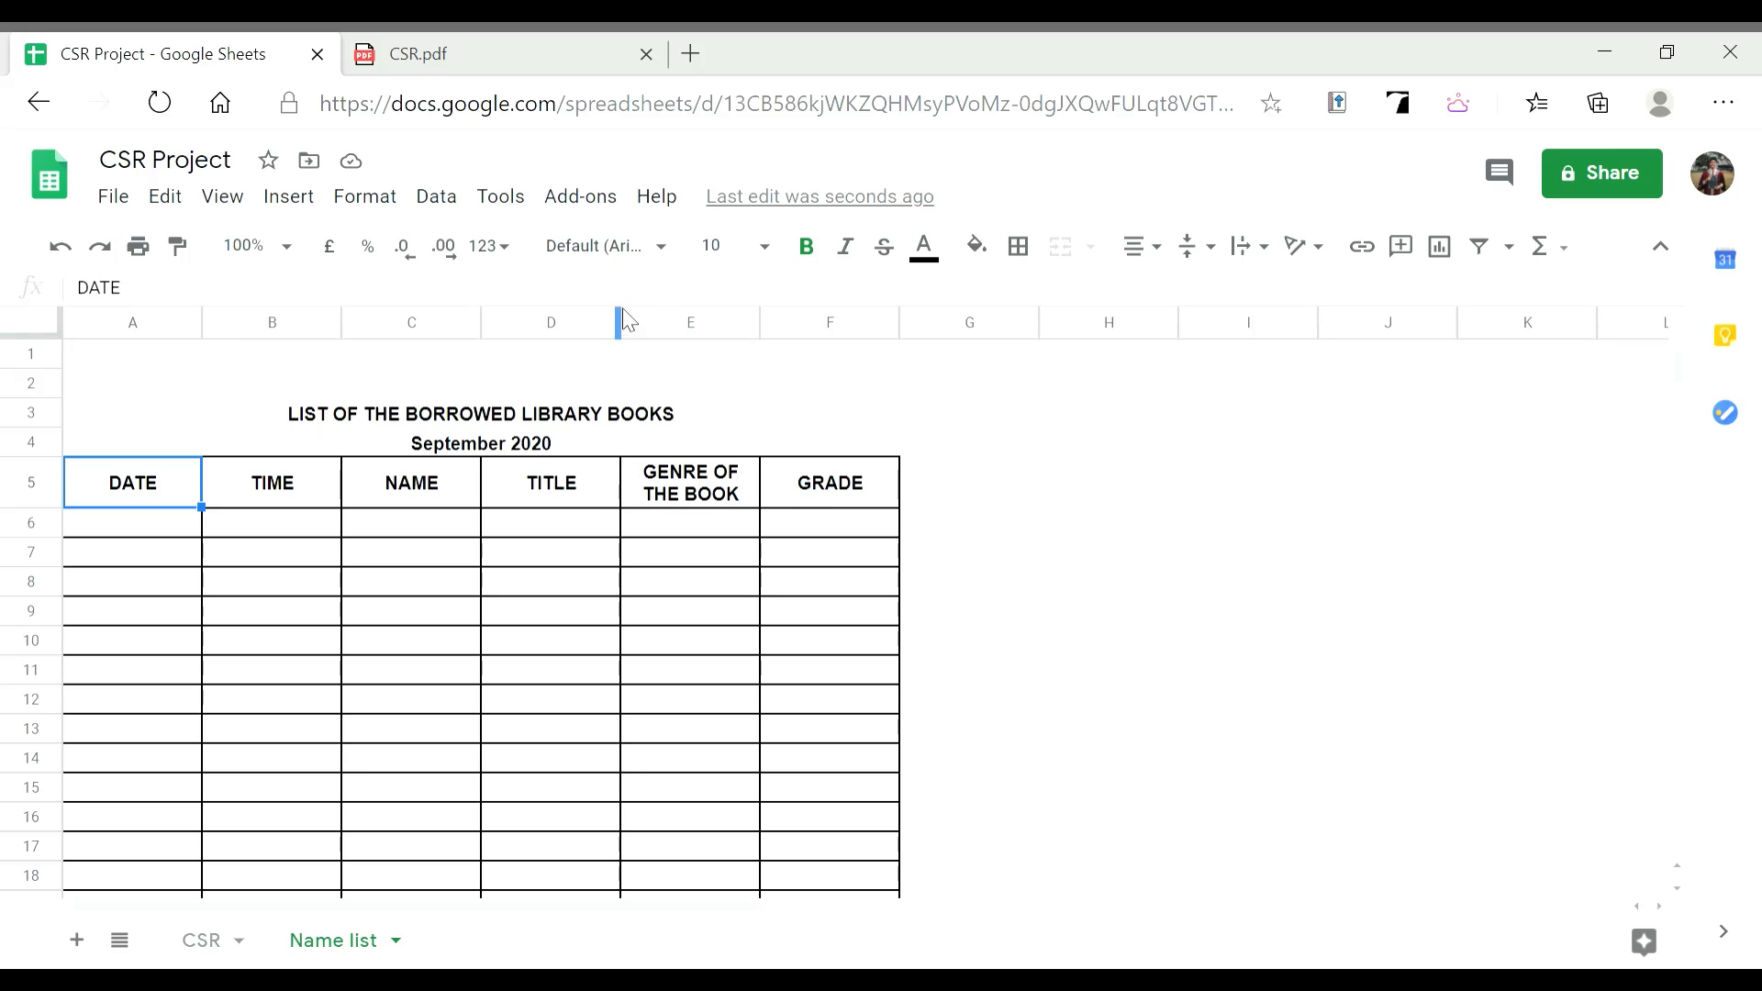
click(660, 248)
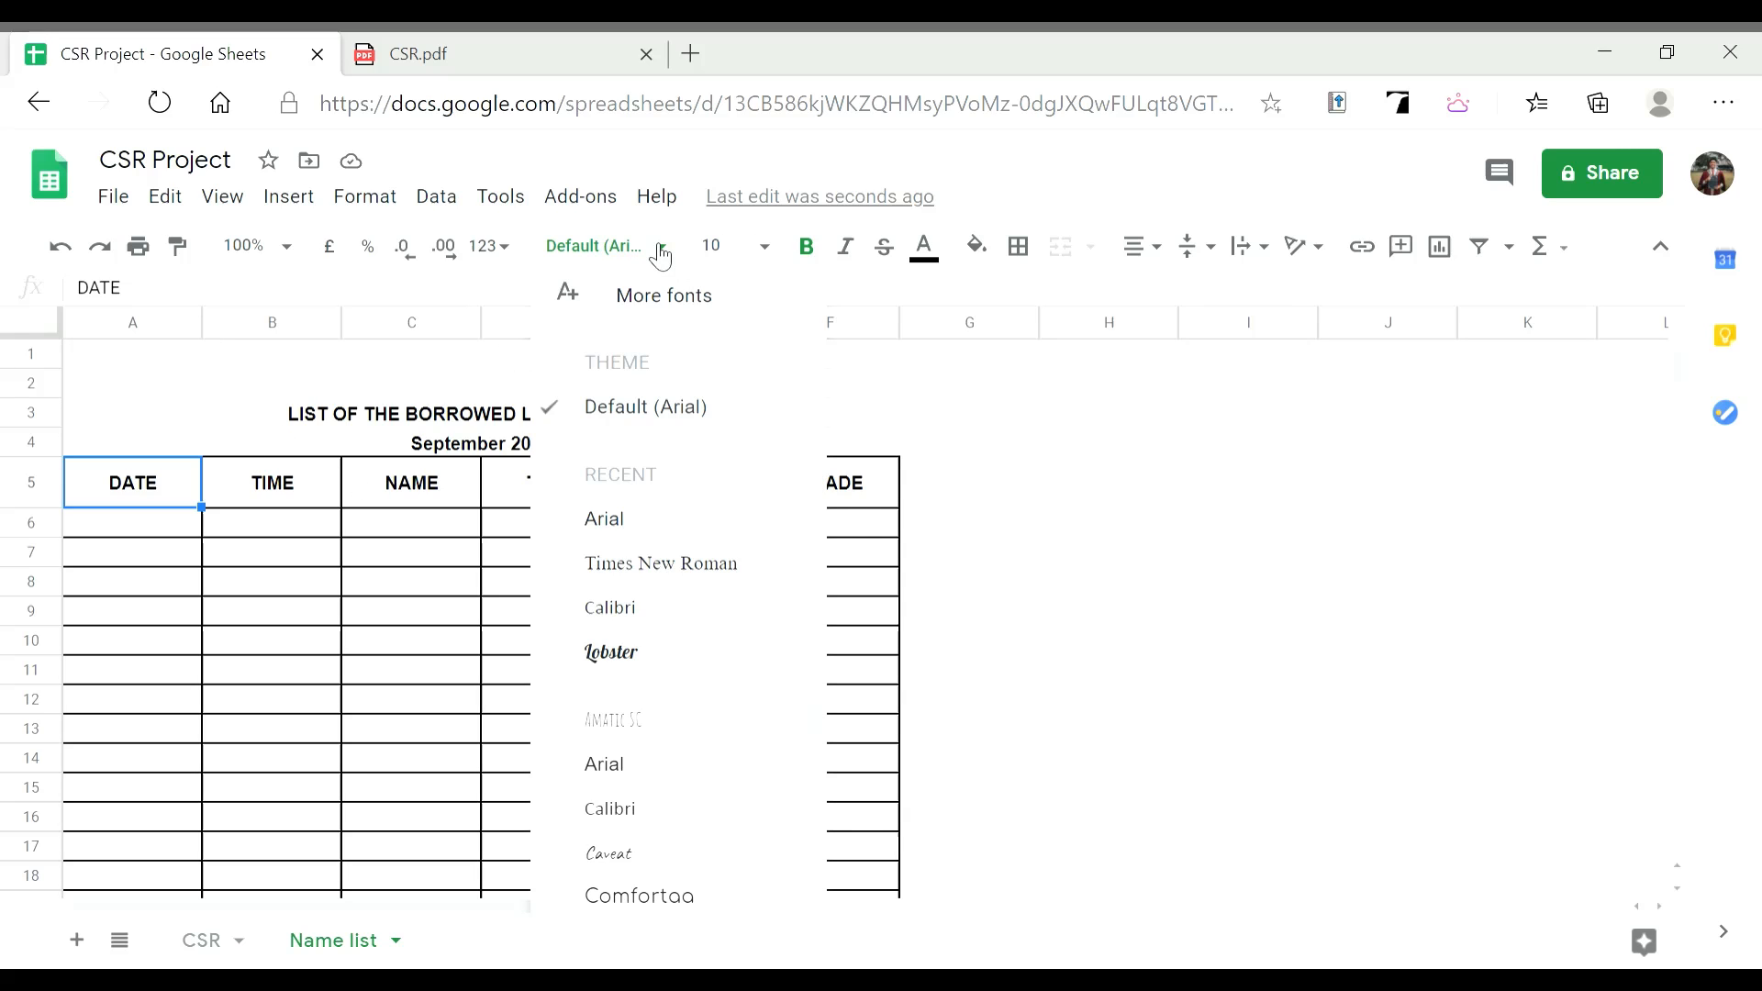
click(663, 564)
click(631, 257)
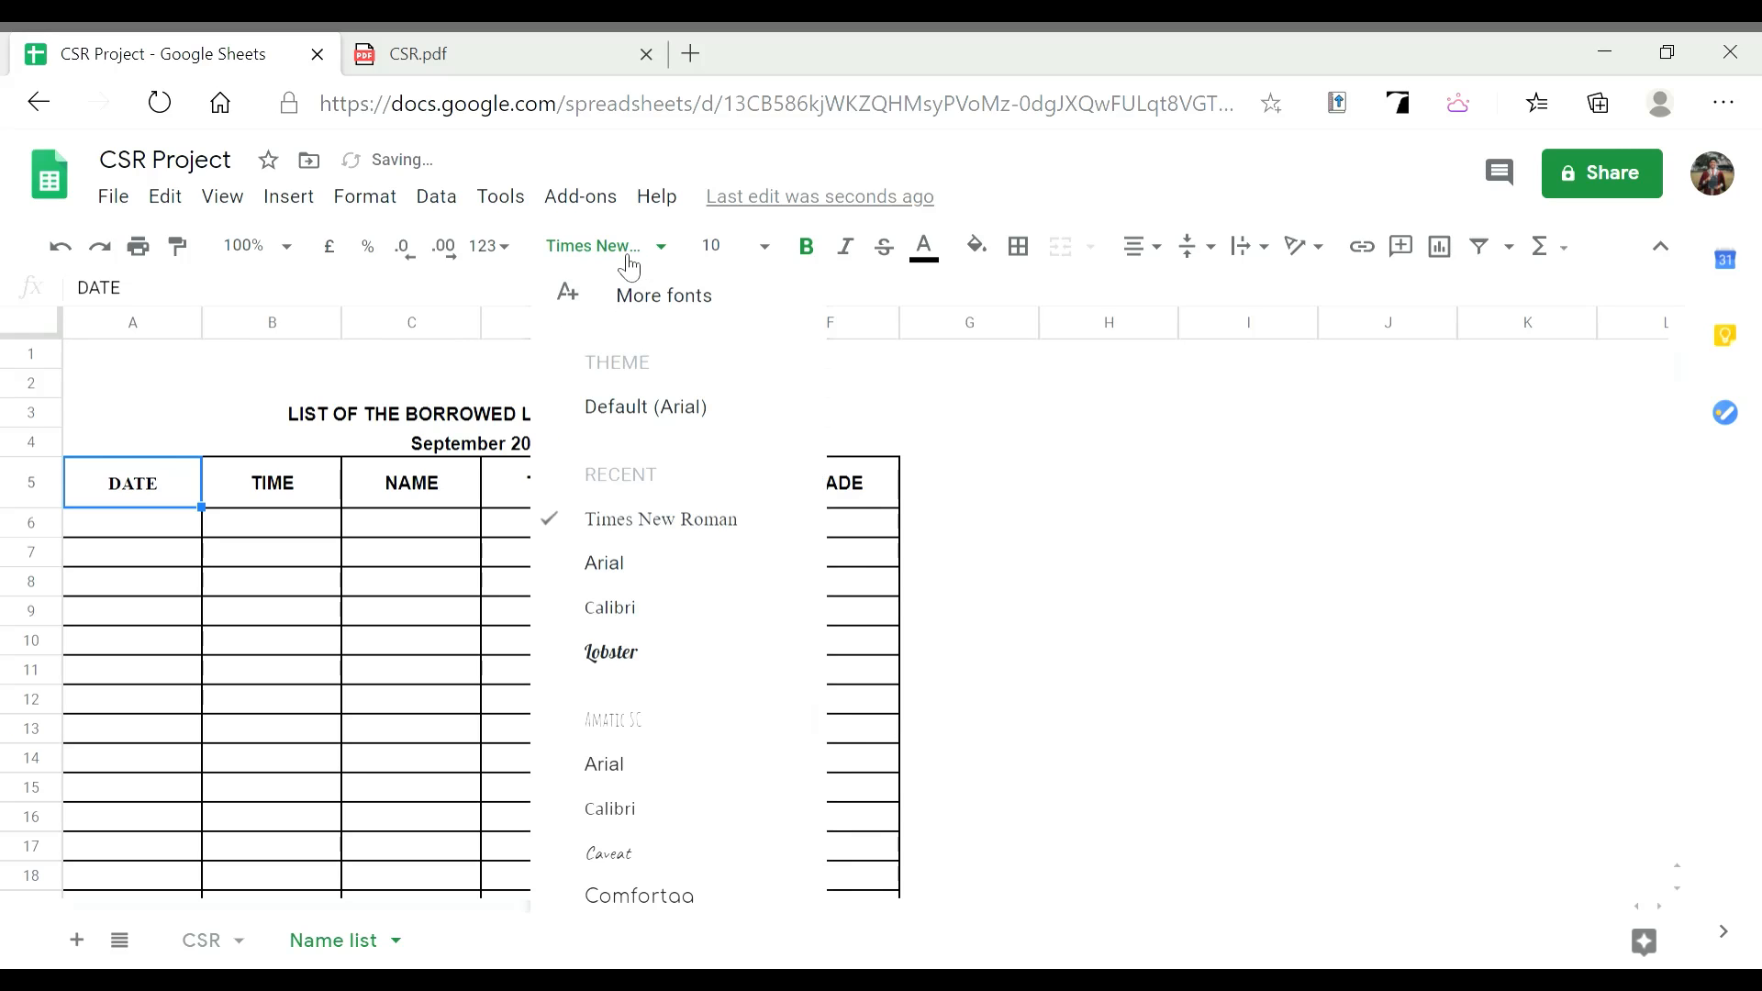
click(720, 425)
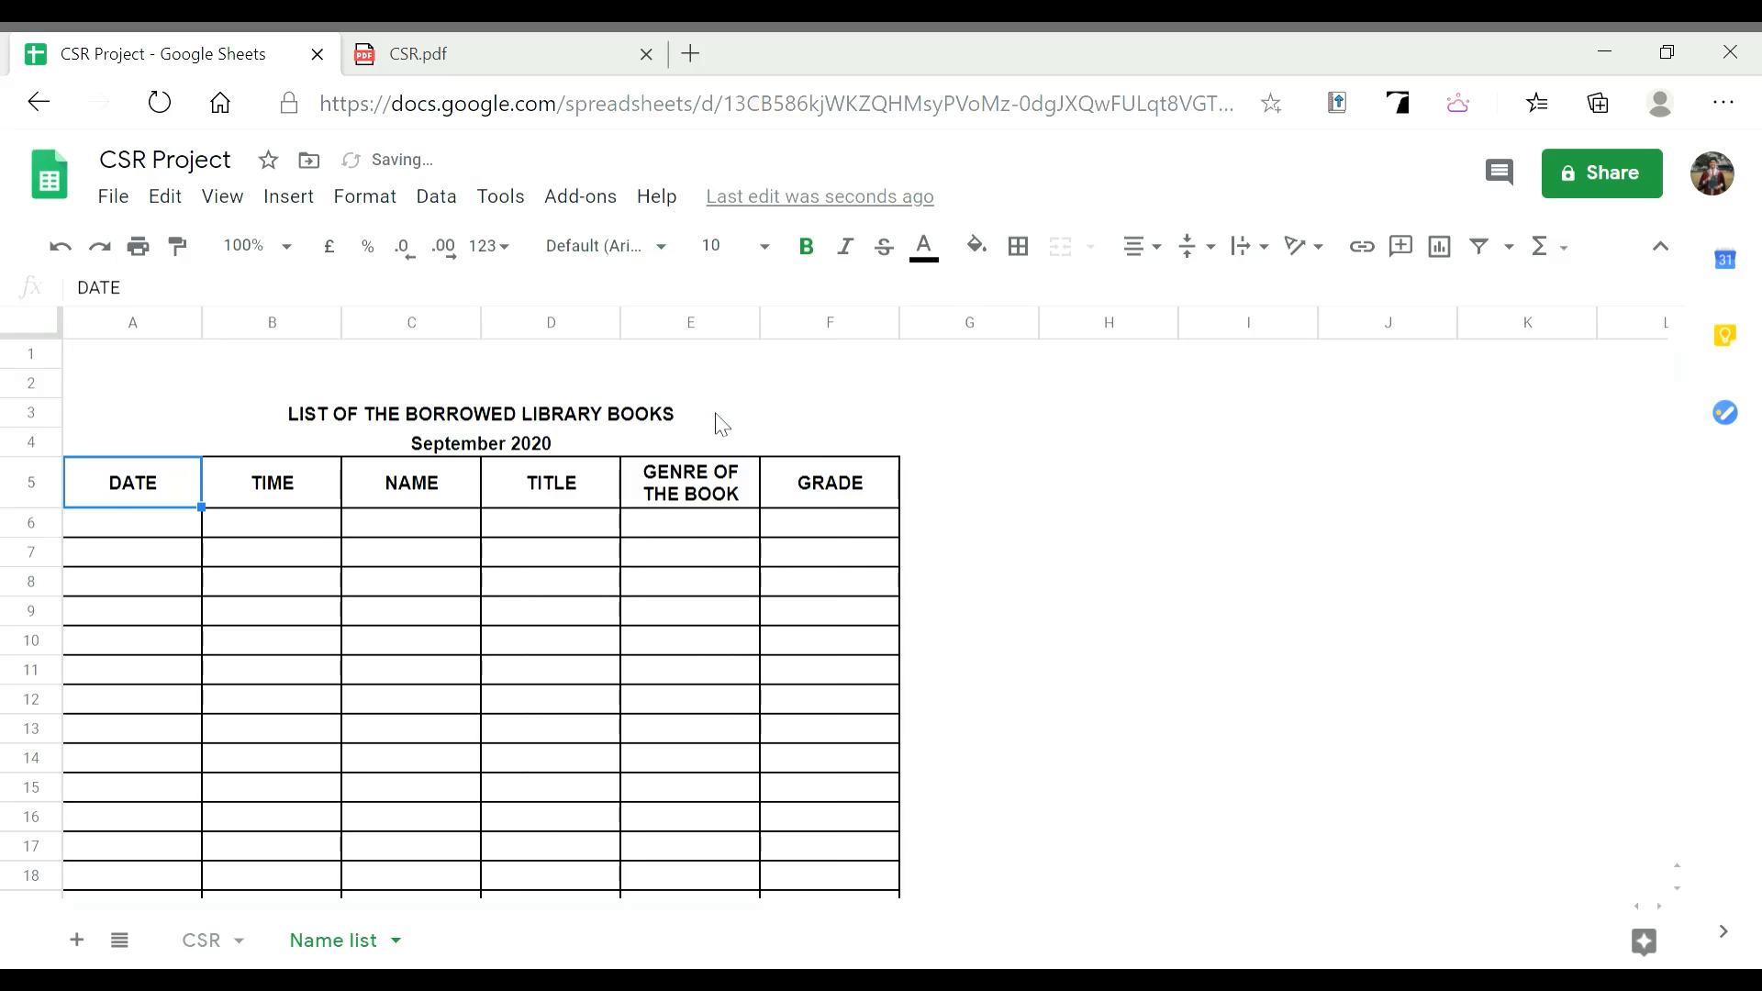
click(775, 261)
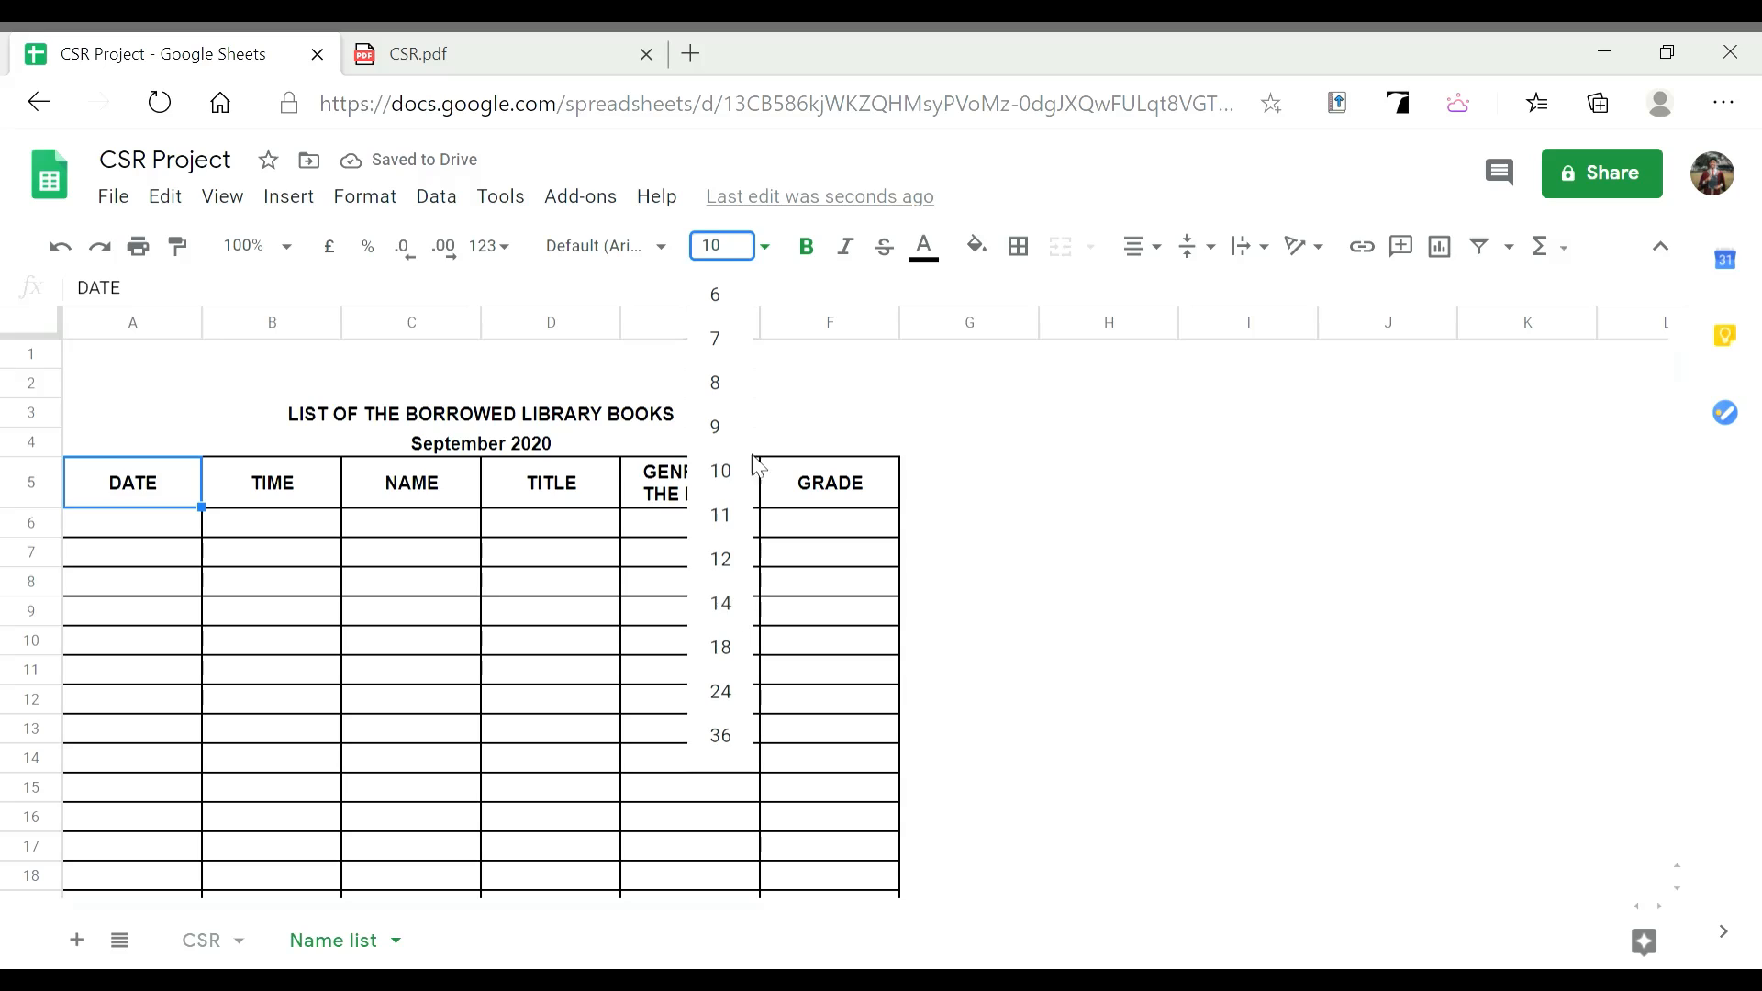
click(721, 603)
click(747, 261)
click(721, 647)
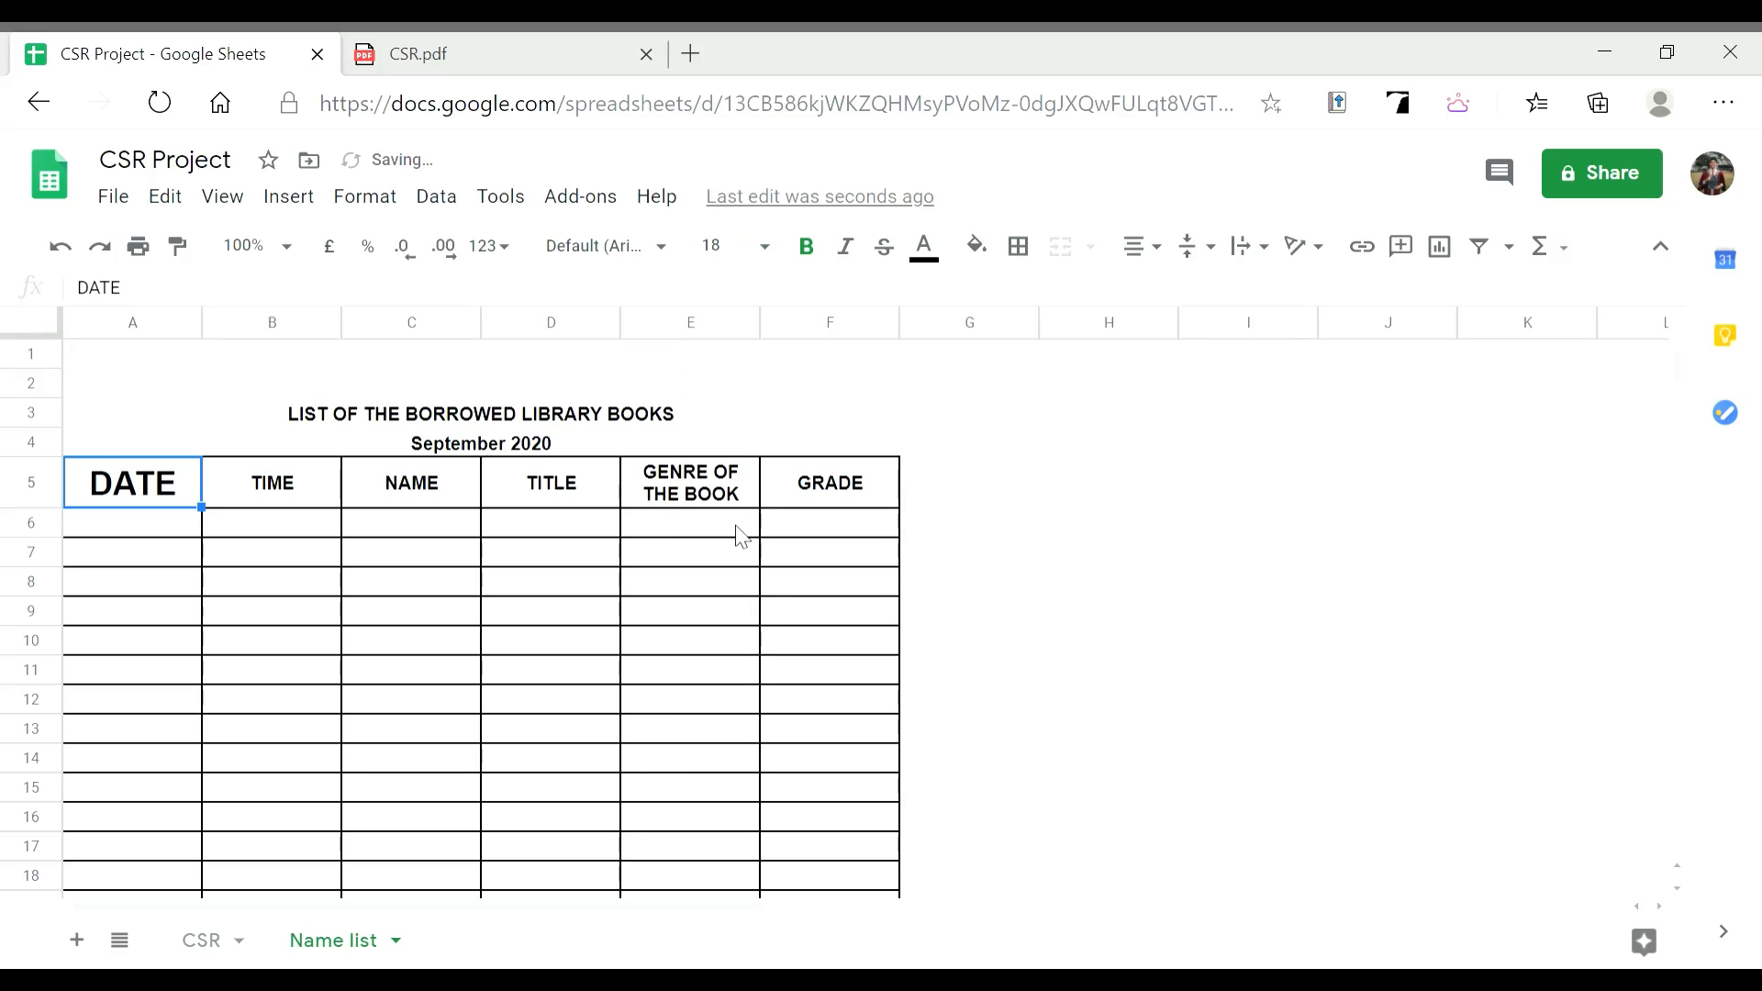
click(724, 259)
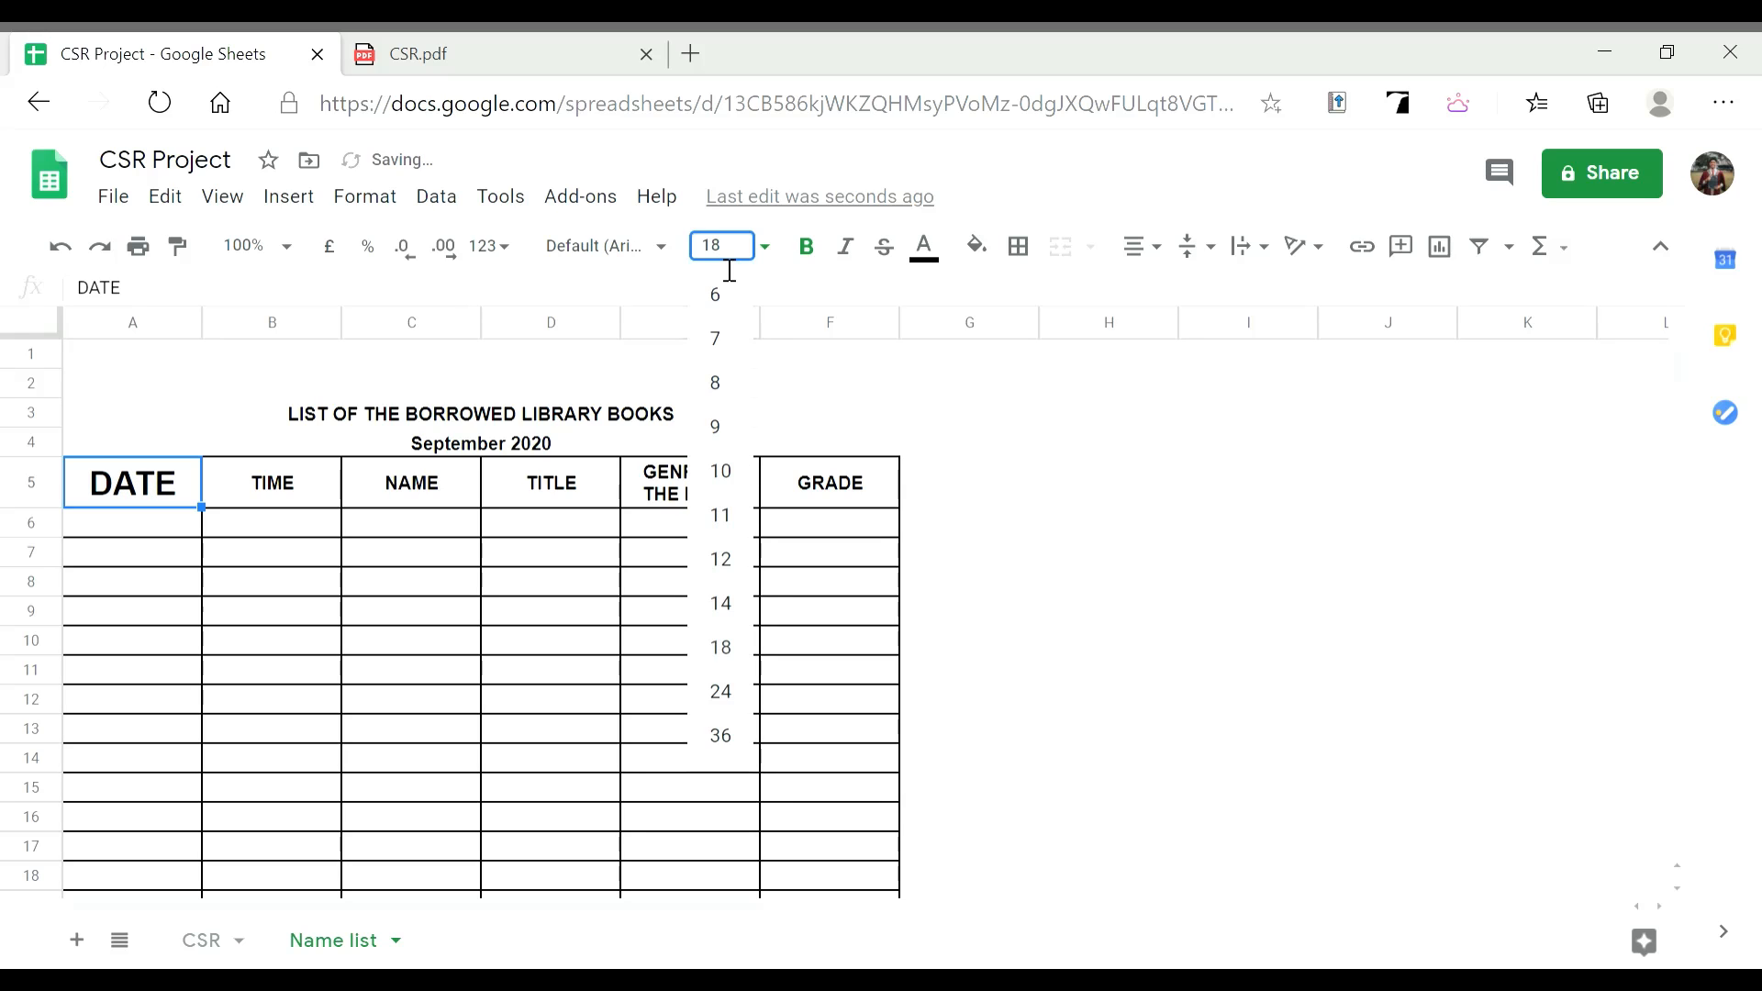
click(722, 473)
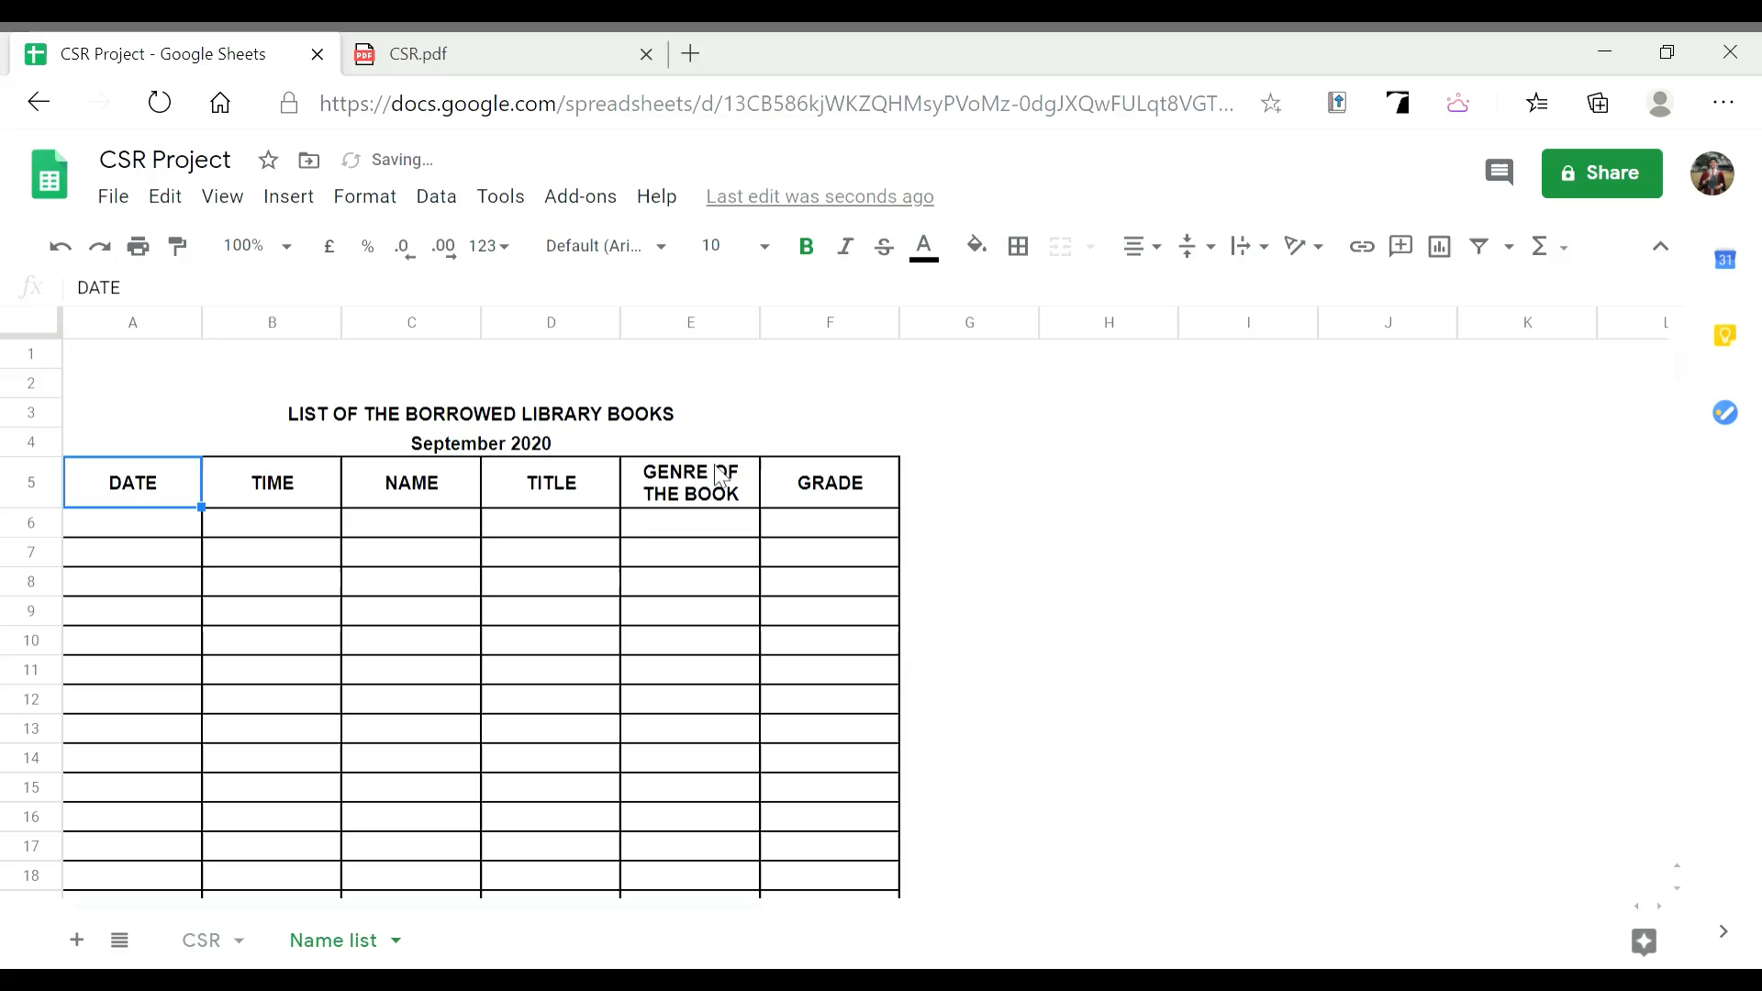
click(428, 505)
click(150, 495)
drag(150, 493, 817, 491)
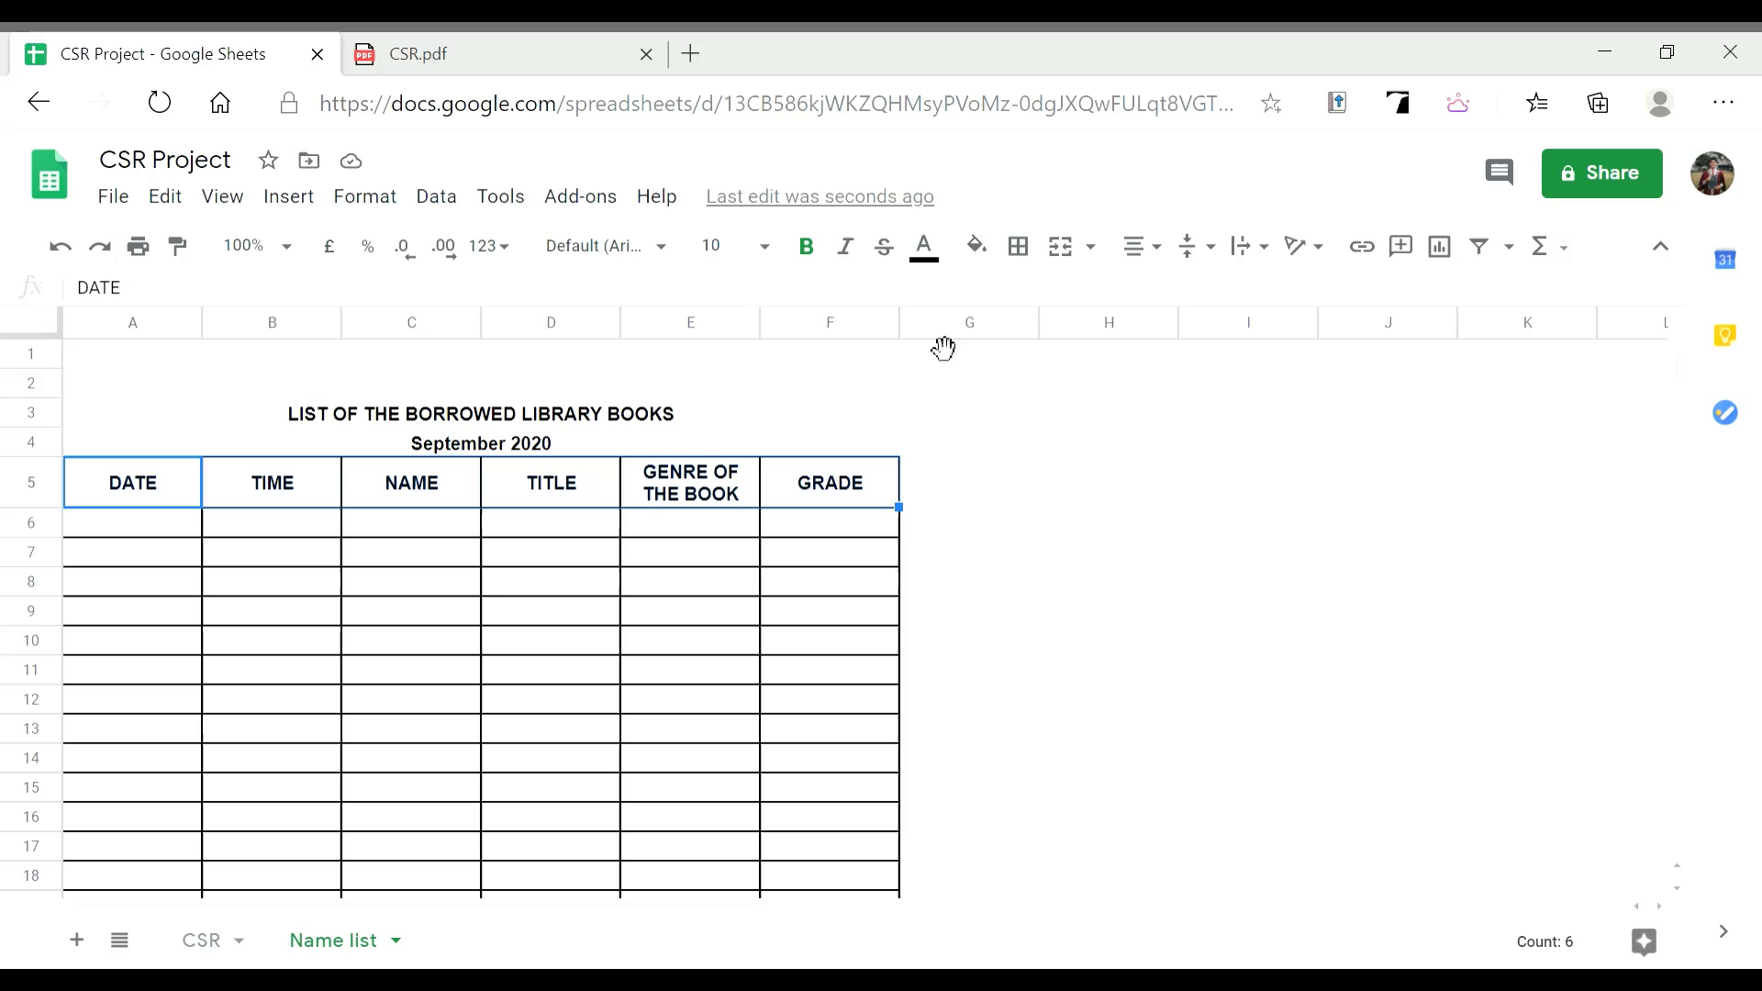
click(936, 254)
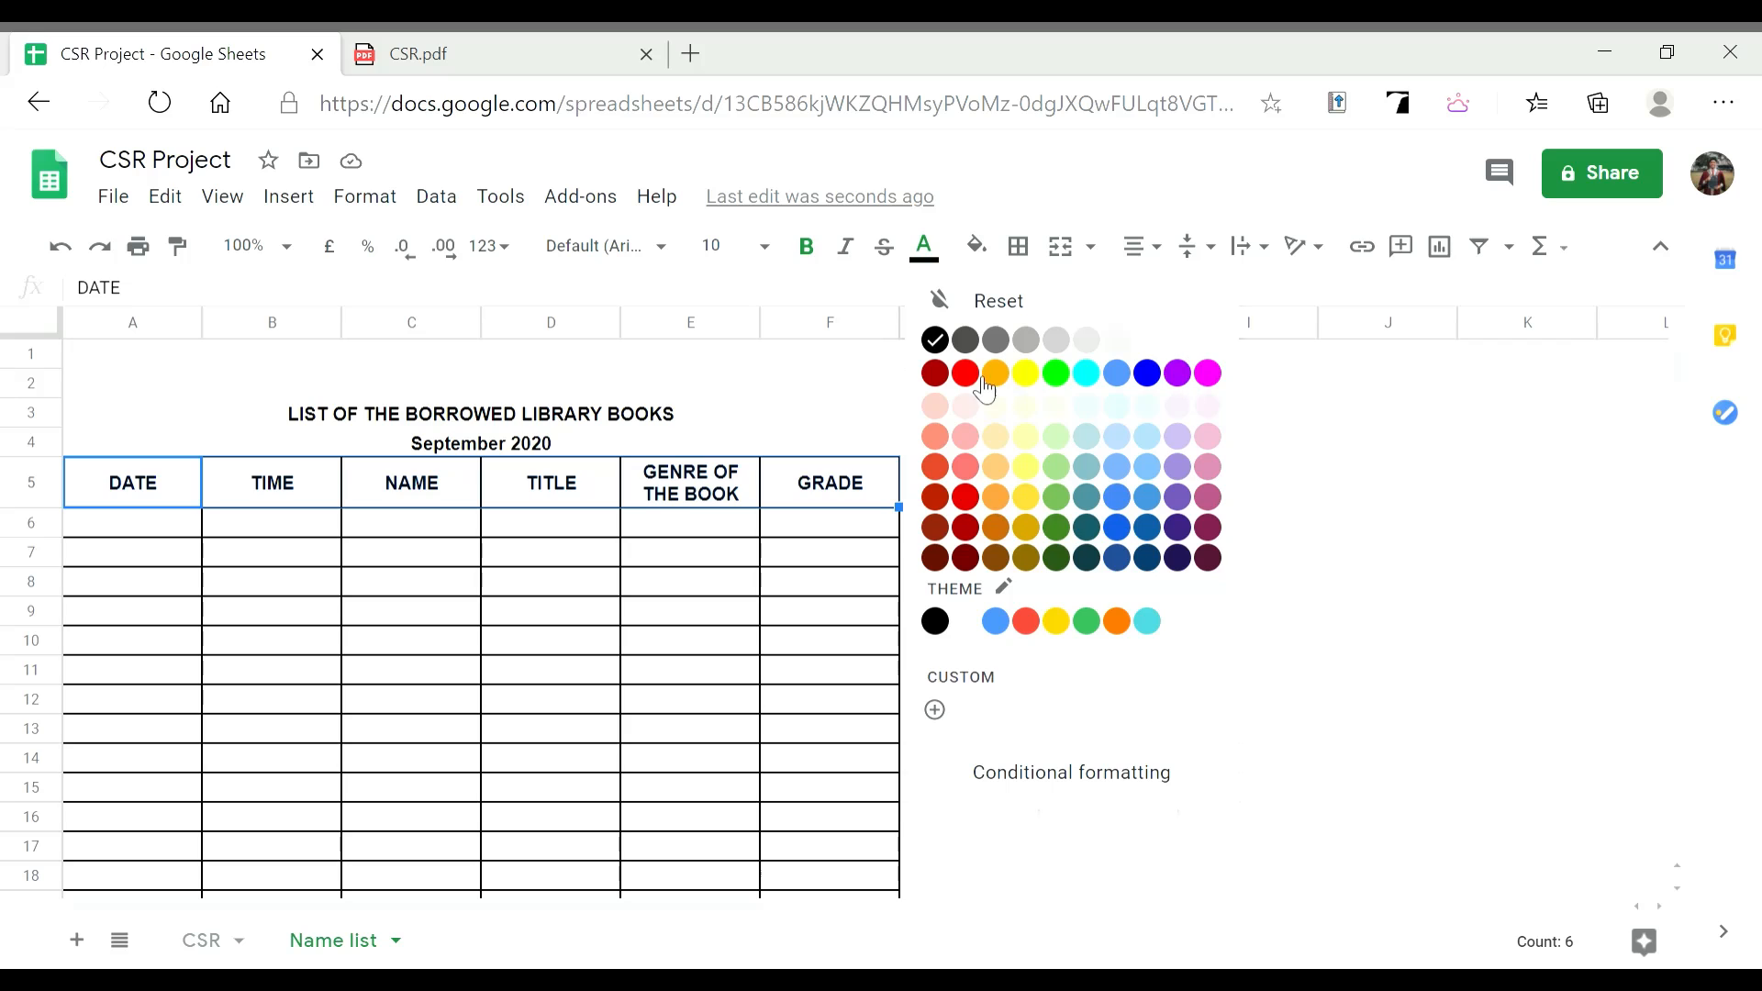
click(971, 375)
click(925, 246)
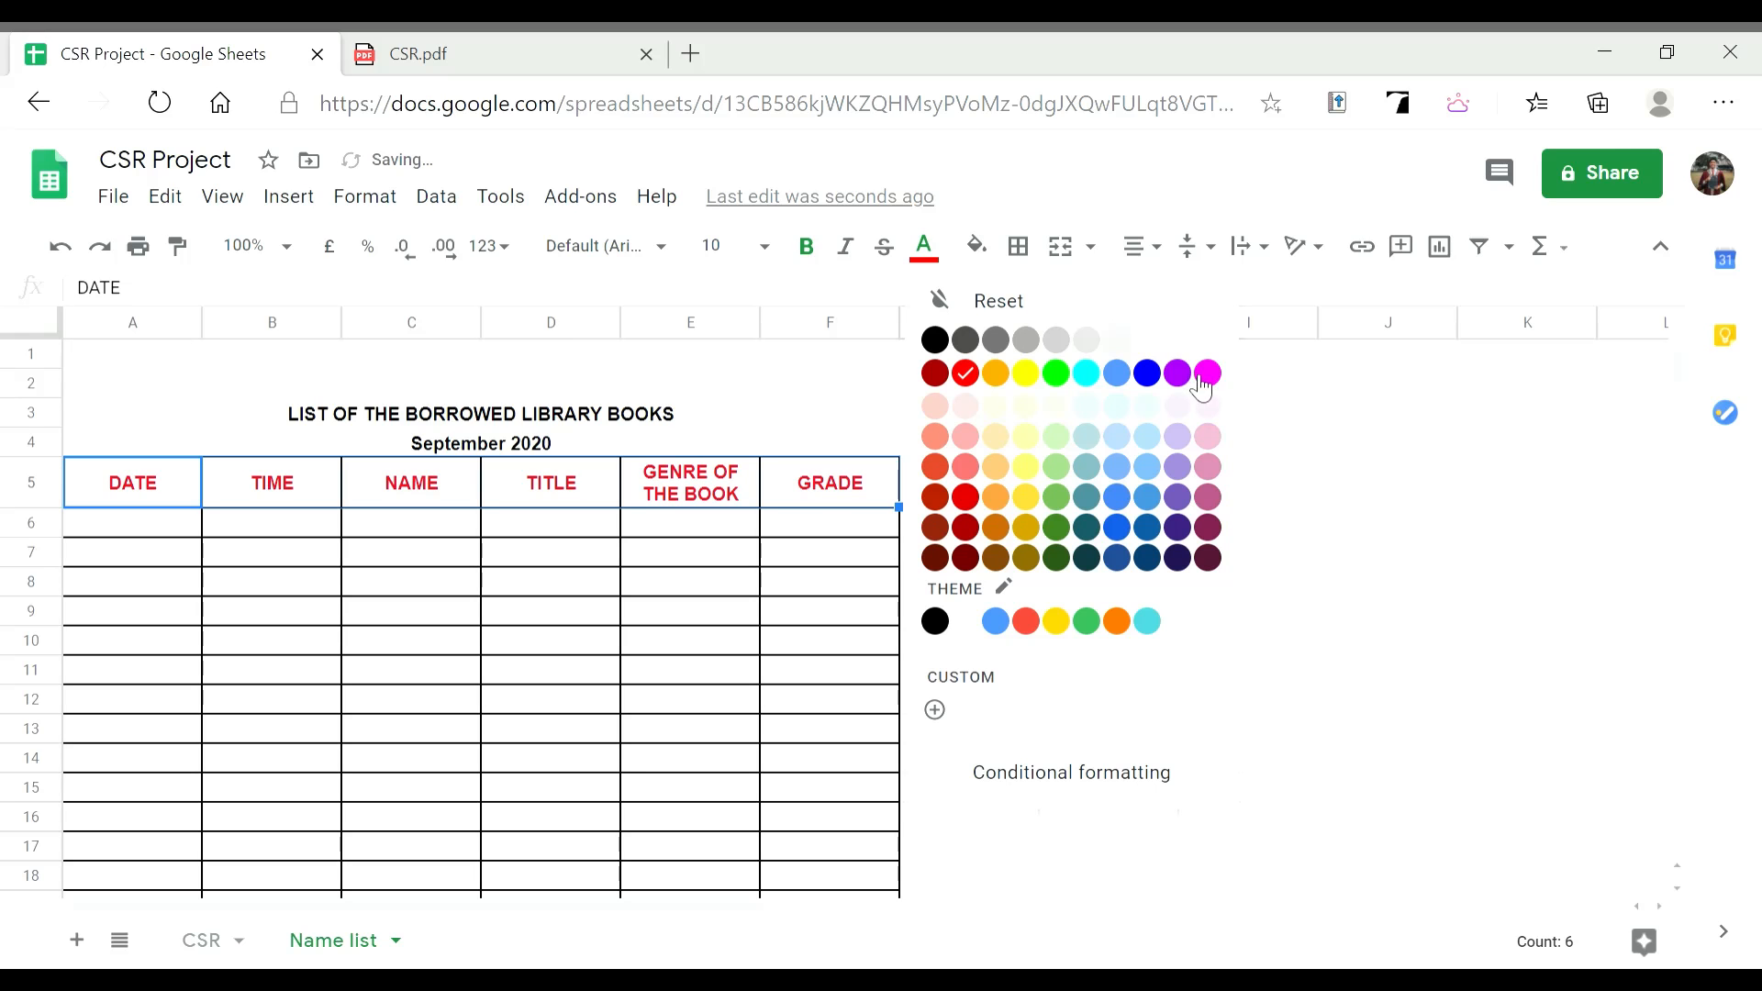
click(1208, 373)
click(924, 247)
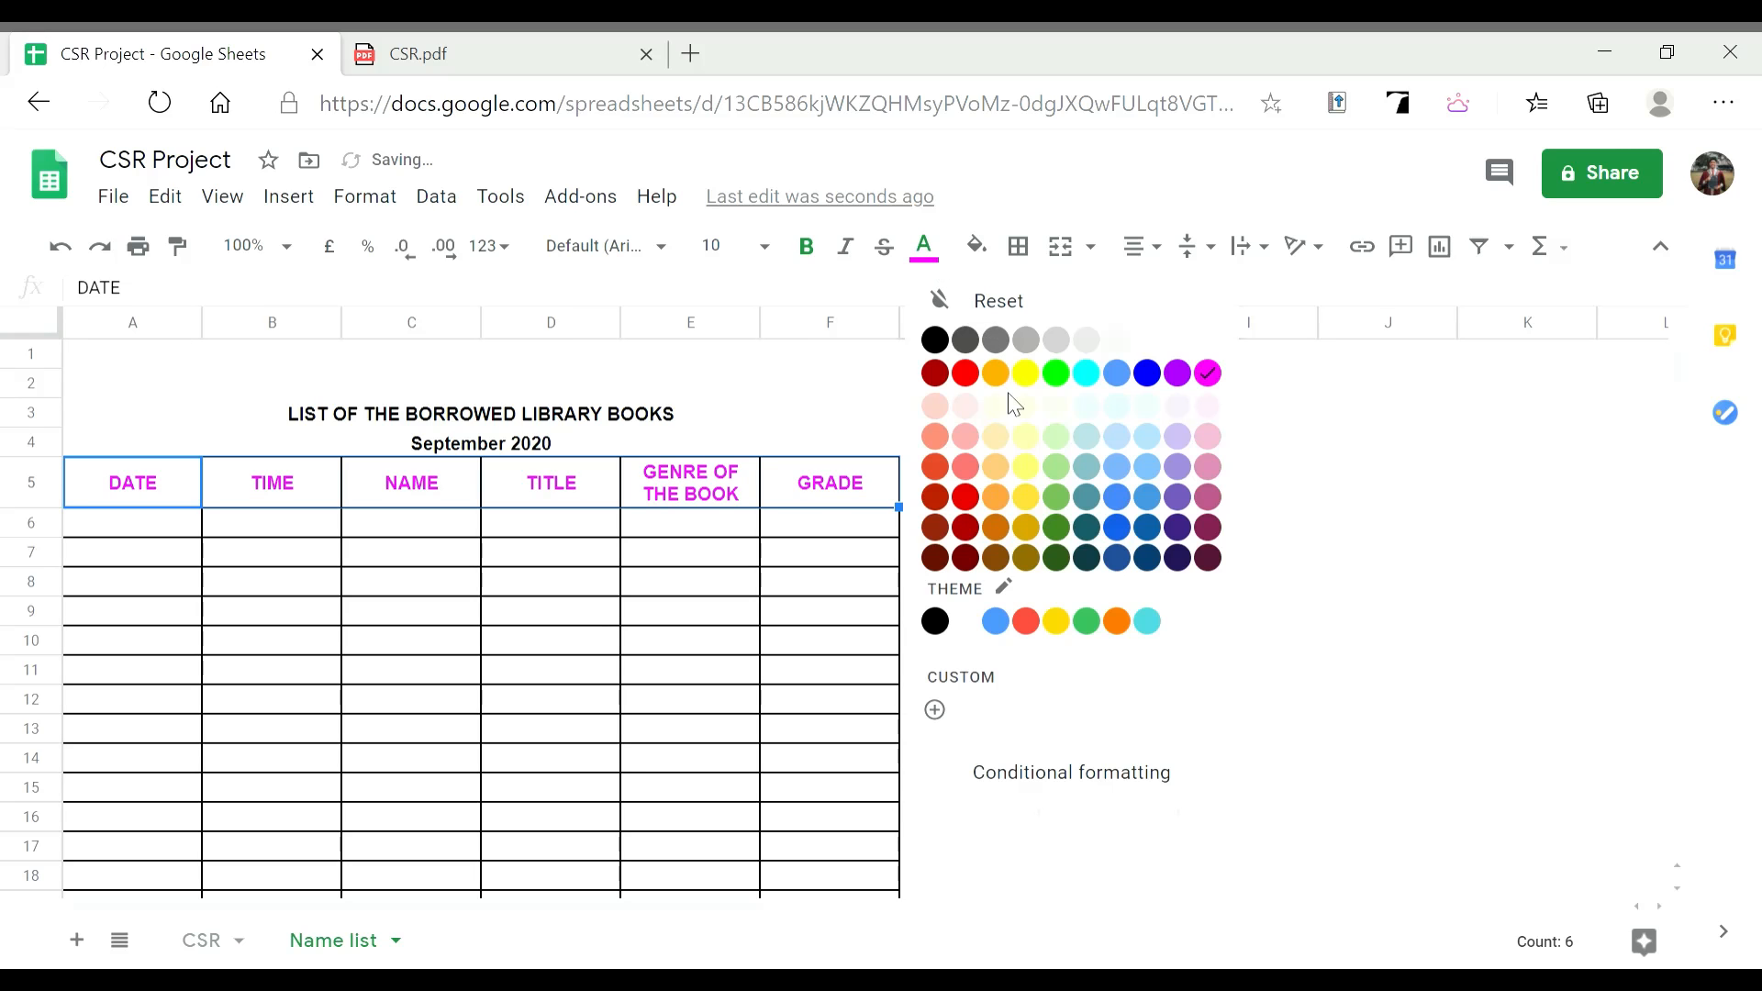
click(1026, 373)
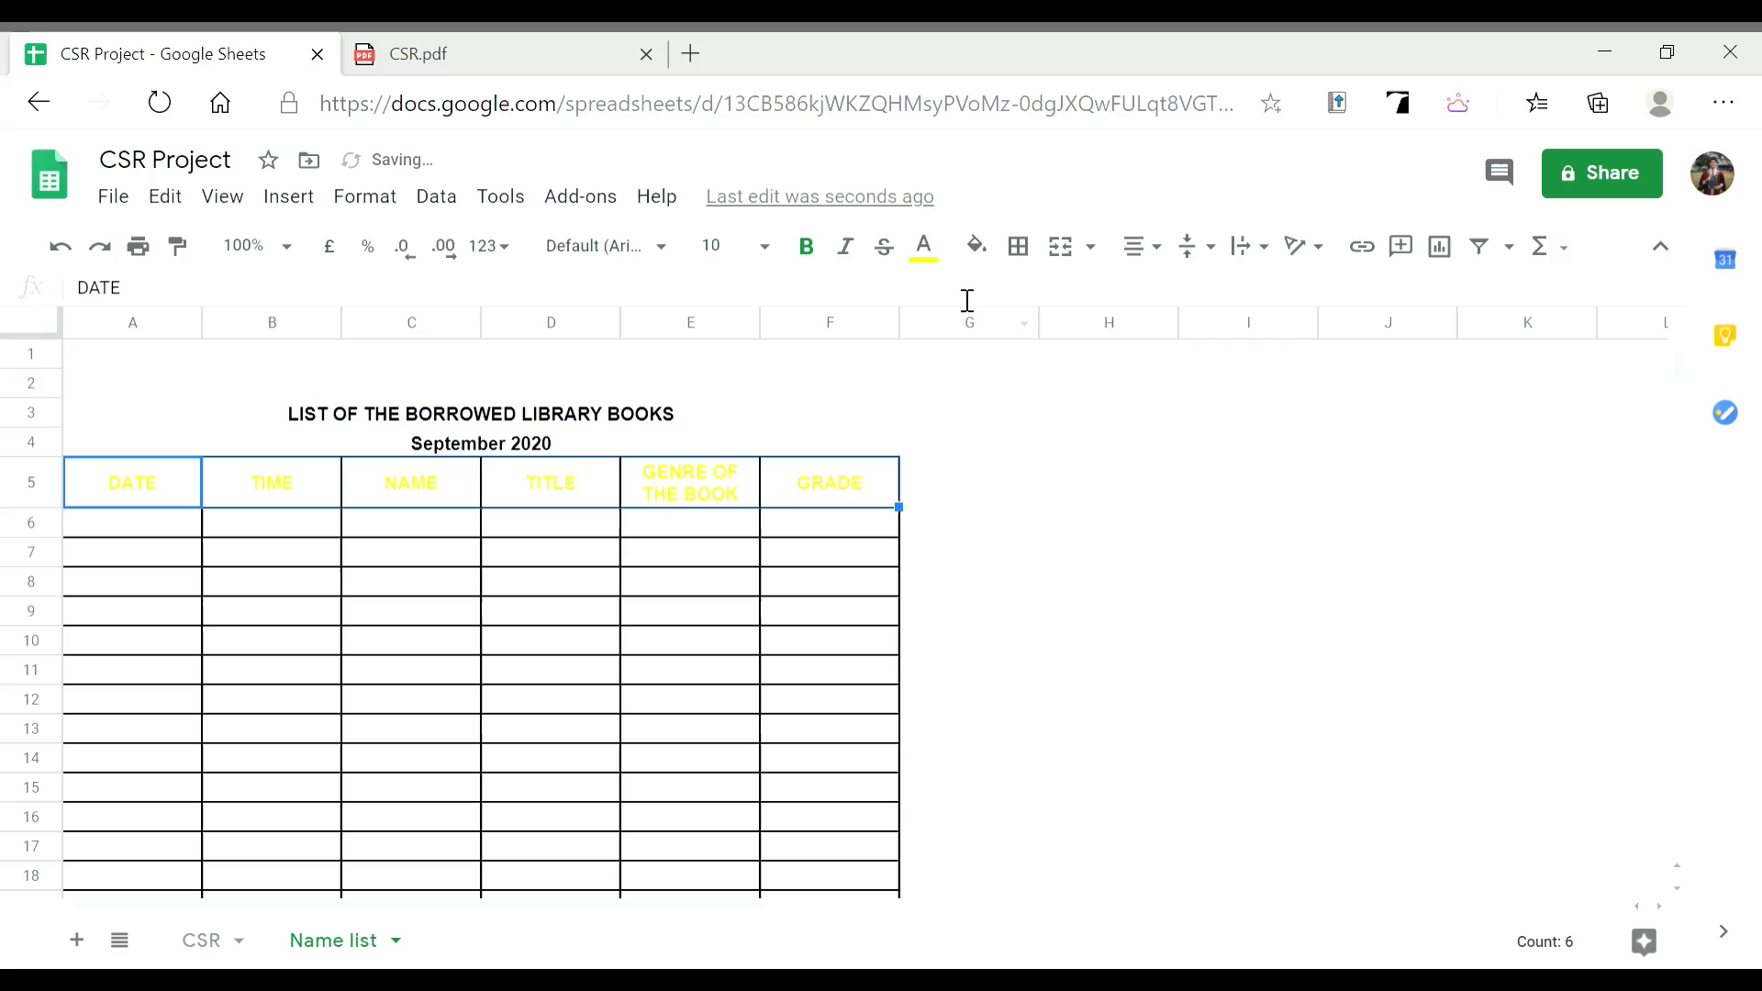
click(925, 246)
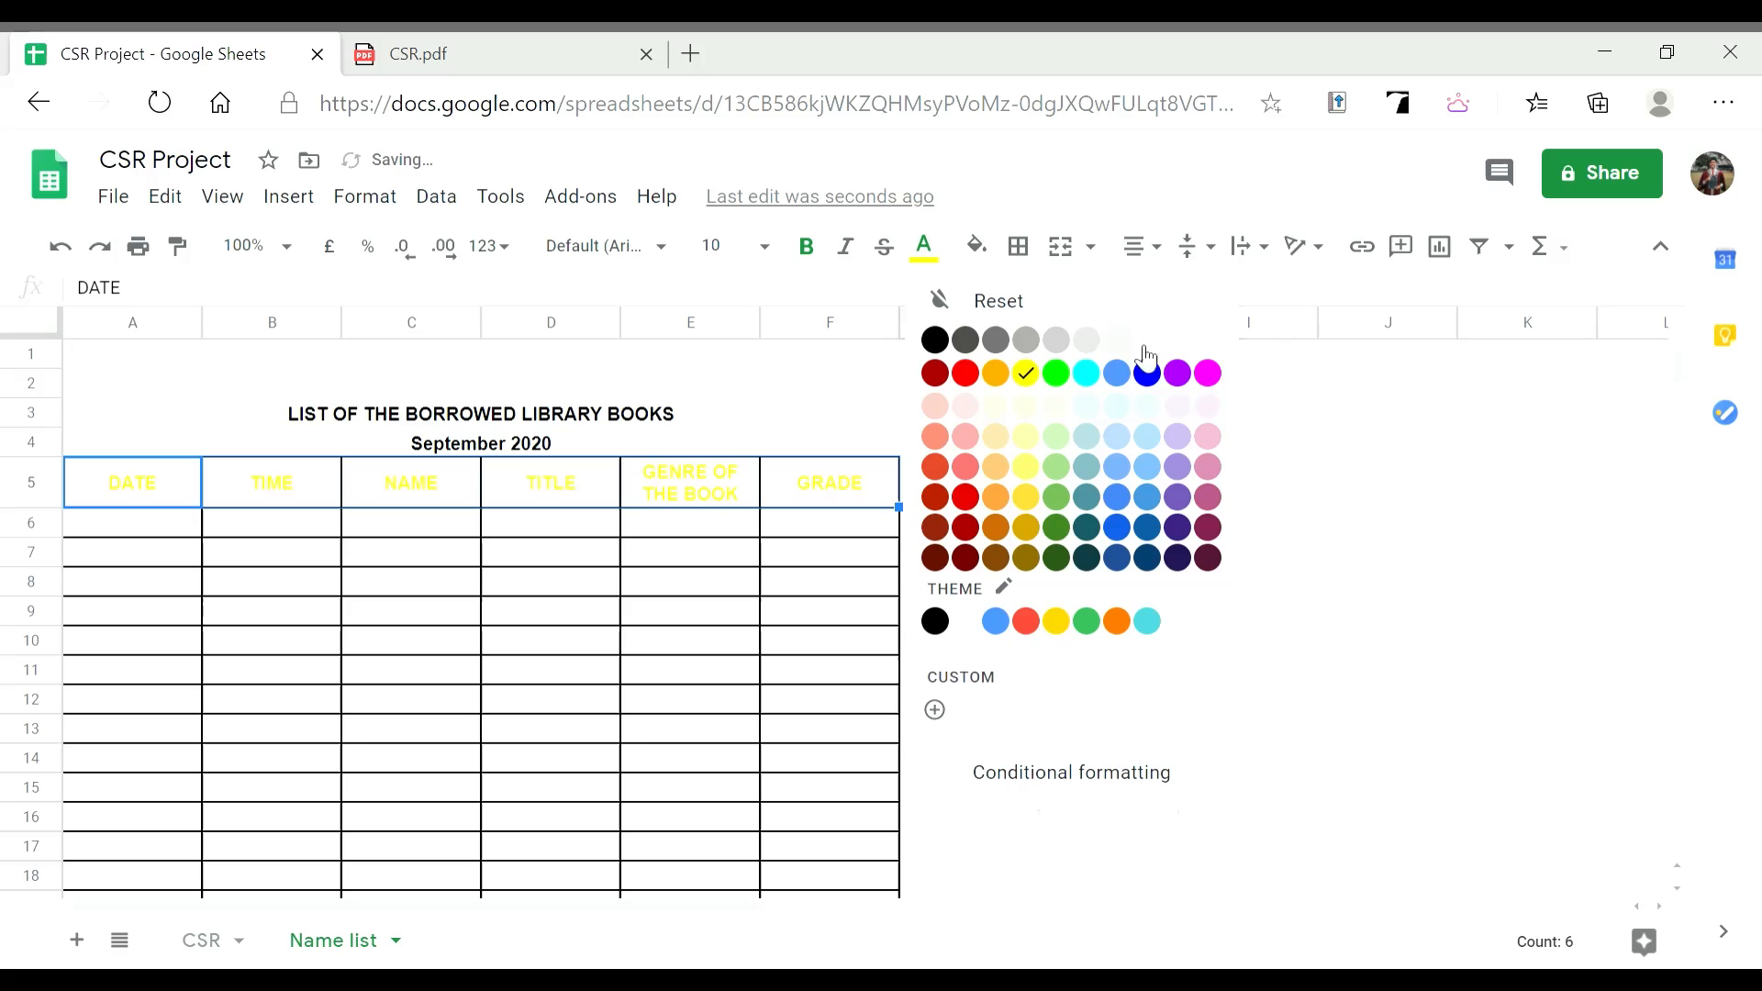
click(943, 345)
click(932, 488)
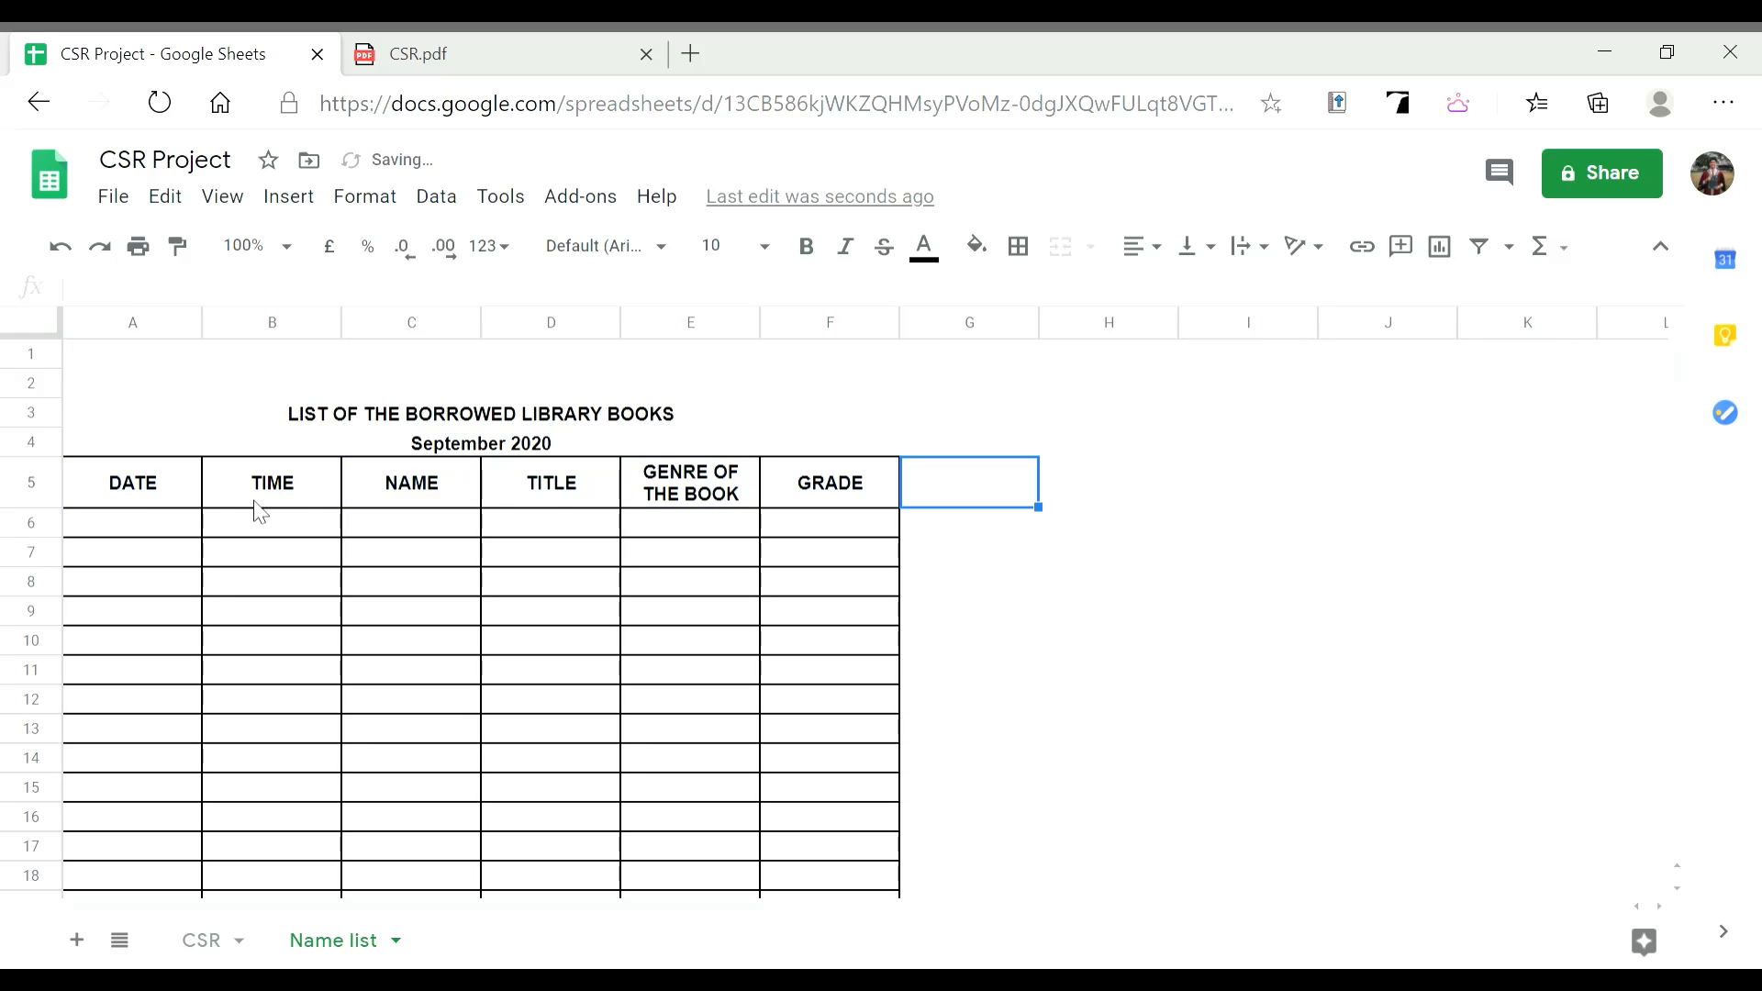
click(142, 490)
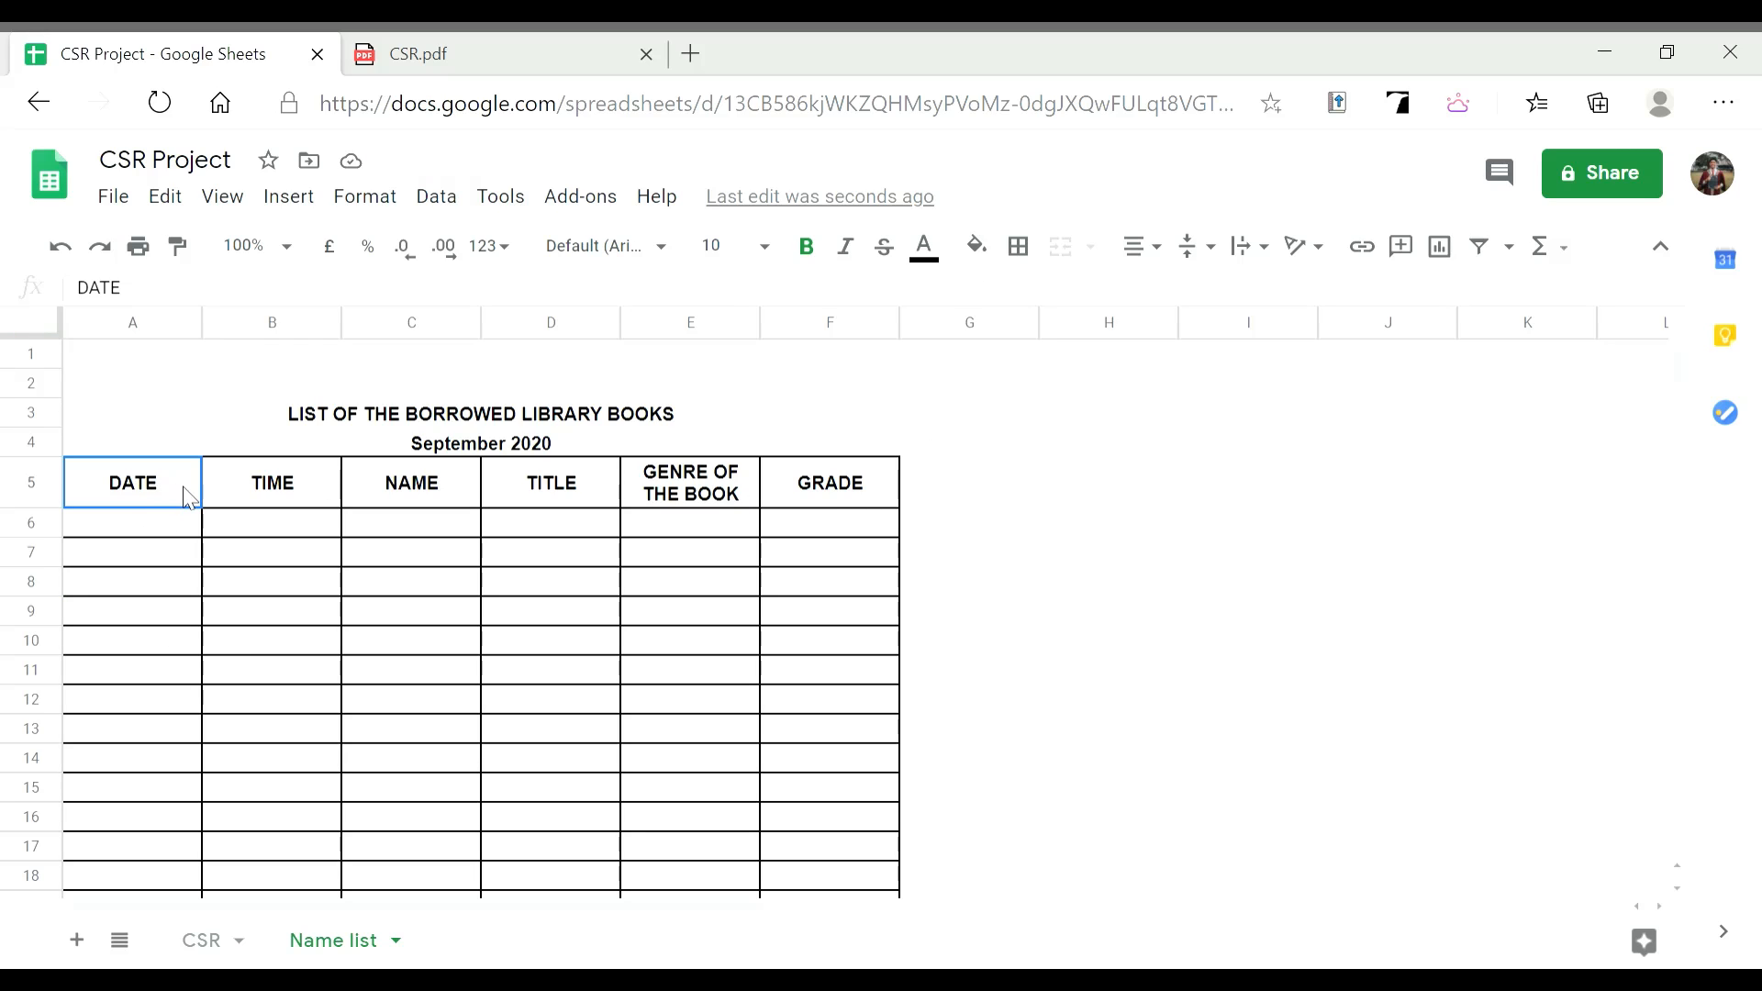
Fill the header row with bright red, then reset its fill colour to white
mouse_move(238, 505)
mouse_down()
mouse_move(548, 473)
mouse_move(799, 495)
mouse_up()
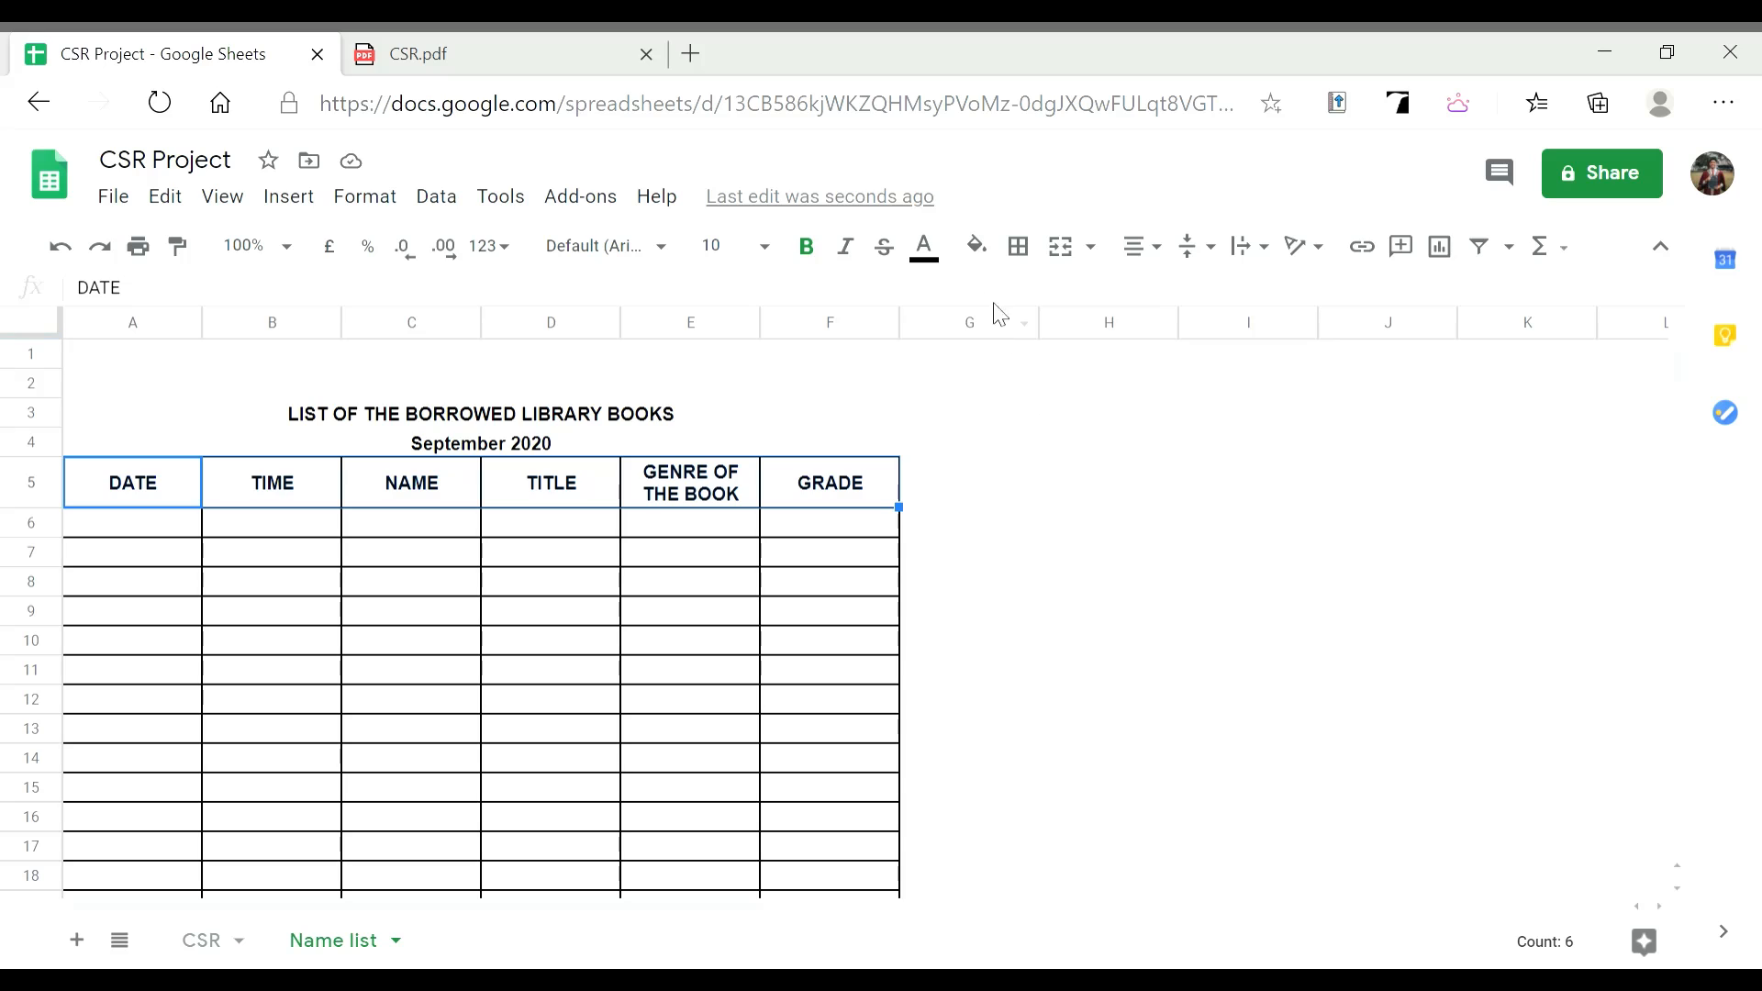
click(999, 256)
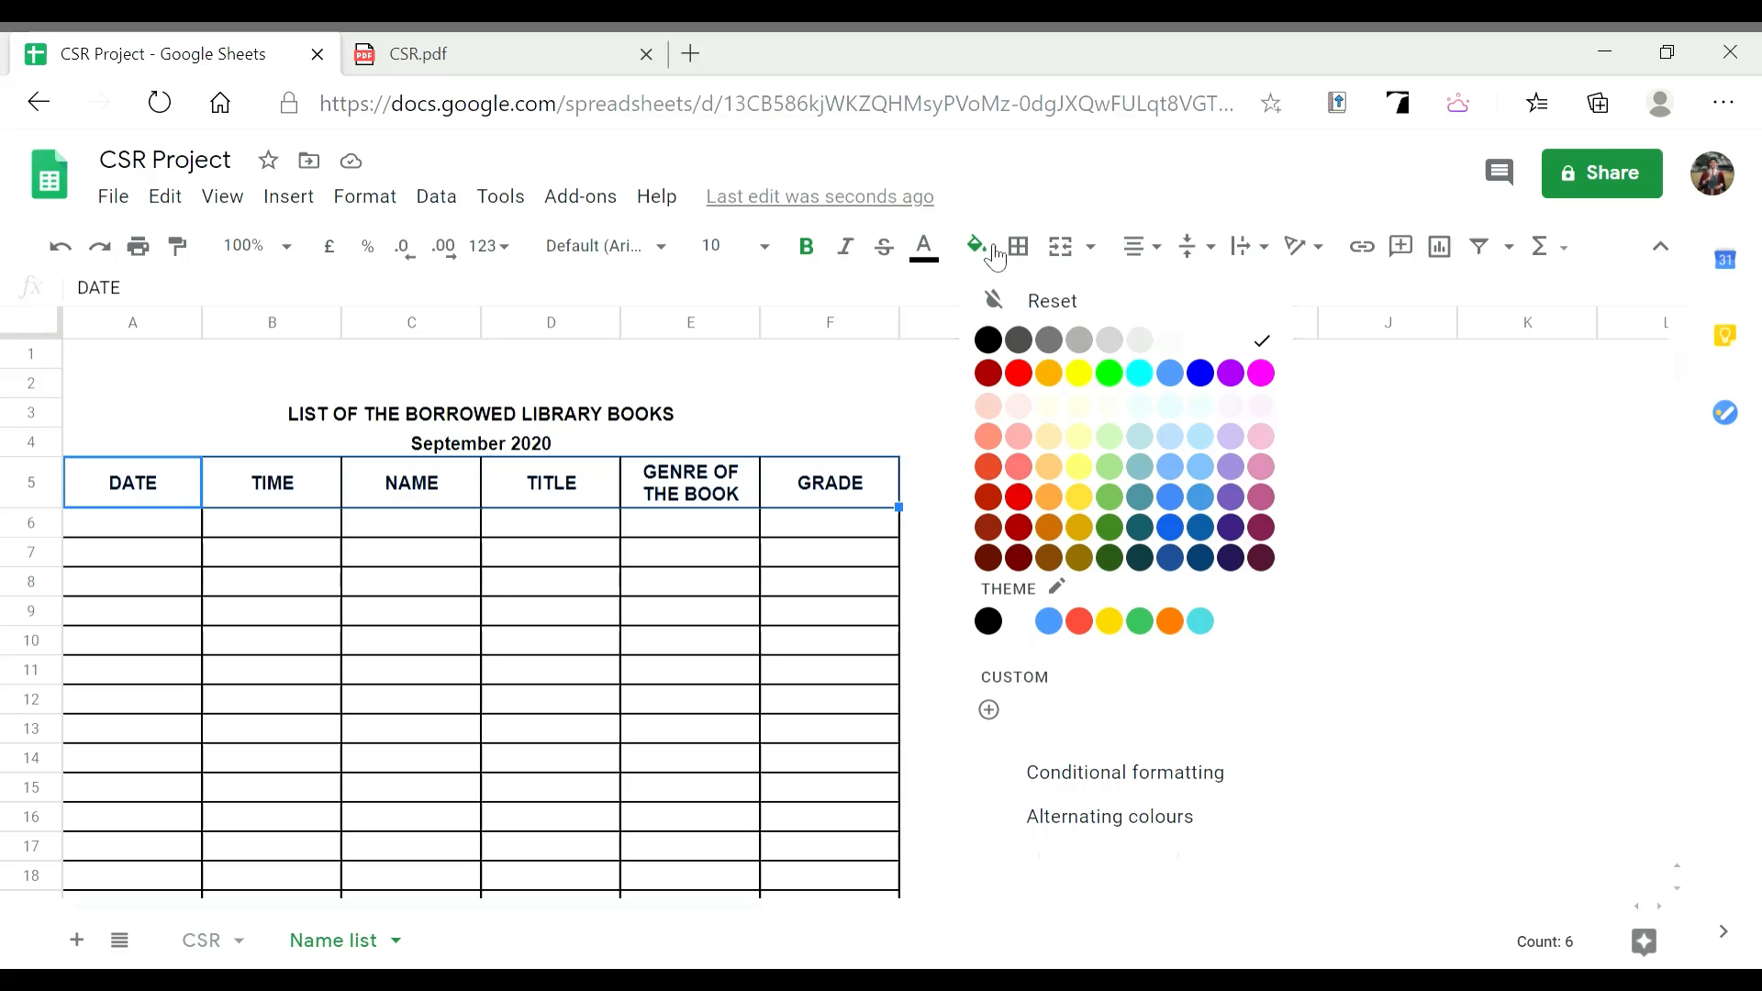
click(1019, 372)
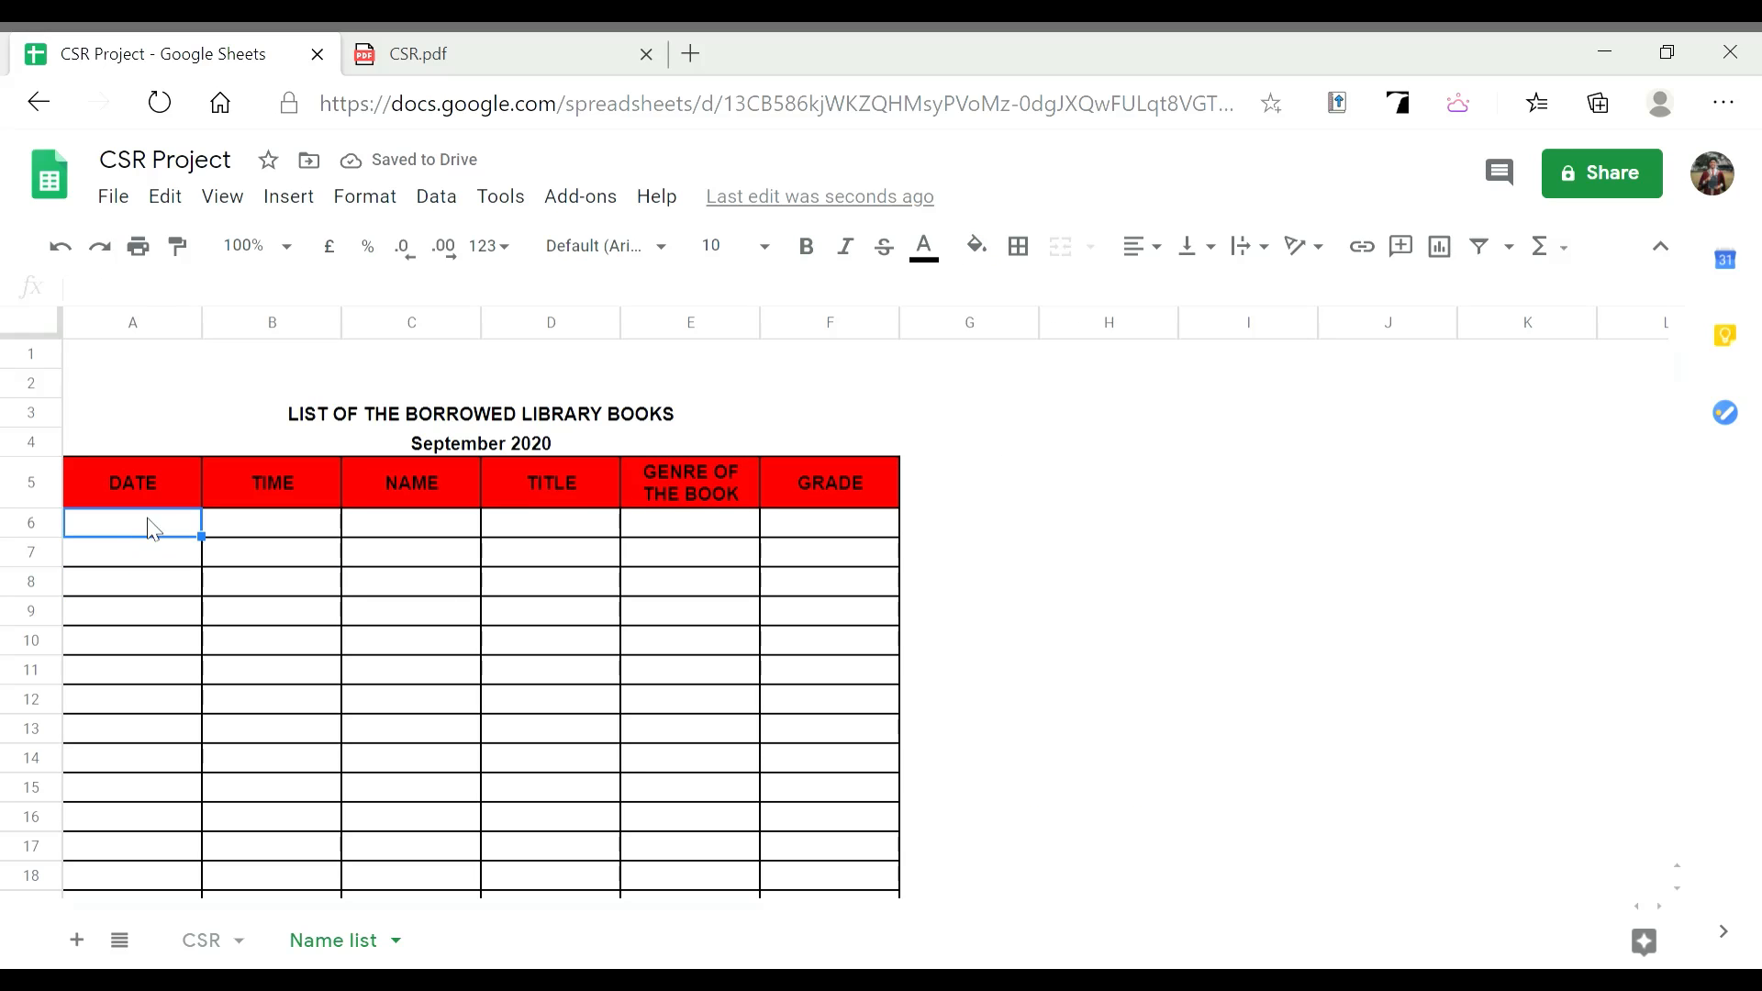
click(163, 501)
drag(164, 502, 387, 489)
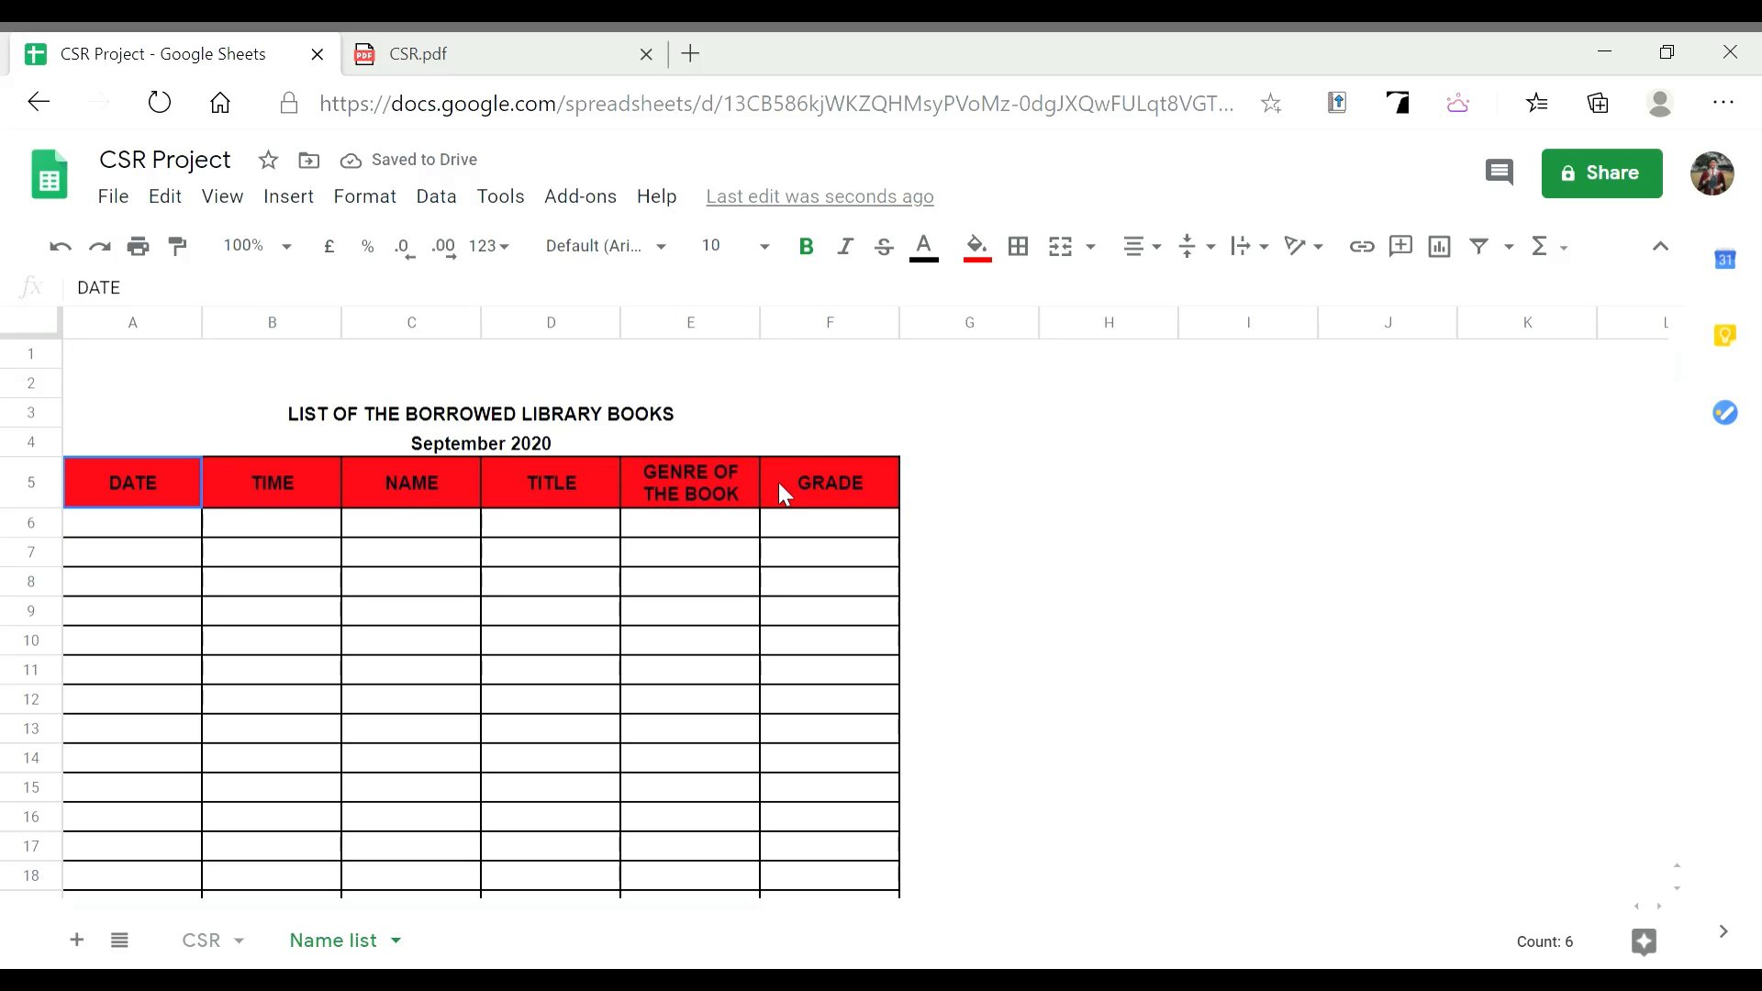
click(977, 246)
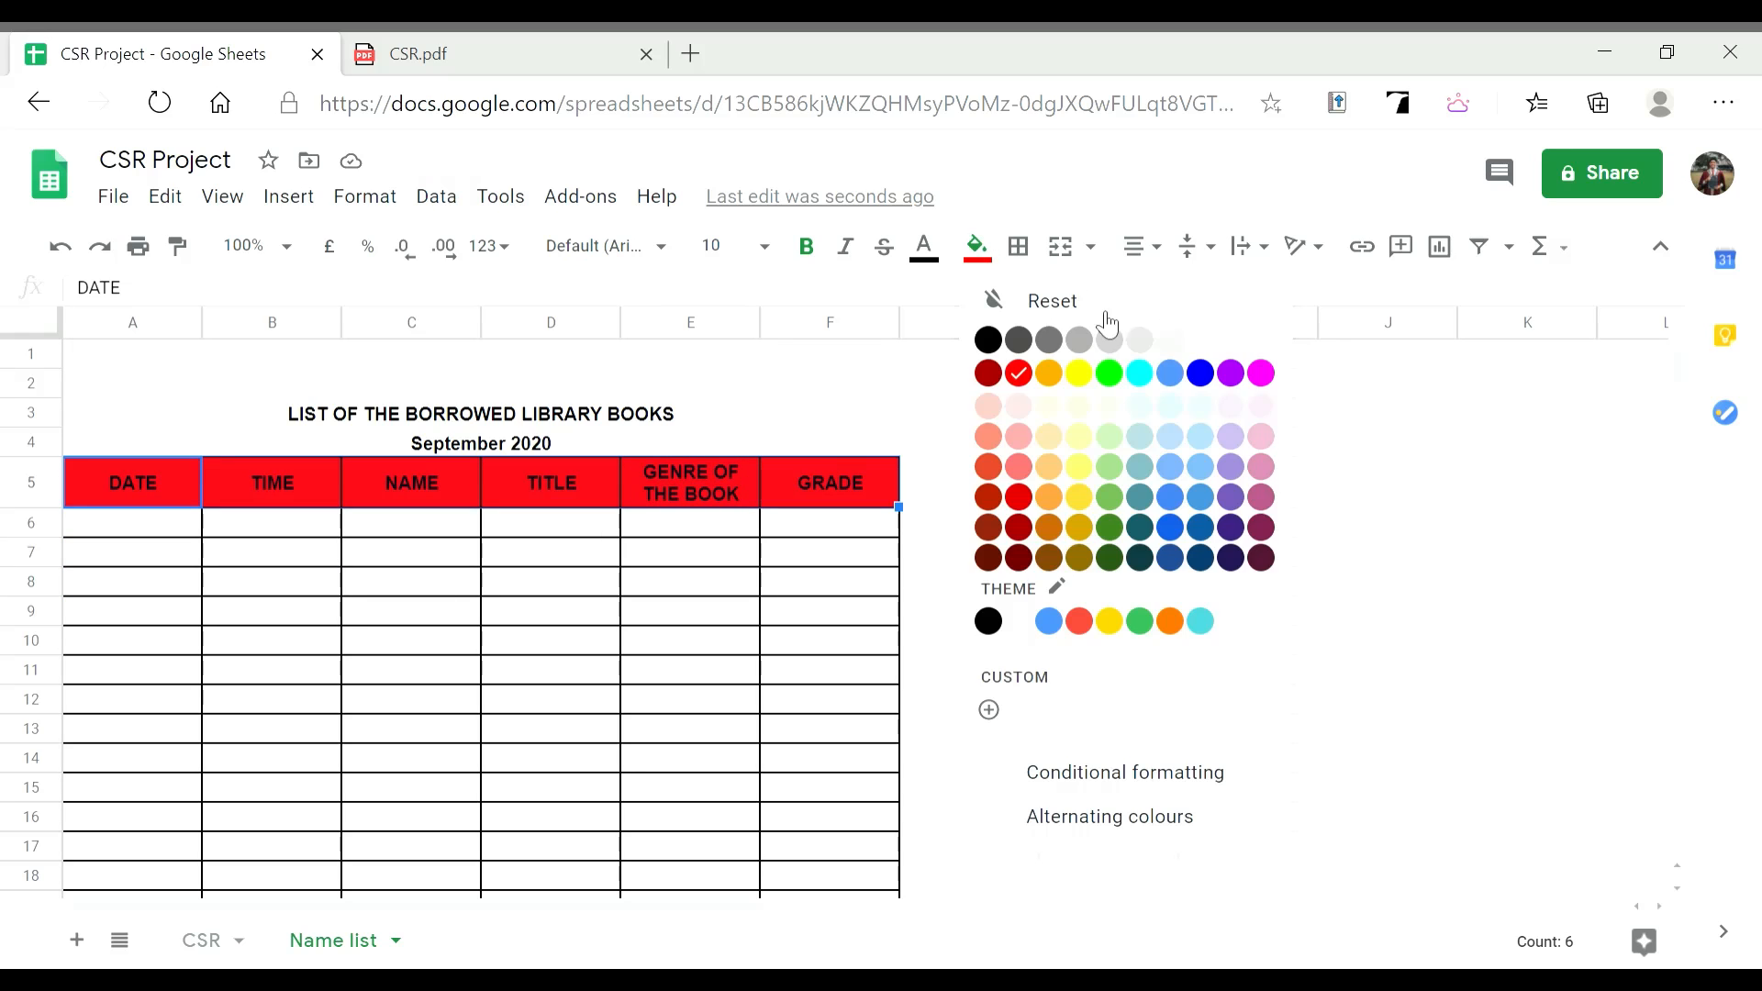
click(1262, 341)
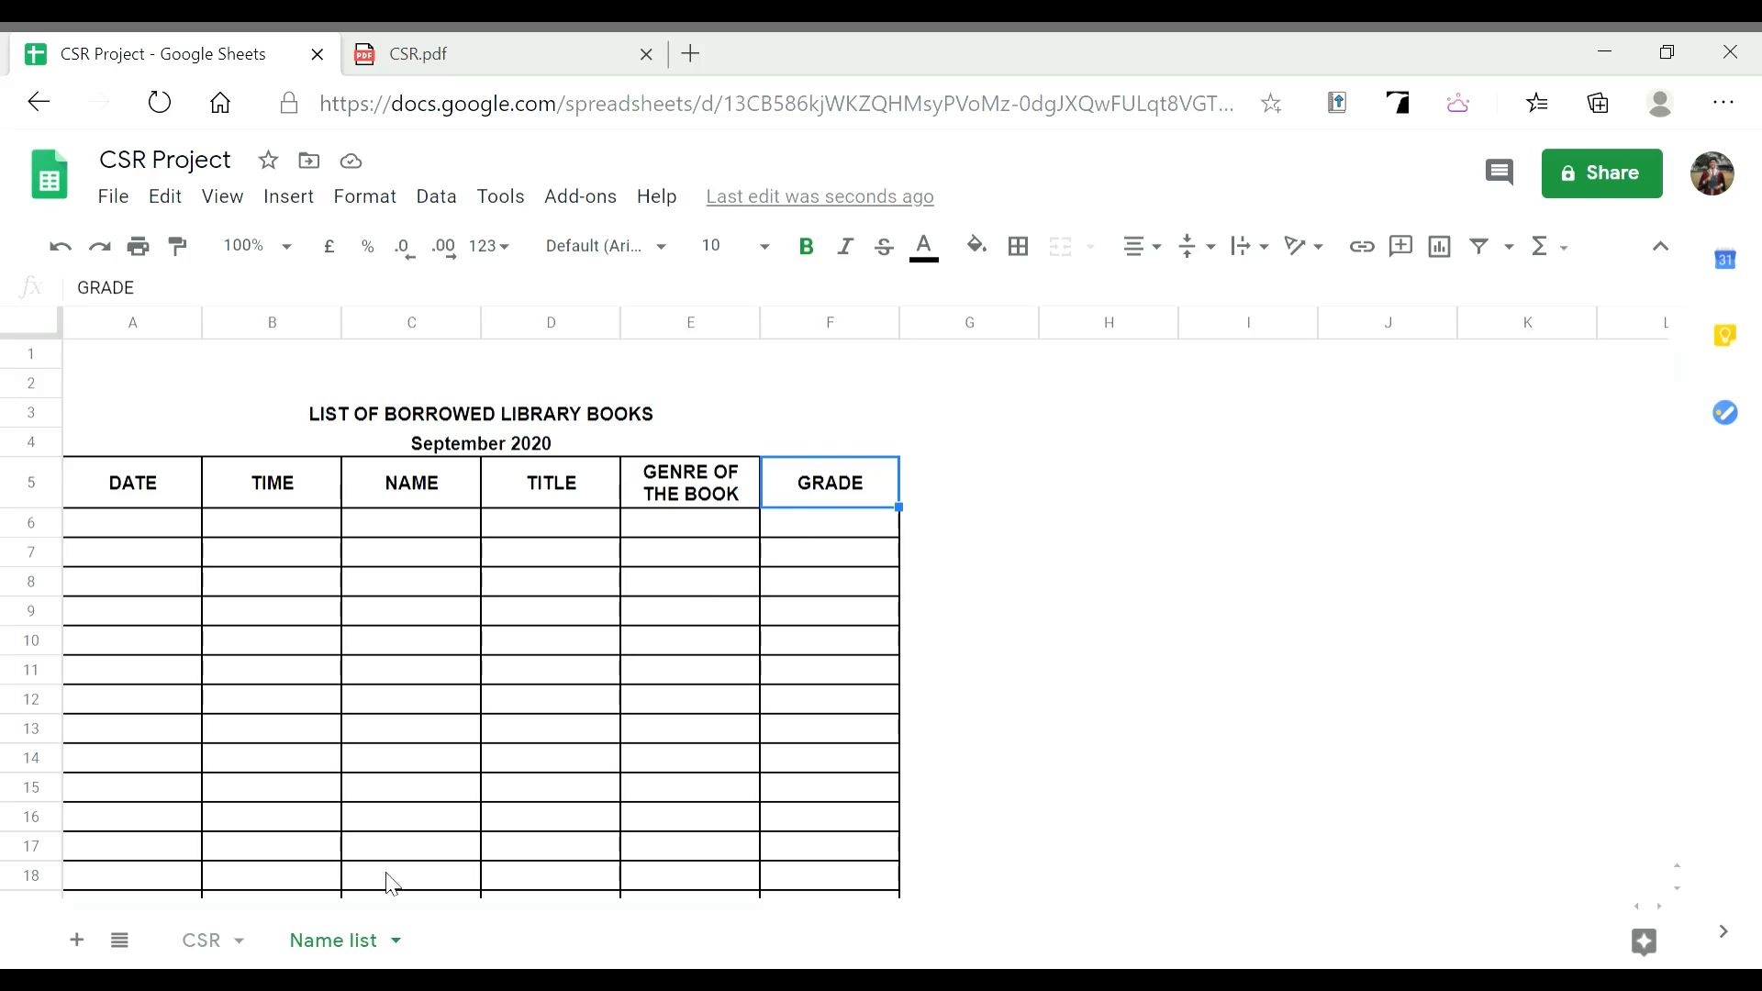
Insert an empty column before the GRADE column
right_click(864, 497)
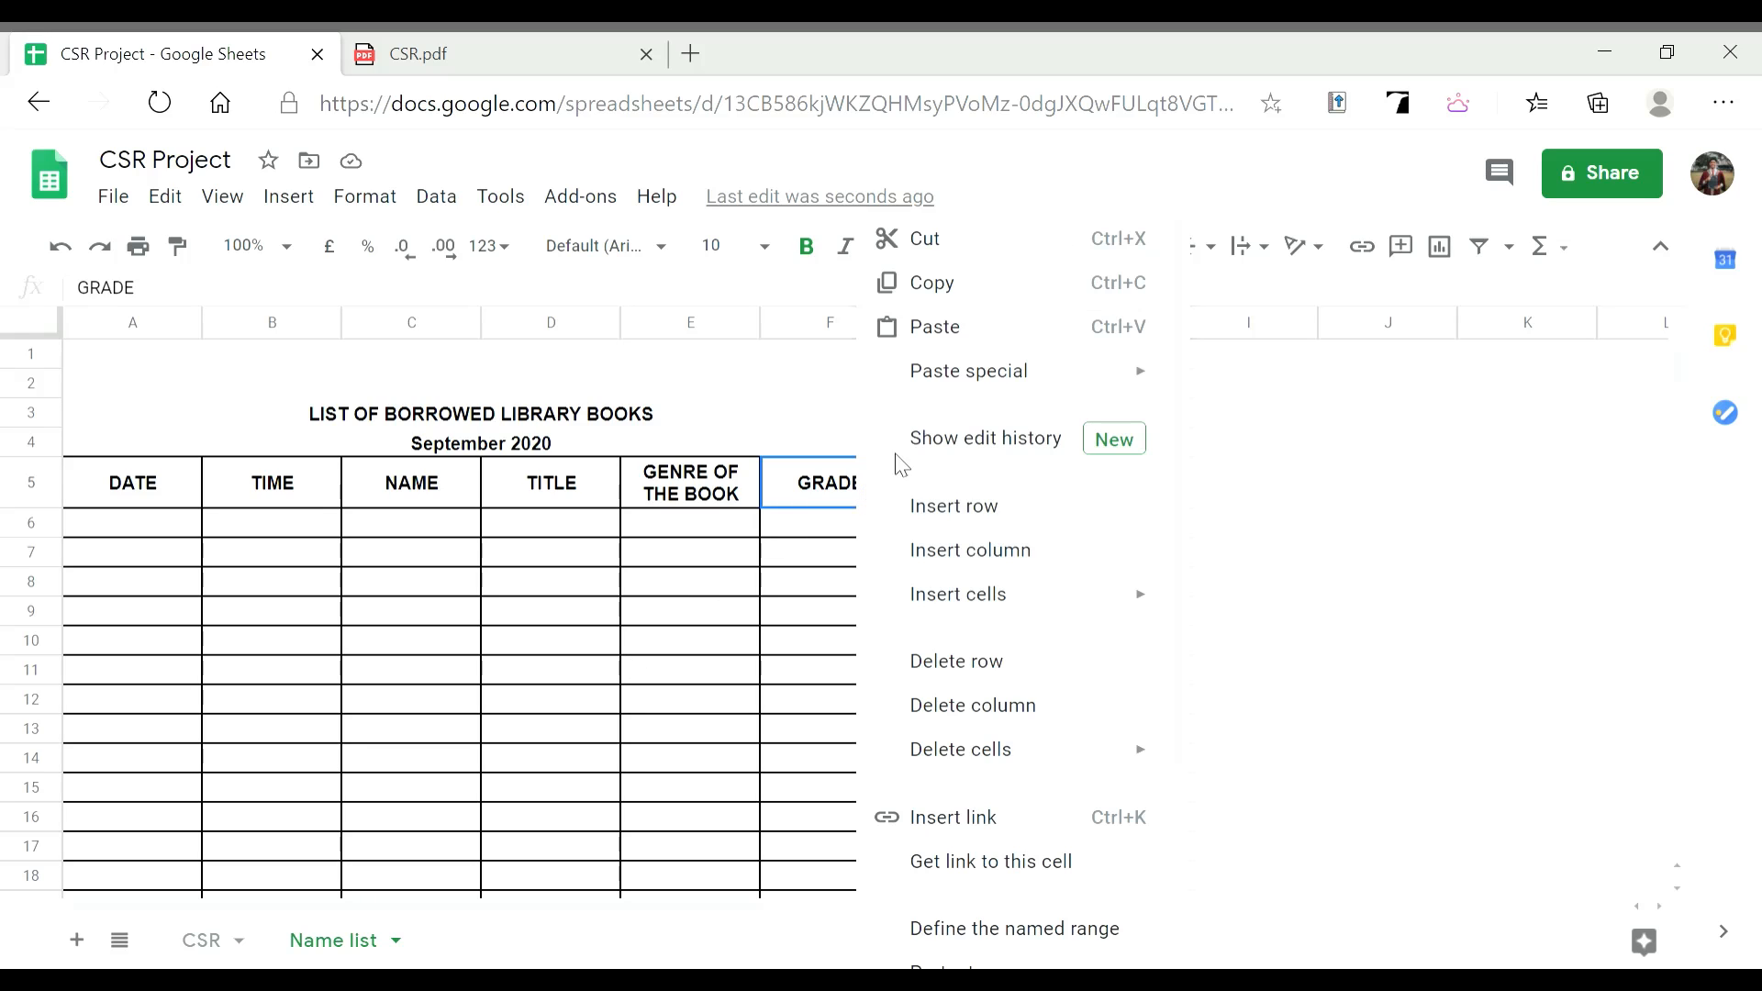
click(1033, 554)
scroll(820, 486, down, 3)
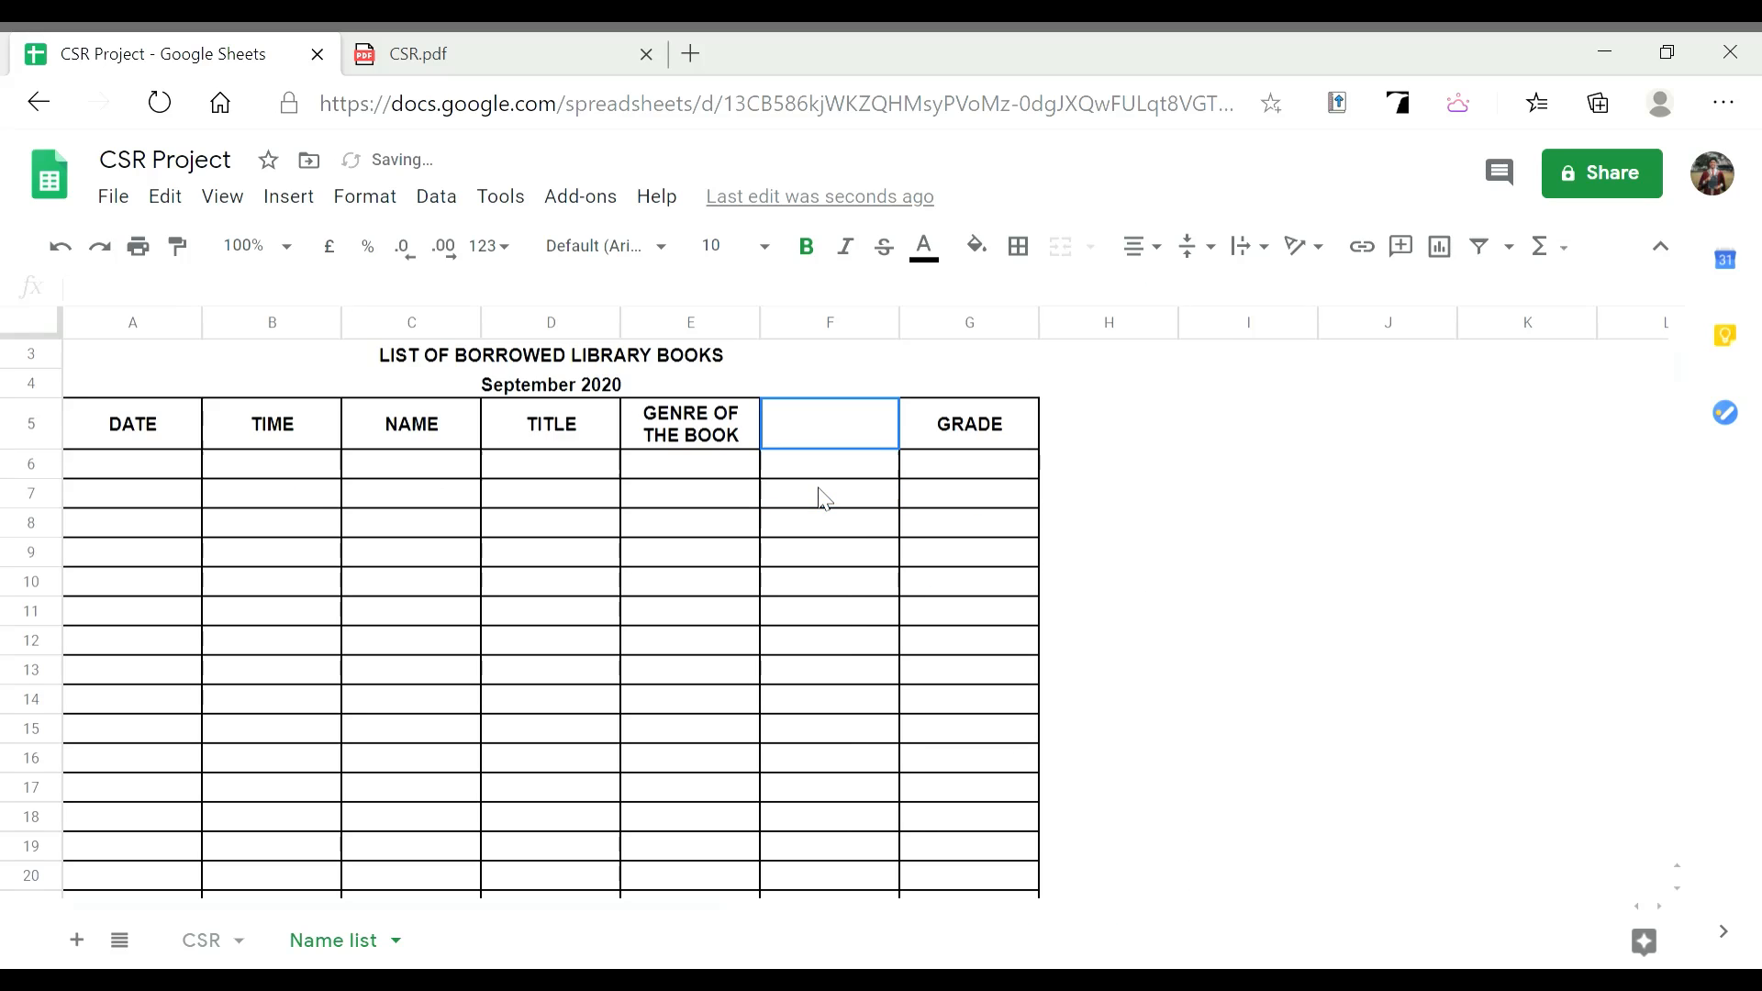
scroll(831, 466, up, 3)
scroll(826, 459, down, 6)
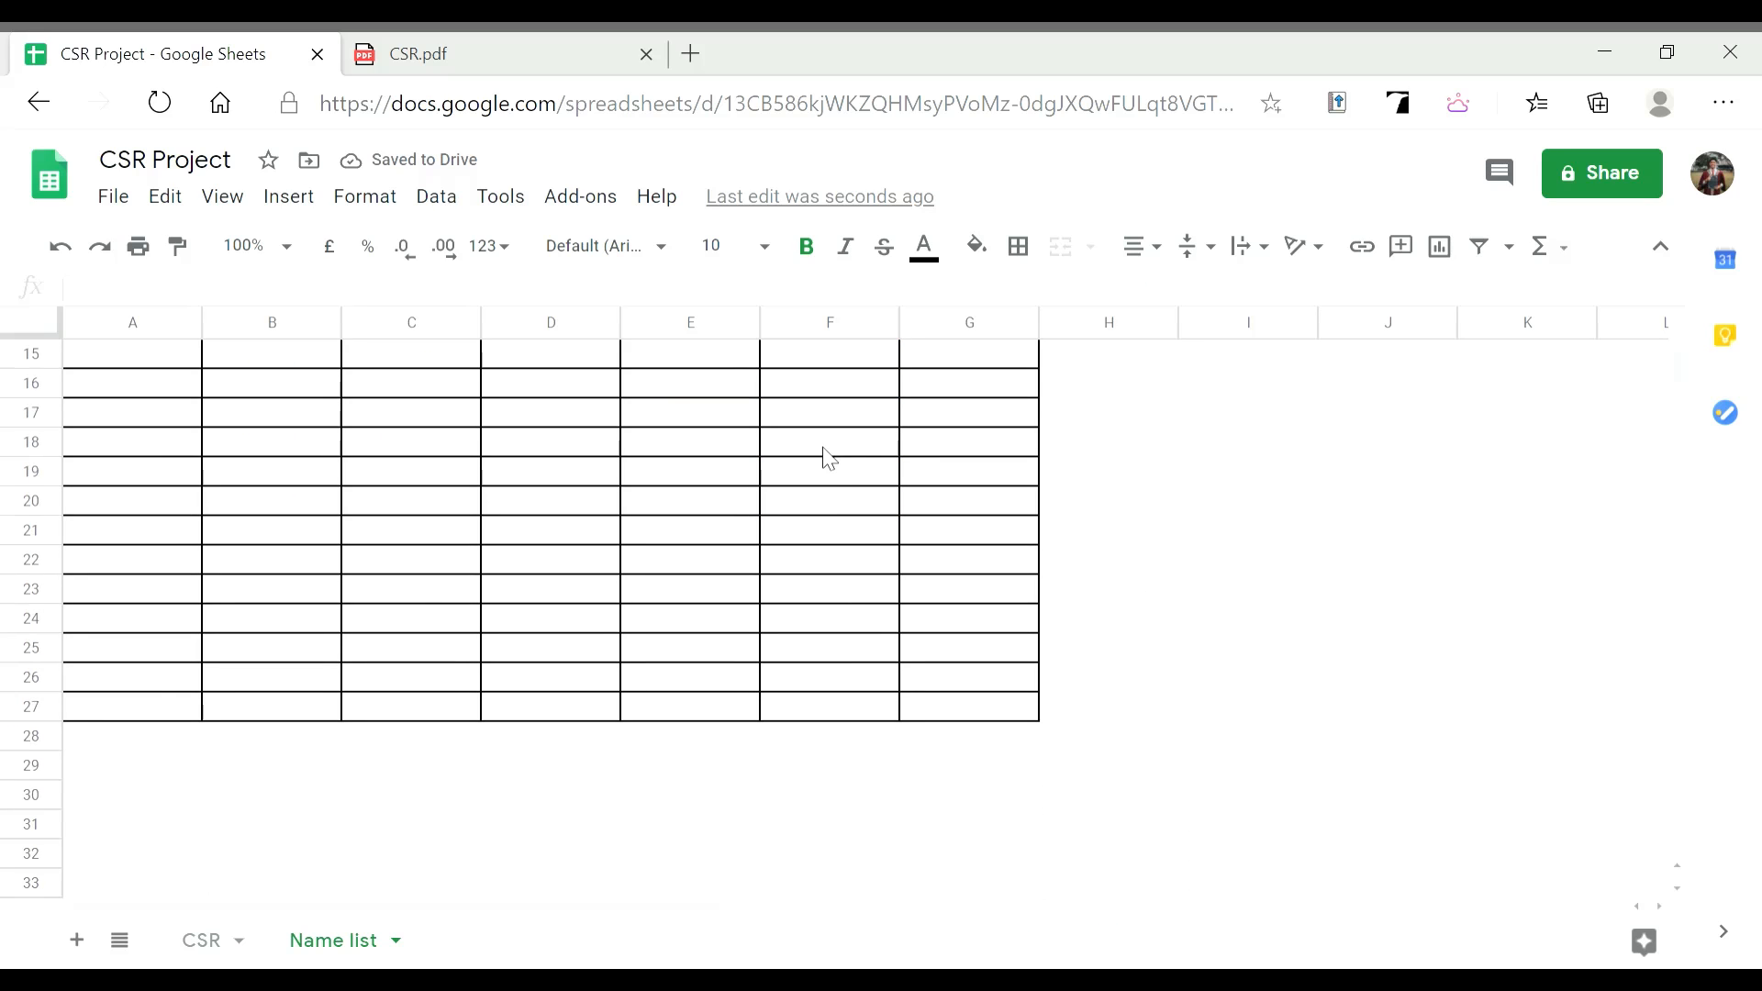
scroll(828, 459, down, 1)
Insert a new row below row 27 using cell G27
click(952, 475)
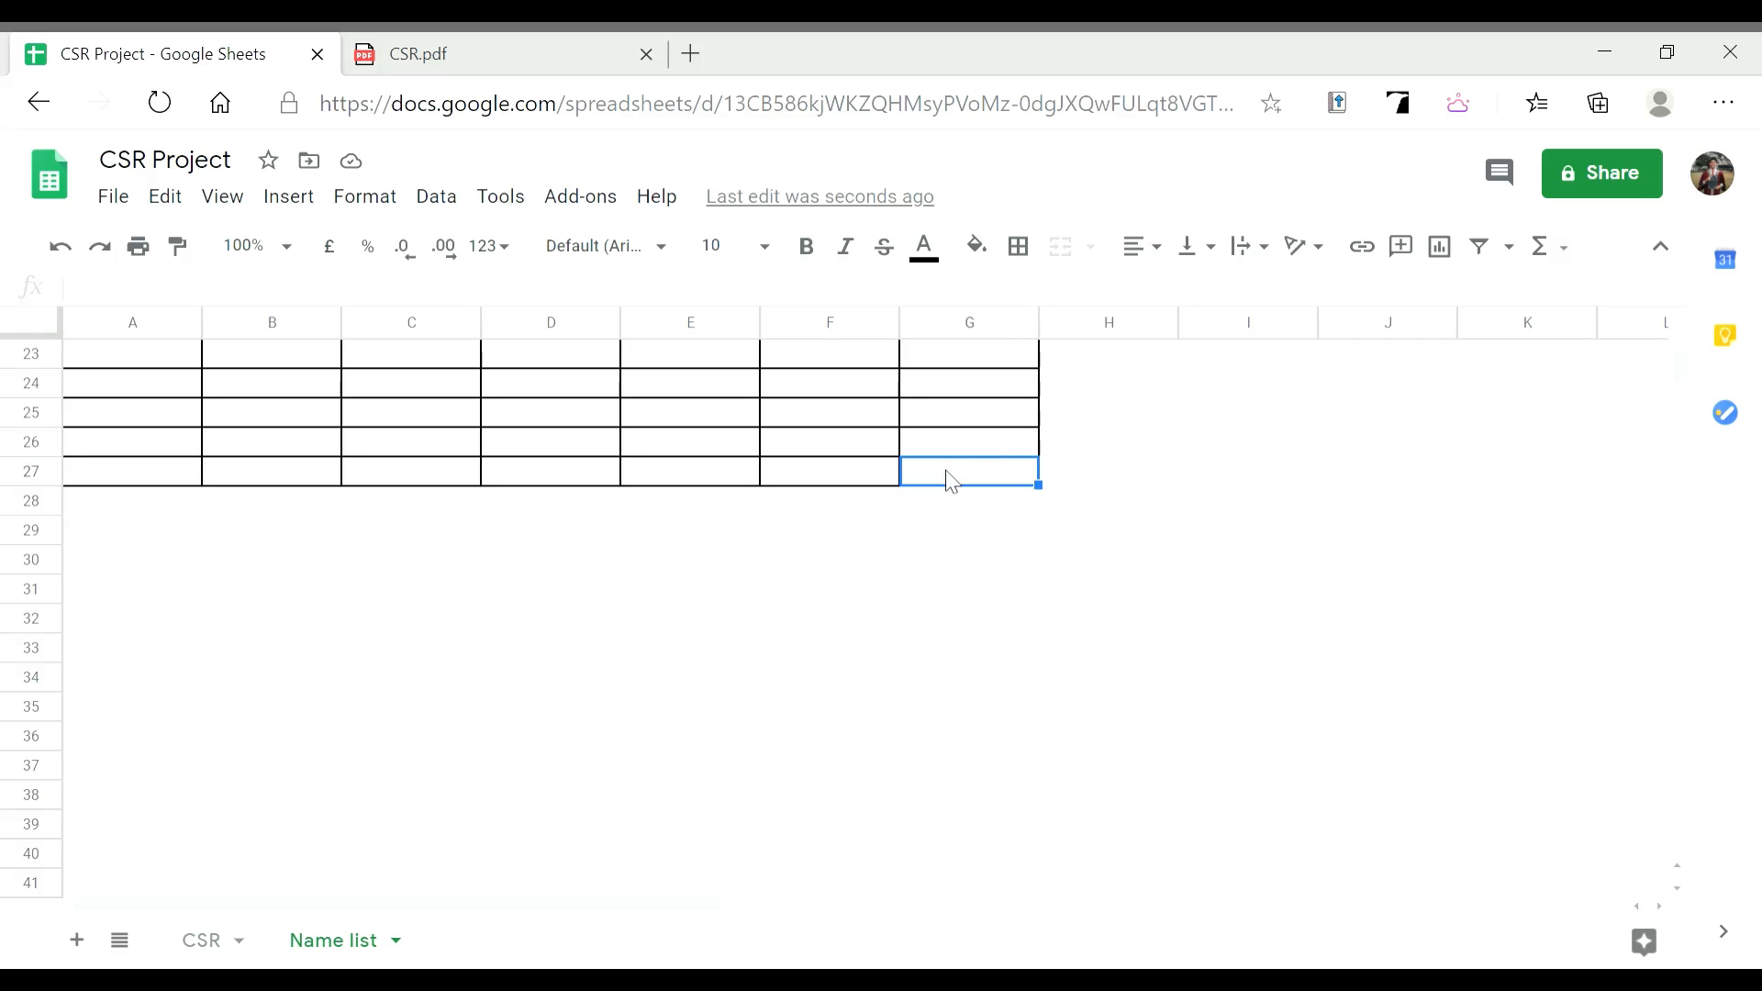
right_click(951, 478)
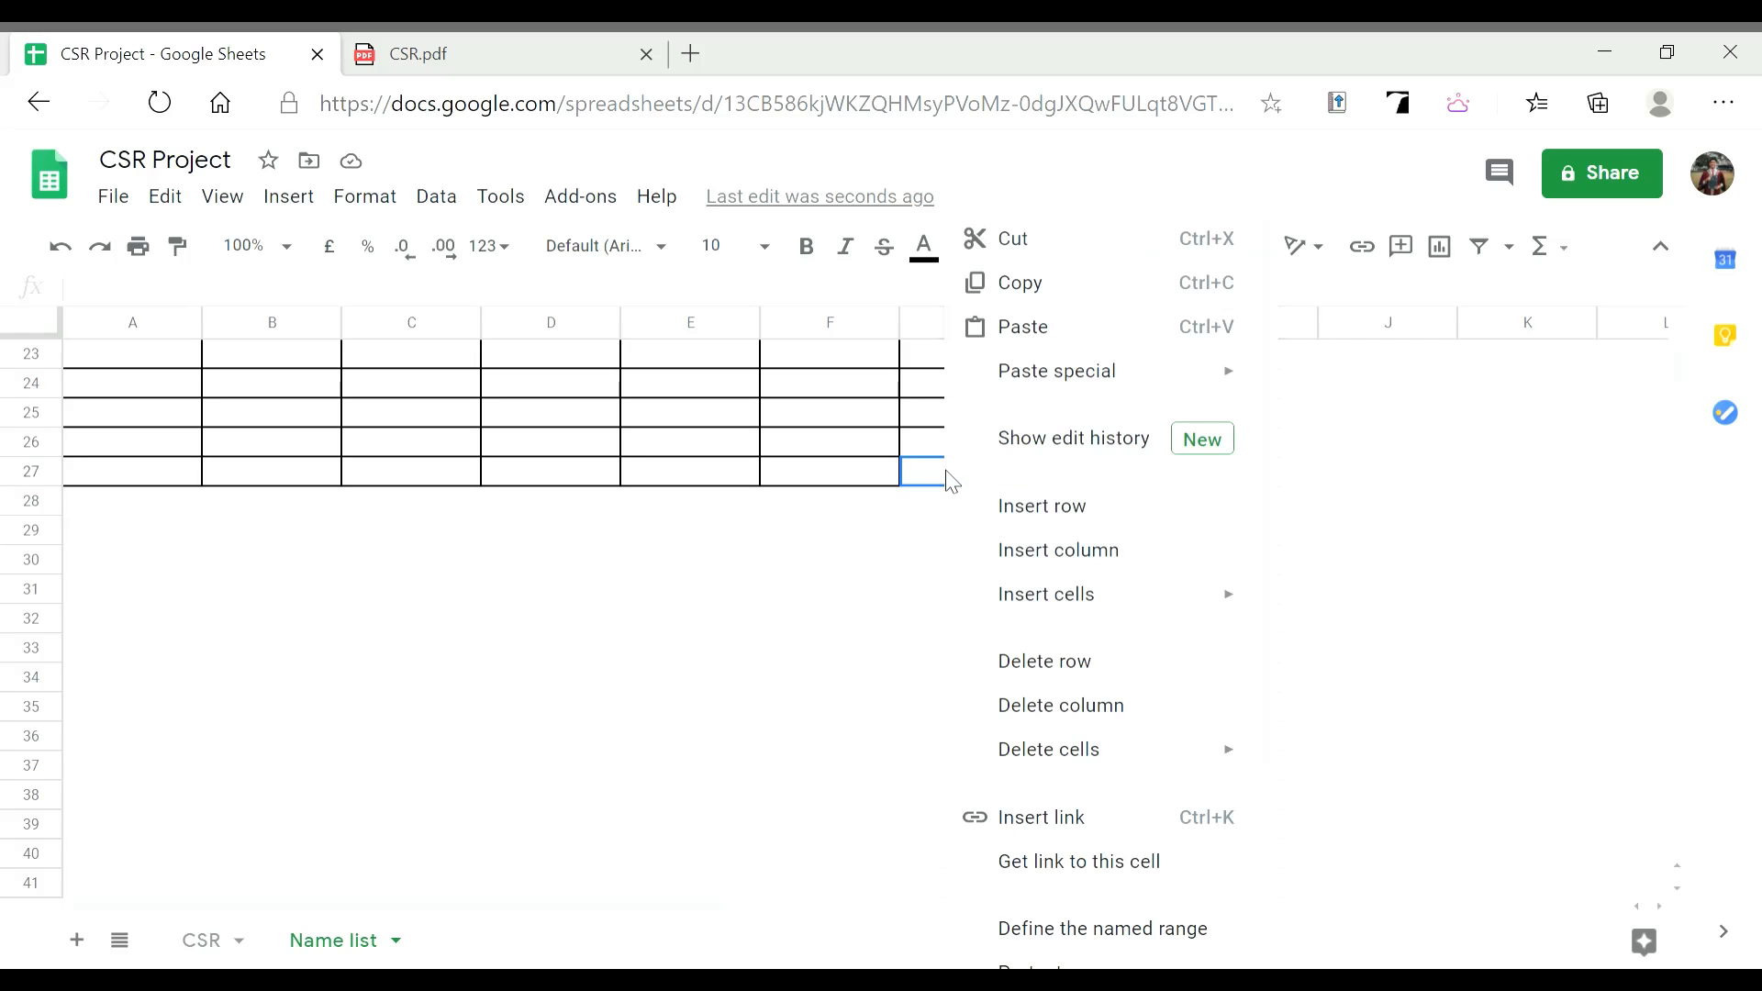
click(1085, 528)
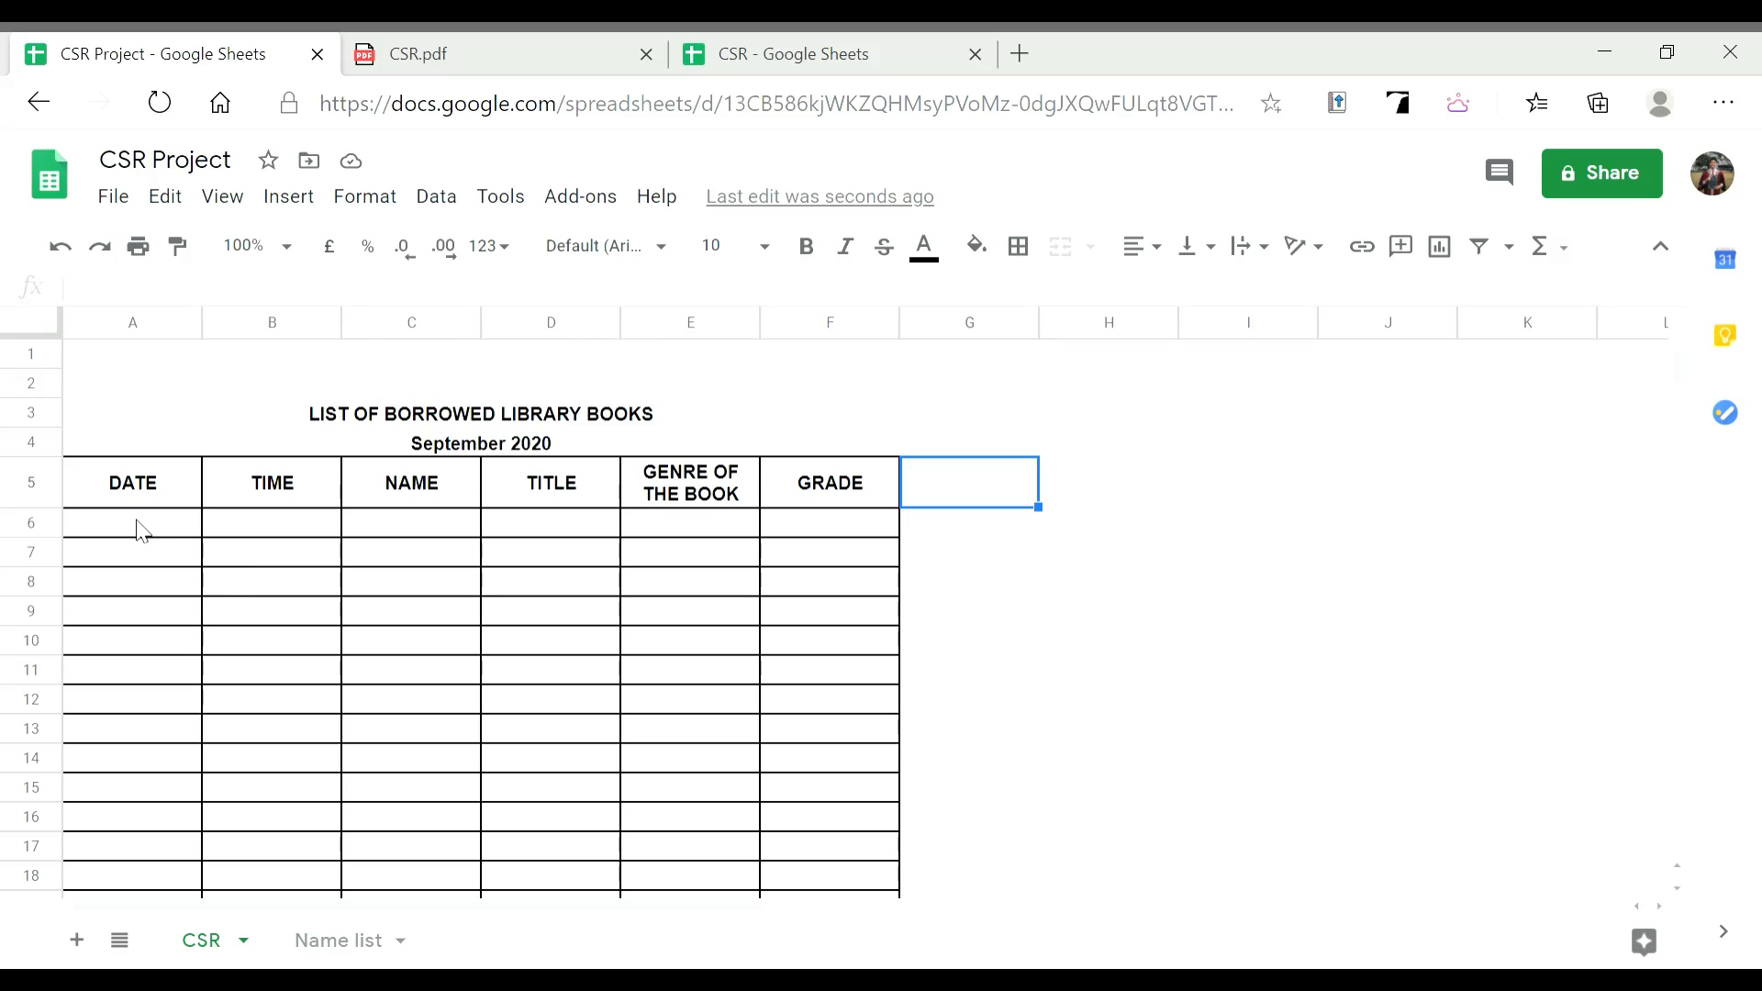
Select the DATE entry cells A6 through A27
scroll(143, 530, down, 1)
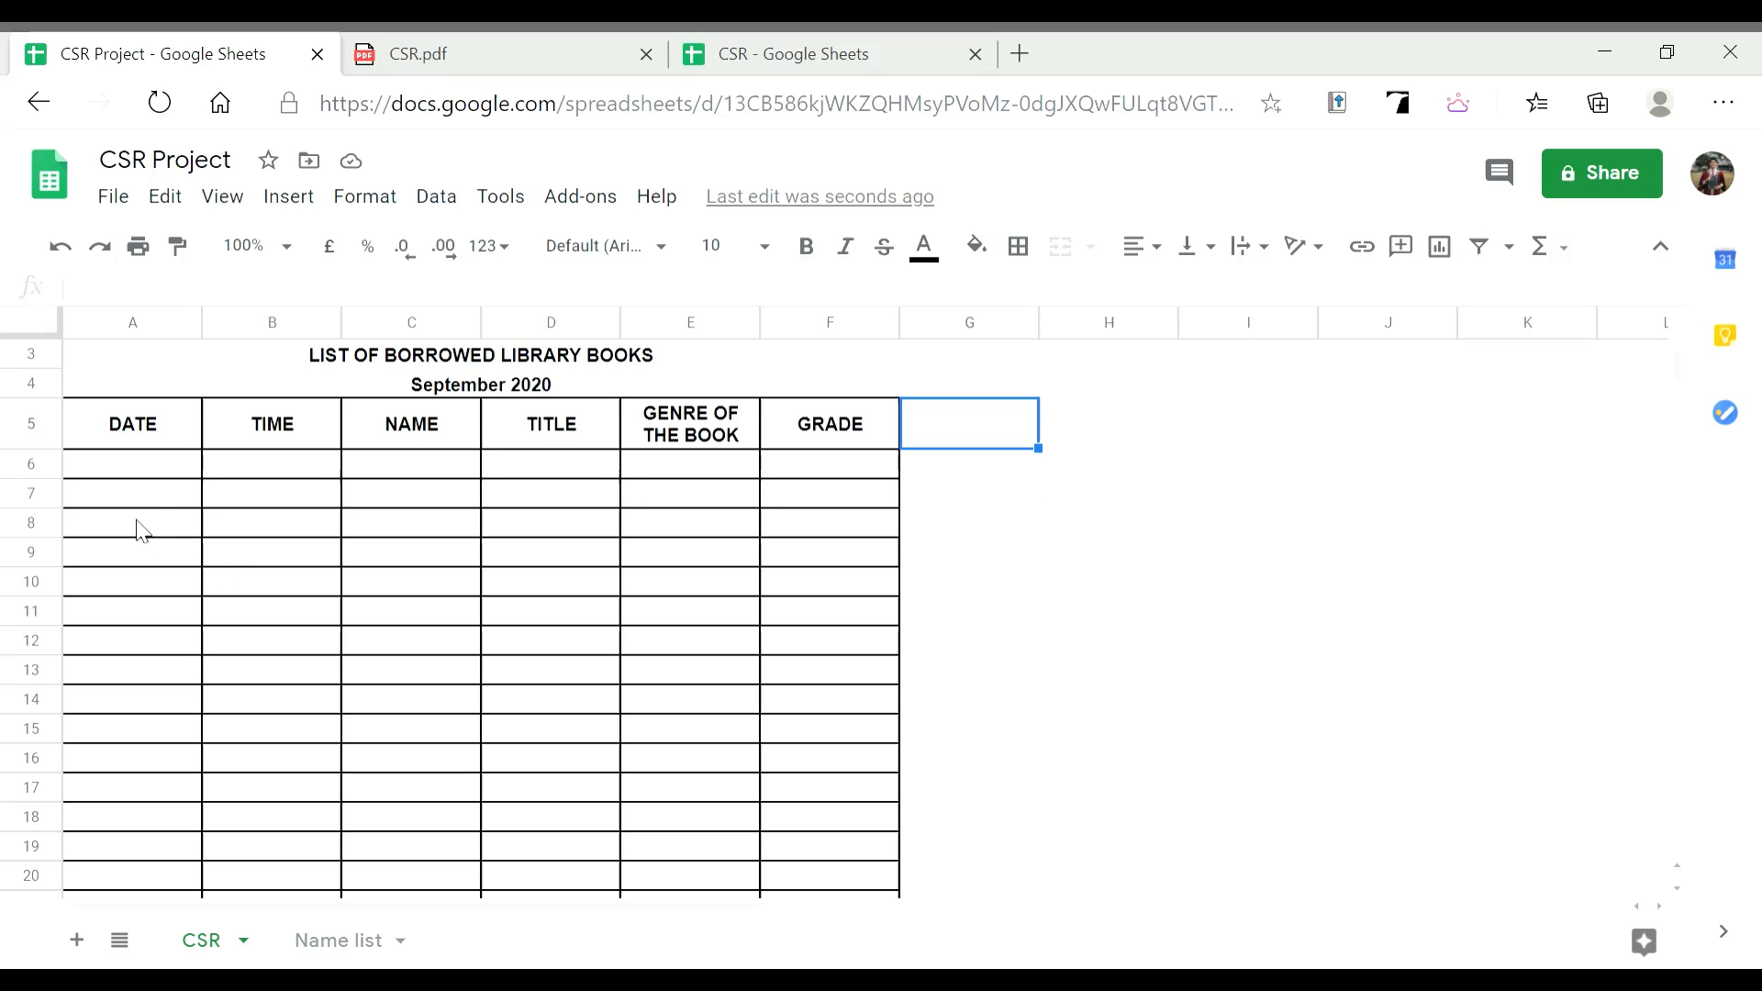
click(152, 474)
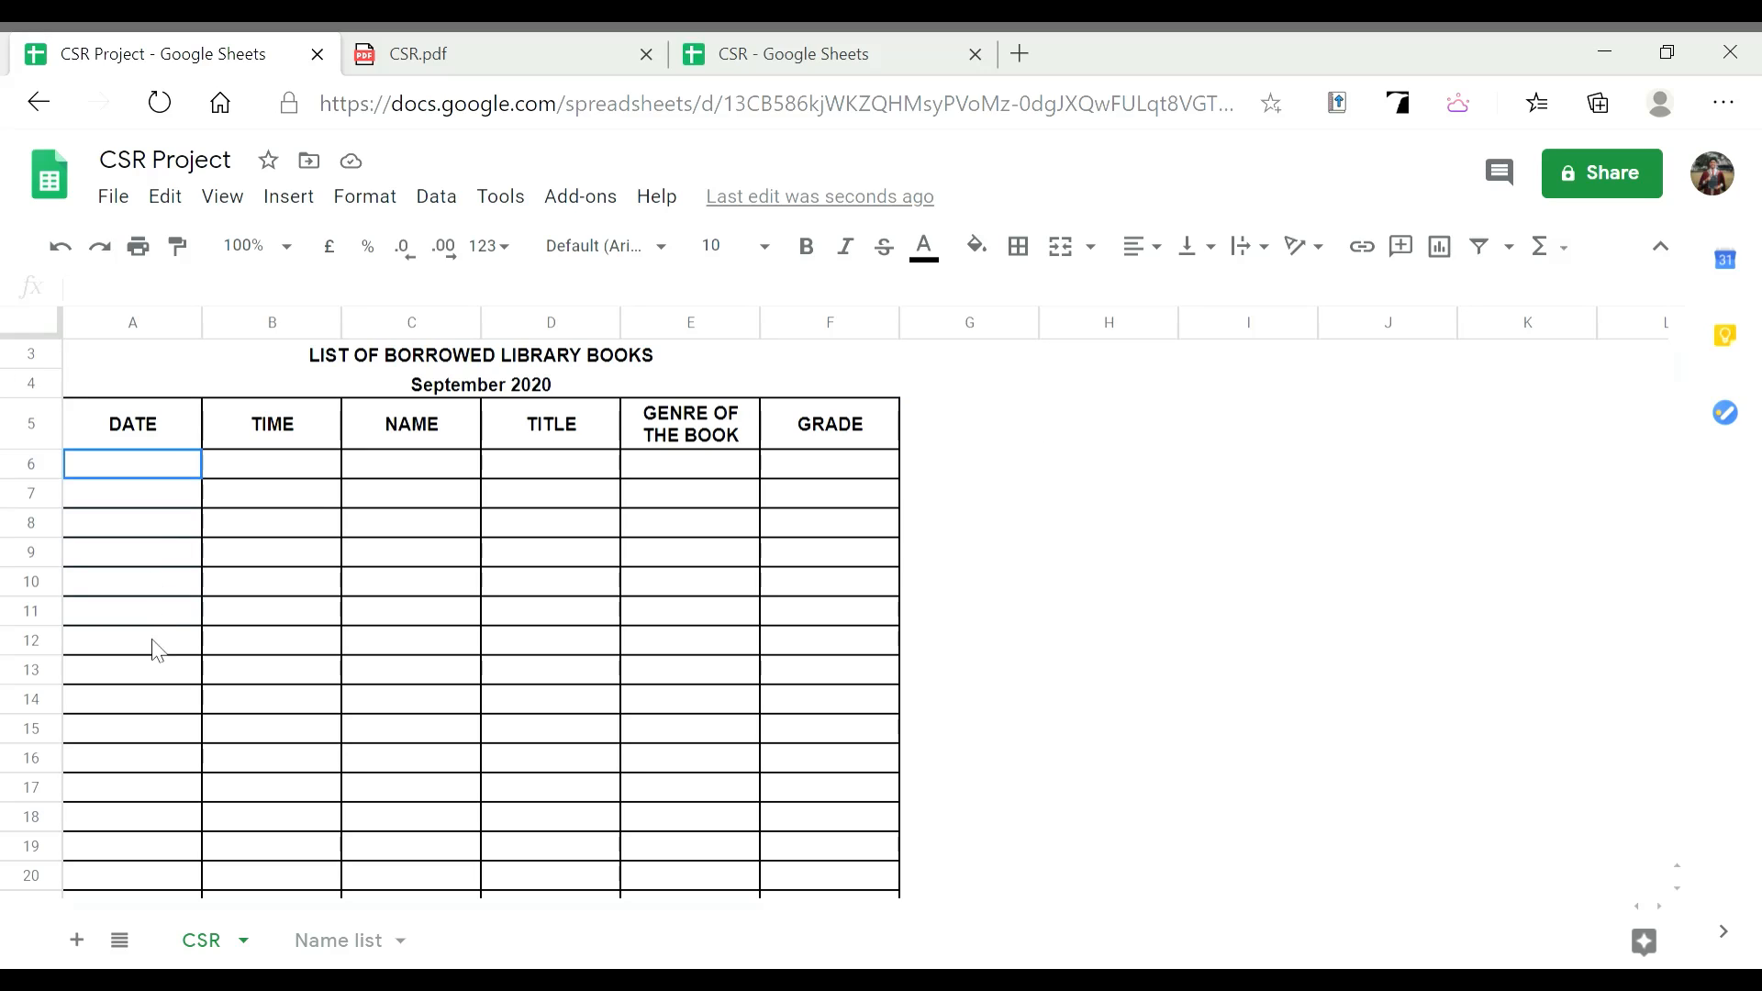
scroll(161, 923, down, 3)
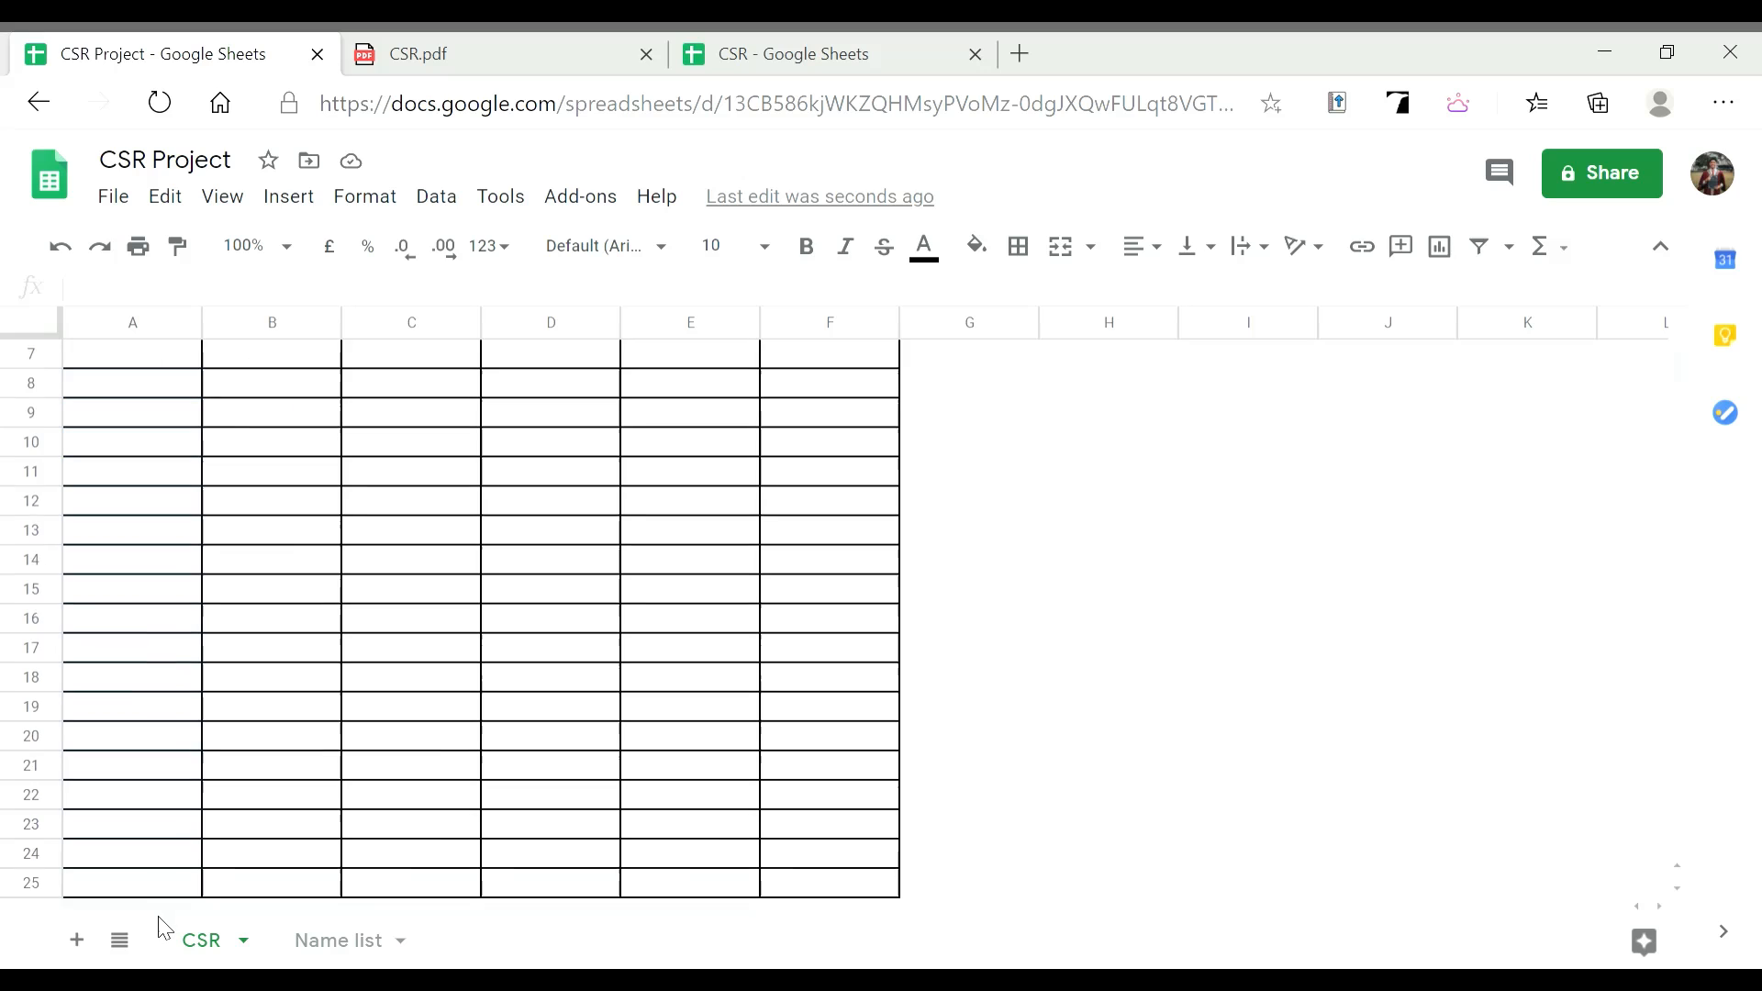
scroll(367, 652, up, 5)
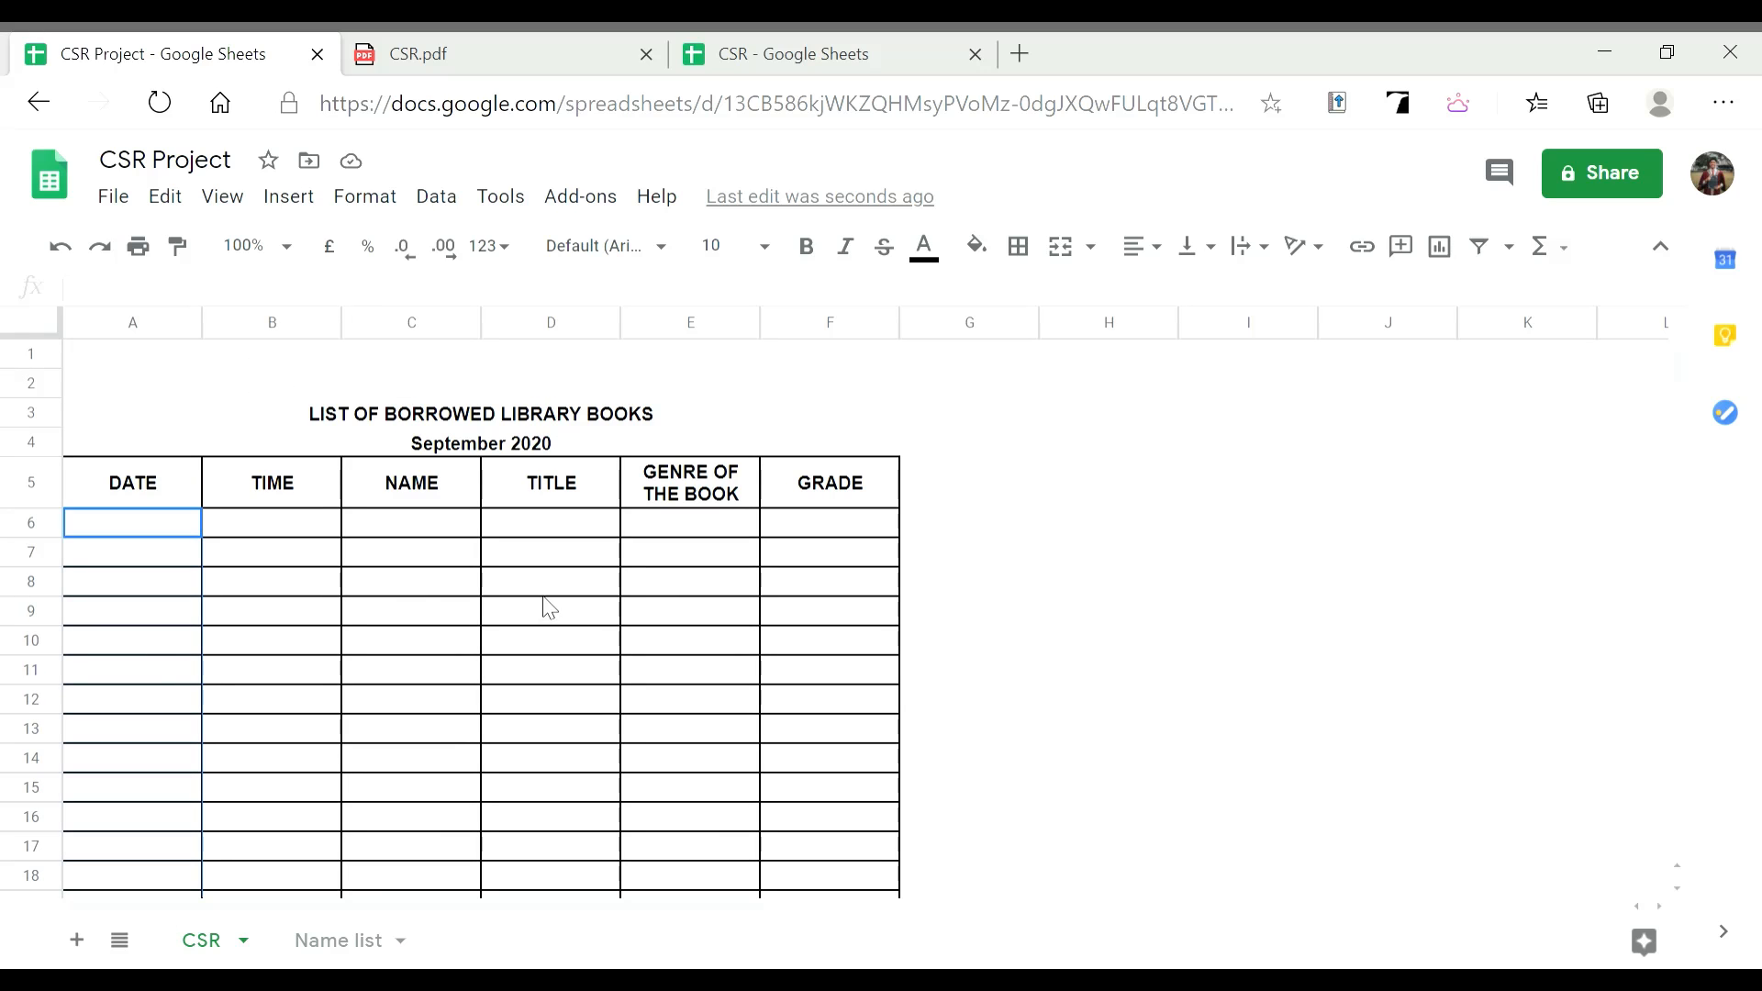
click(145, 532)
drag(138, 531, 131, 699)
scroll(107, 881, down, 2)
scroll(126, 834, down, 7)
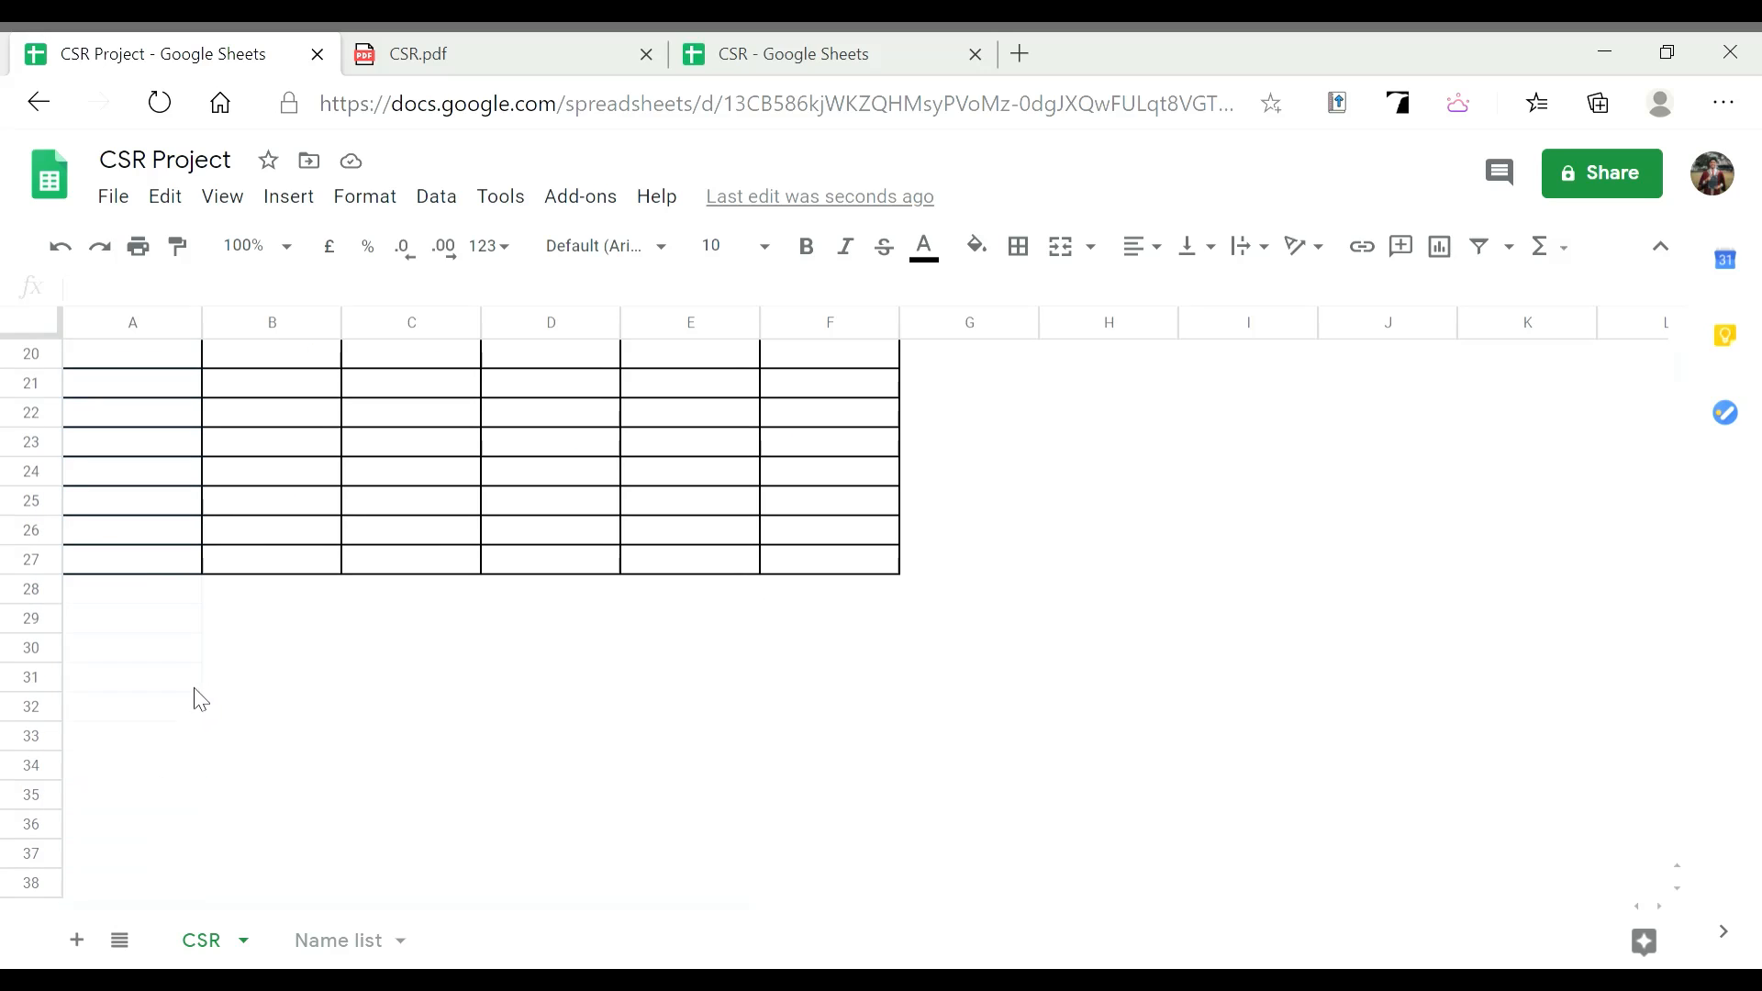
shift+click(177, 571)
scroll(177, 575, up, 6)
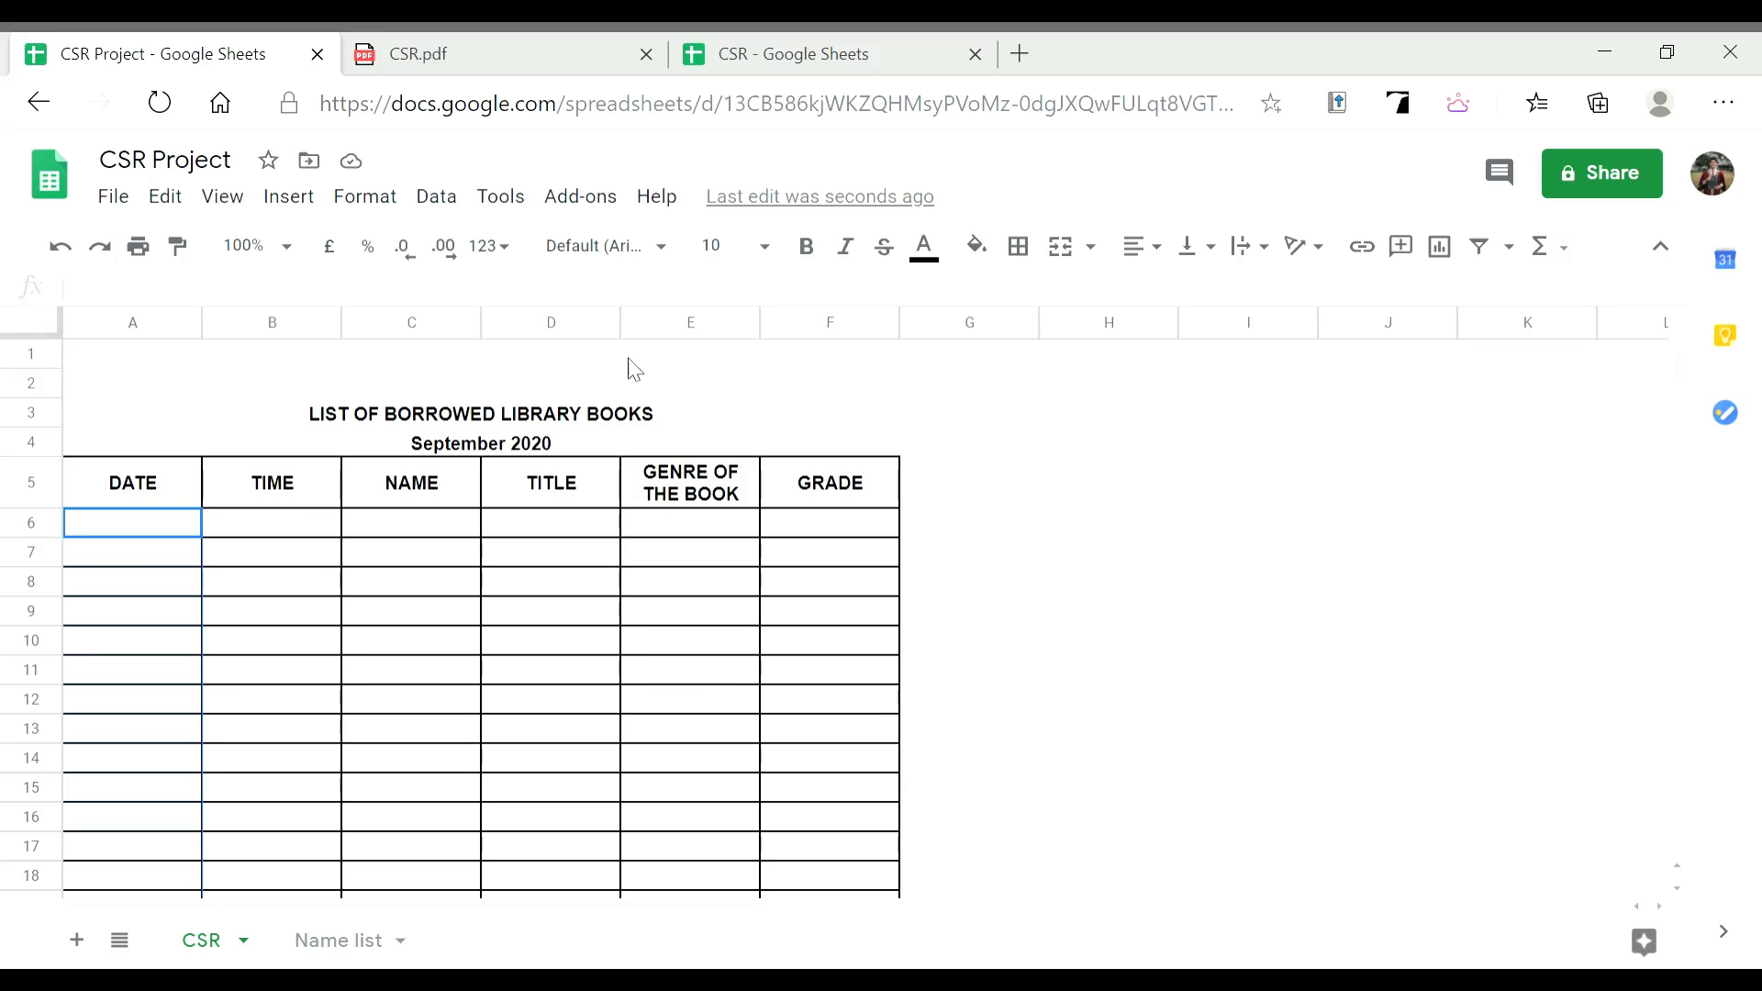
Open Data validation for the selection and set its range to A6:A1000
click(468, 204)
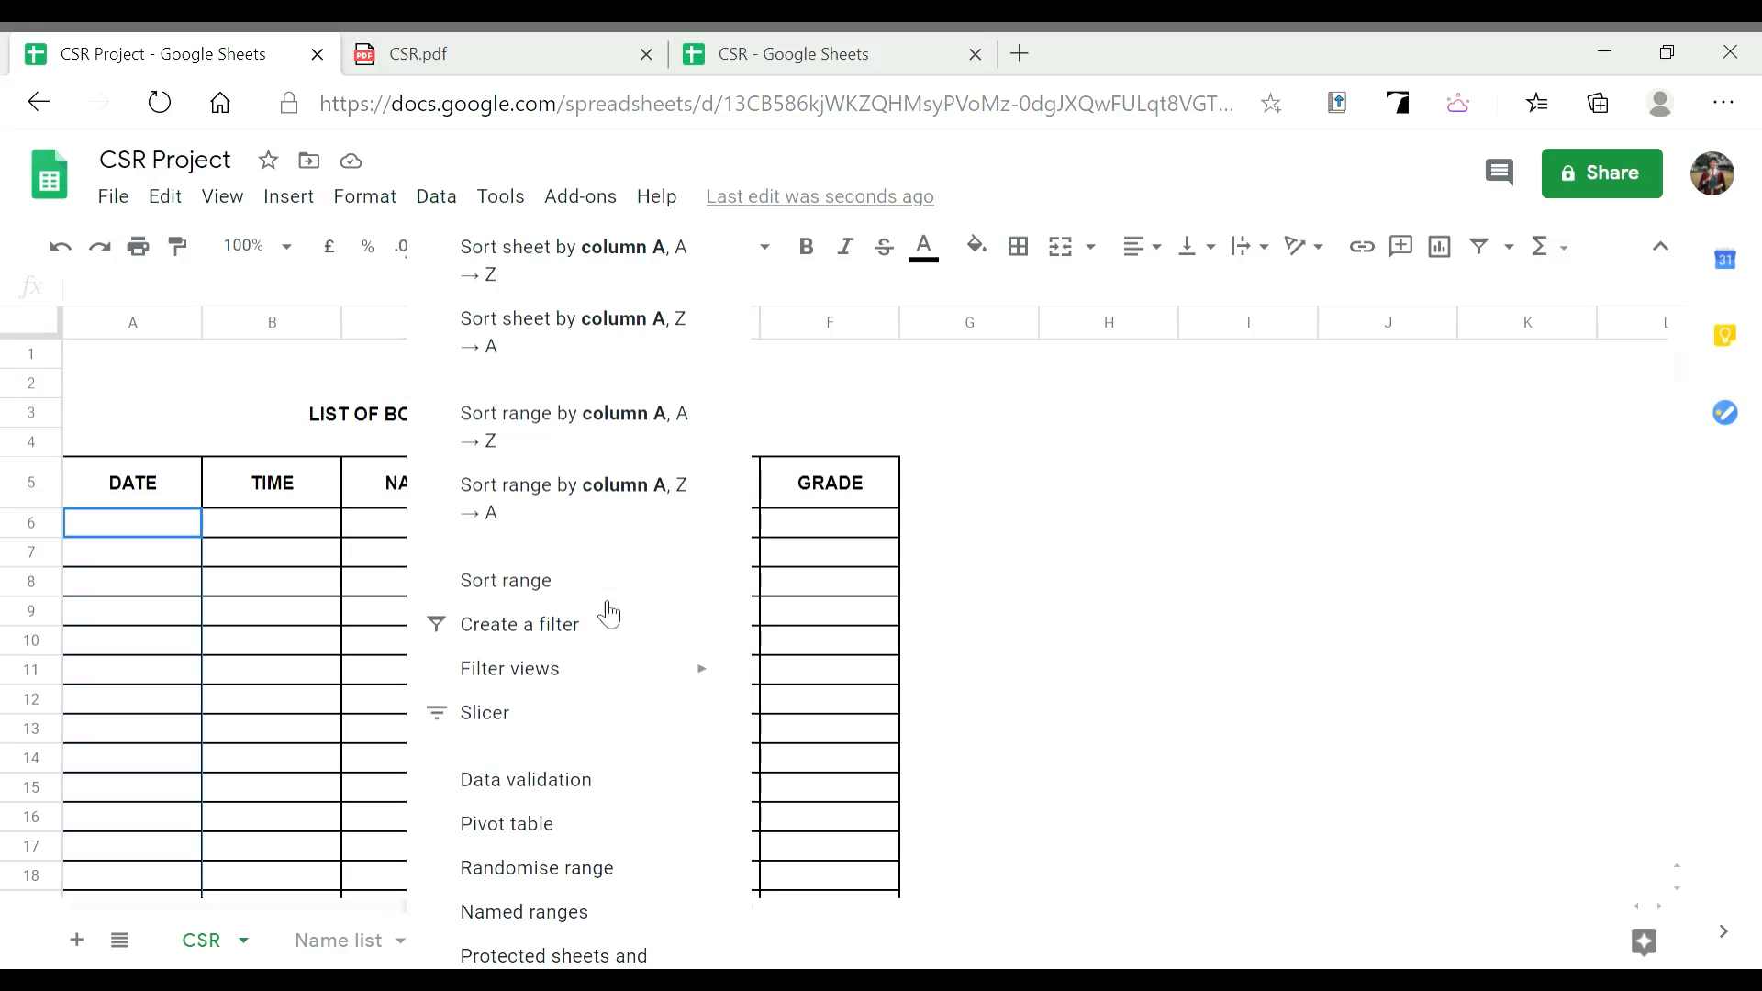
click(557, 671)
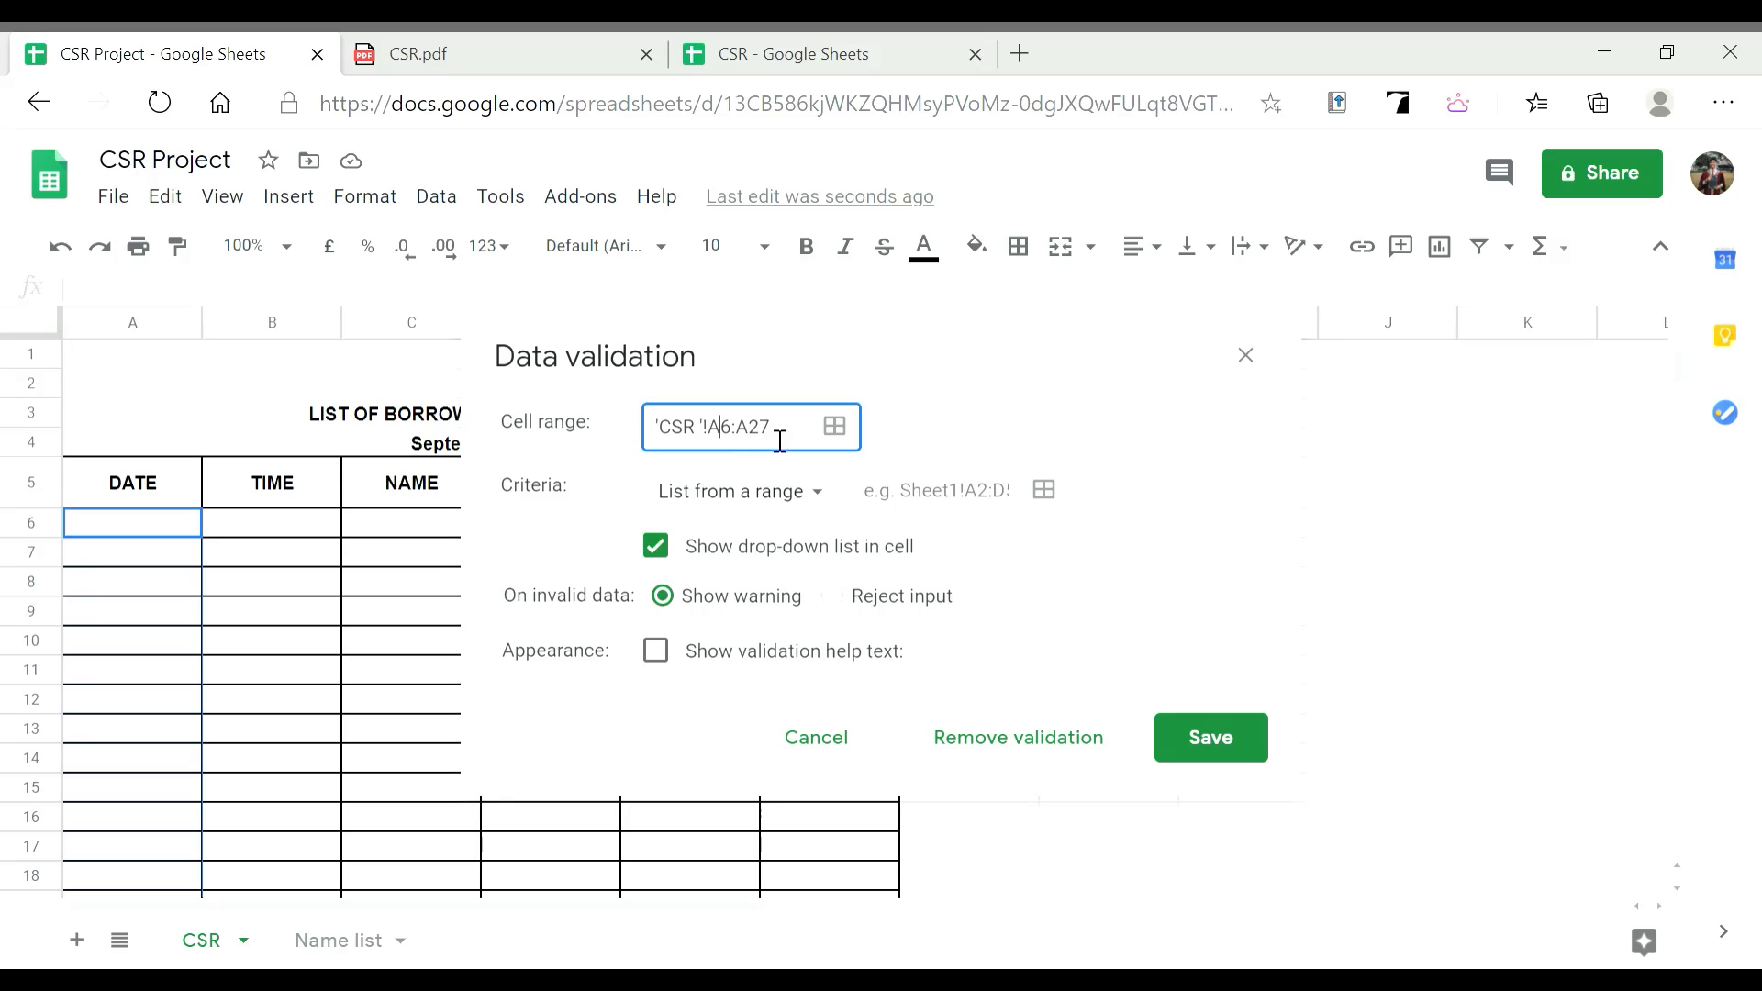
click(846, 439)
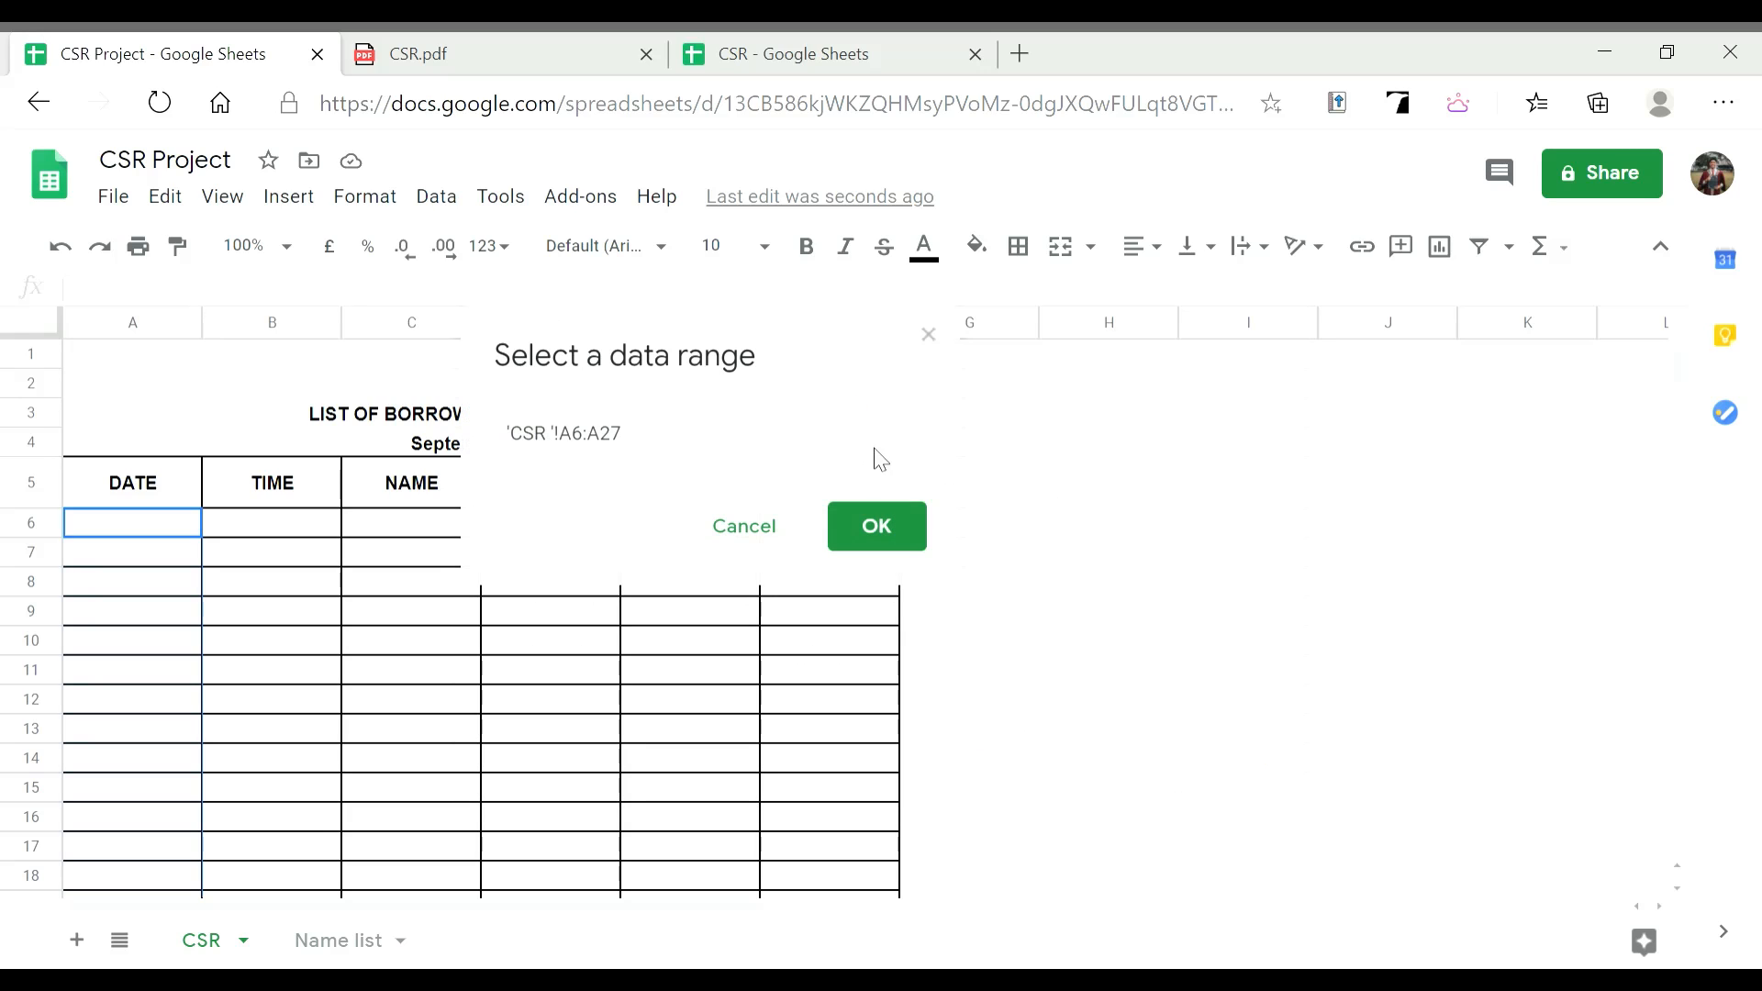
click(758, 431)
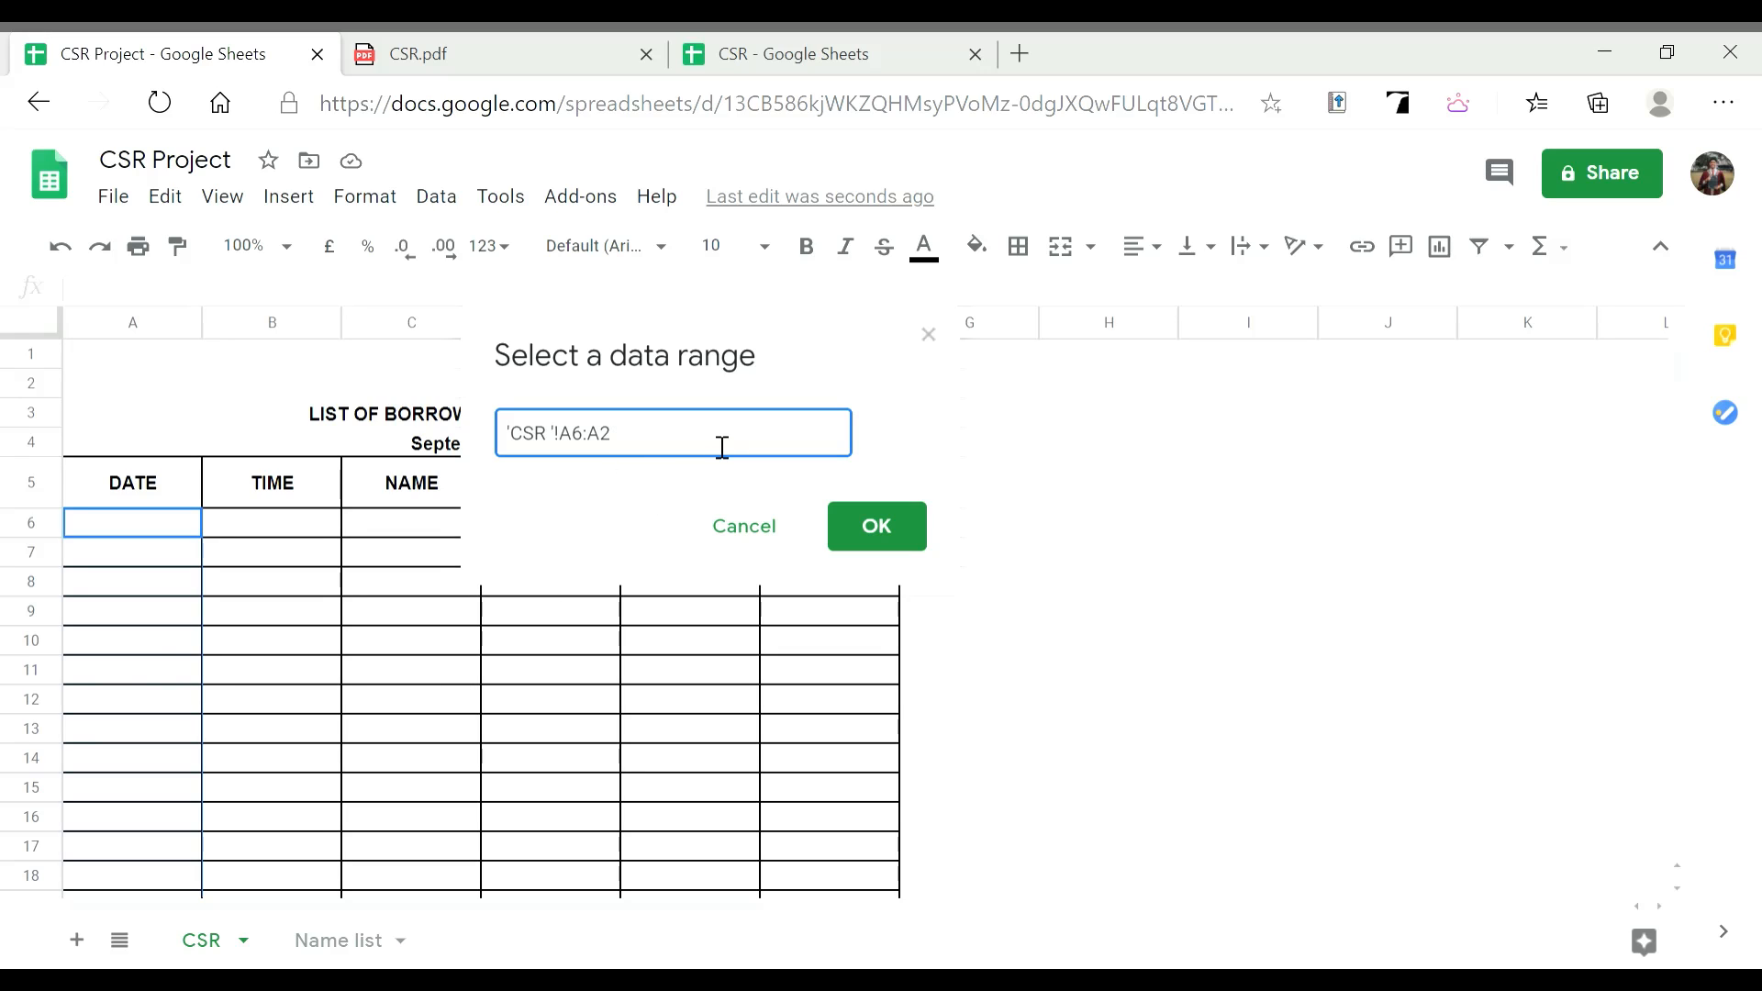
key(BackSpace)
text(1000)
click(881, 541)
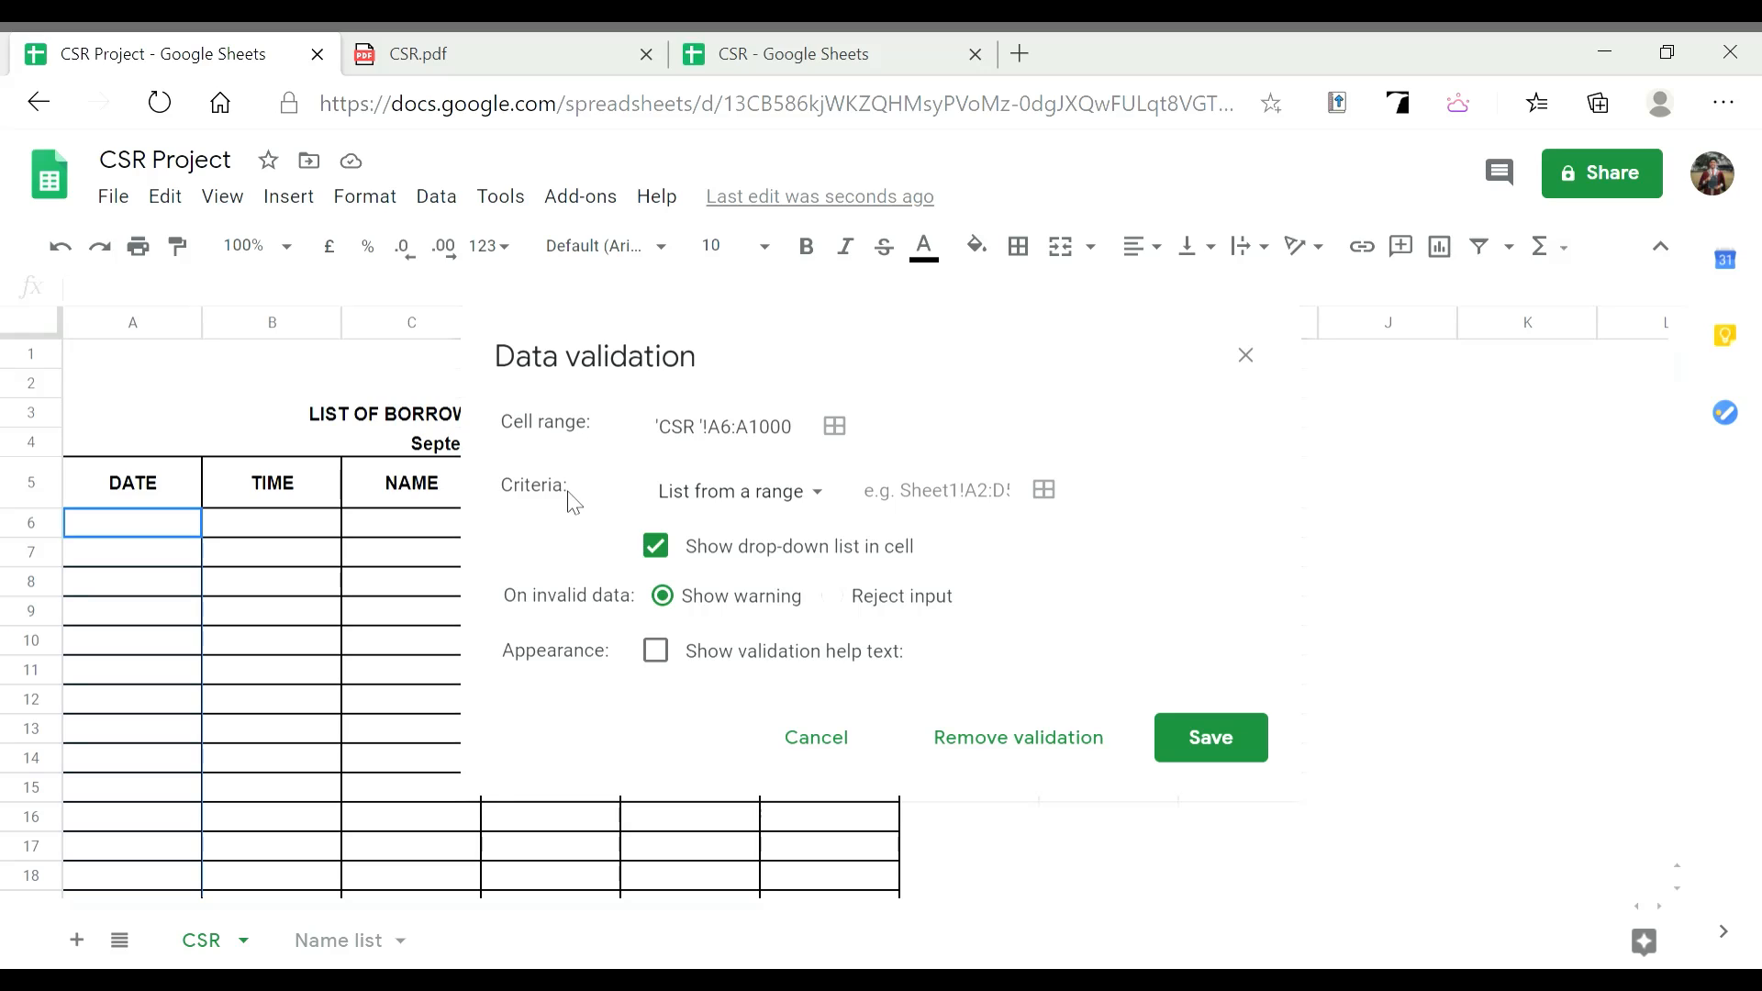
Set the criterion to Date, is a valid date, and save the rule
click(773, 503)
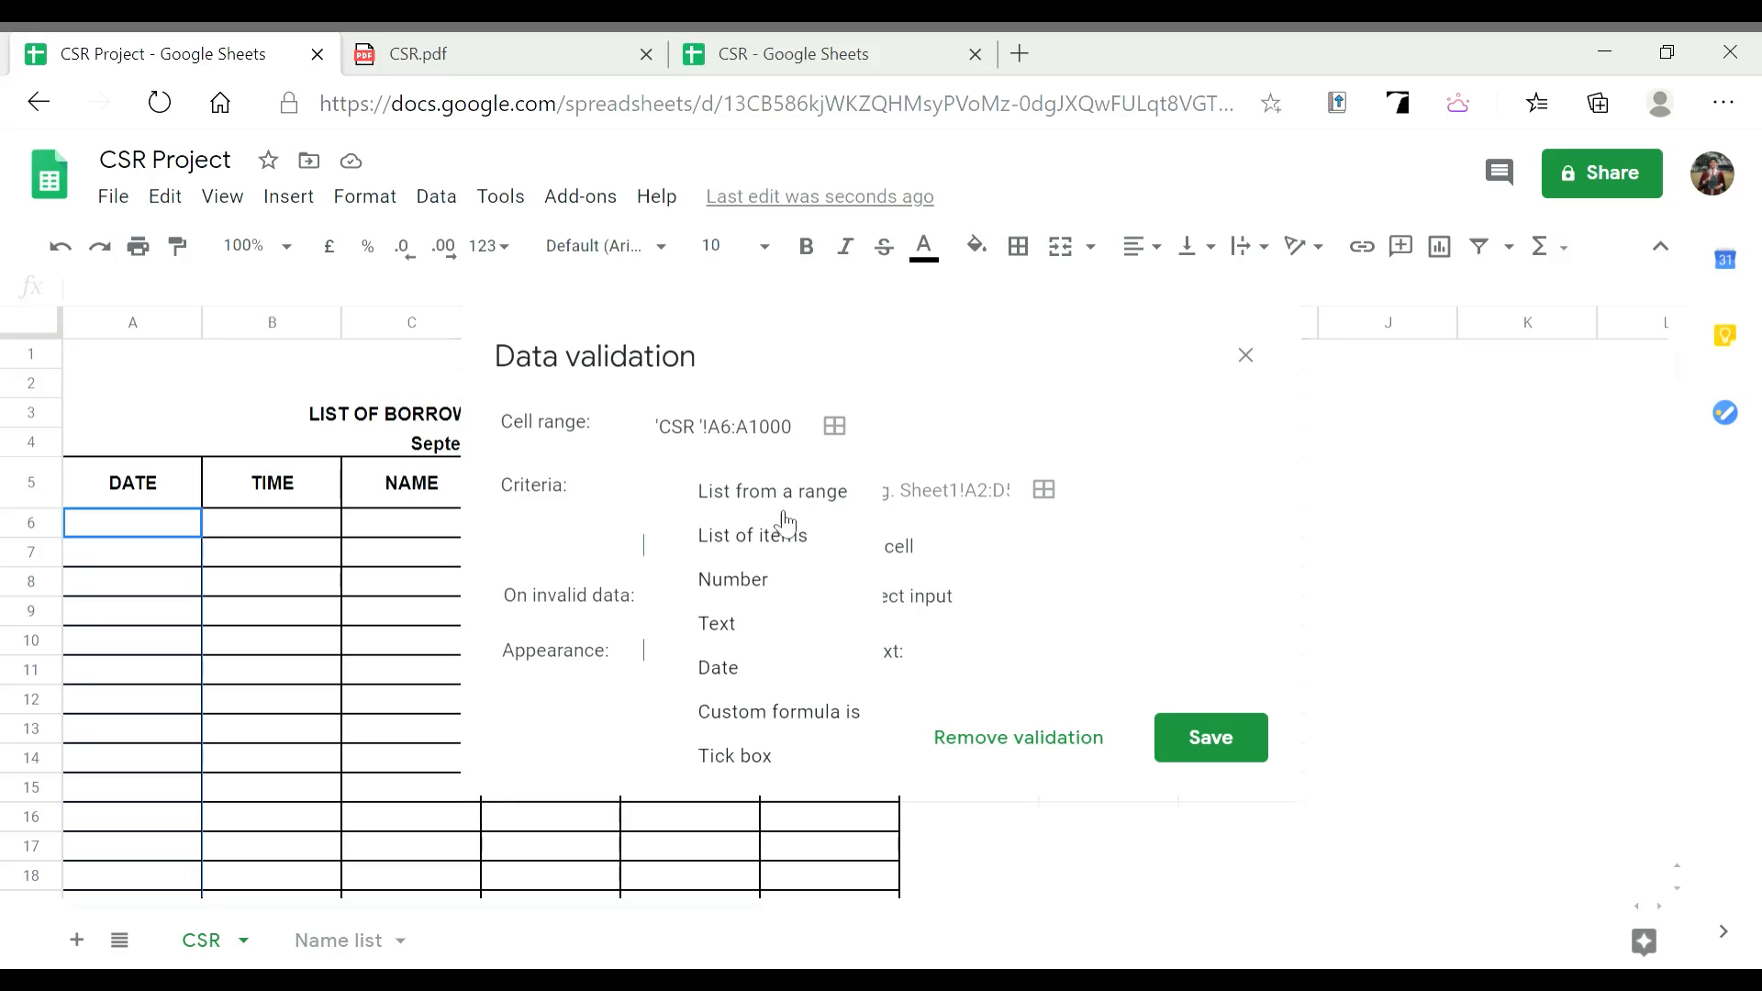
click(758, 684)
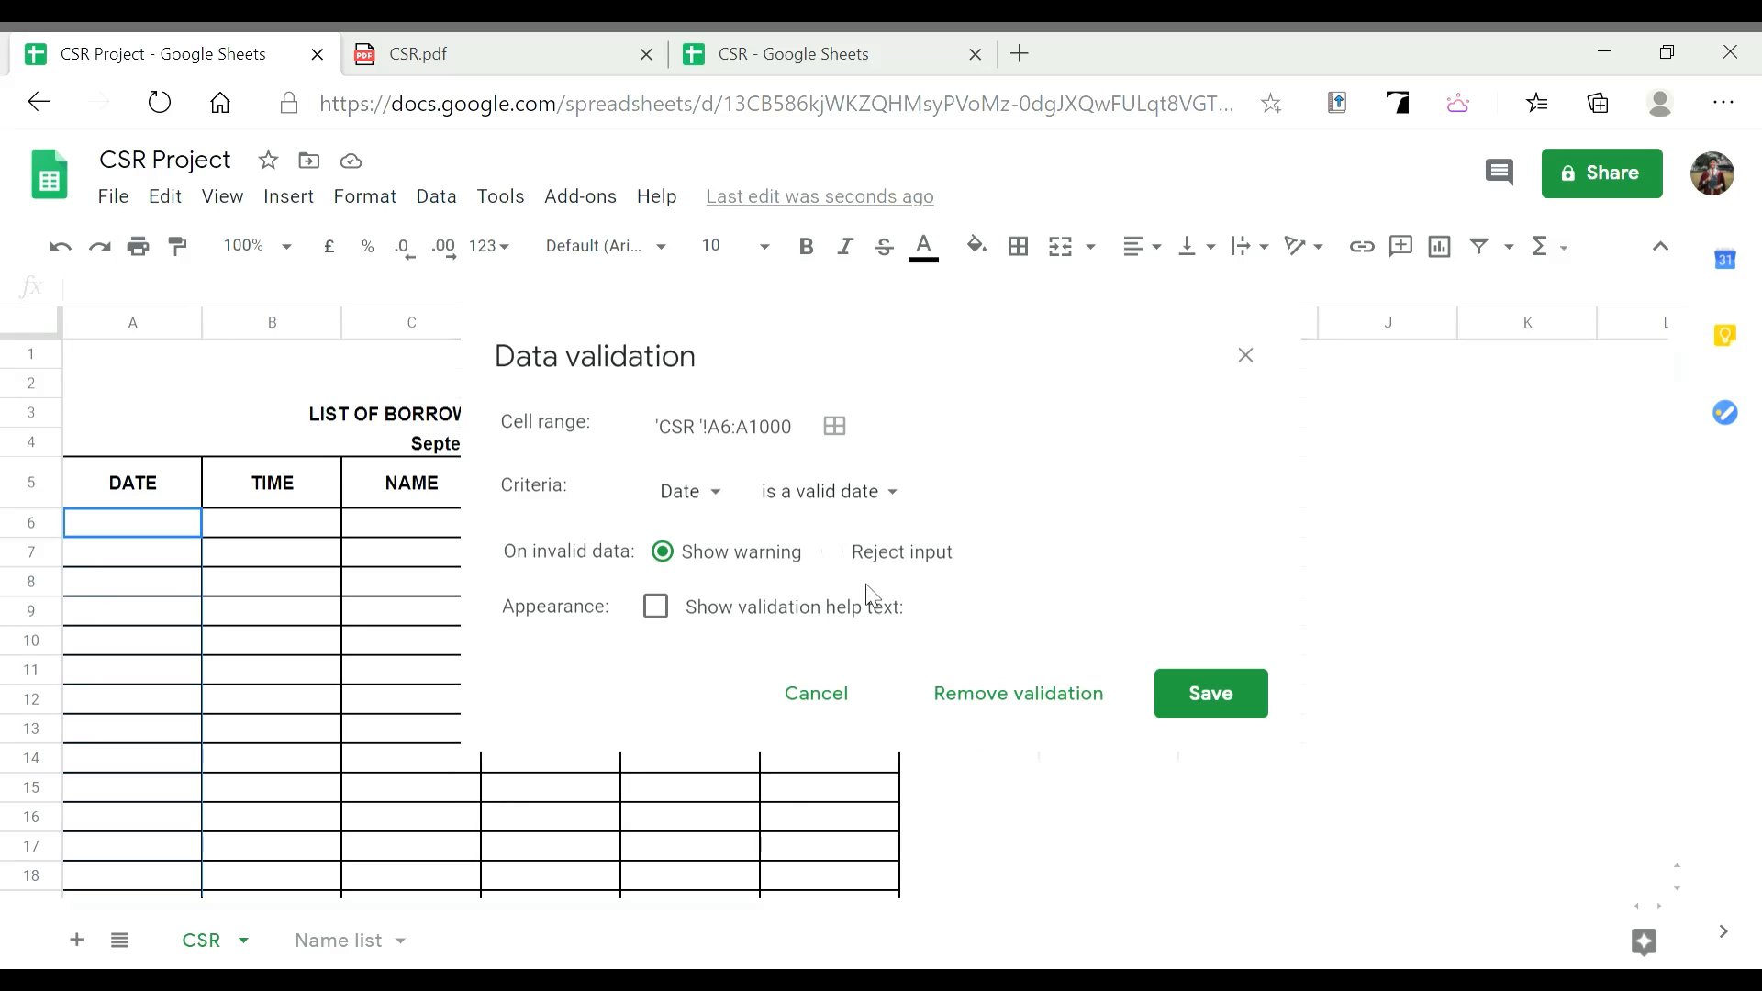
click(858, 501)
click(890, 500)
click(1230, 712)
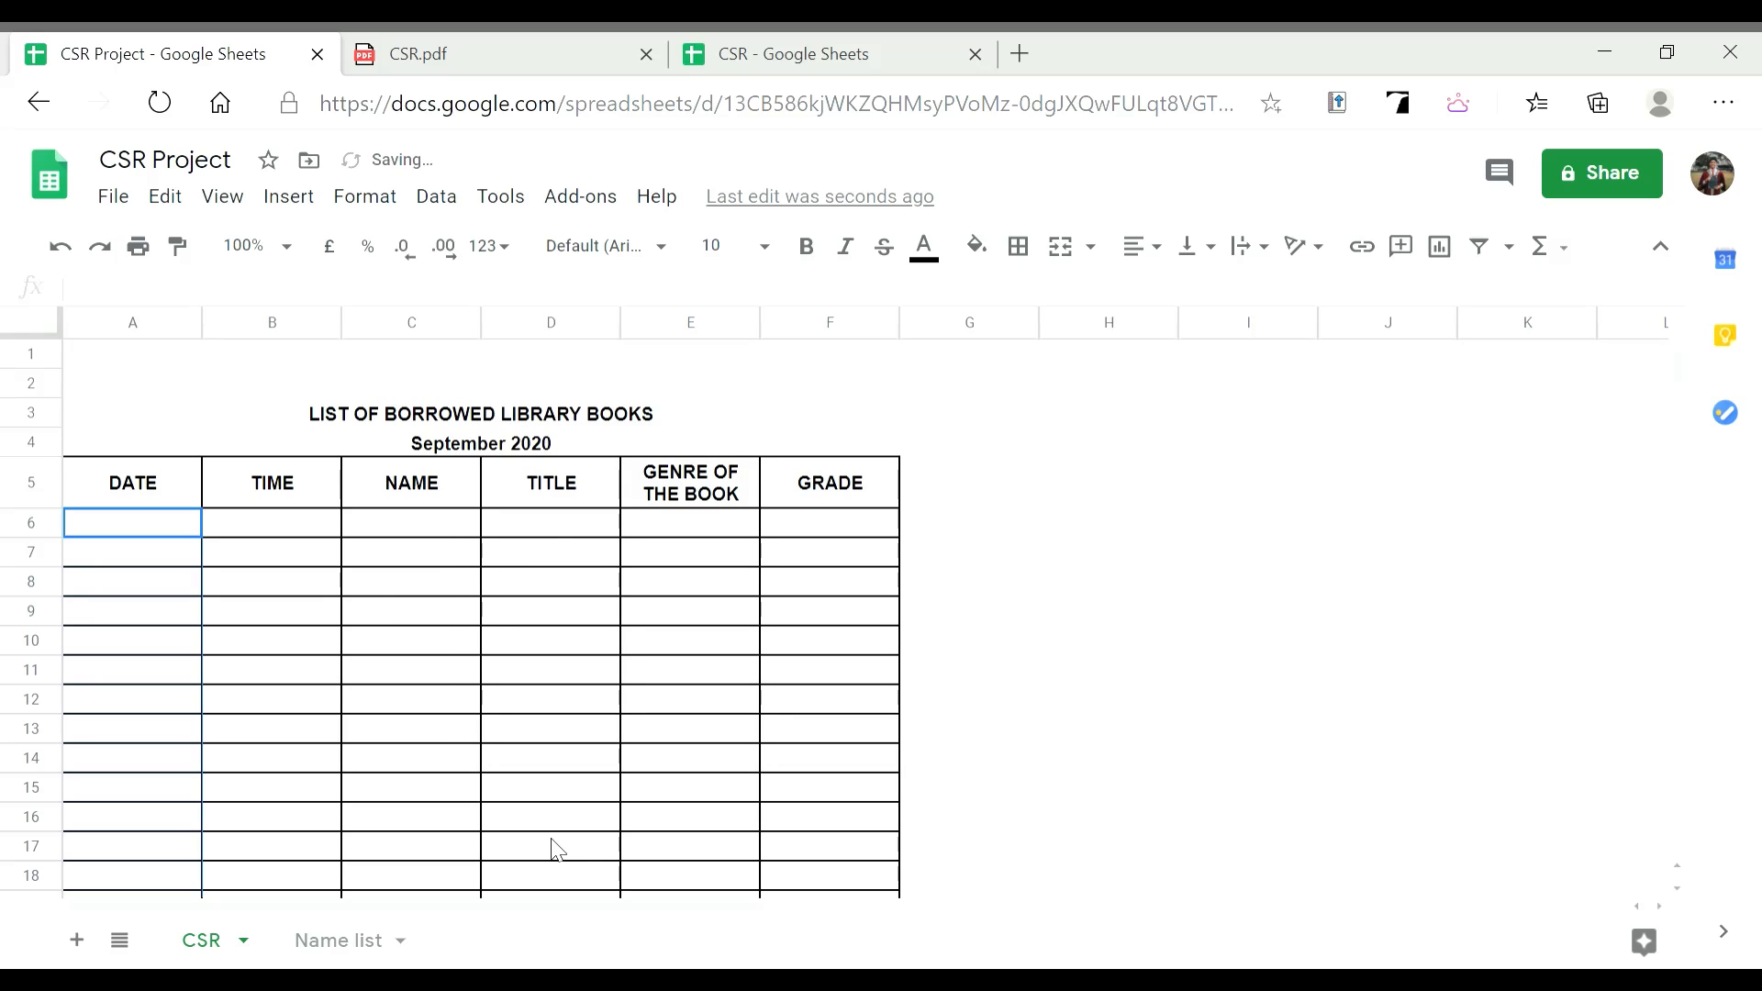
Pick 1 September 2020 from the calendar picker for cell A6
click(162, 554)
click(176, 530)
click(227, 529)
click(172, 534)
click(154, 574)
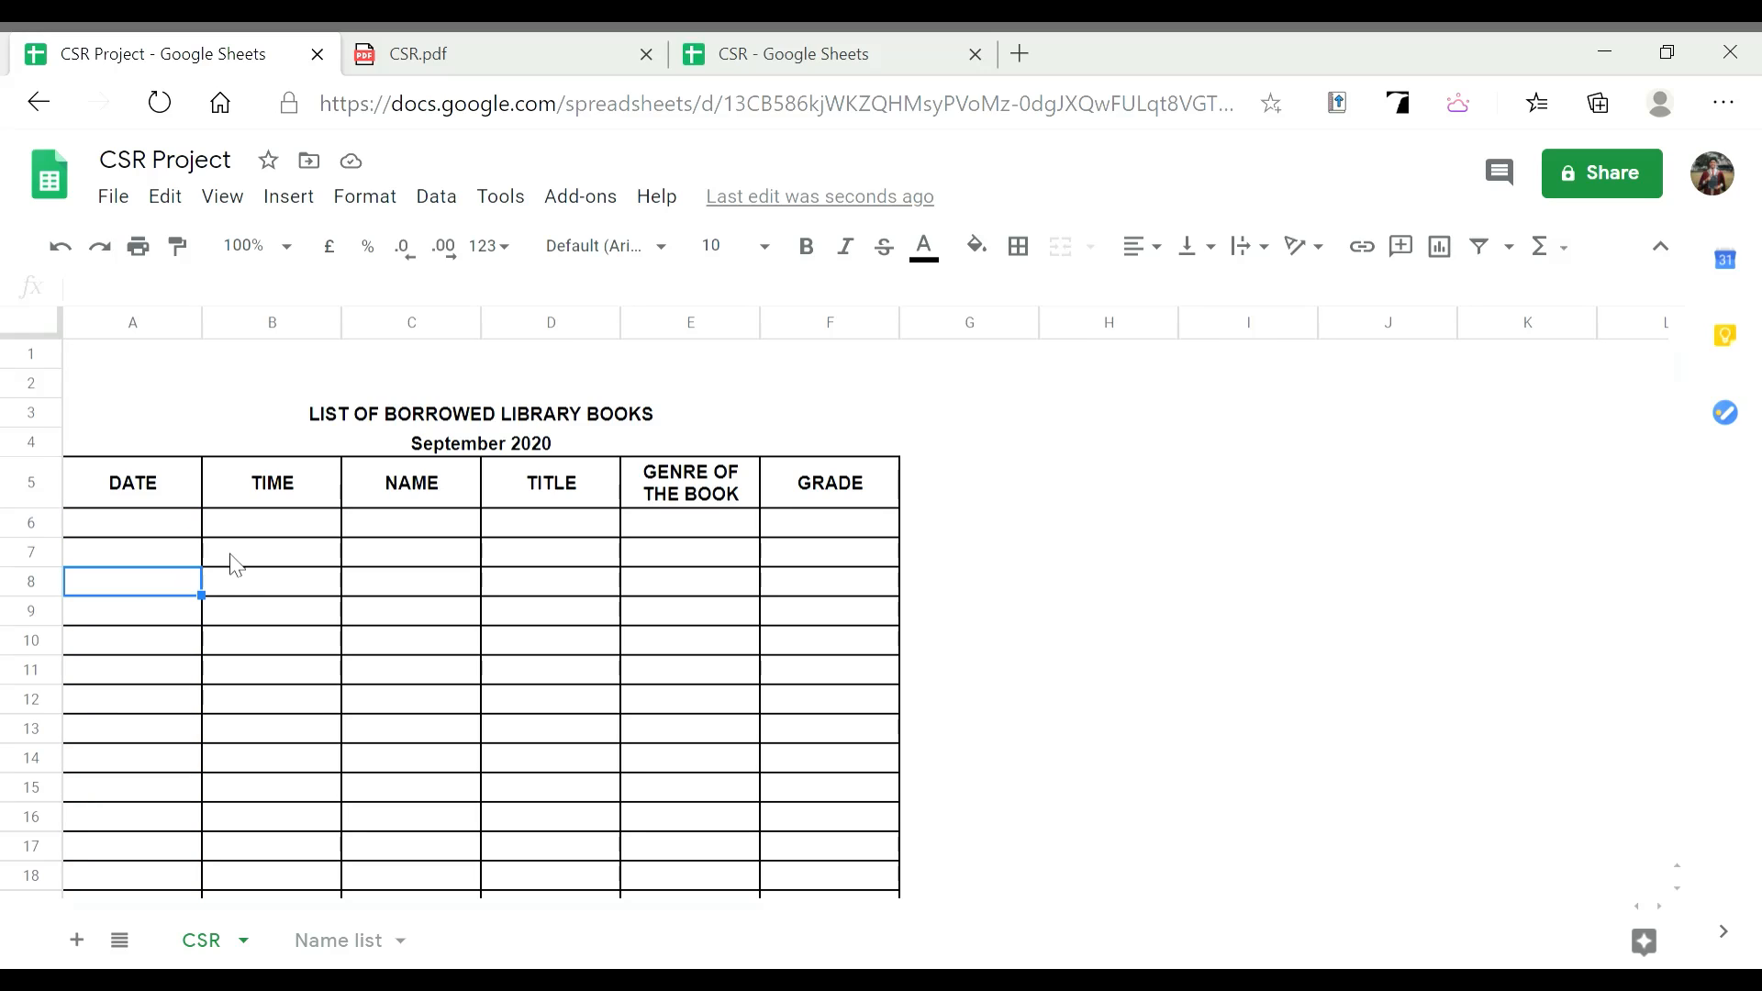
double_click(151, 532)
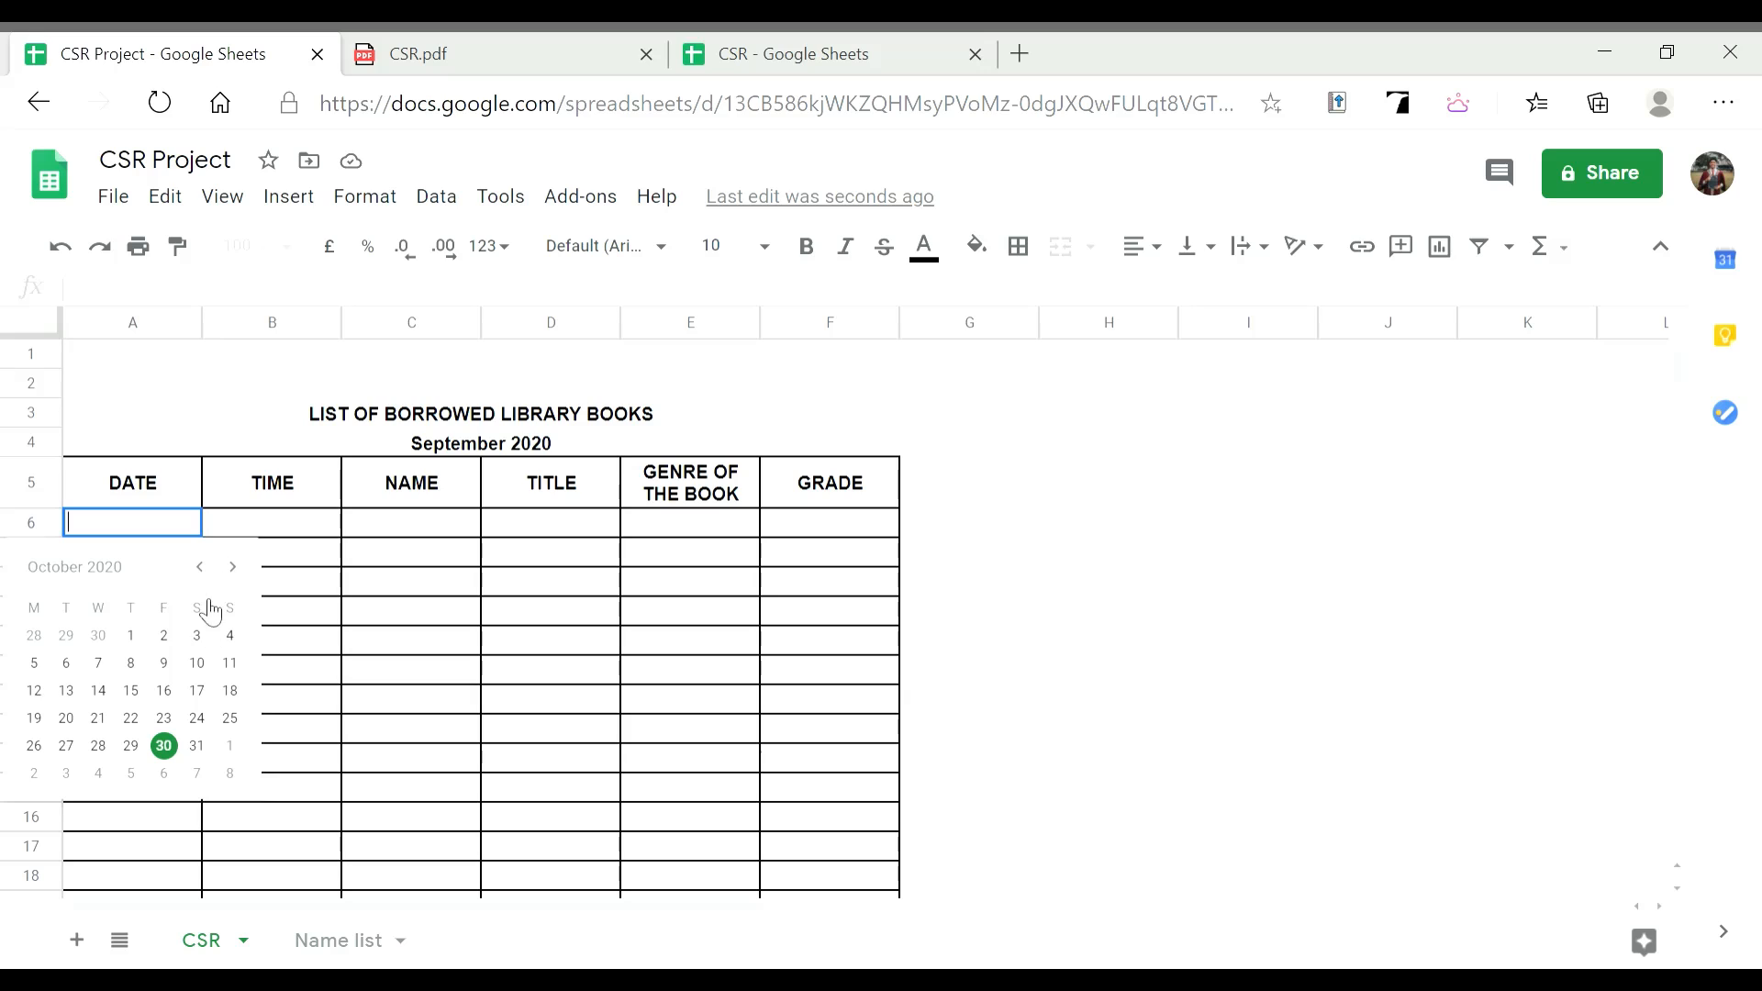
click(201, 567)
click(233, 569)
click(201, 567)
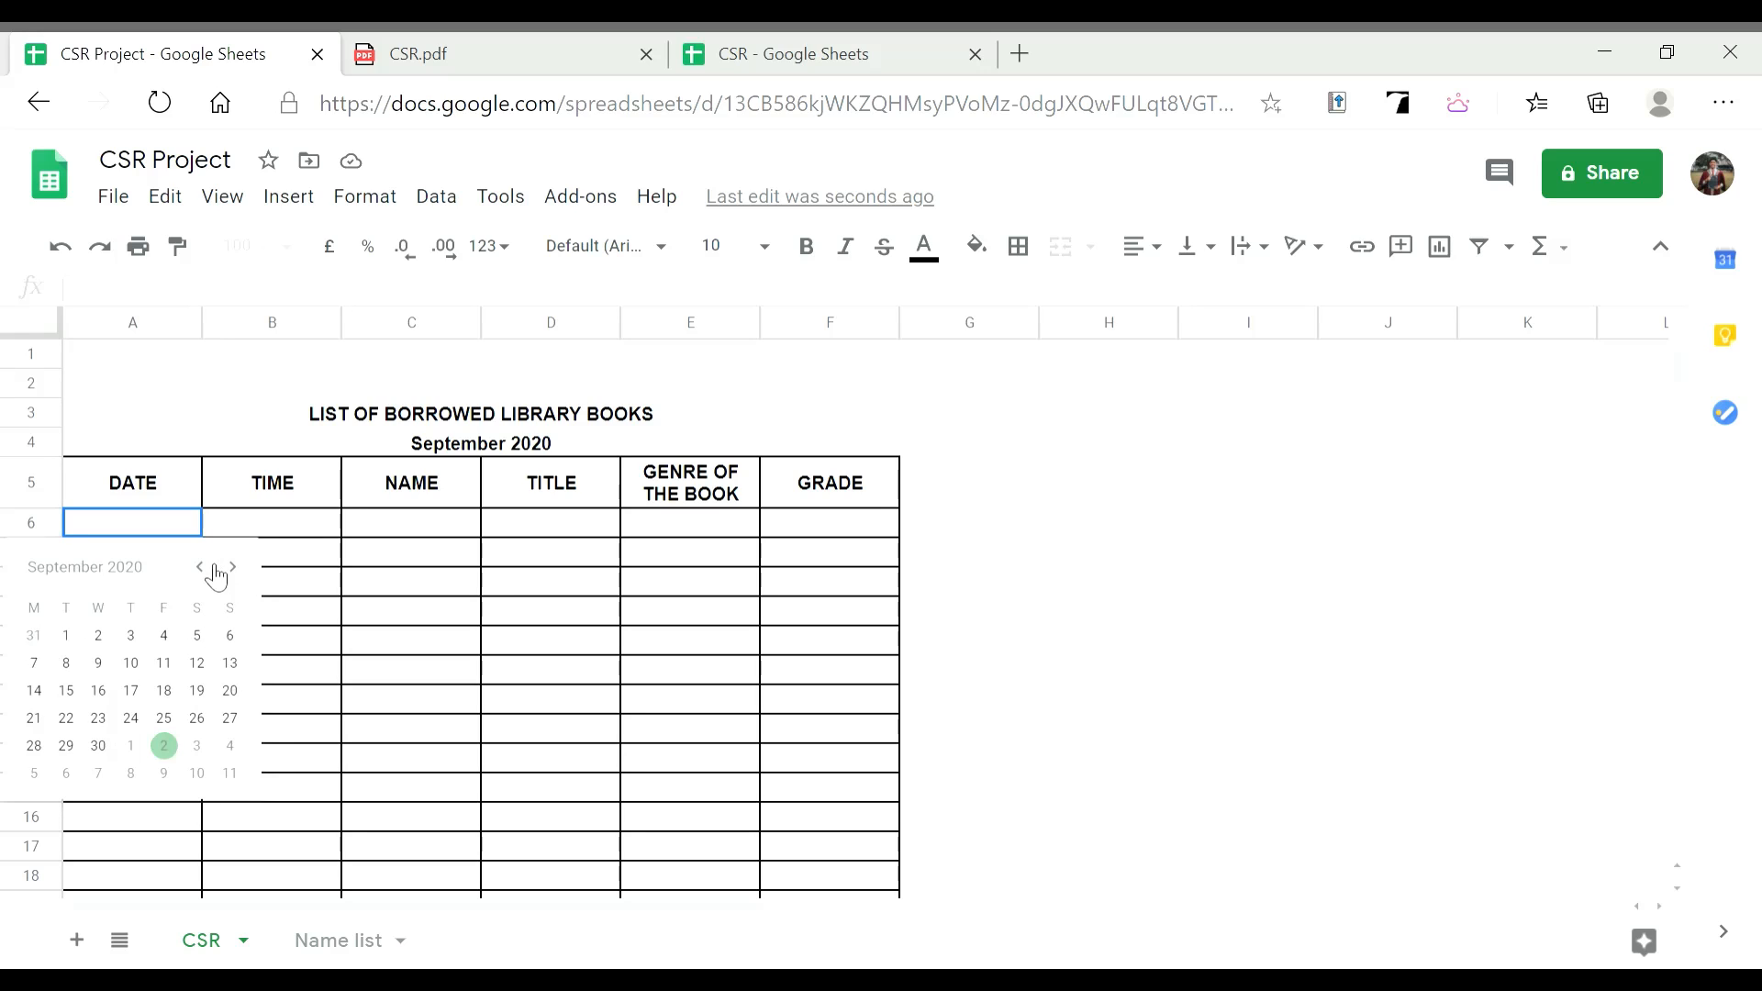
click(232, 569)
click(201, 567)
click(66, 635)
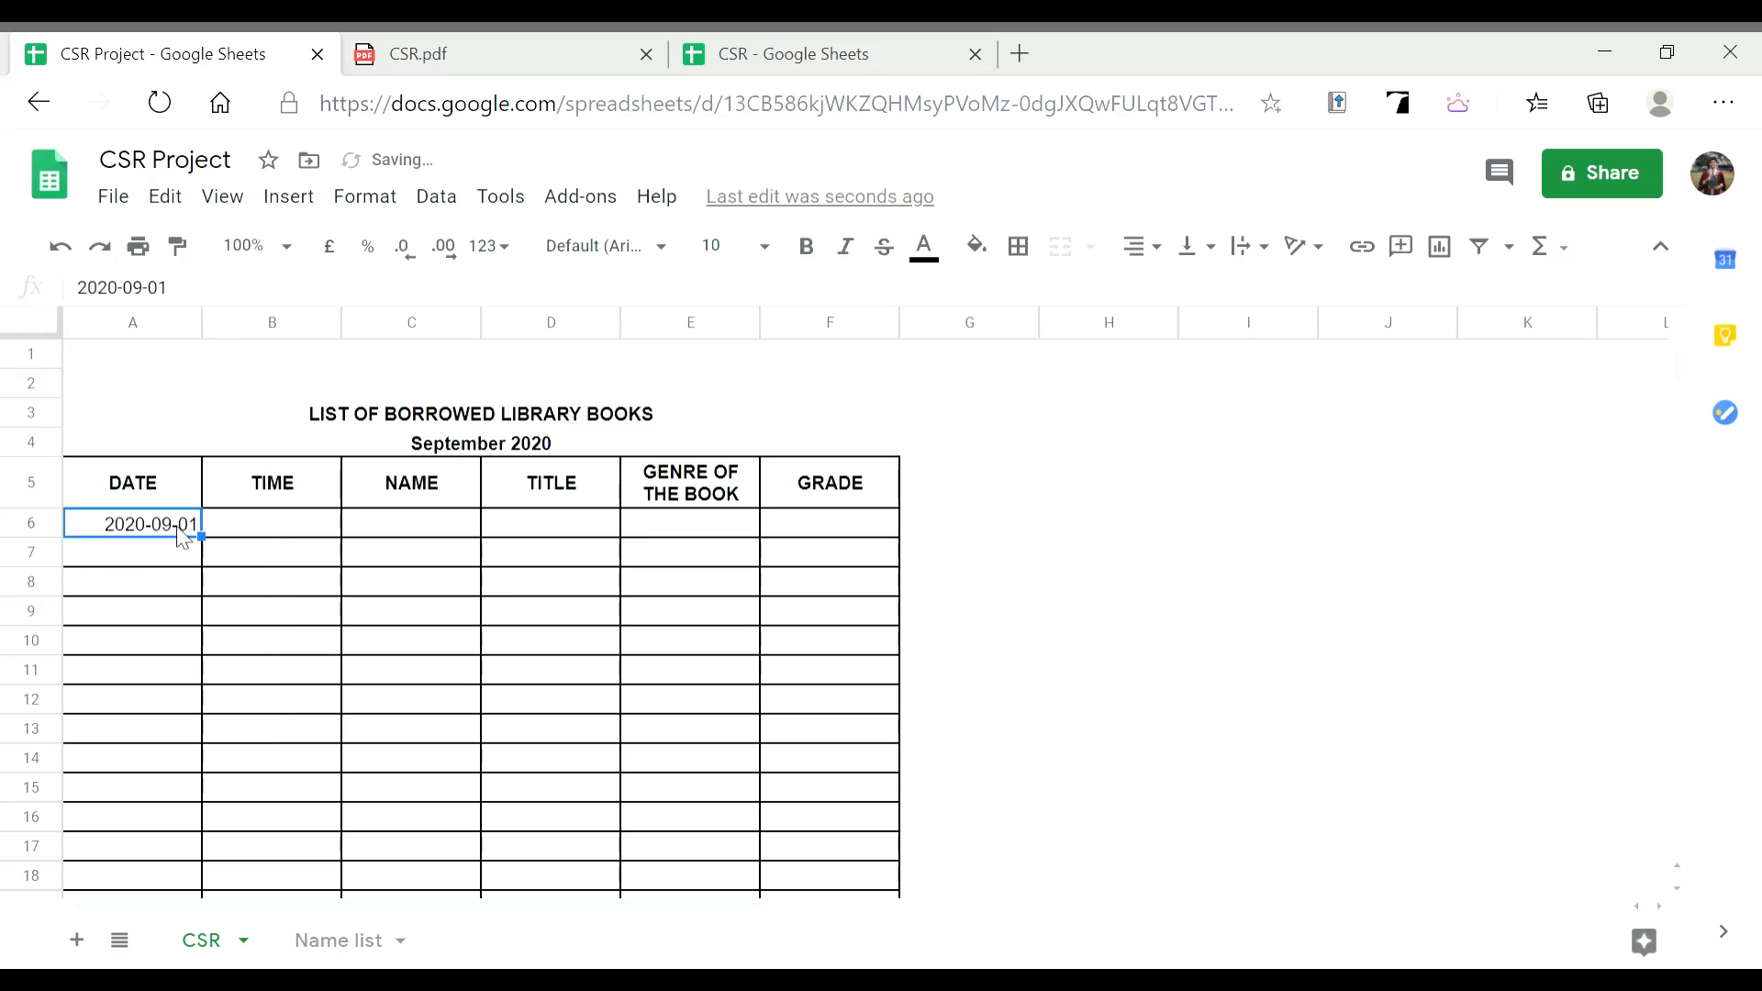
Pick 2 September 2020 from the calendar picker for cell A7
click(168, 549)
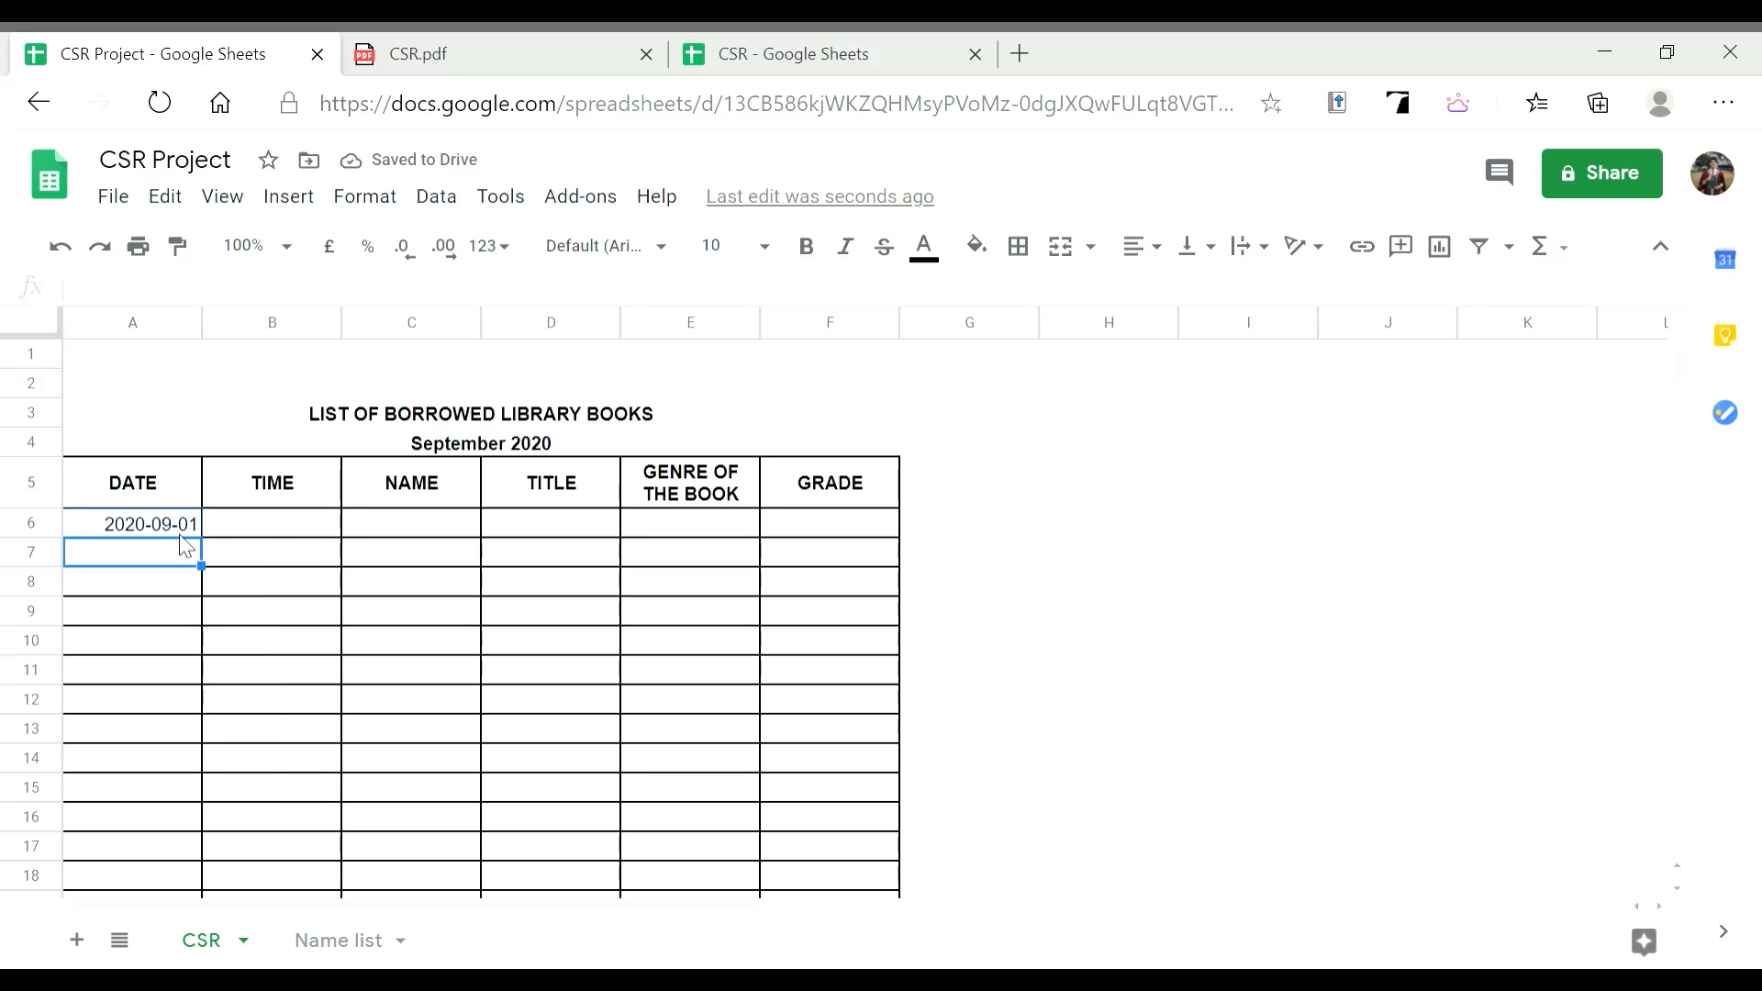
click(206, 549)
click(179, 561)
double_click(170, 560)
click(110, 674)
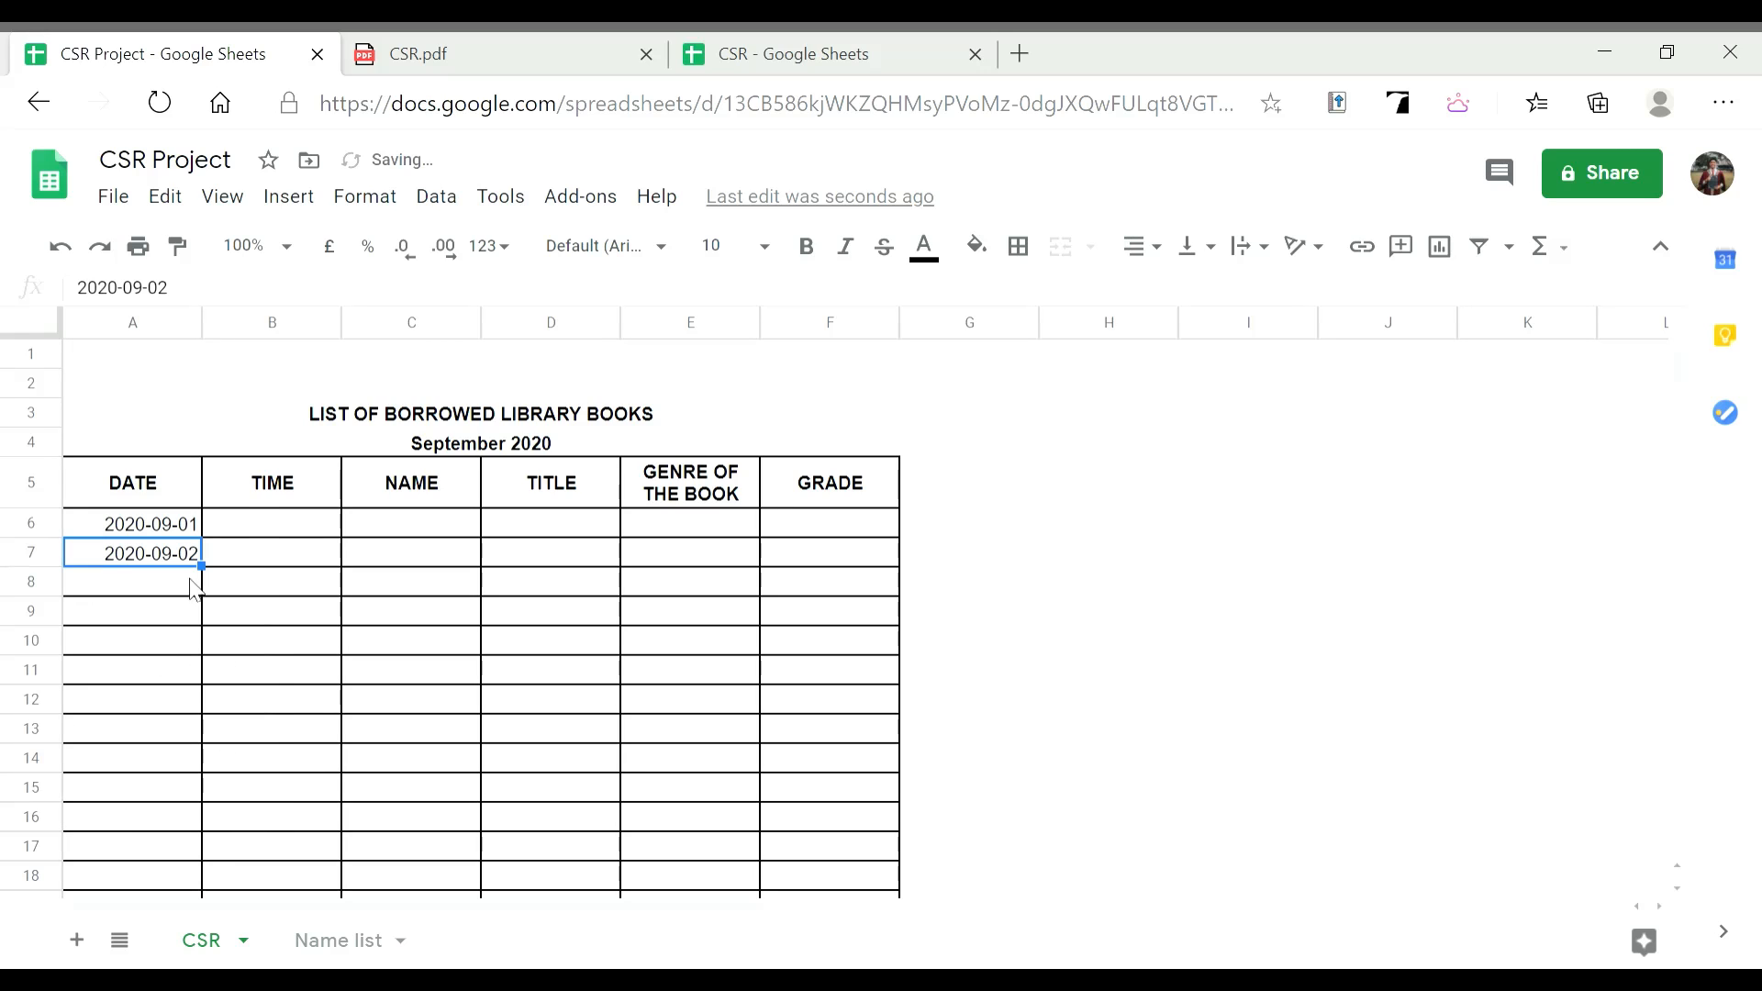
Look over the genre and grade columns, then switch to the Name list sheet
click(163, 579)
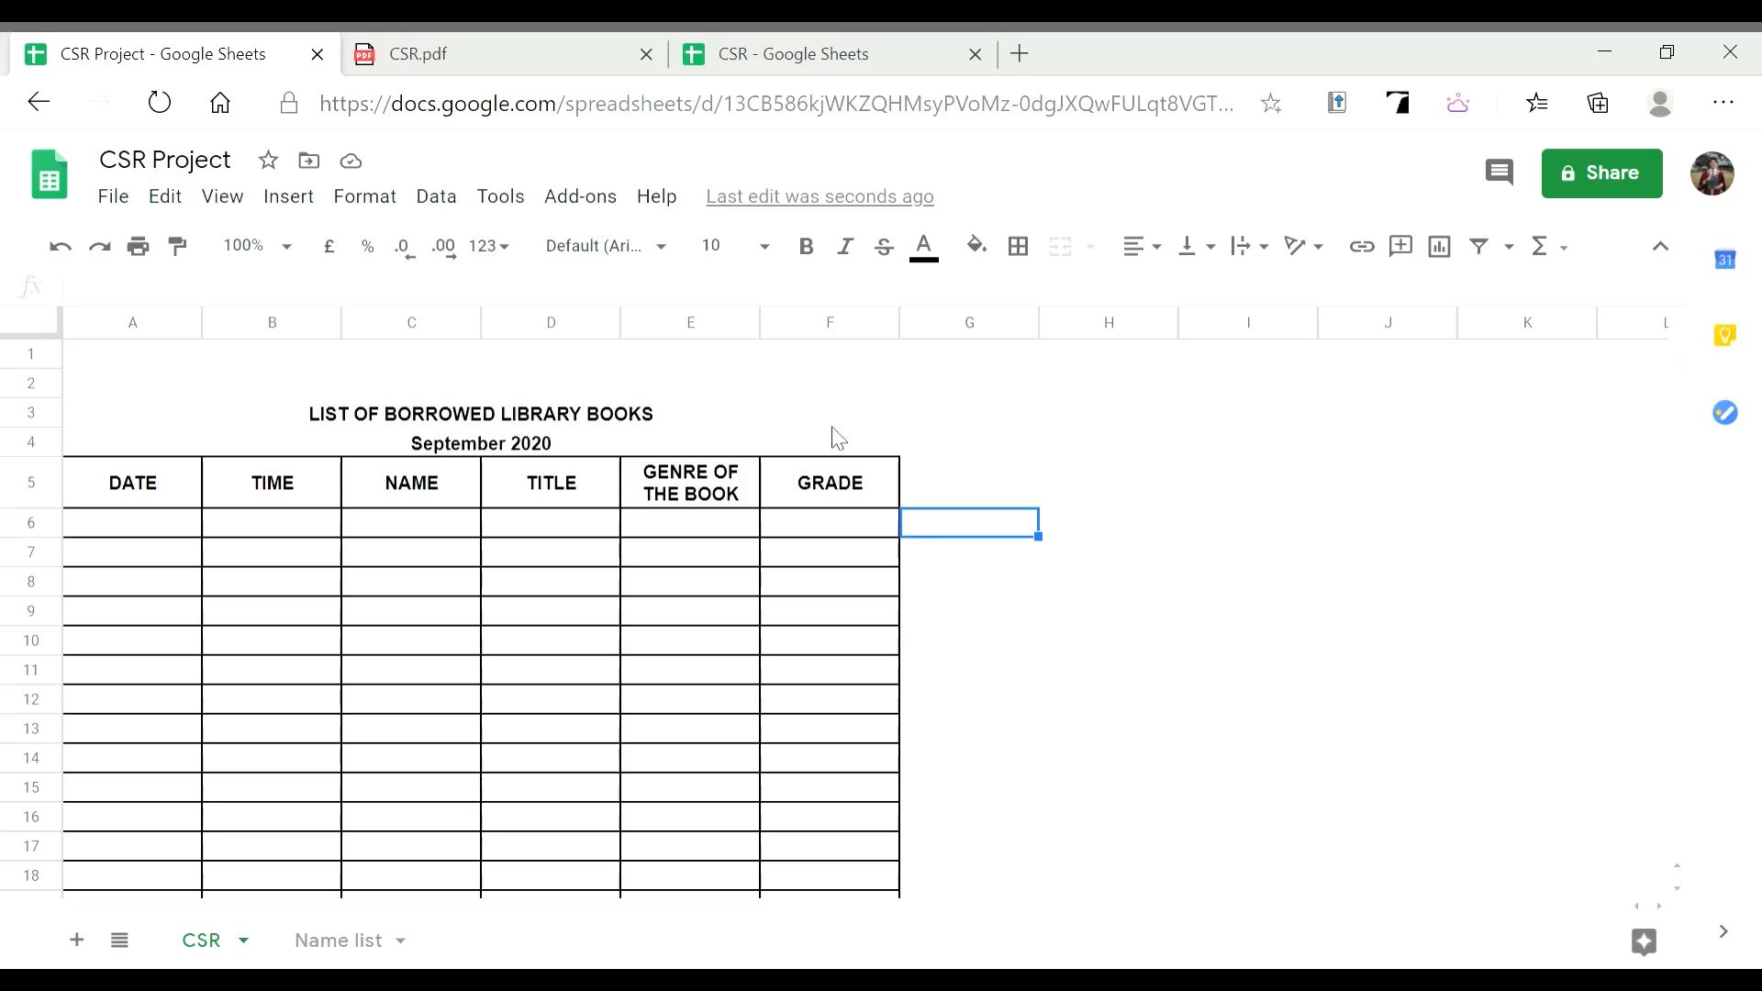
click(715, 506)
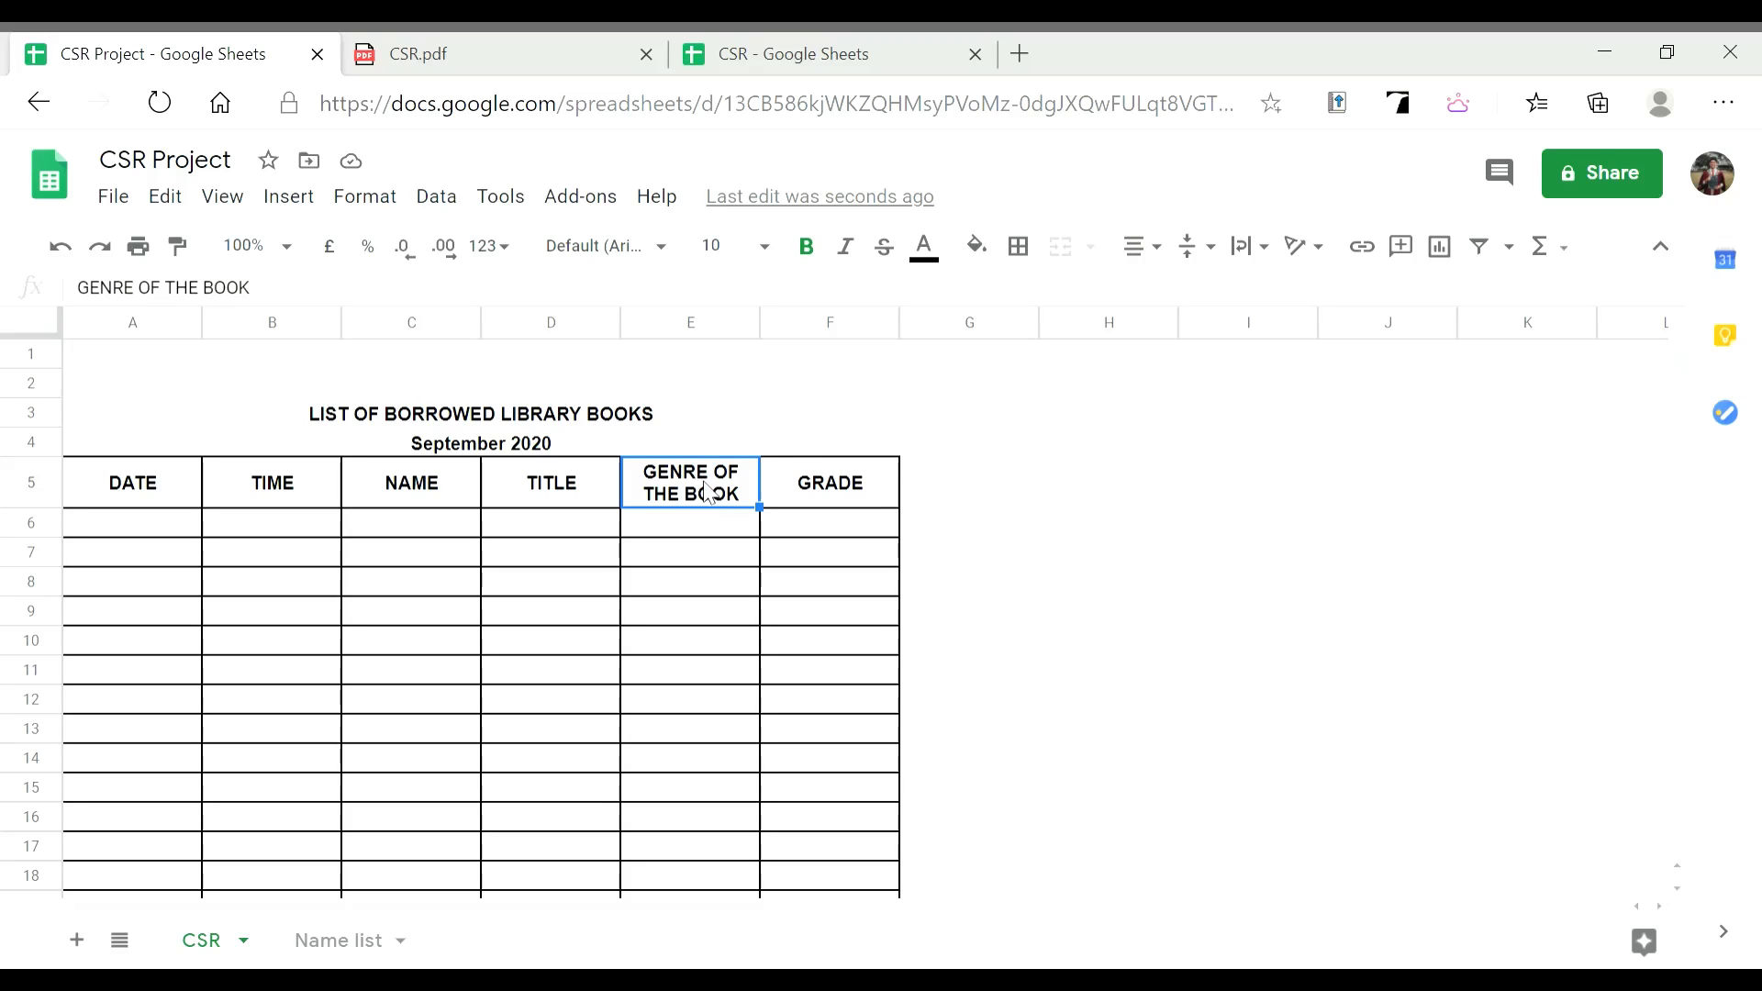
click(819, 480)
click(711, 540)
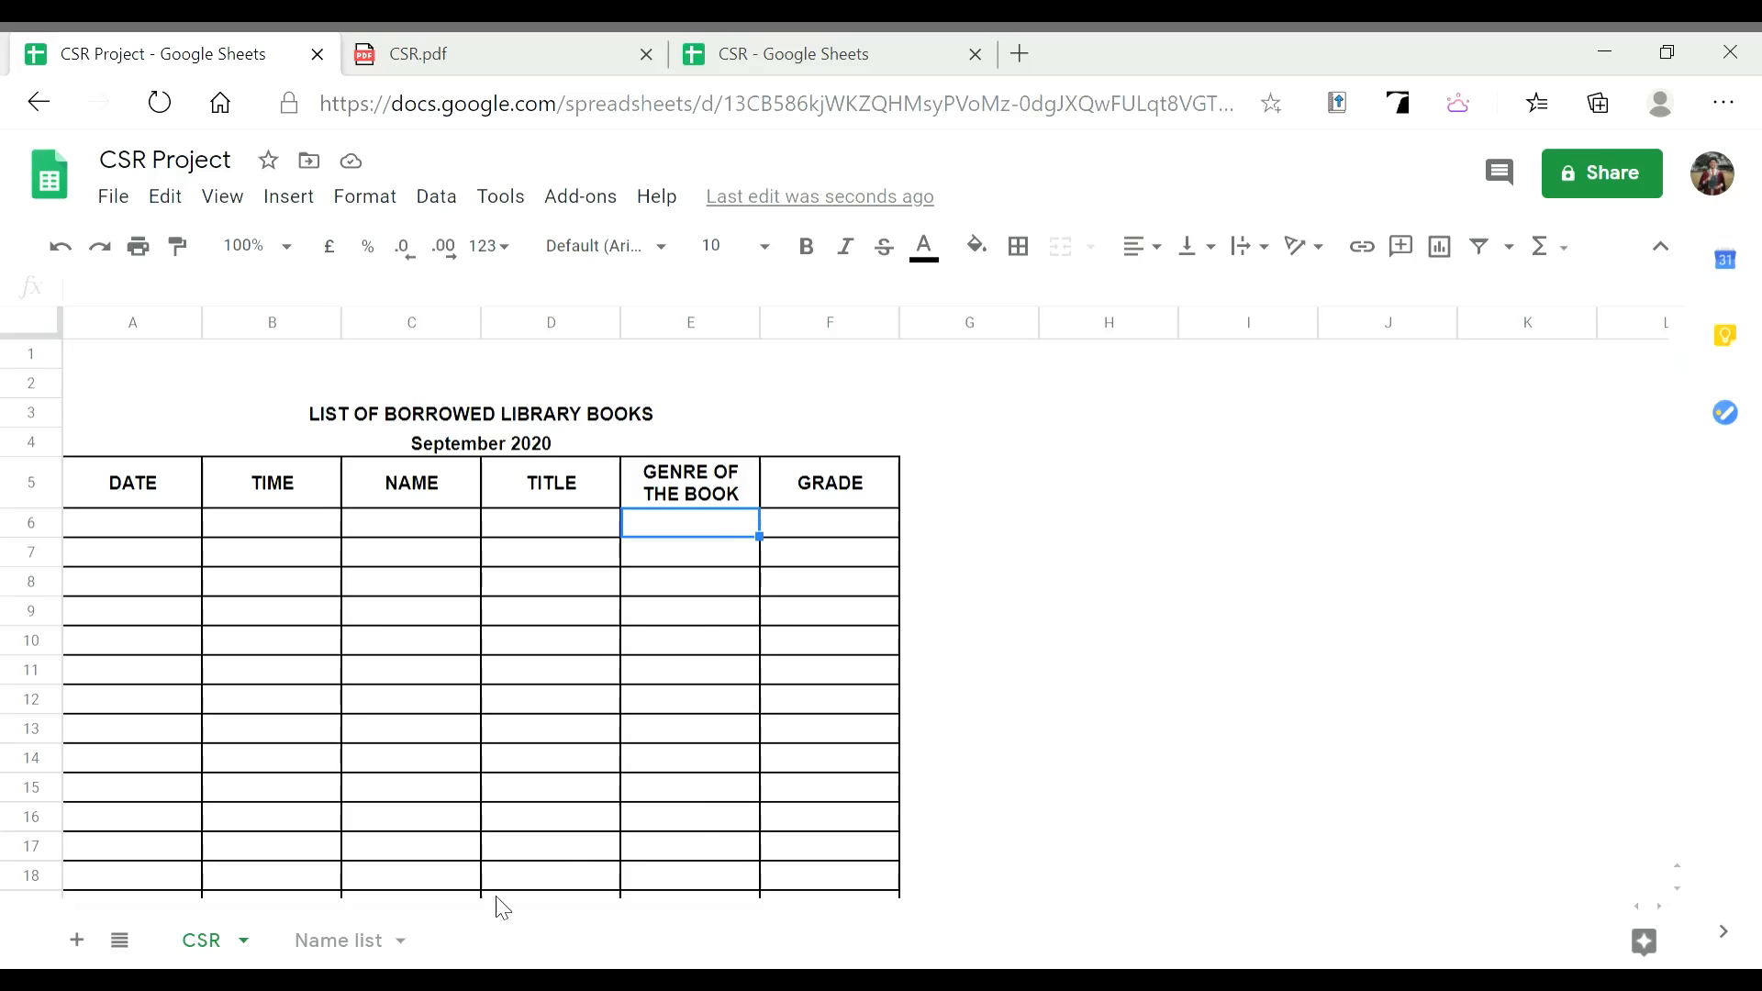
key(ctrl+shift+Page_Down)
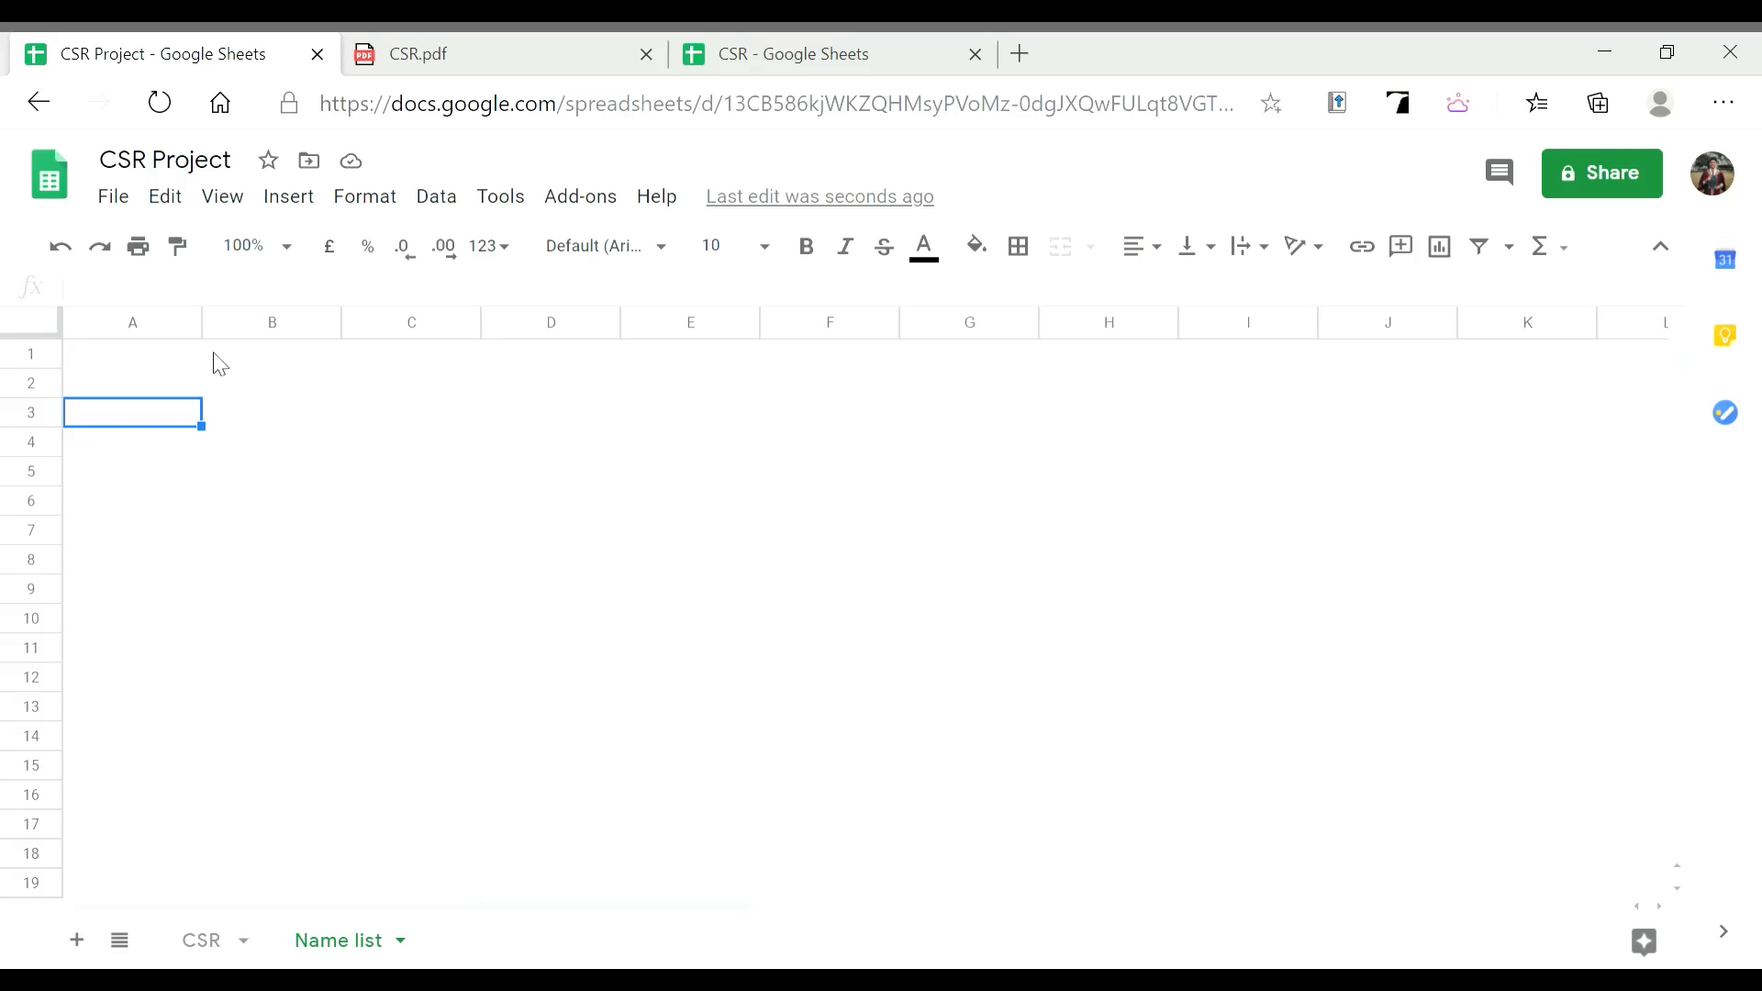
click(413, 53)
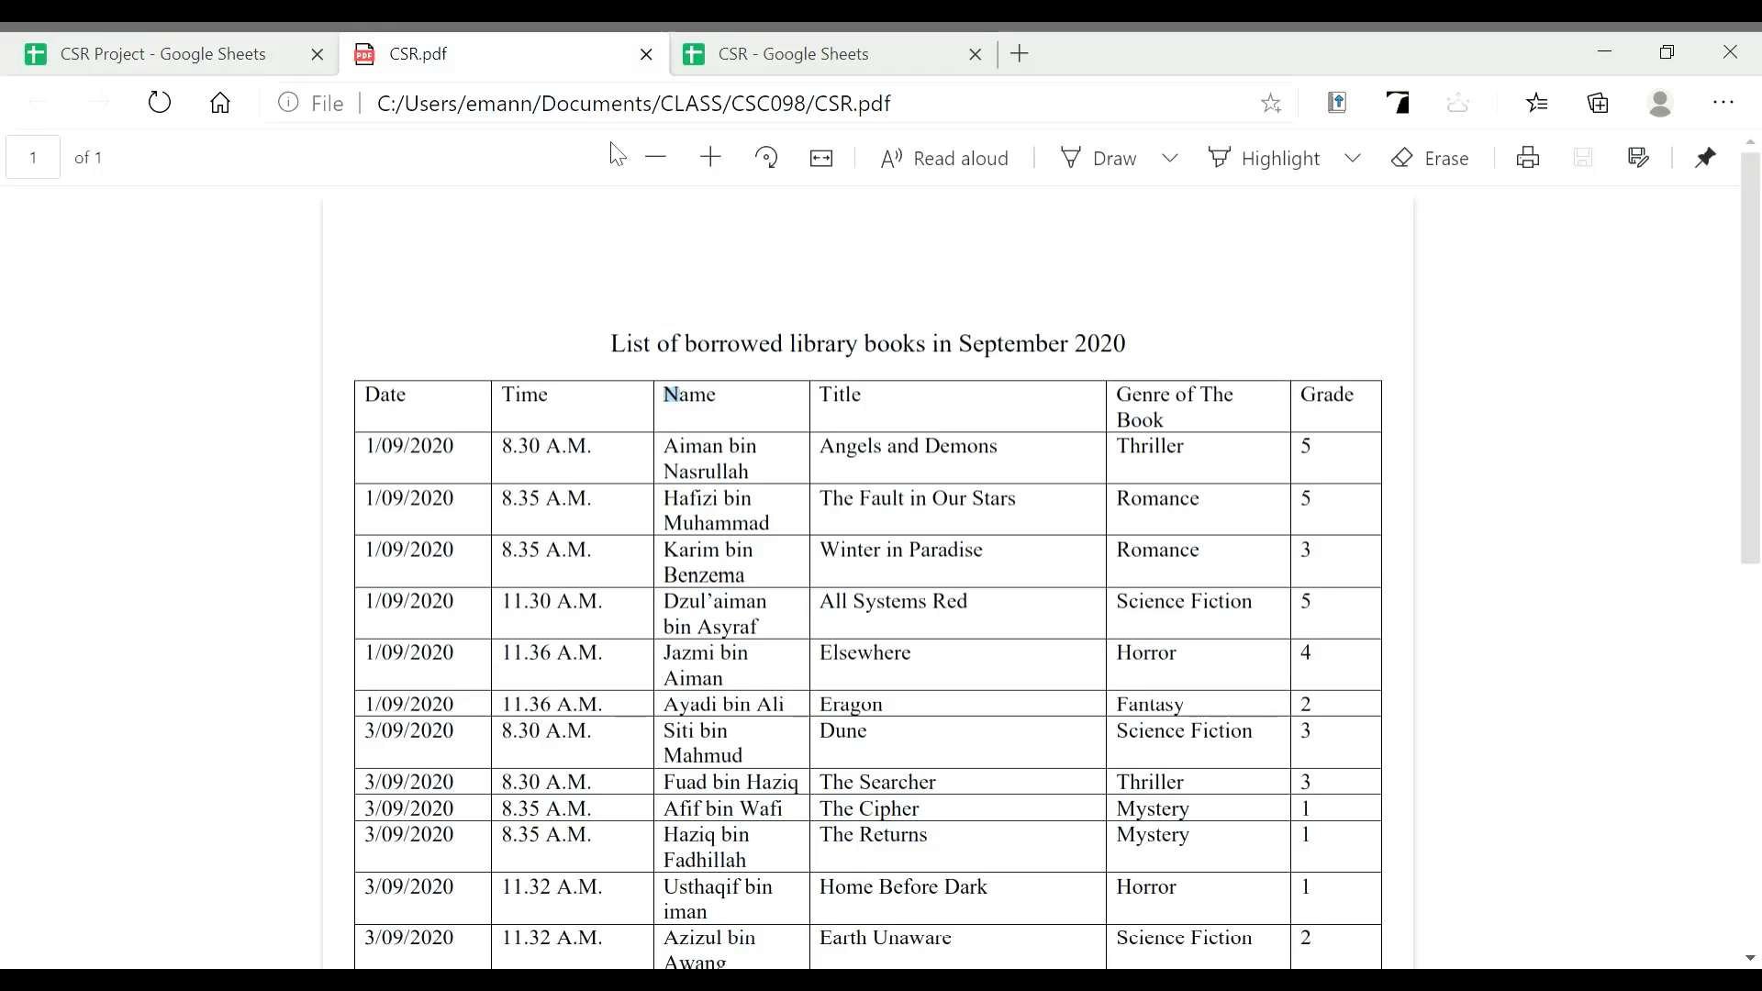
scroll(1188, 428, down, 1)
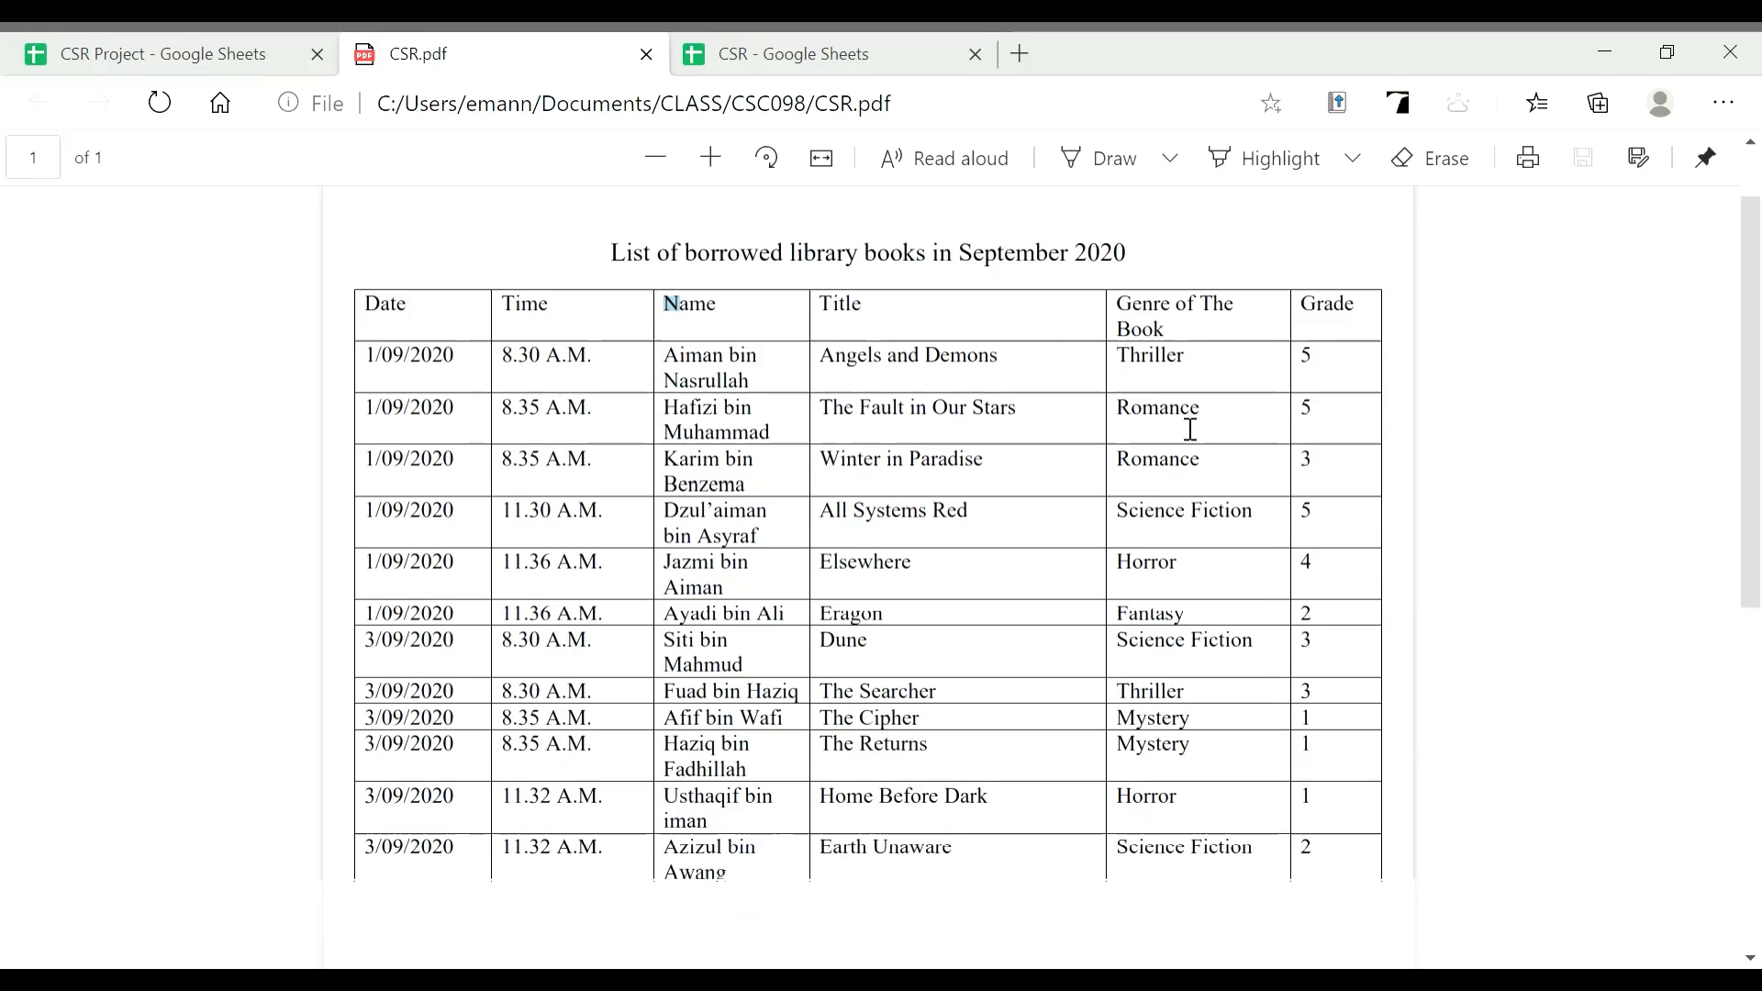
scroll(1191, 421, up, 1)
drag(1148, 401, 1242, 527)
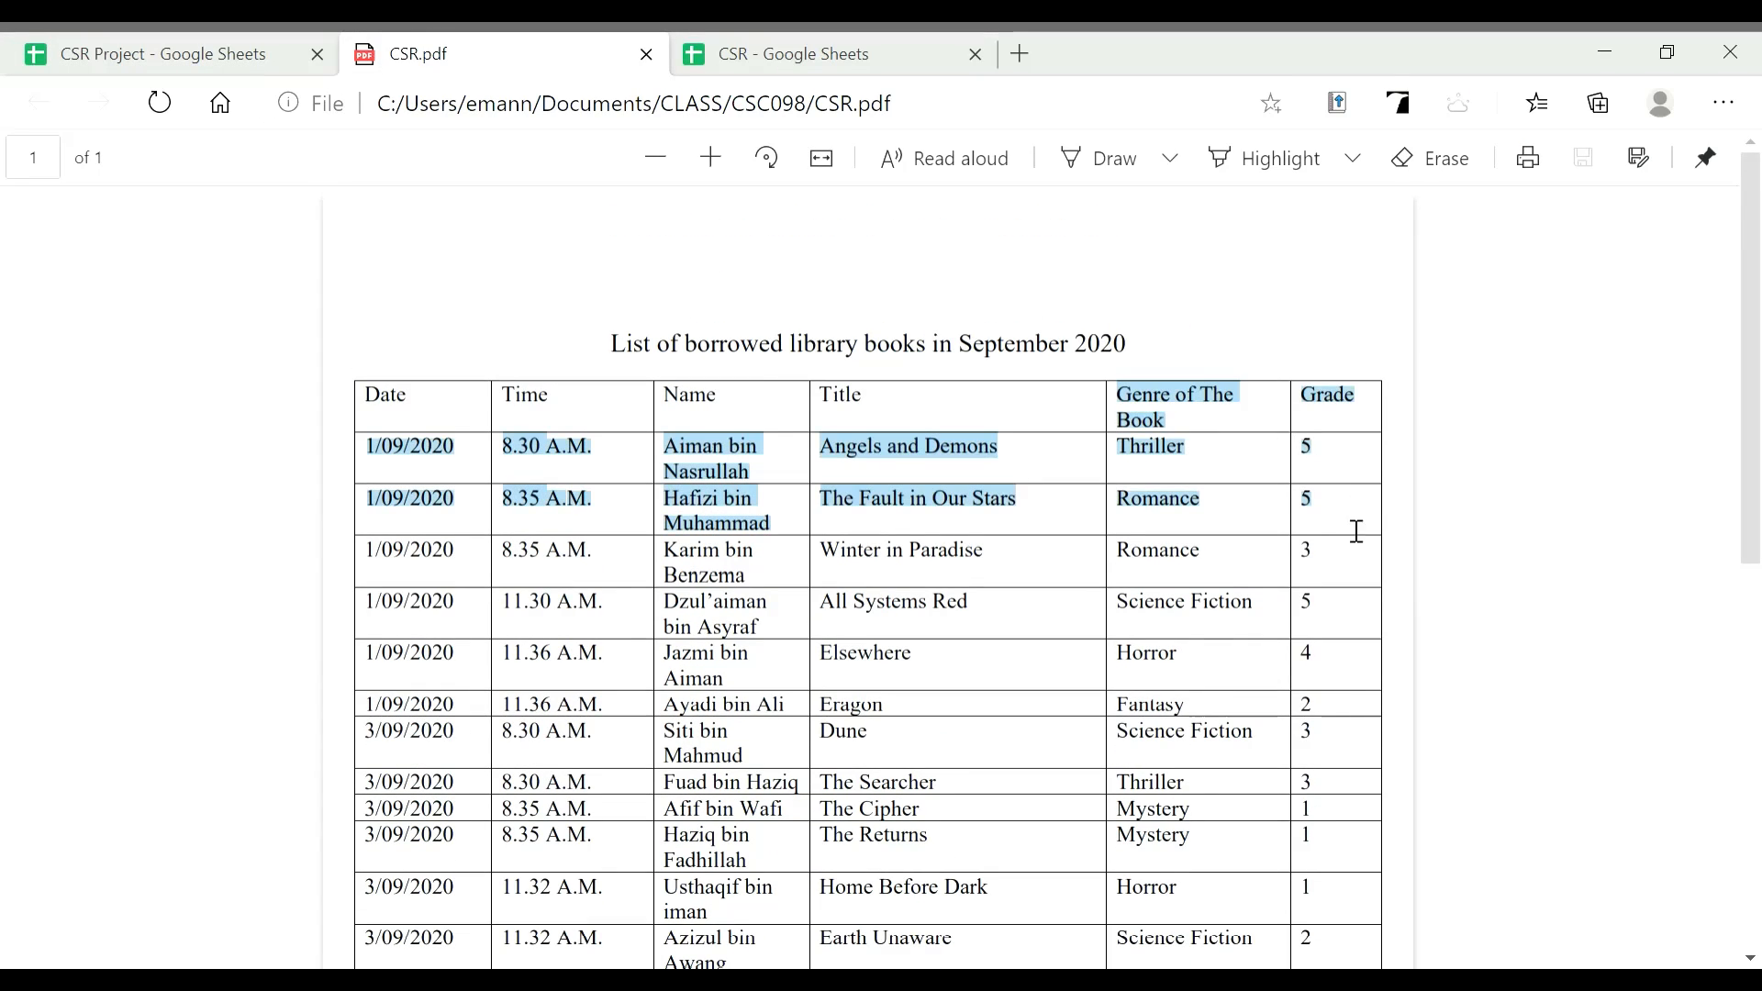
click(1166, 425)
triple_click(1143, 414)
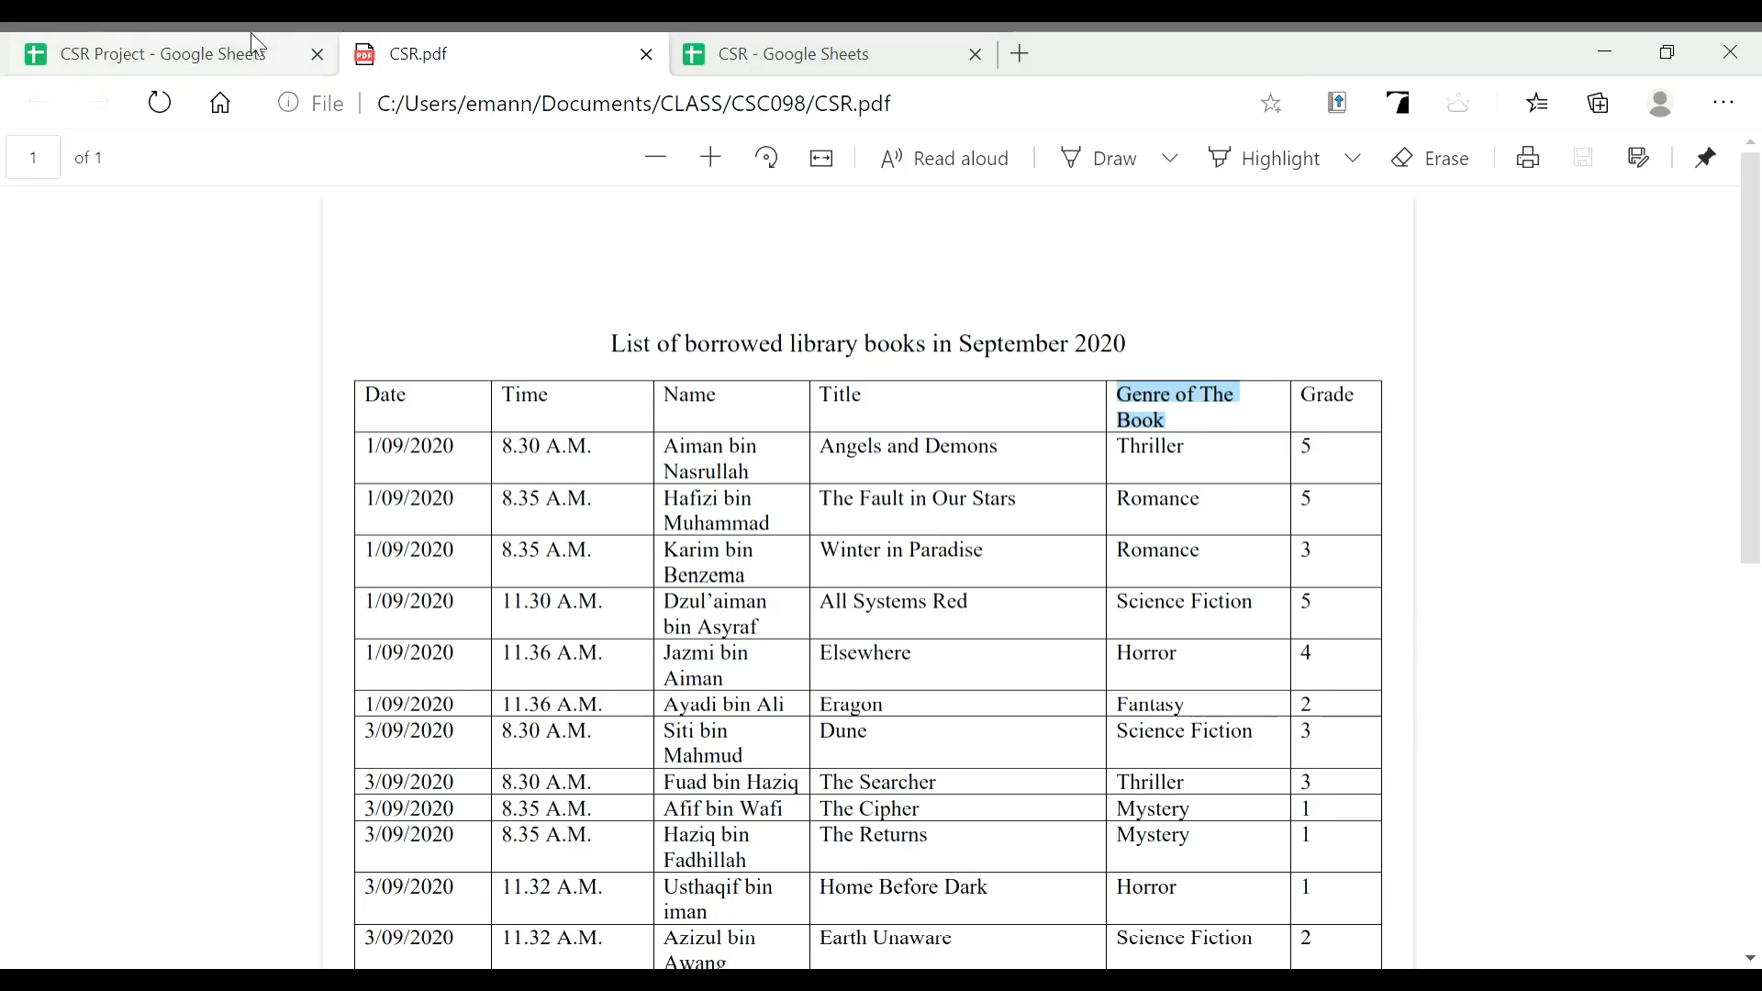
click(223, 54)
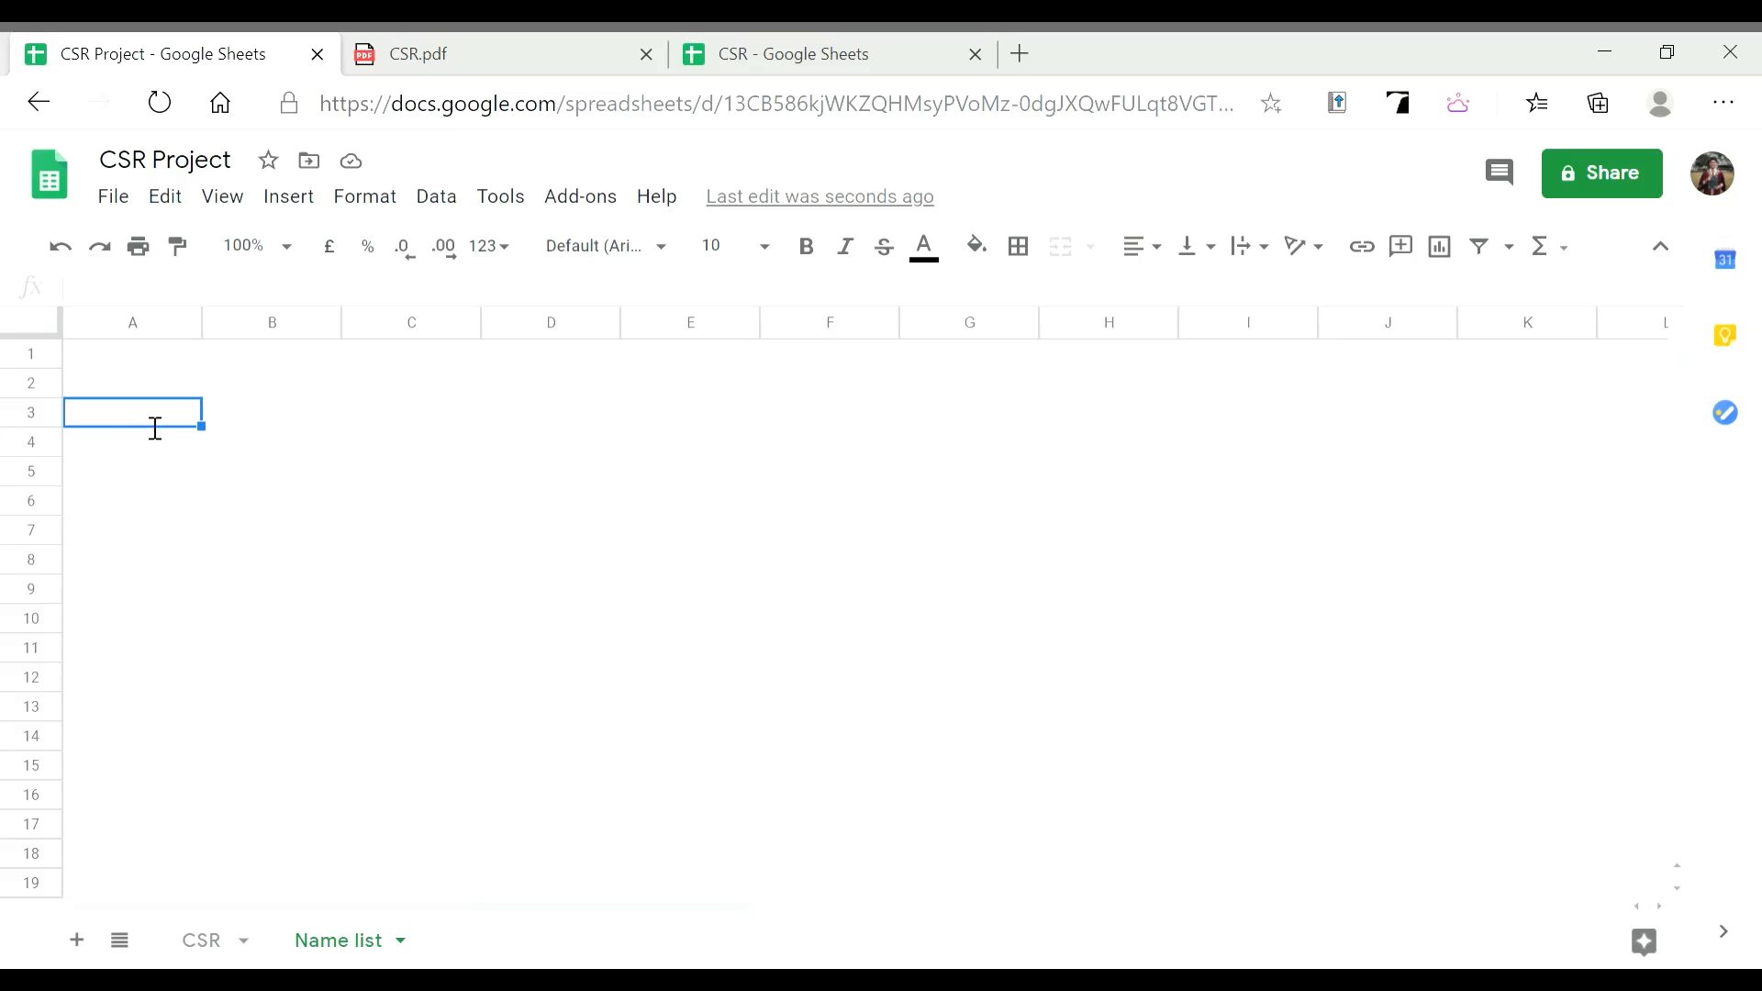
Enter headers 'Genre of The Book' in A3 and 'Grade' in B3, widening column A to fit
text(Genre)
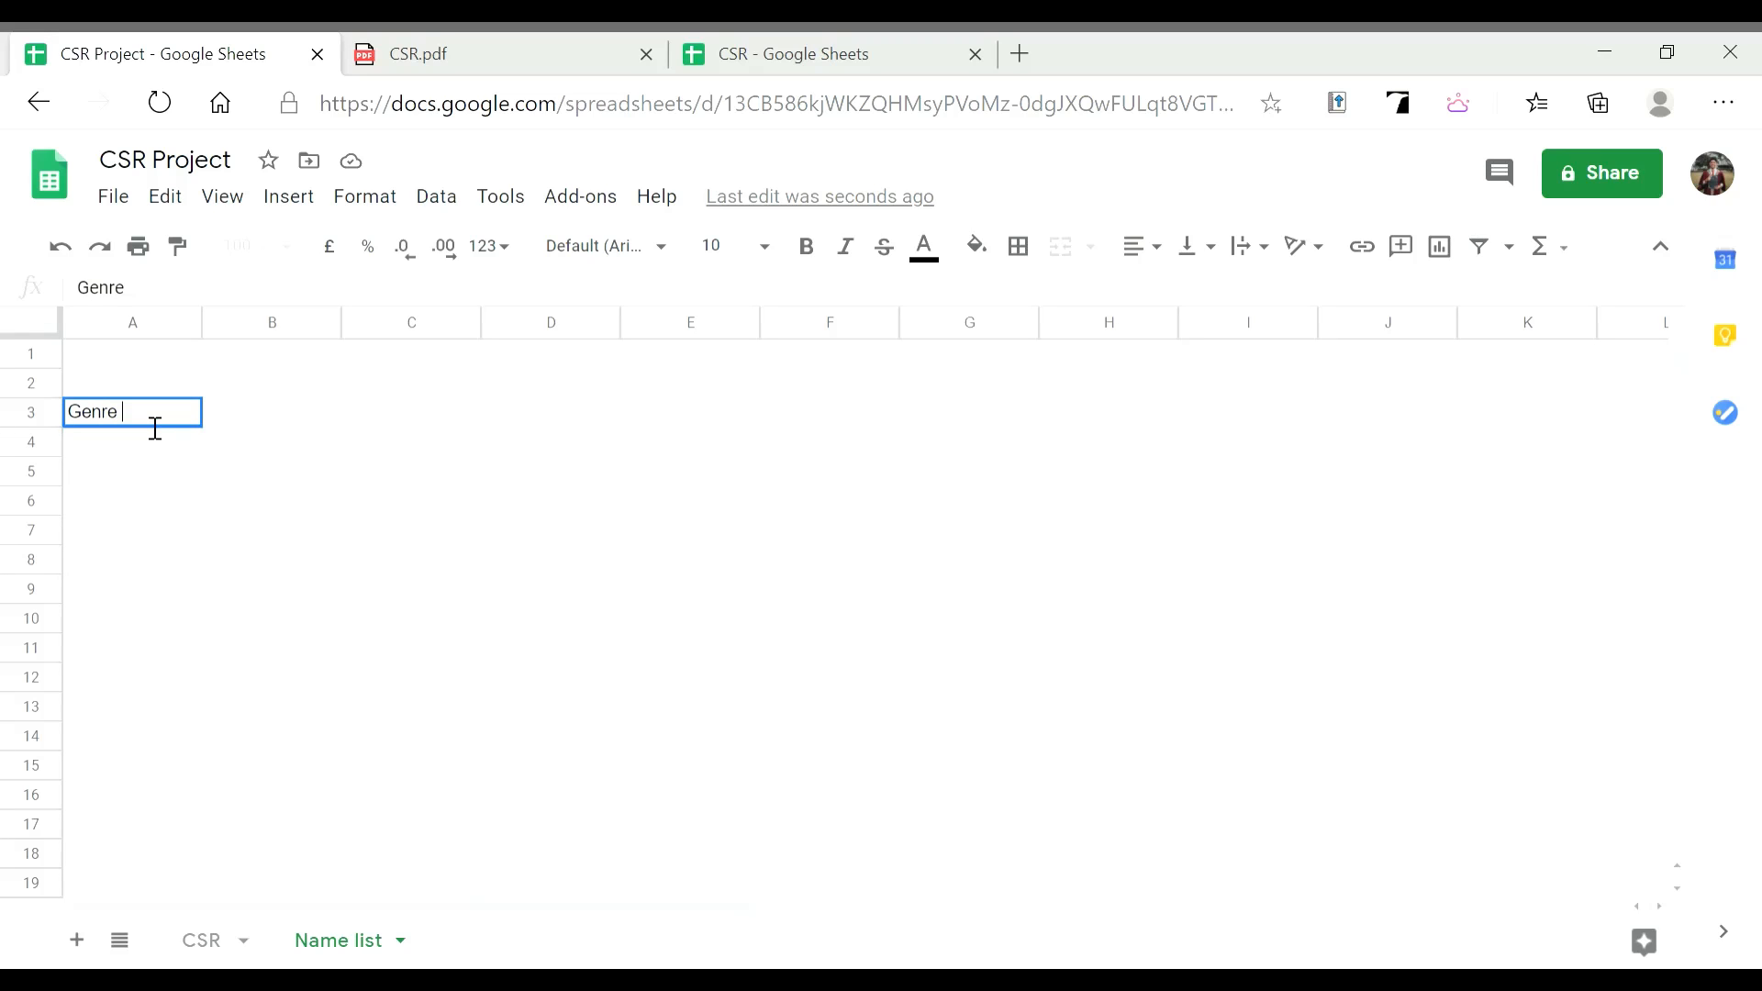
text( of The Book)
key(Return)
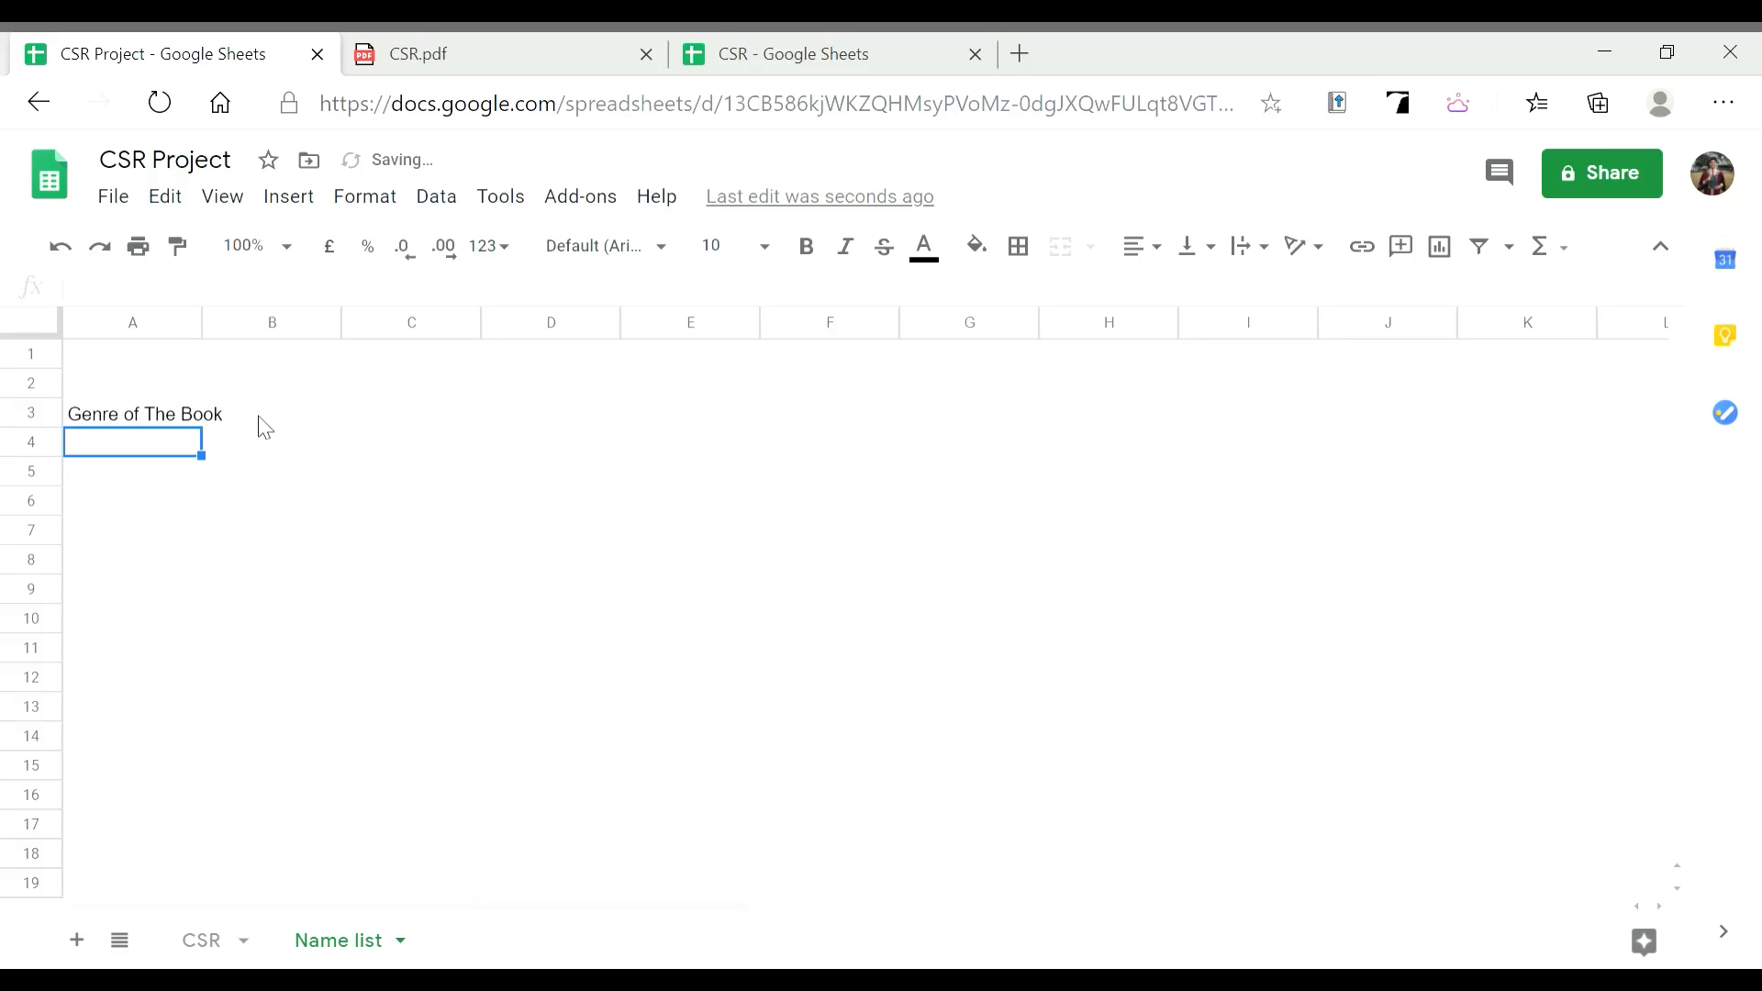
click(266, 418)
text(Grade)
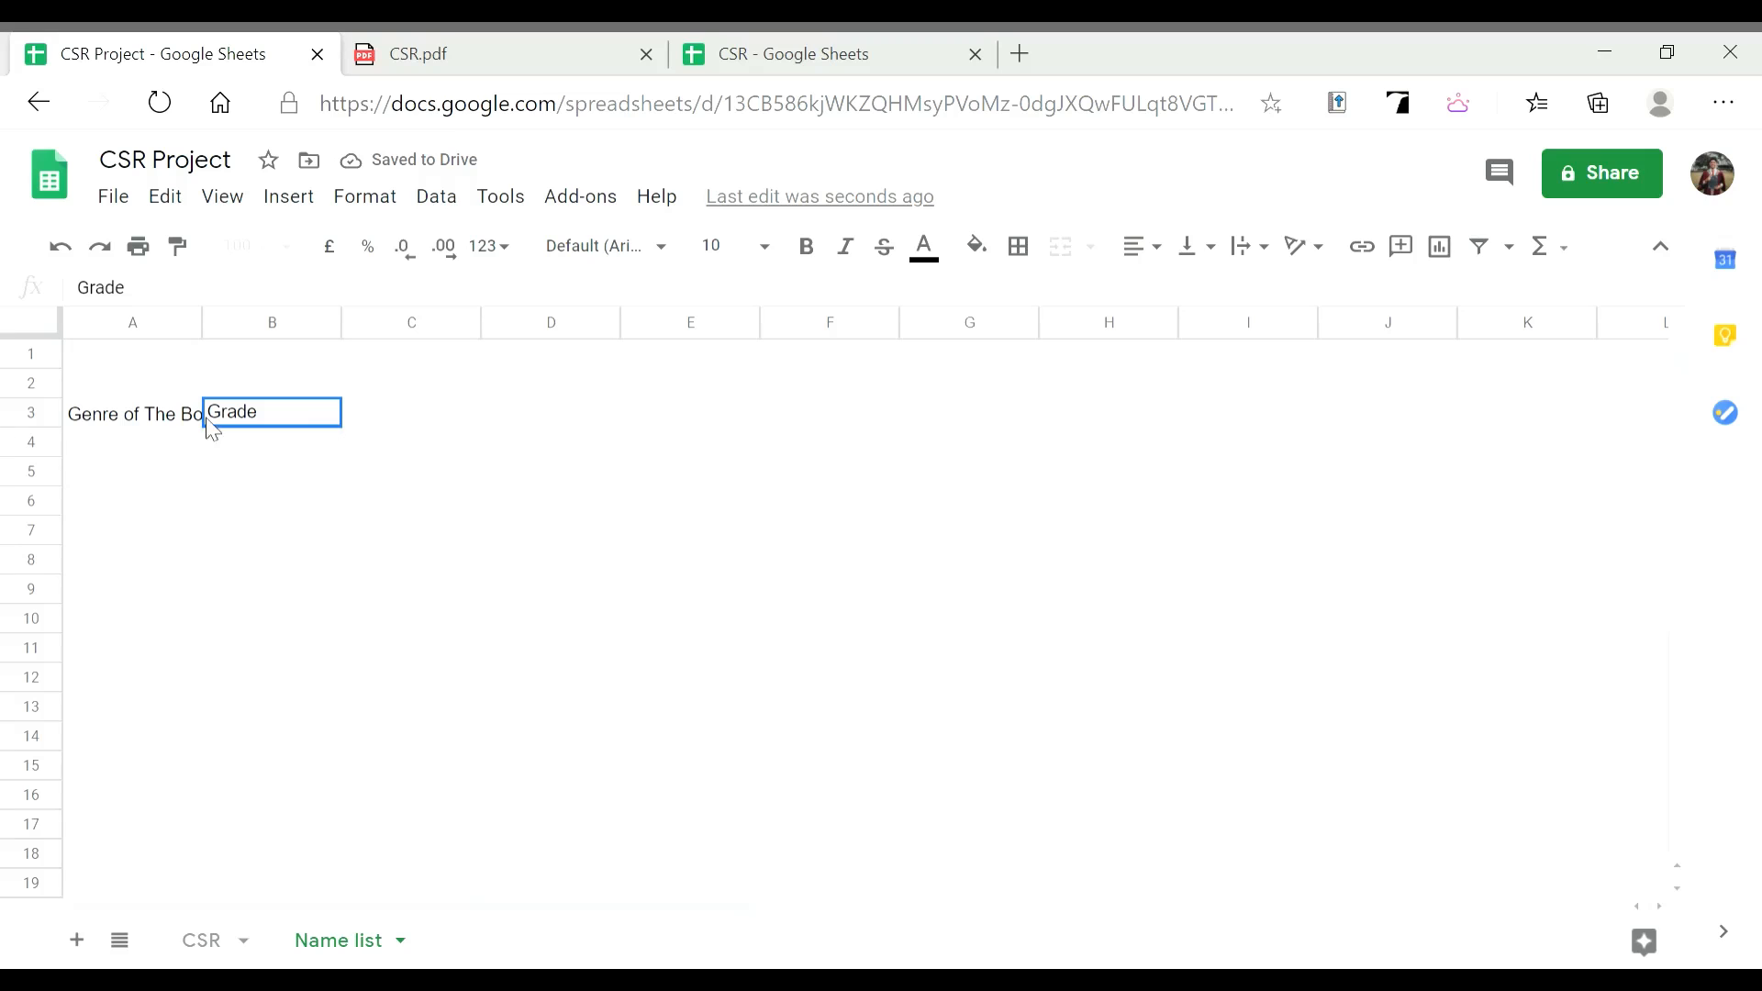
click(170, 432)
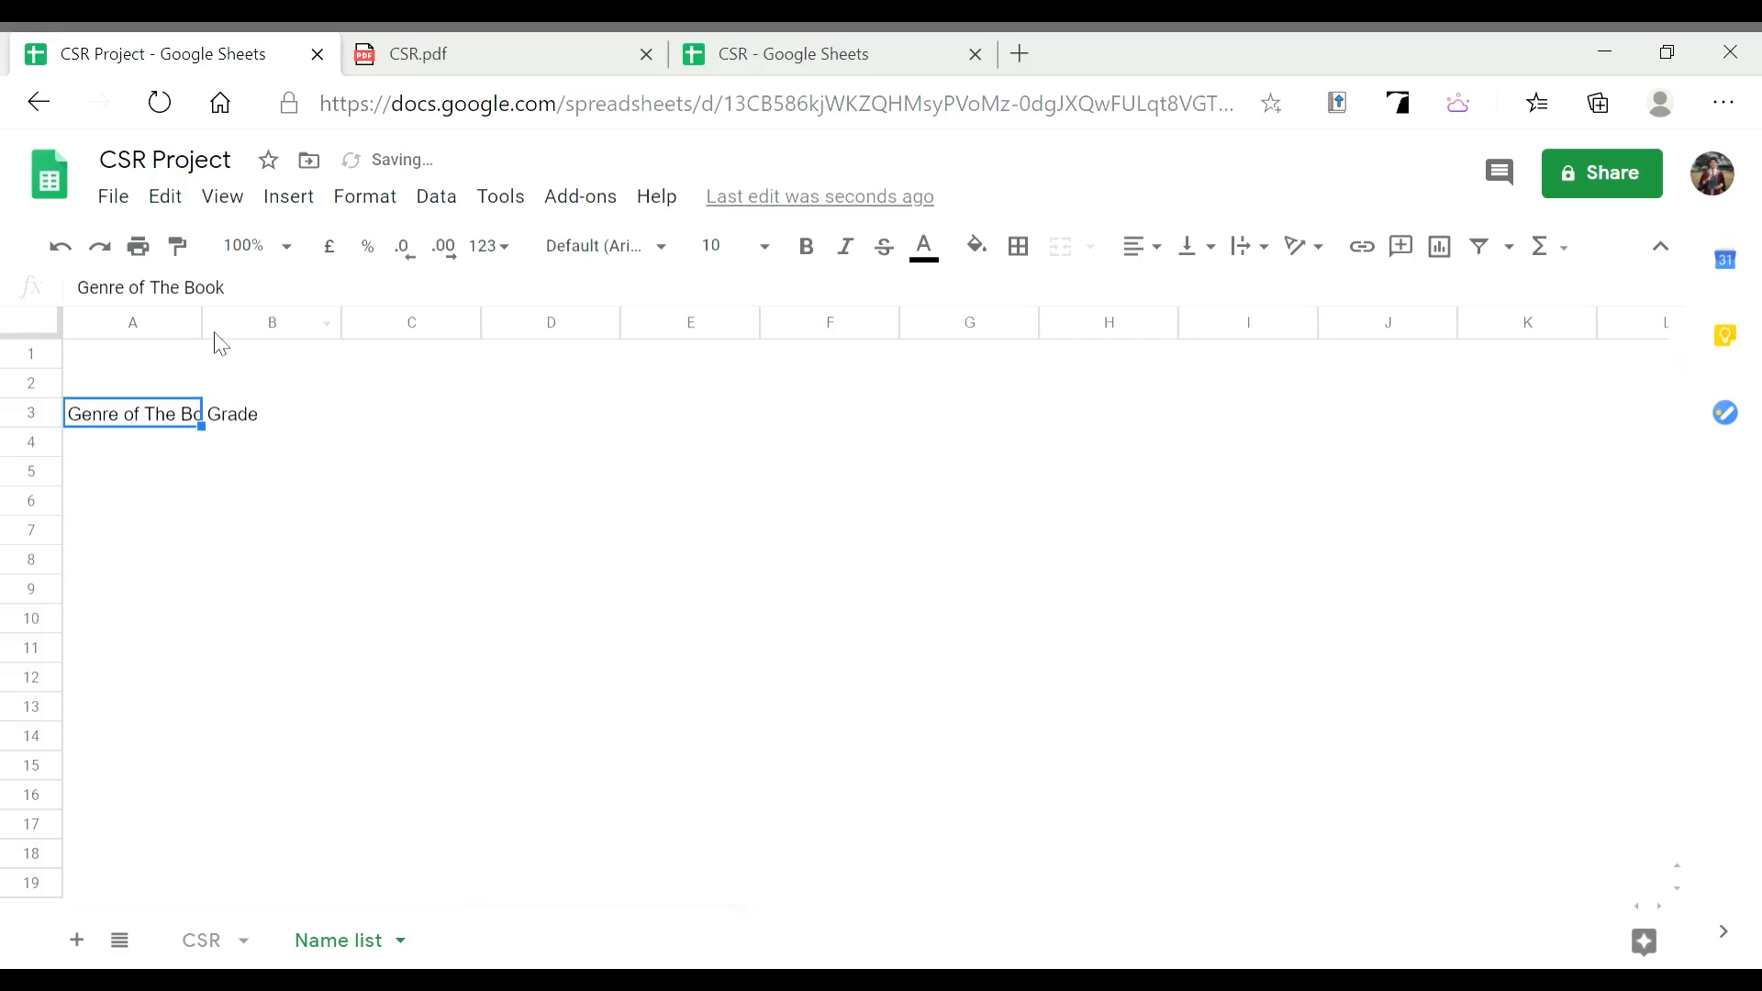
drag(201, 326, 254, 332)
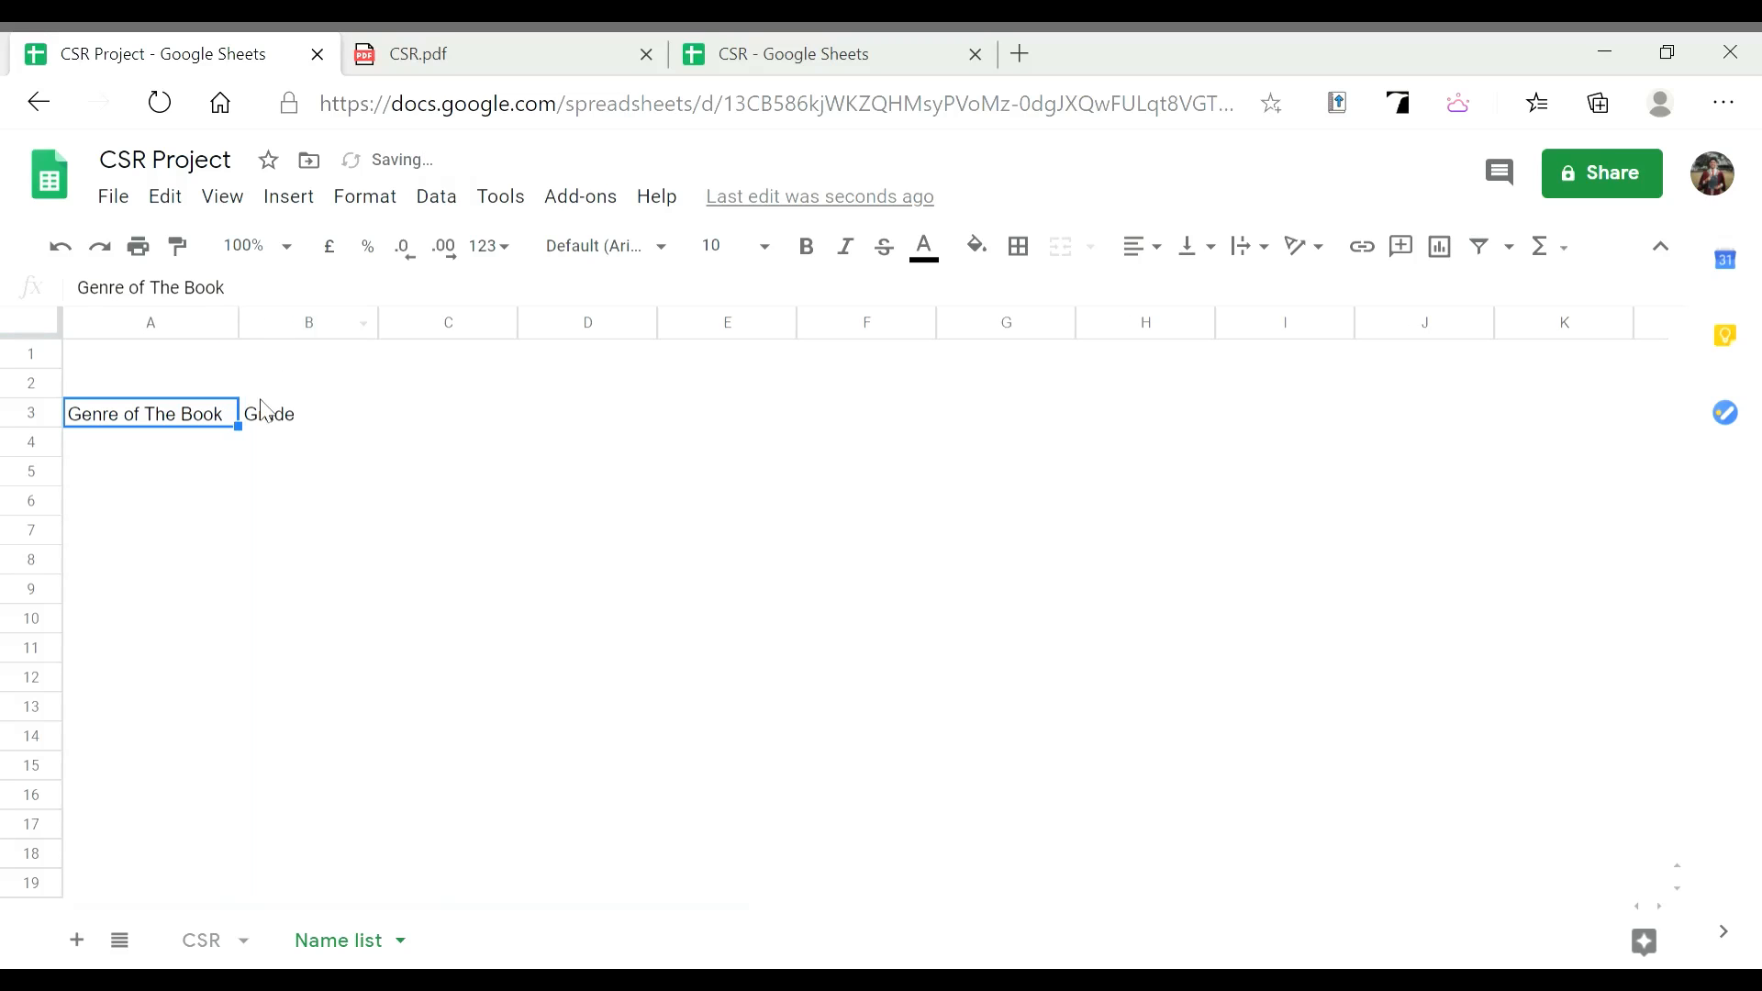
click(301, 417)
Apply All borders to the range A3:B11
click(227, 420)
drag(214, 470, 307, 635)
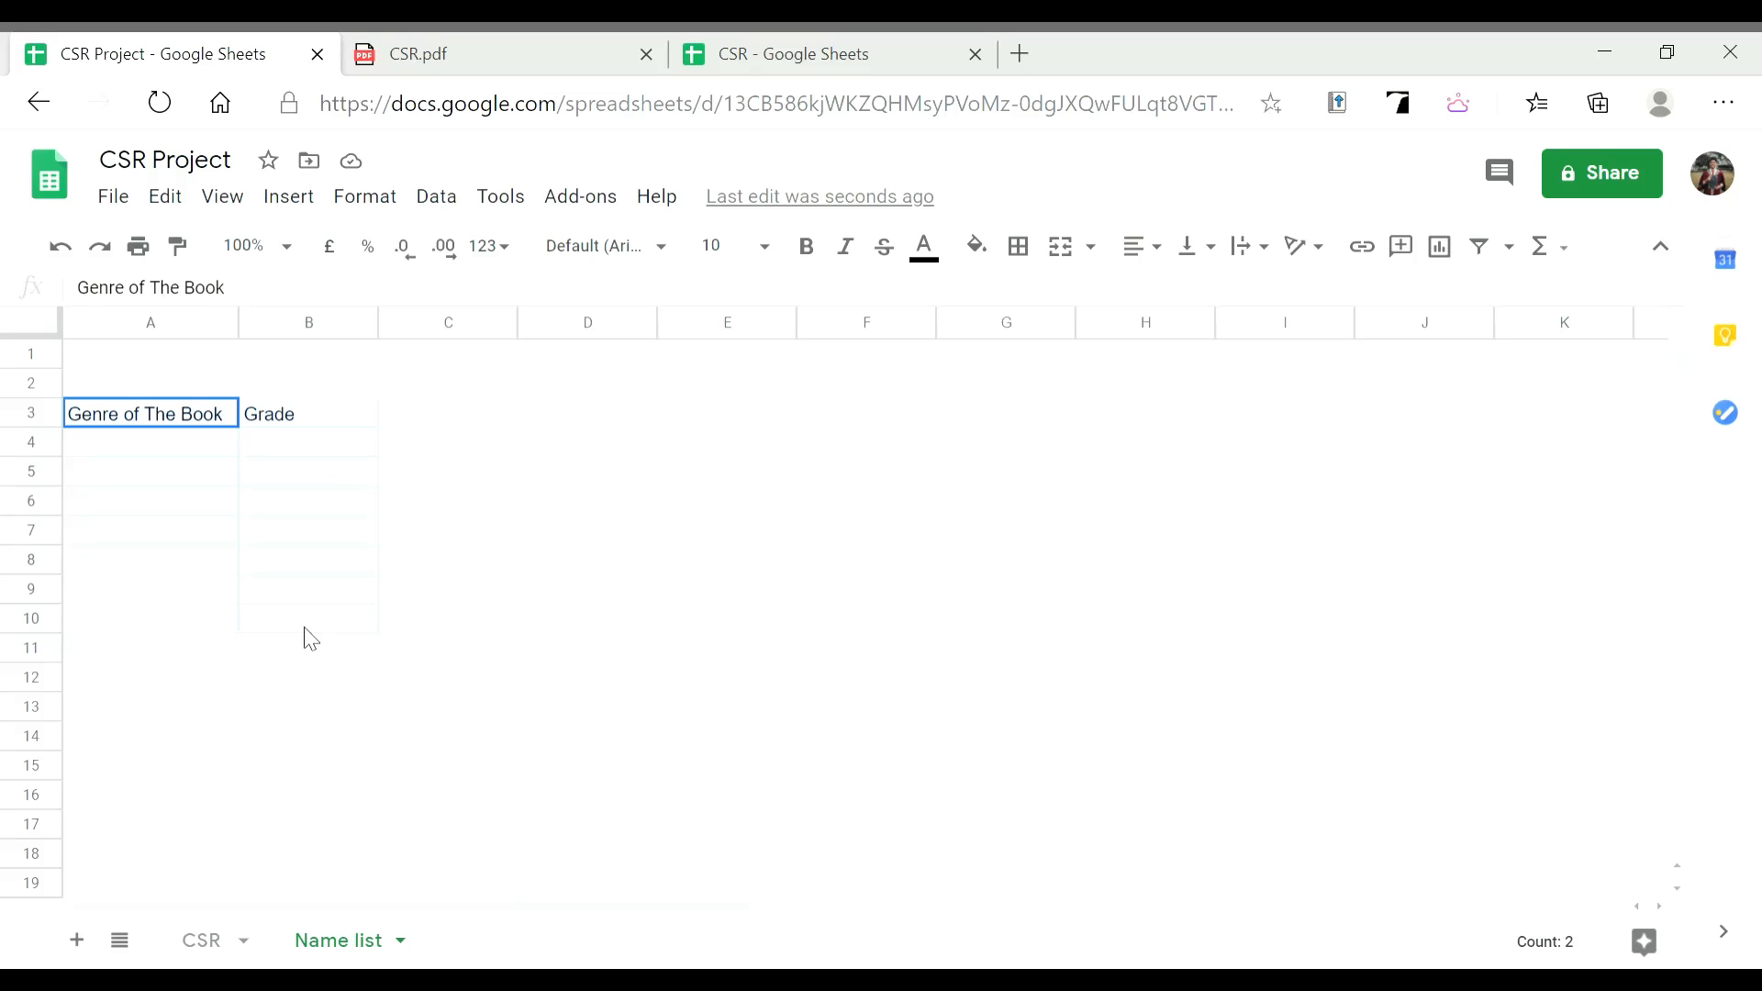
drag(310, 639, 311, 653)
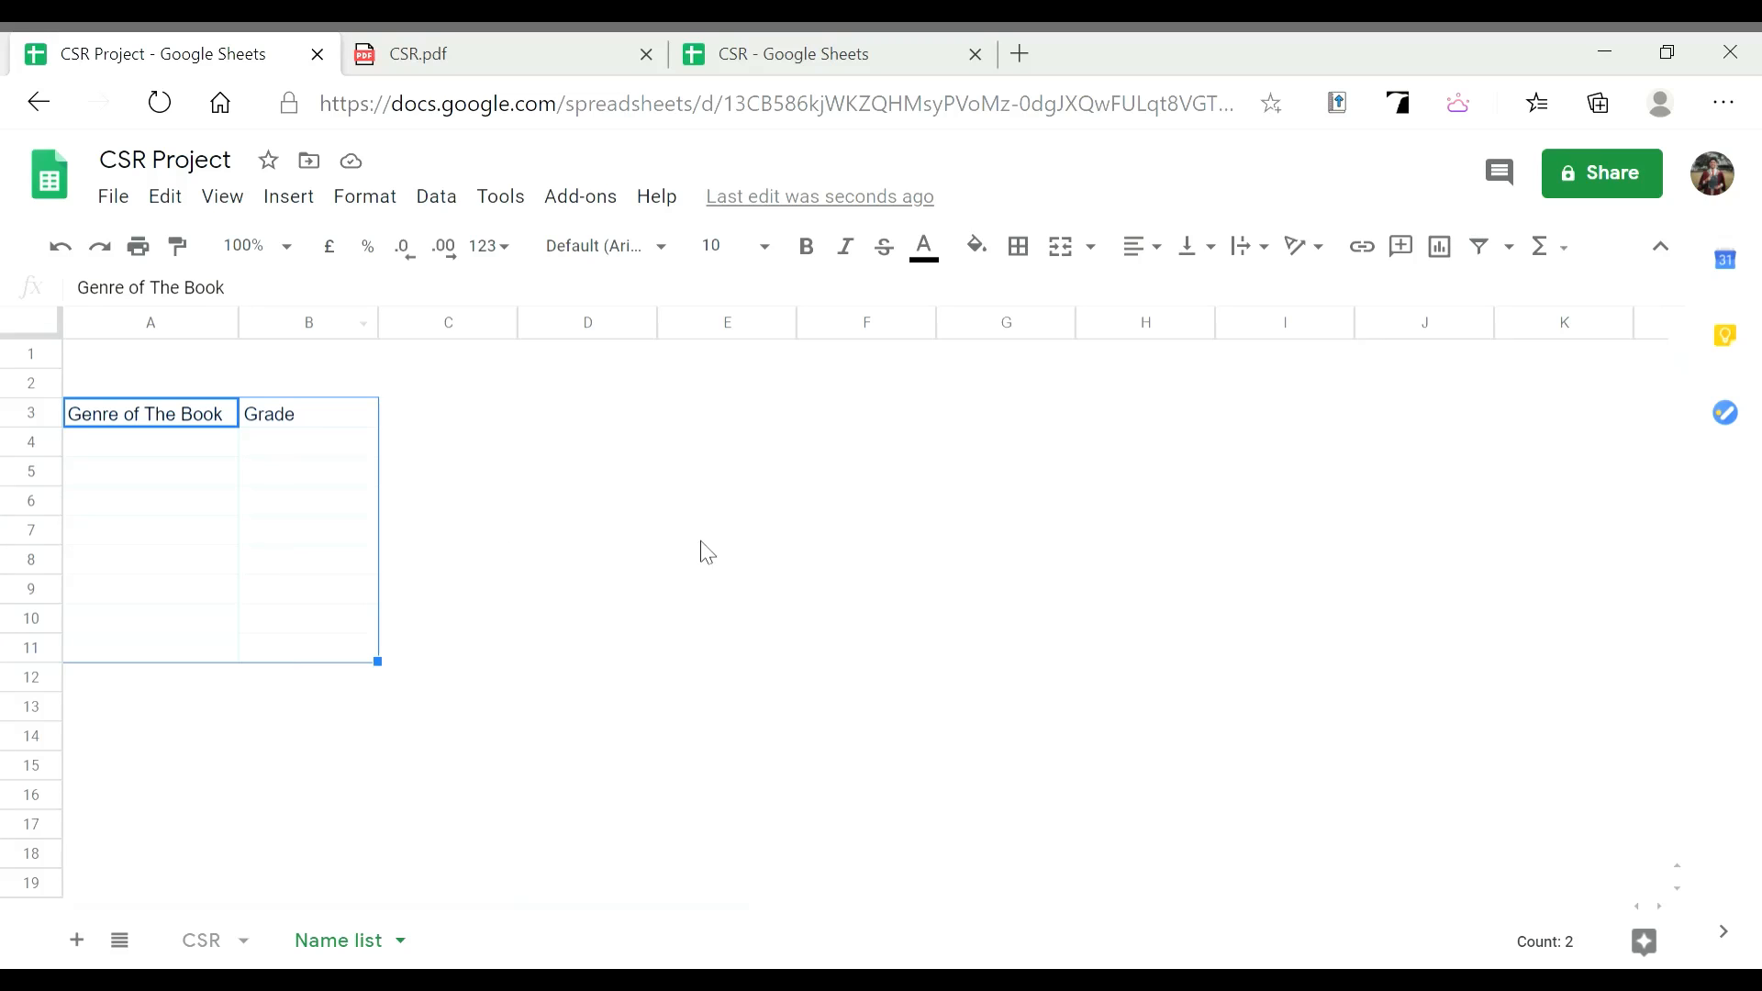
click(1019, 246)
click(1030, 300)
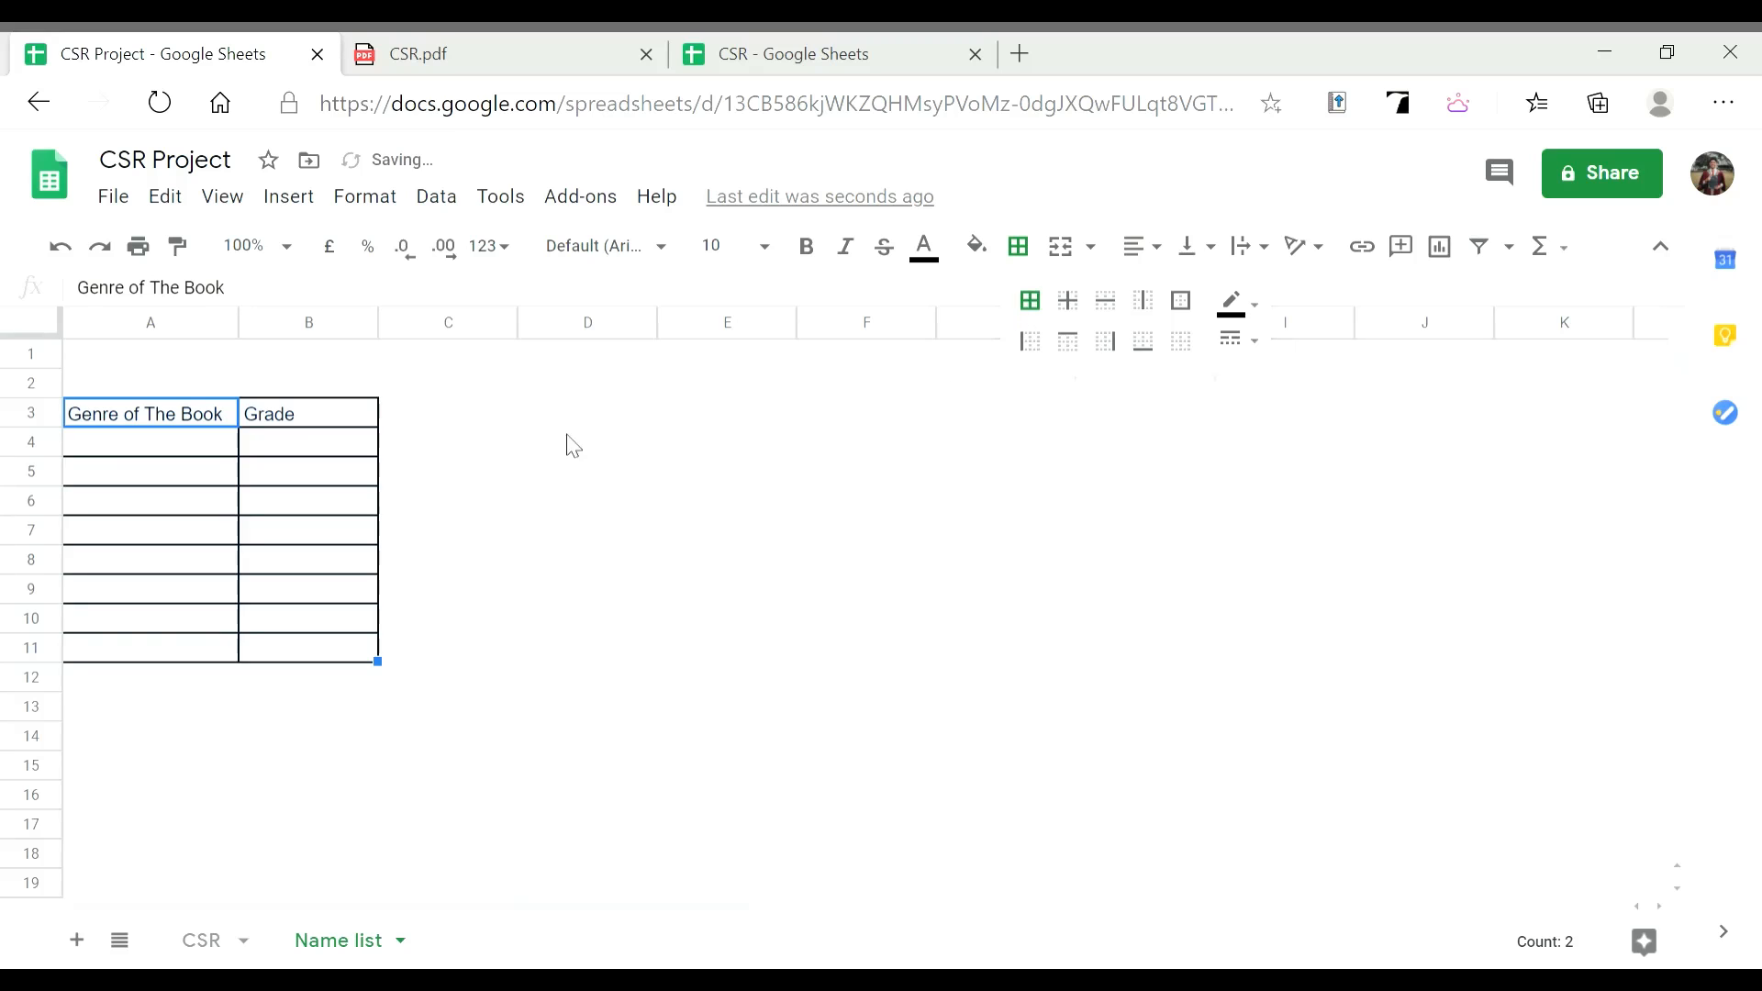
click(207, 443)
click(769, 41)
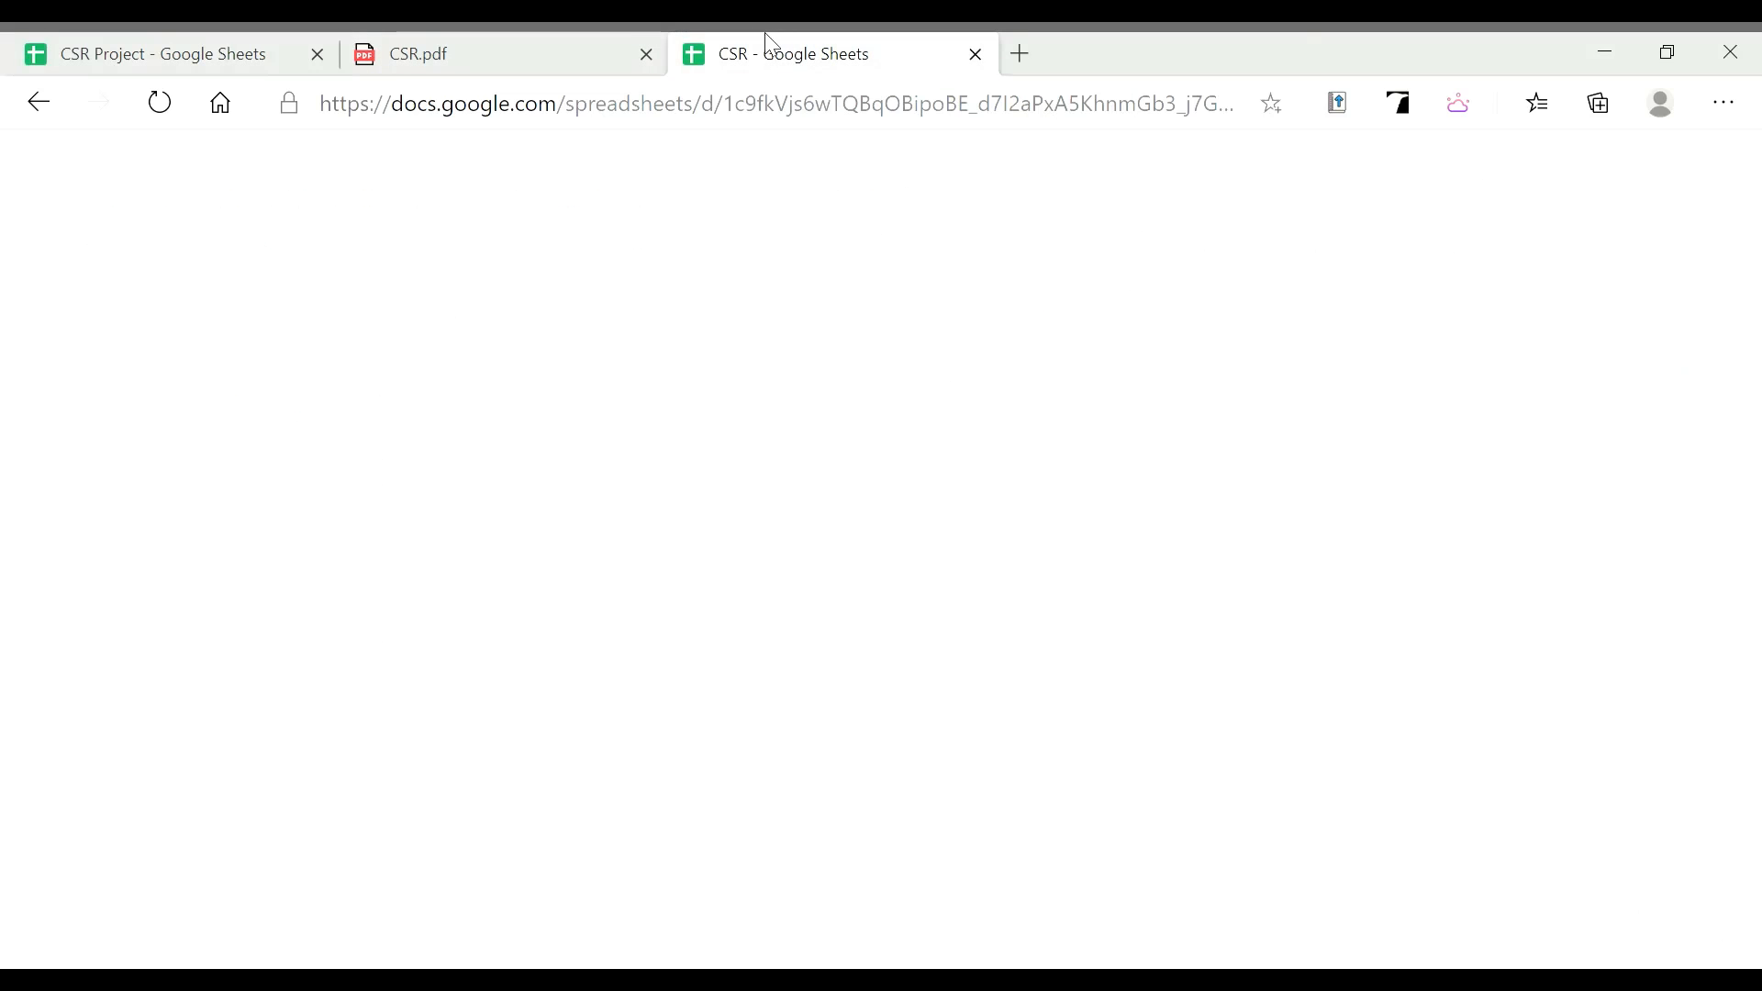
click(236, 51)
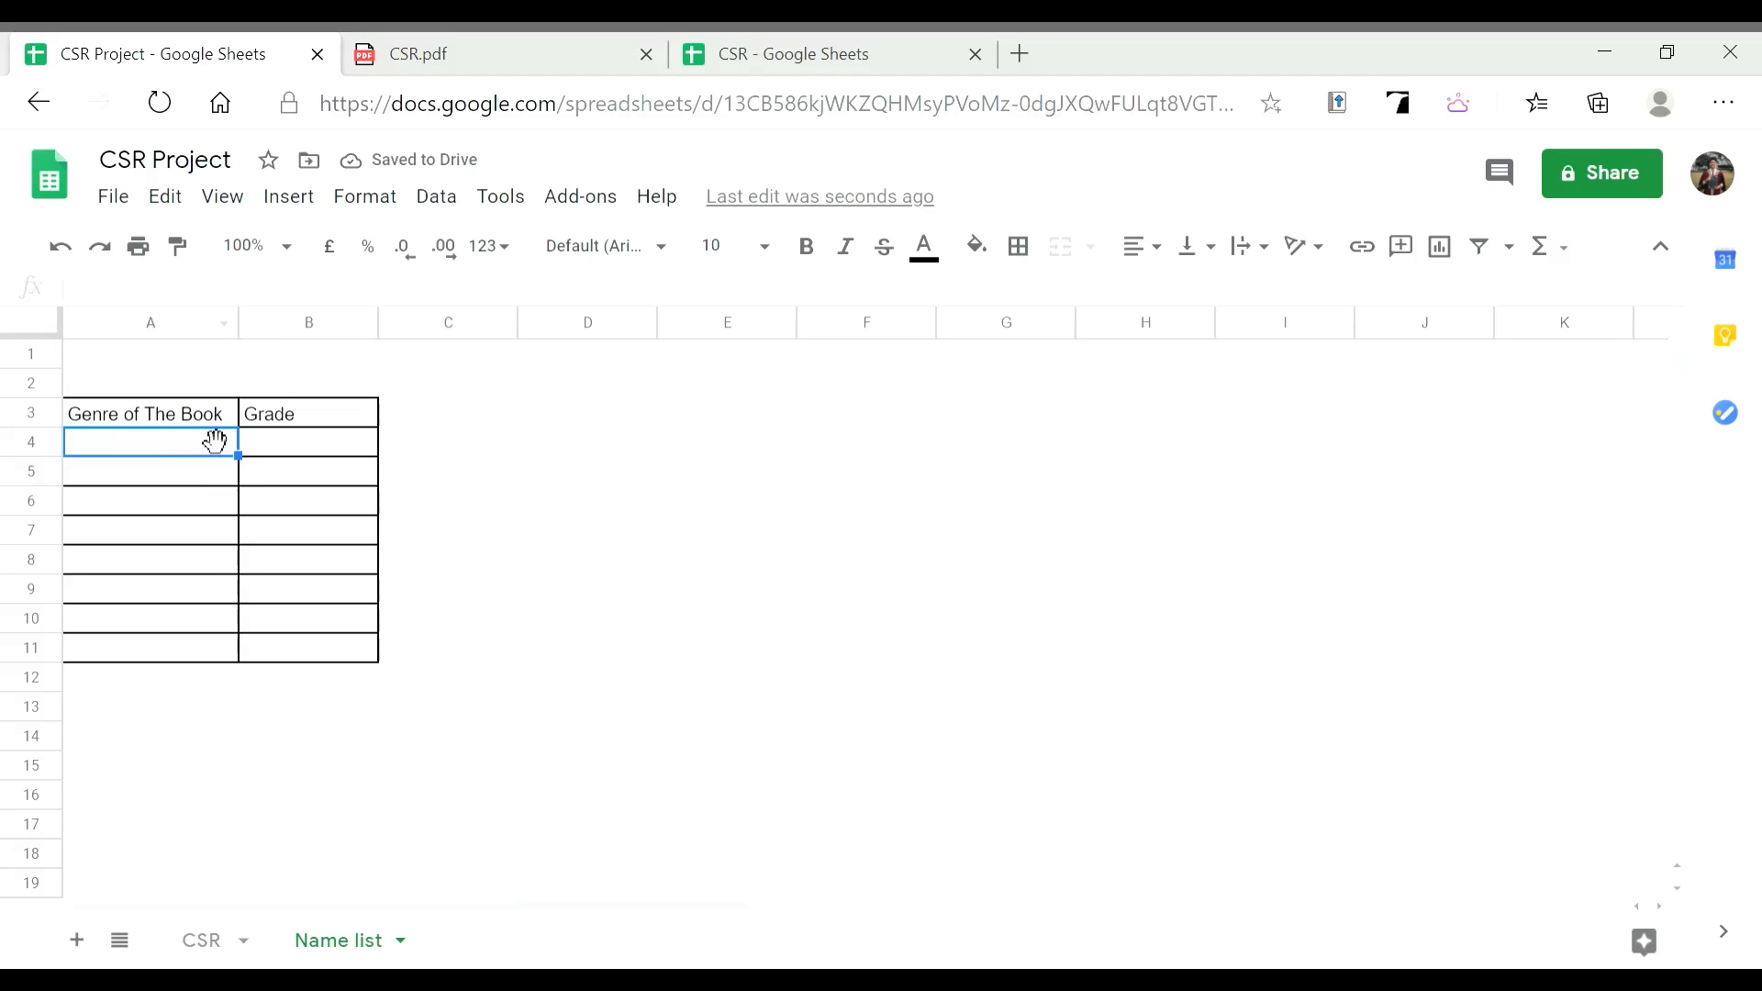
Enter the genres Thriller, Science Fiction and Mystery in A4:A6
text(Thrikl)
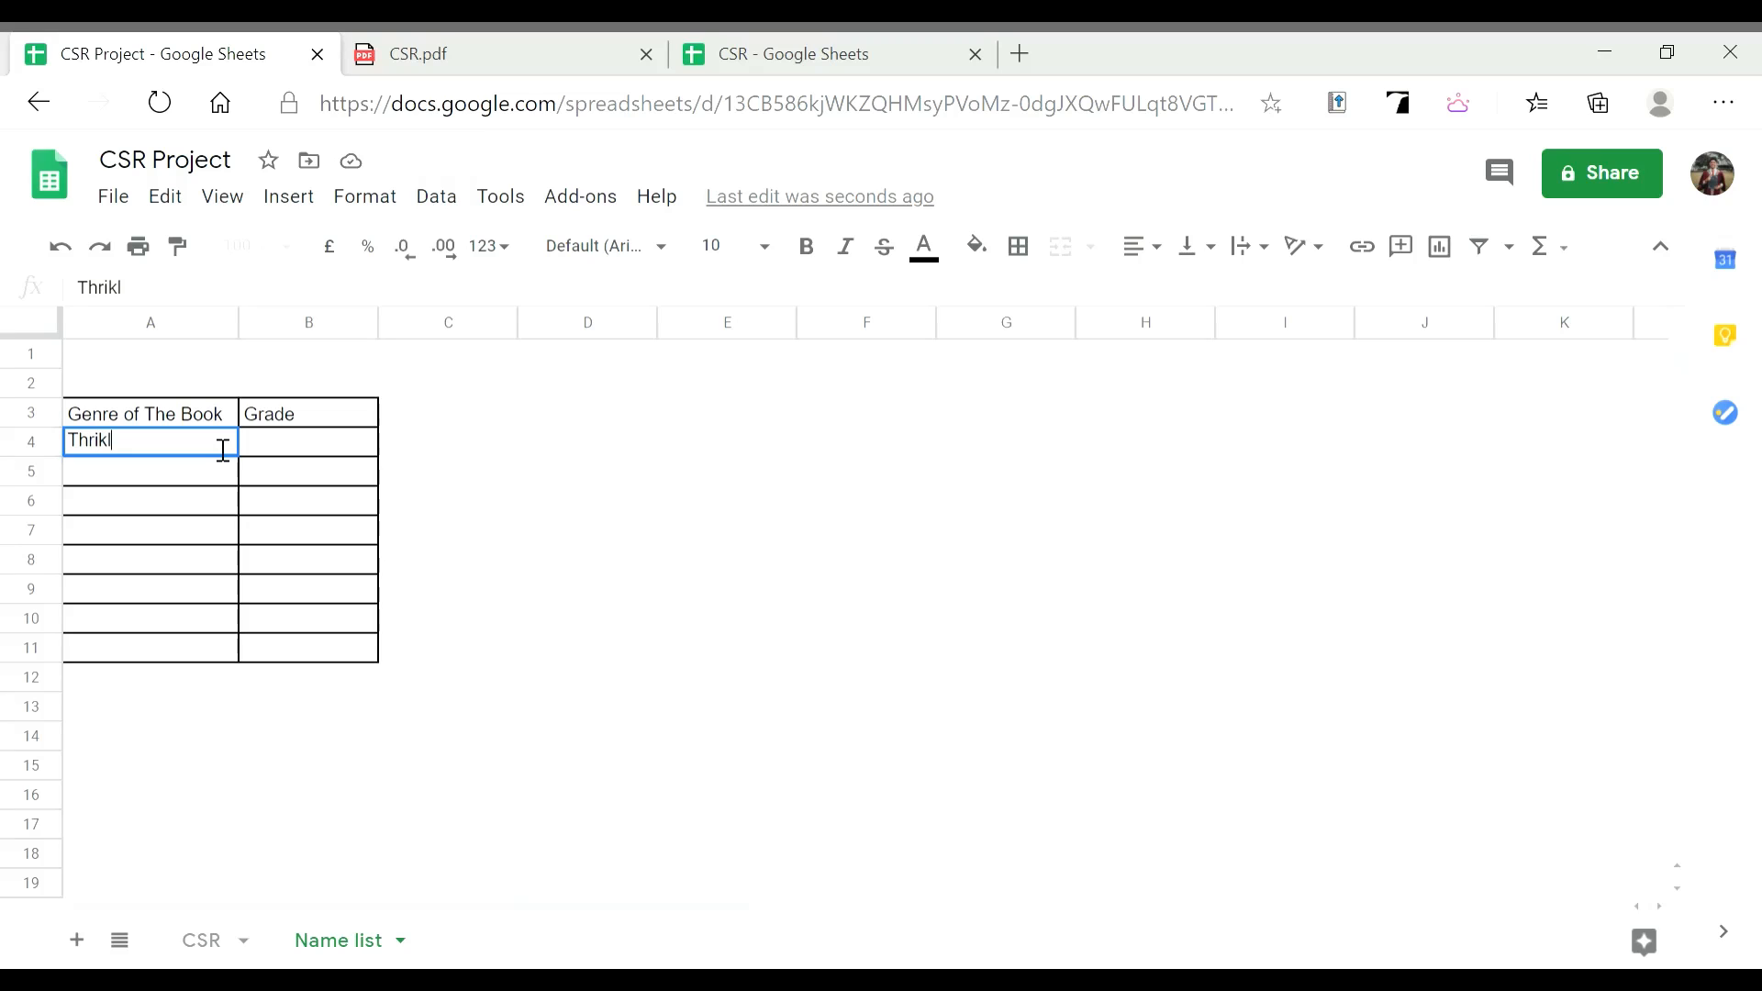
key(BackSpace)
key(BackSpace)
text(ller)
key(Return)
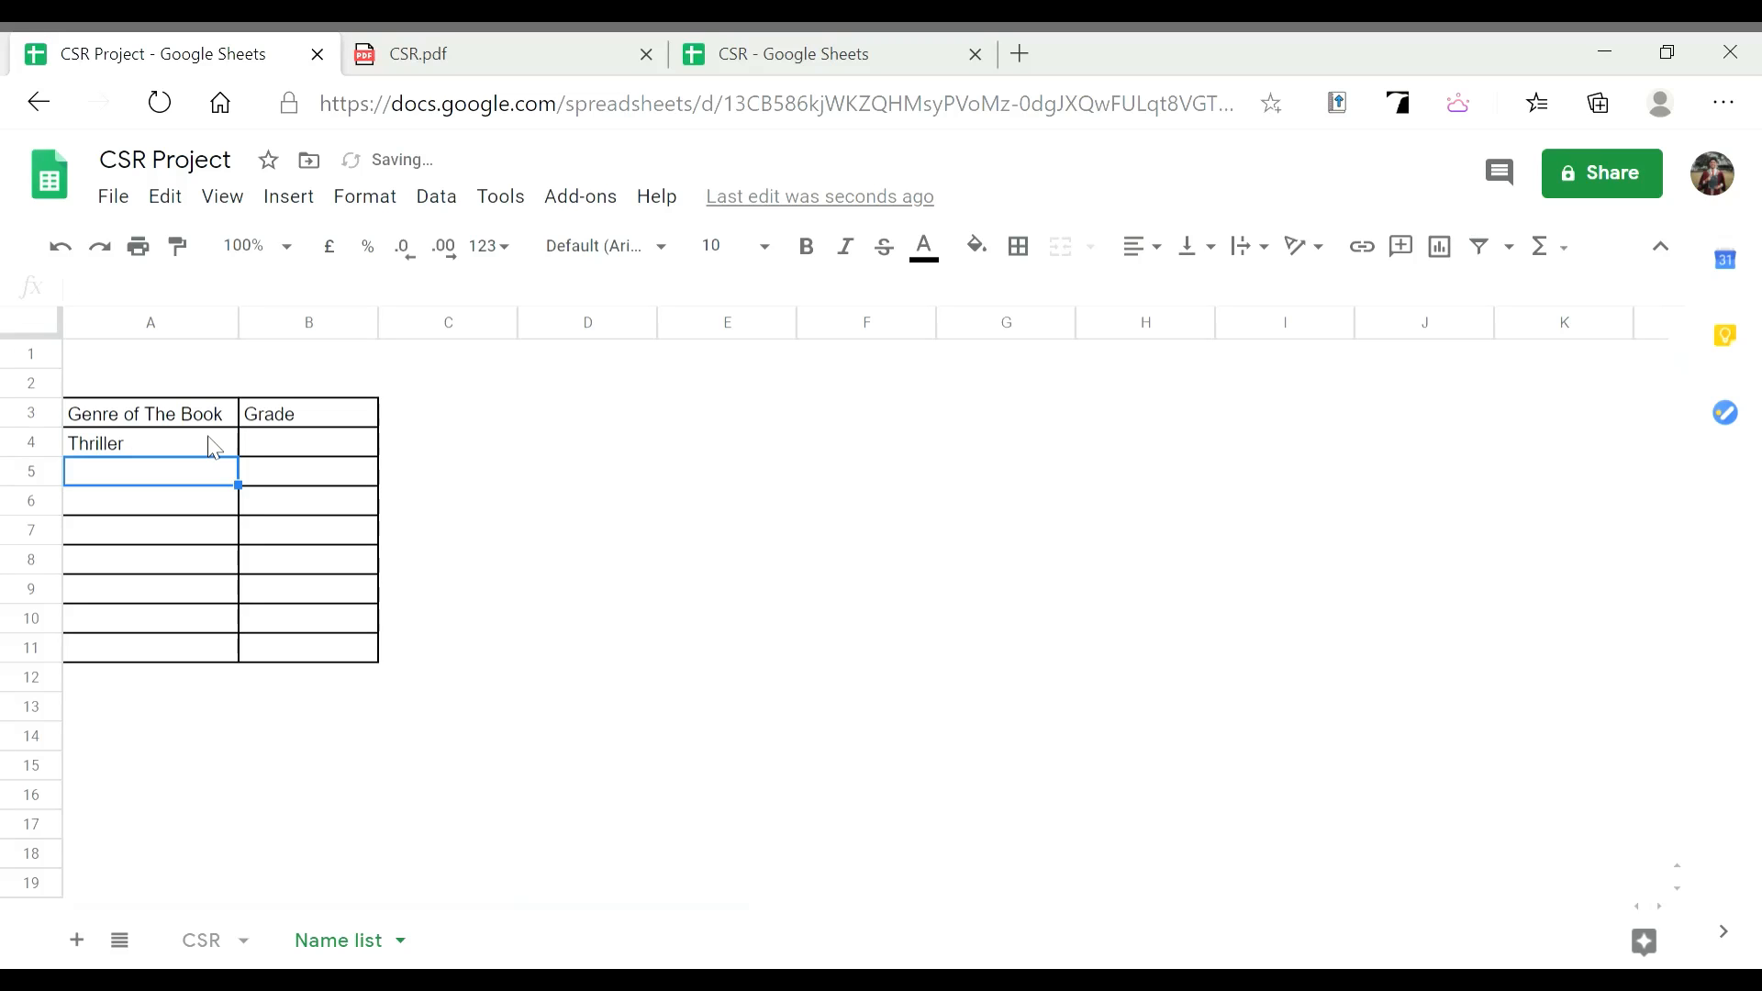
text(Scien)
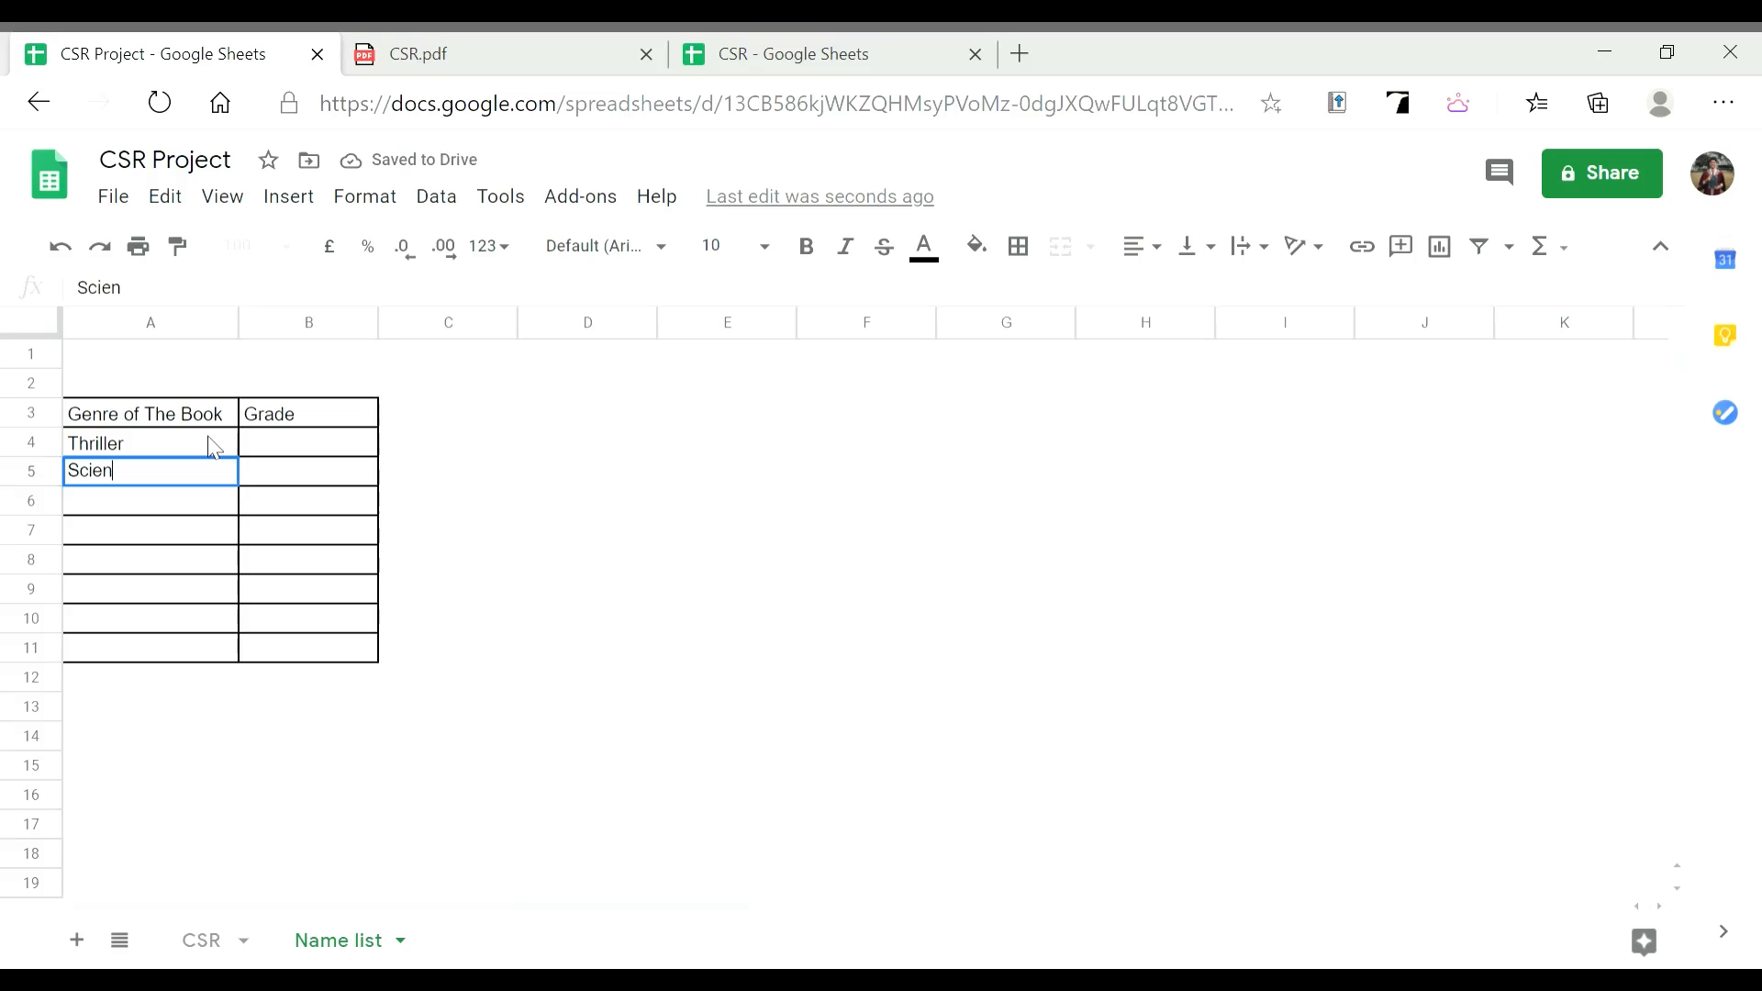
text(ce Fiction)
key(Return)
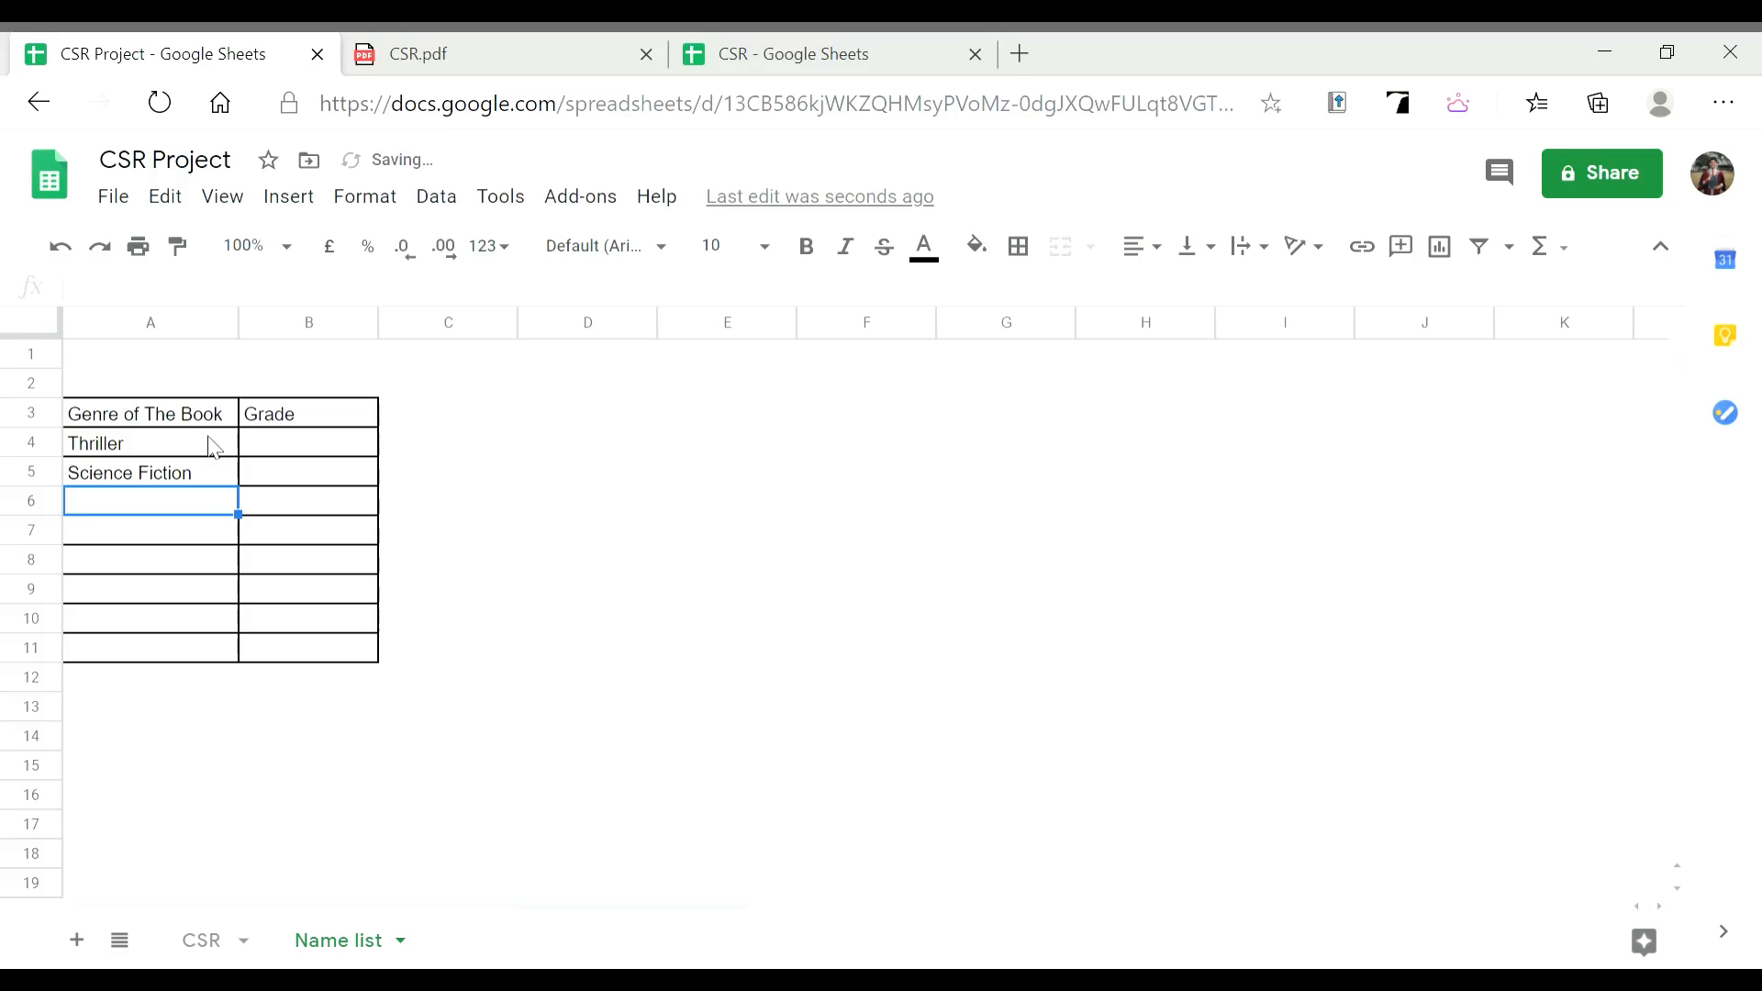
text(My)
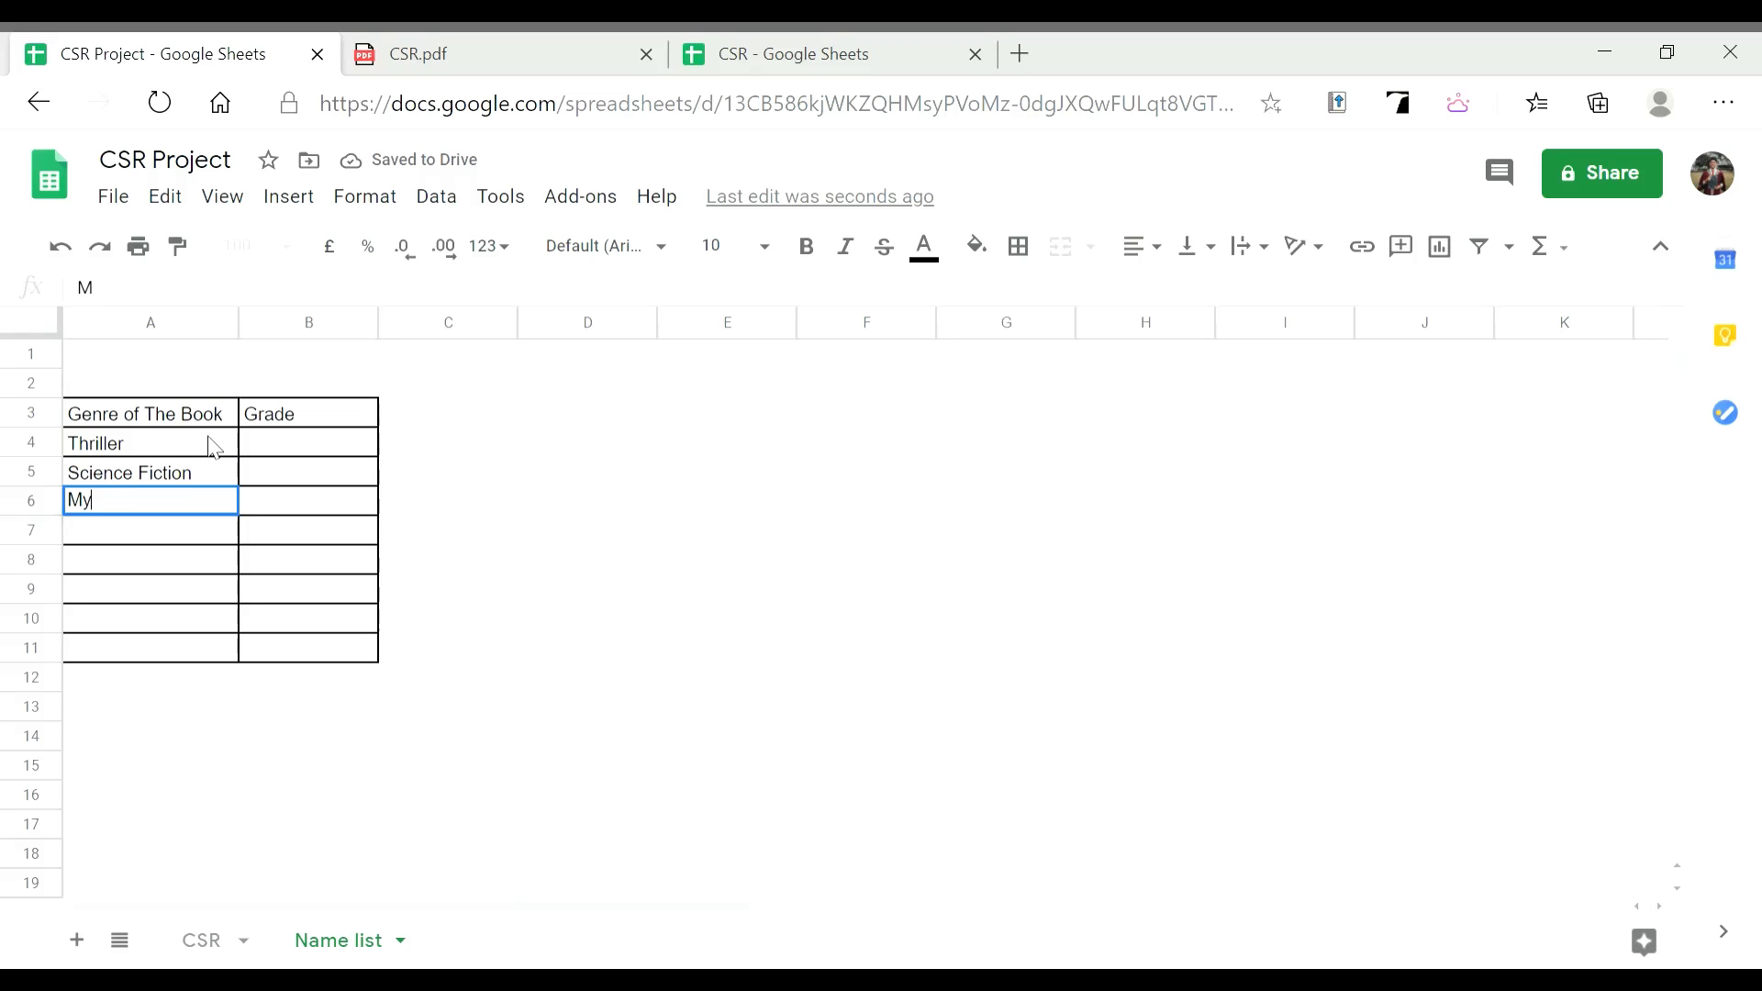
text(stery)
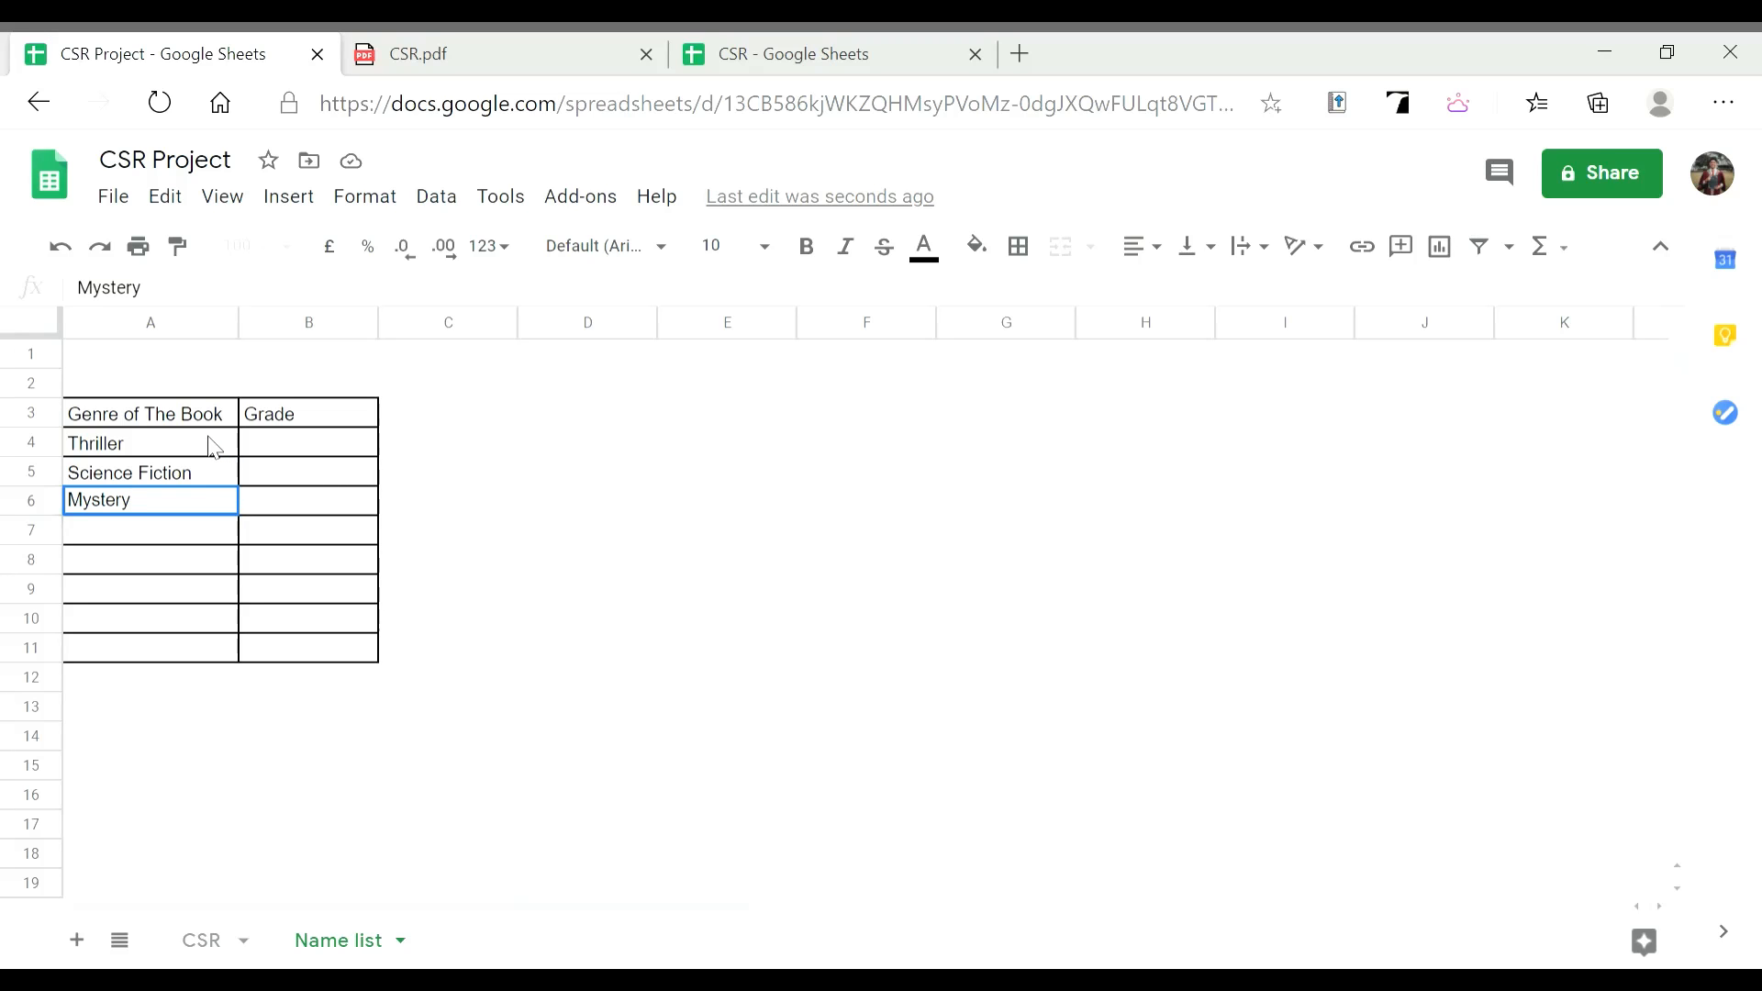
key(Return)
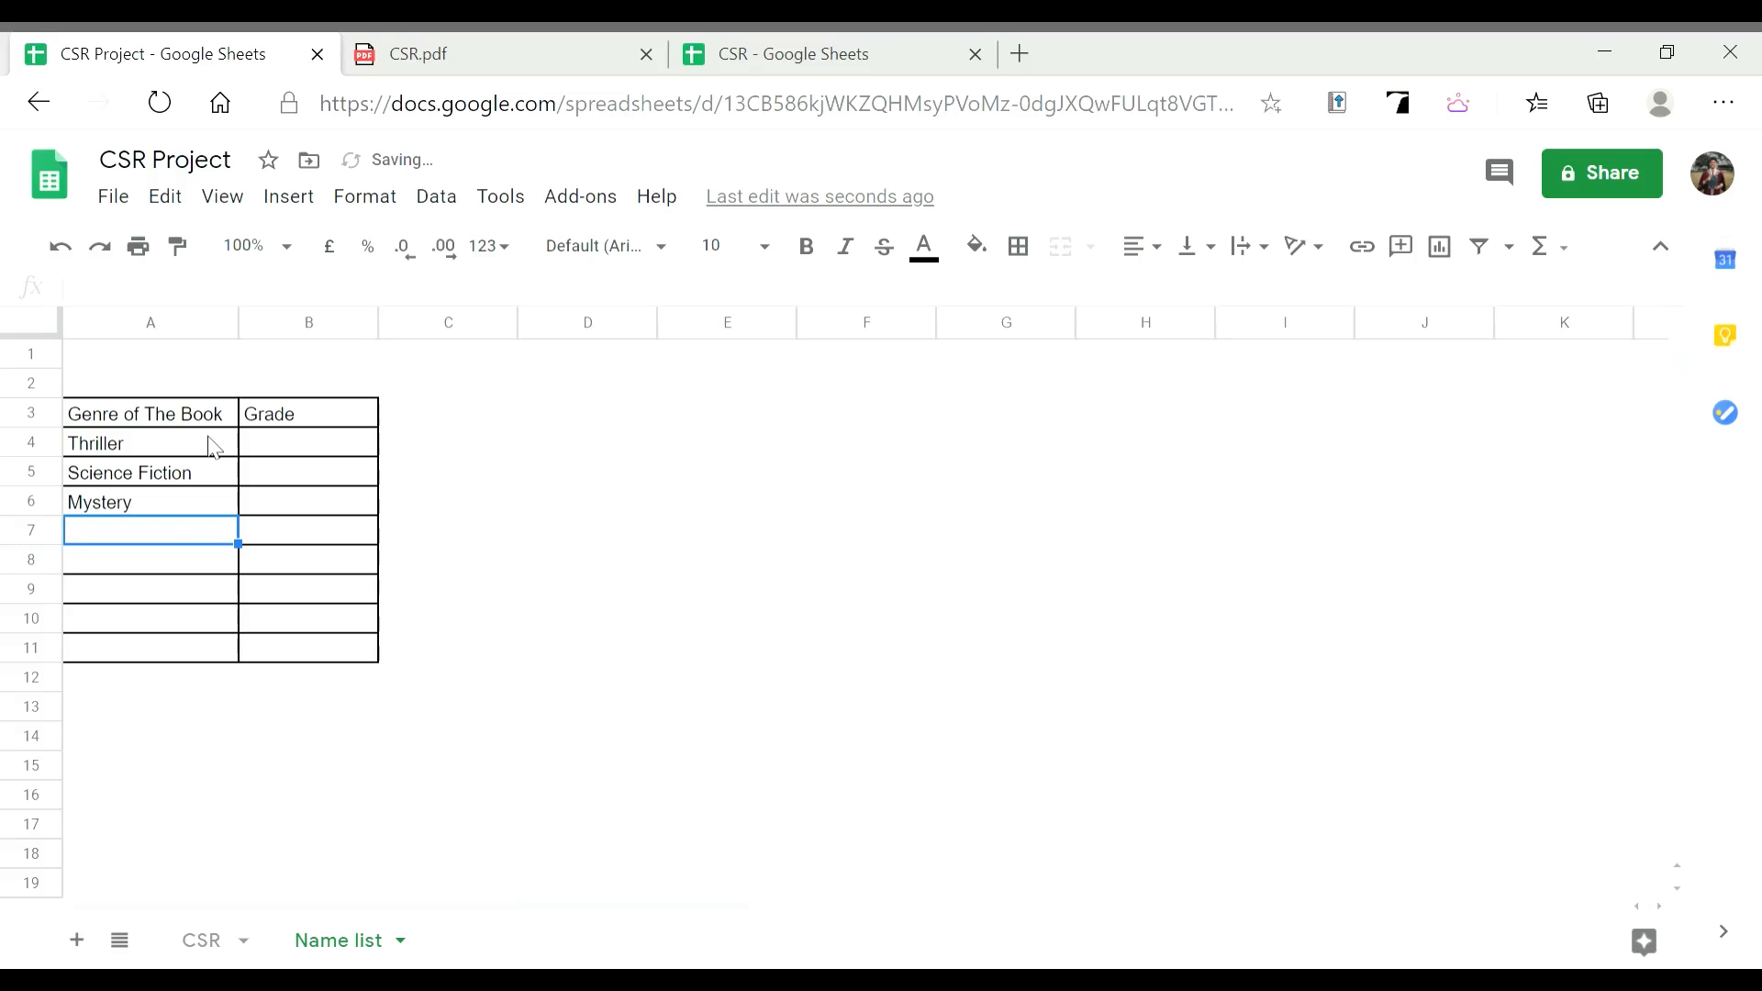
Enter the genres Fantasy, Horror and Romance in A7:A9
text(Fantasy)
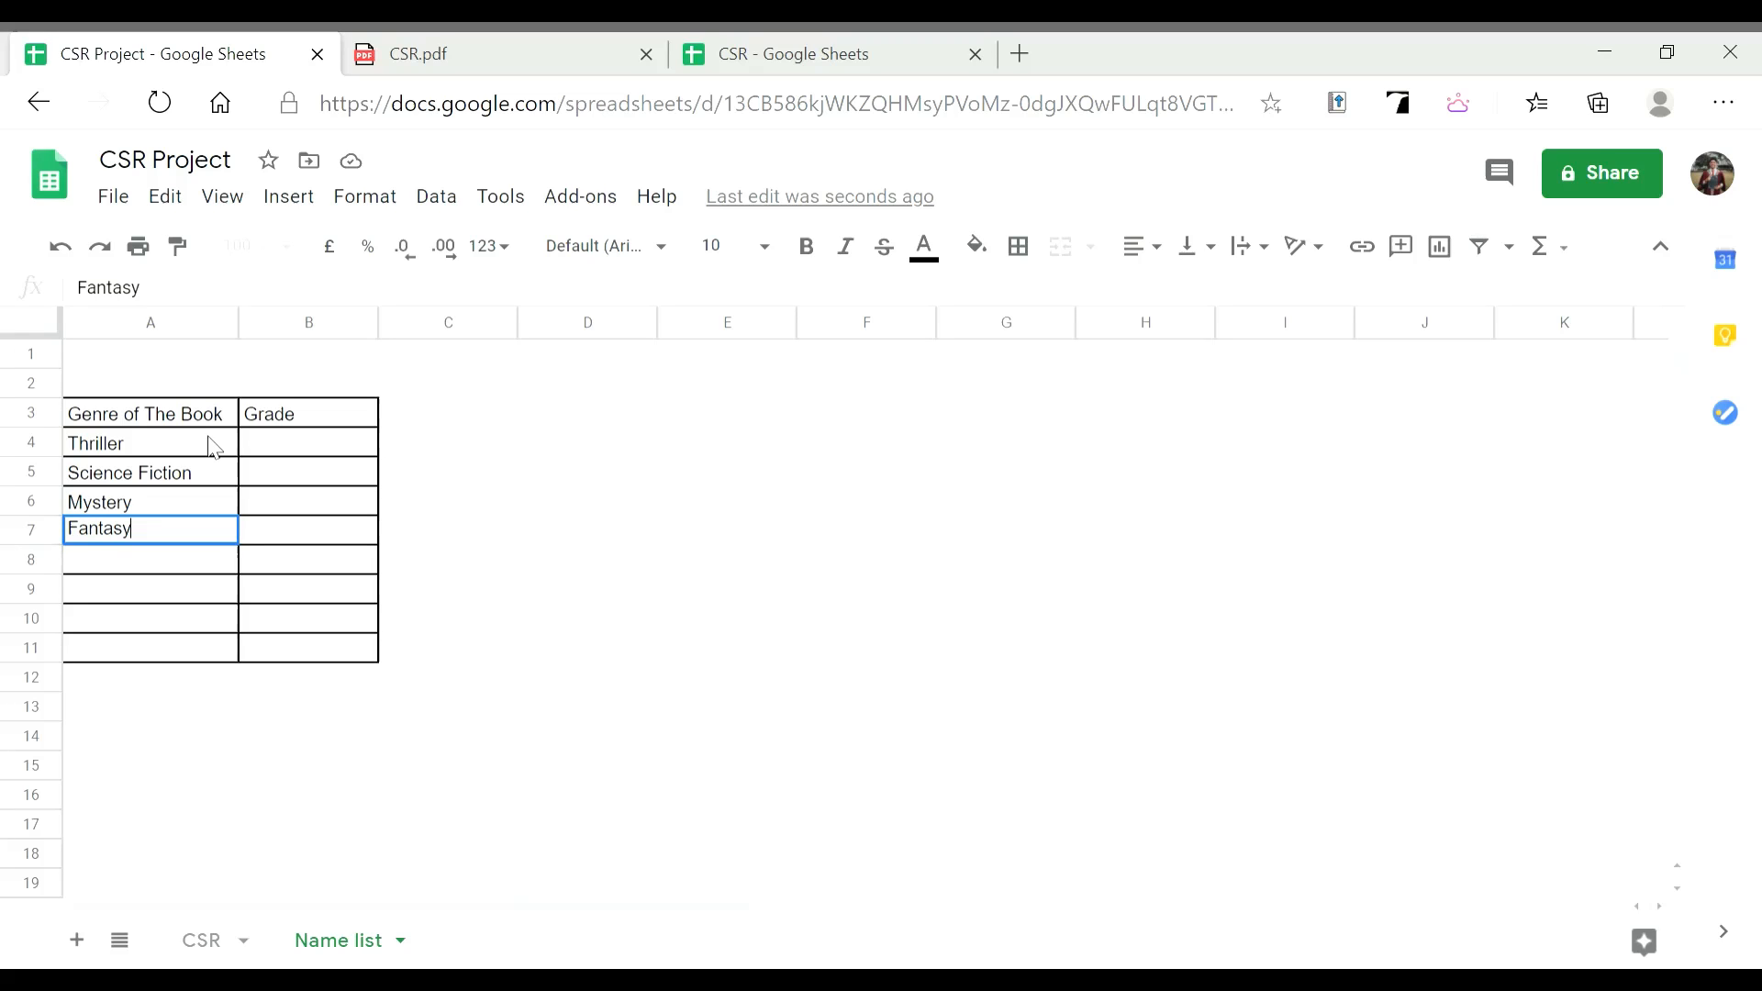
key(Return)
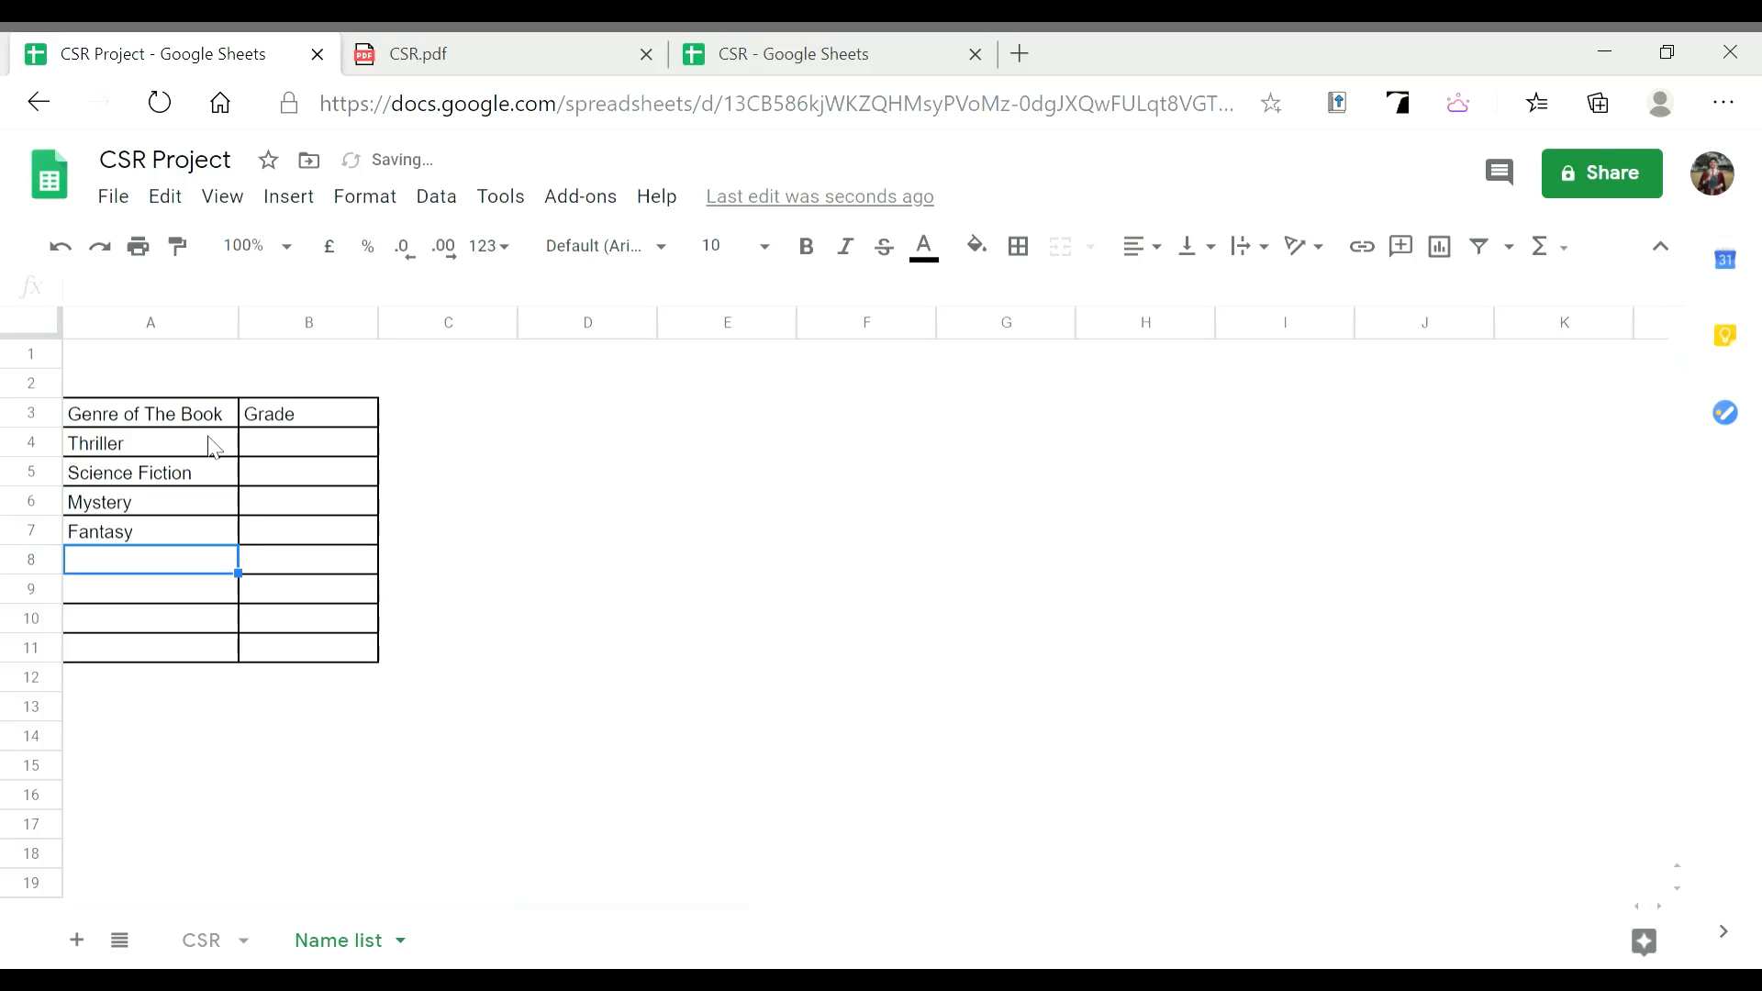
text(Horror)
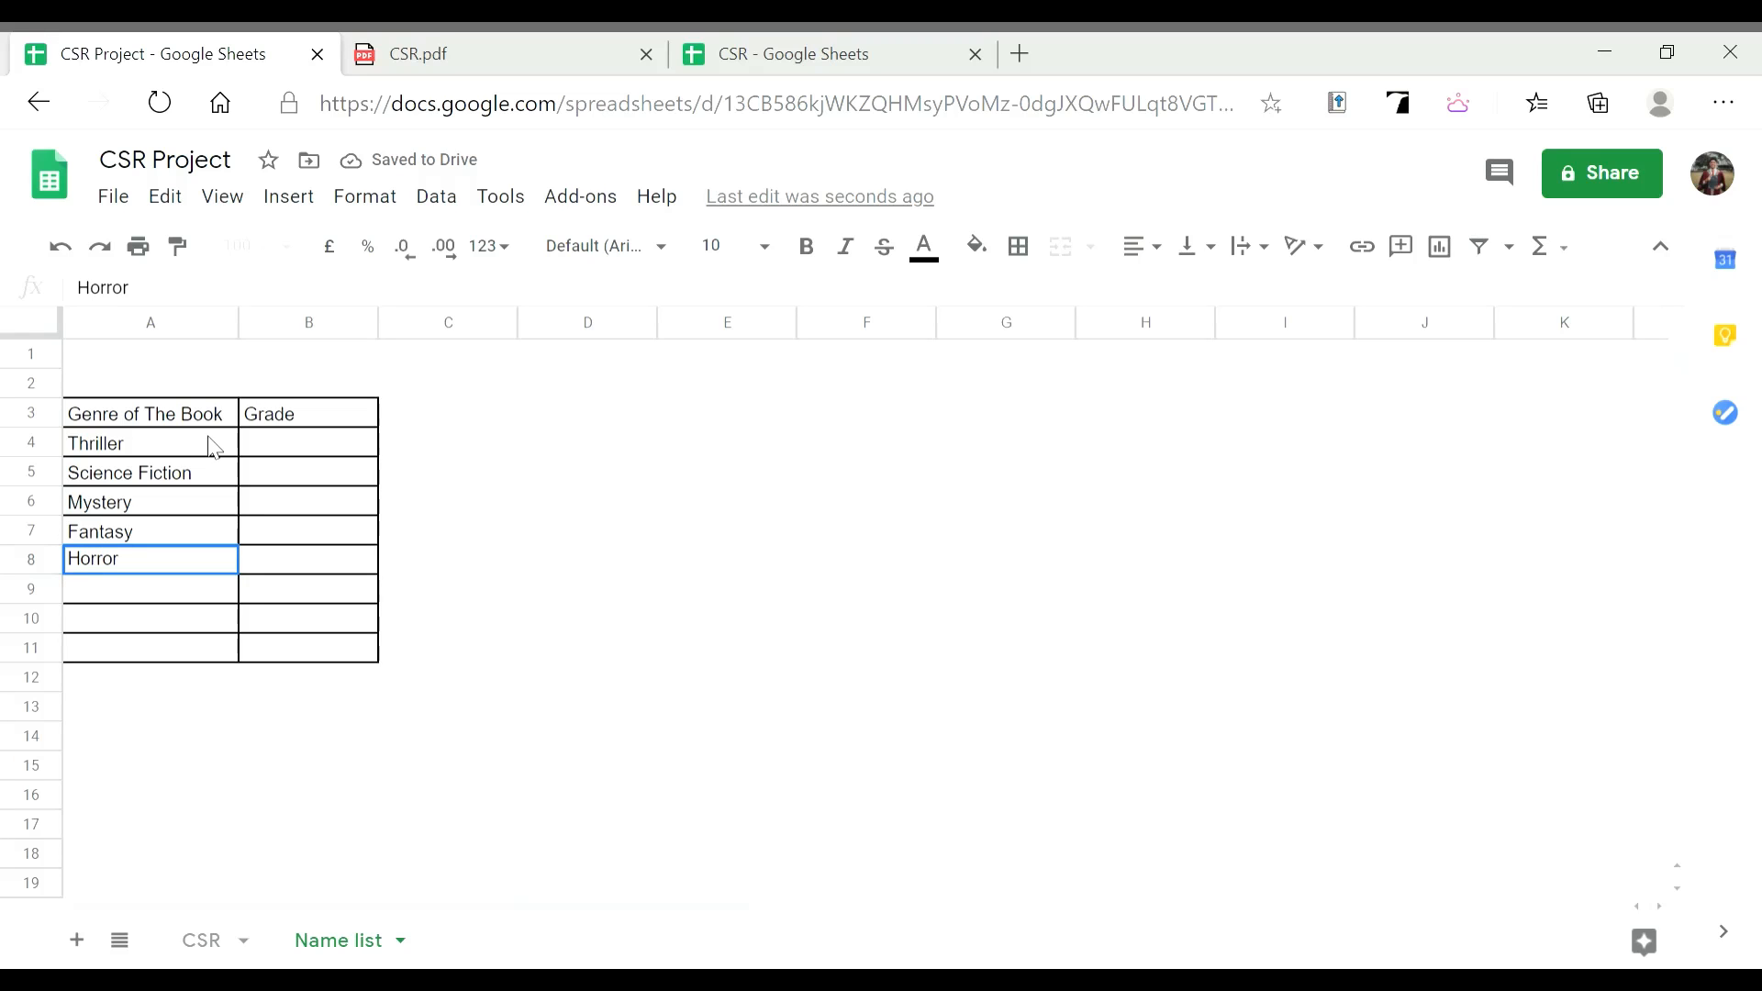
key(Return)
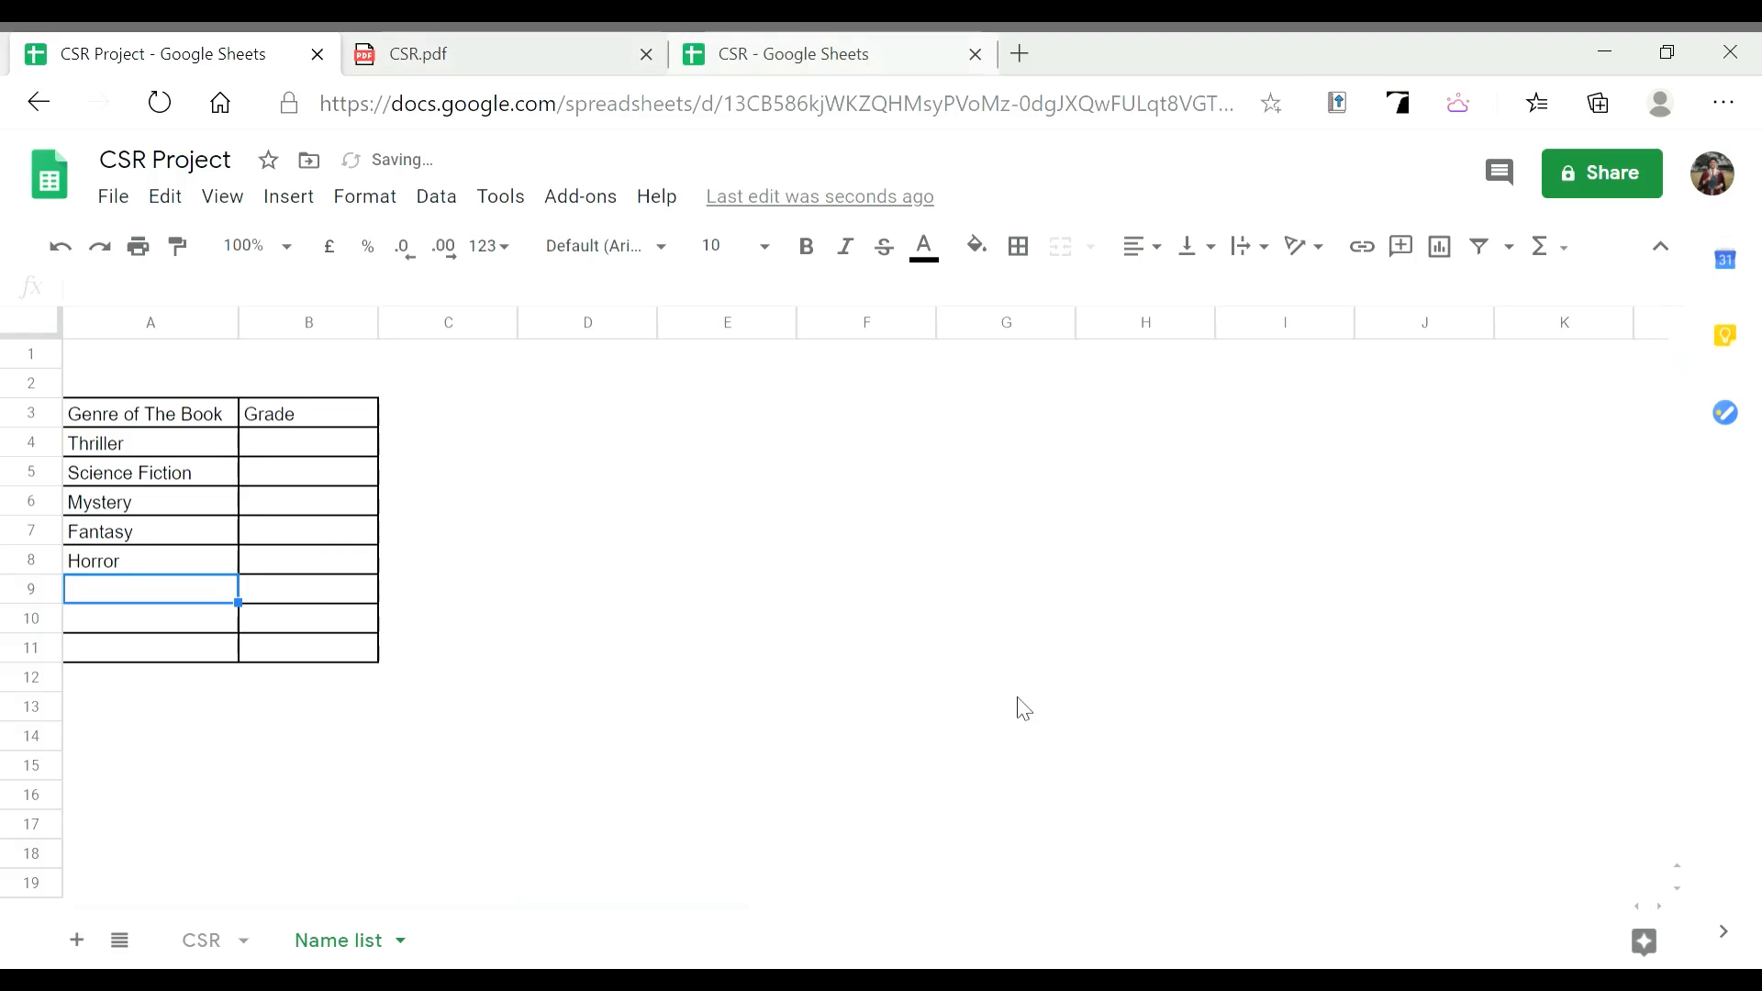
click(444, 41)
click(183, 41)
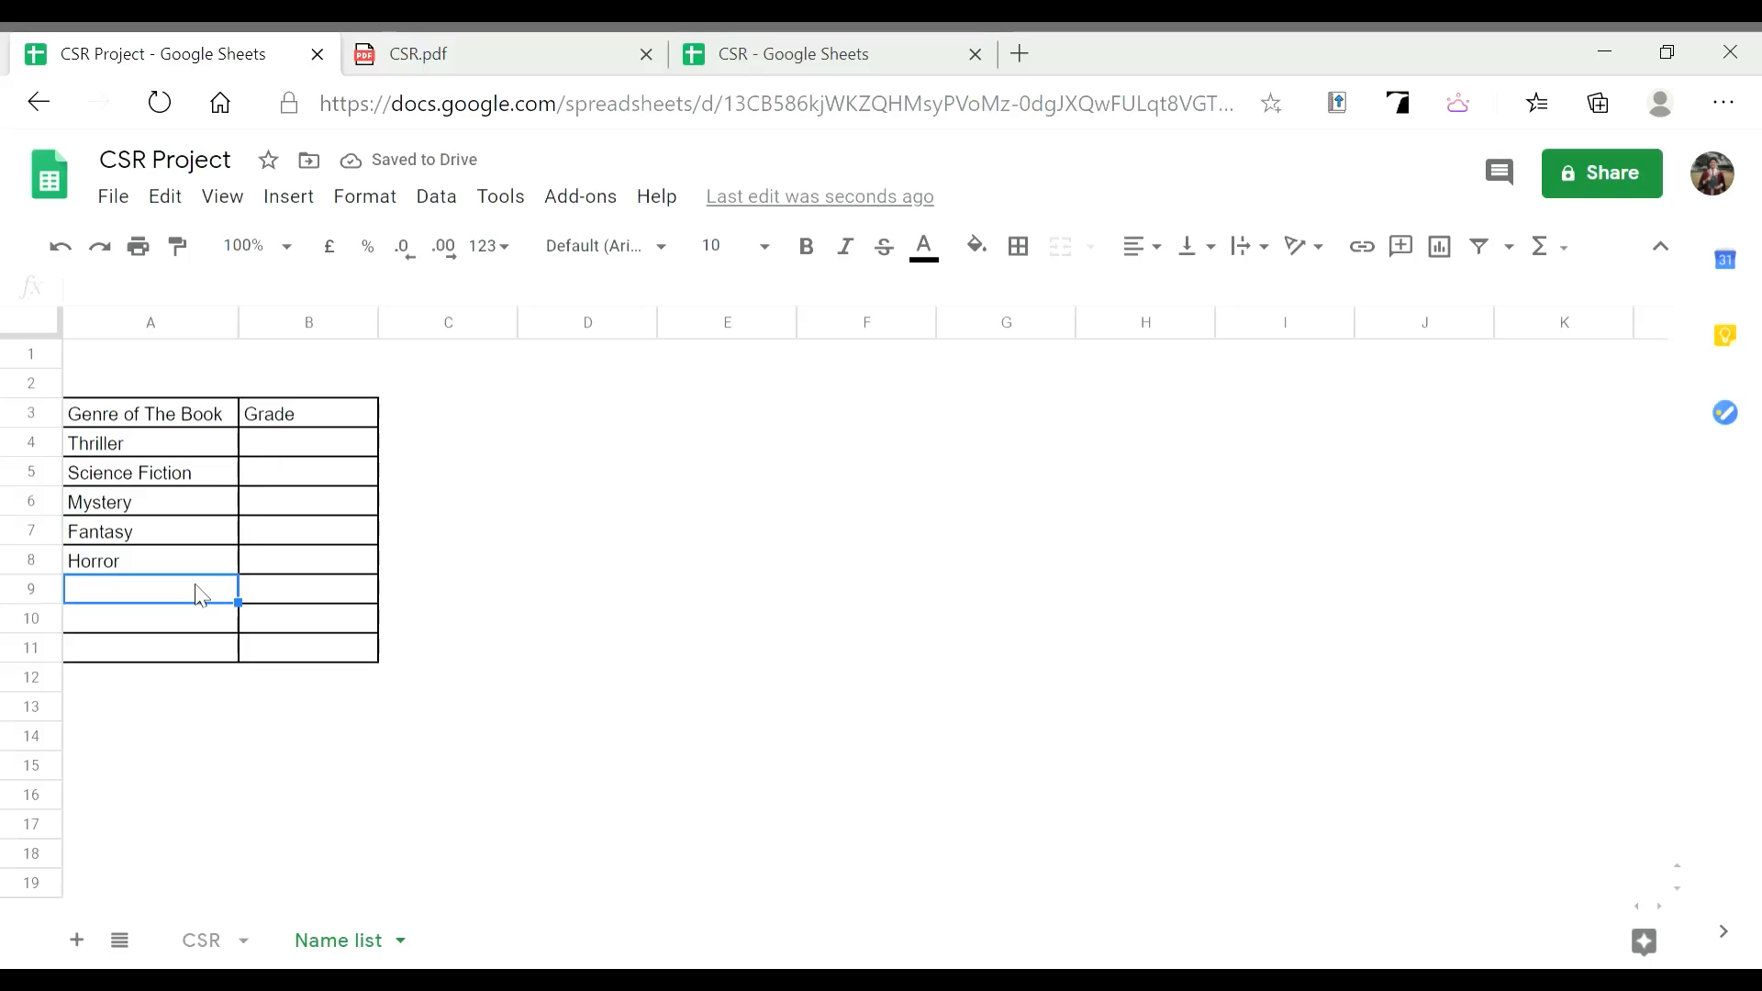
text(Romance)
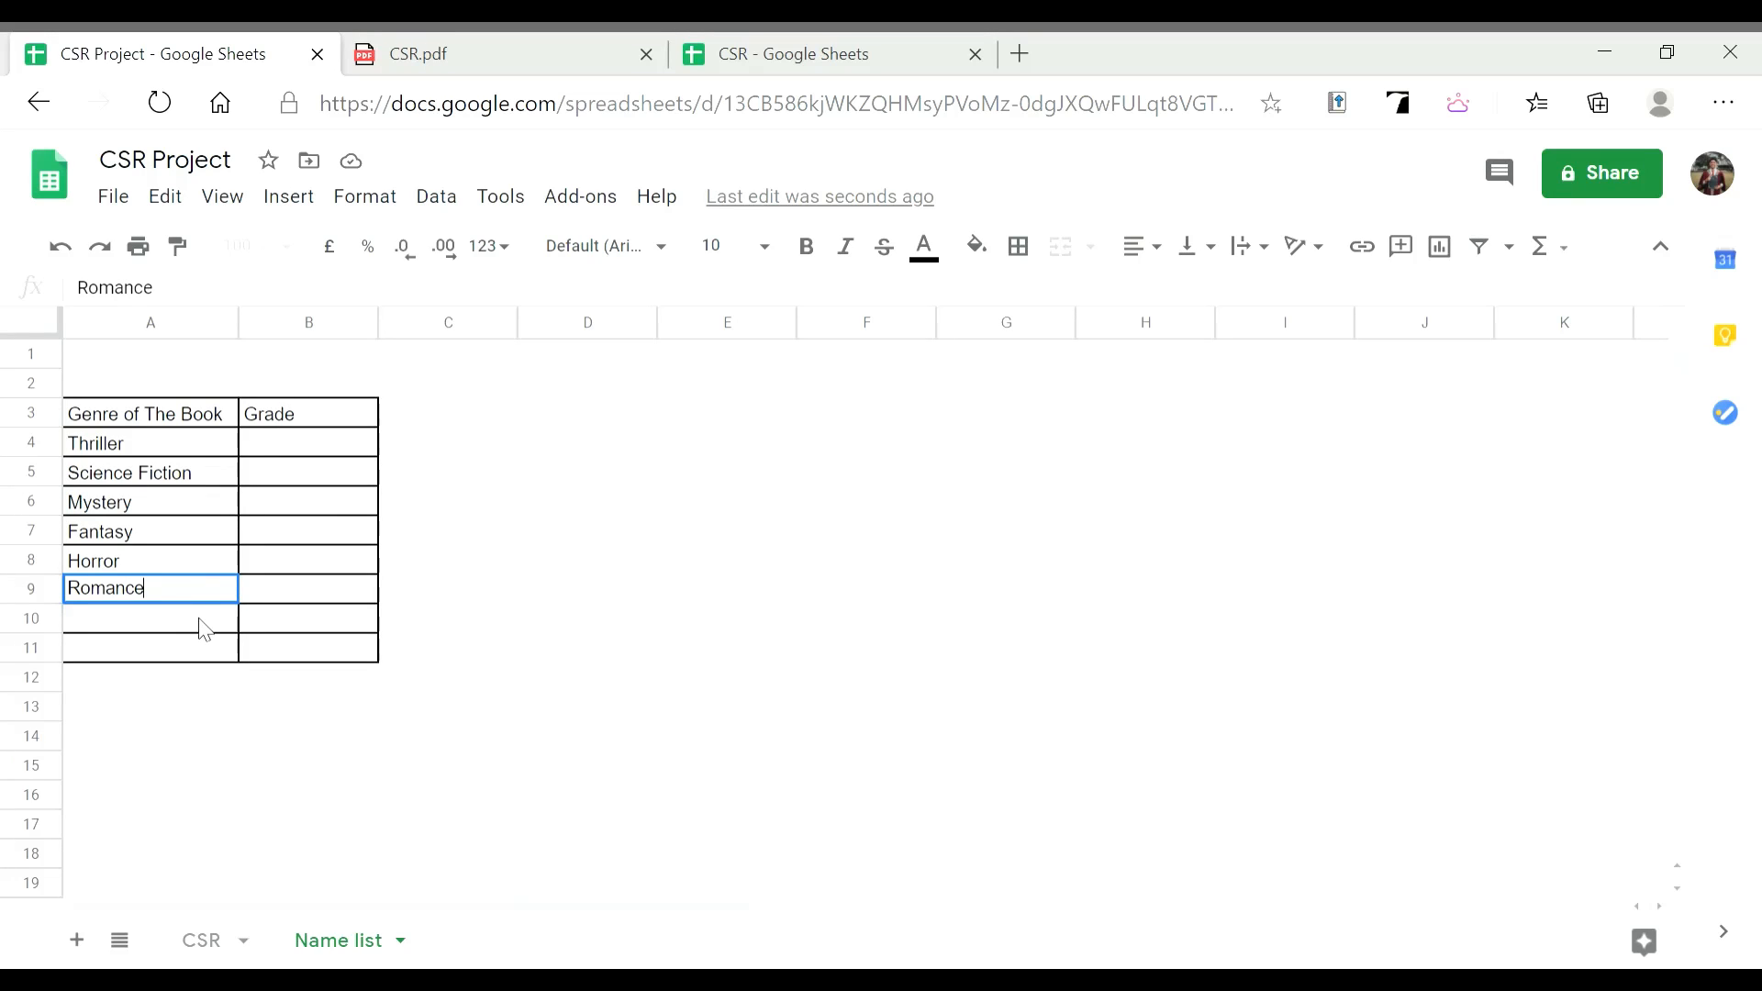
click(201, 623)
Delete the unused rows 10 and 11 from the table
shift+click(262, 653)
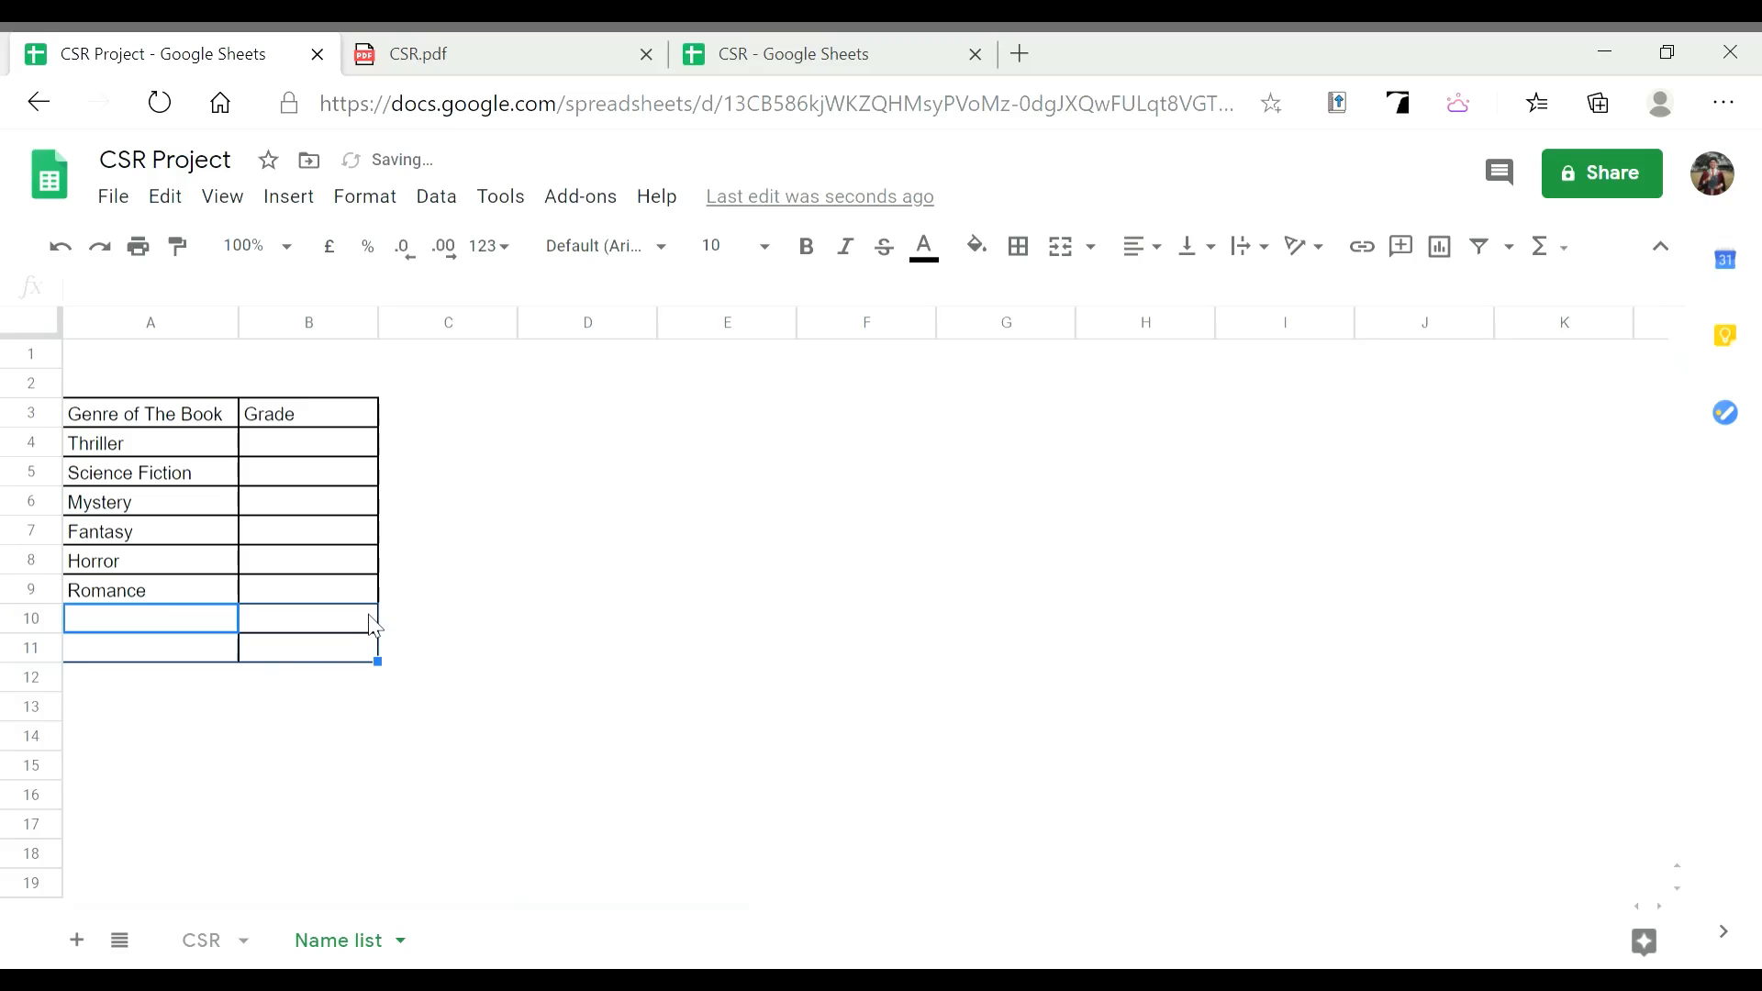
right_click(344, 642)
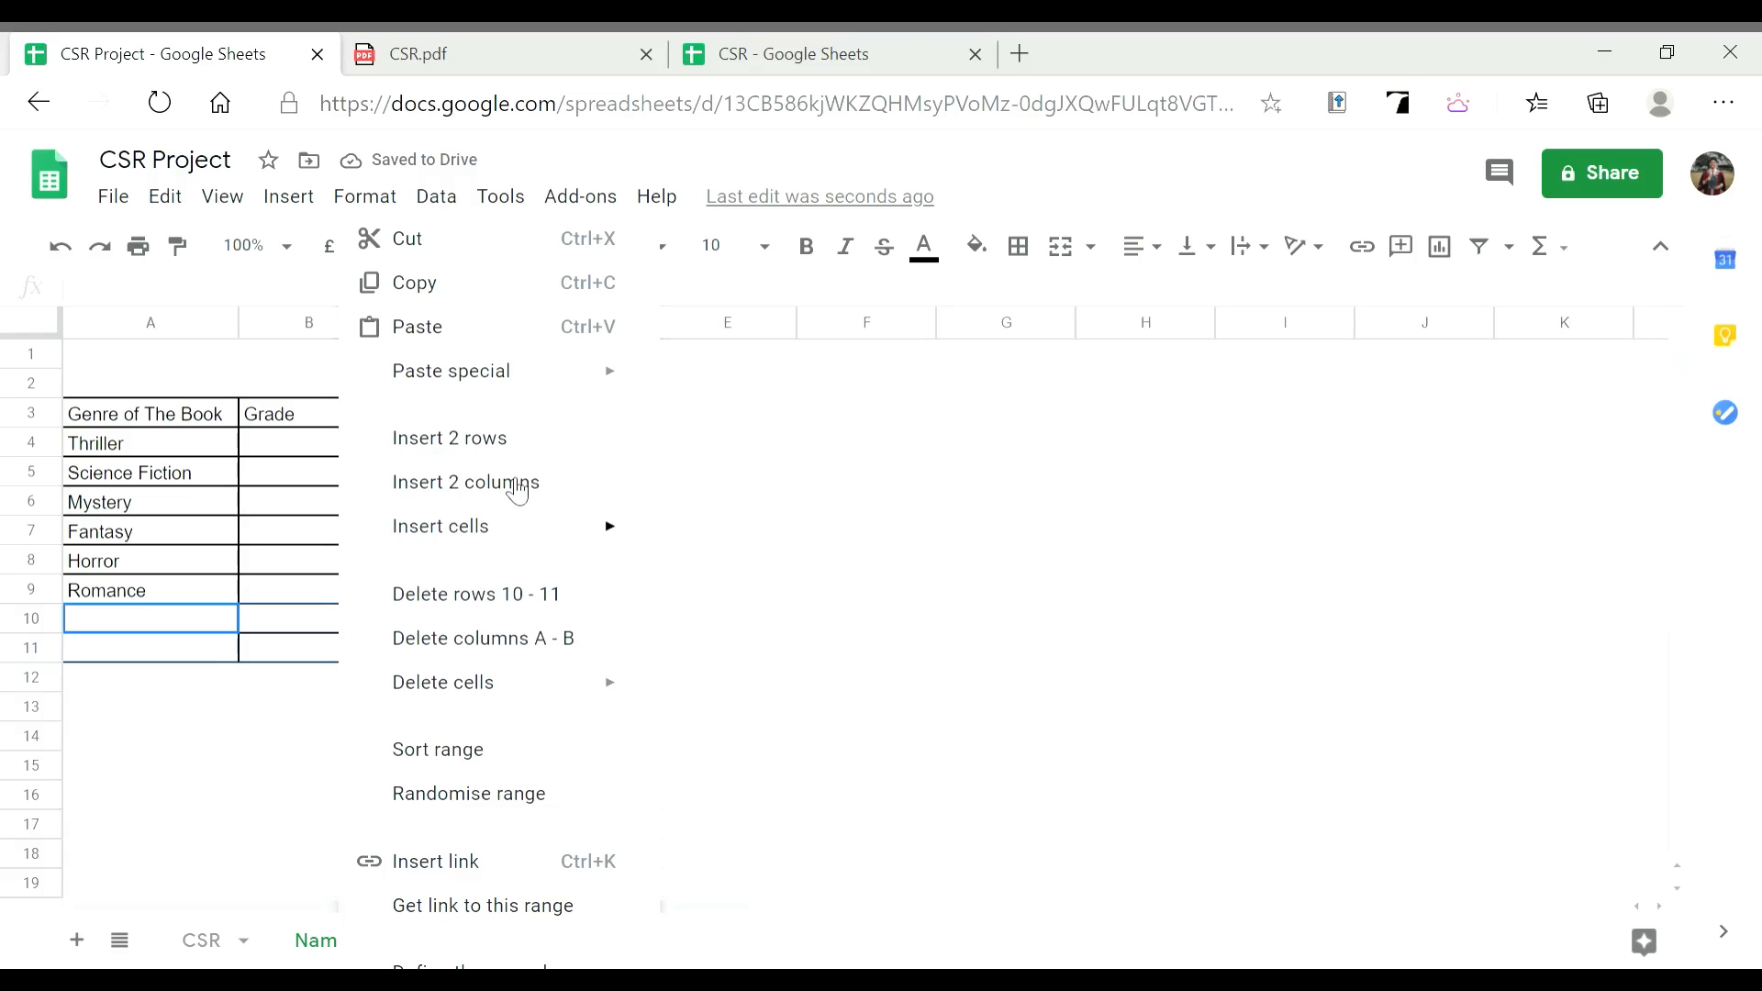
click(566, 606)
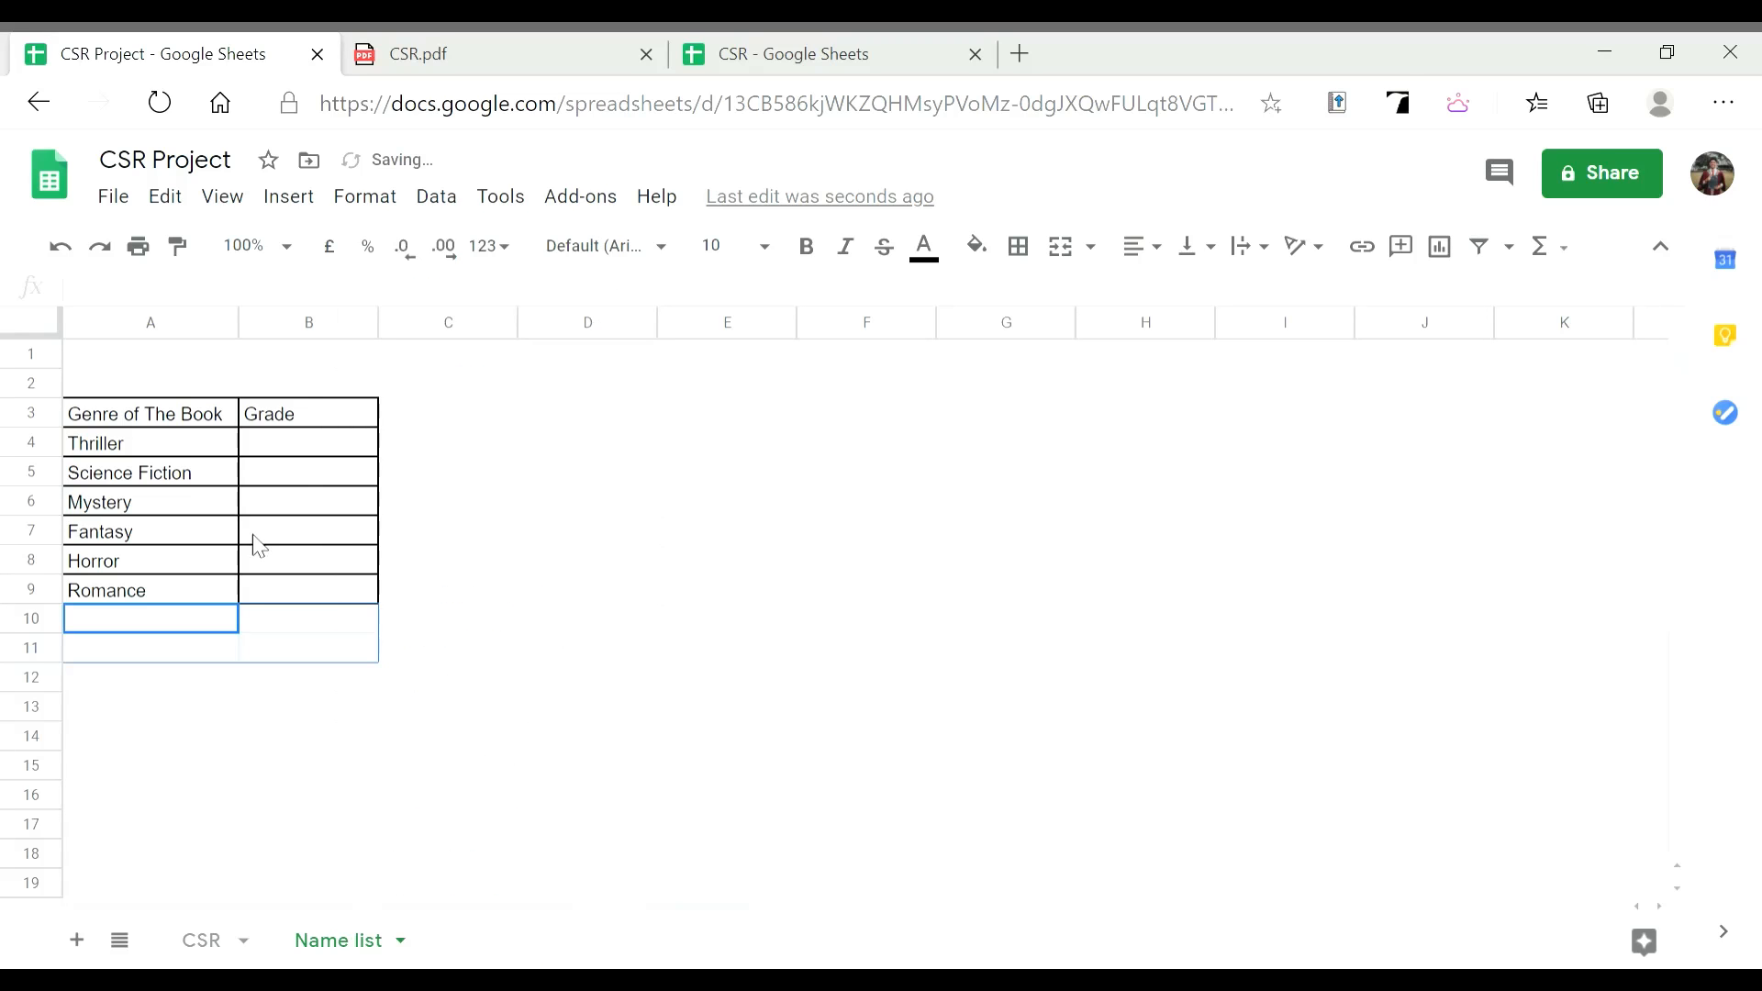
click(321, 454)
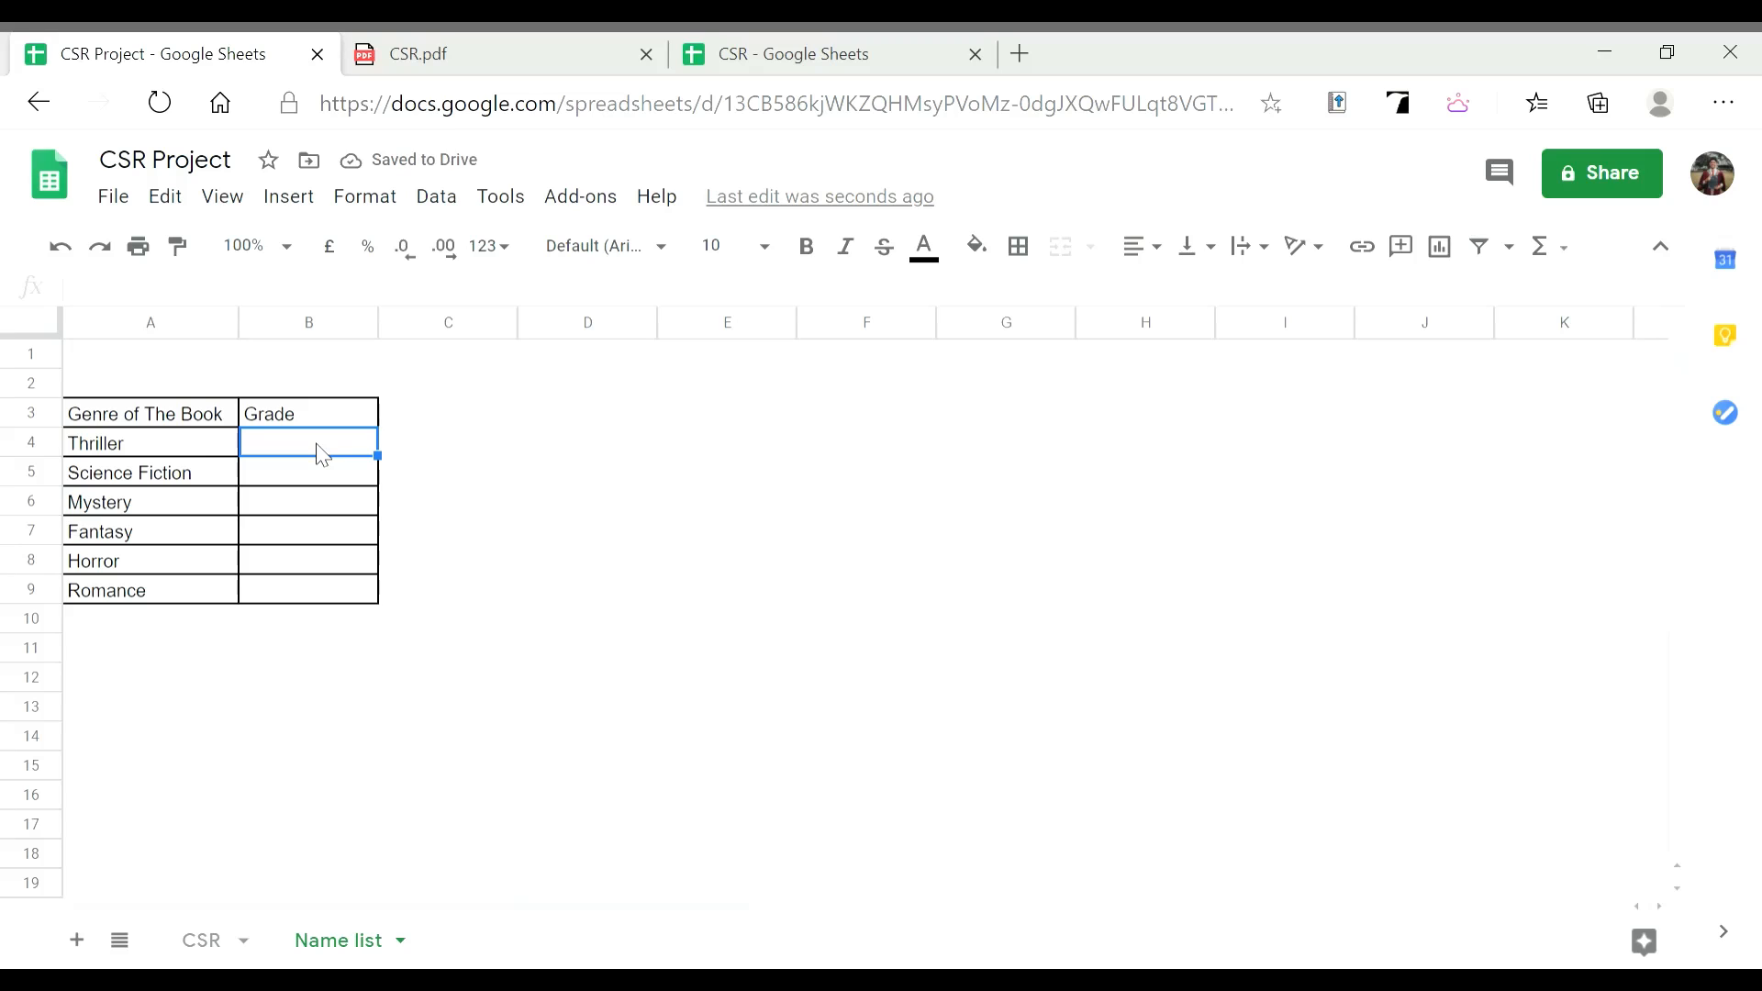
Enter the grades One, Two, Three, Four and Five down B4:B8
double_click(331, 458)
text(One)
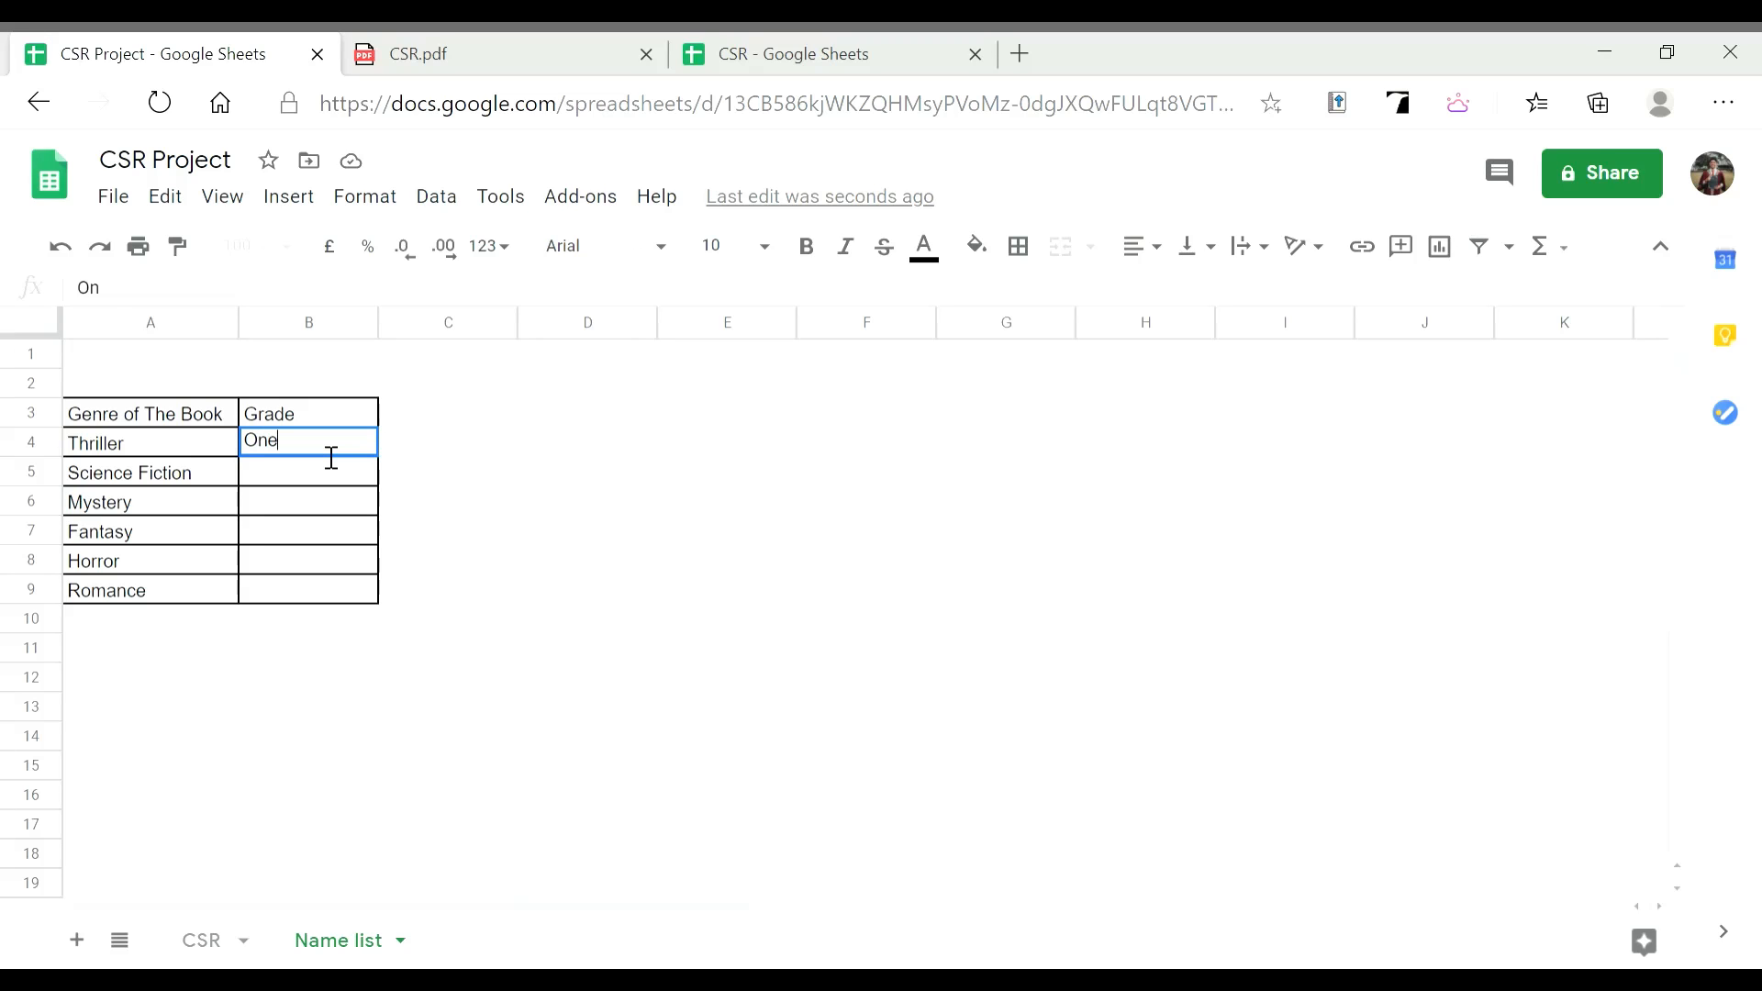
key(Return)
text(Two)
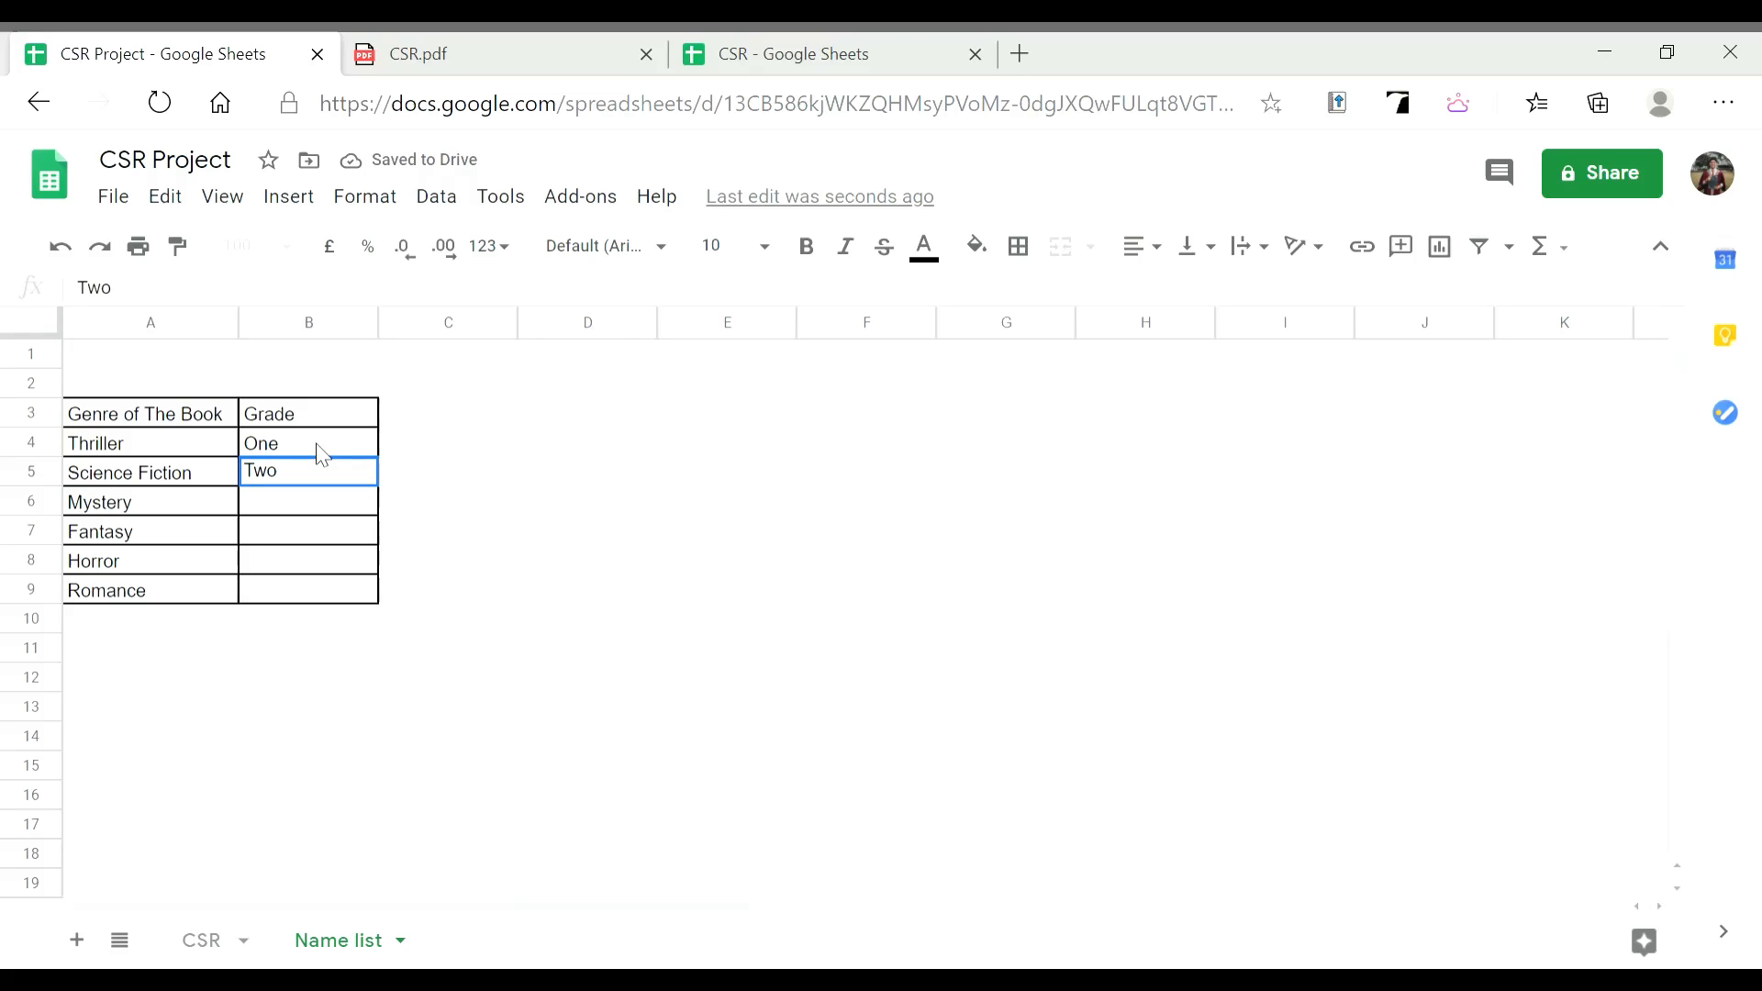
key(Return)
text(T)
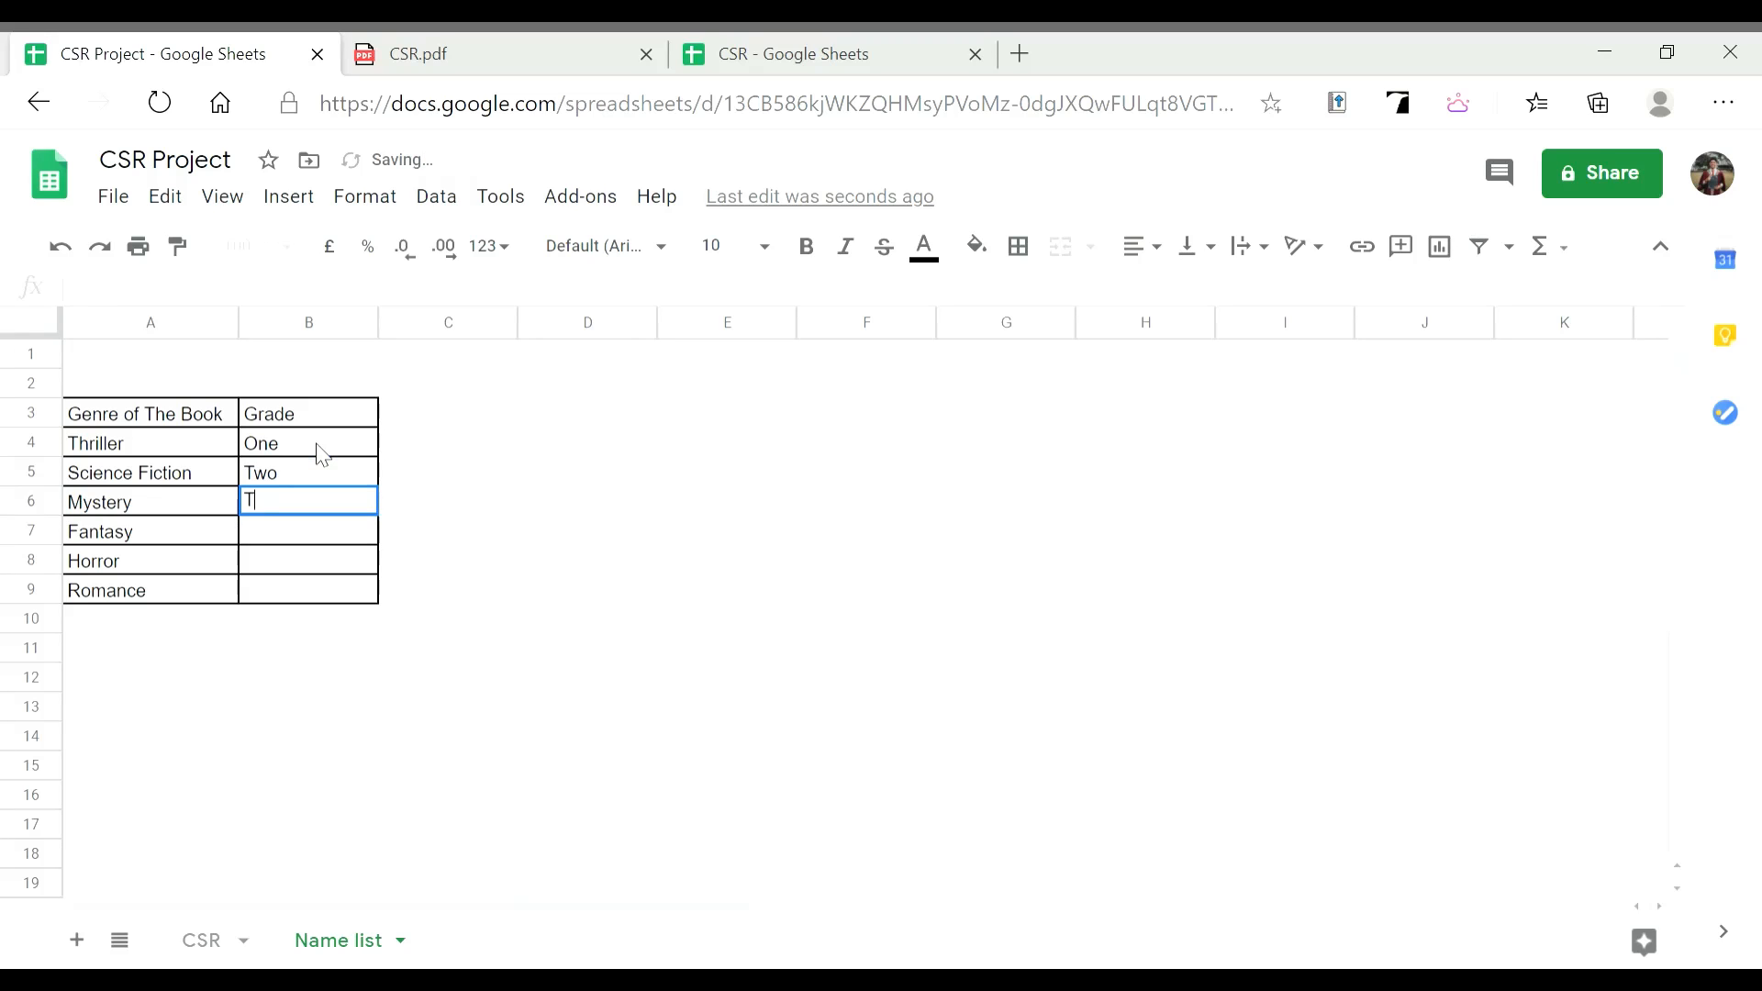
text(hree)
key(Return)
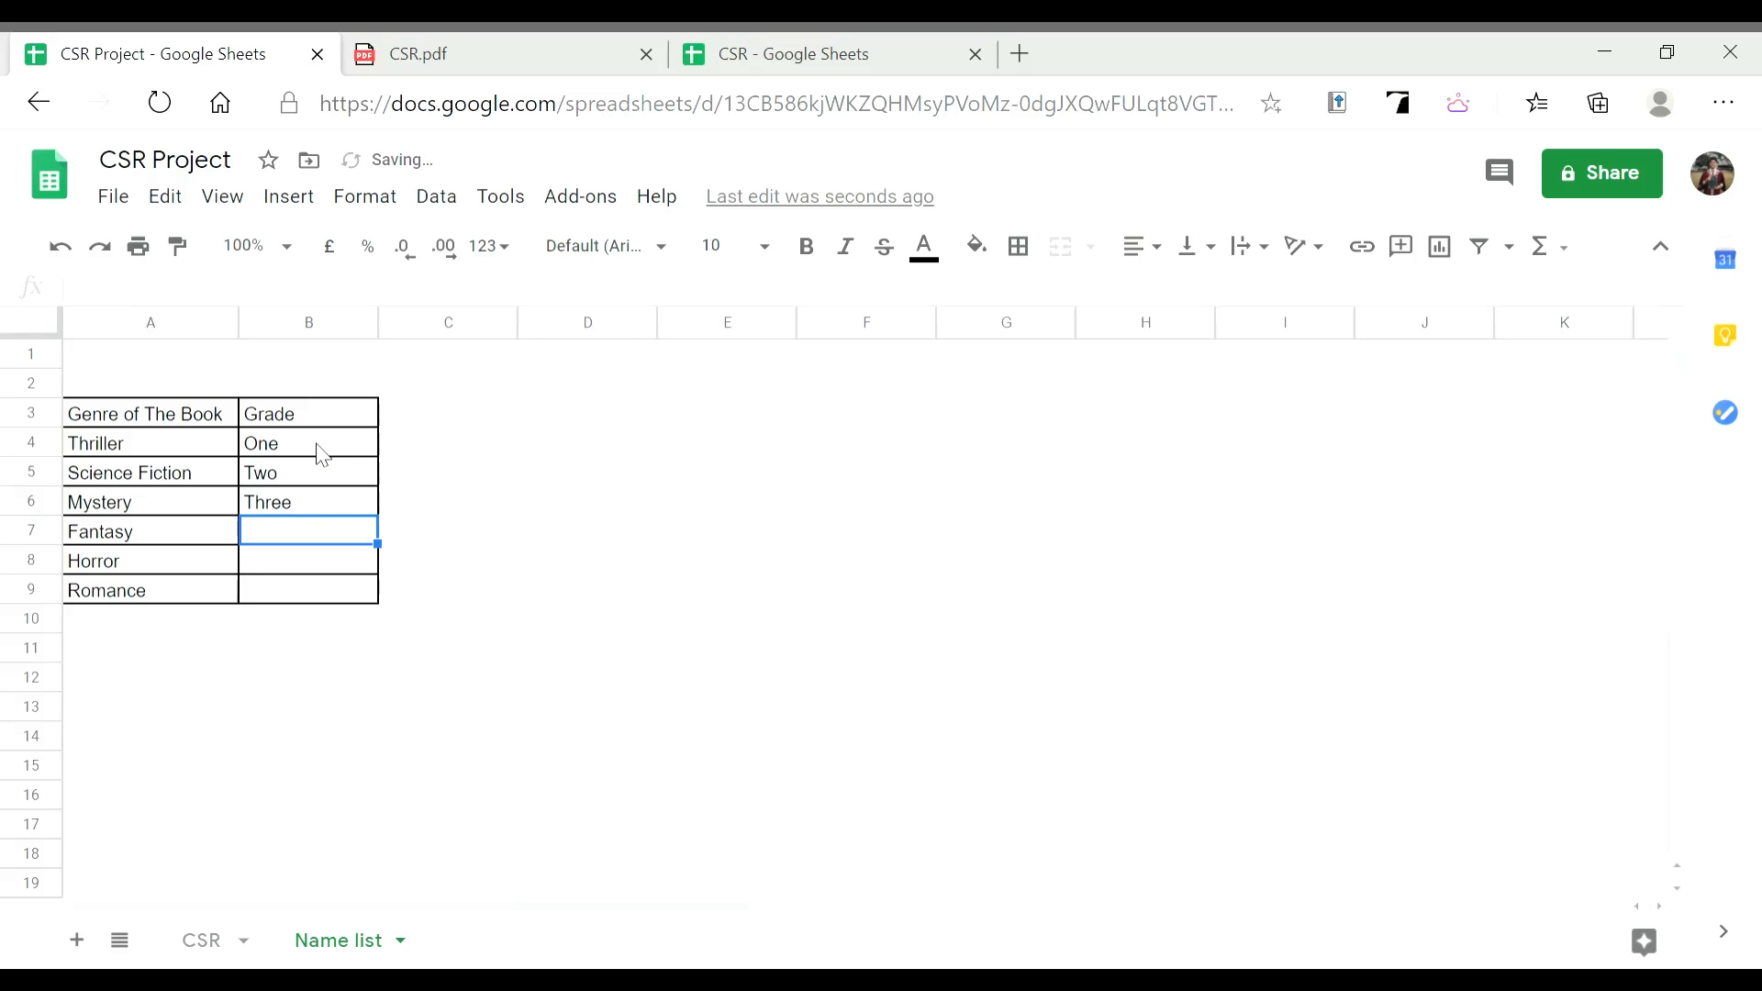
text(Four)
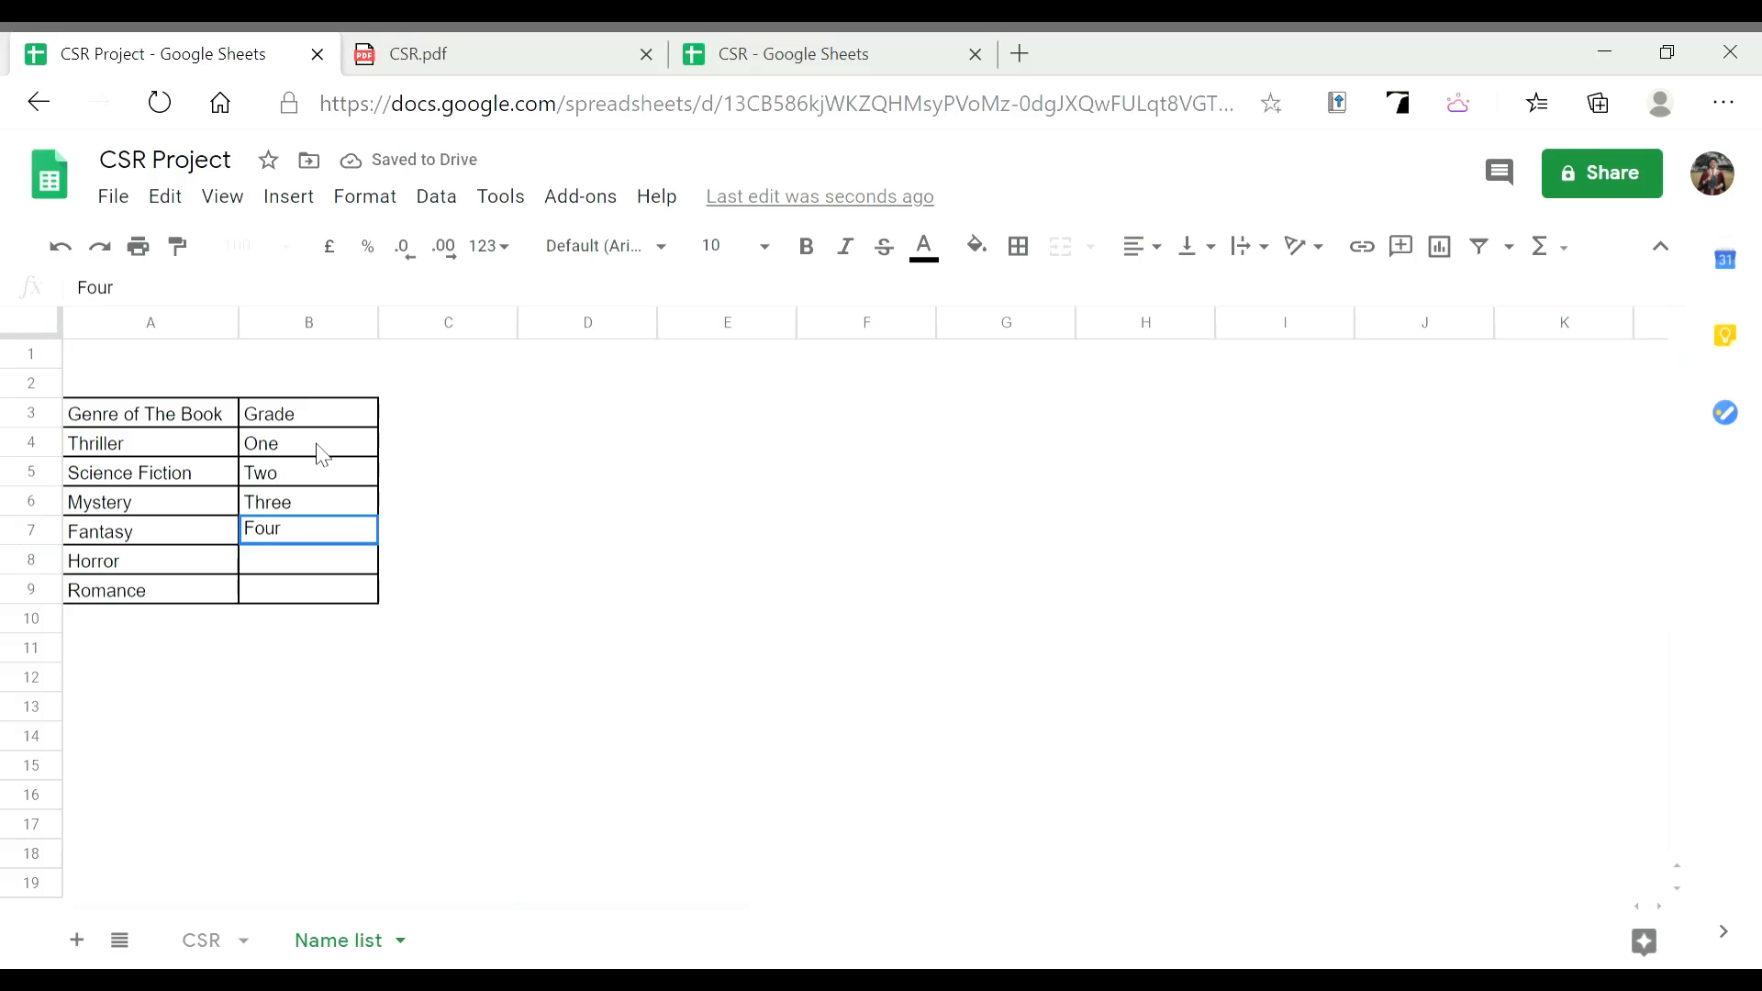
key(Return)
text(Five)
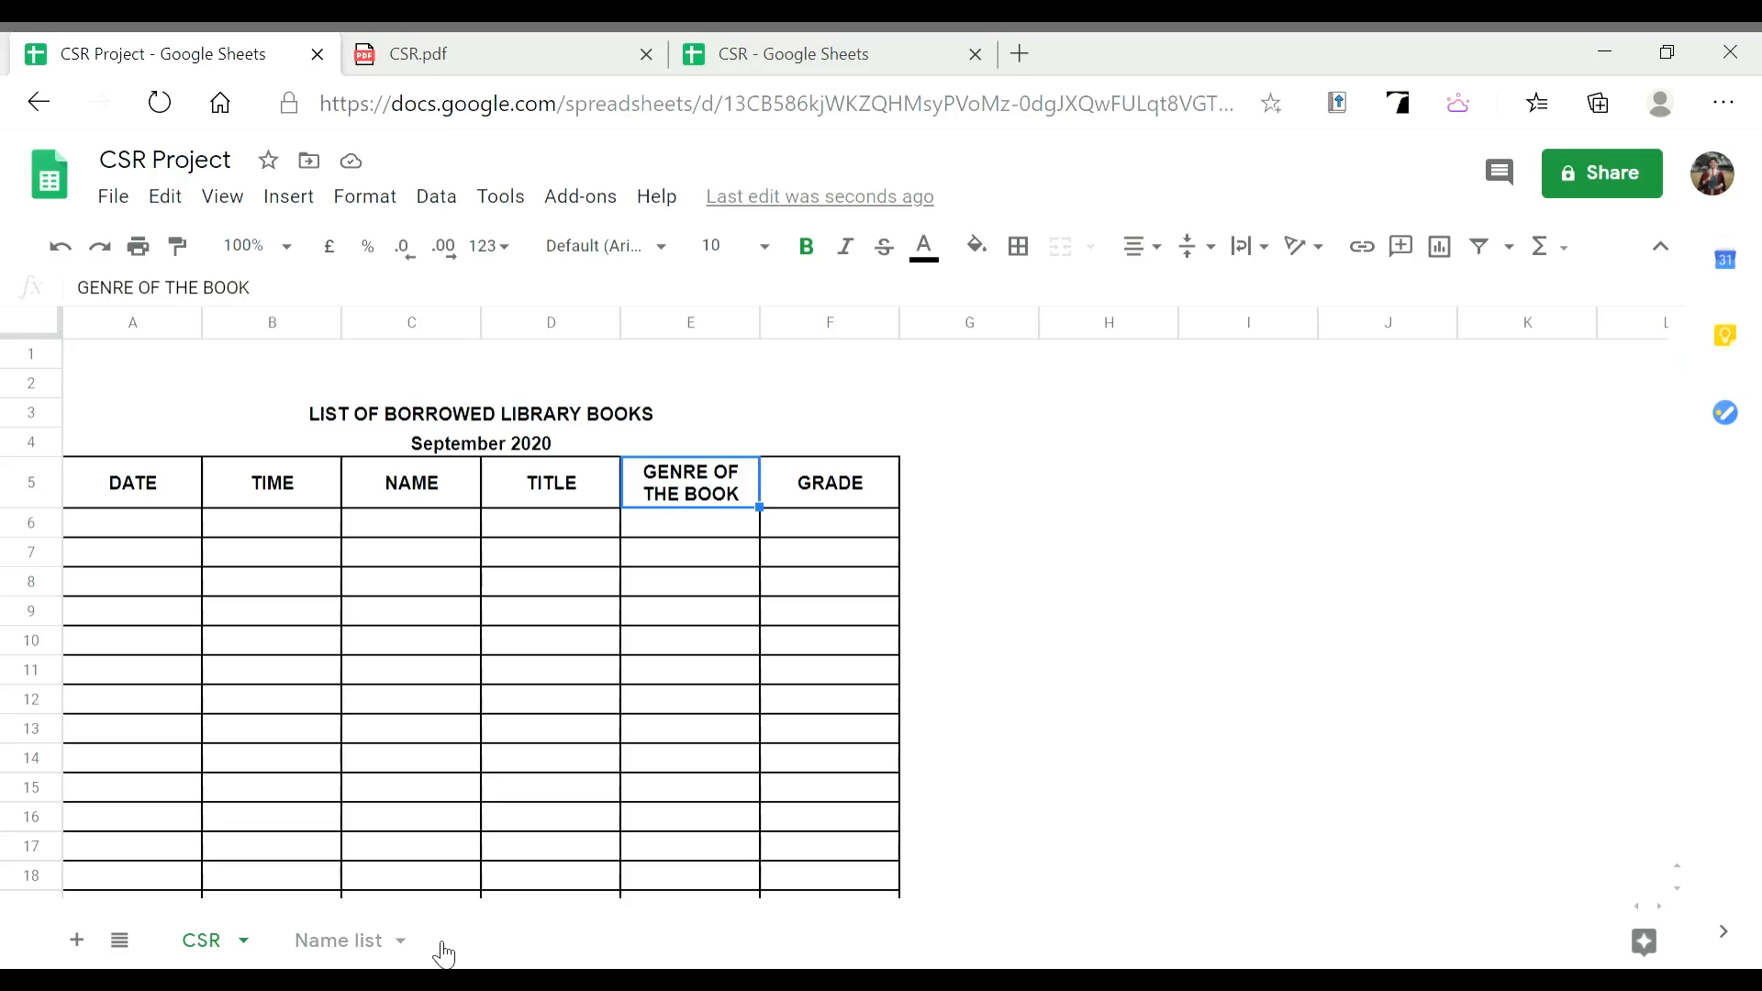
Open data validation for the Genre column and set its range to E6:E1000
click(708, 329)
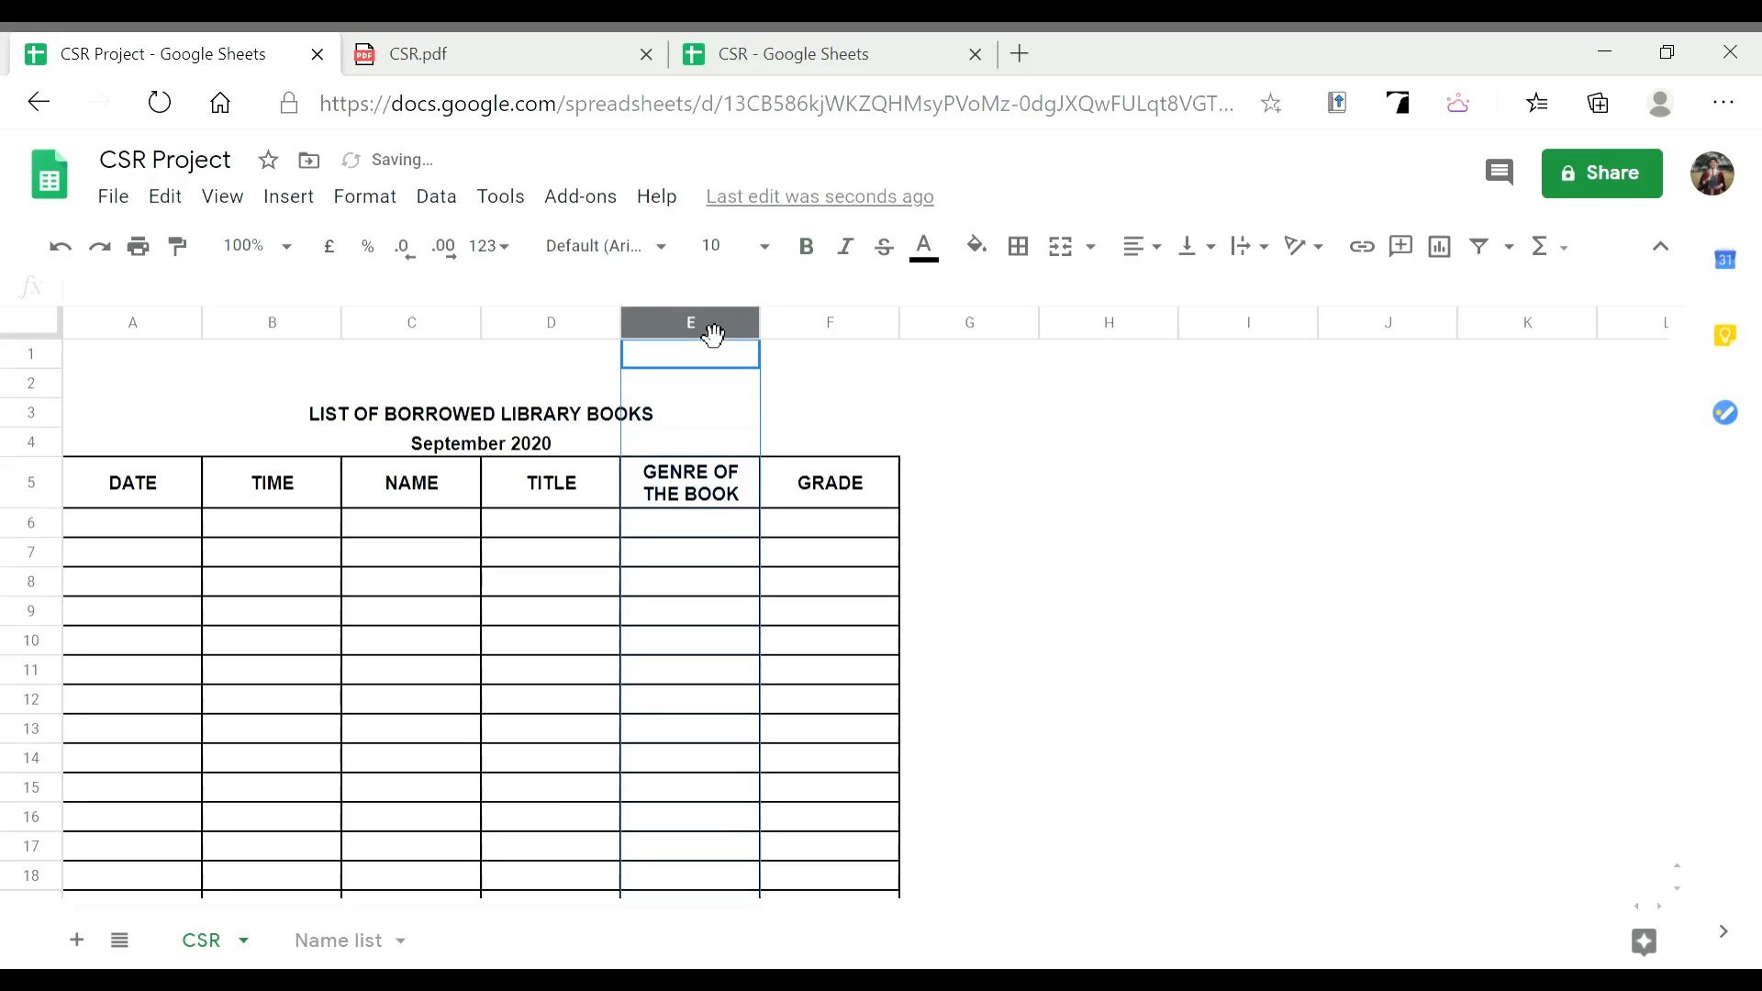
click(456, 211)
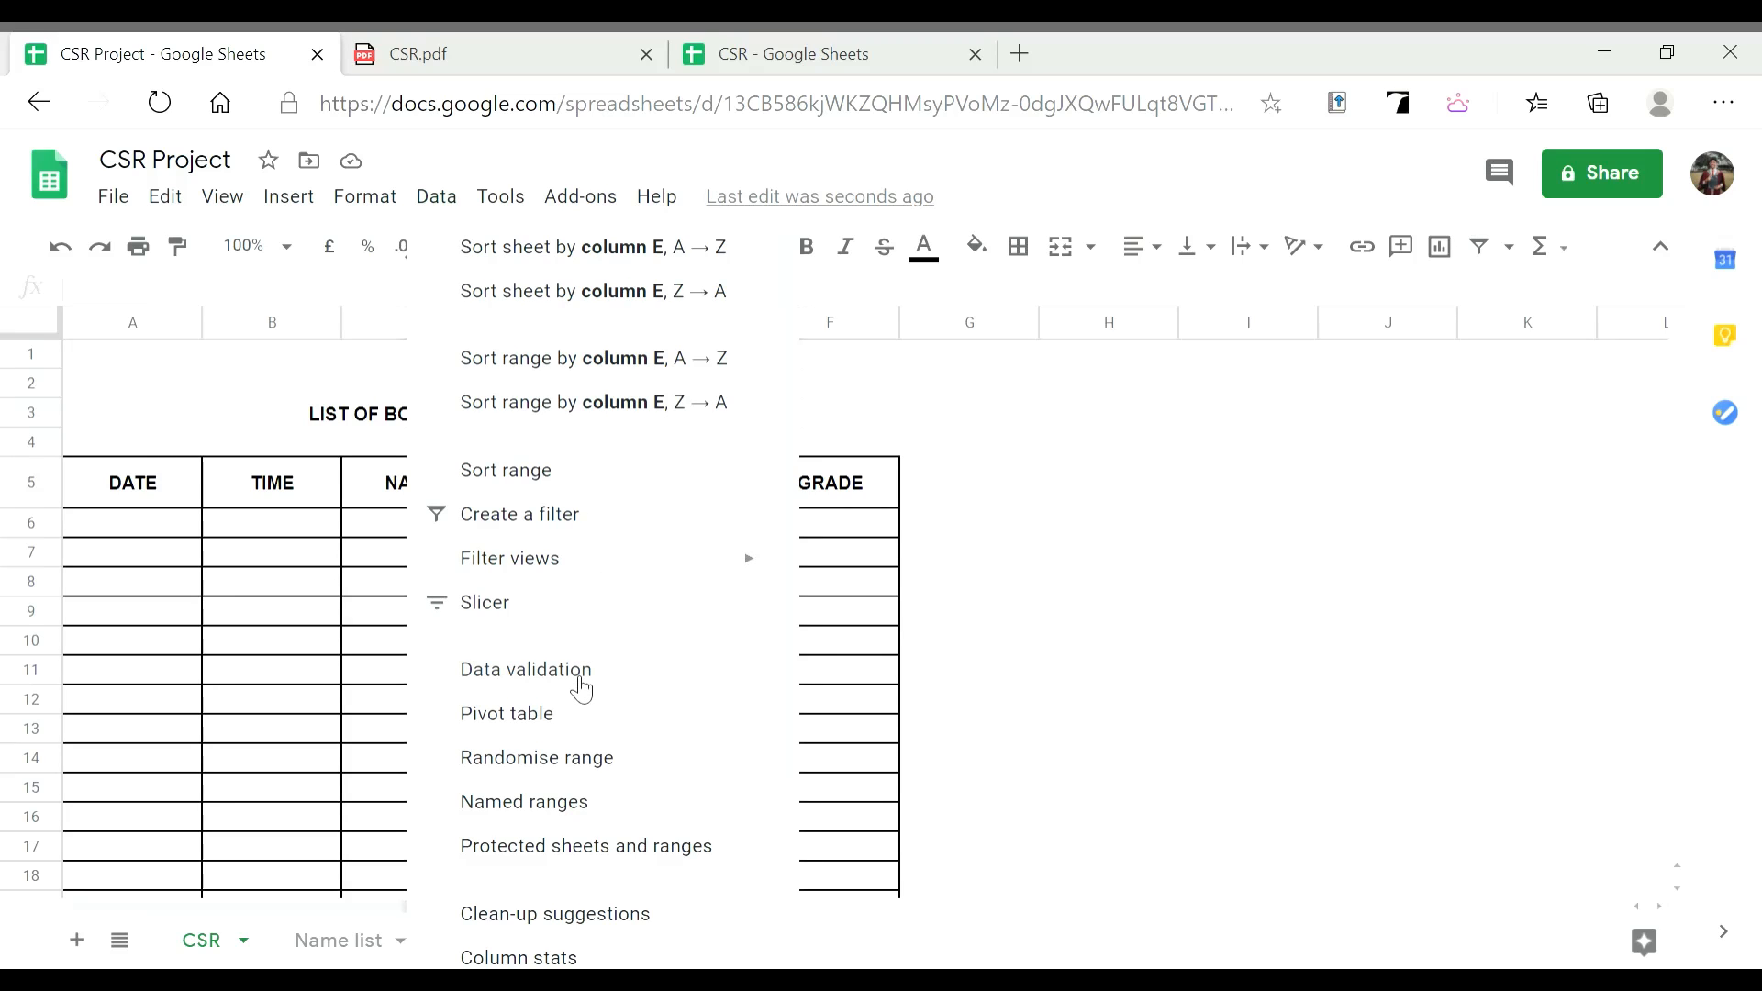
click(581, 688)
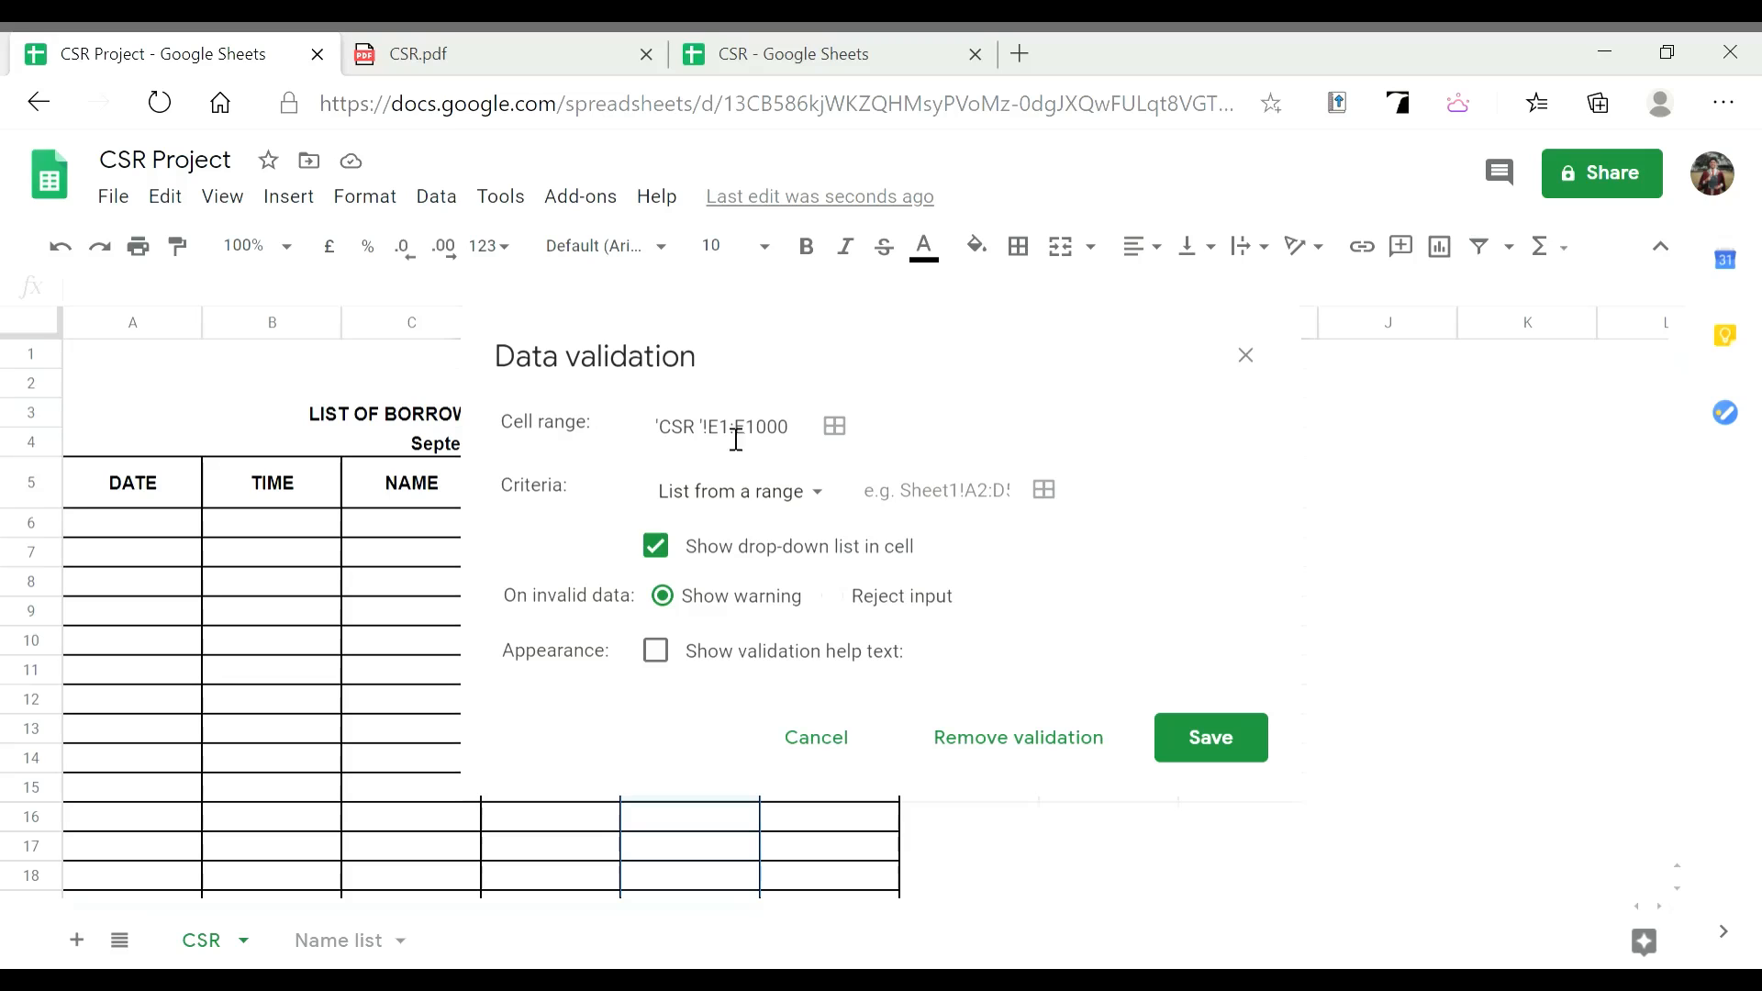
click(845, 433)
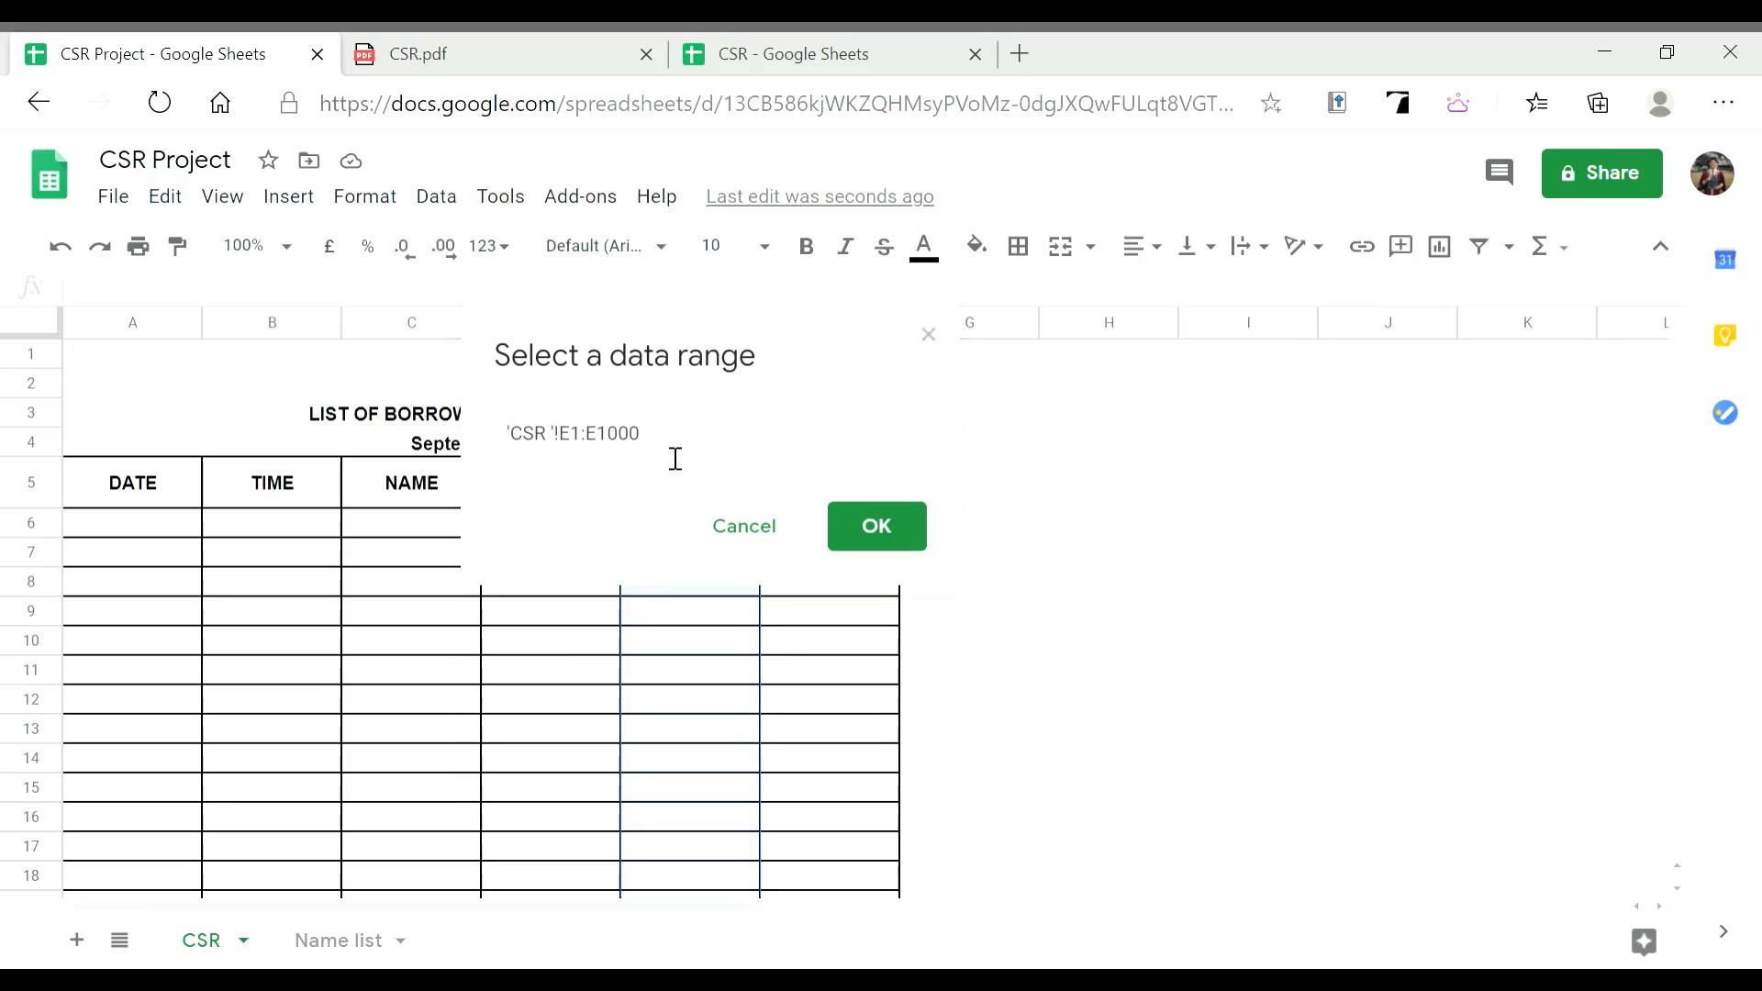
click(597, 447)
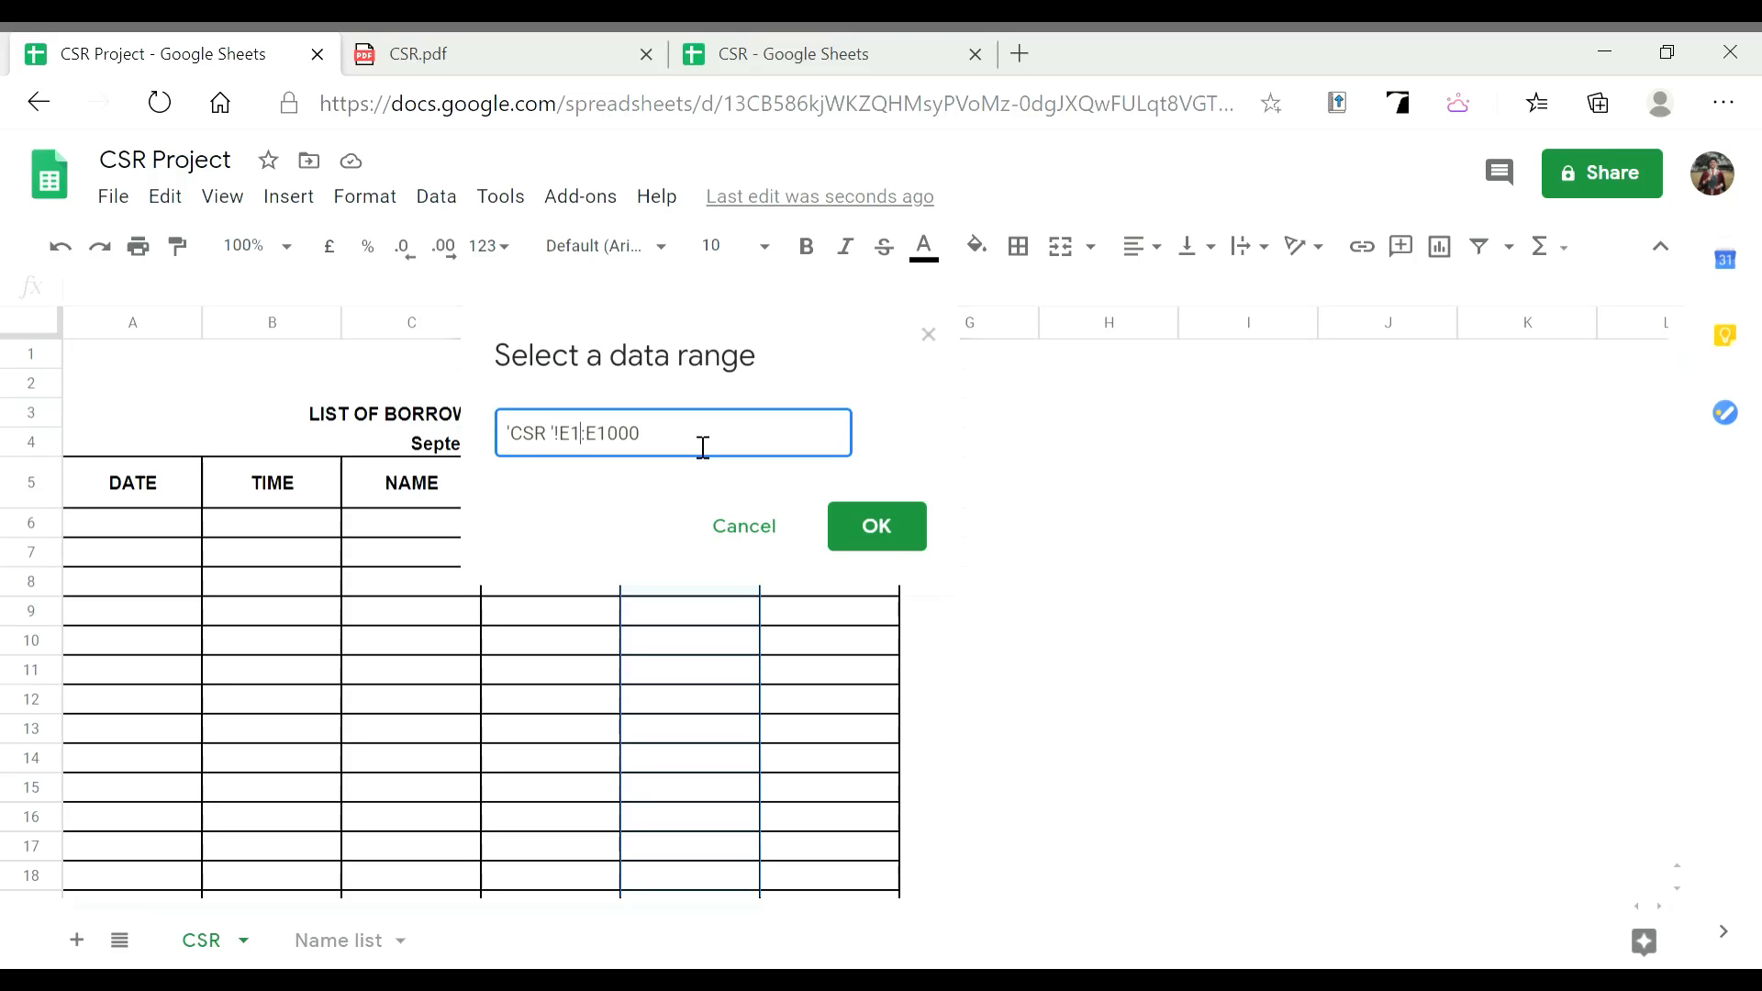
key(BackSpace)
text(6)
click(857, 525)
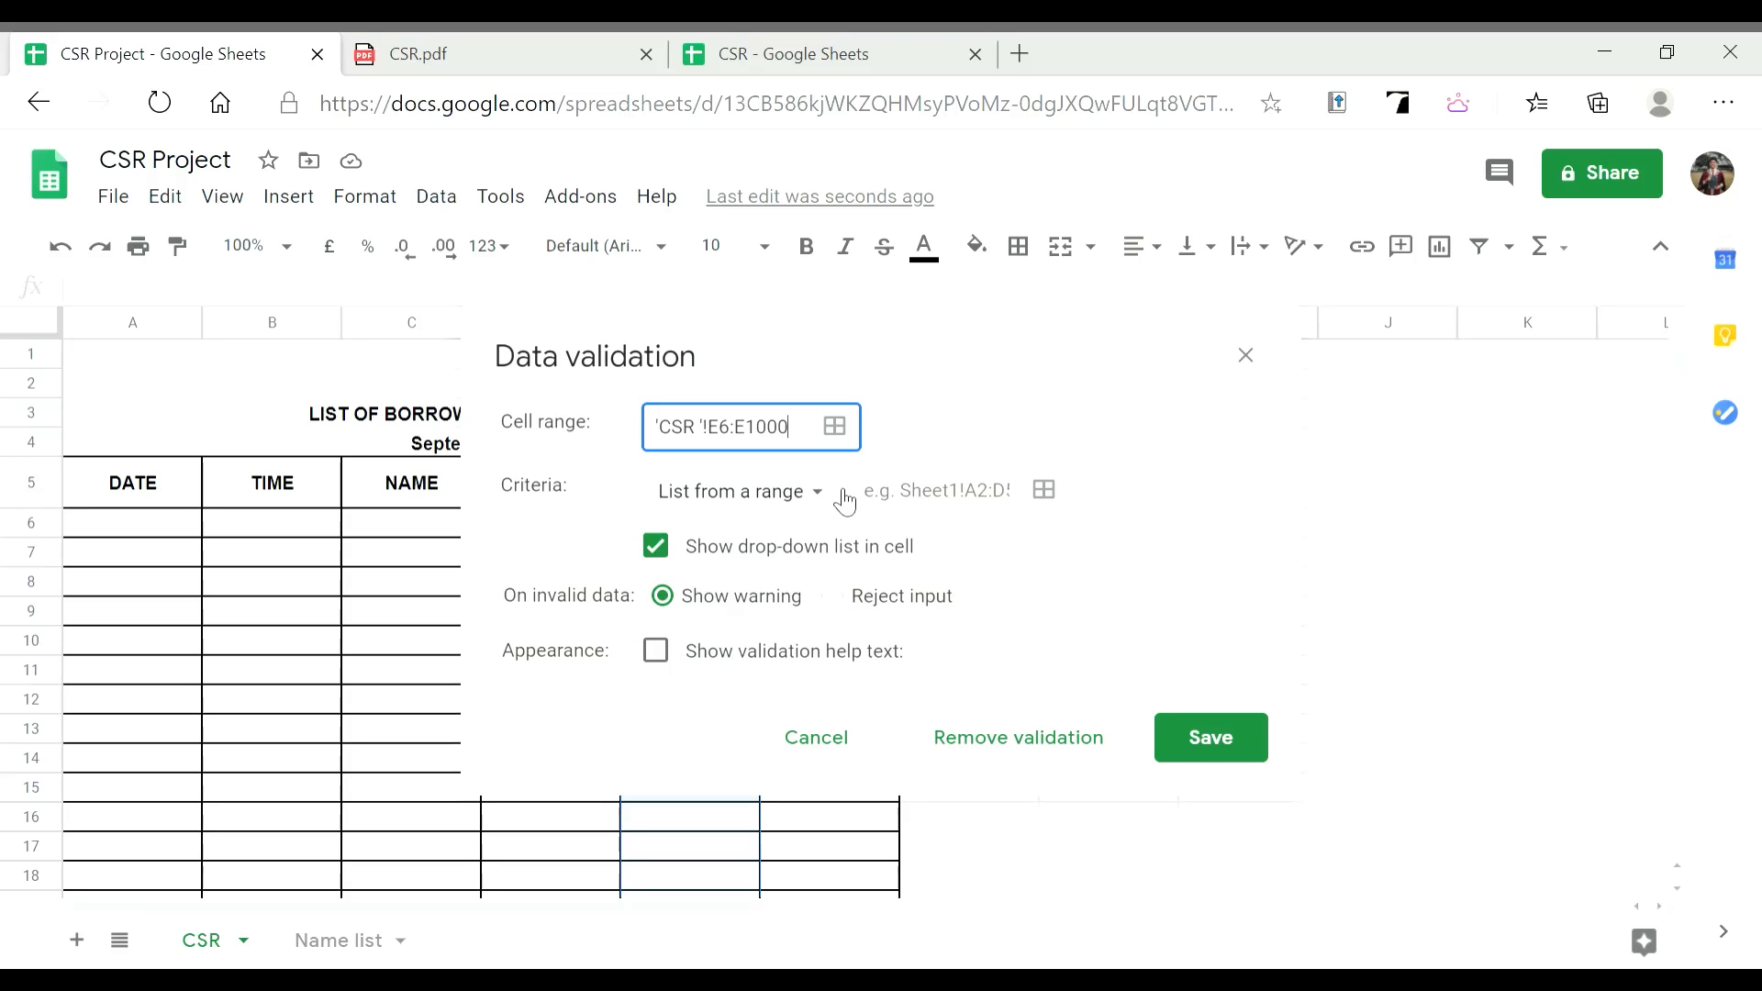
Use 'List from a range' with source 'Name list'!A4:A100 and save the rule
click(772, 510)
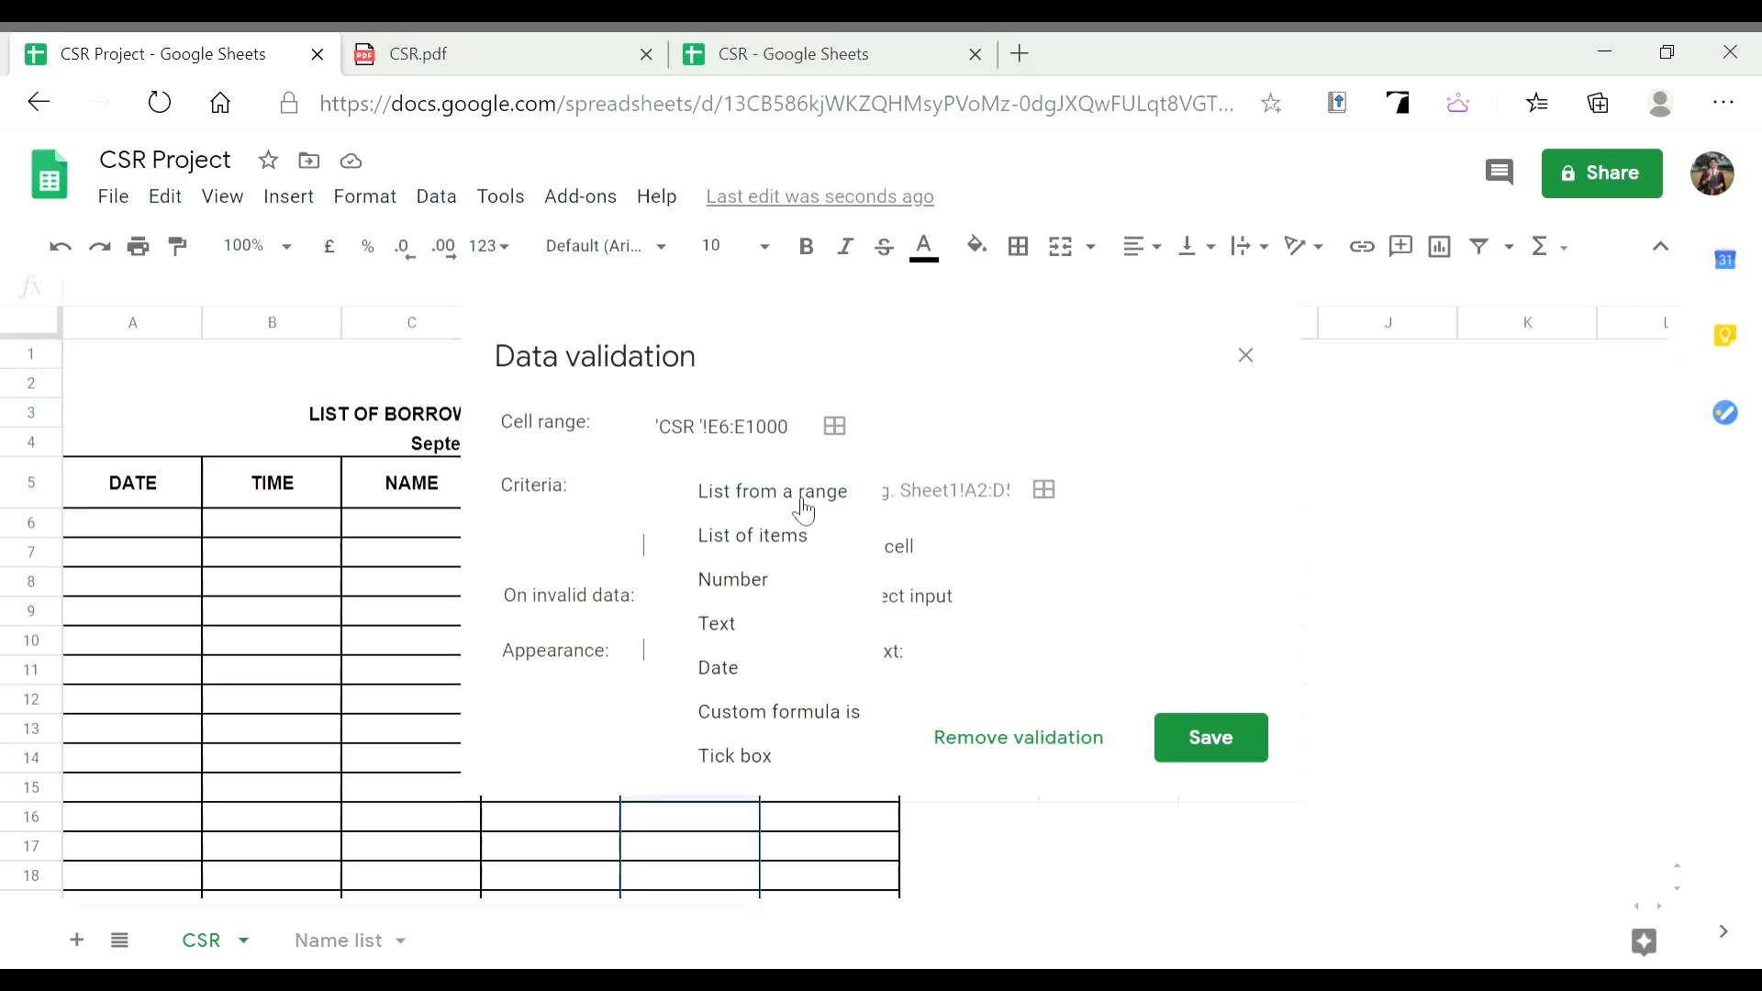
click(804, 508)
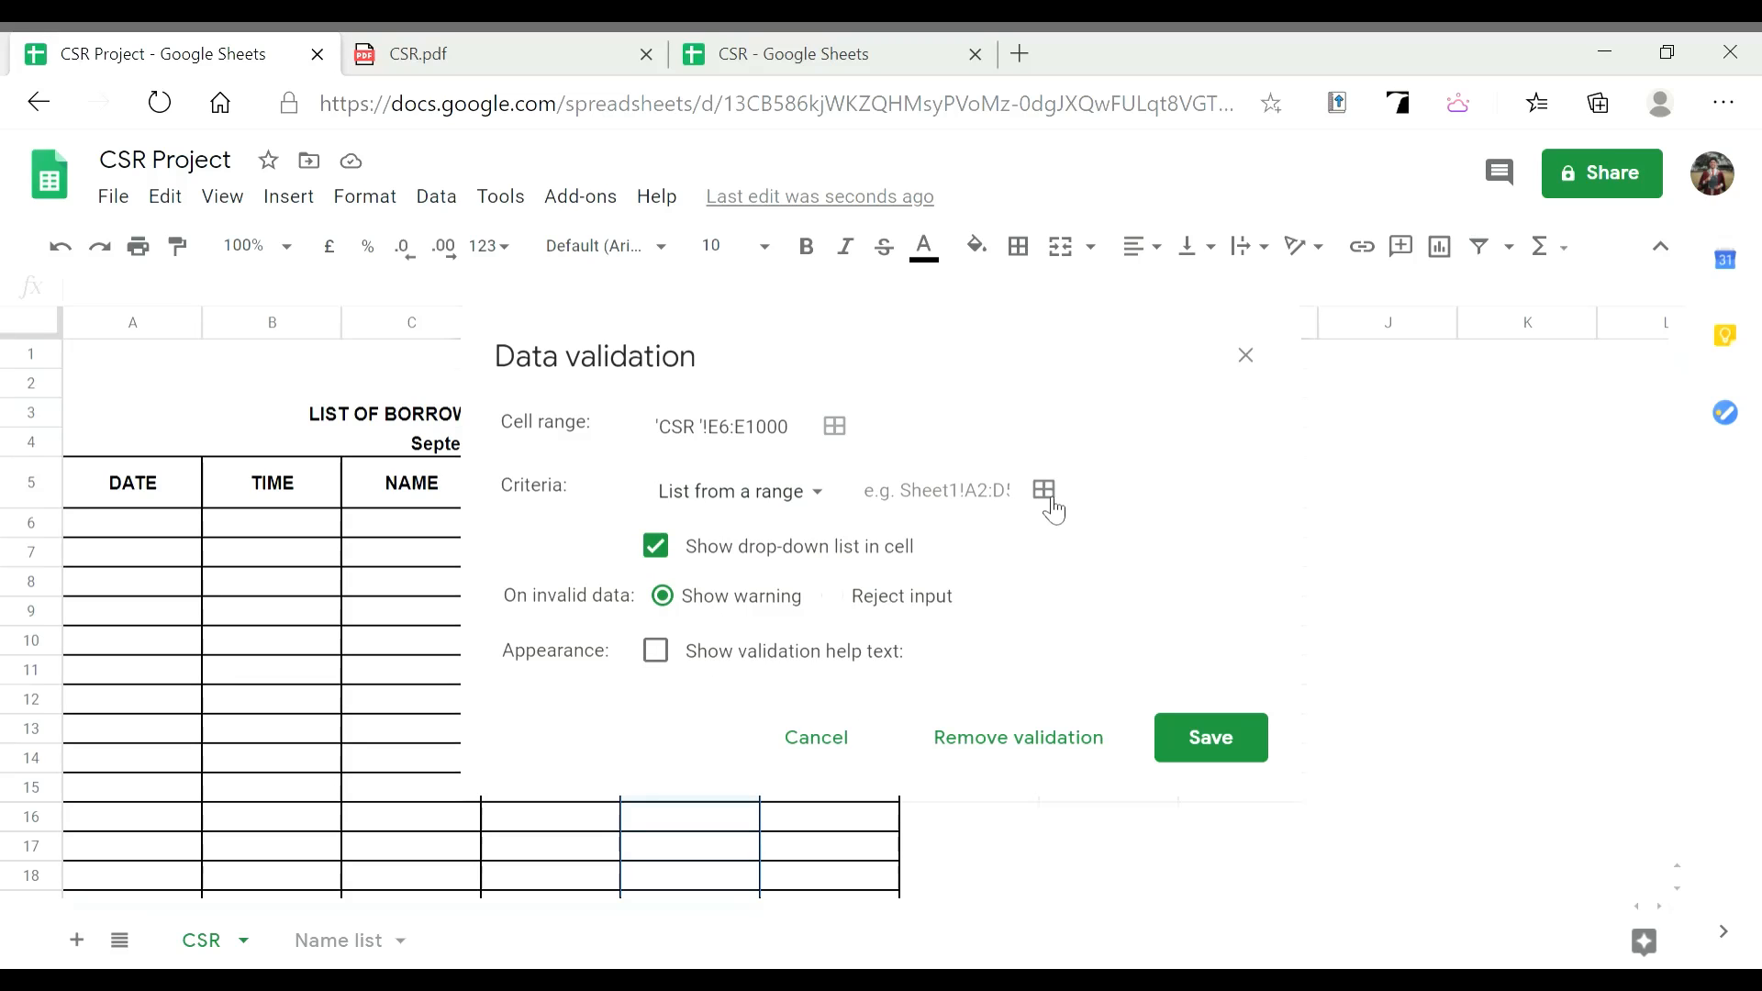
click(1046, 494)
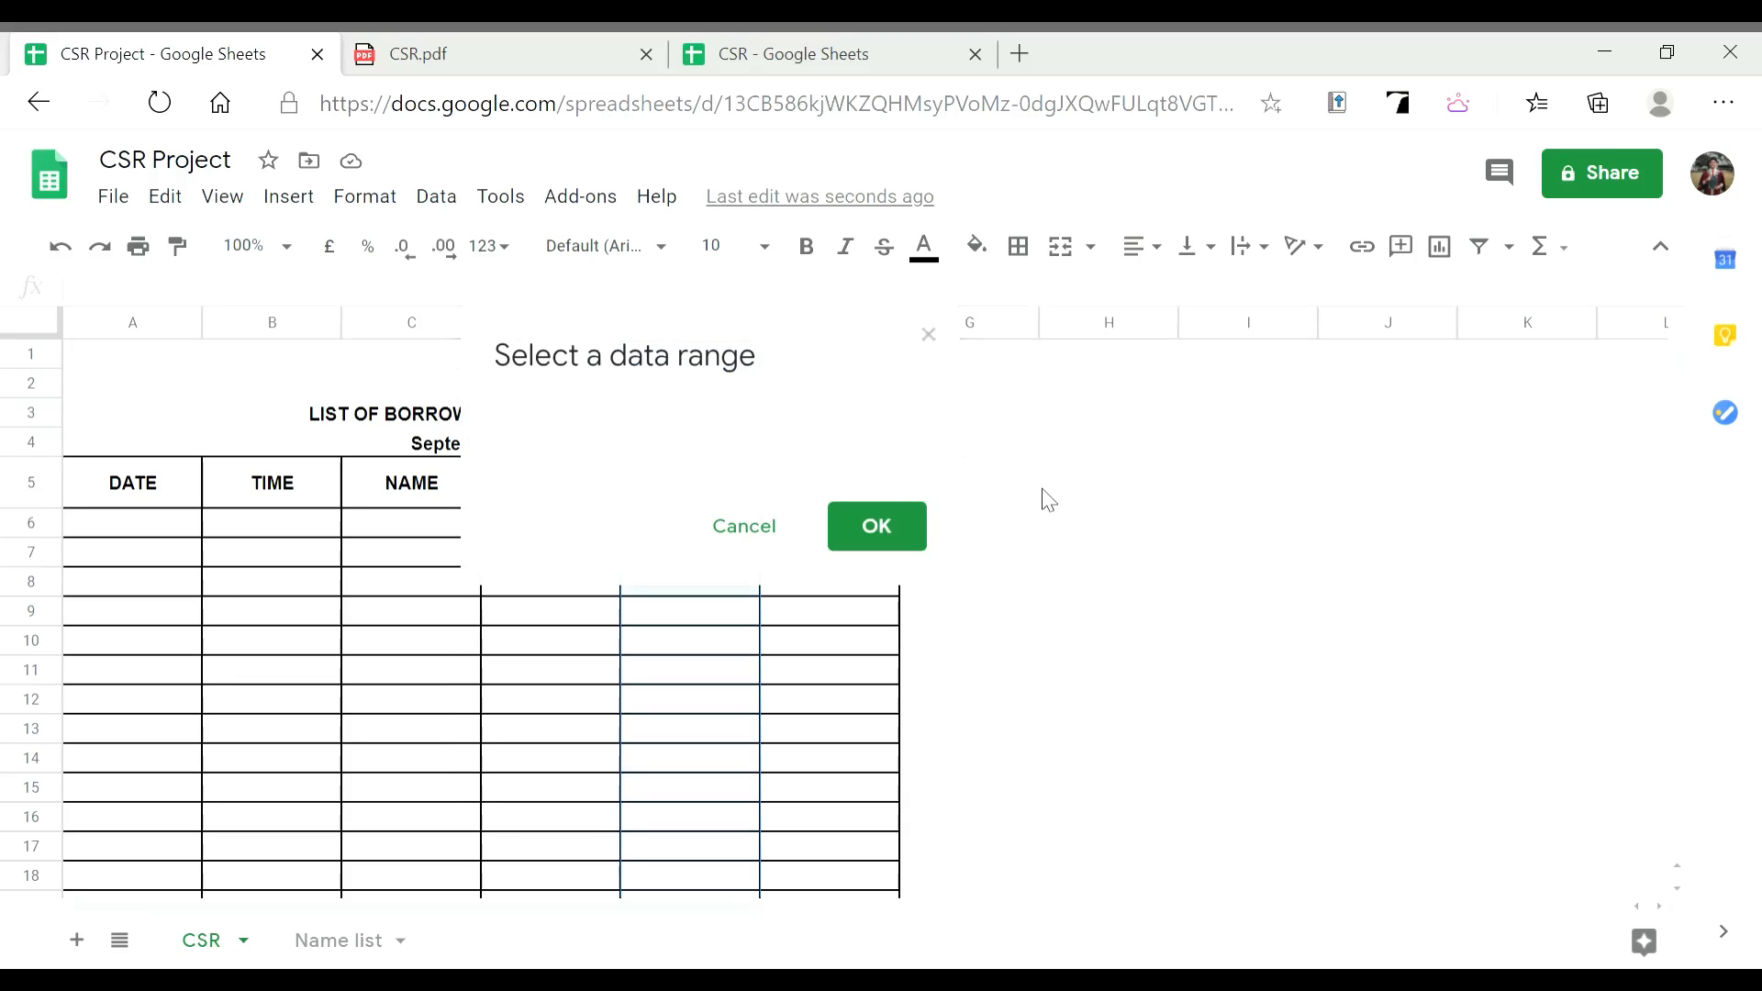
click(359, 943)
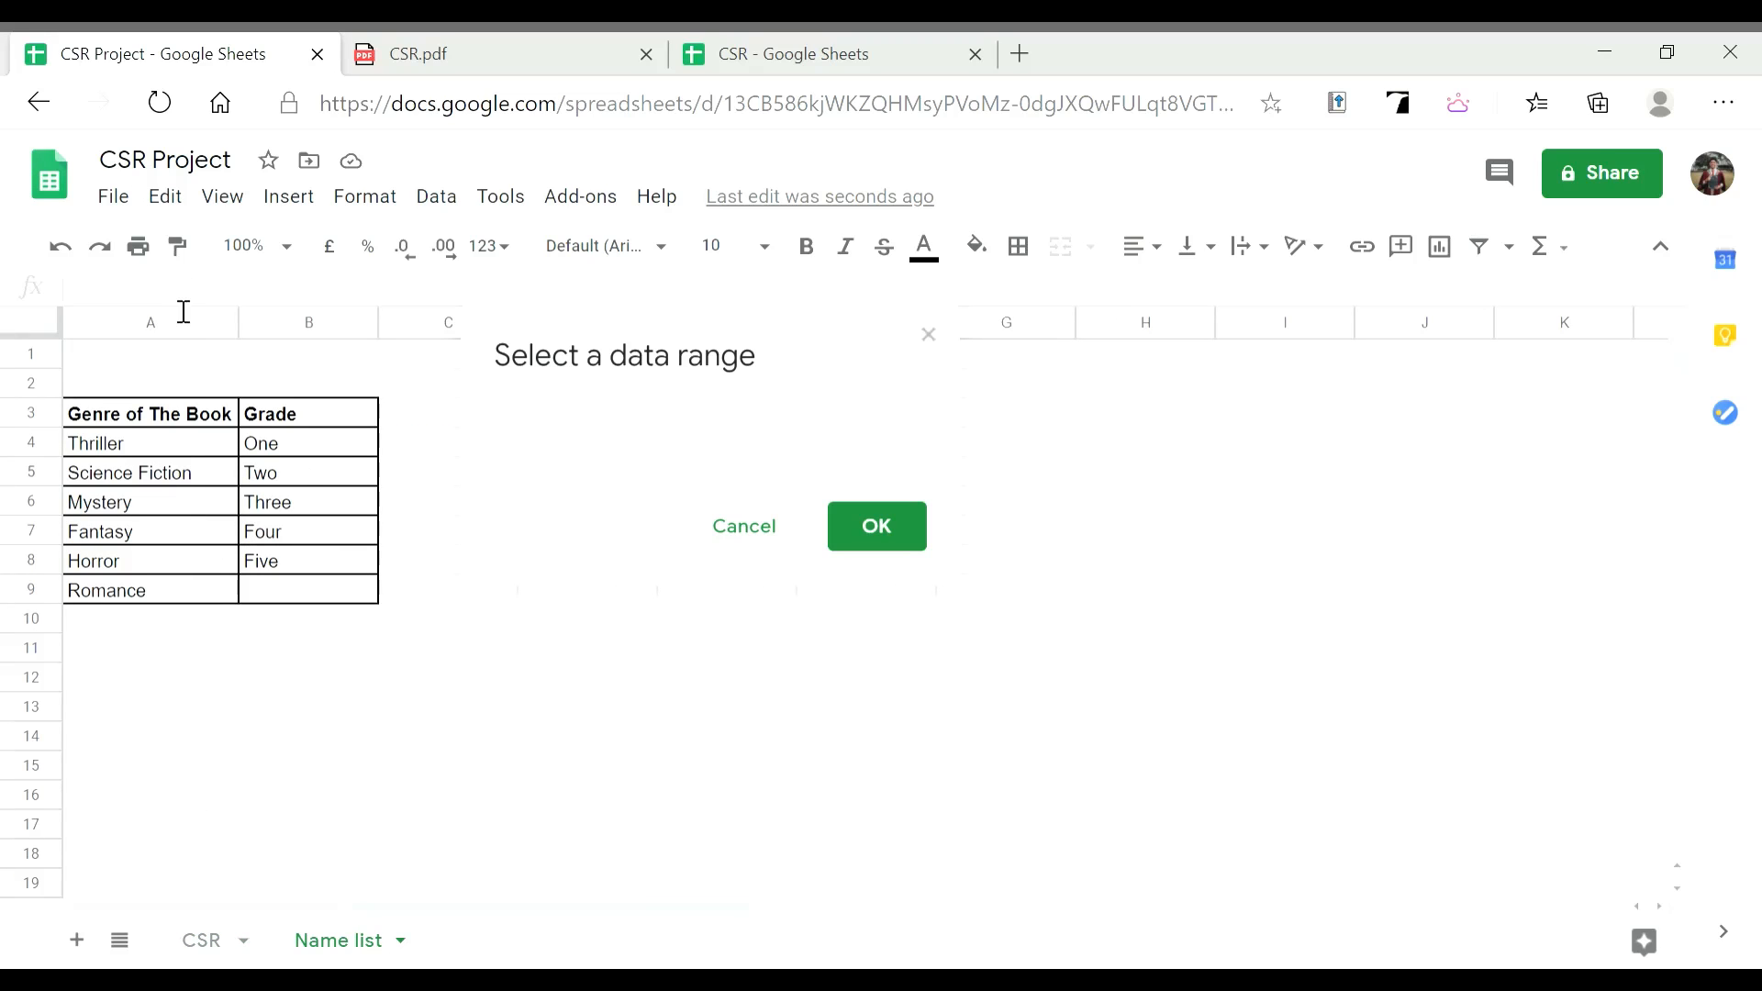
click(162, 333)
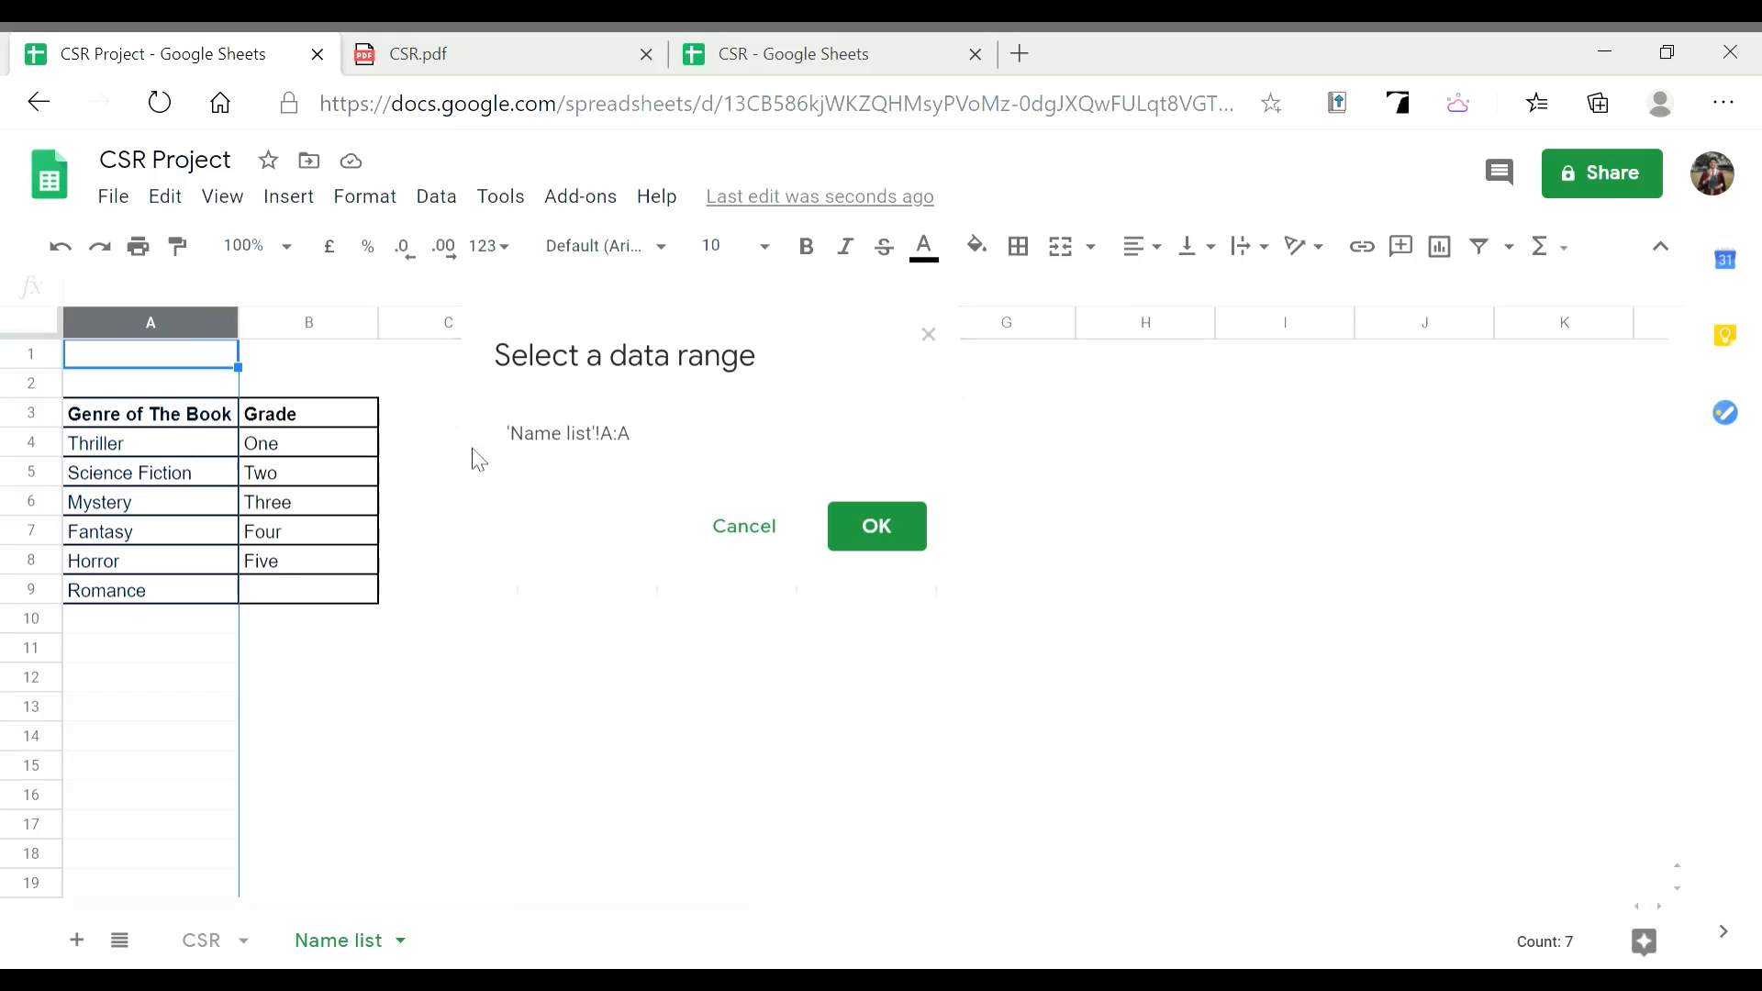
click(630, 447)
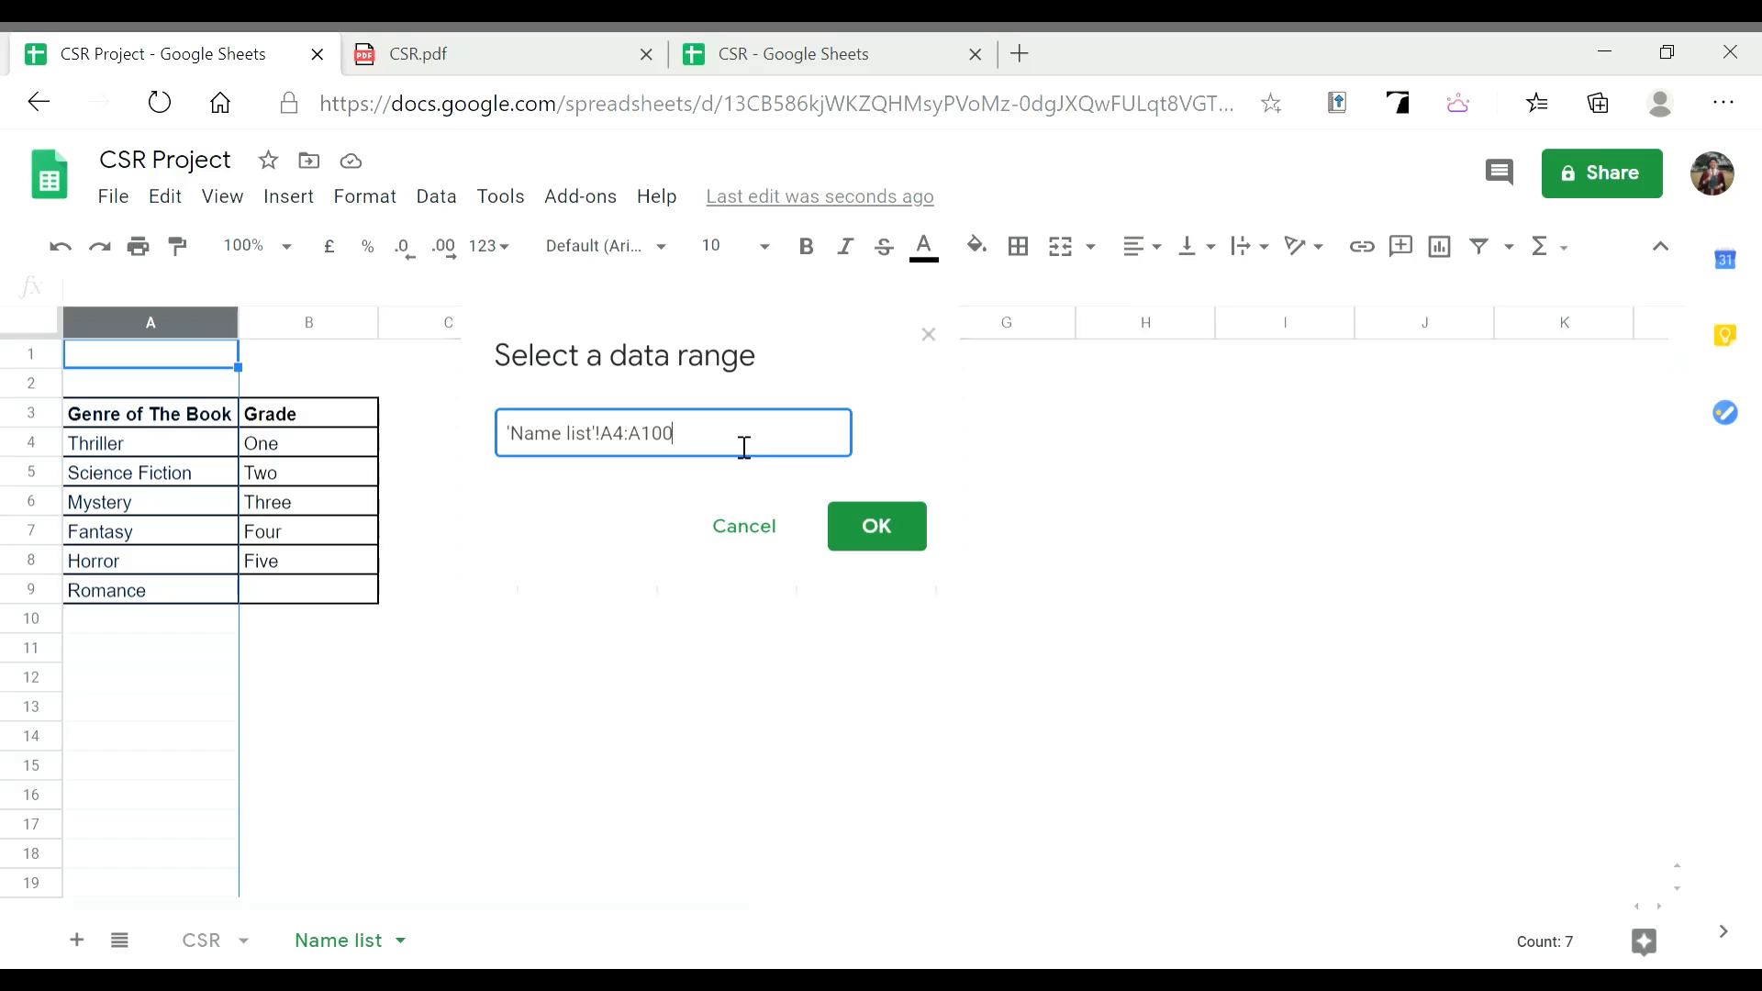
click(873, 523)
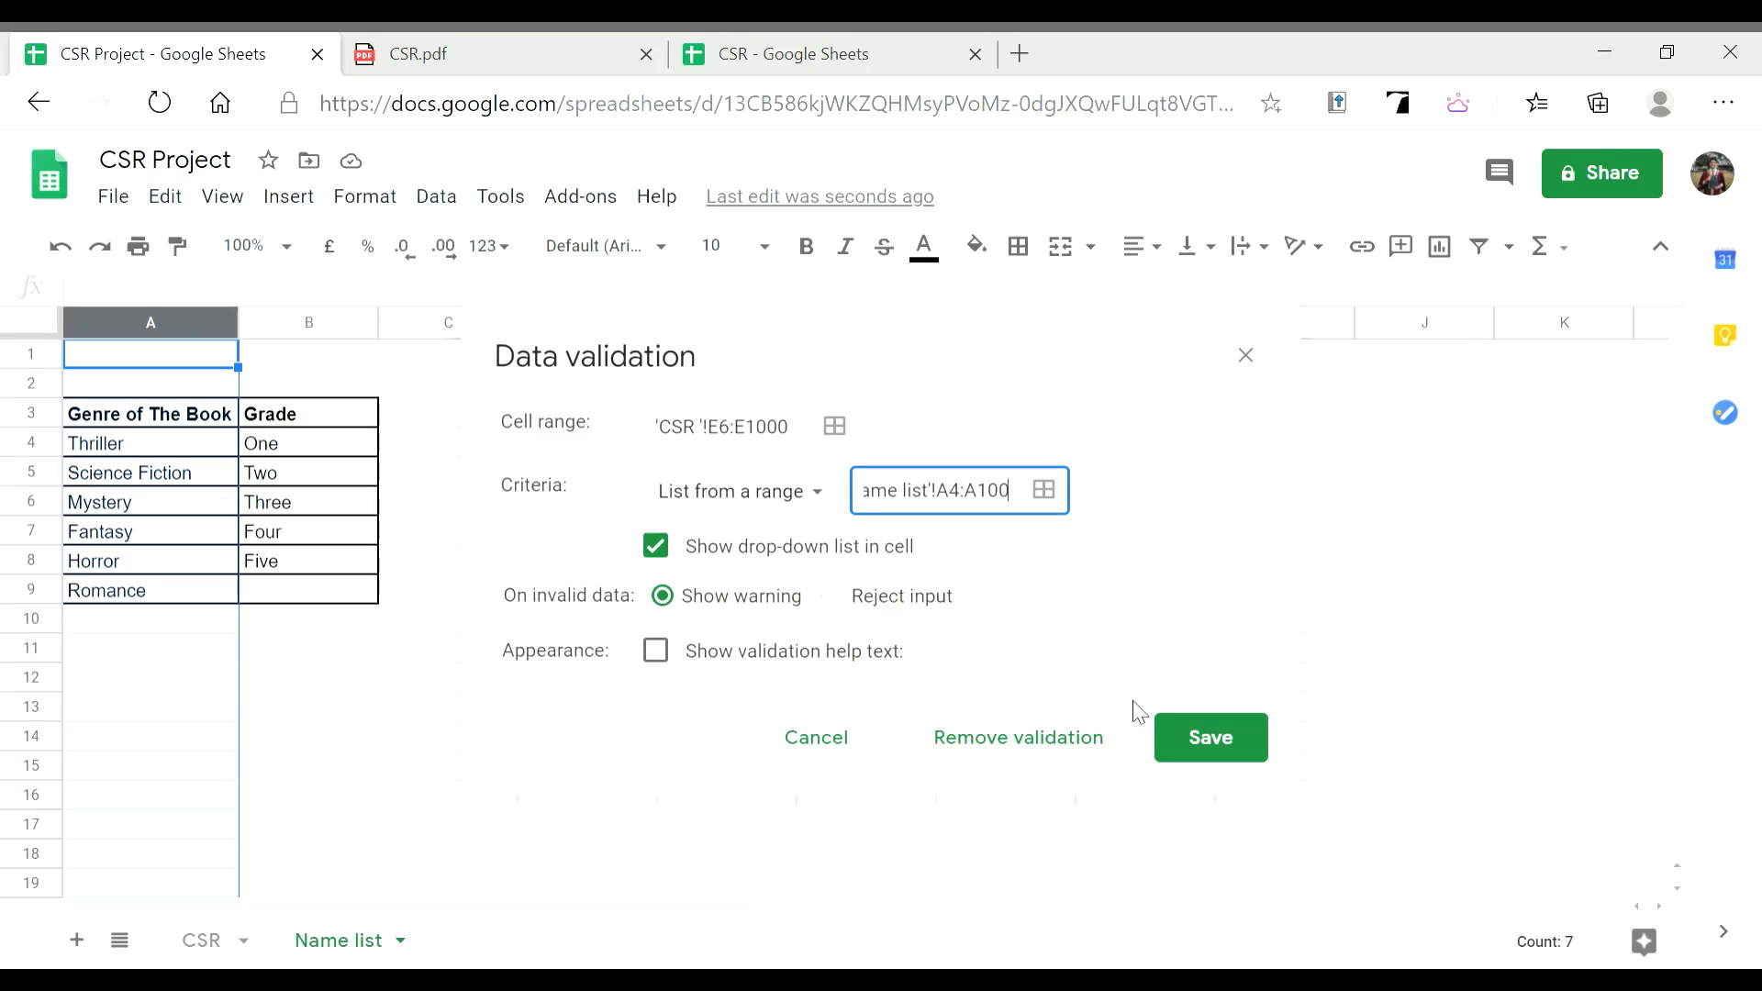
click(1210, 739)
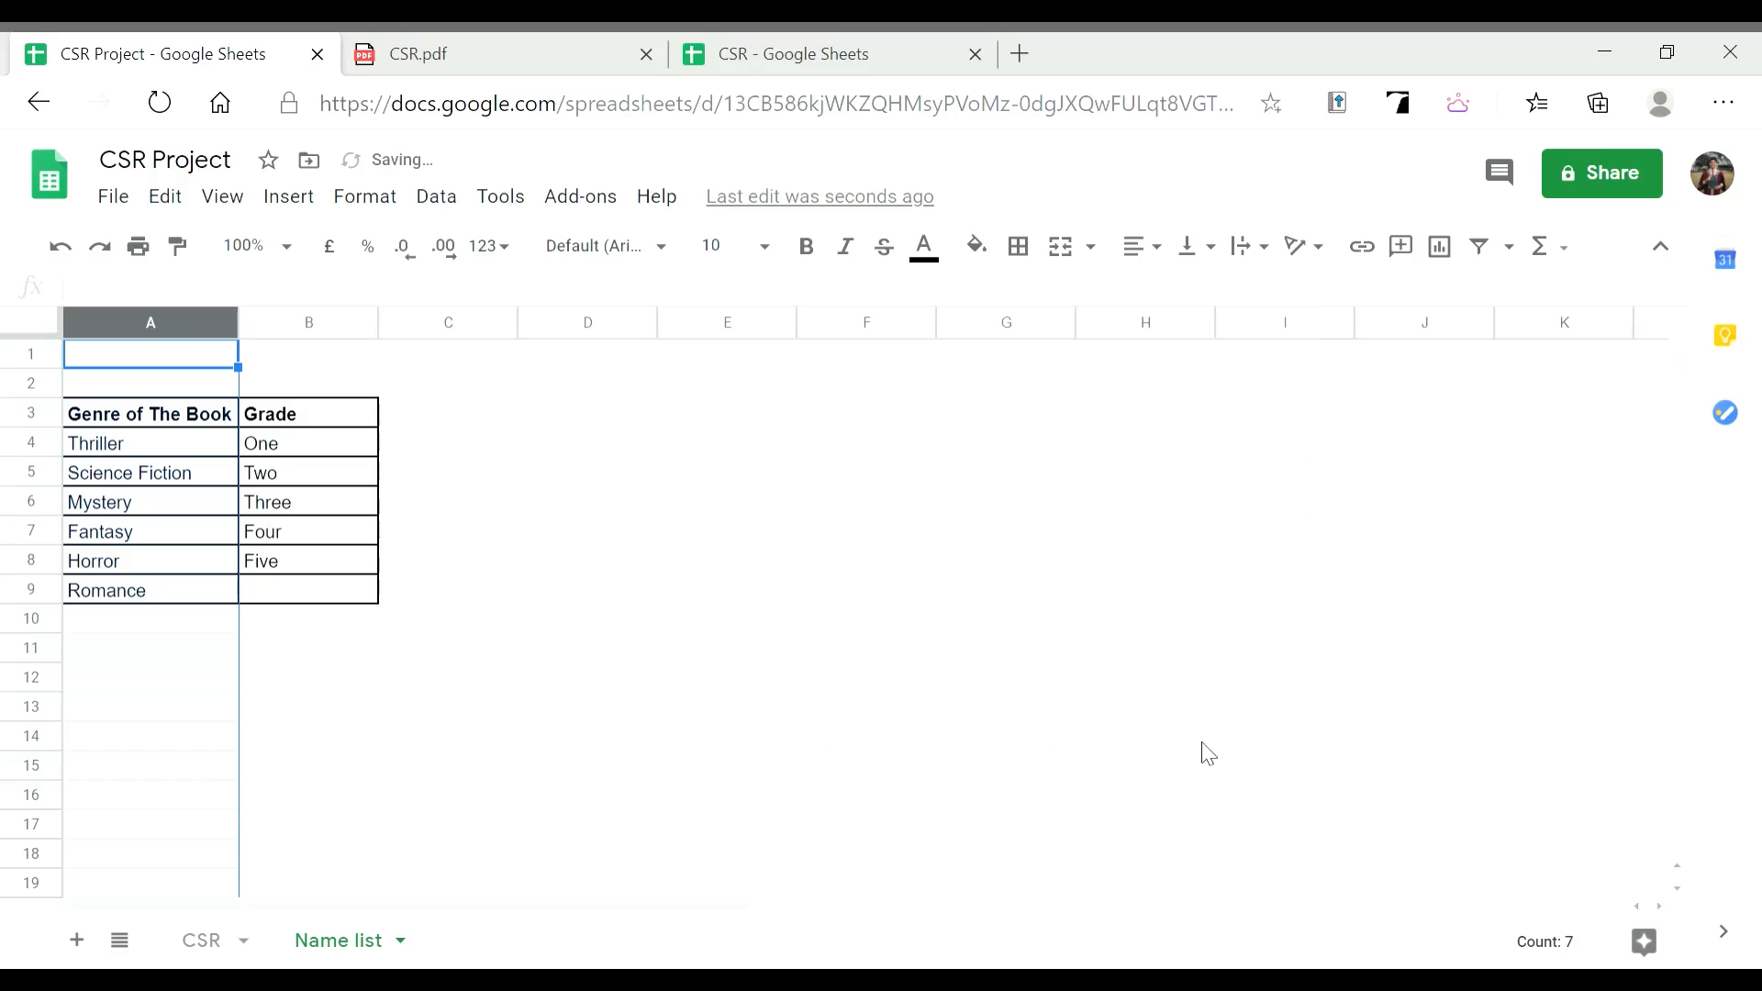
Check the current, unsorted genre order in the CSR E6 dropdown
click(343, 663)
click(183, 449)
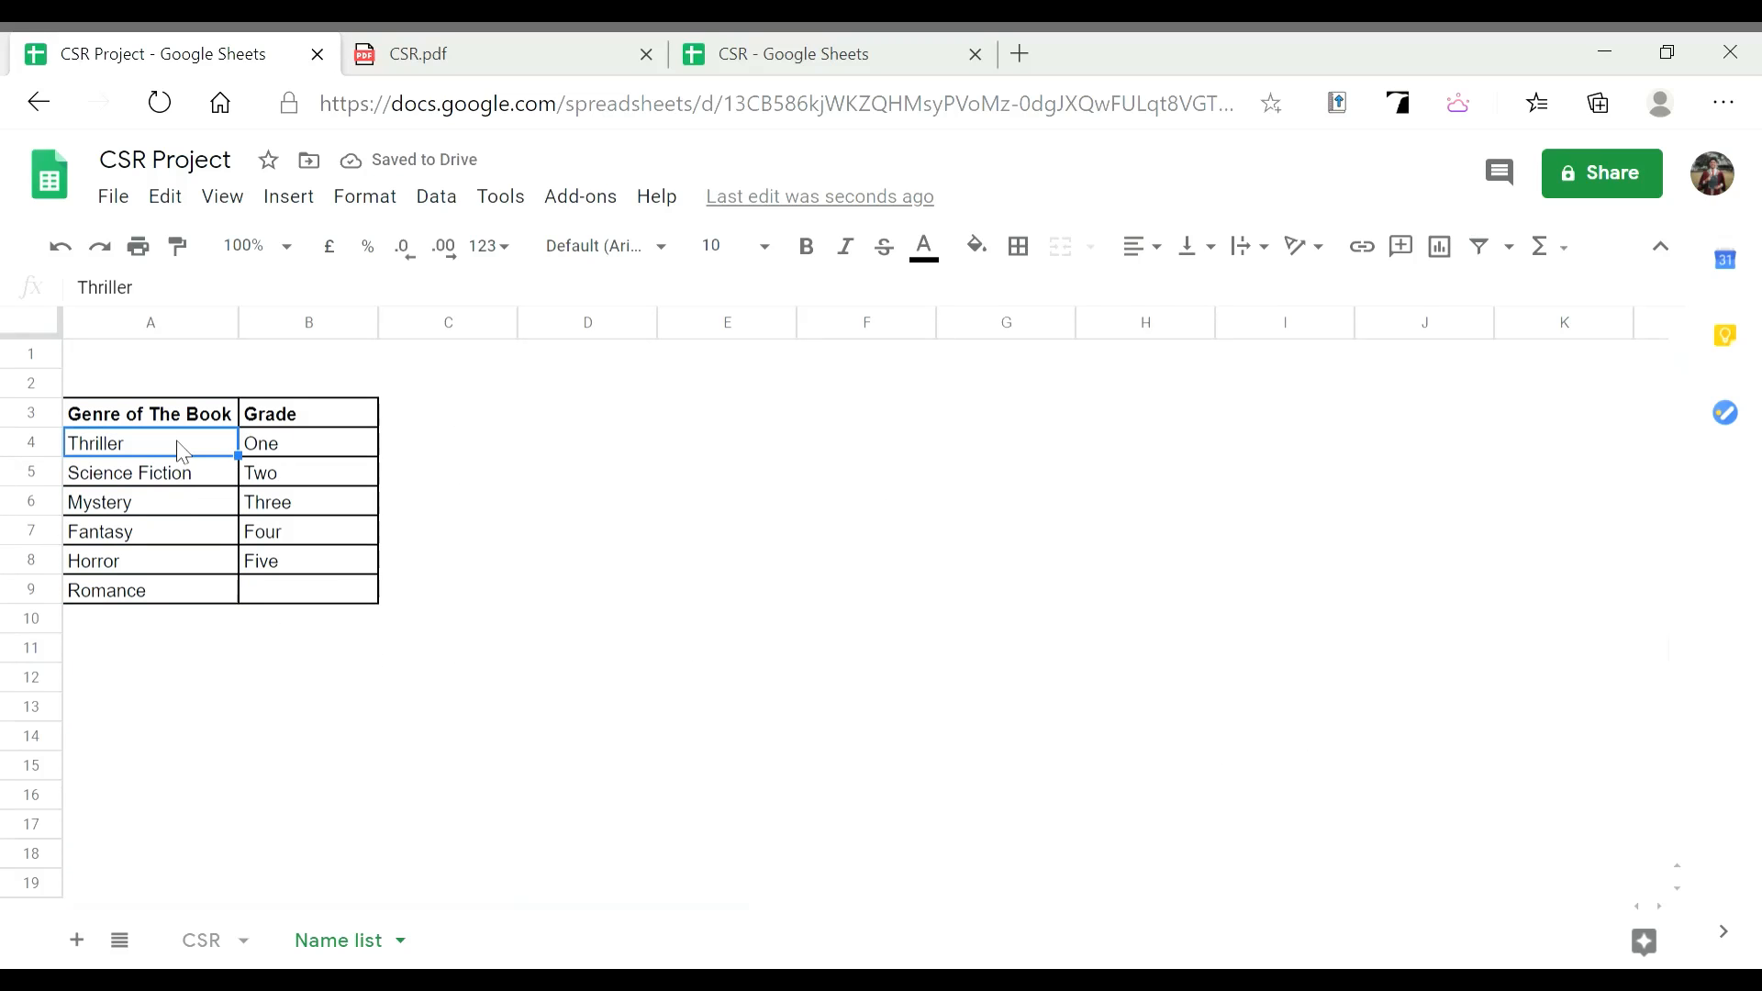
click(211, 952)
click(955, 527)
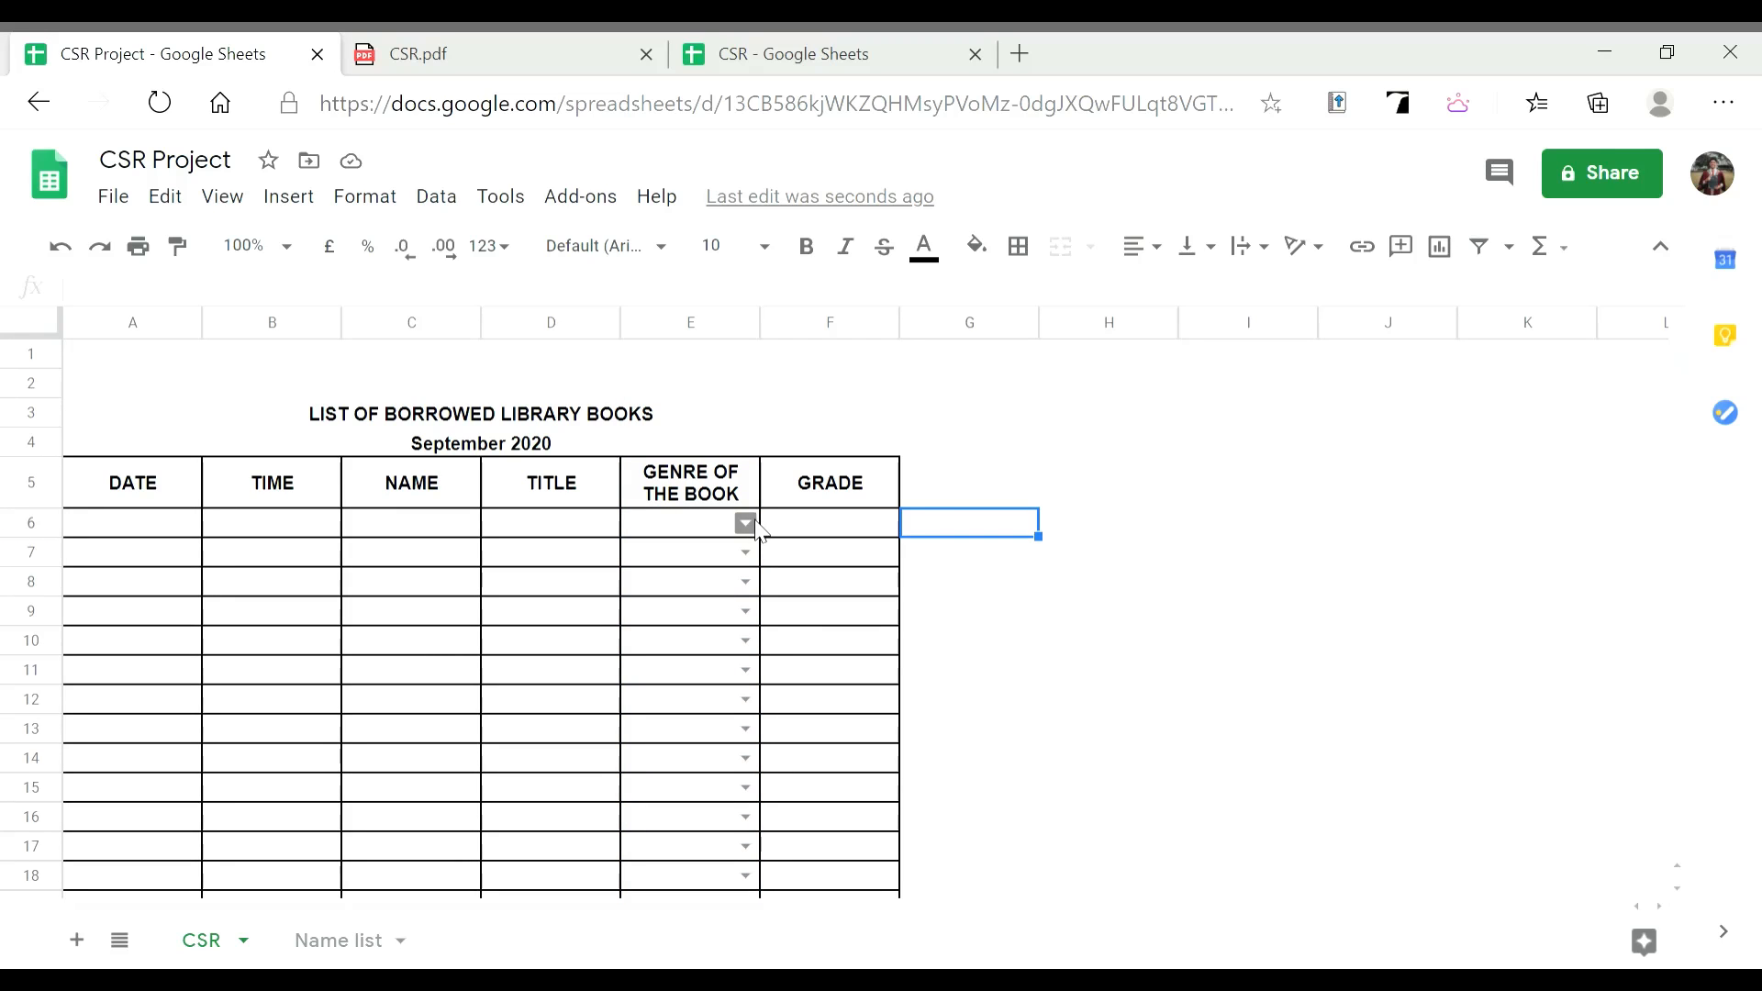
click(745, 523)
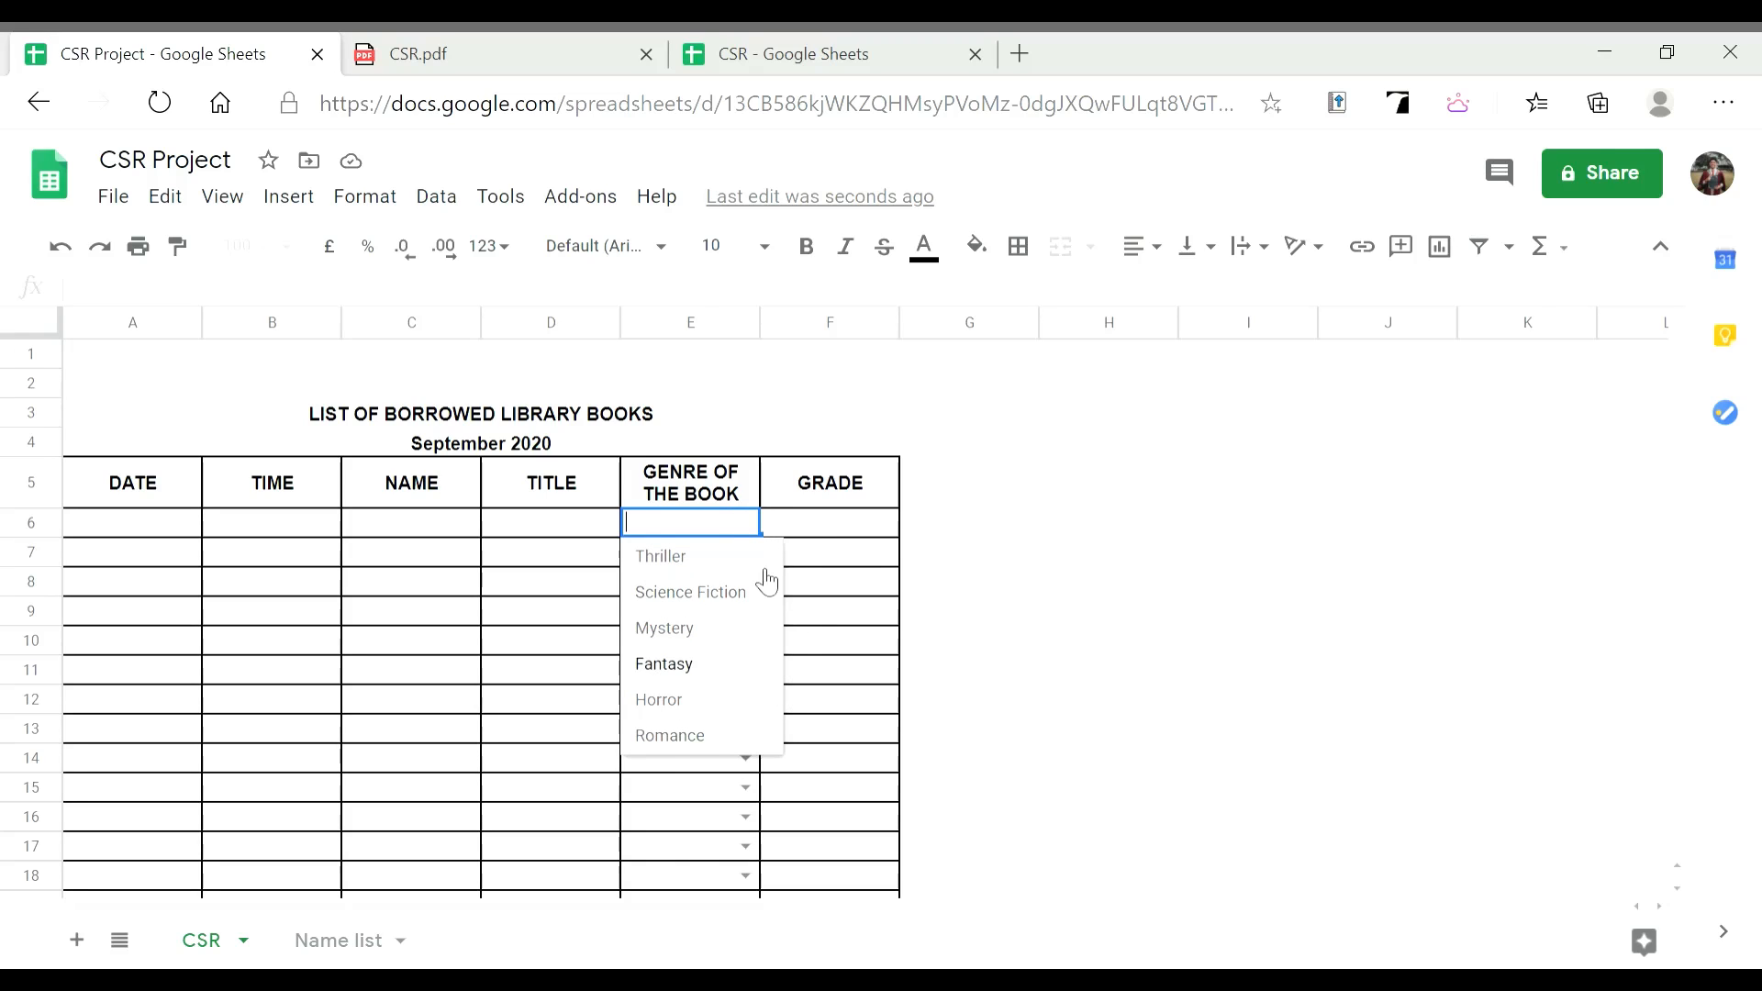
click(700, 819)
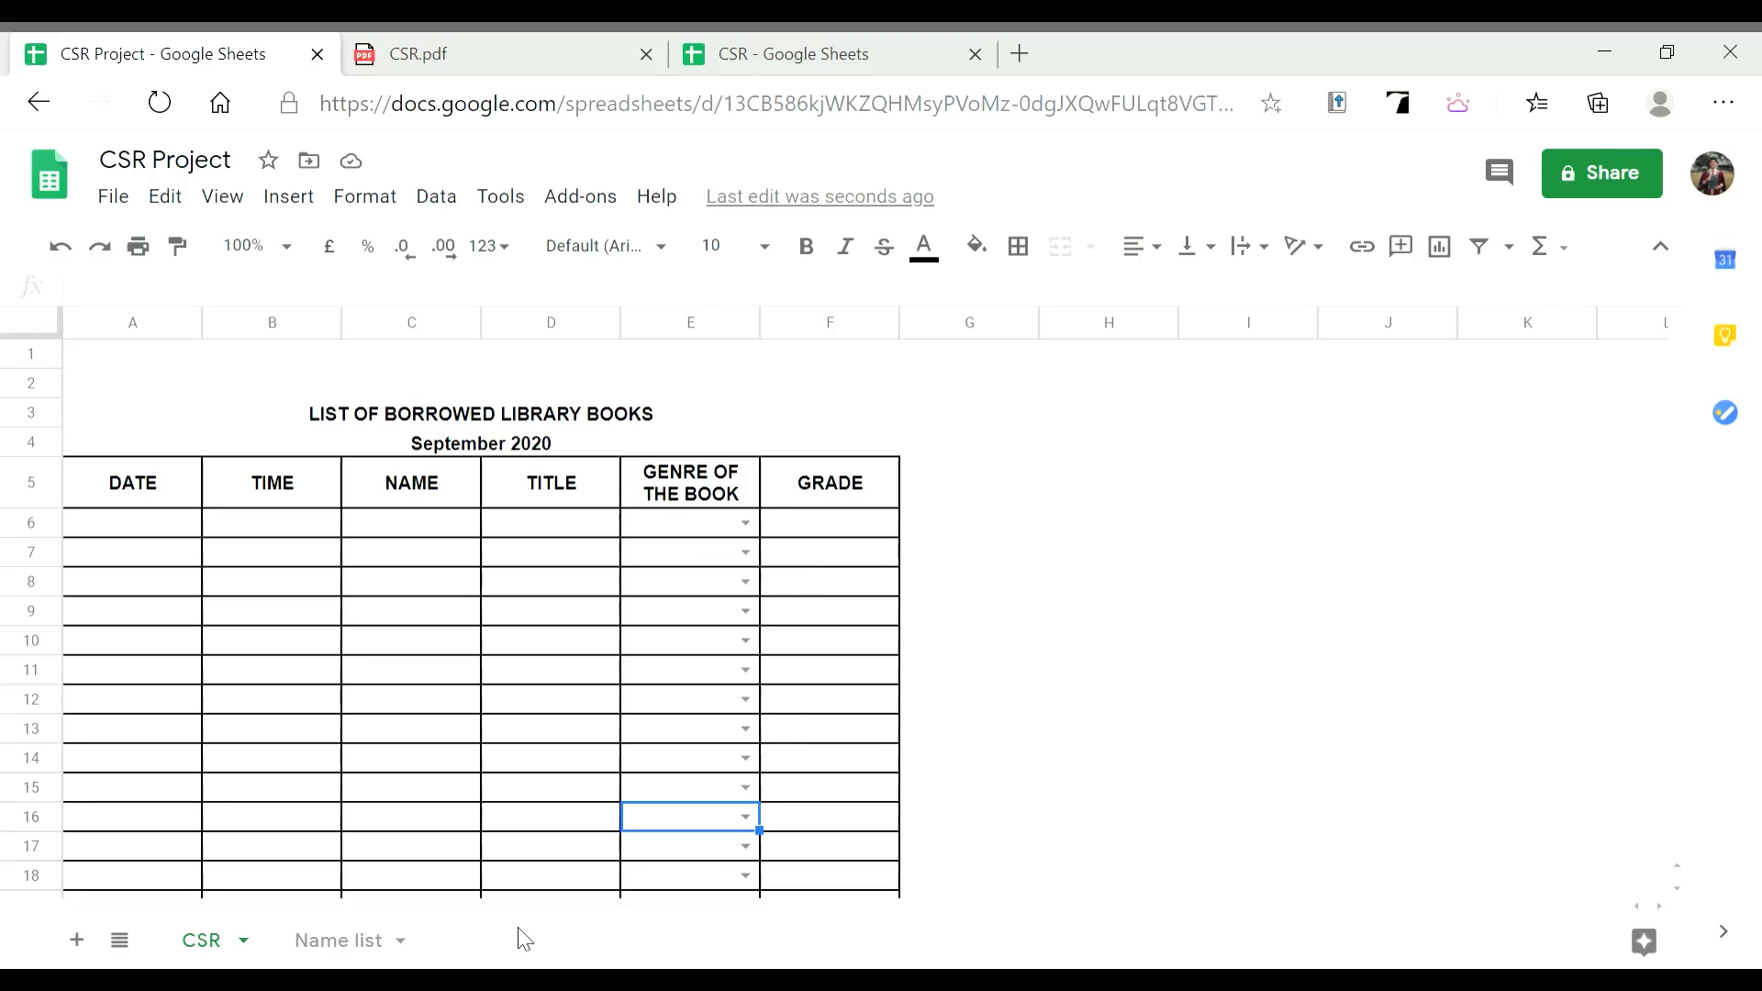
Sort the Name list genres in A4:A9 alphabetically, A to Z
click(326, 951)
drag(165, 444, 167, 588)
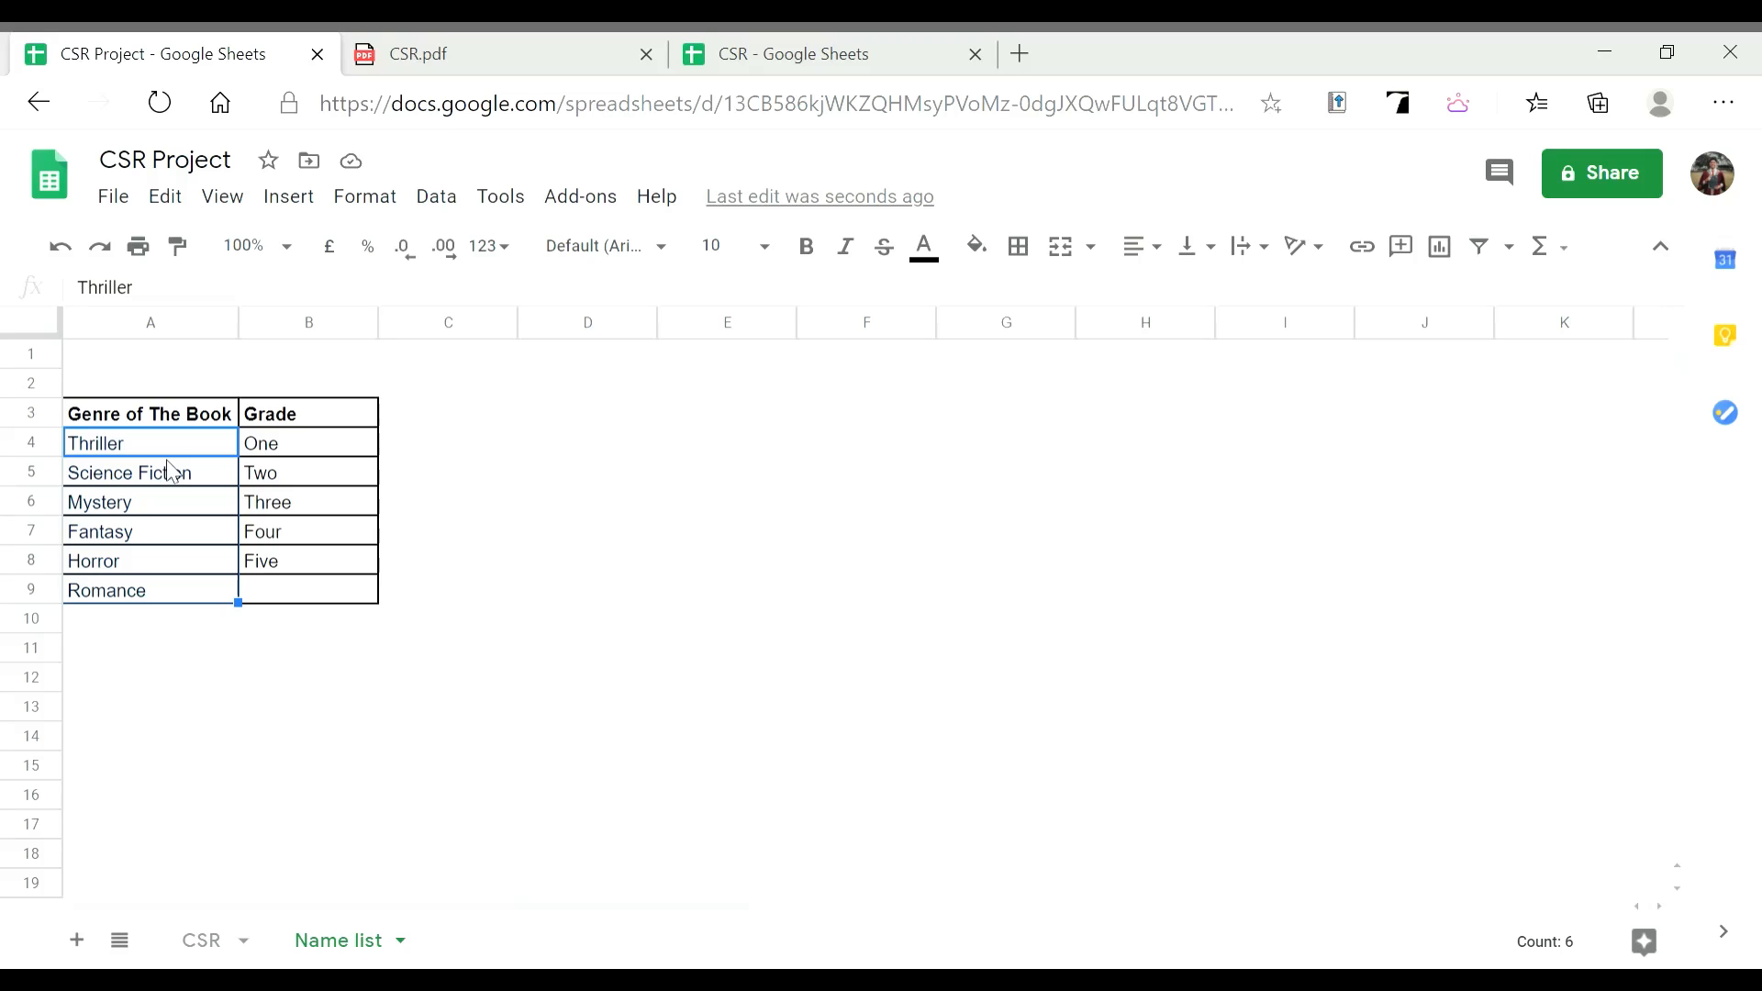
click(181, 648)
click(184, 457)
drag(183, 457, 181, 606)
click(437, 198)
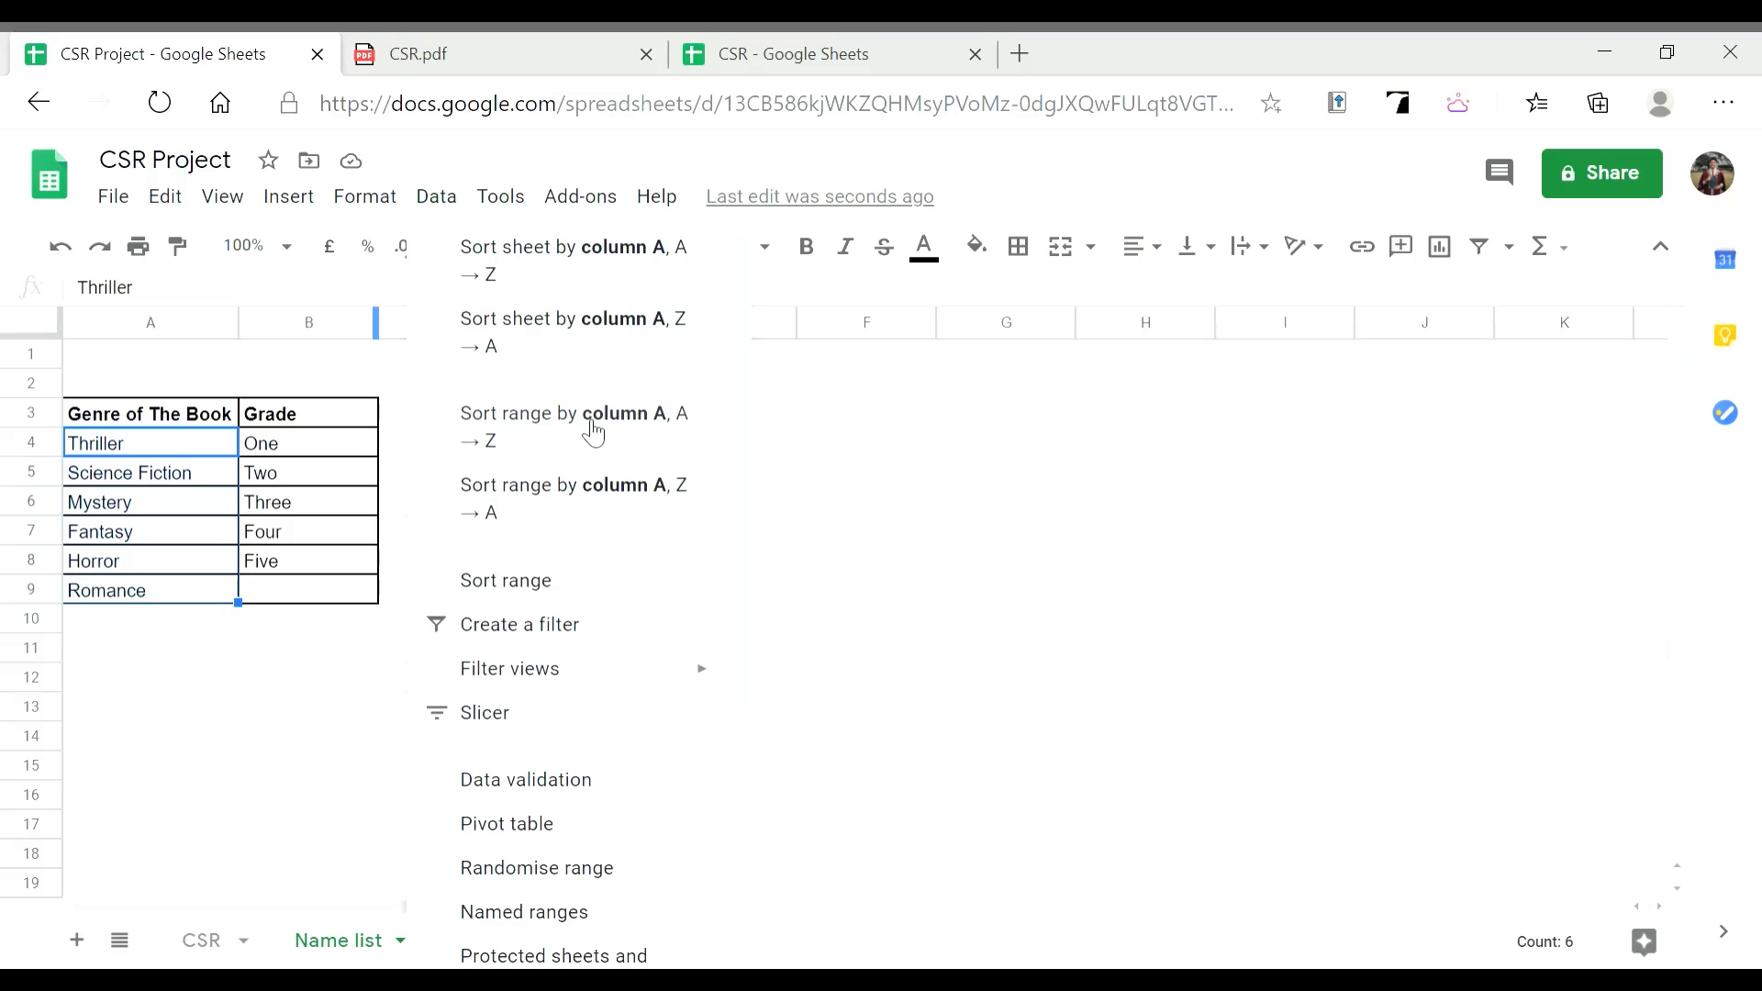
click(634, 443)
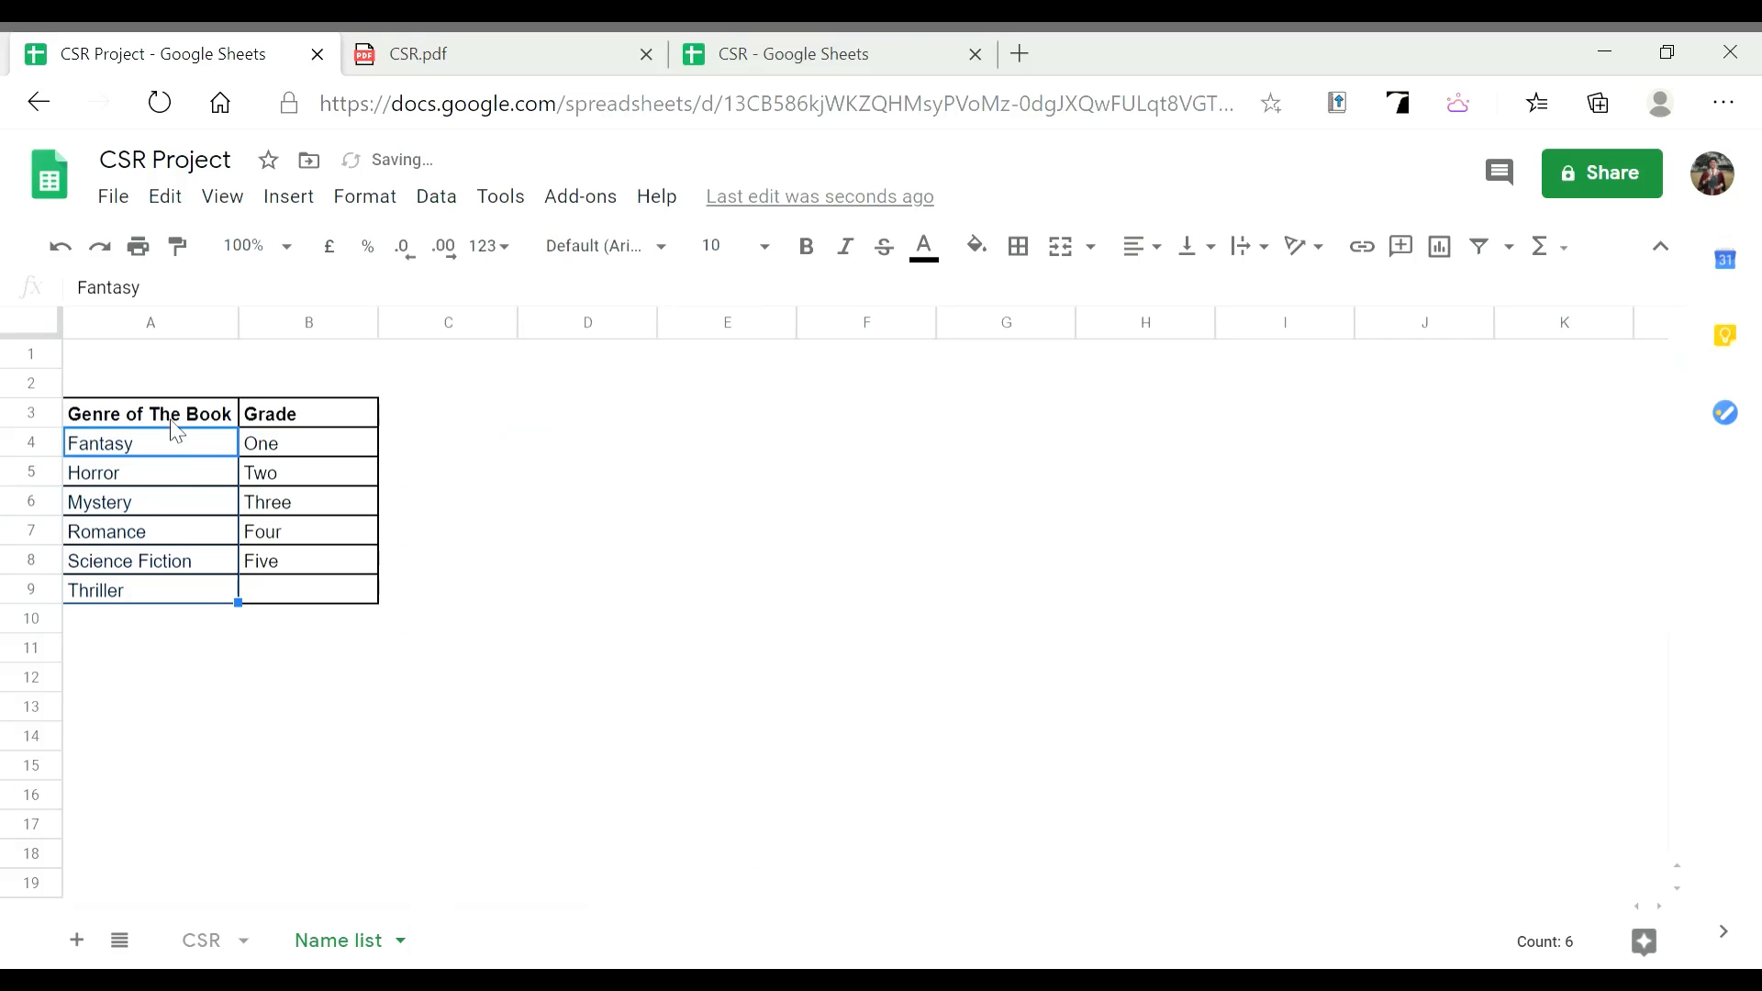
Confirm the E6 dropdown now lists genres Fantasy through Thriller in order
click(406, 514)
drag(169, 444, 162, 594)
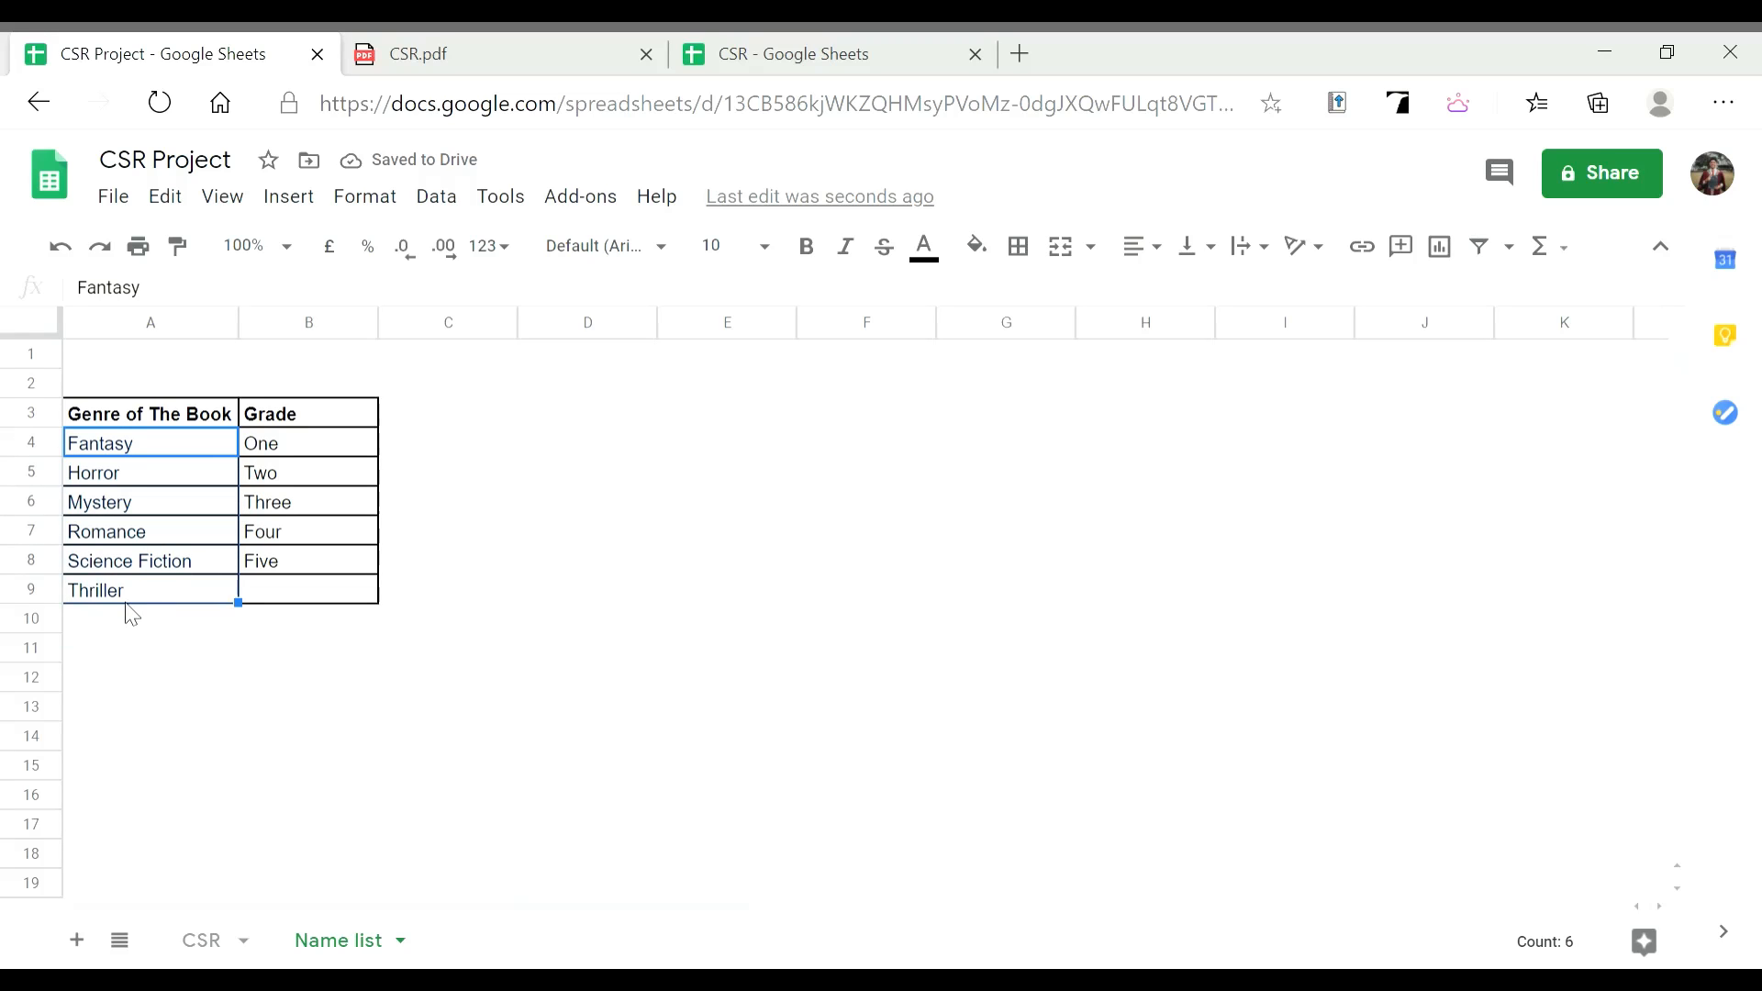
click(233, 942)
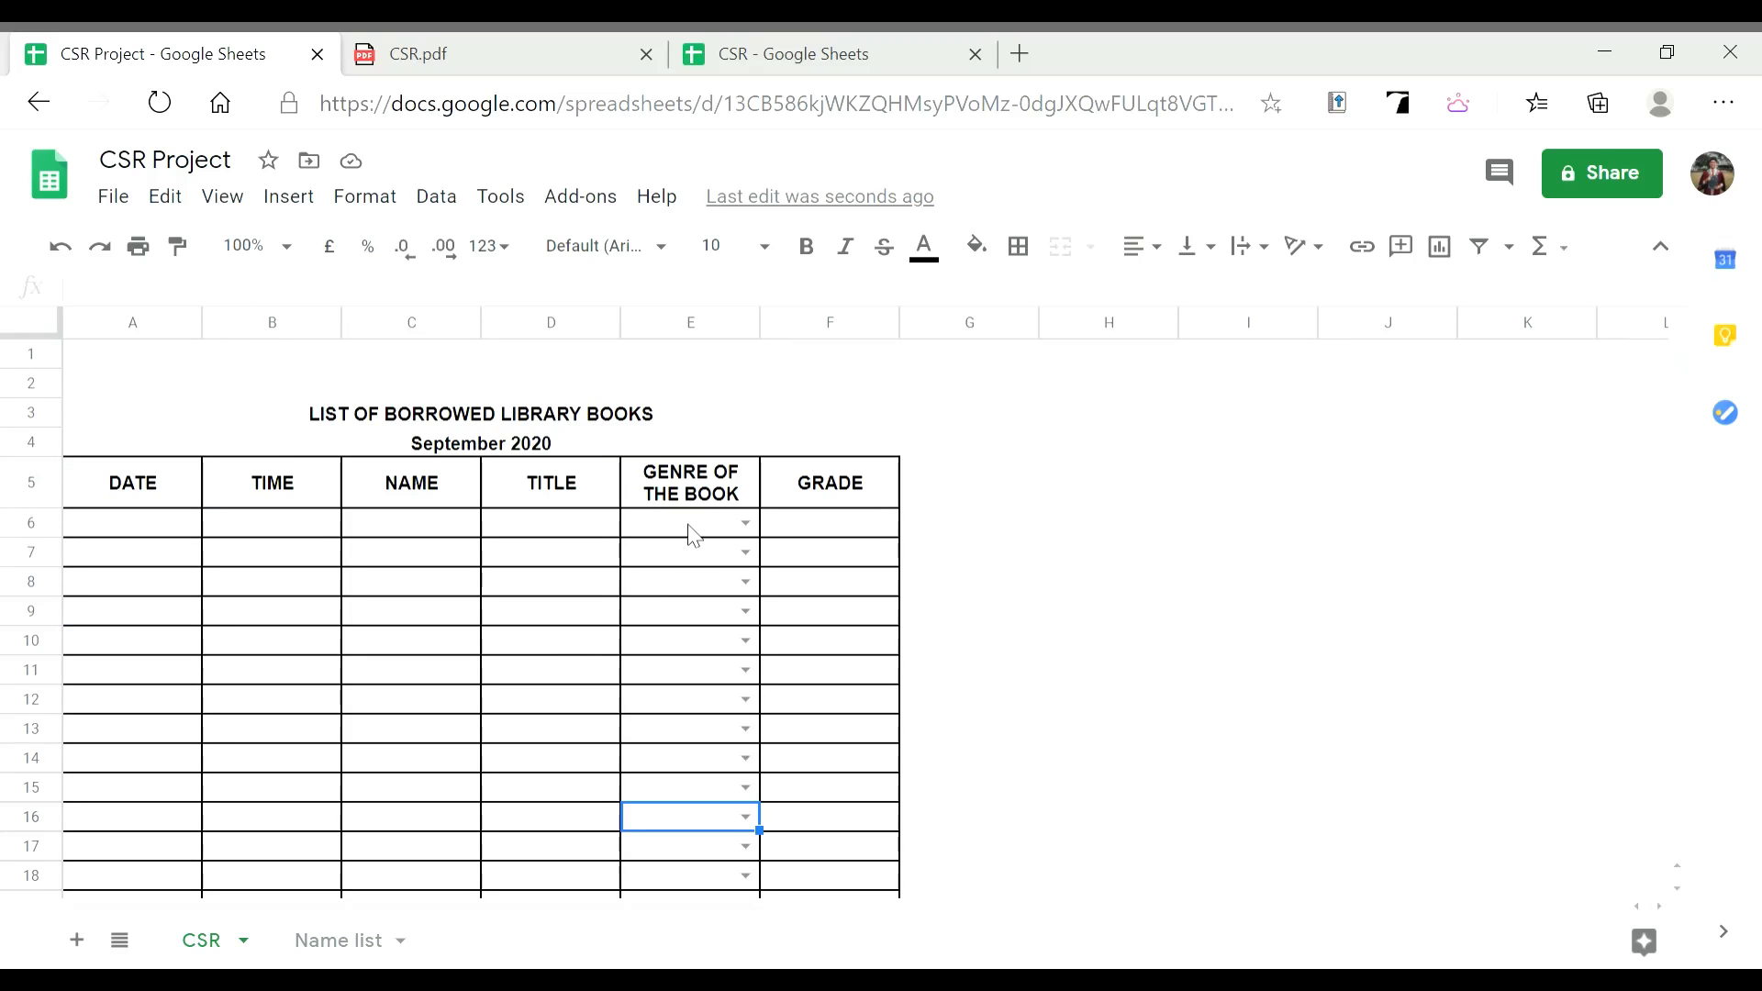
click(748, 532)
click(747, 524)
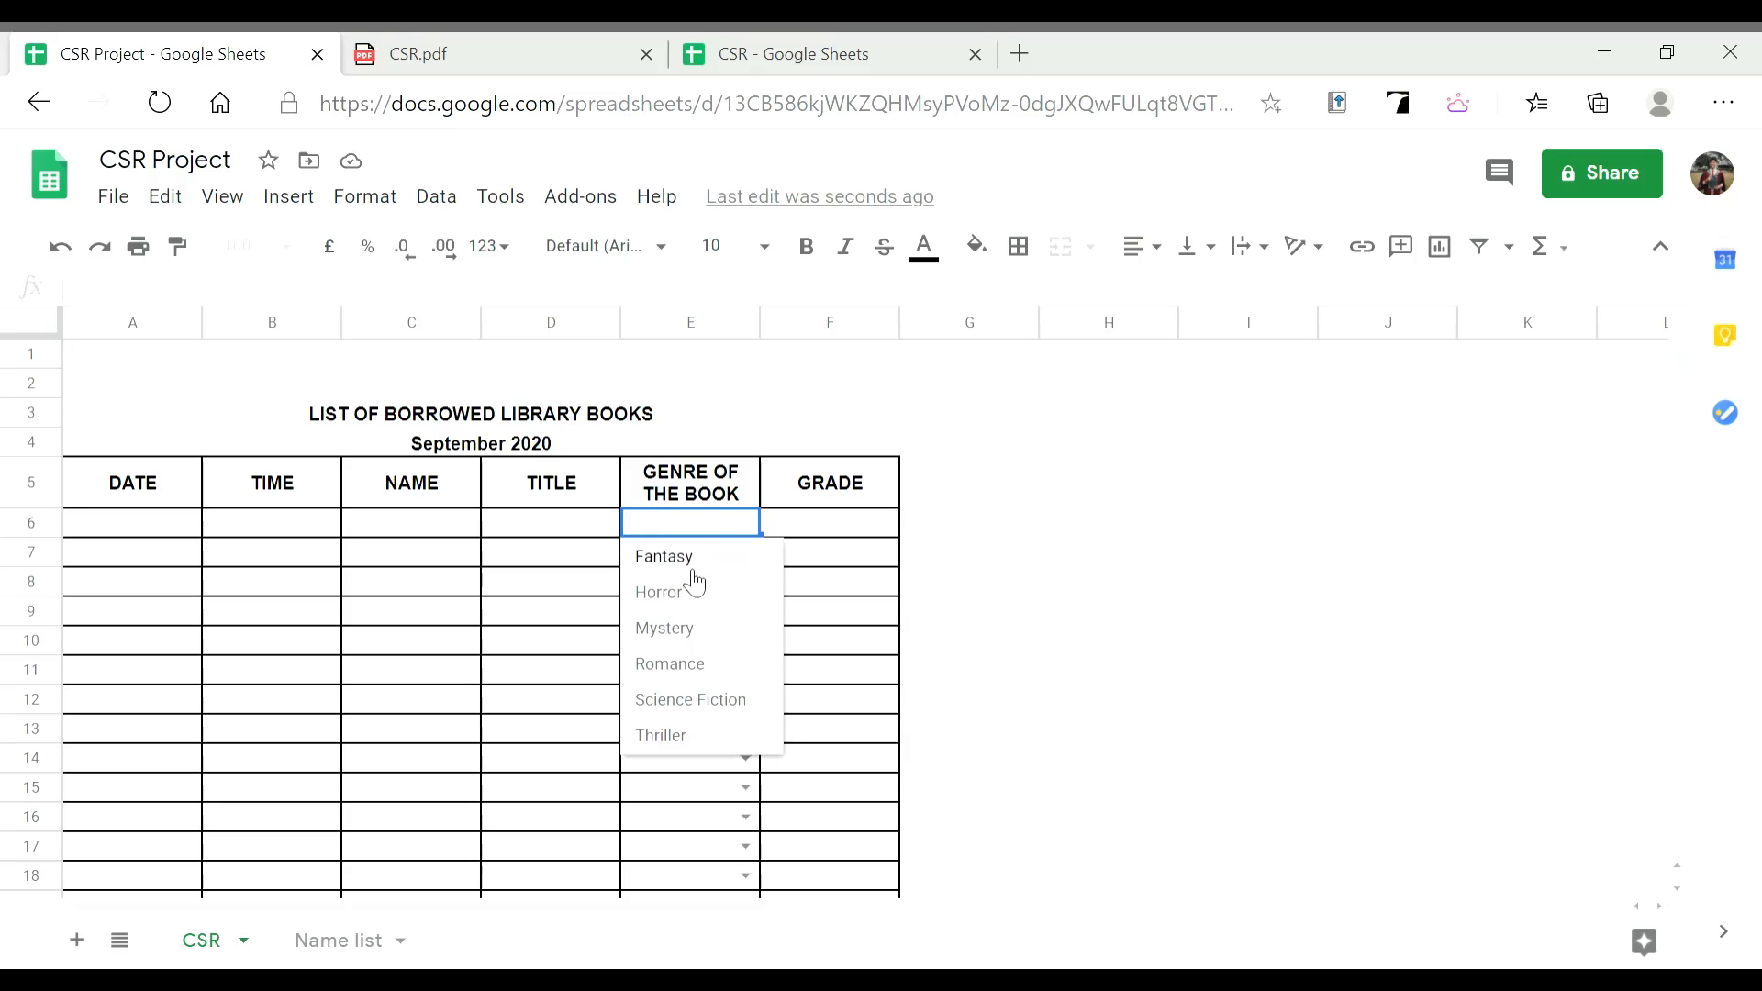
click(819, 533)
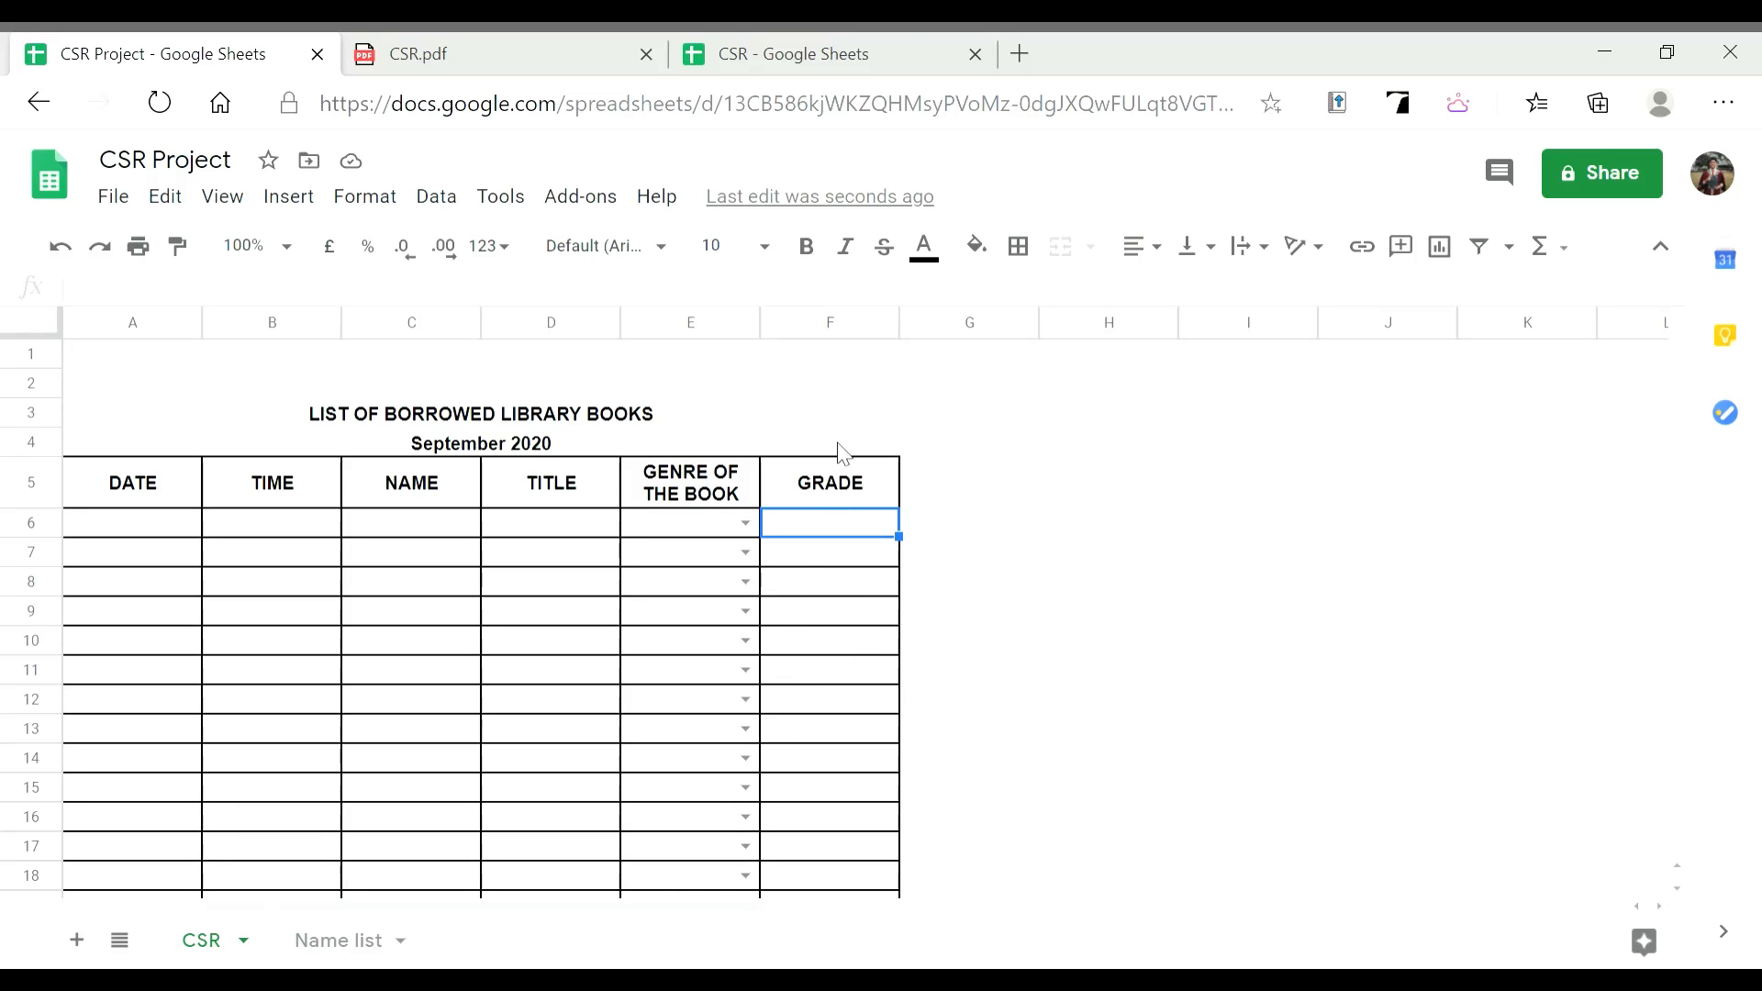
Open data validation for the GRADE column and set its range to F6:F1000
click(840, 323)
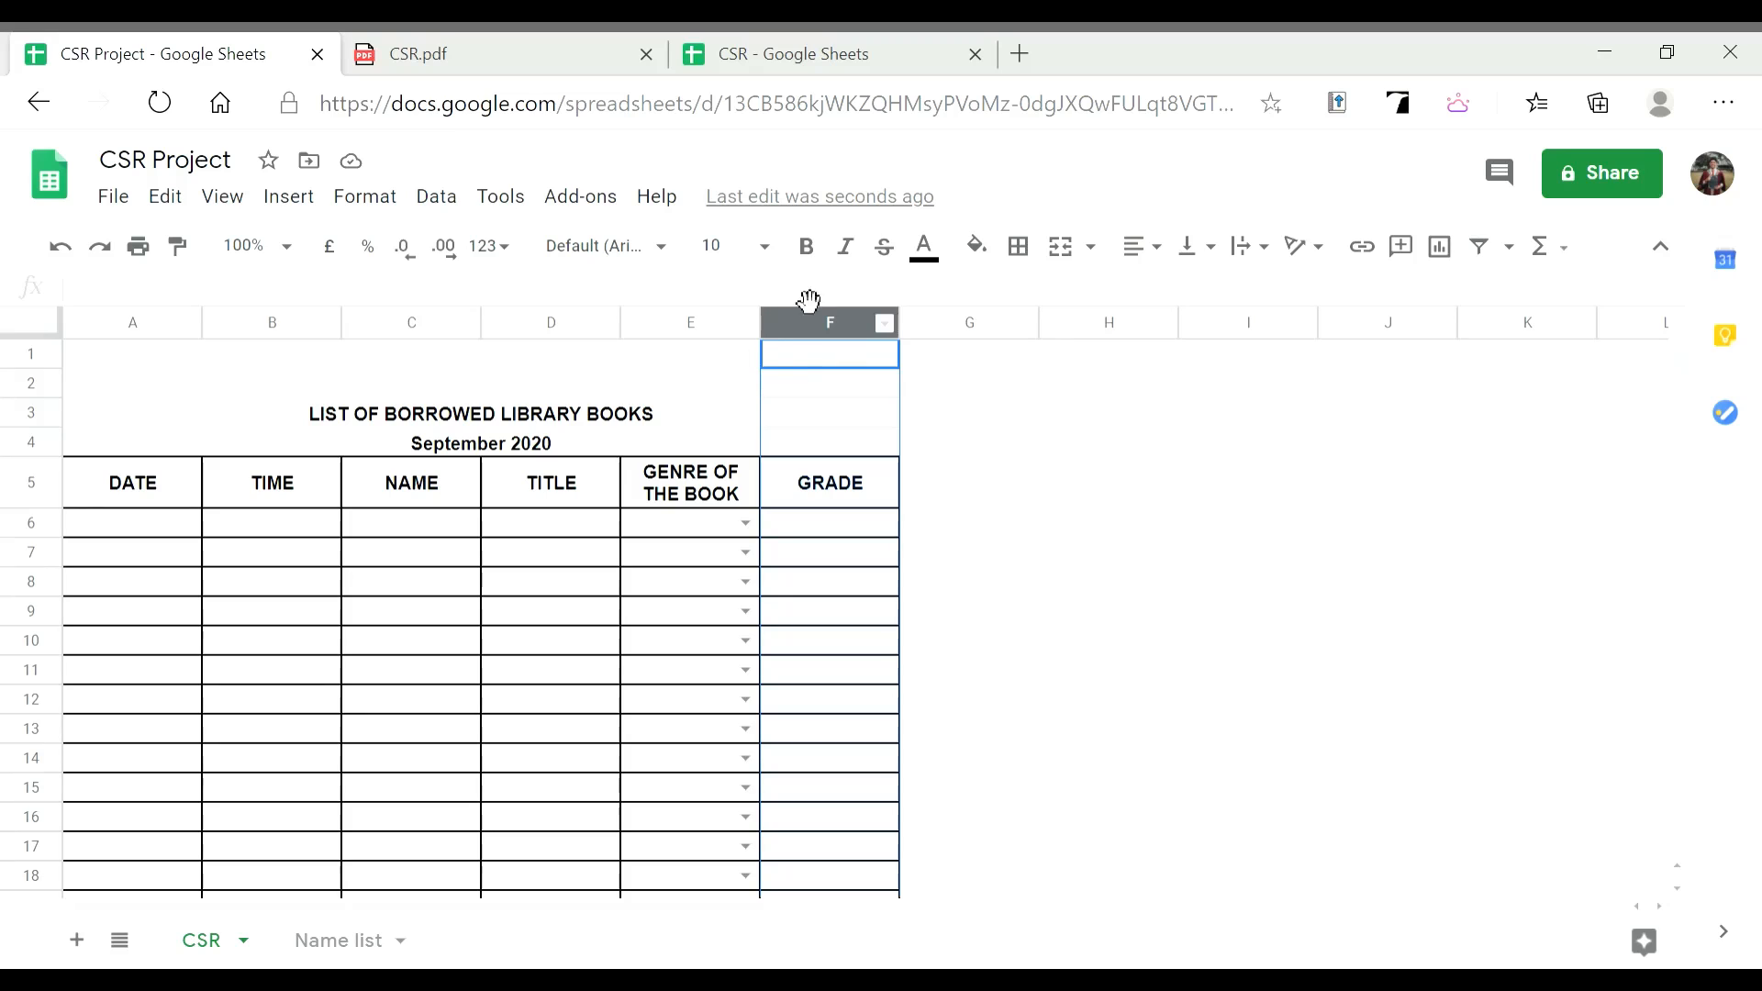
click(438, 198)
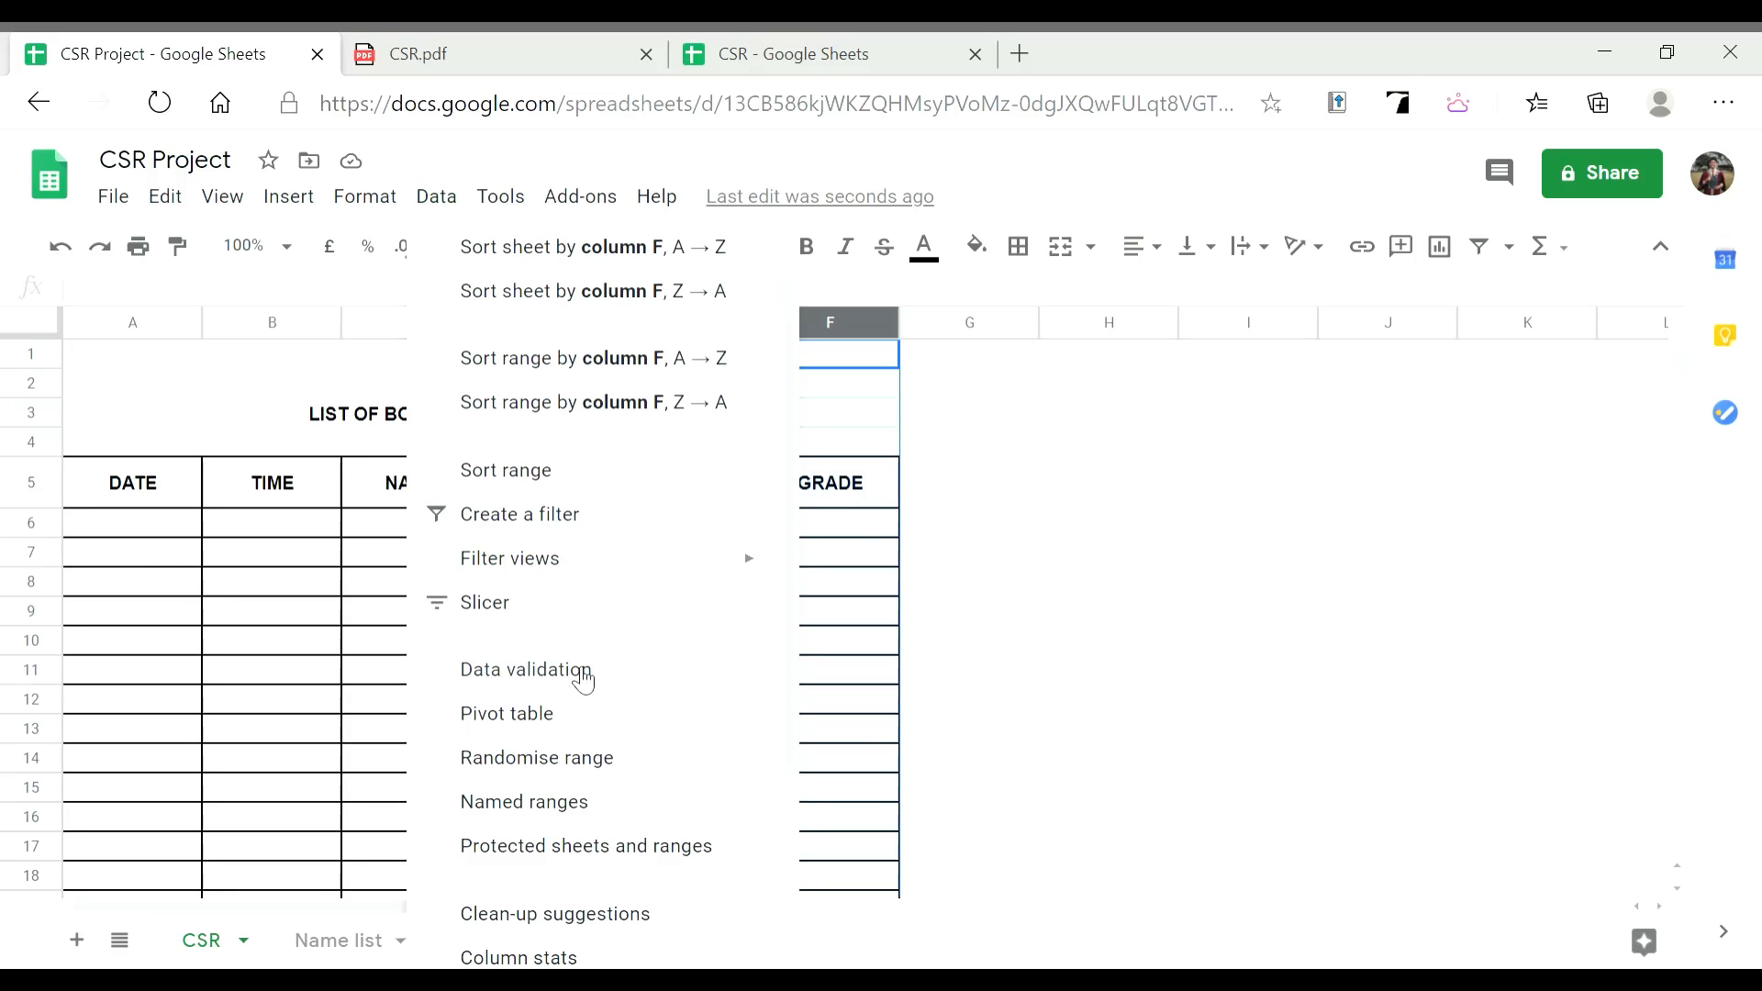
click(584, 677)
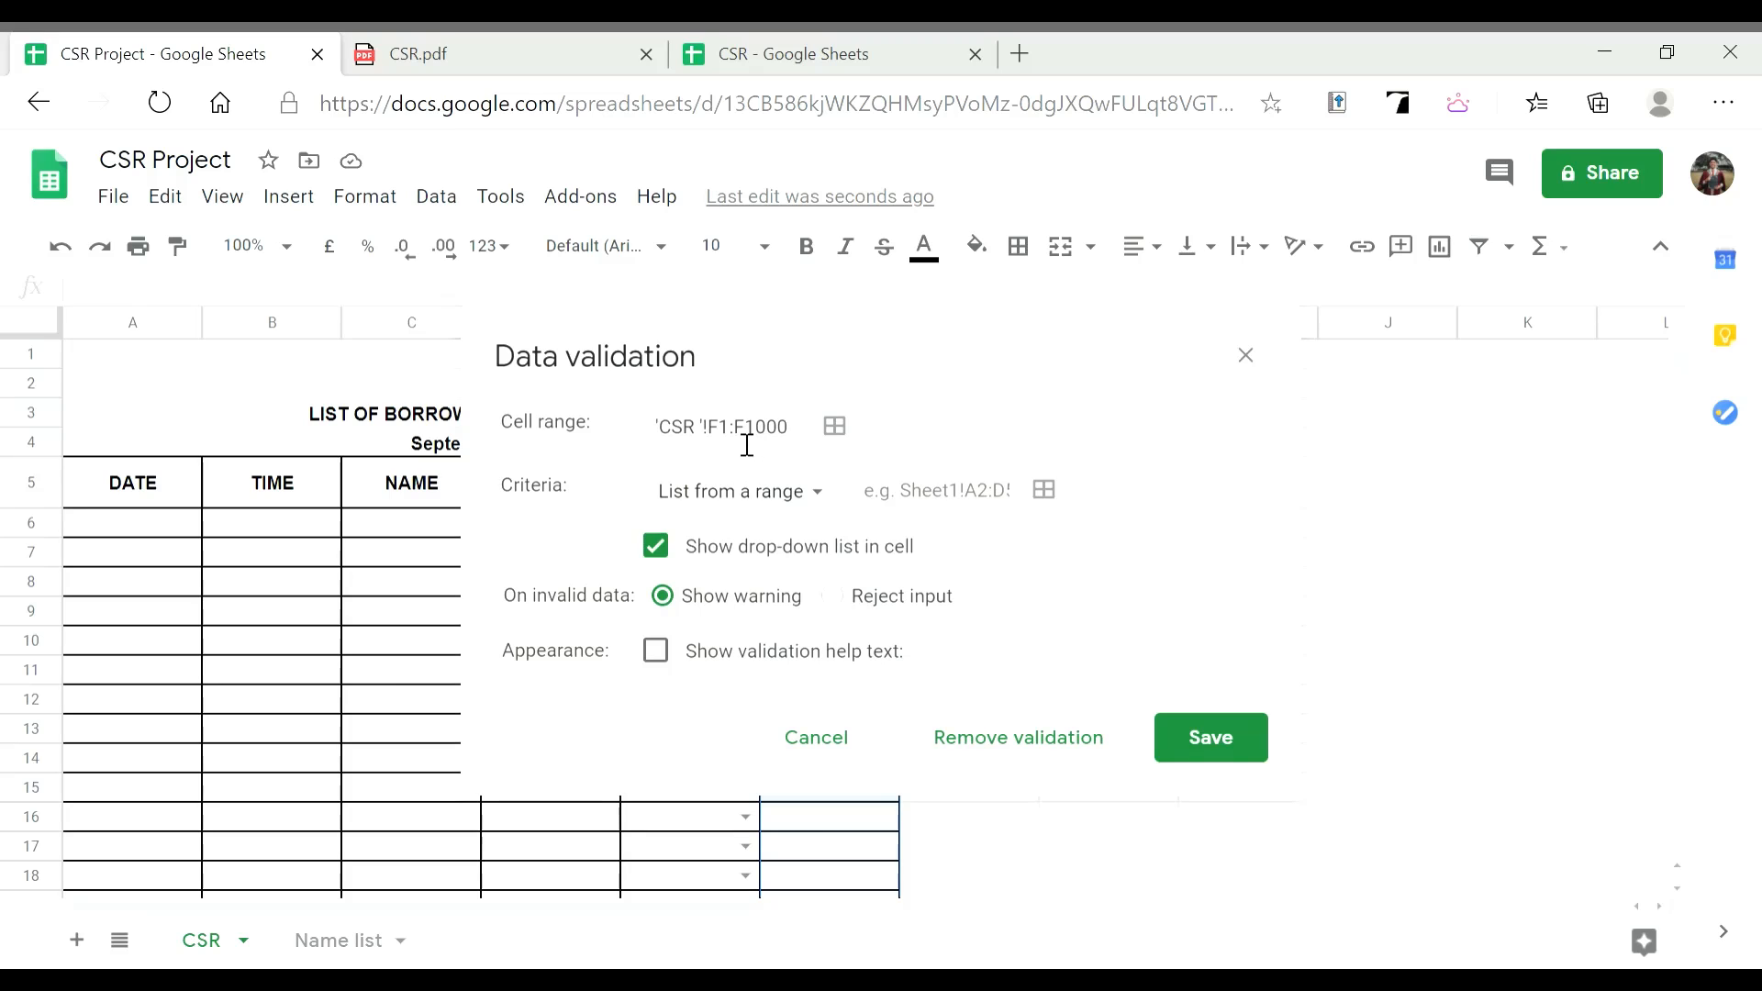
click(745, 445)
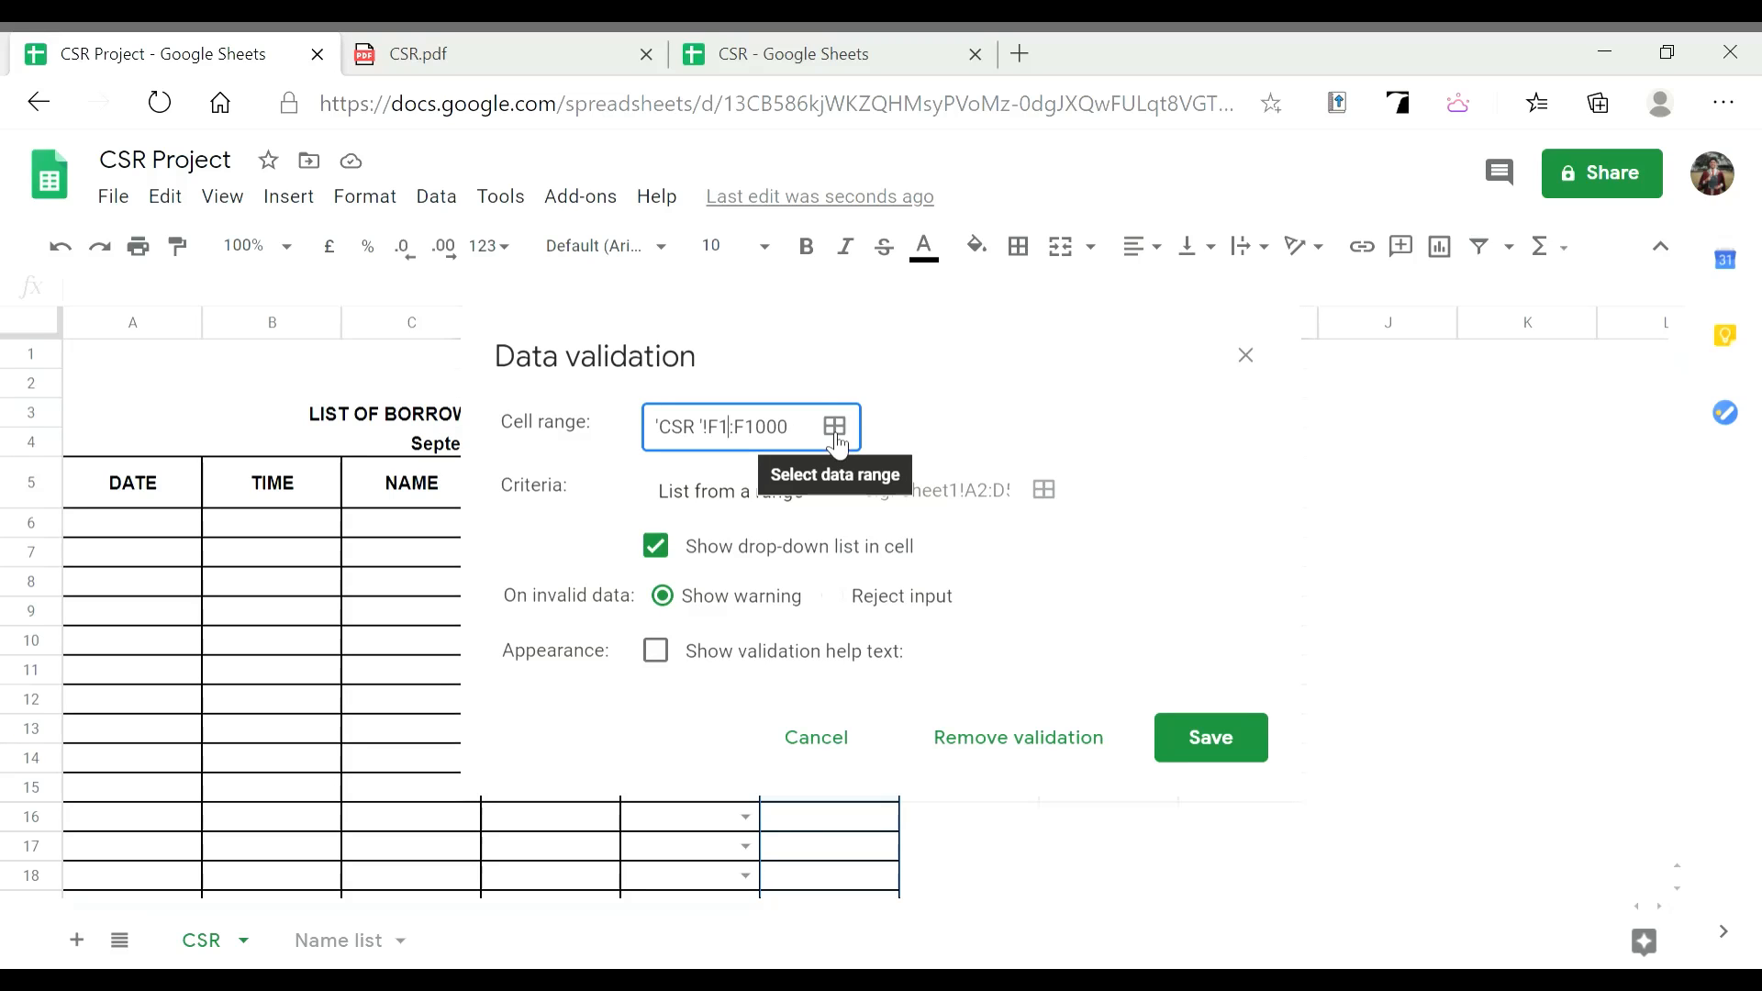
key(BackSpace)
text(6)
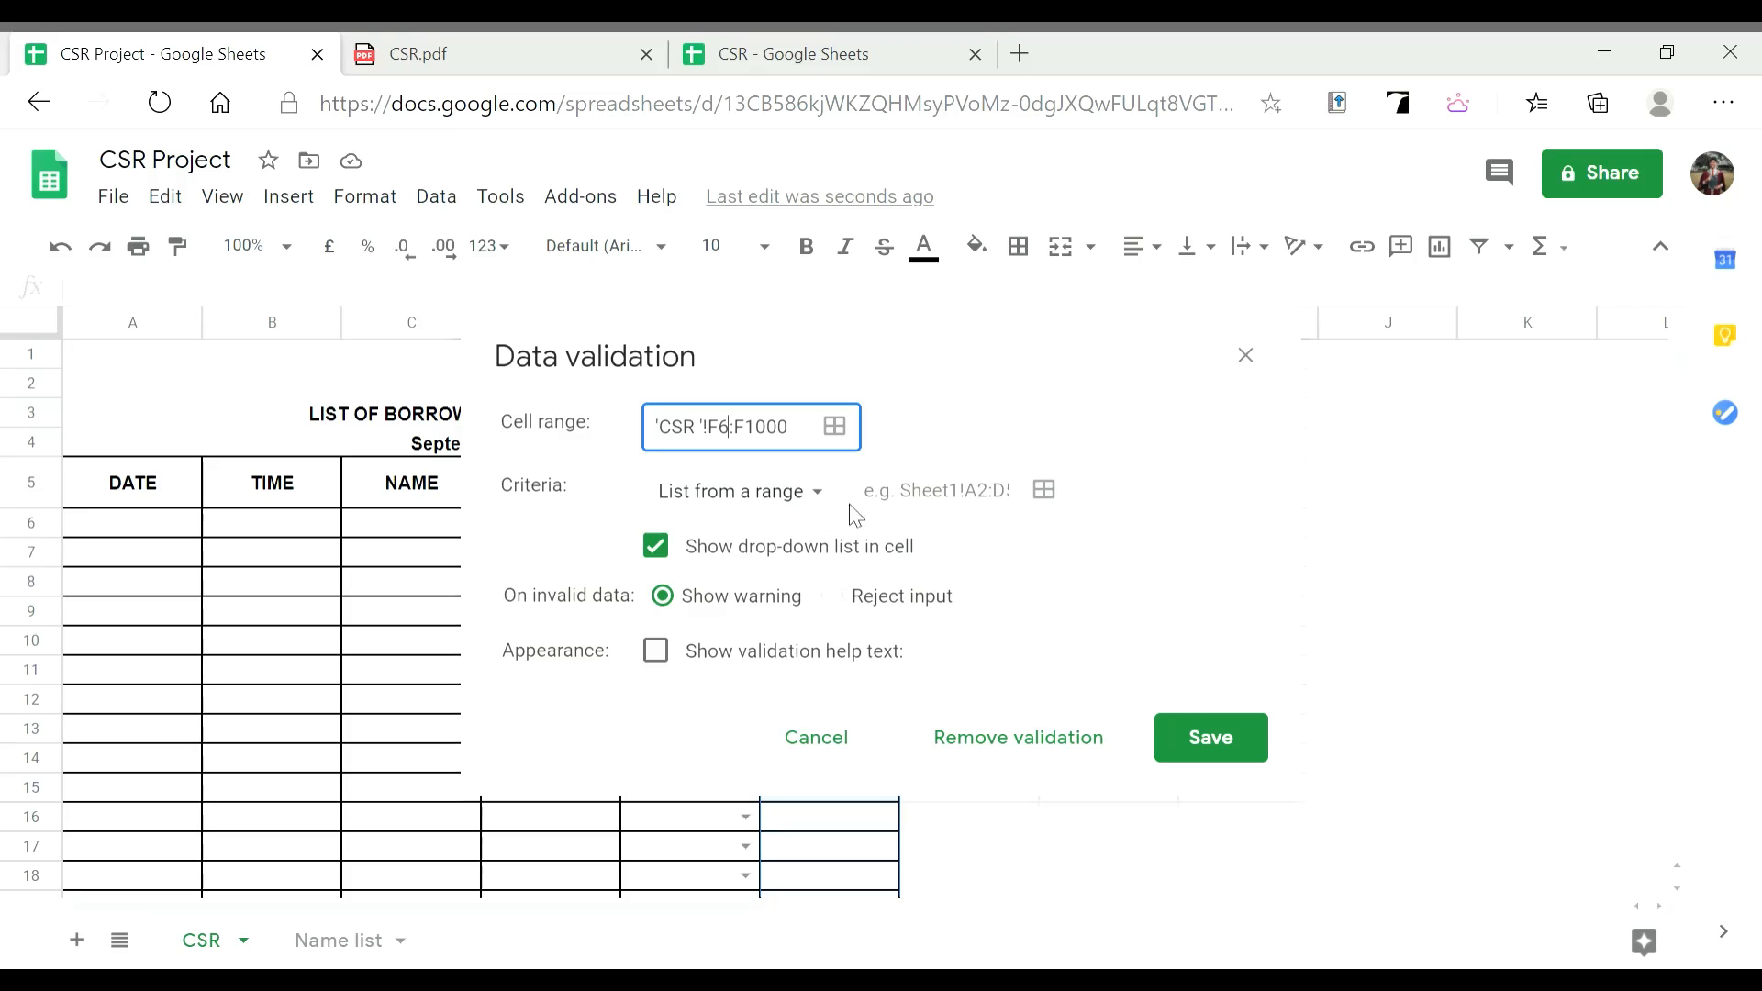
click(909, 514)
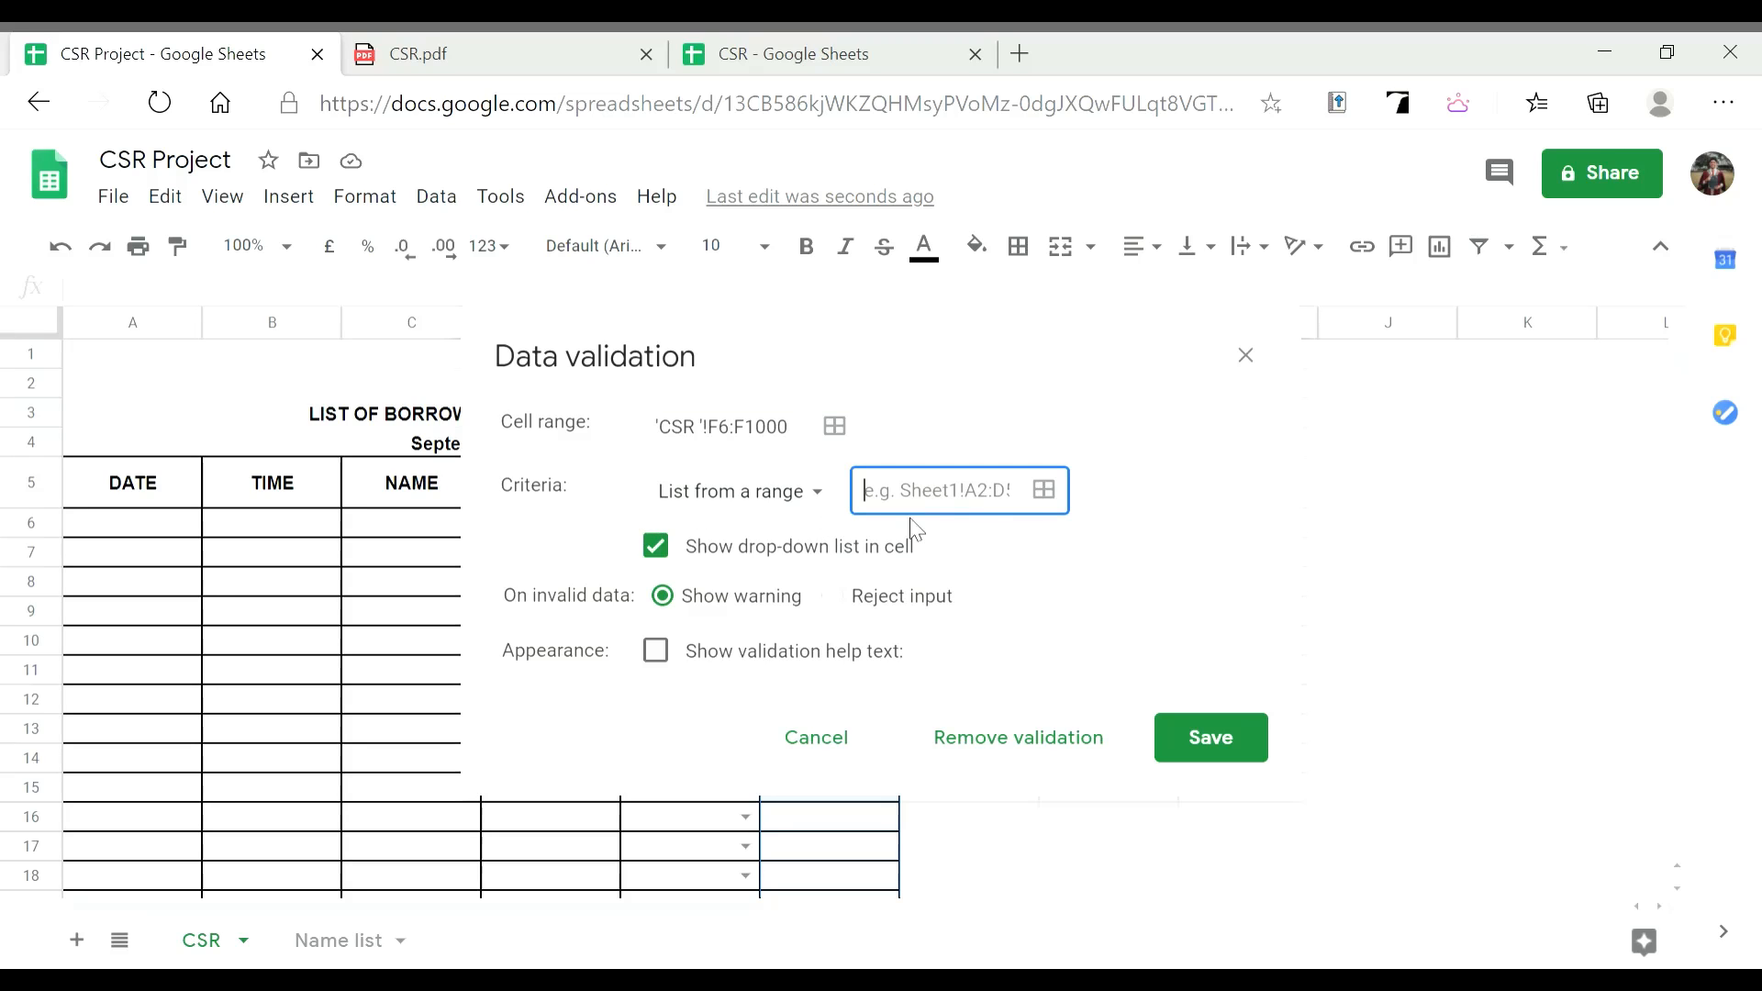
Use 'Name list'!B4:B100 as the grade list source and save the rule
click(1044, 490)
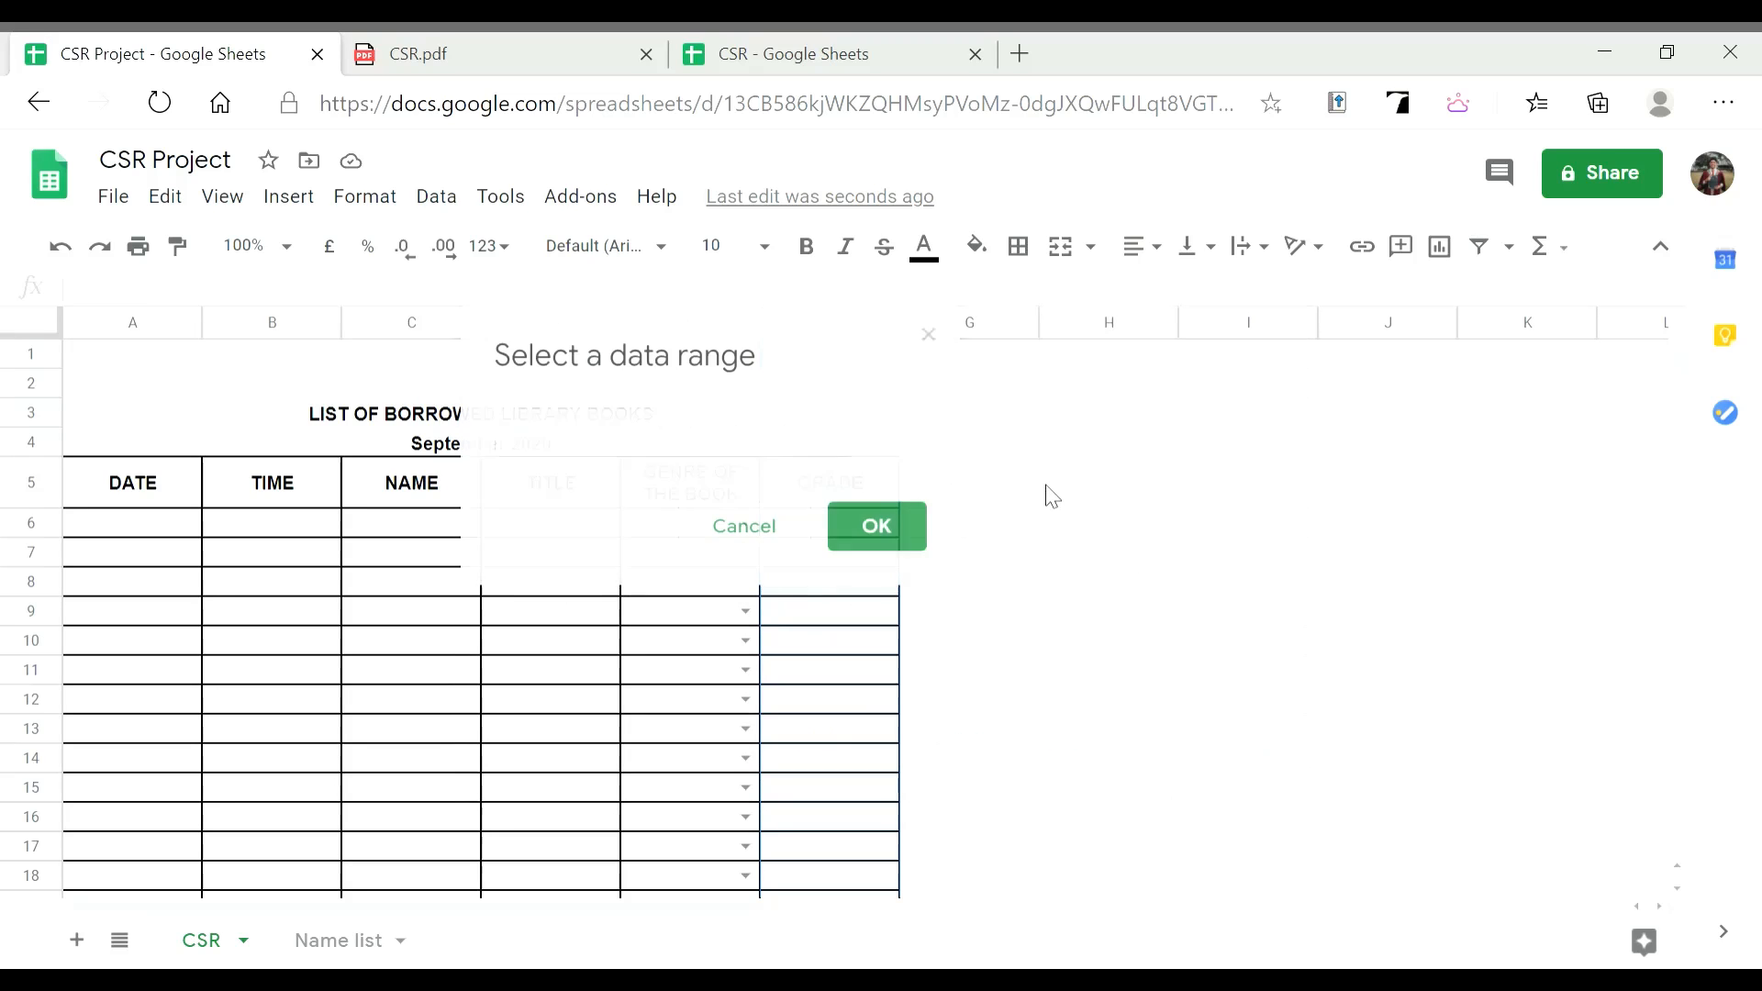
click(354, 943)
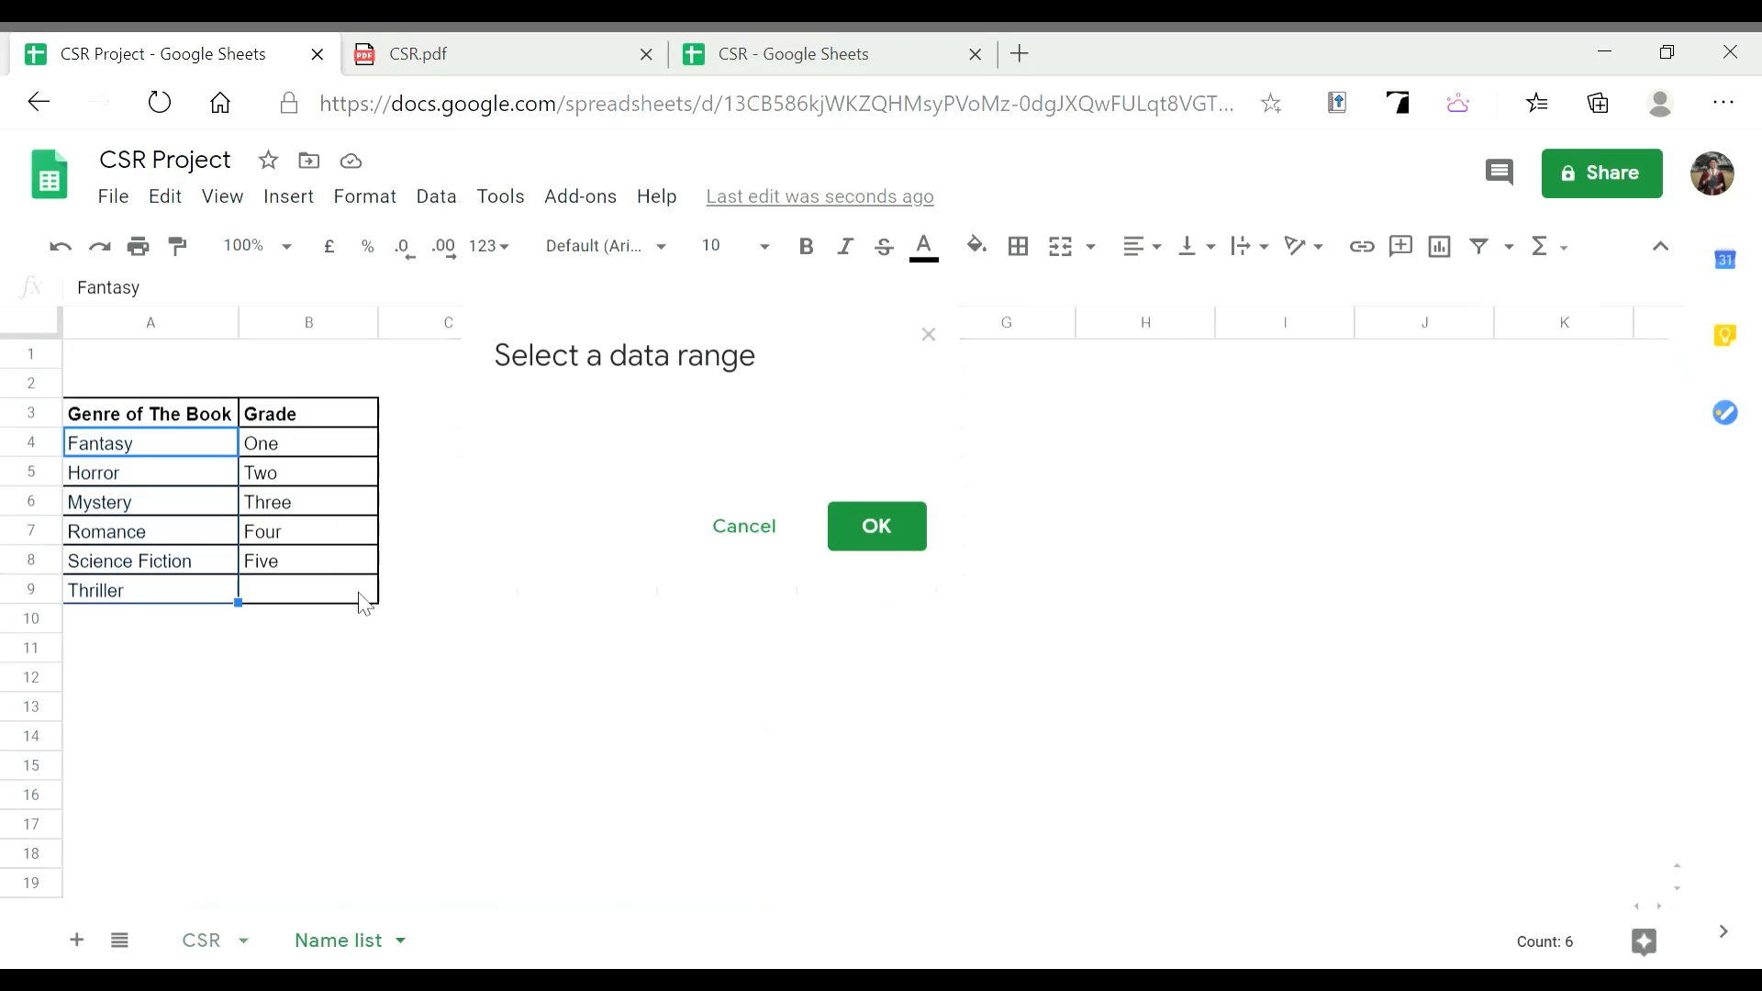
click(314, 326)
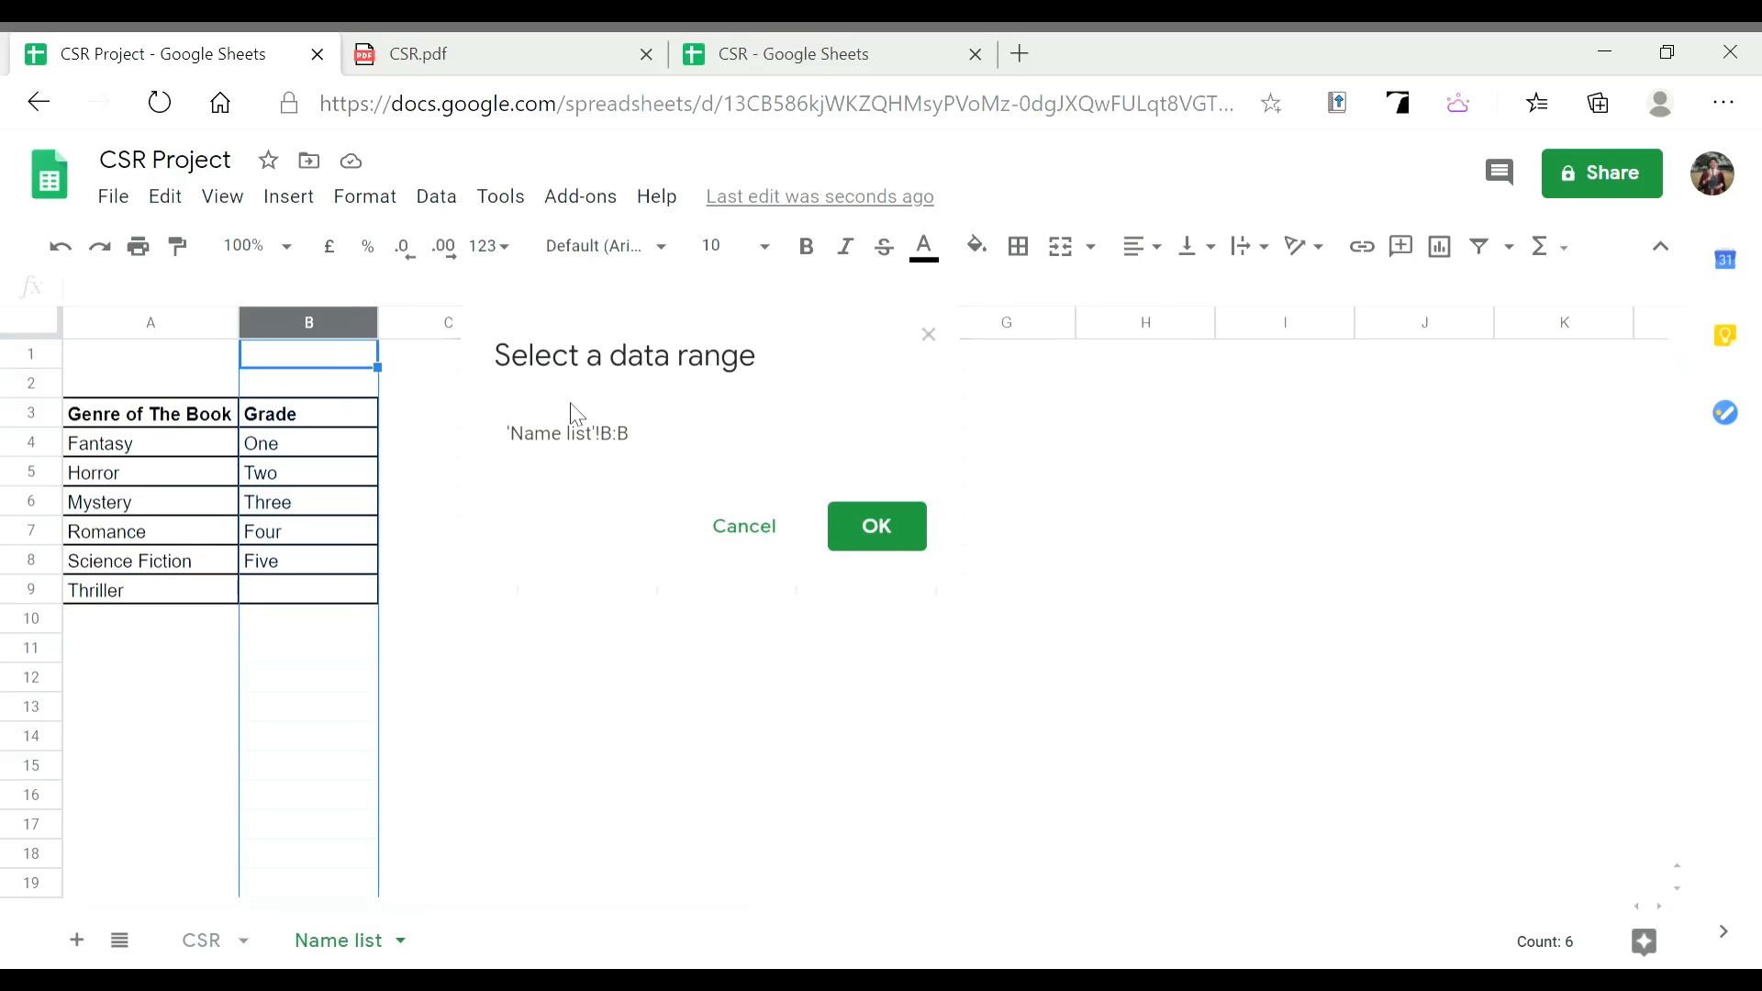
click(646, 443)
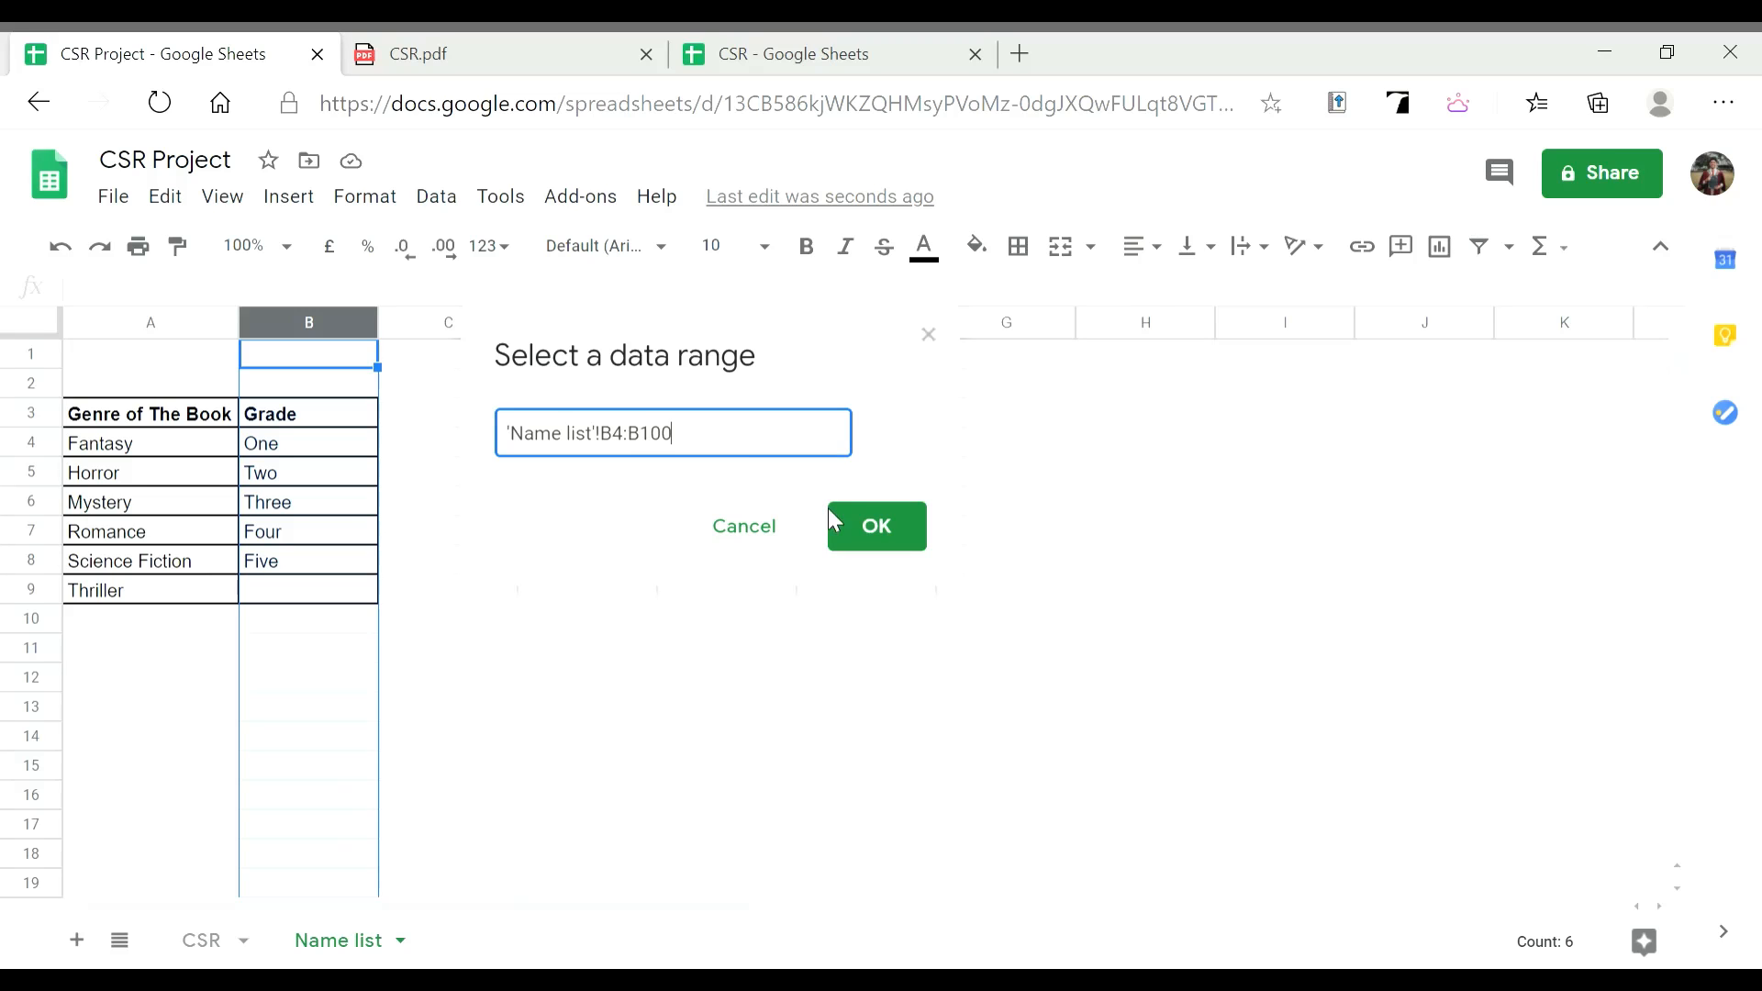
click(854, 520)
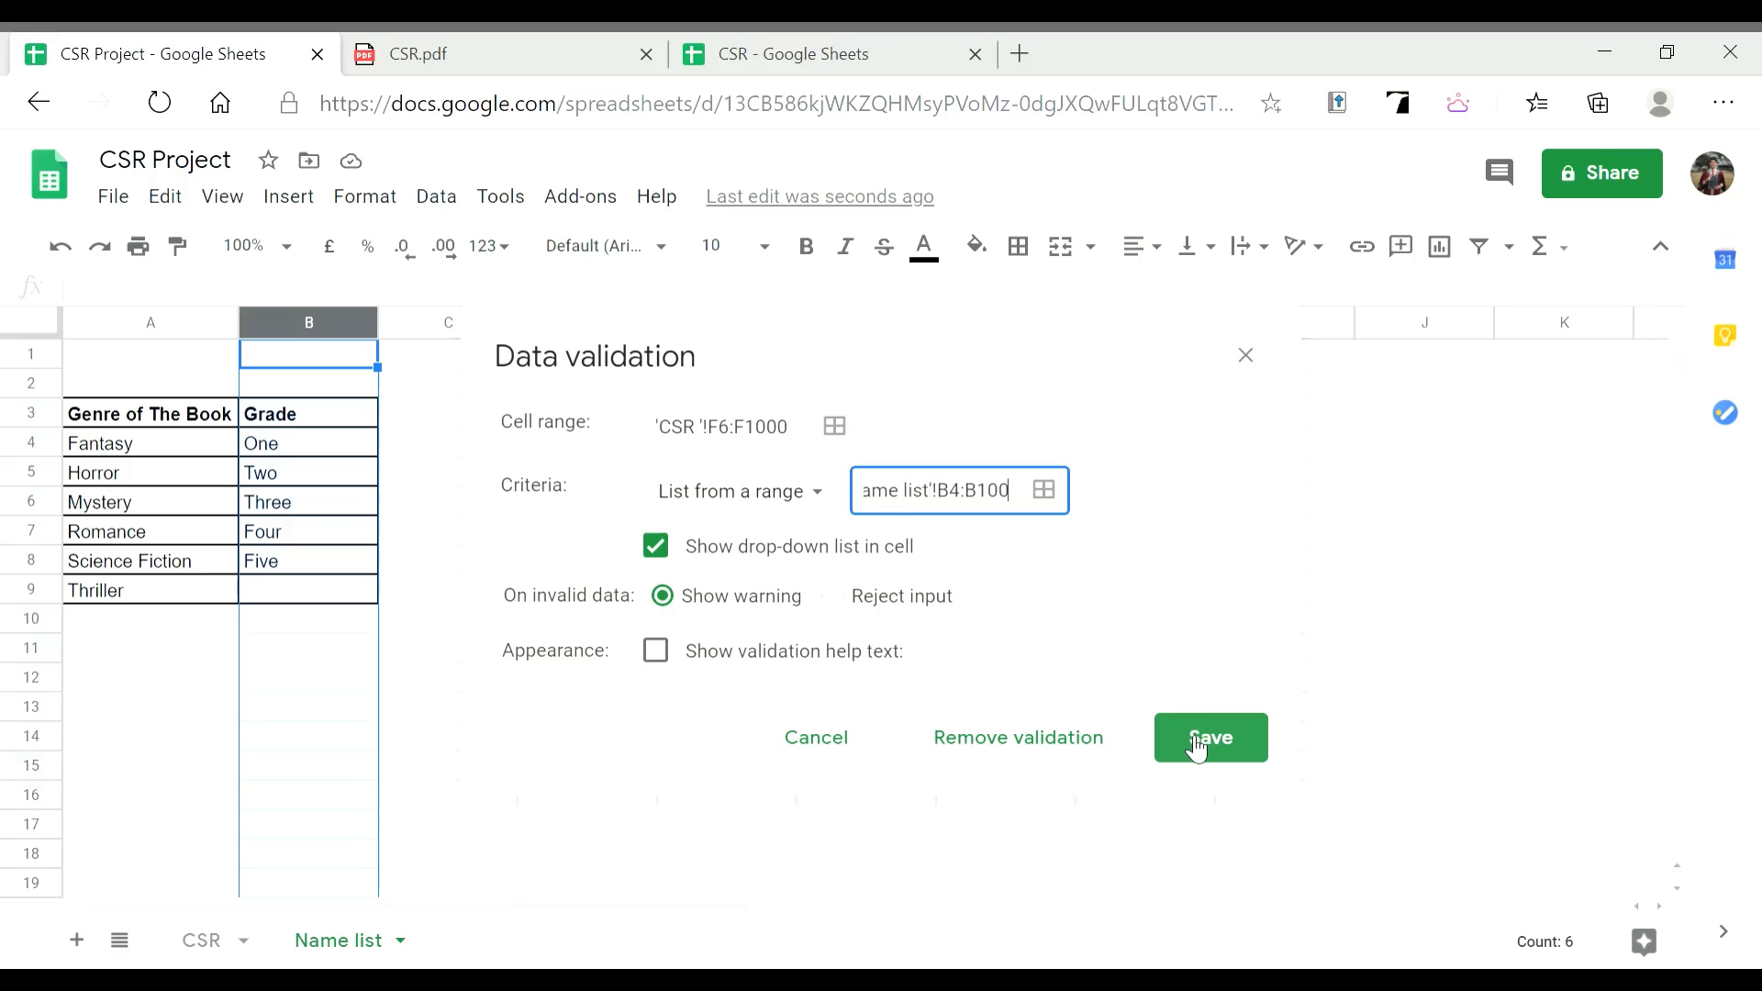
click(1198, 741)
click(417, 446)
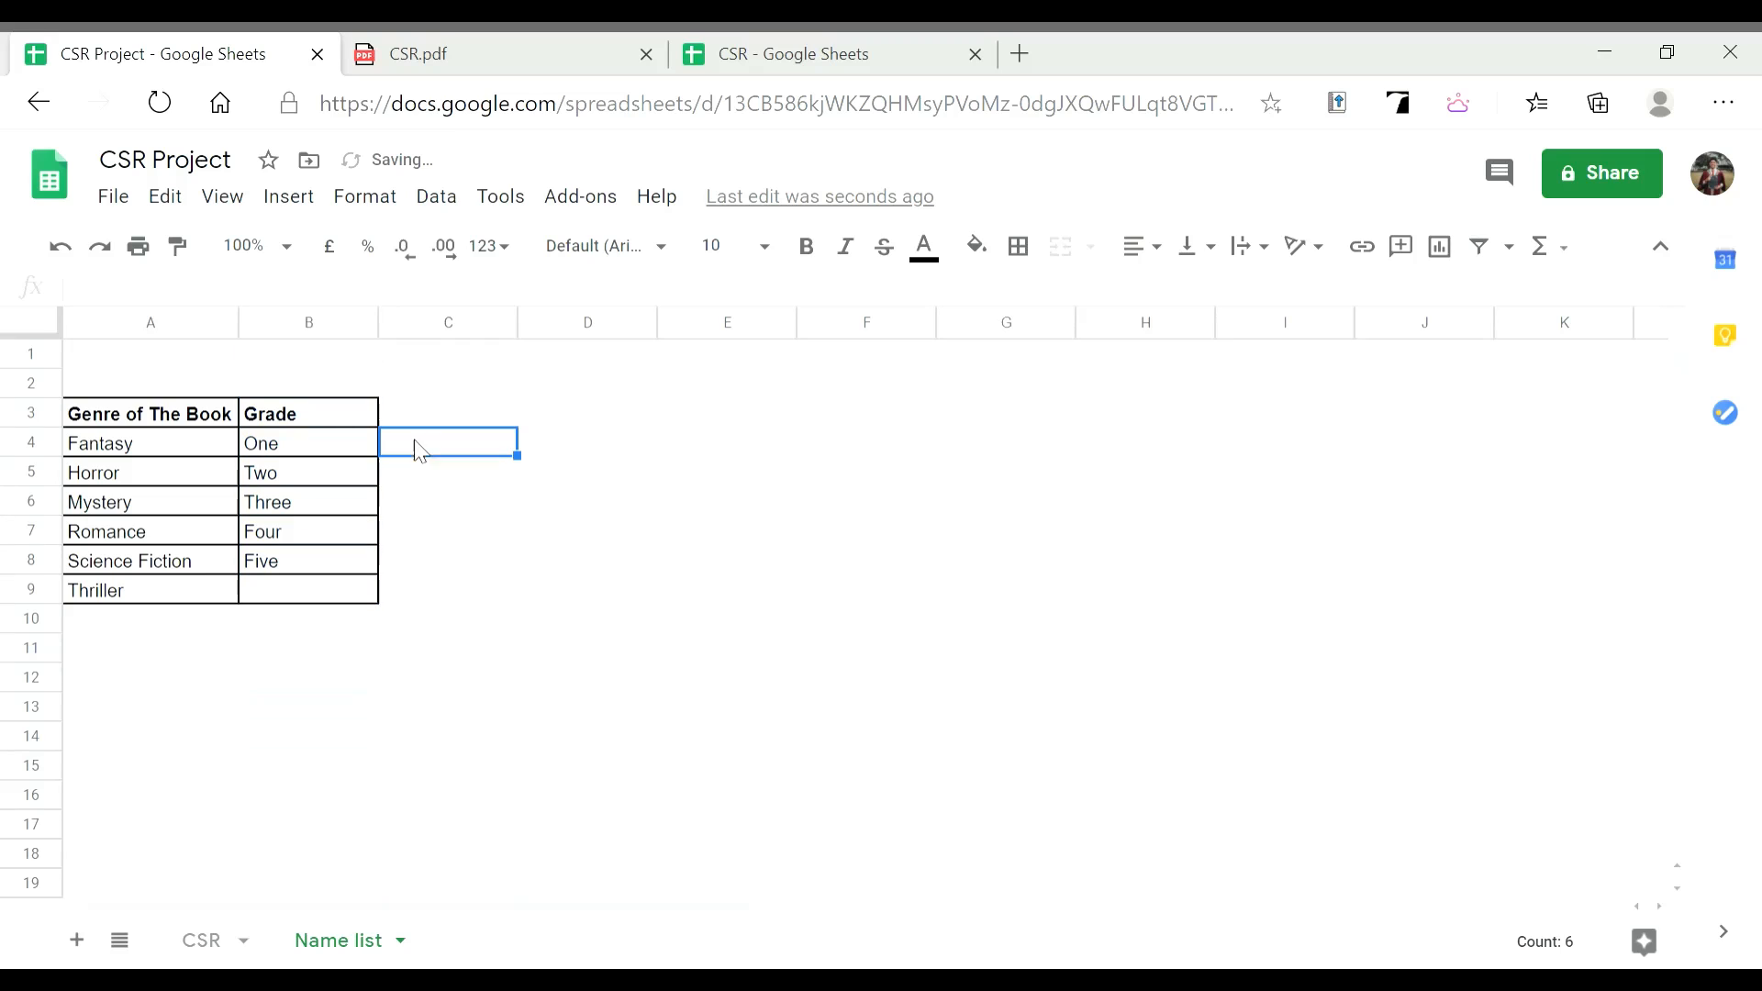
Test the grade dropdown in F6 and check the genre cell E6 on the CSR sheet
click(205, 947)
click(884, 523)
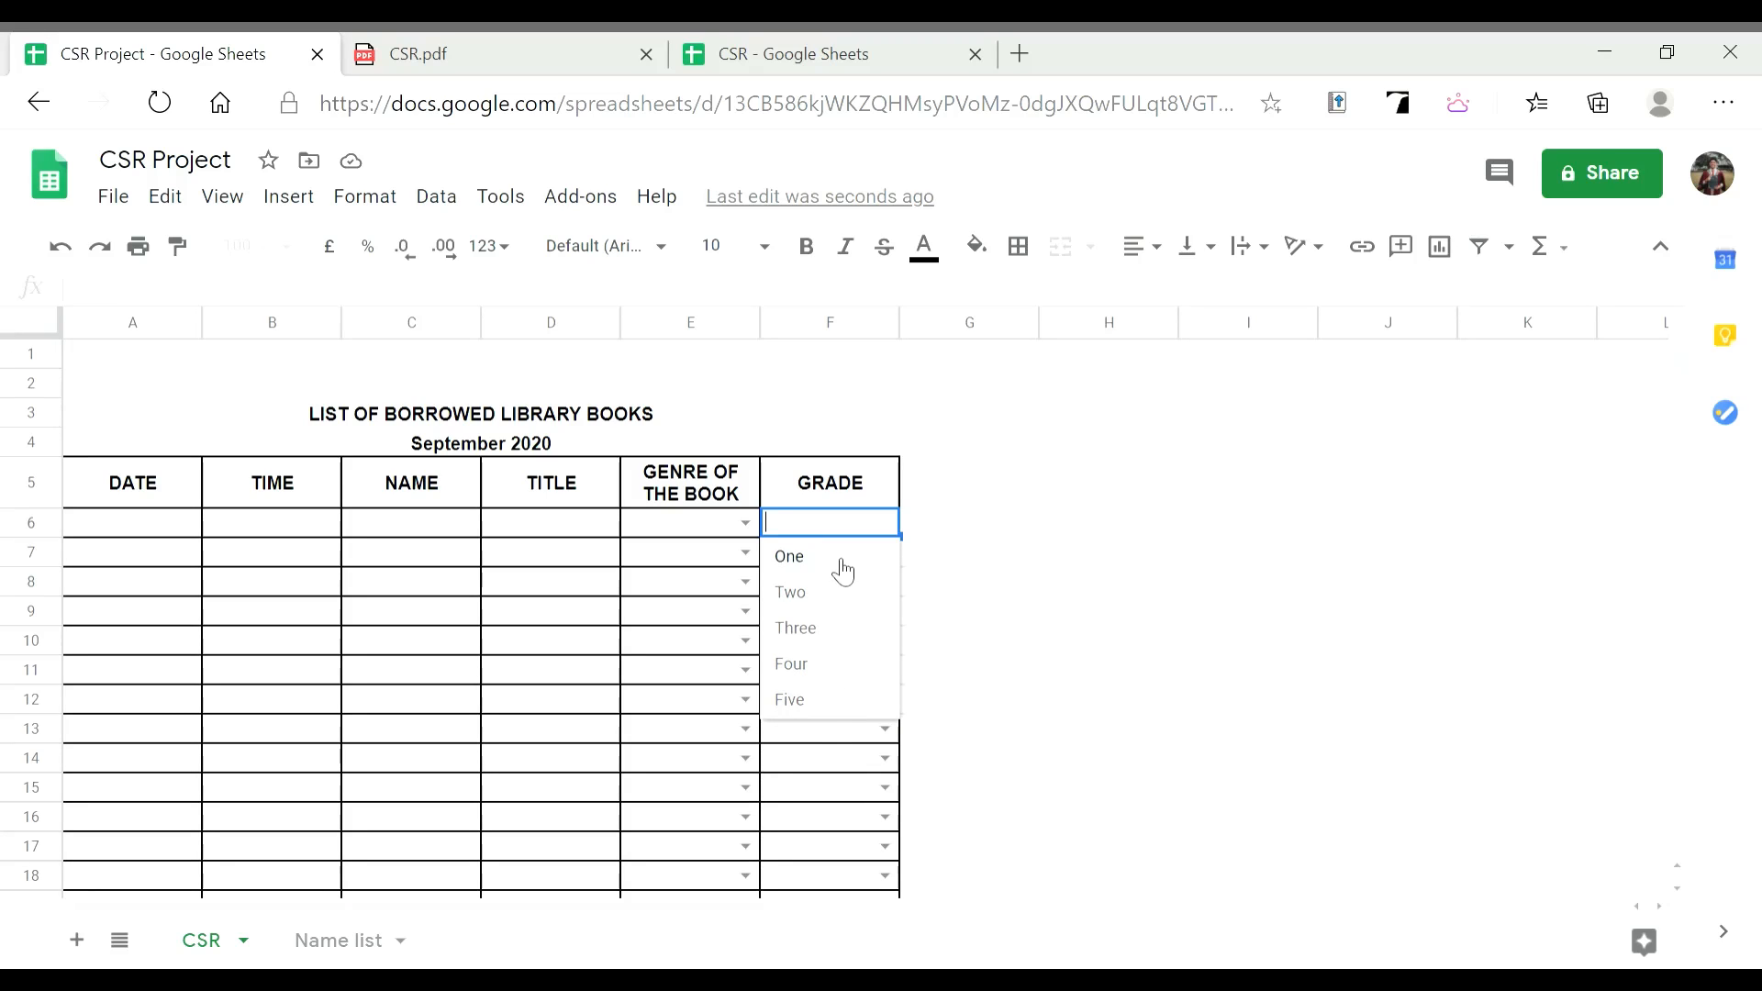
click(916, 528)
click(853, 520)
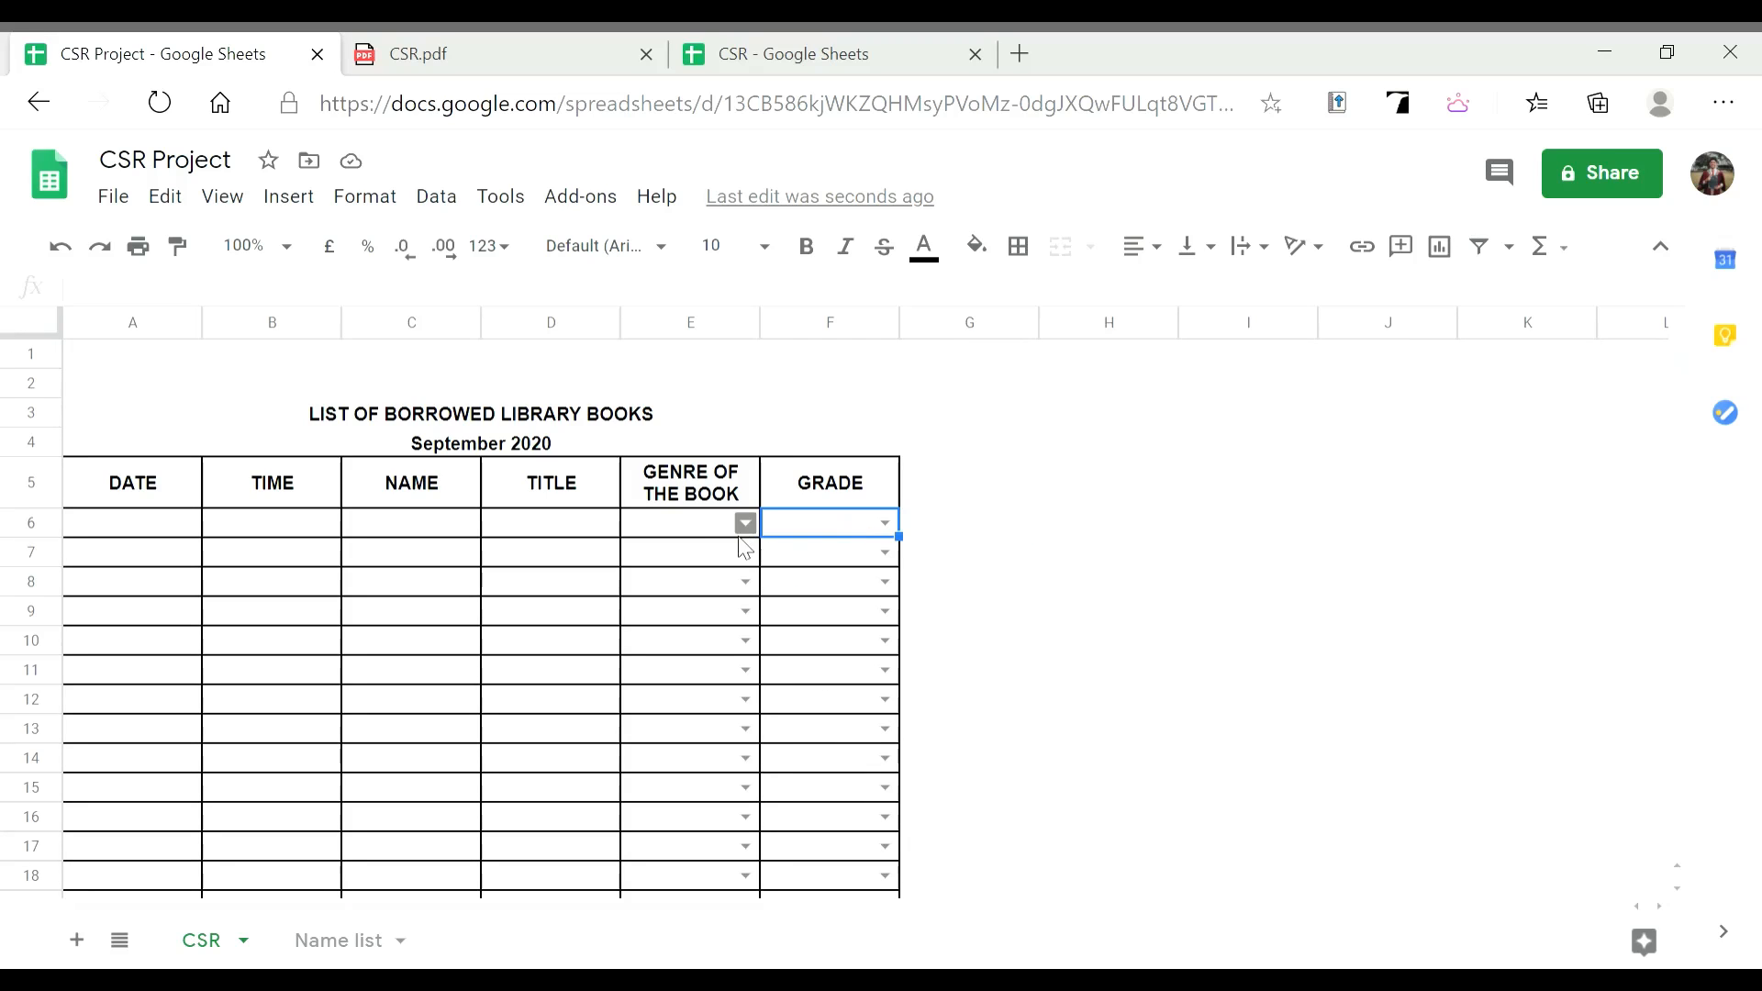
click(681, 530)
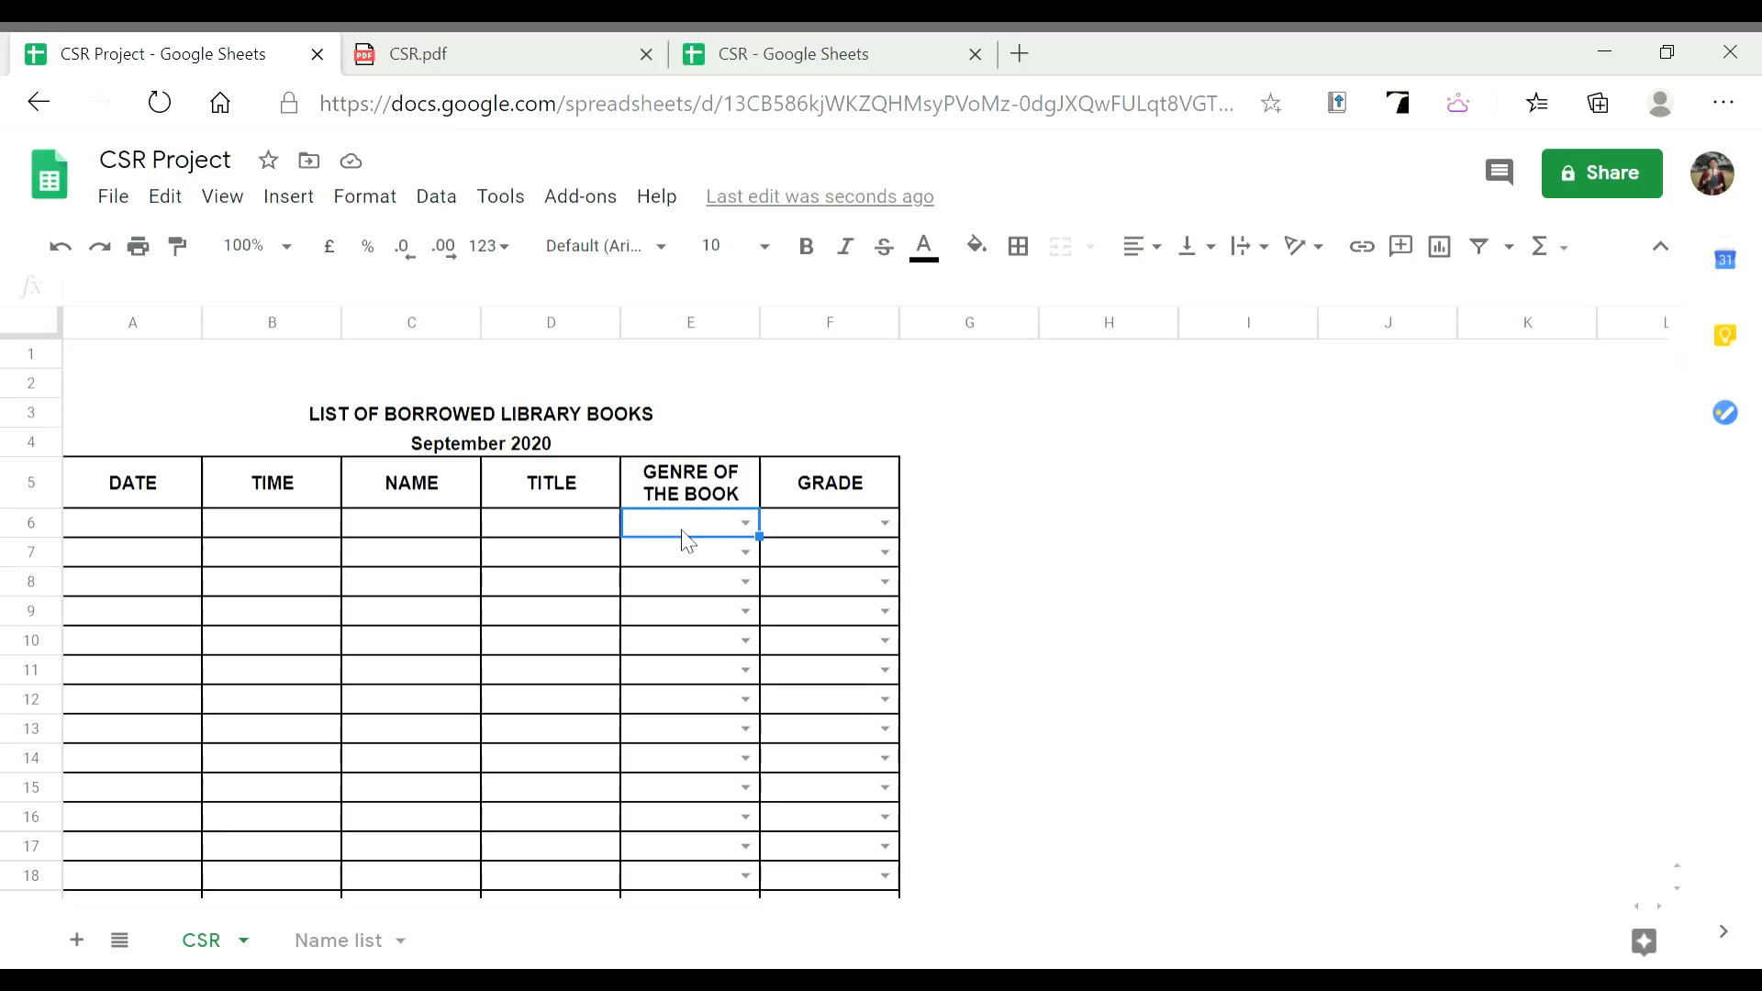
scroll(556, 787, down, 2)
scroll(571, 681, up, 2)
Add Fiction below Thriller on Name list and confirm it appears in the genre dropdown
click(317, 929)
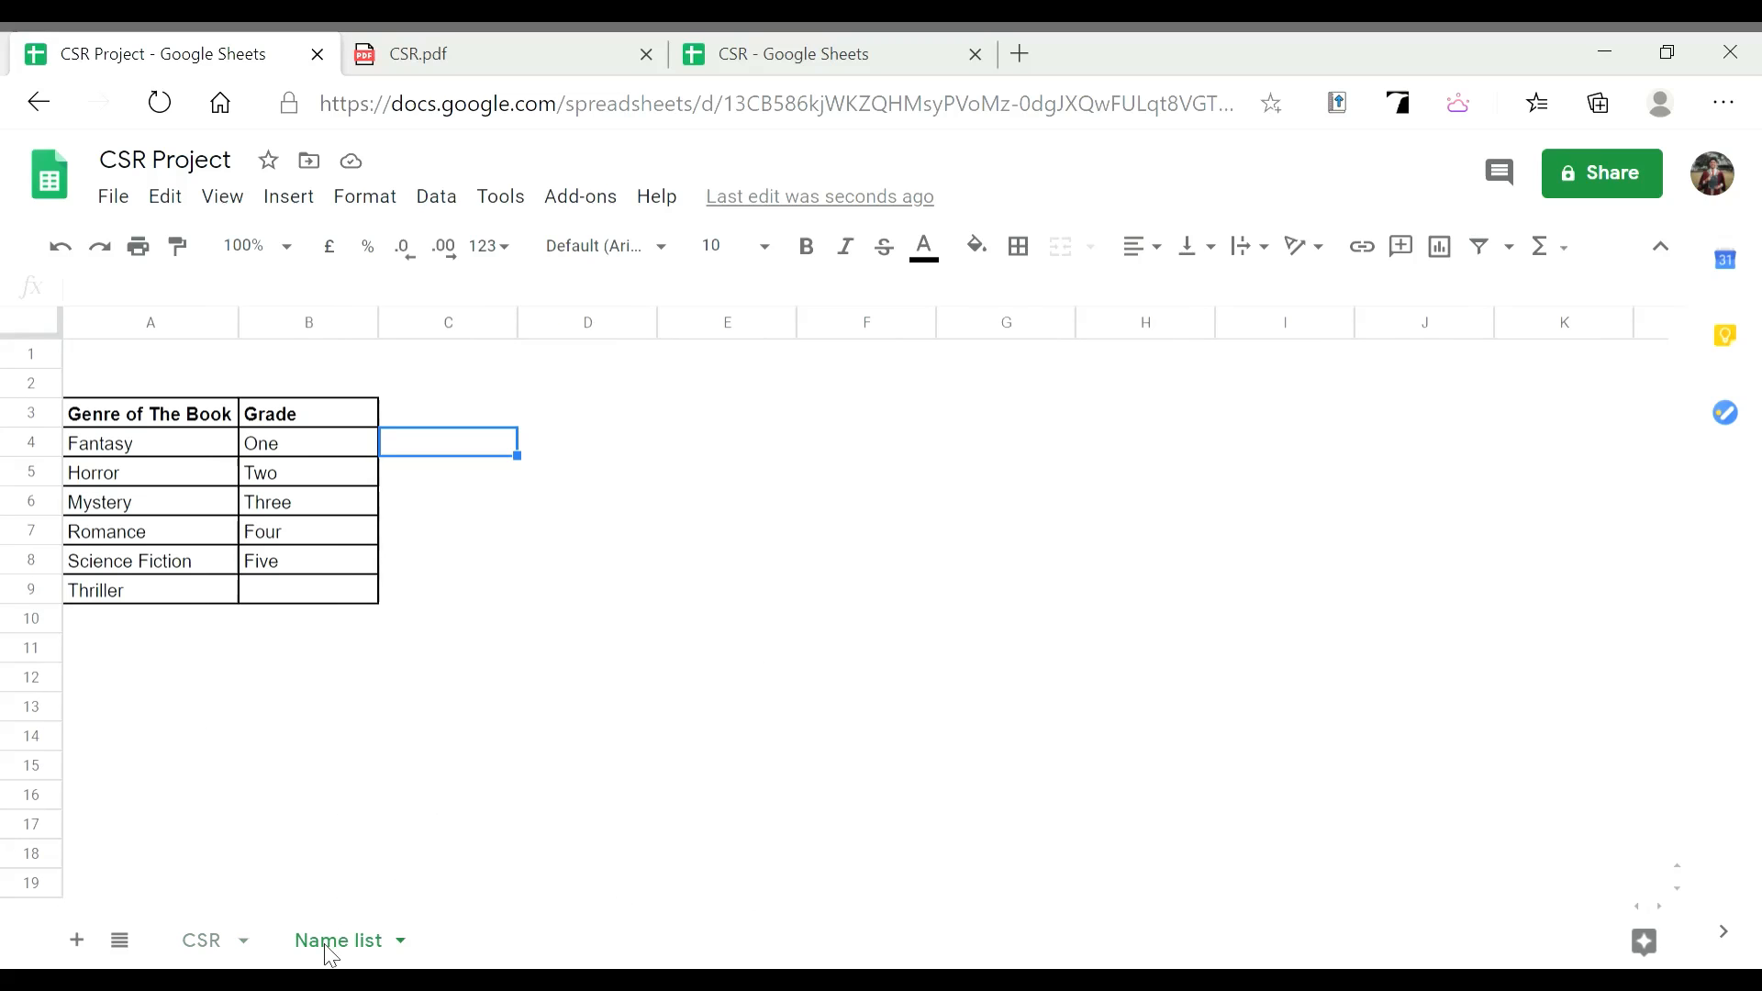
click(162, 621)
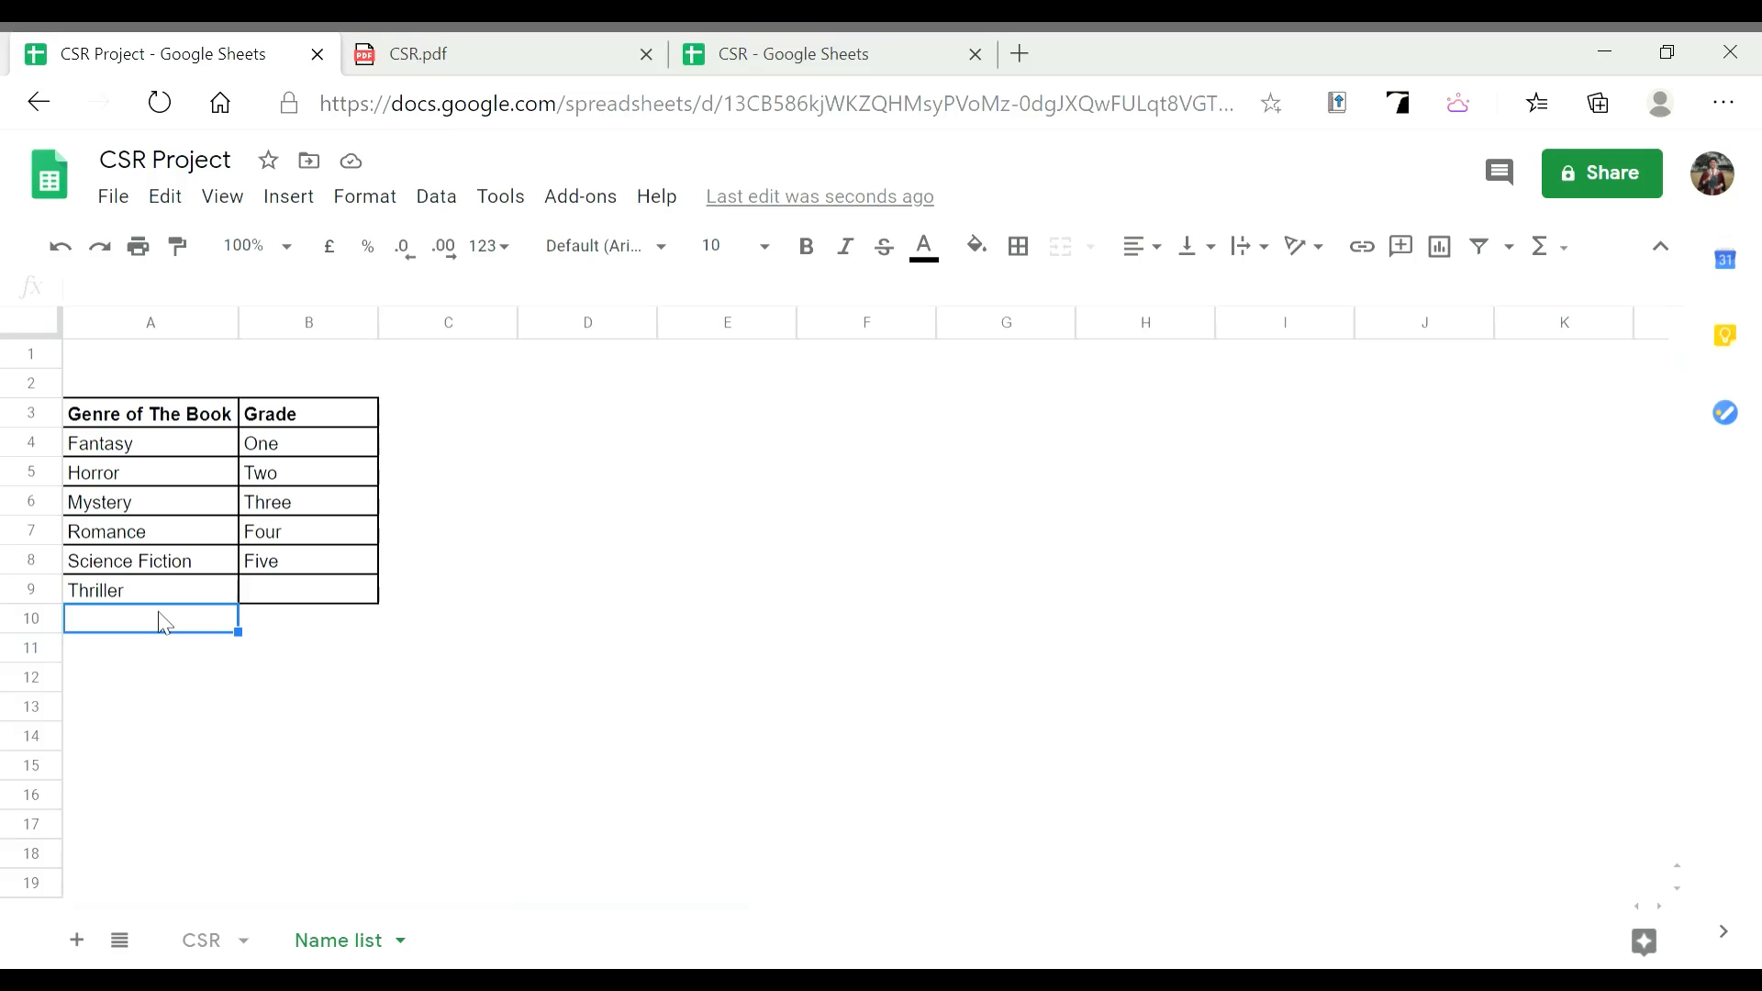
text(Fiction)
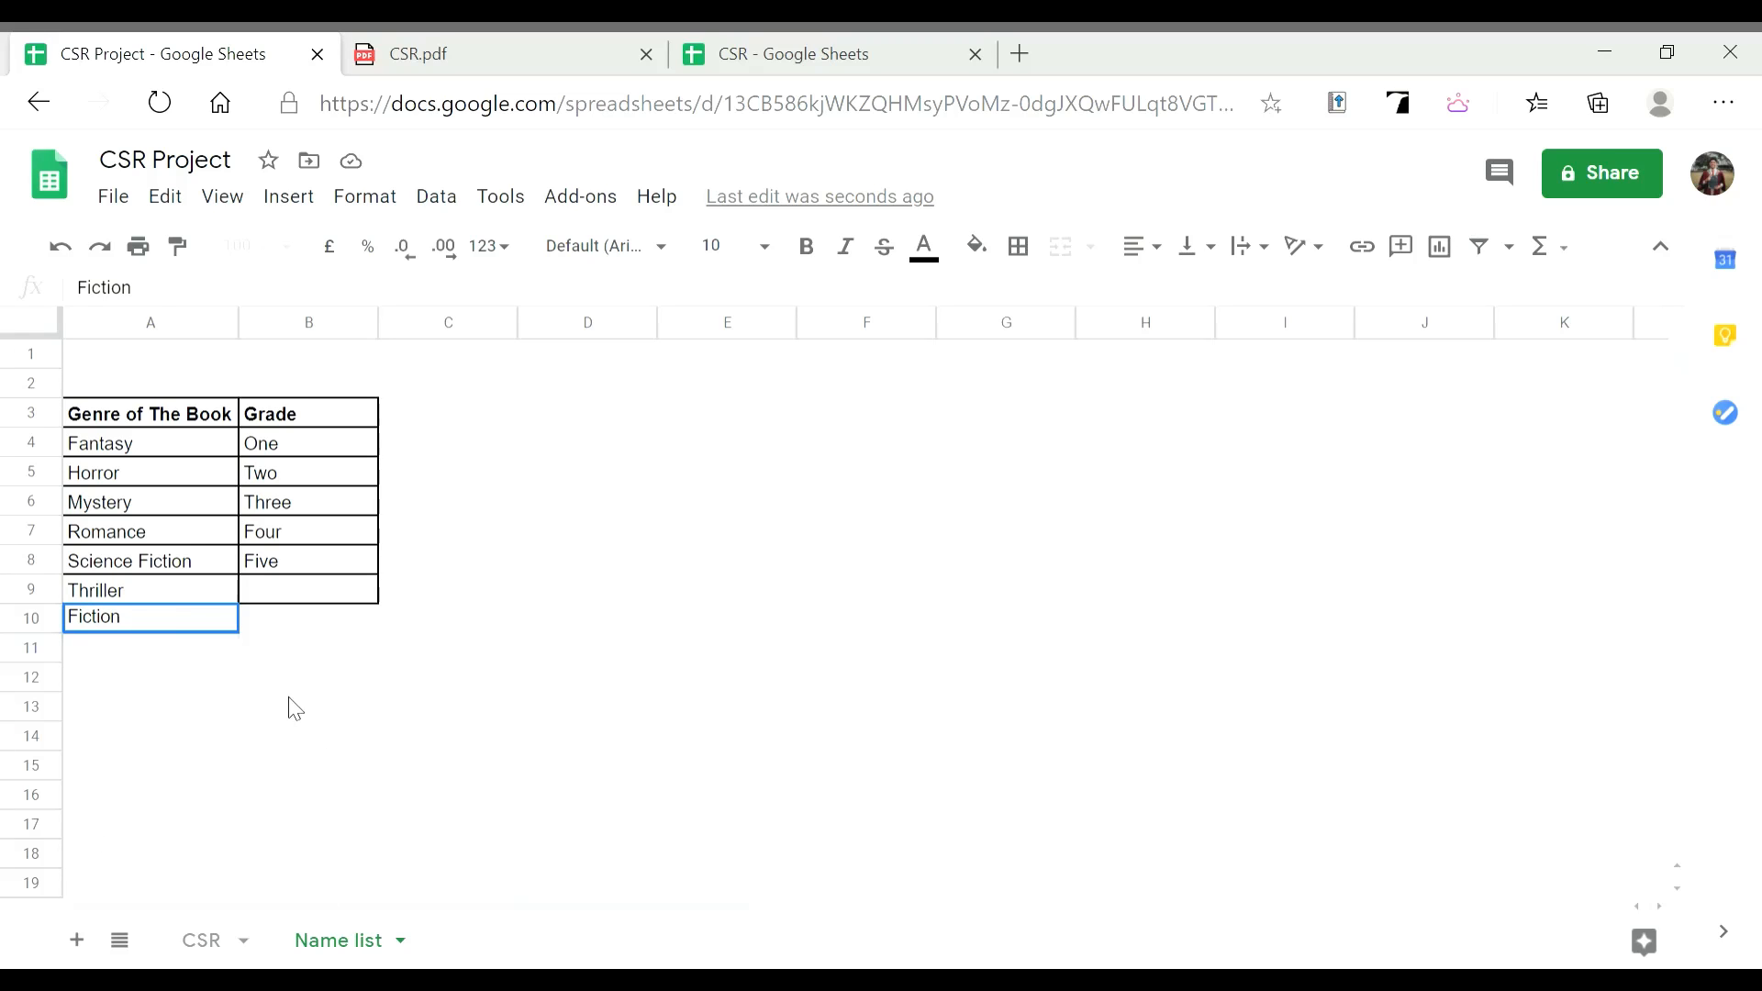
click(311, 708)
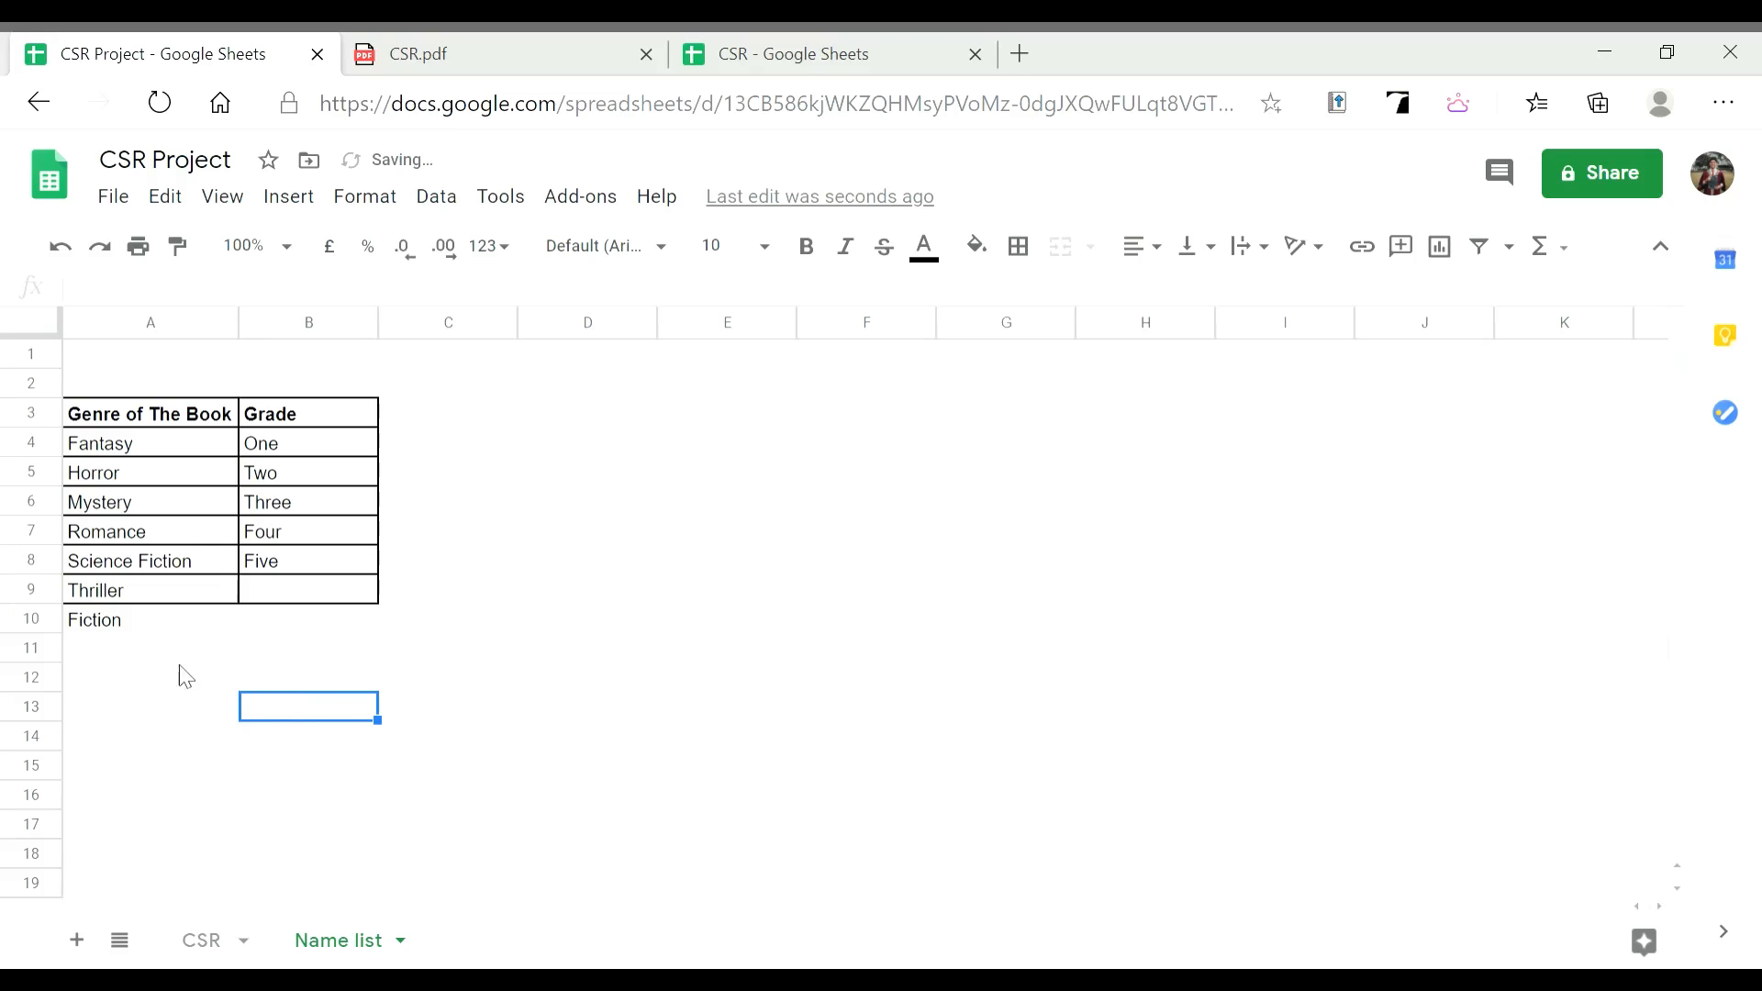
click(223, 952)
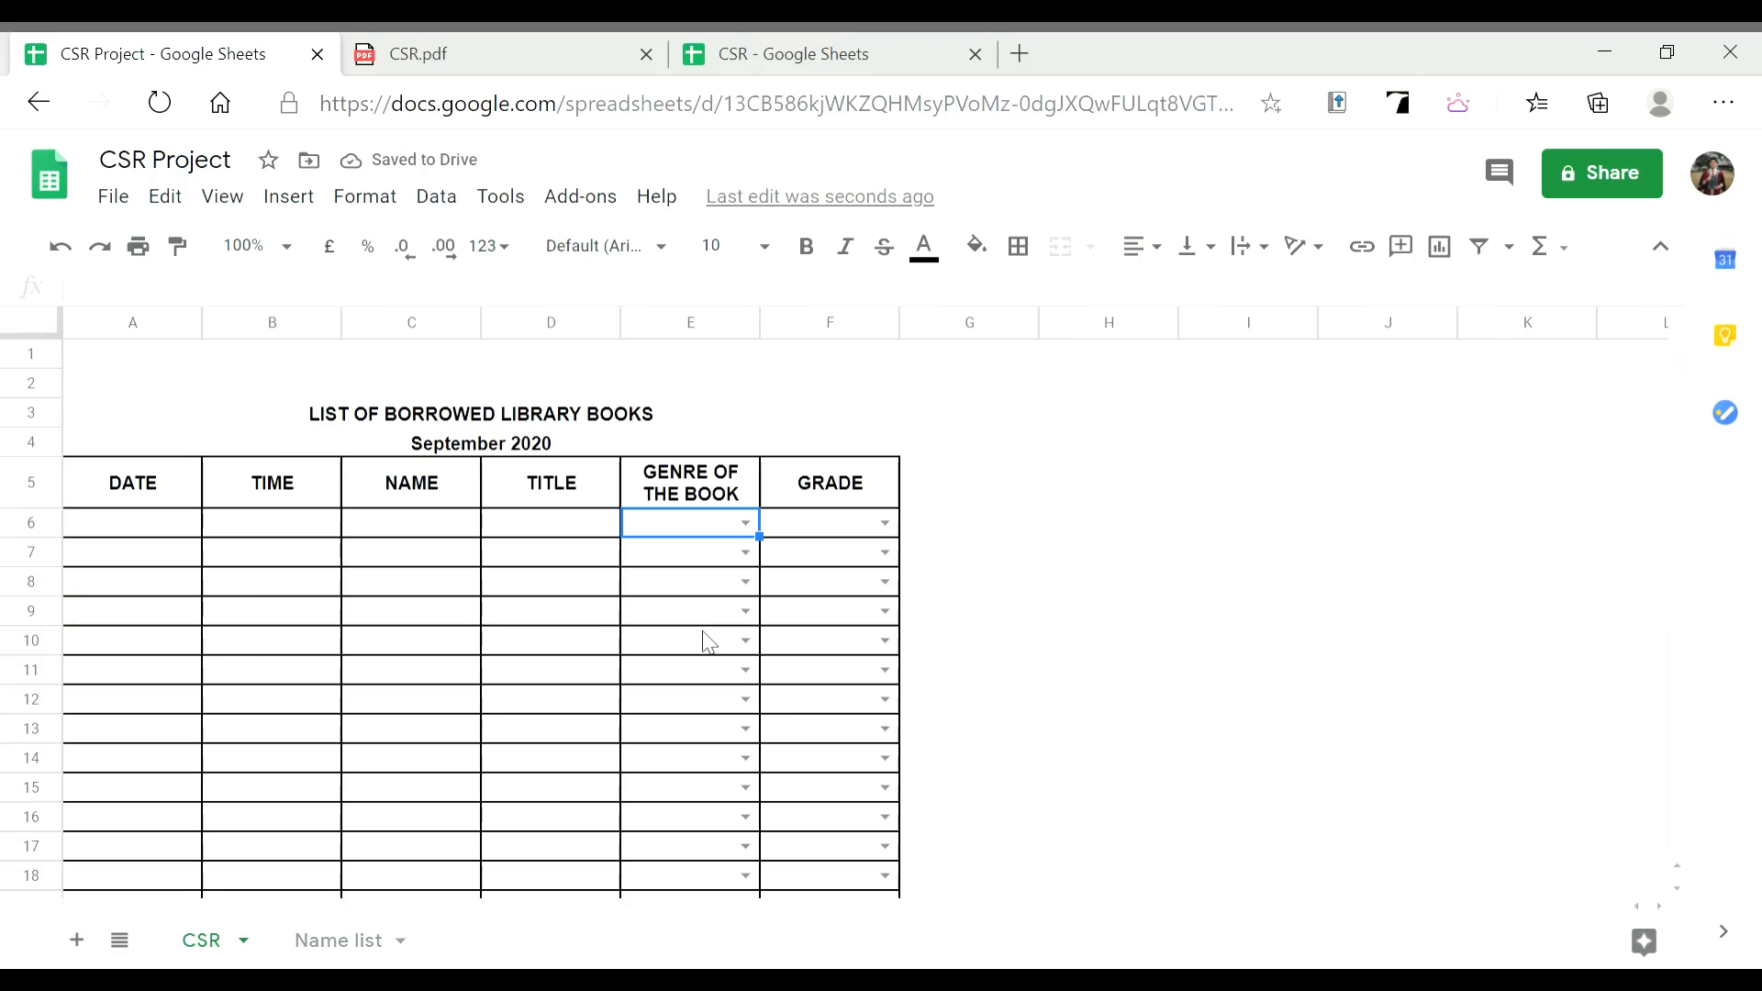
click(748, 524)
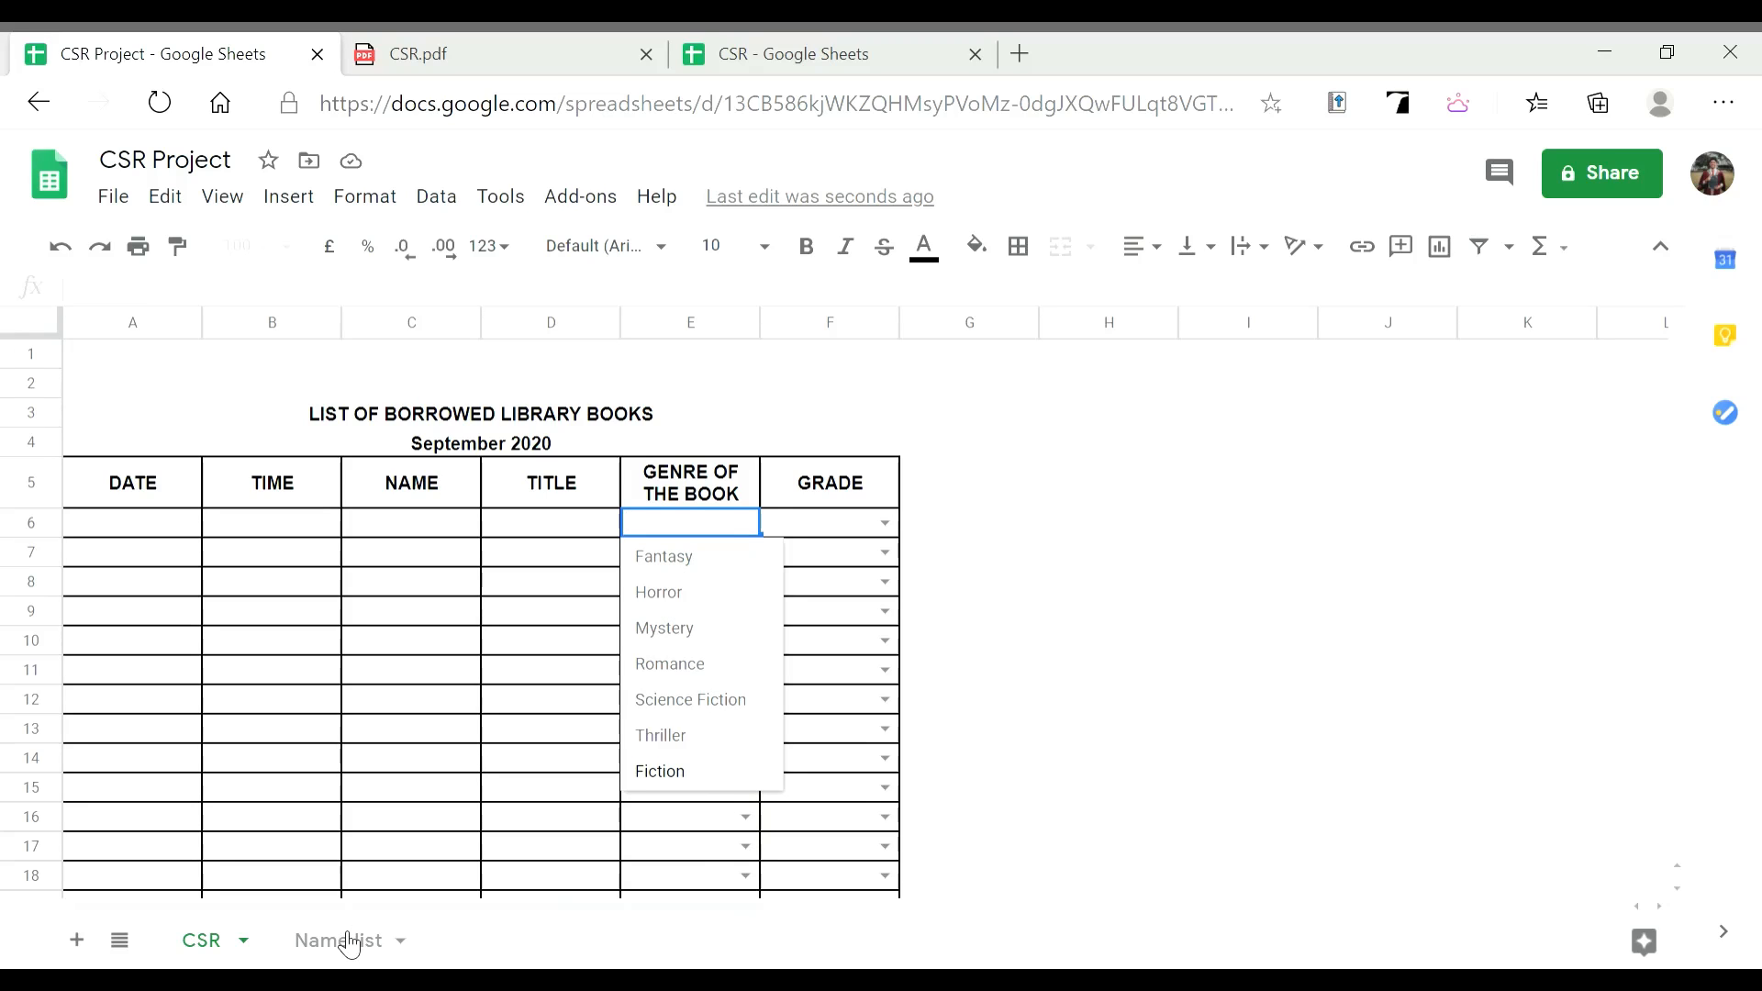
click(1062, 537)
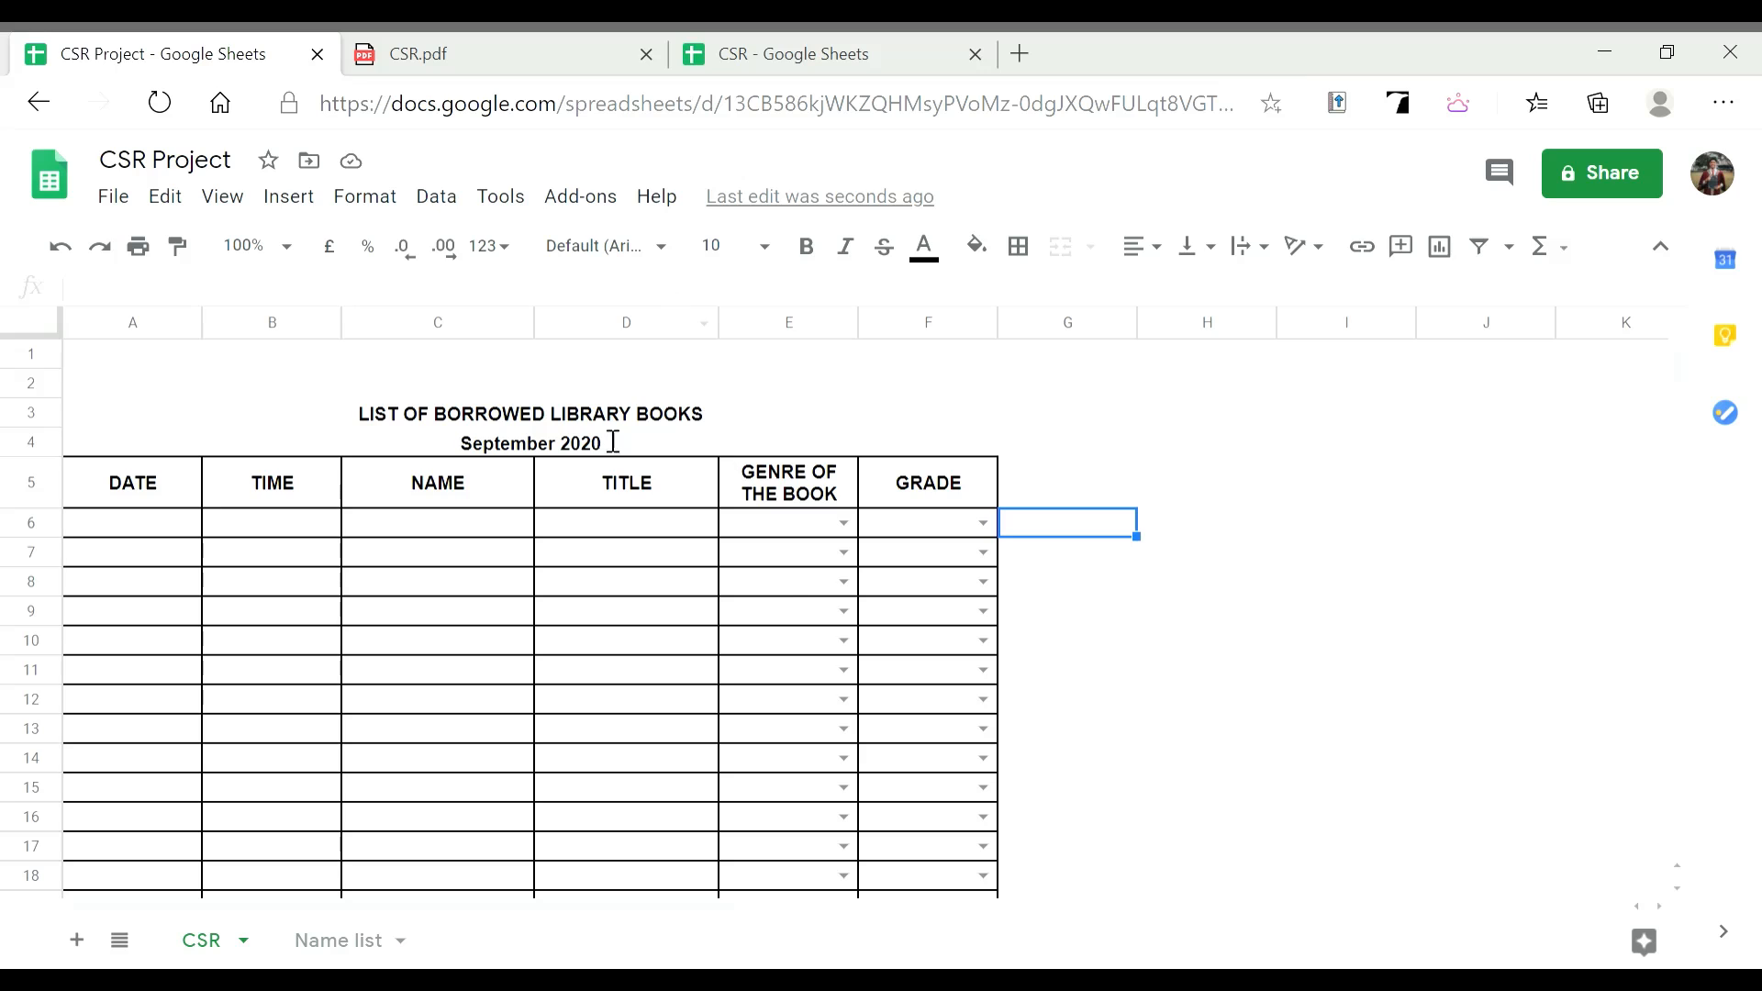
click(477, 40)
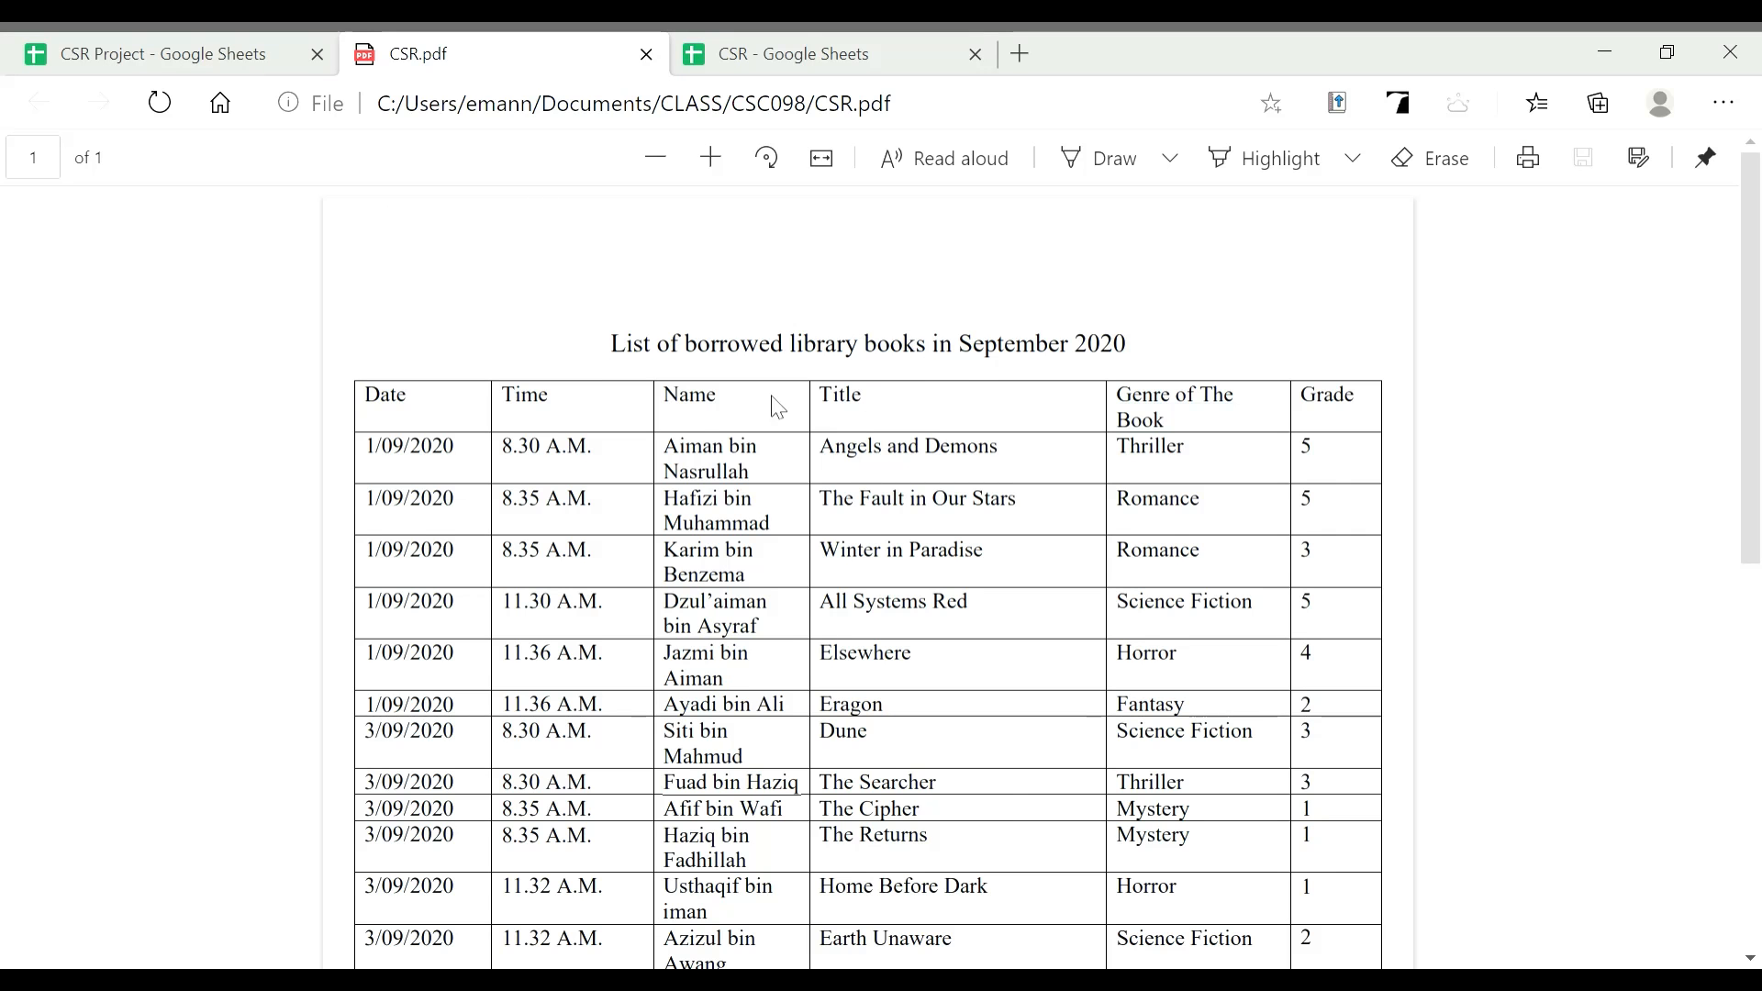
drag(618, 347, 1313, 958)
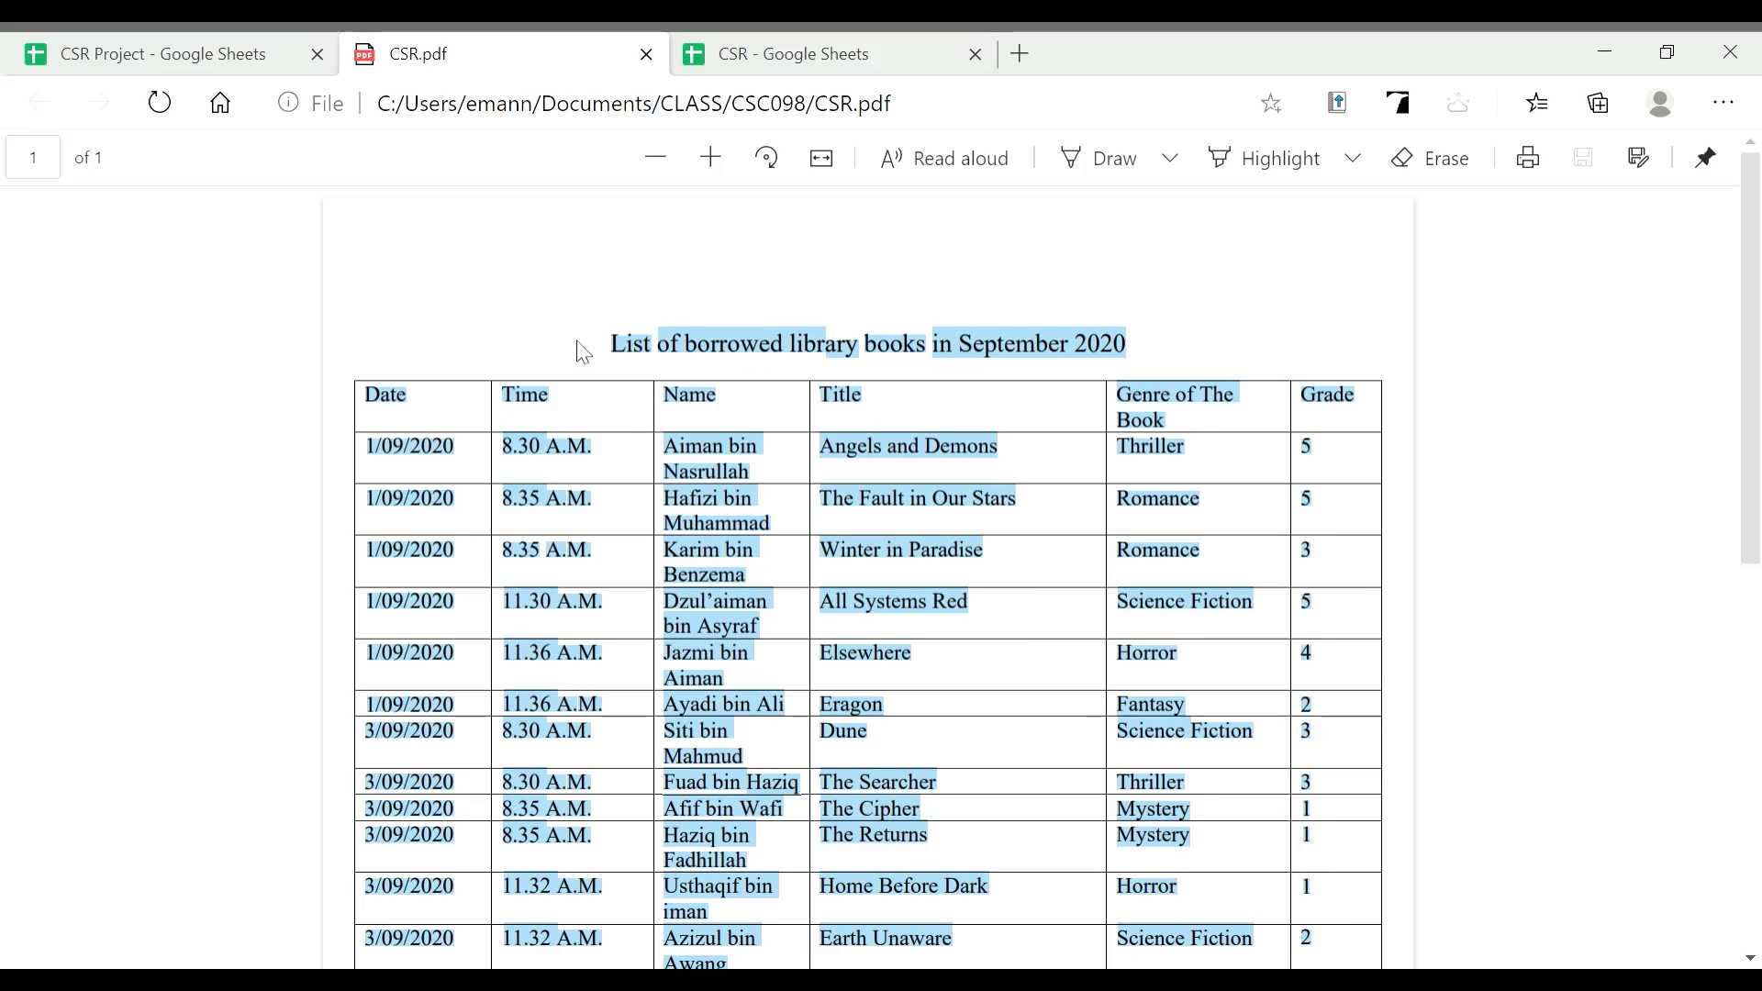
click(551, 345)
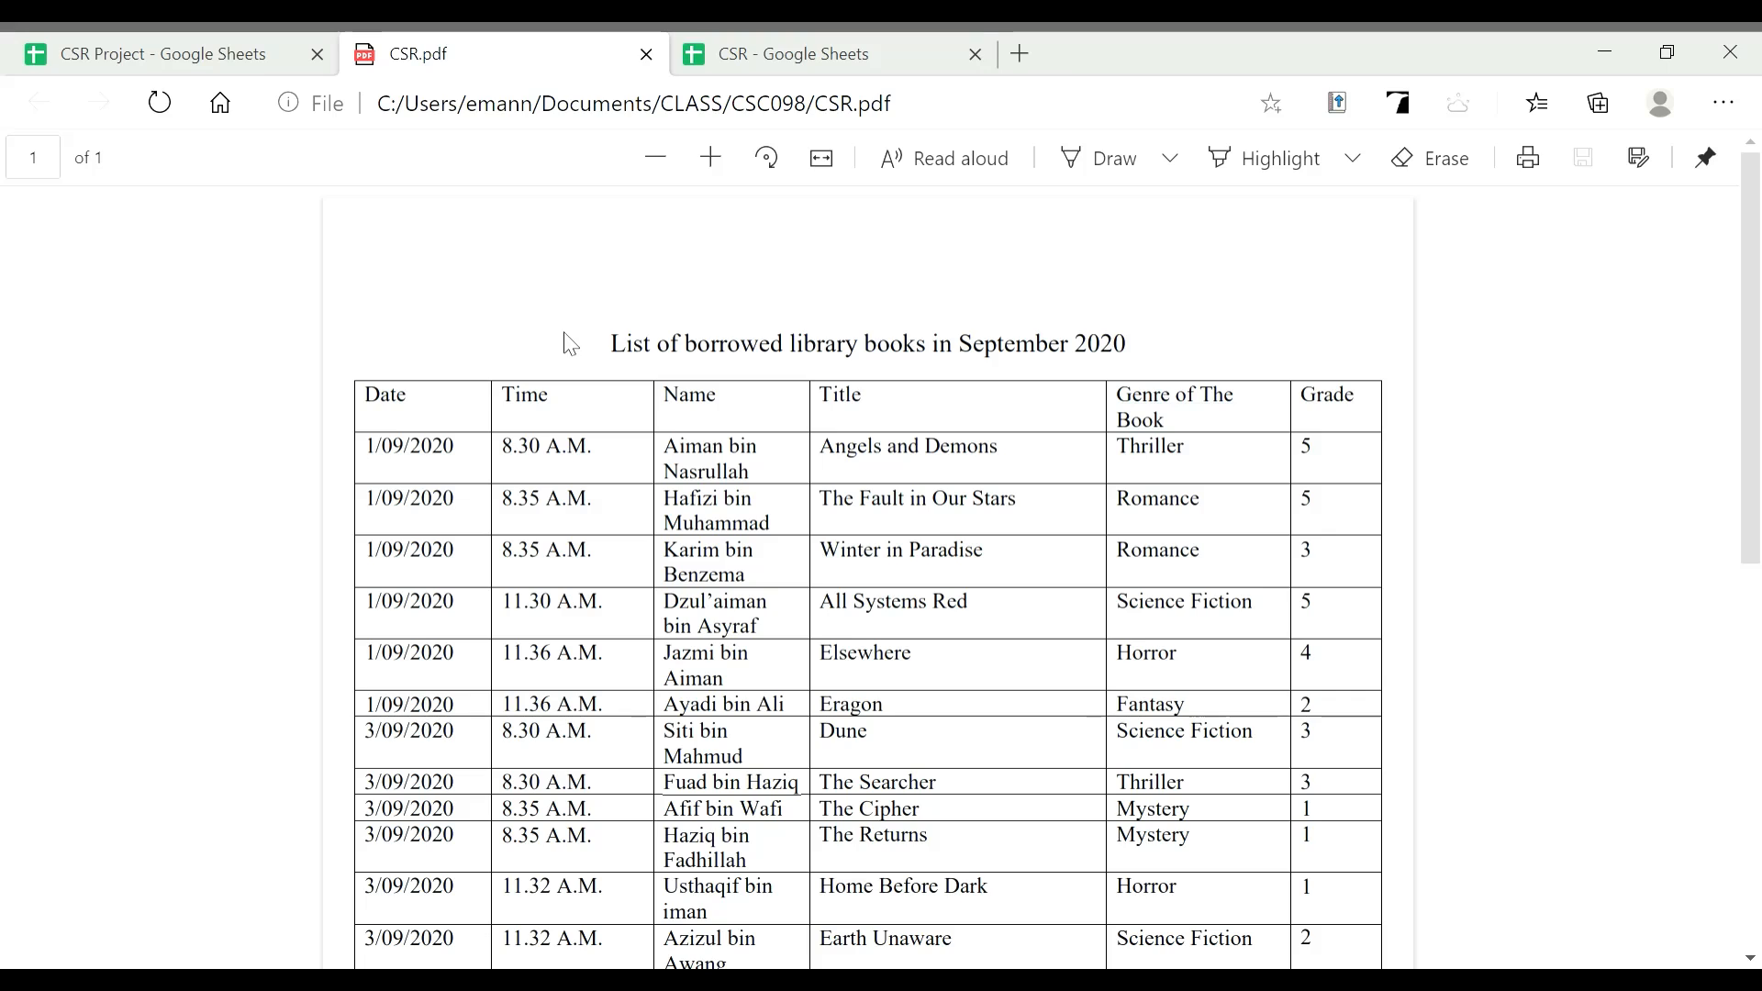
click(234, 57)
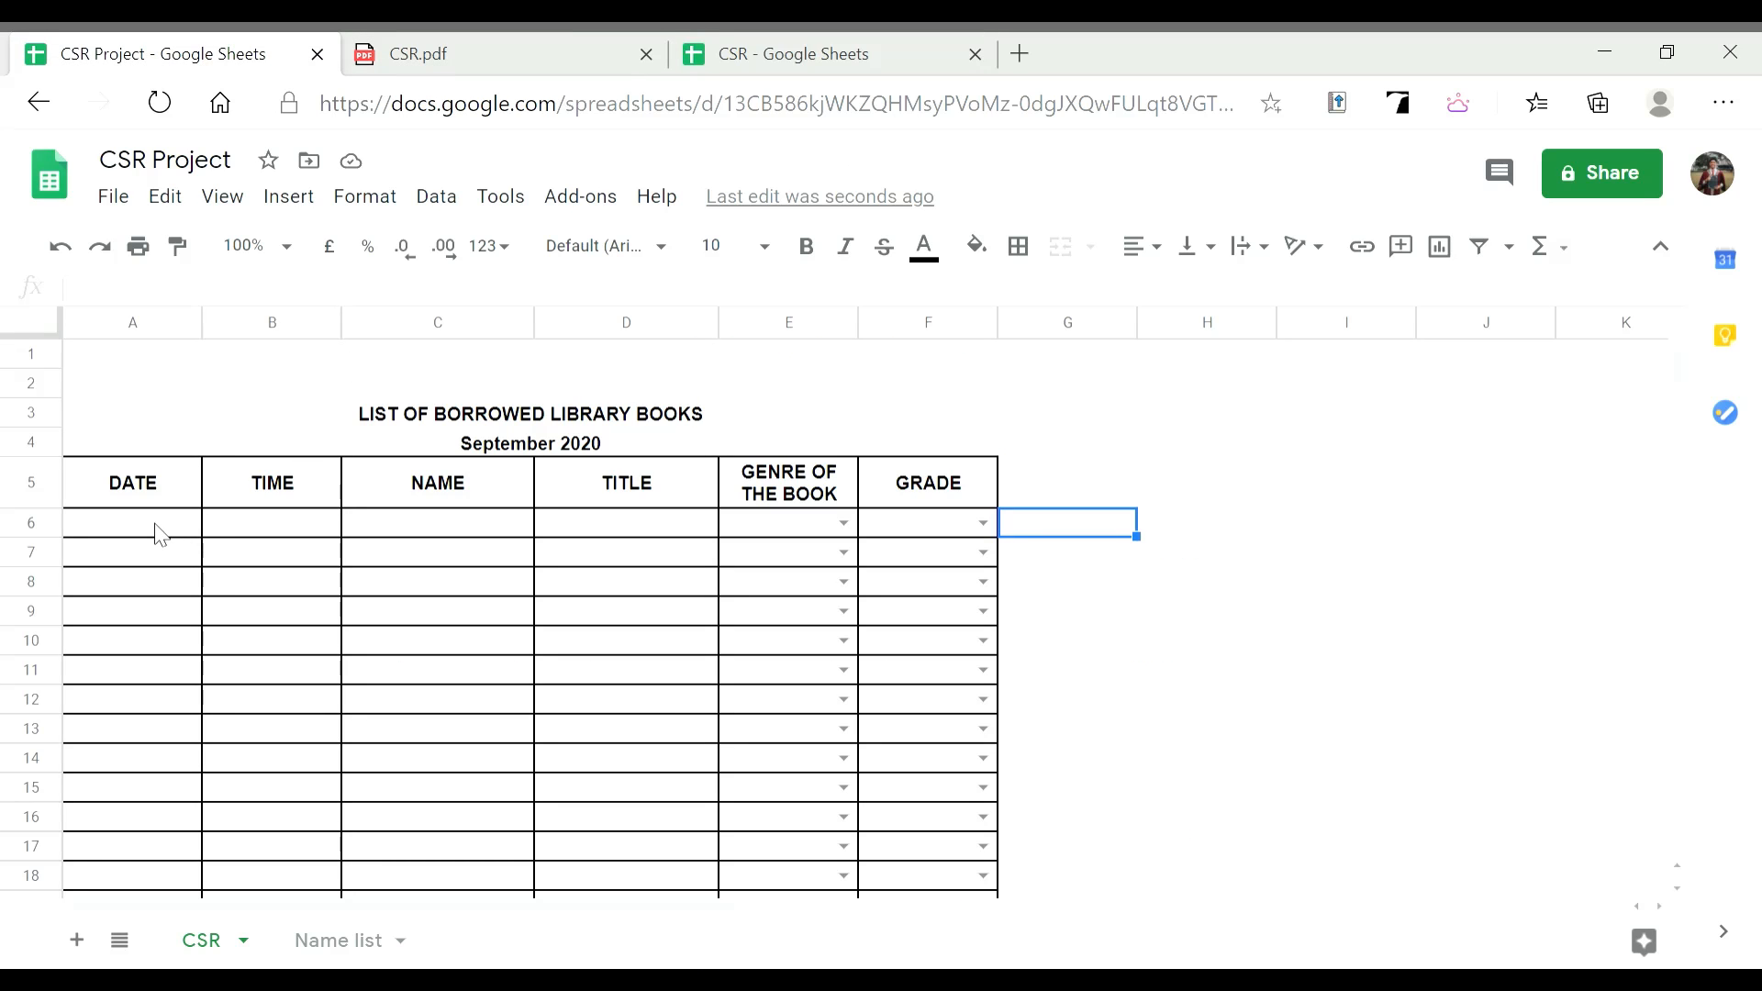
Enter date 2020-09-01 and time 8.30 A.M. in row 6
click(161, 536)
drag(635, 528, 876, 530)
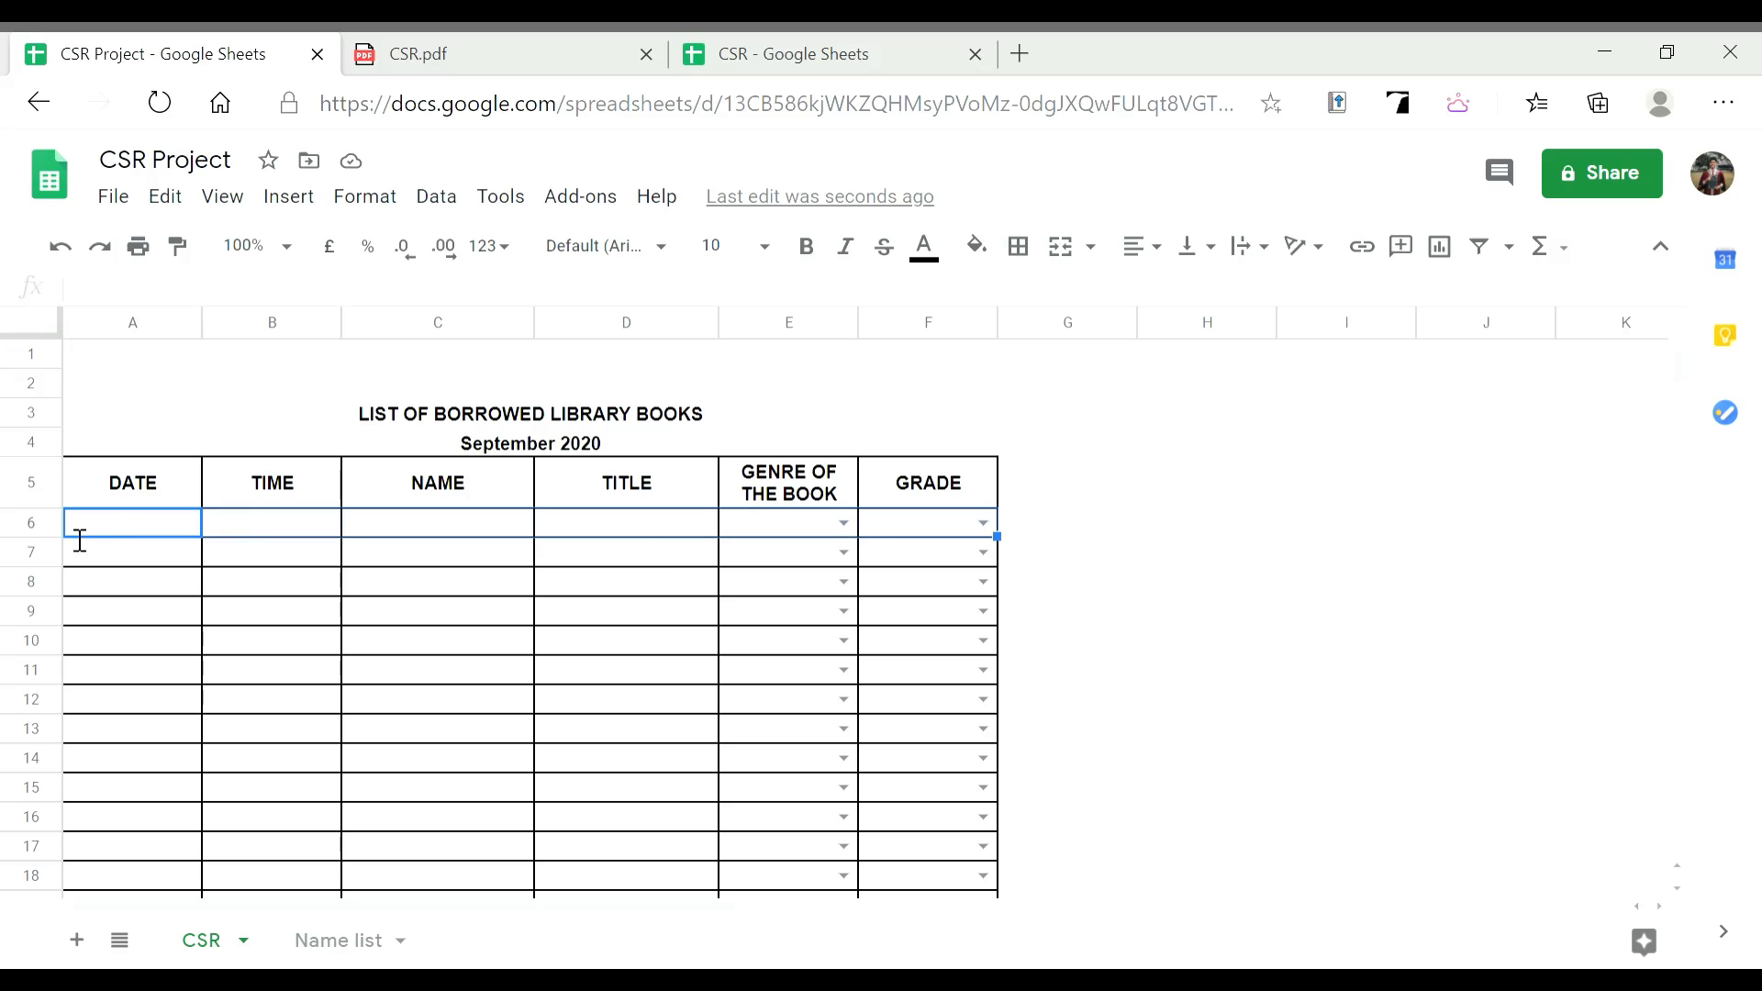
click(130, 525)
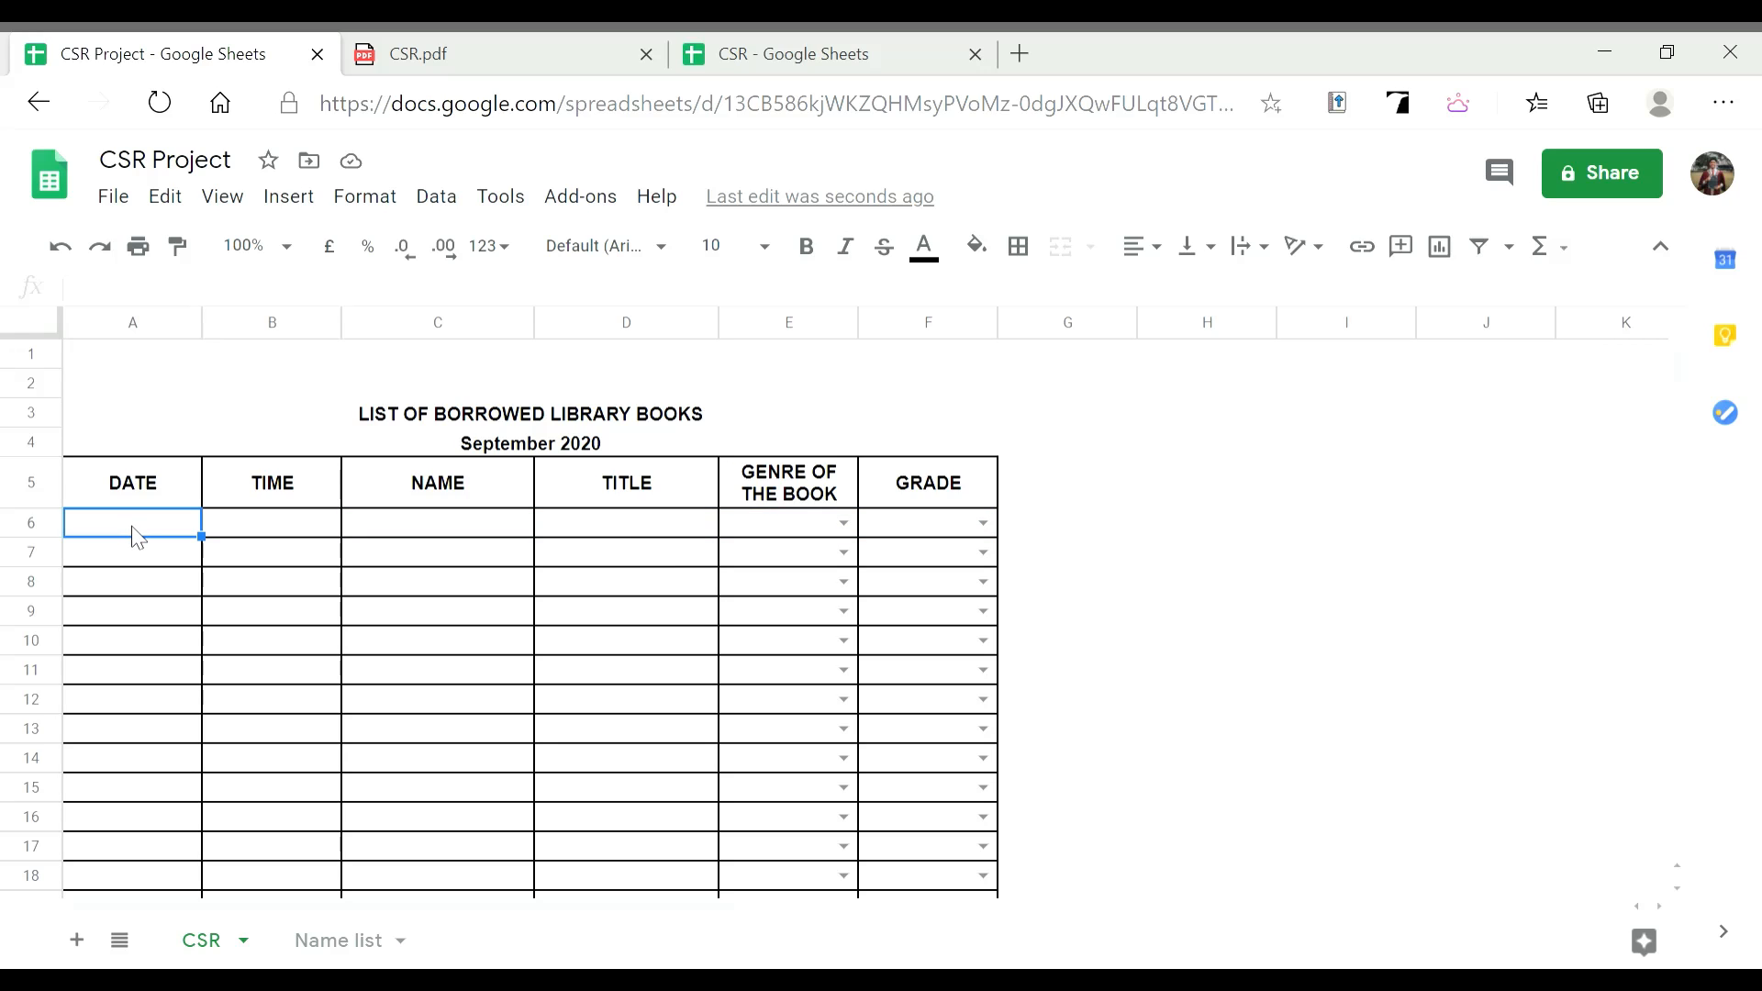
double_click(129, 530)
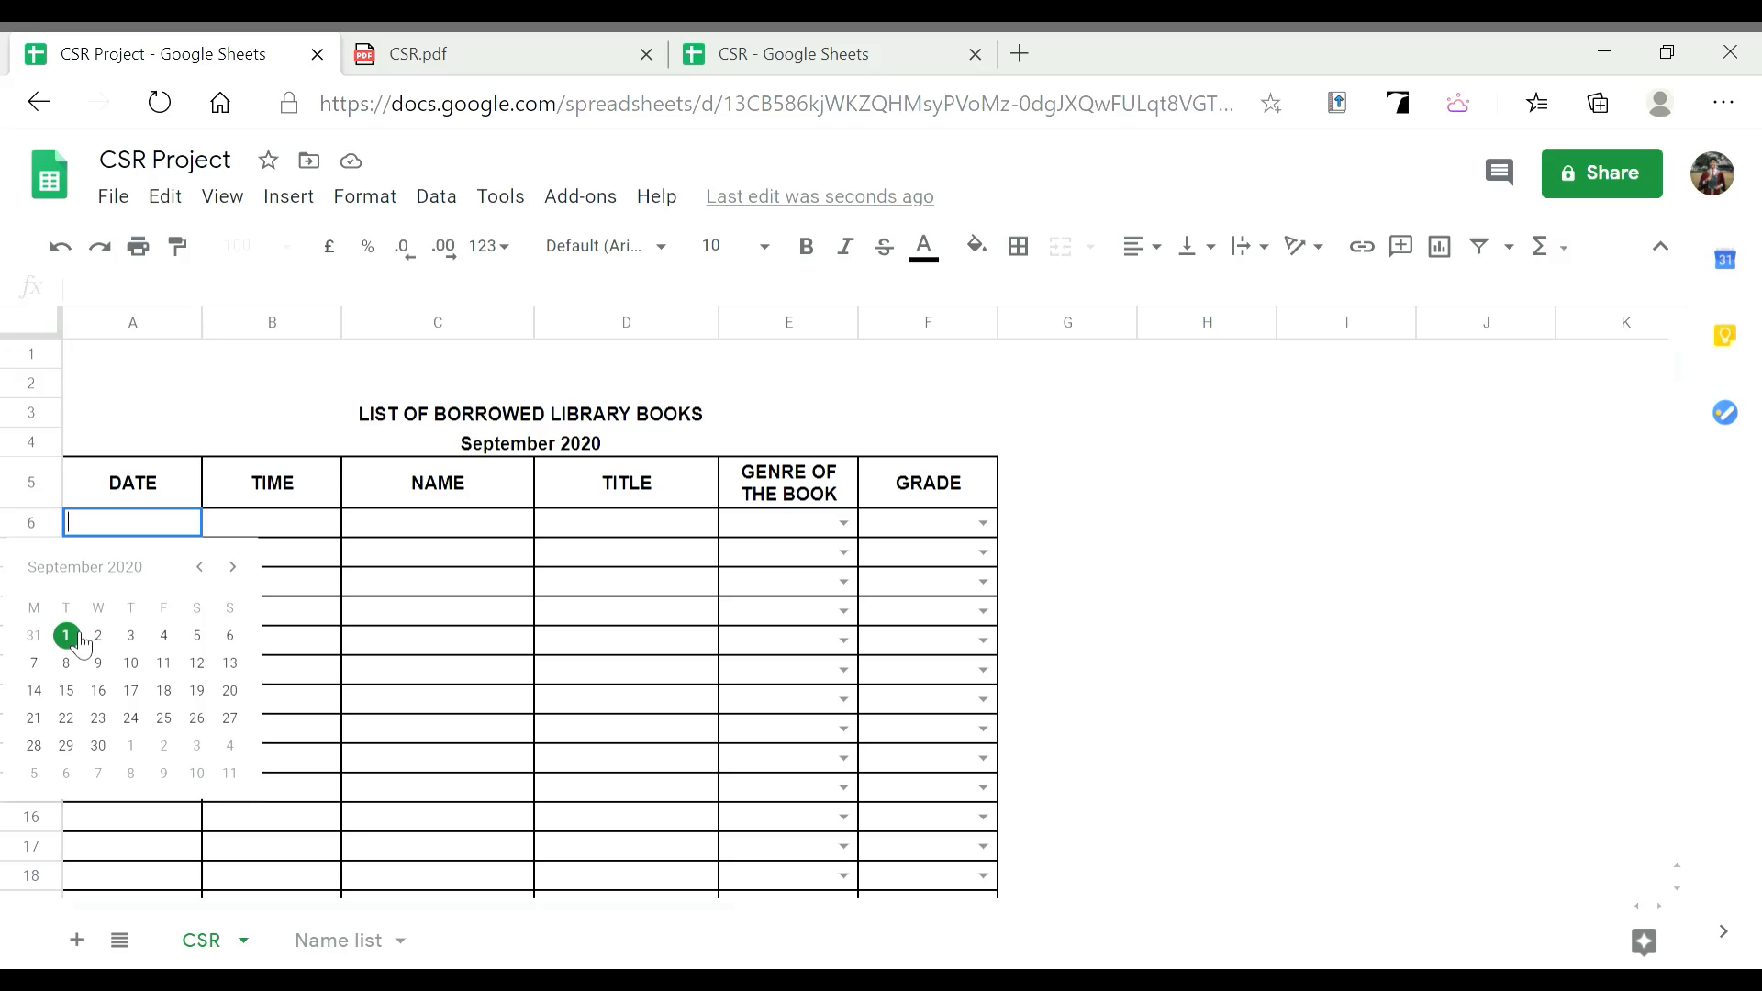
click(69, 637)
click(283, 533)
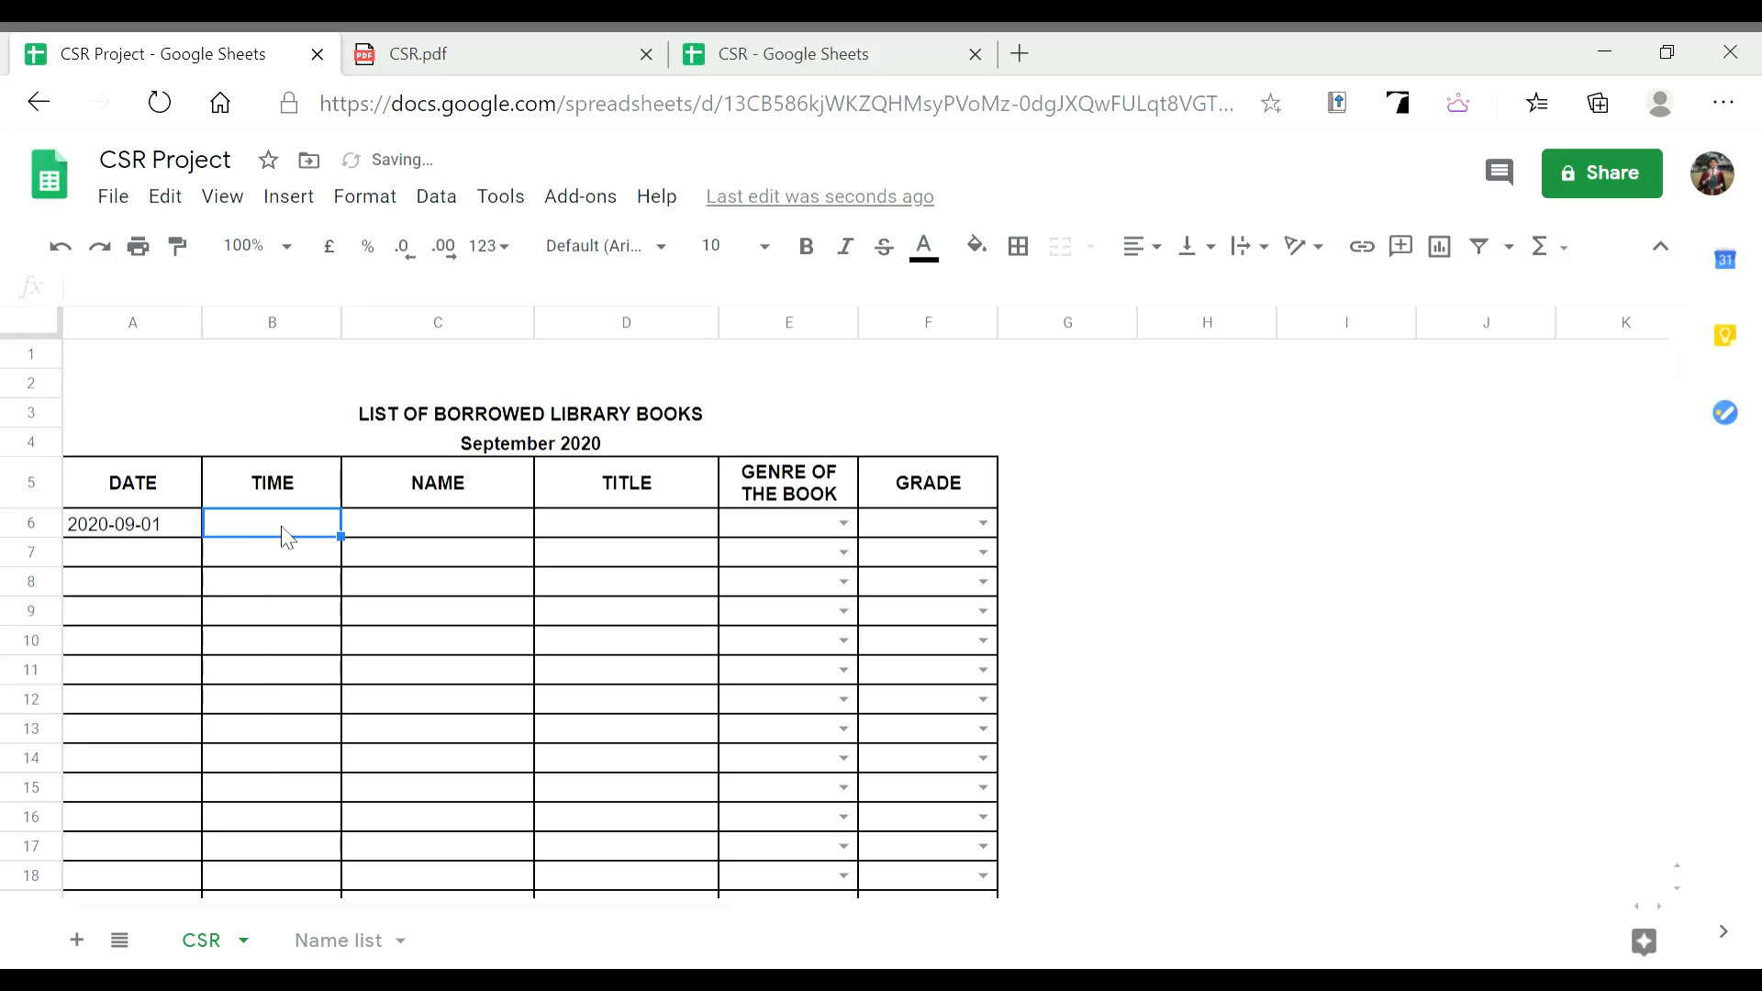
text(8)
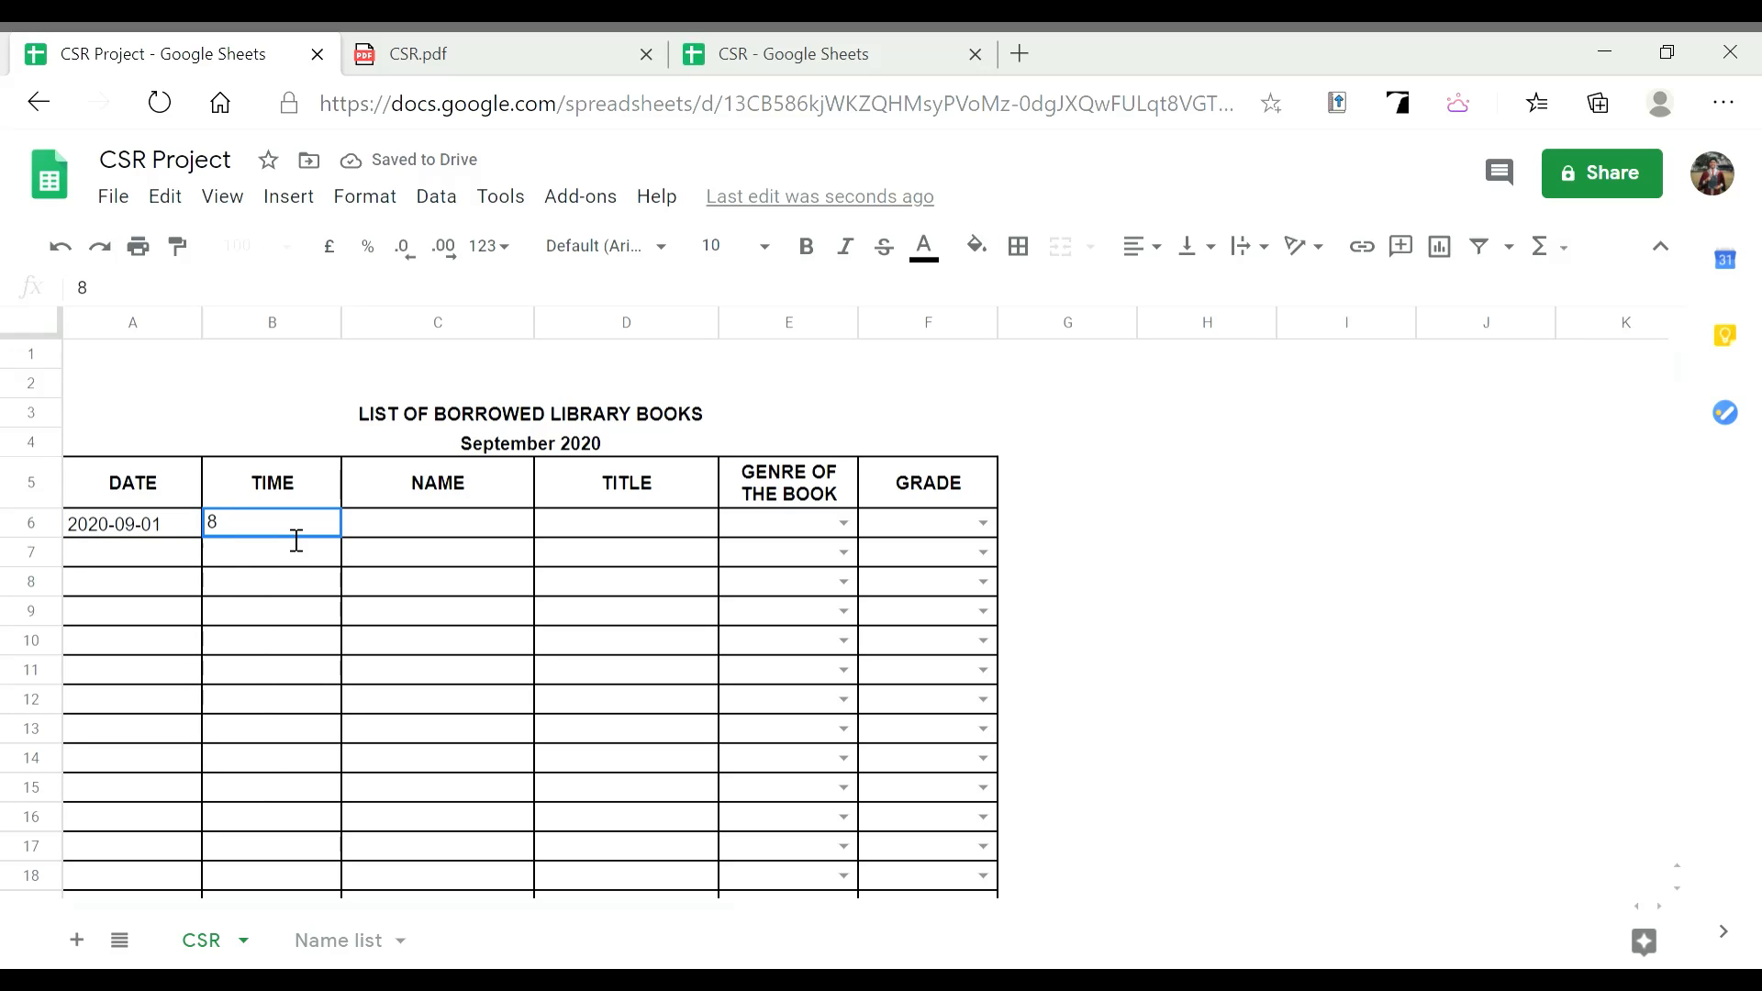
text(.30 A.M.)
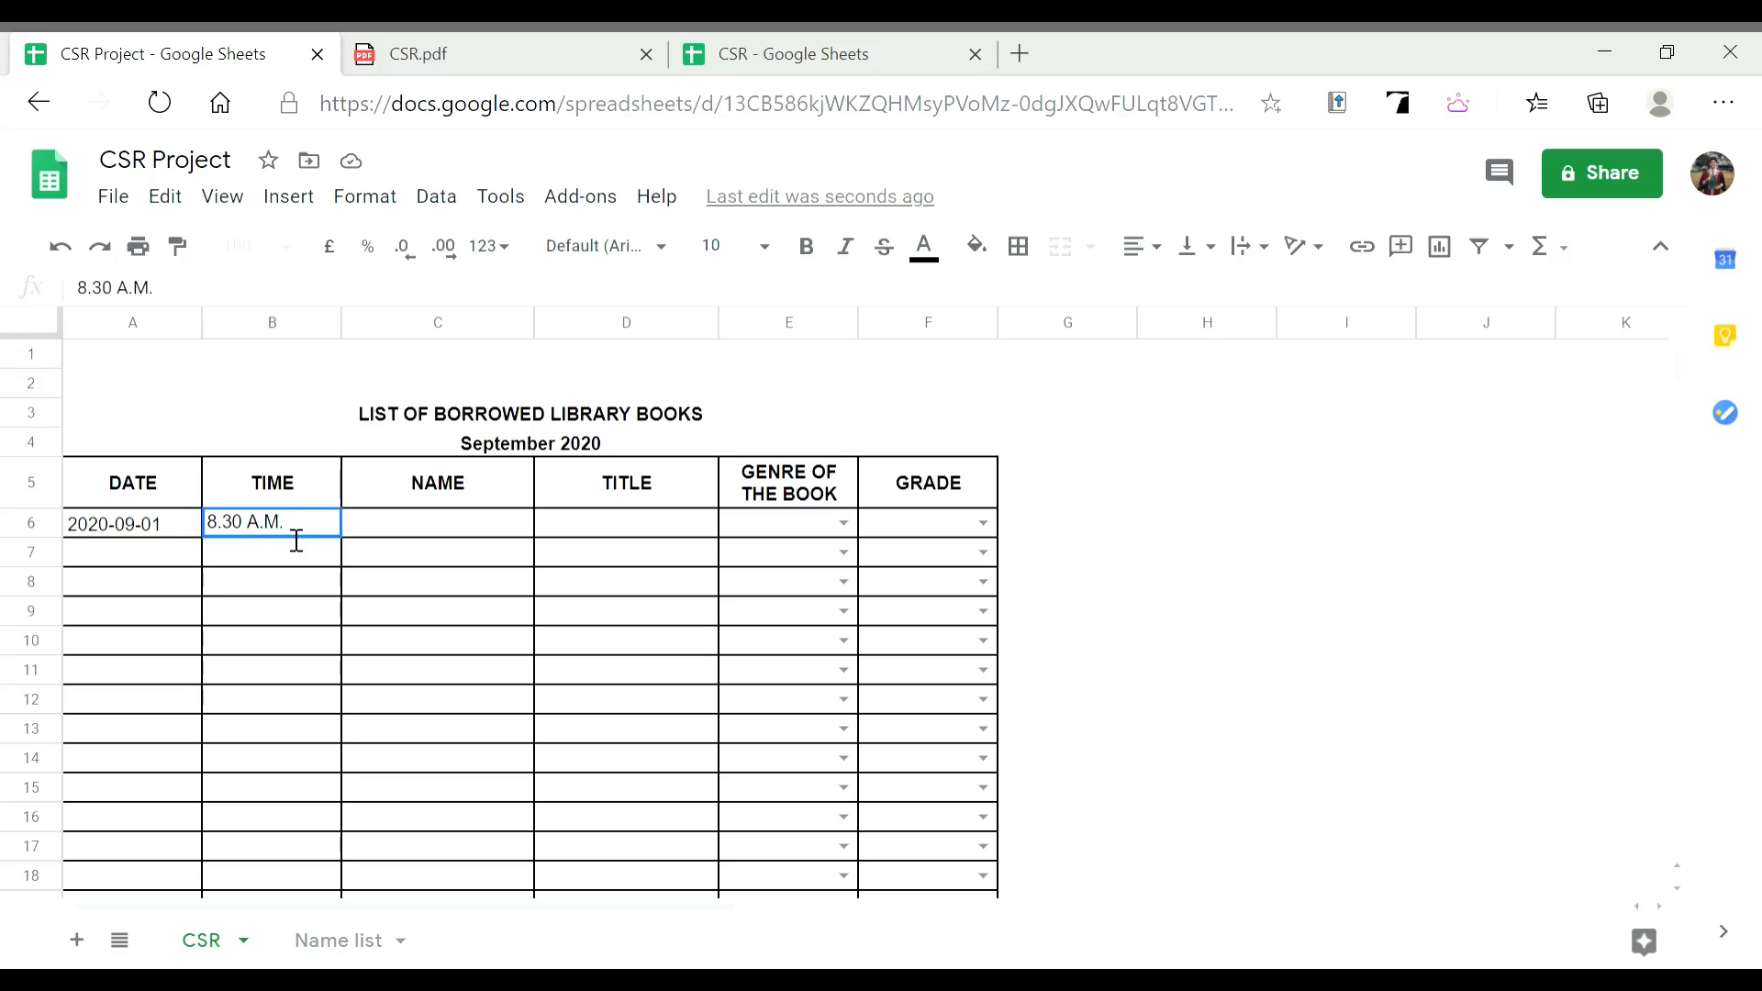
key(Tab)
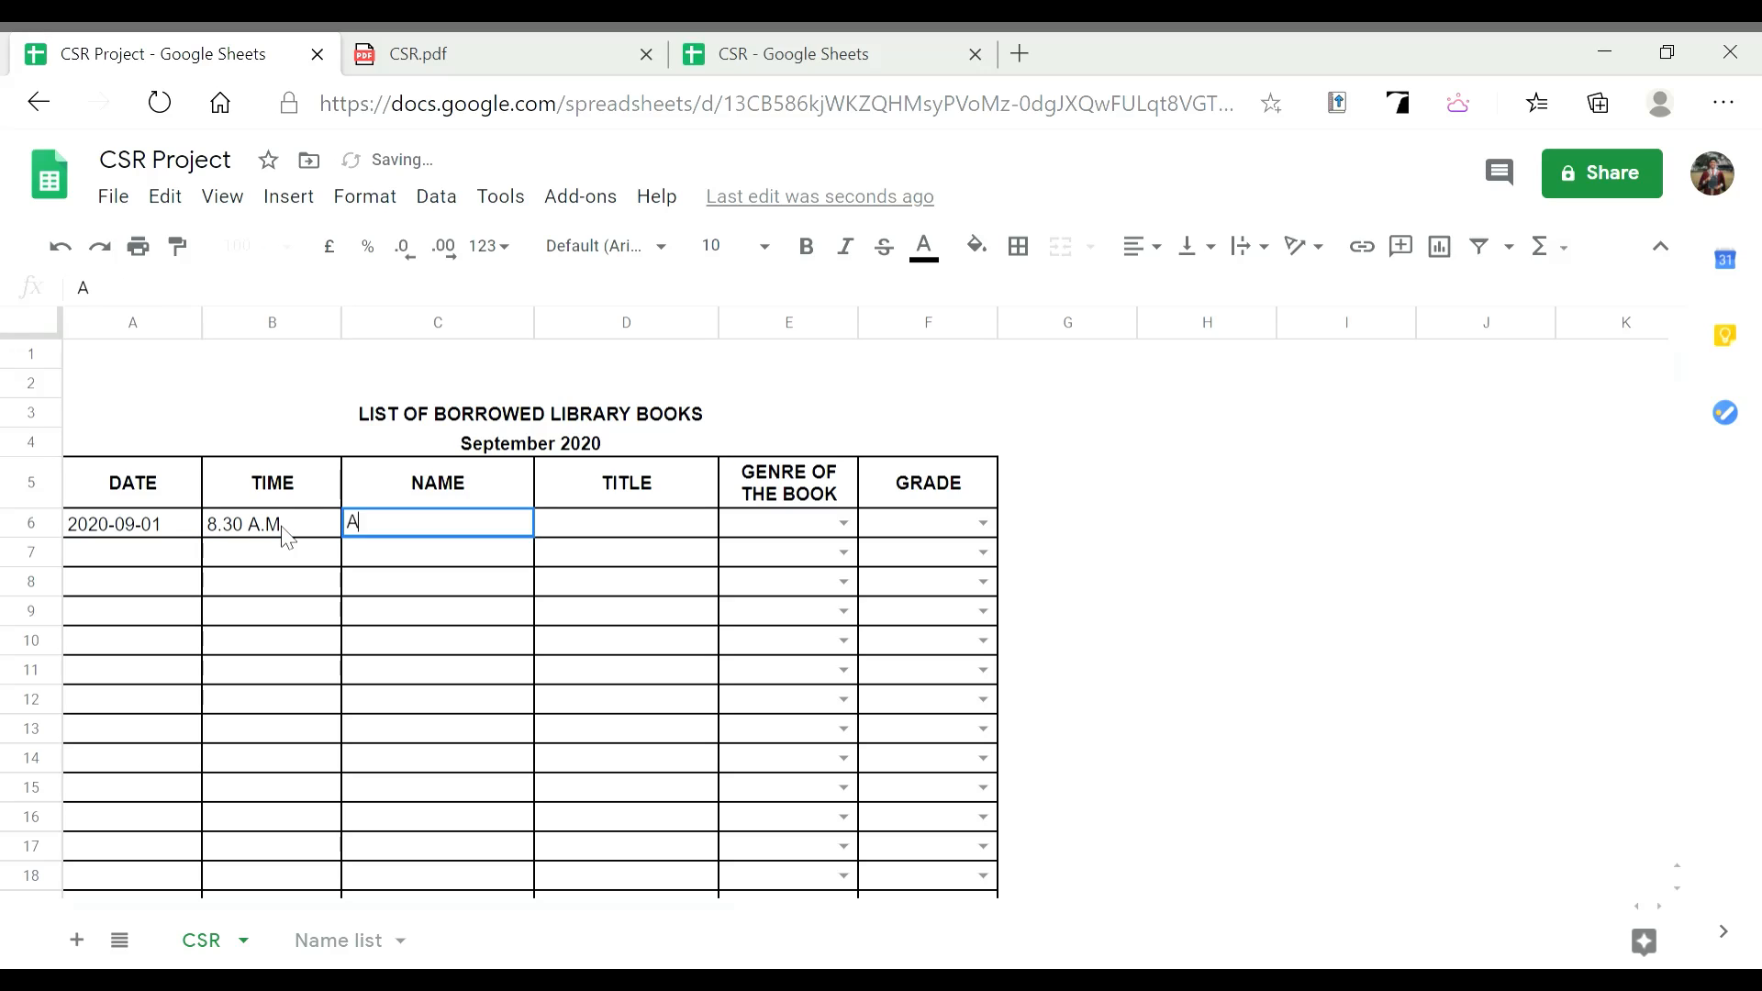
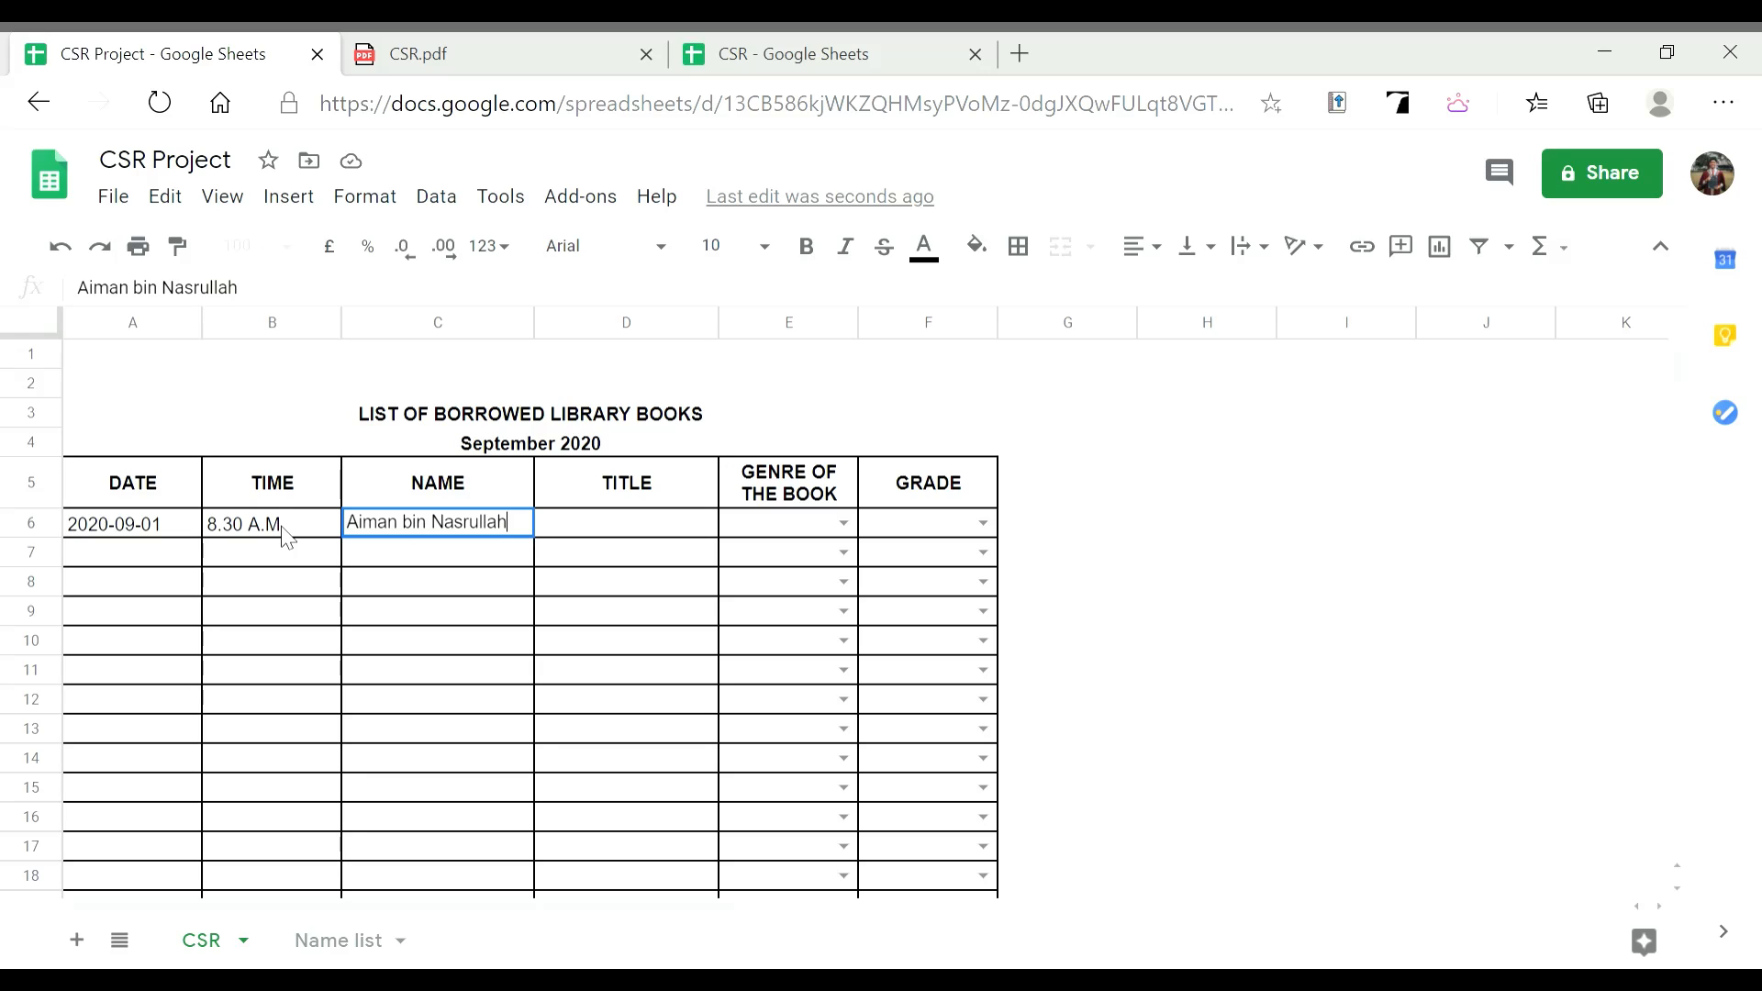
Type the borrower's name in C6 and the title Angels and Demons in D6
key(Tab)
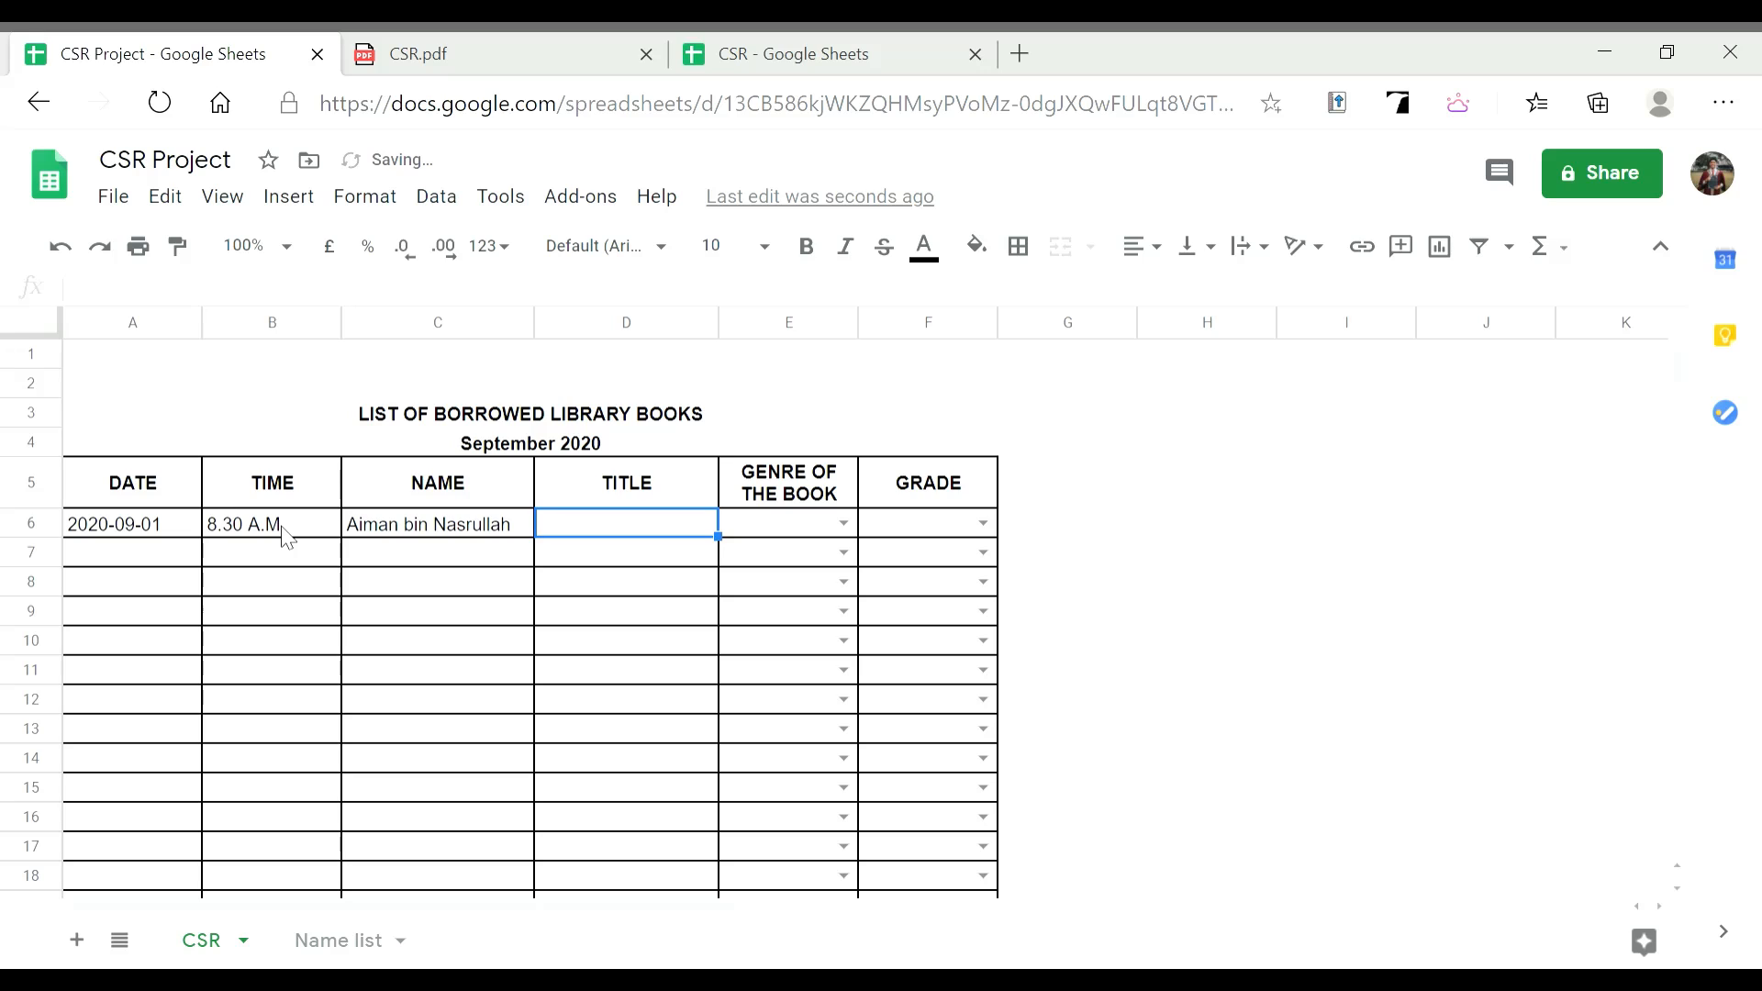
text(Angels and Demons)
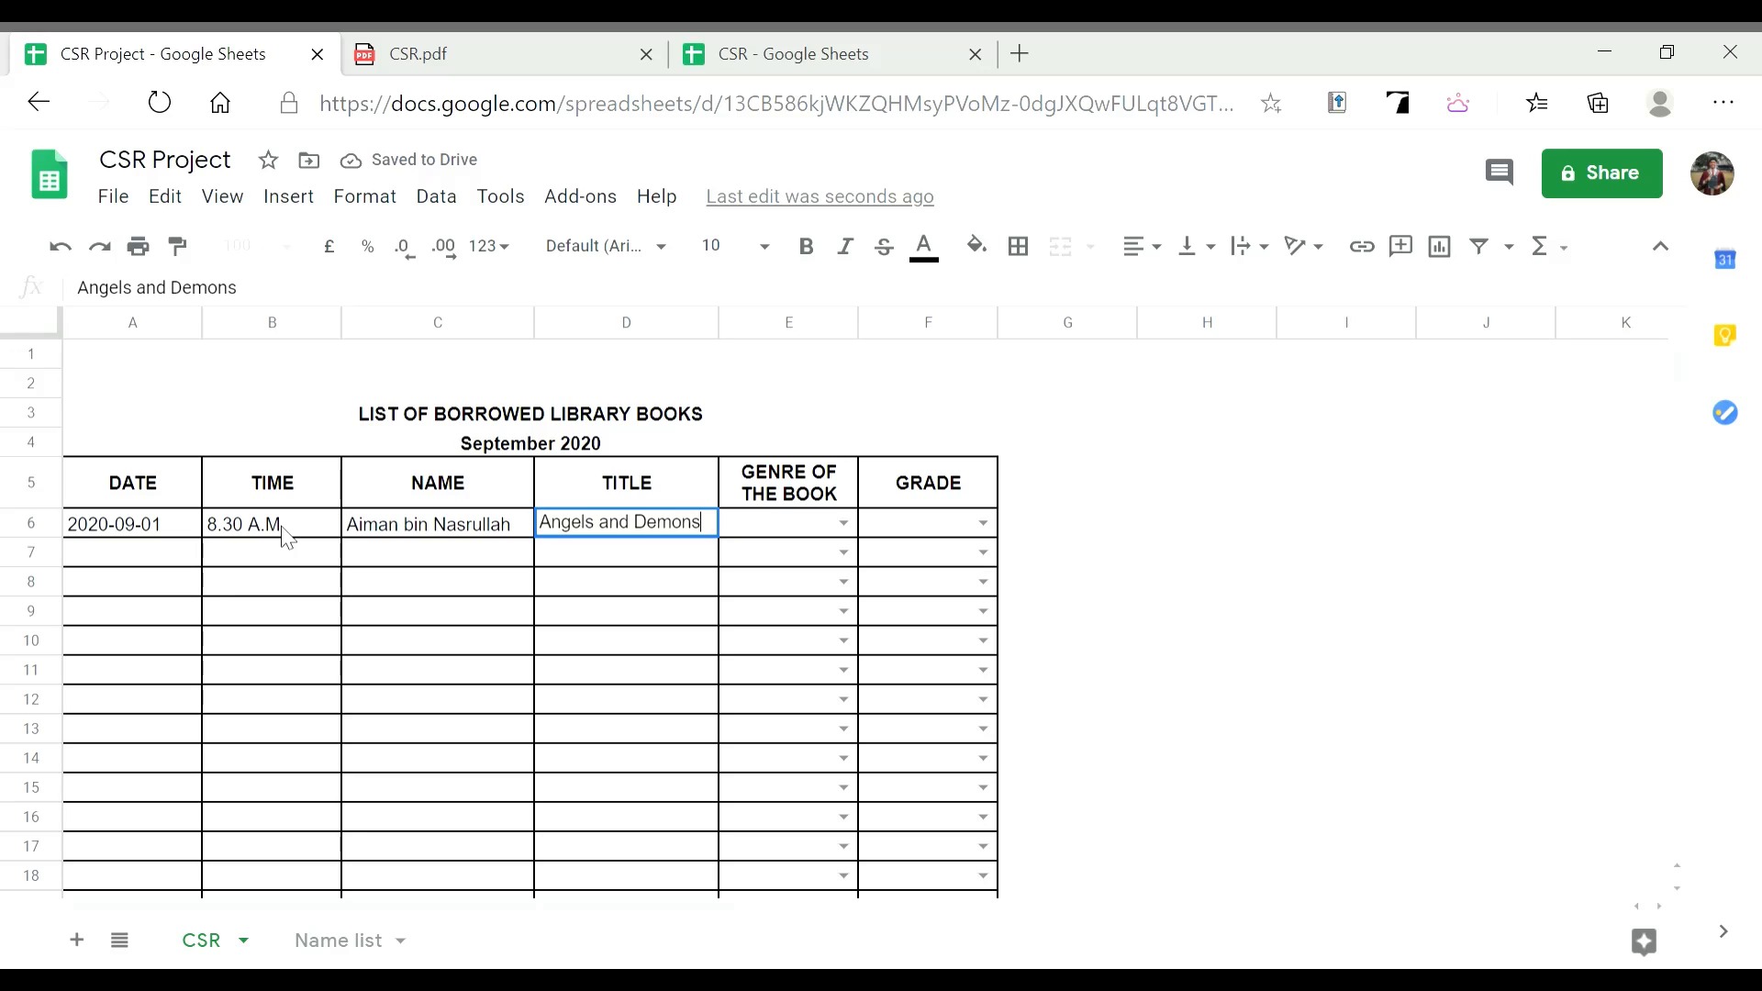
Choose genre Thriller and grade Five from the row 6 dropdowns
click(844, 525)
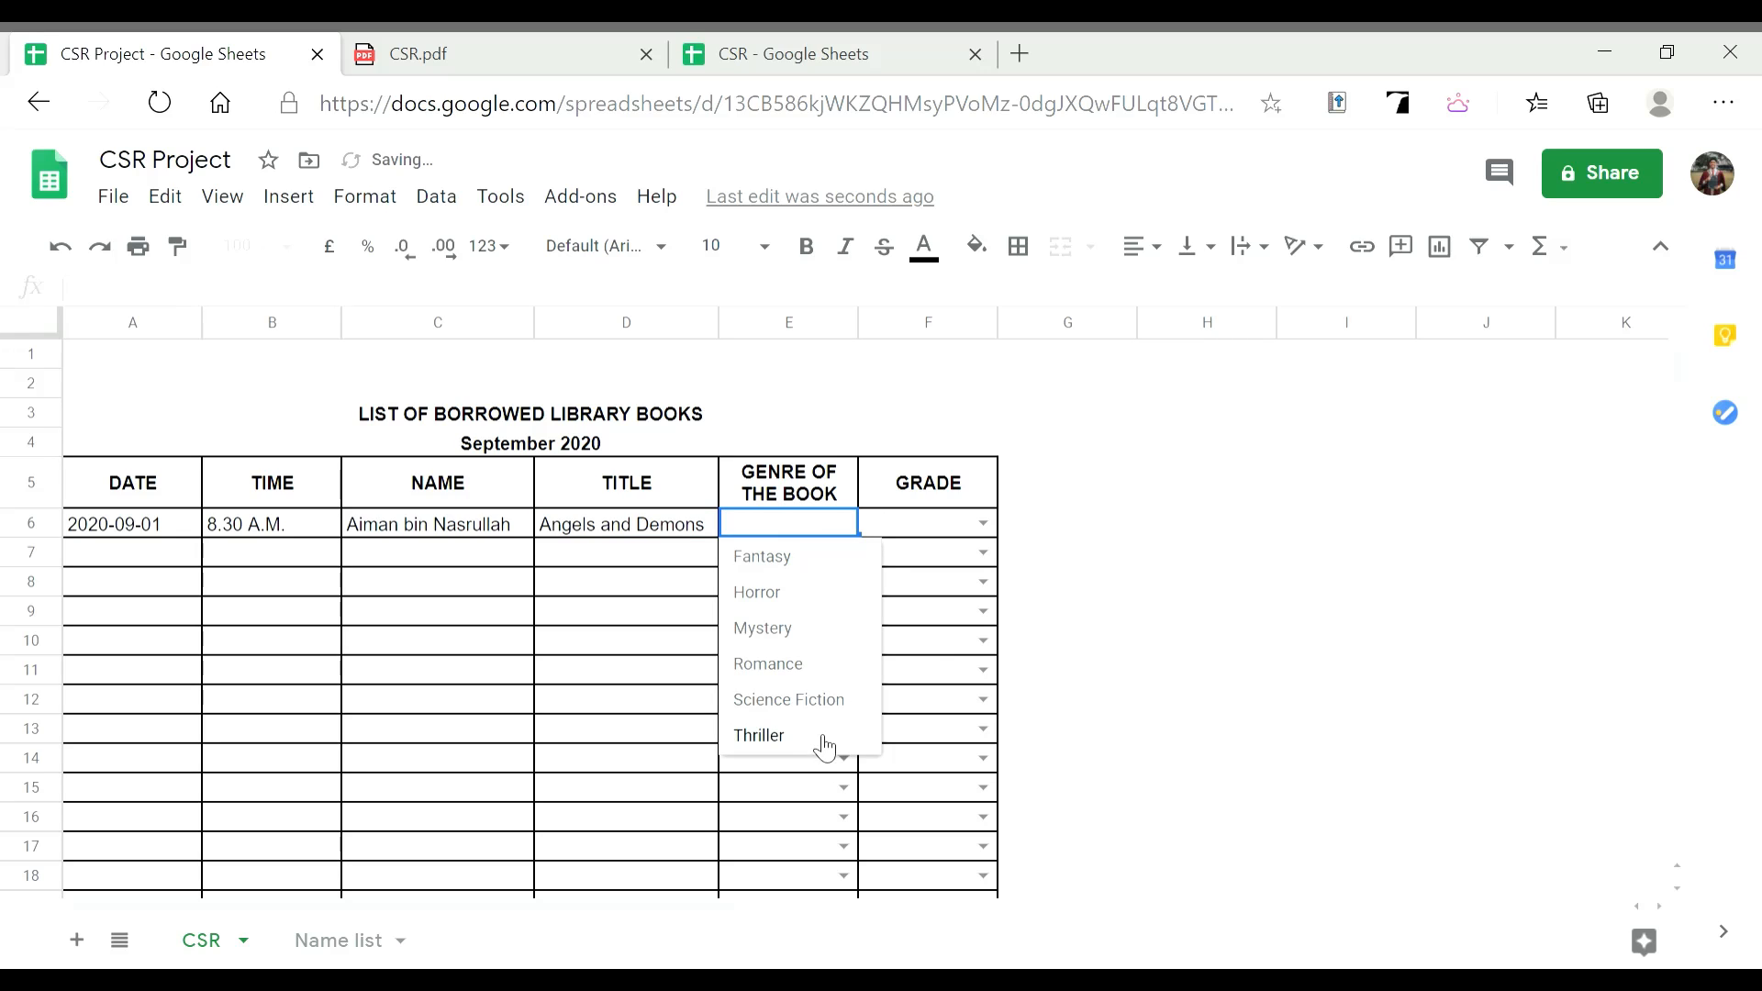
click(823, 738)
click(983, 523)
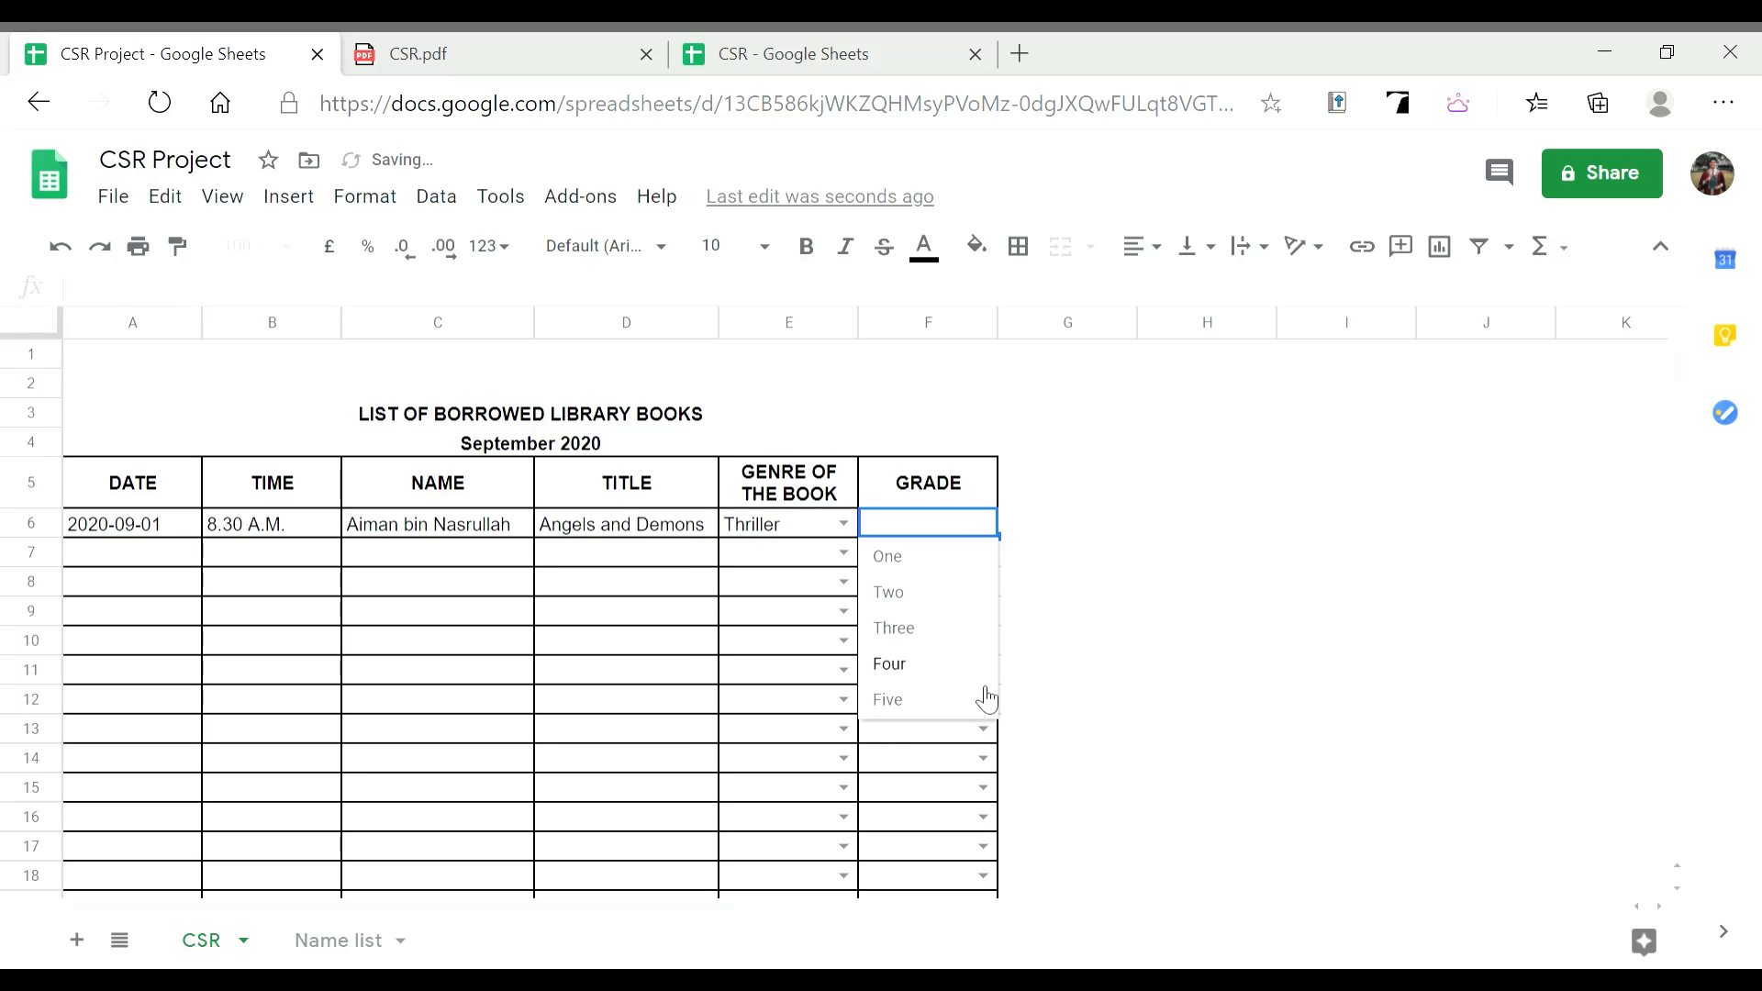
click(975, 702)
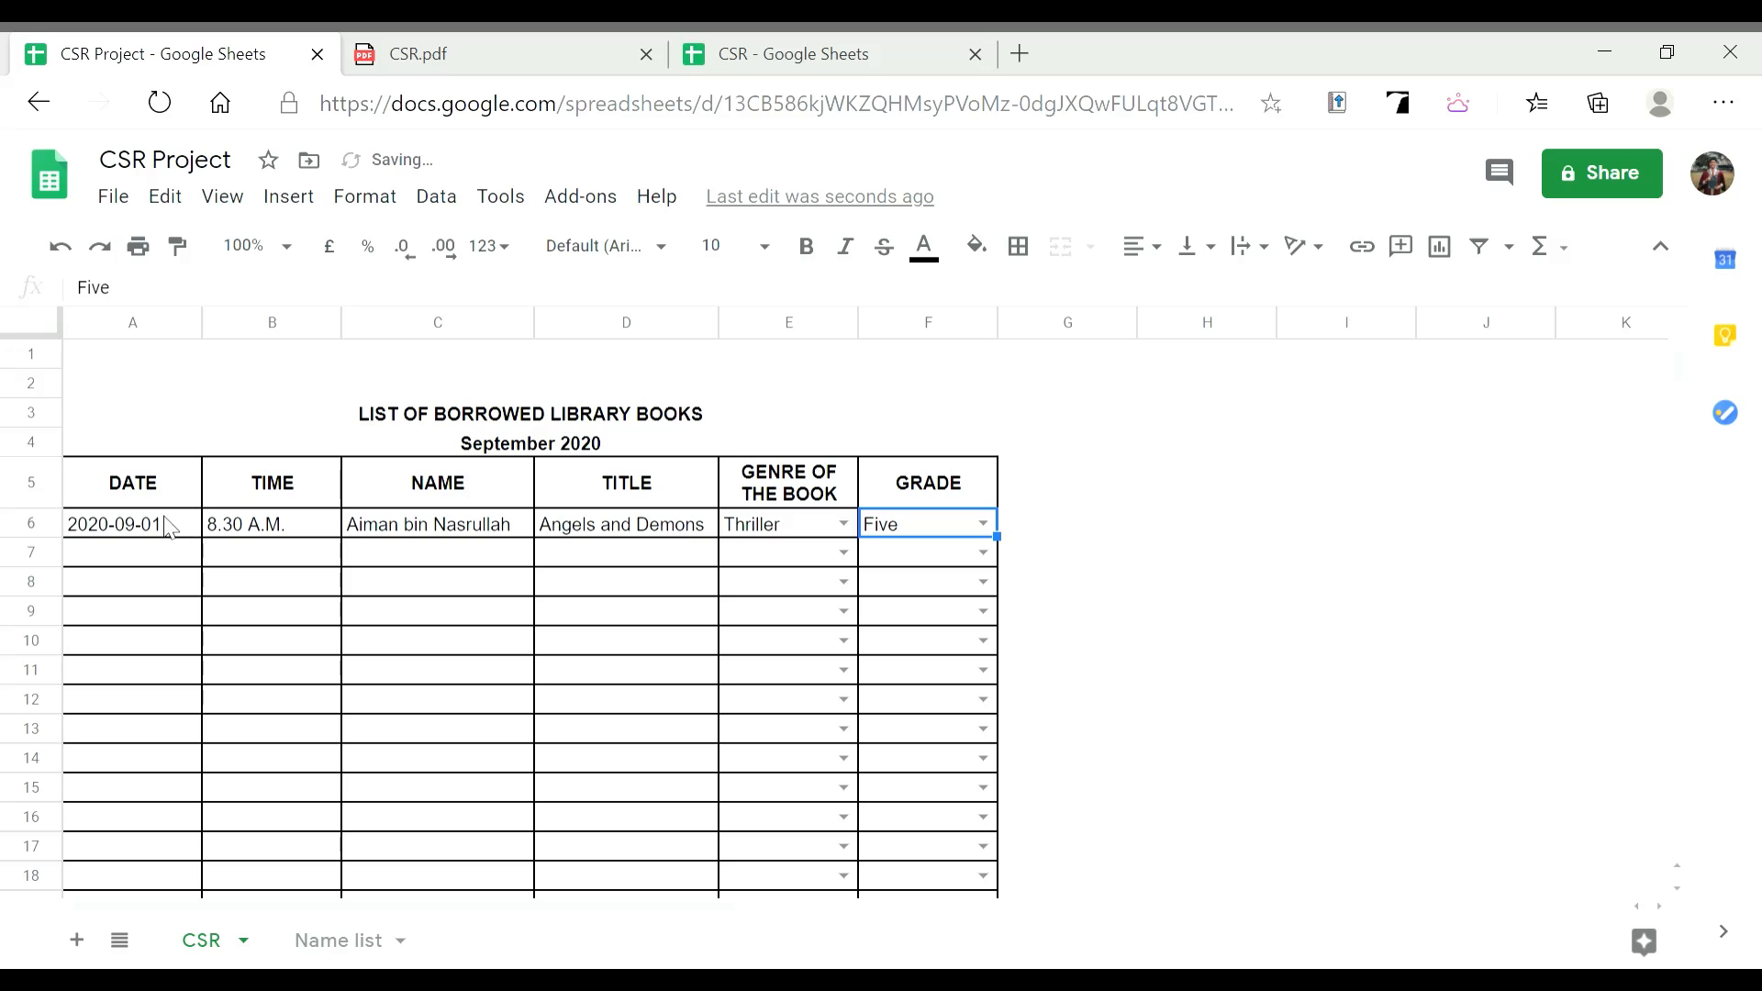
Centre-align the date and time cells in row 6
click(167, 524)
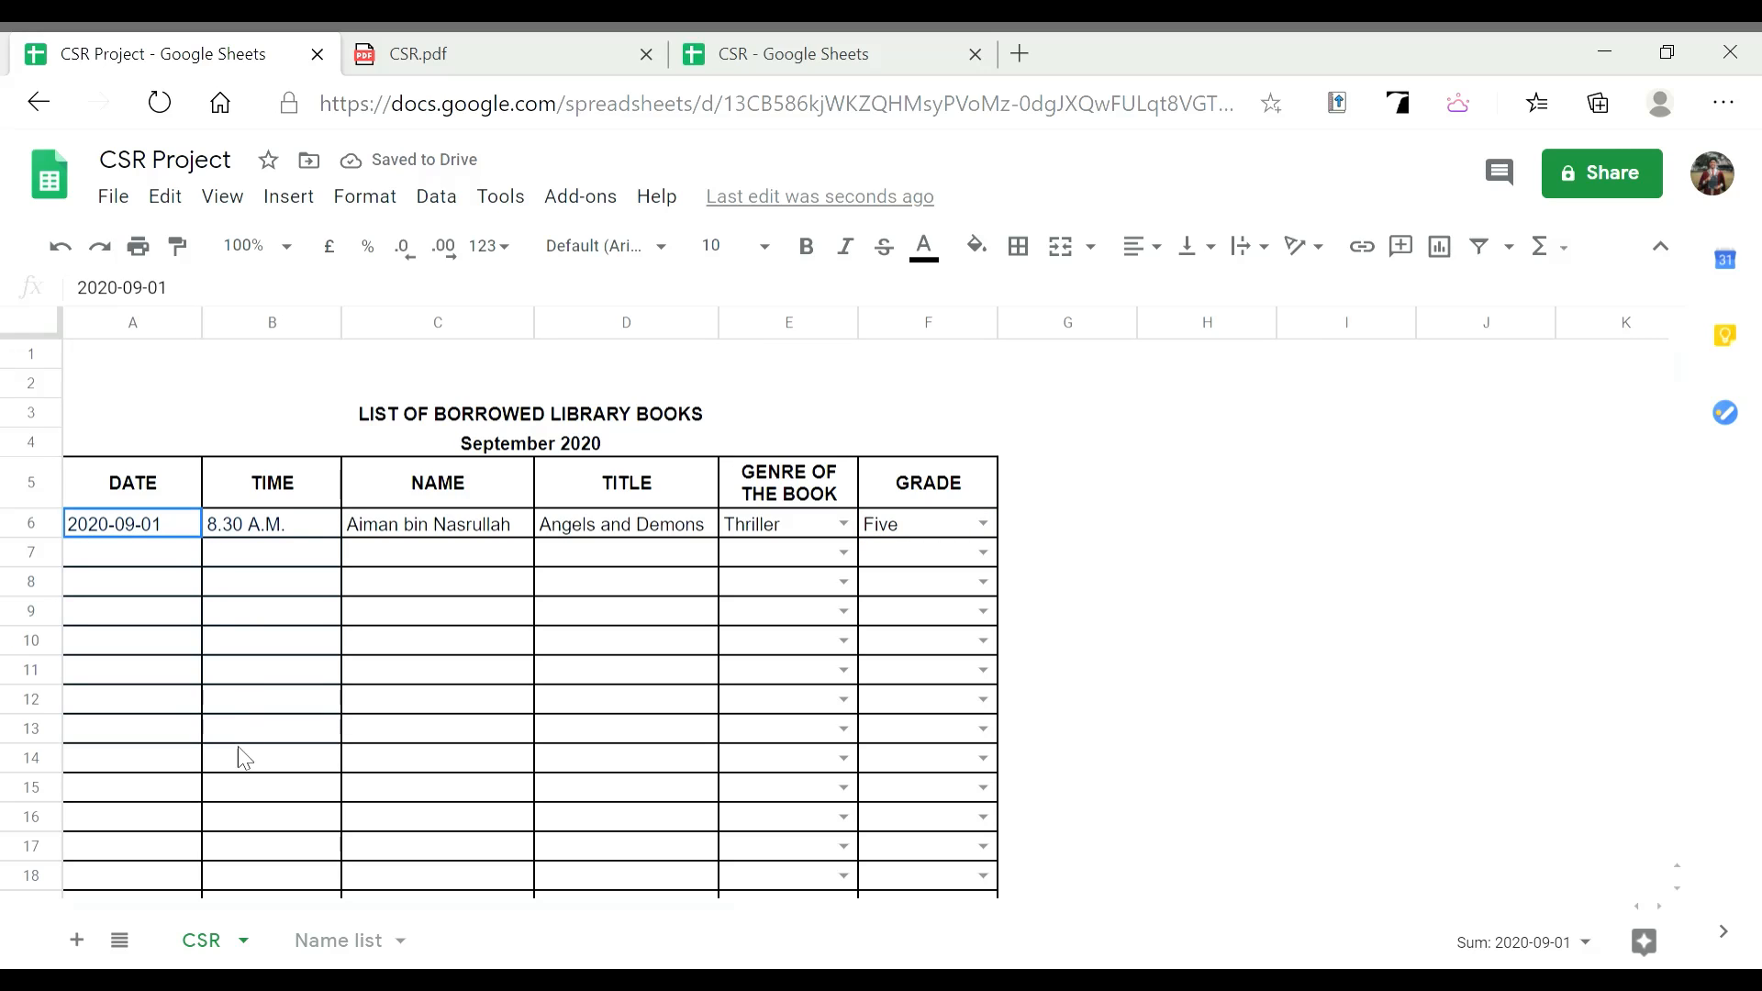
scroll(245, 911, down, 4)
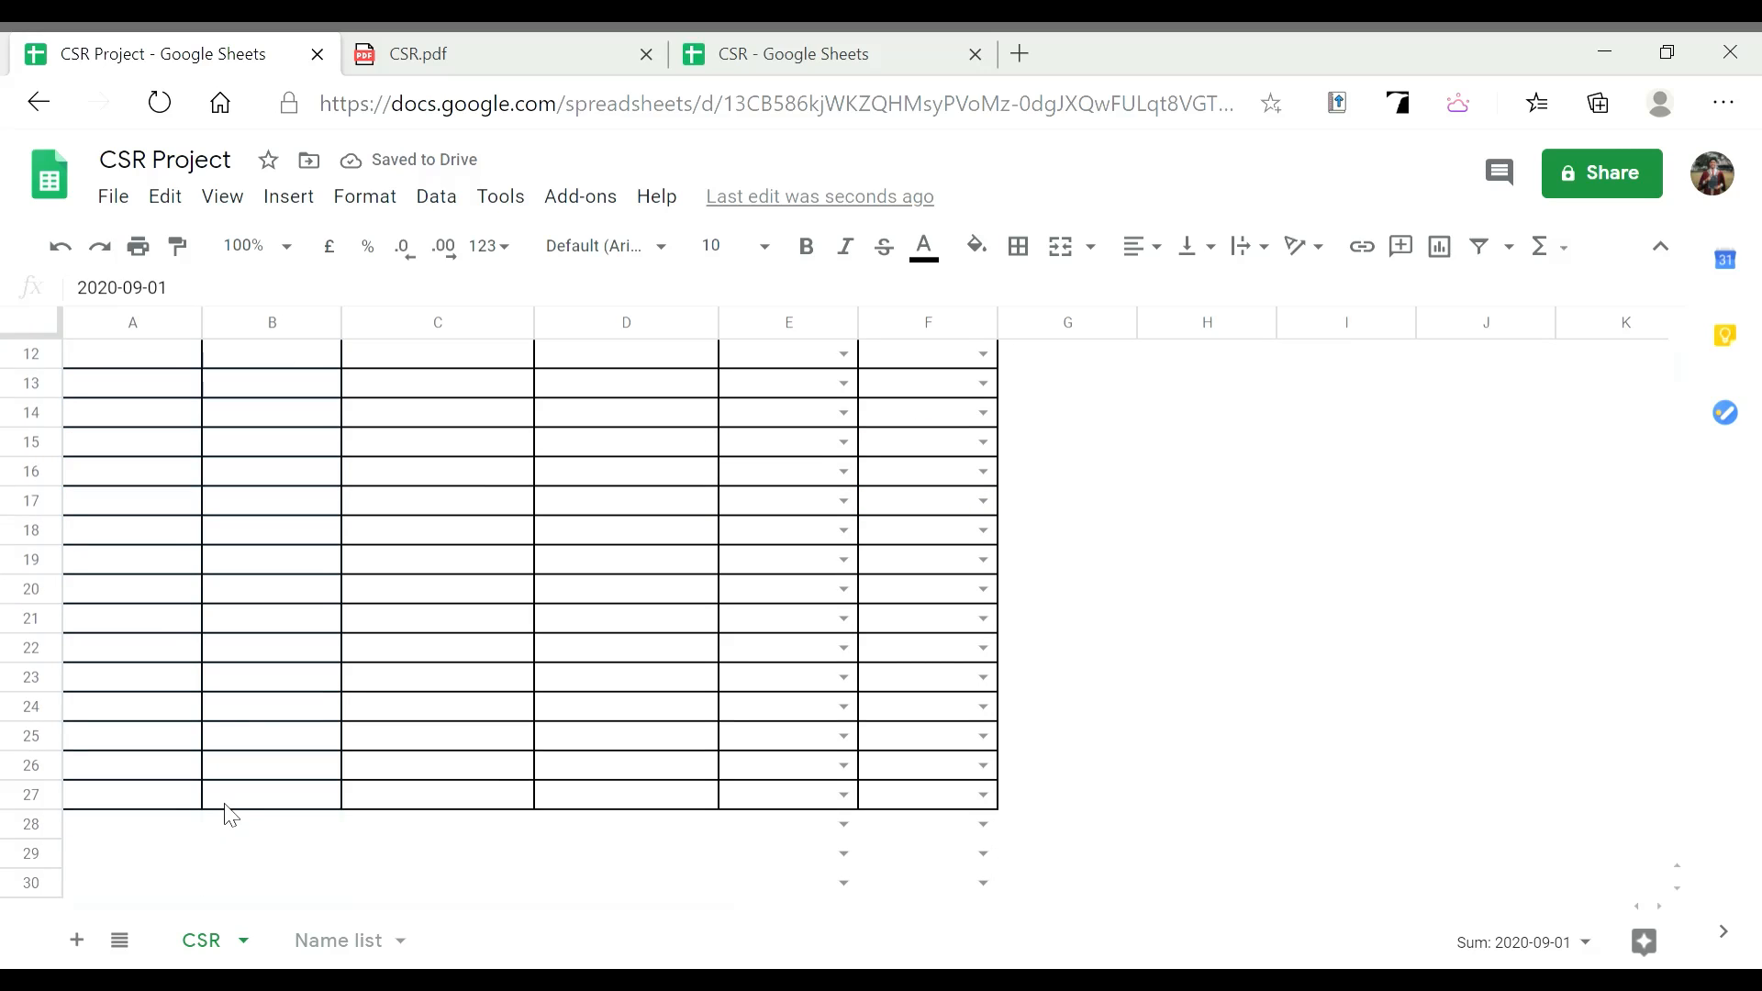
scroll(243, 811, up, 4)
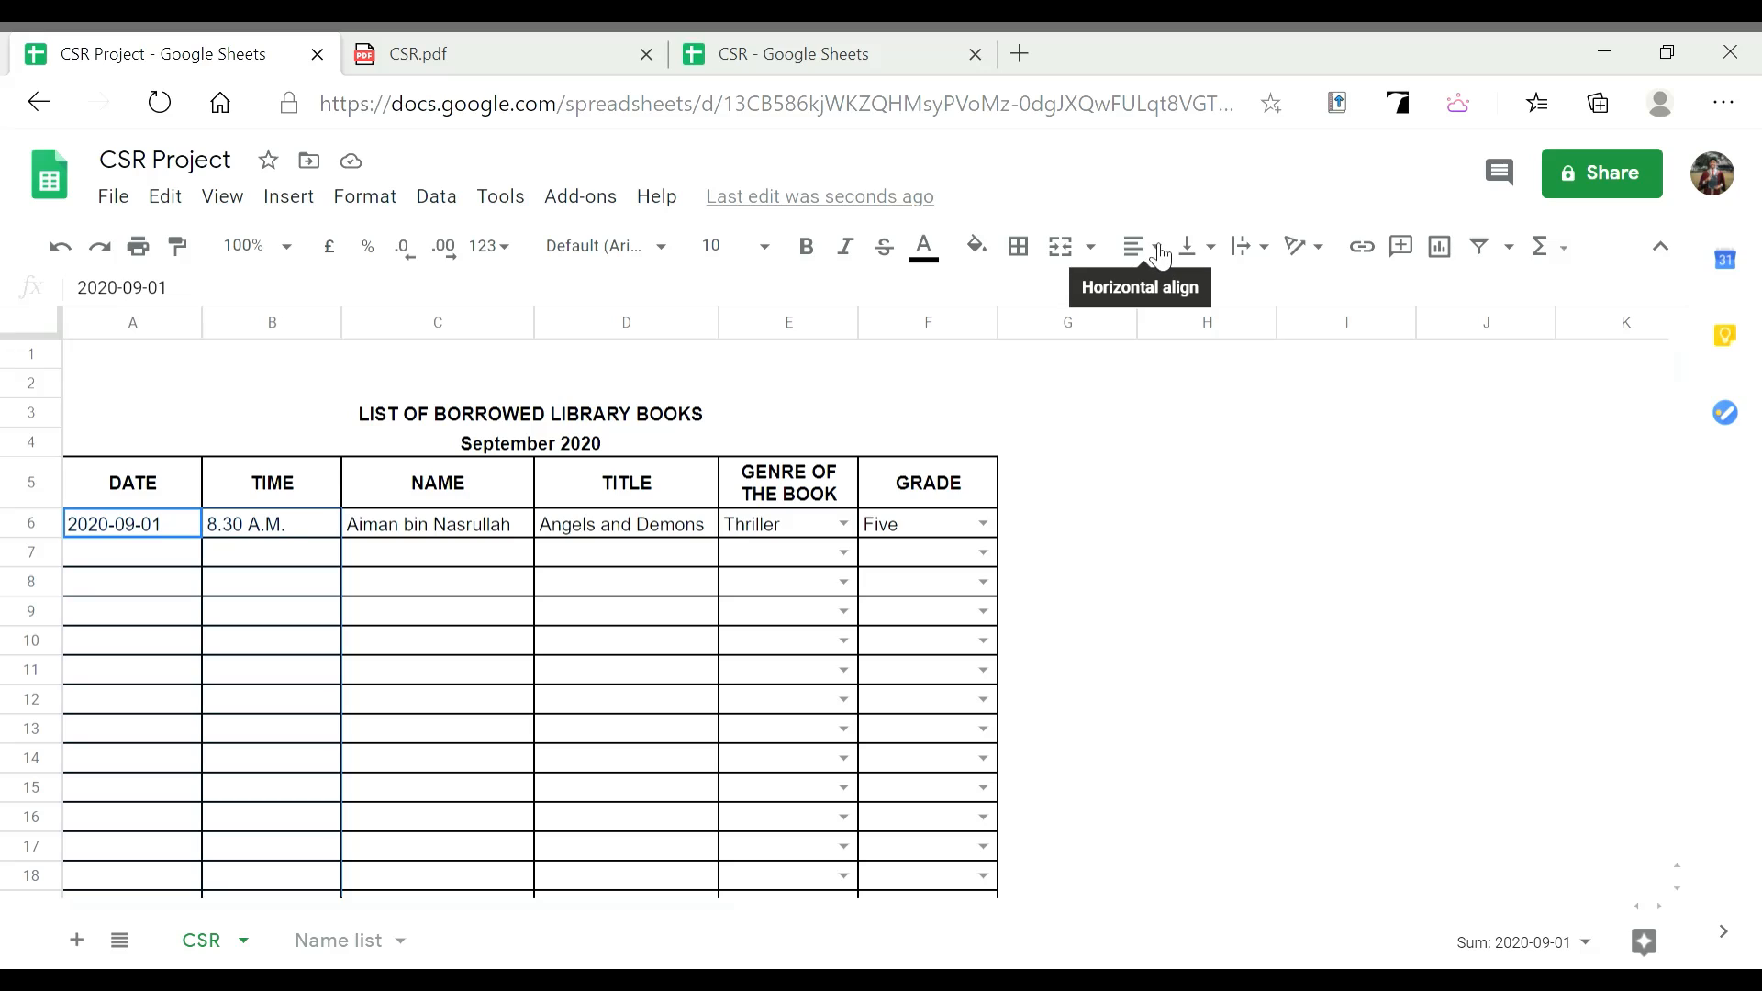
click(1156, 261)
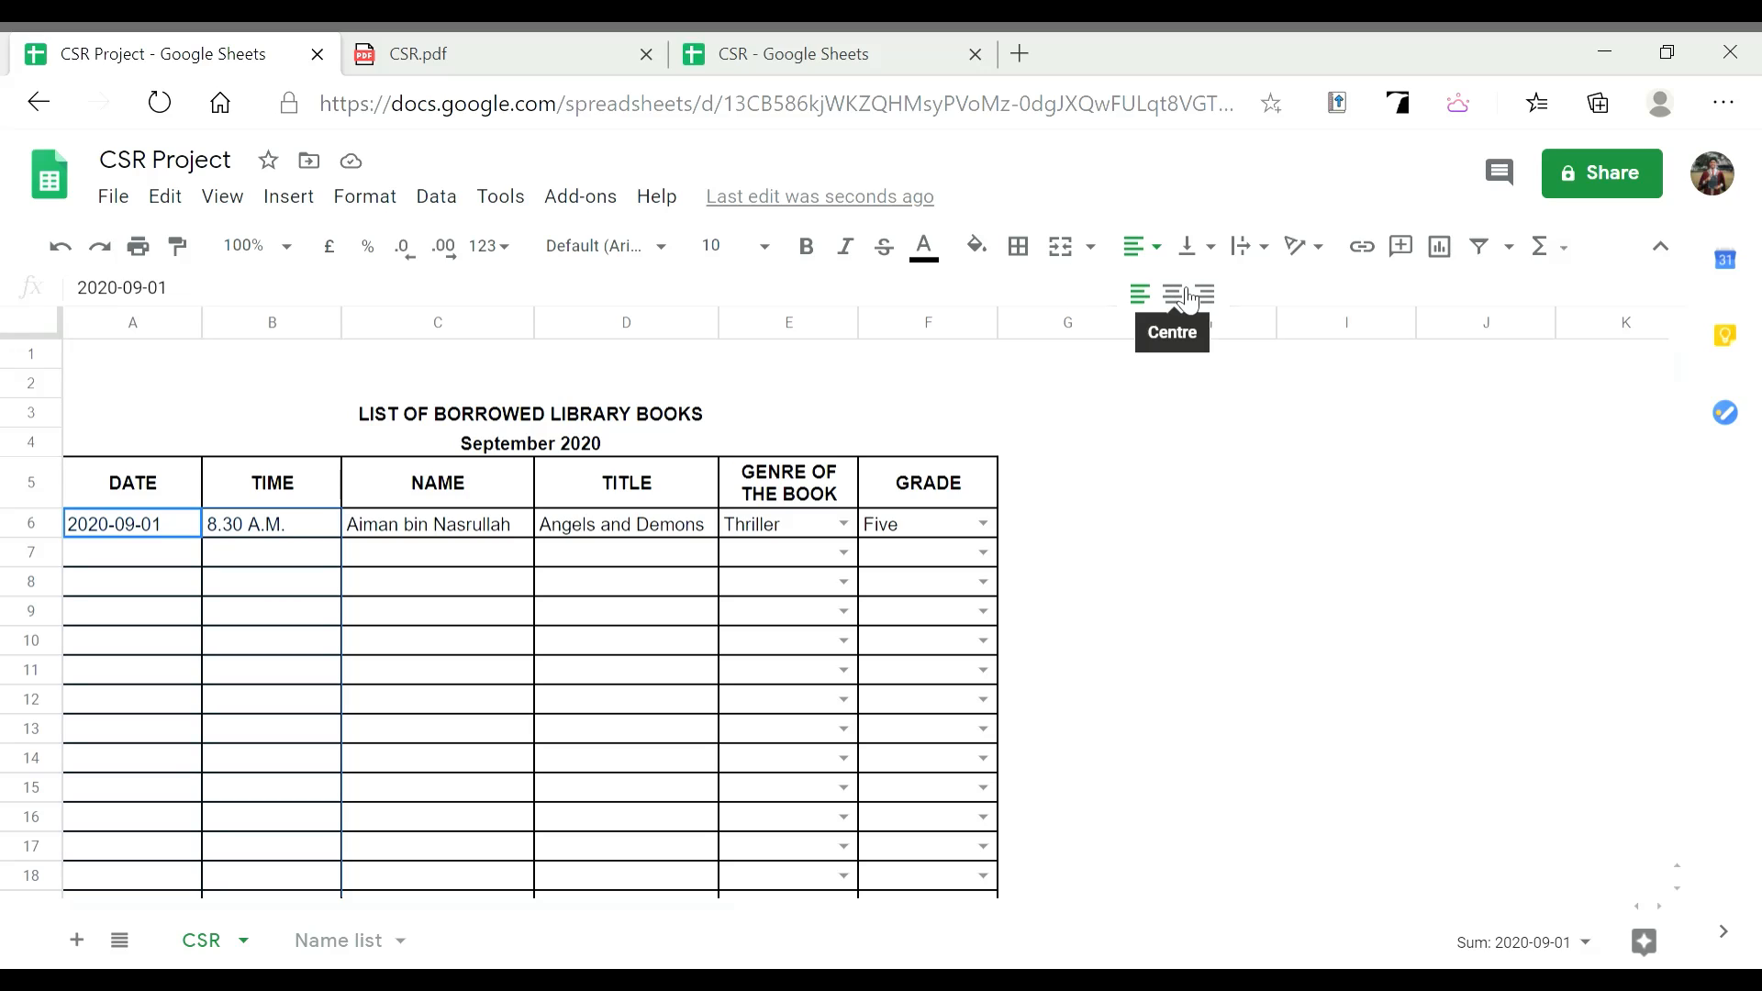
click(1173, 294)
click(432, 633)
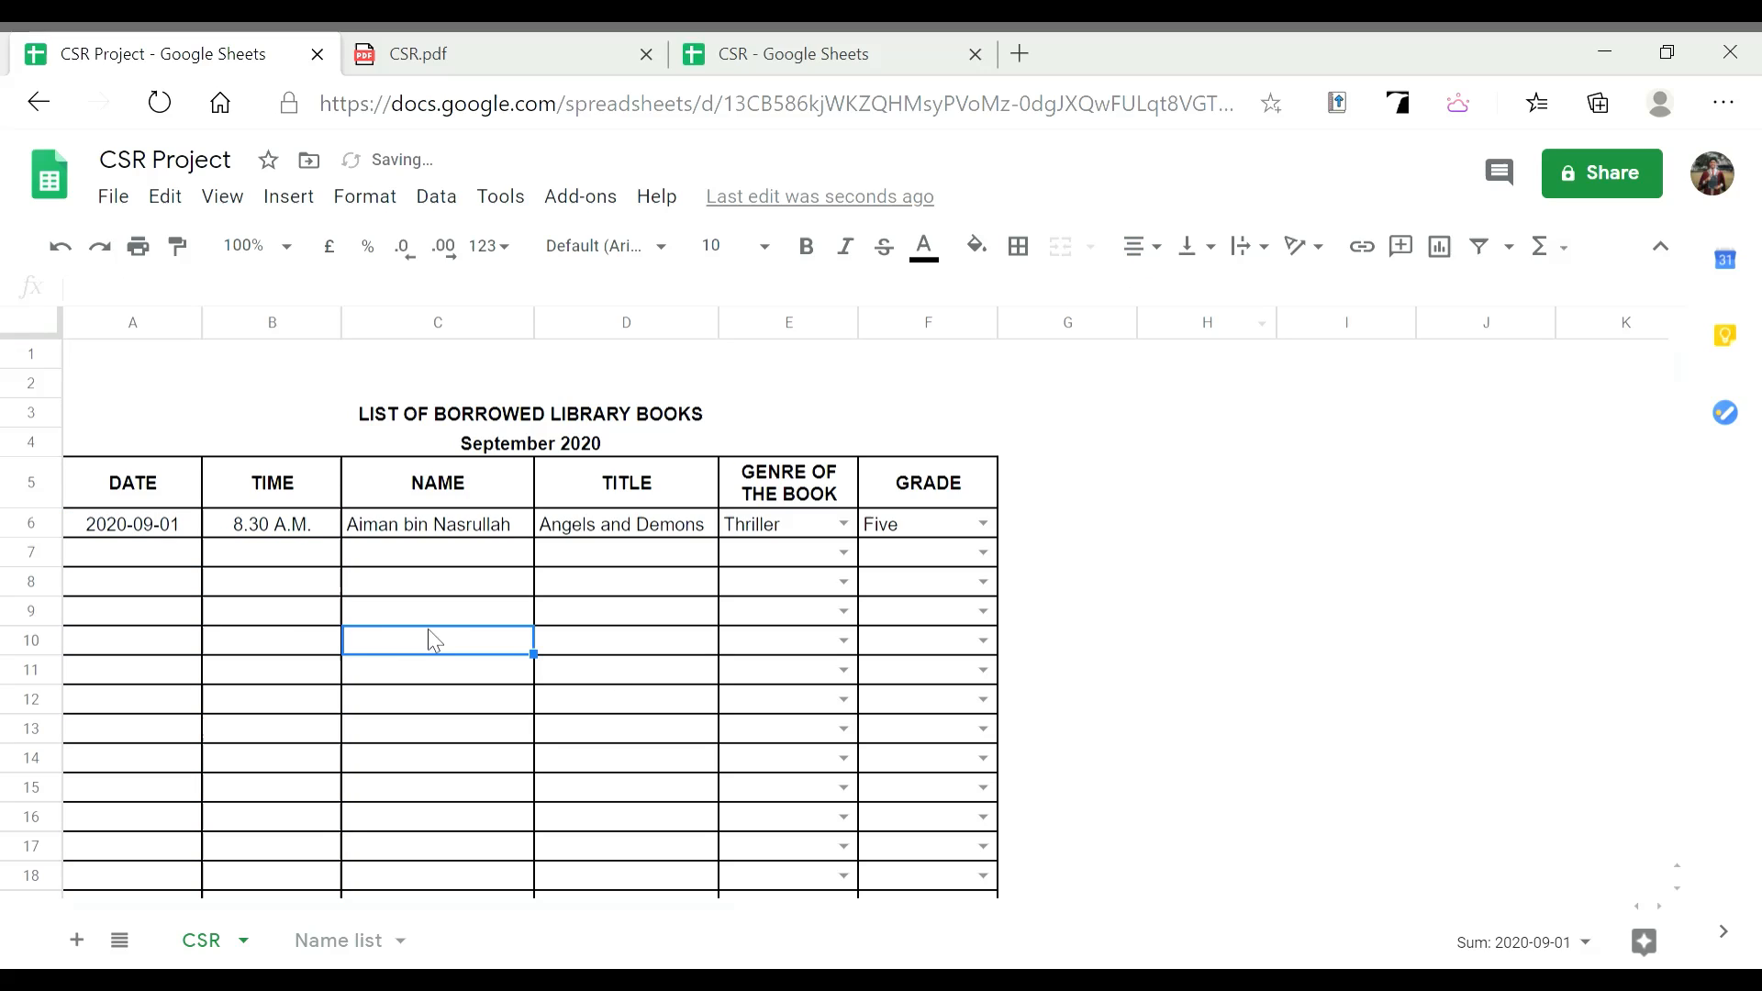
click(172, 560)
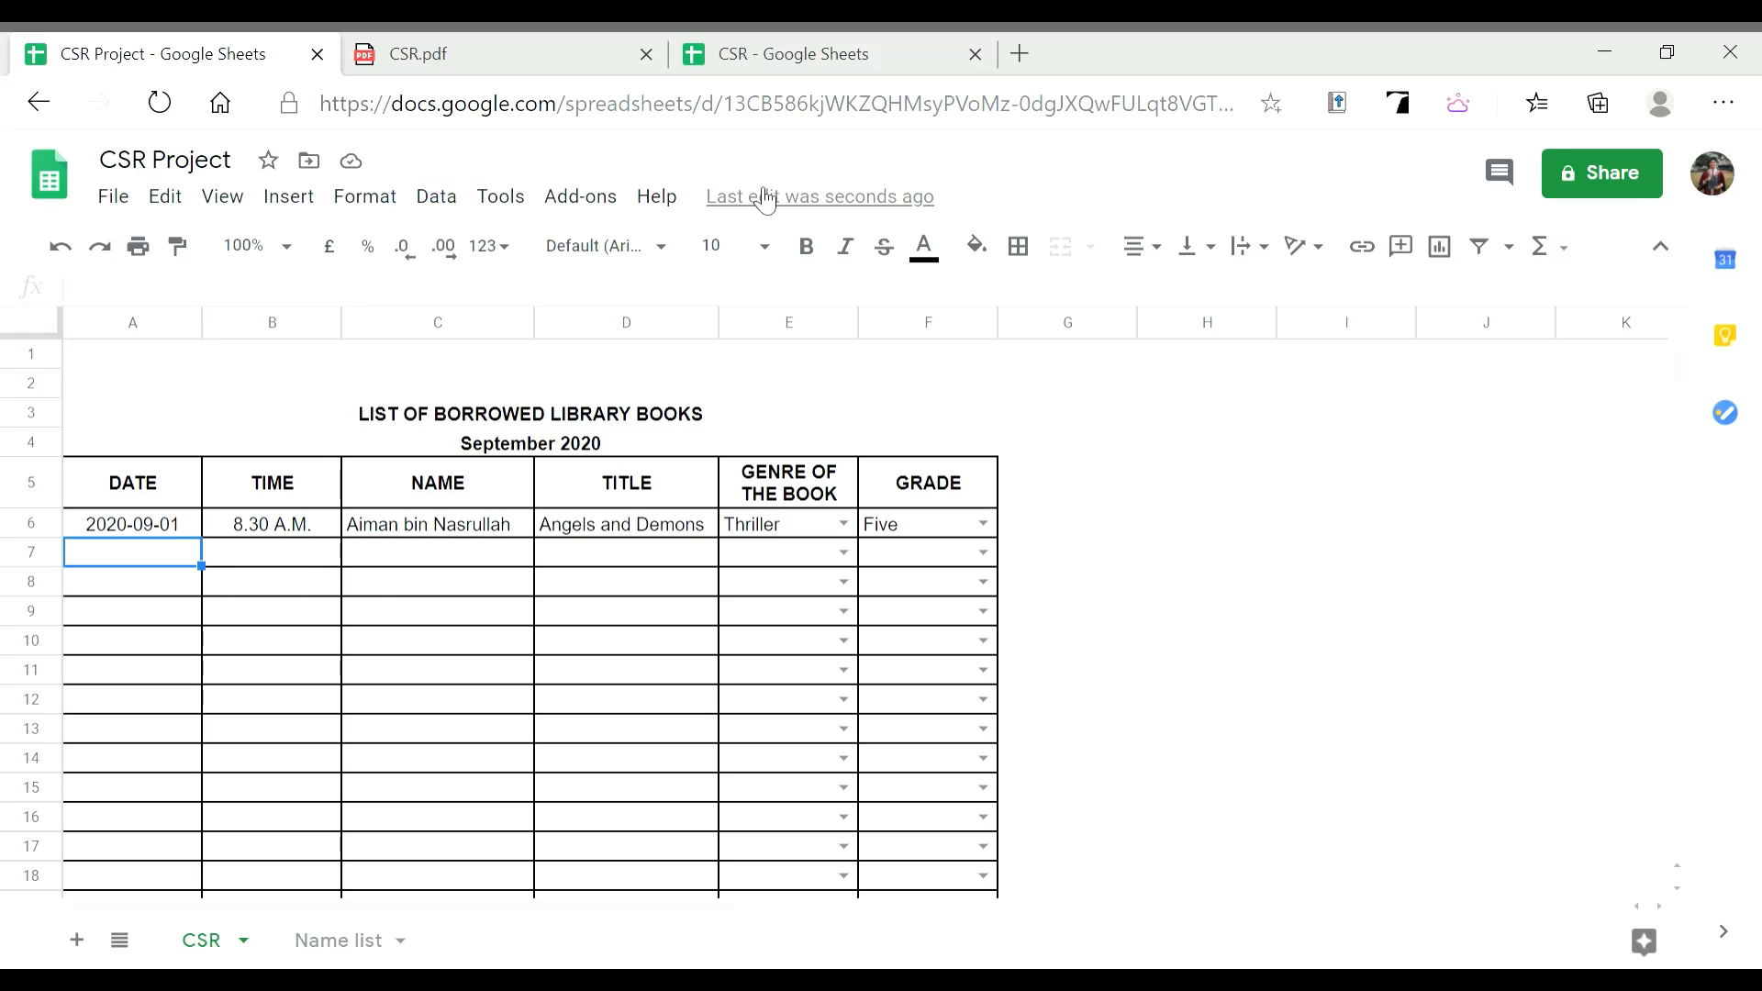
Review the completed 22-loan CSR table and select the grades F6:F27
click(798, 54)
scroll(1193, 440, down, 1)
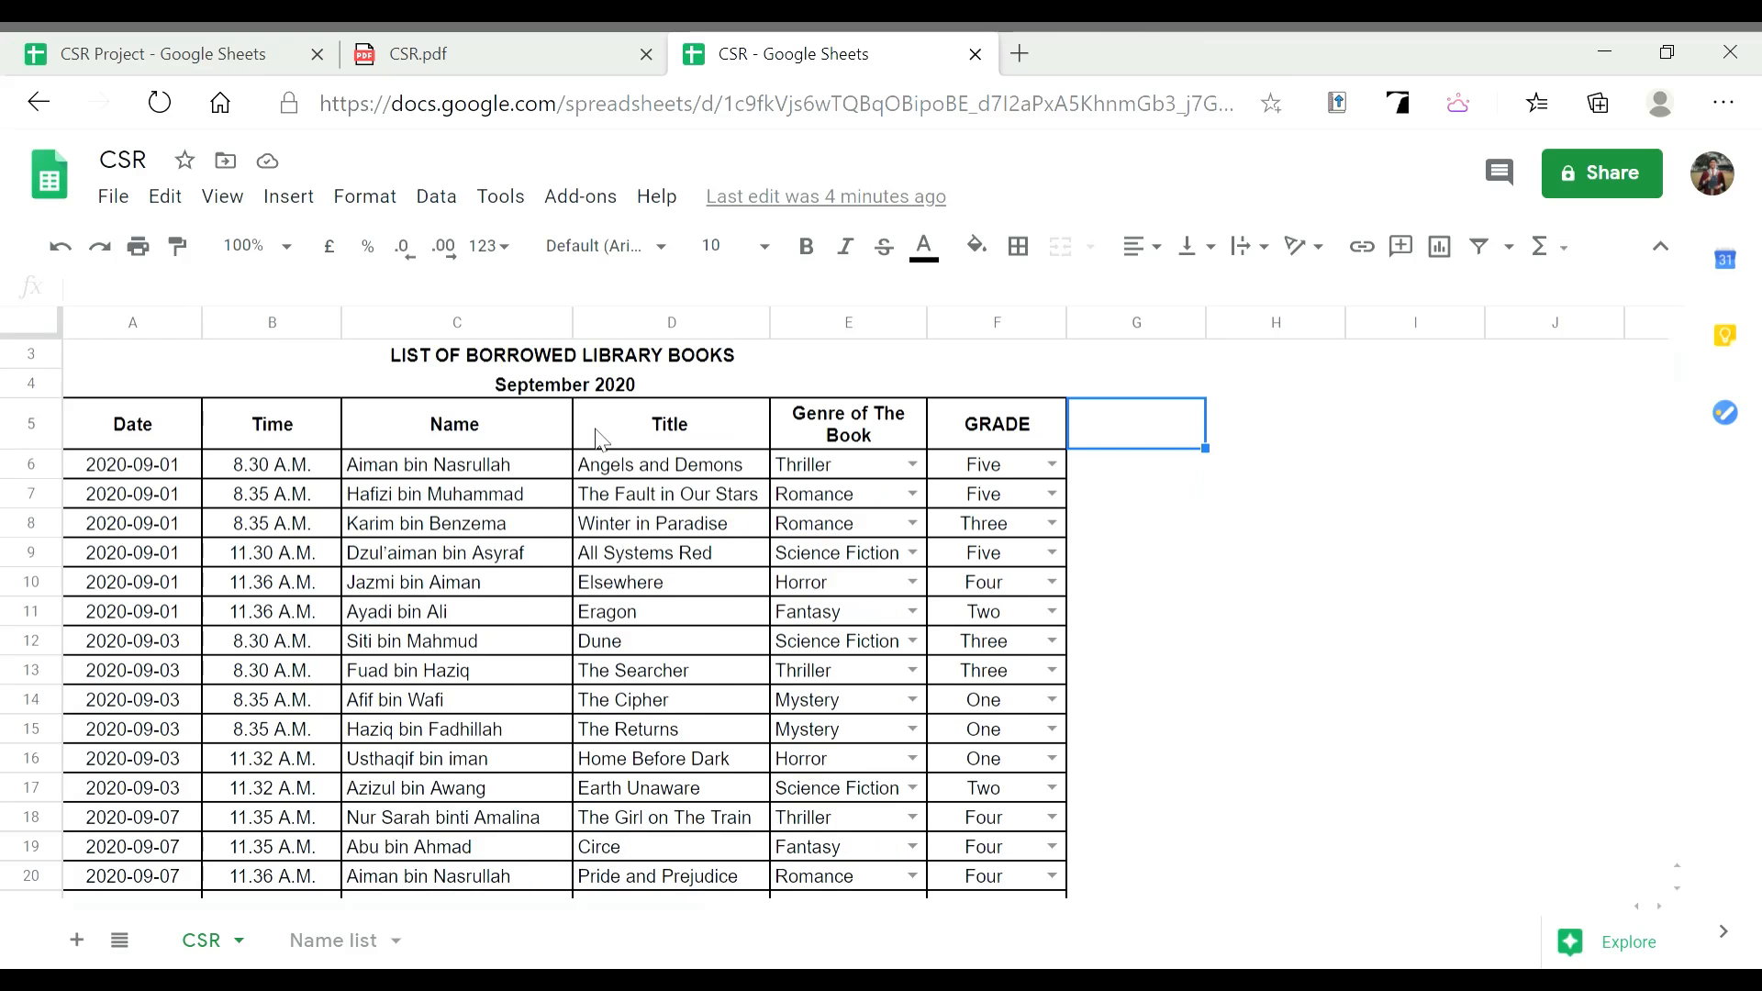
scroll(1009, 542, down, 2)
scroll(941, 560, down, 2)
scroll(872, 579, up, 5)
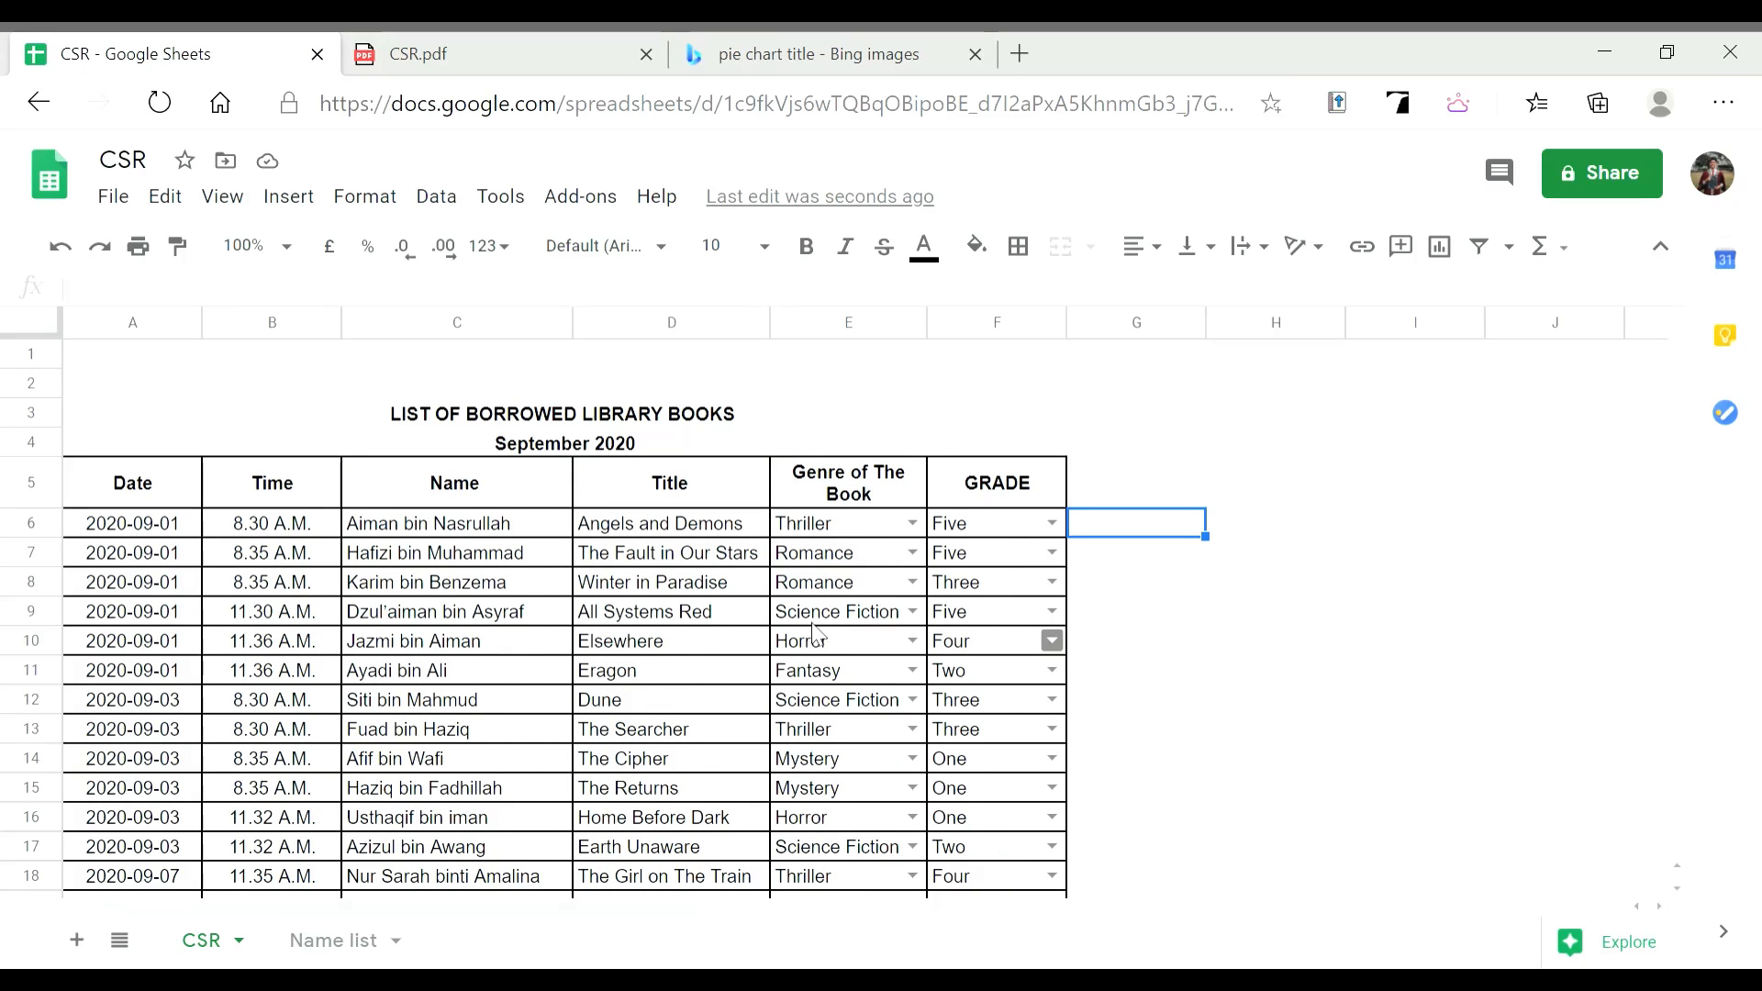
scroll(1114, 587, down, 2)
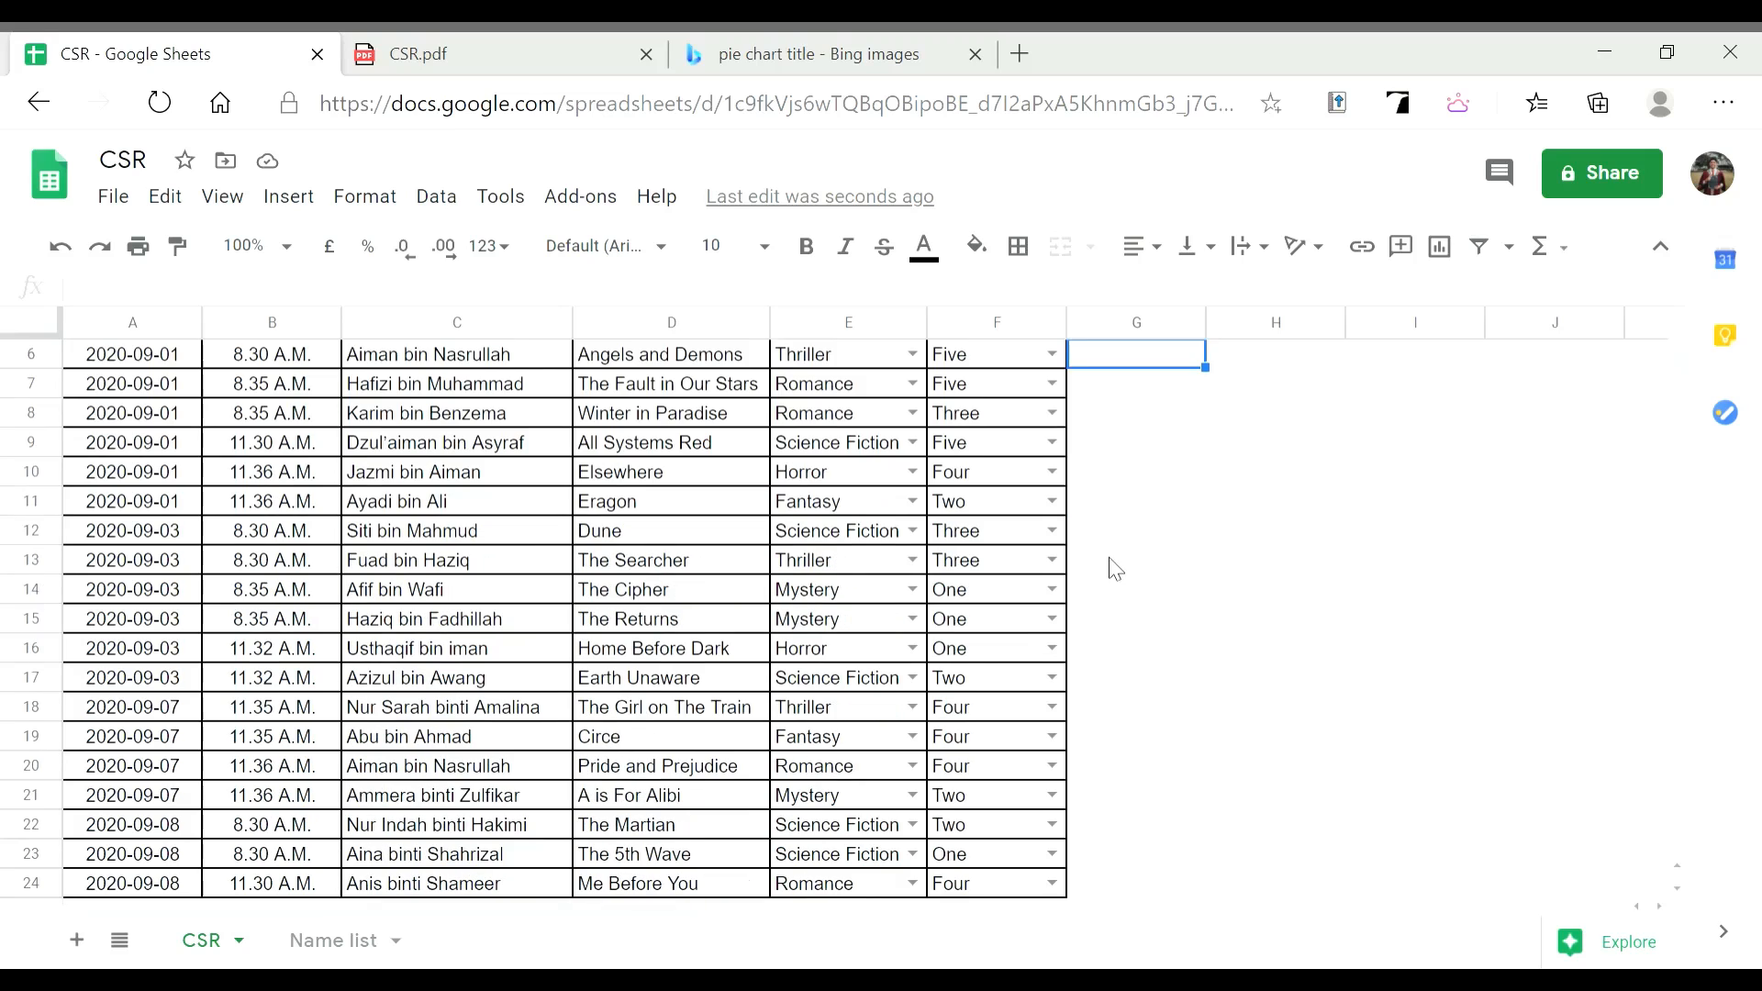
scroll(1065, 496, up, 1)
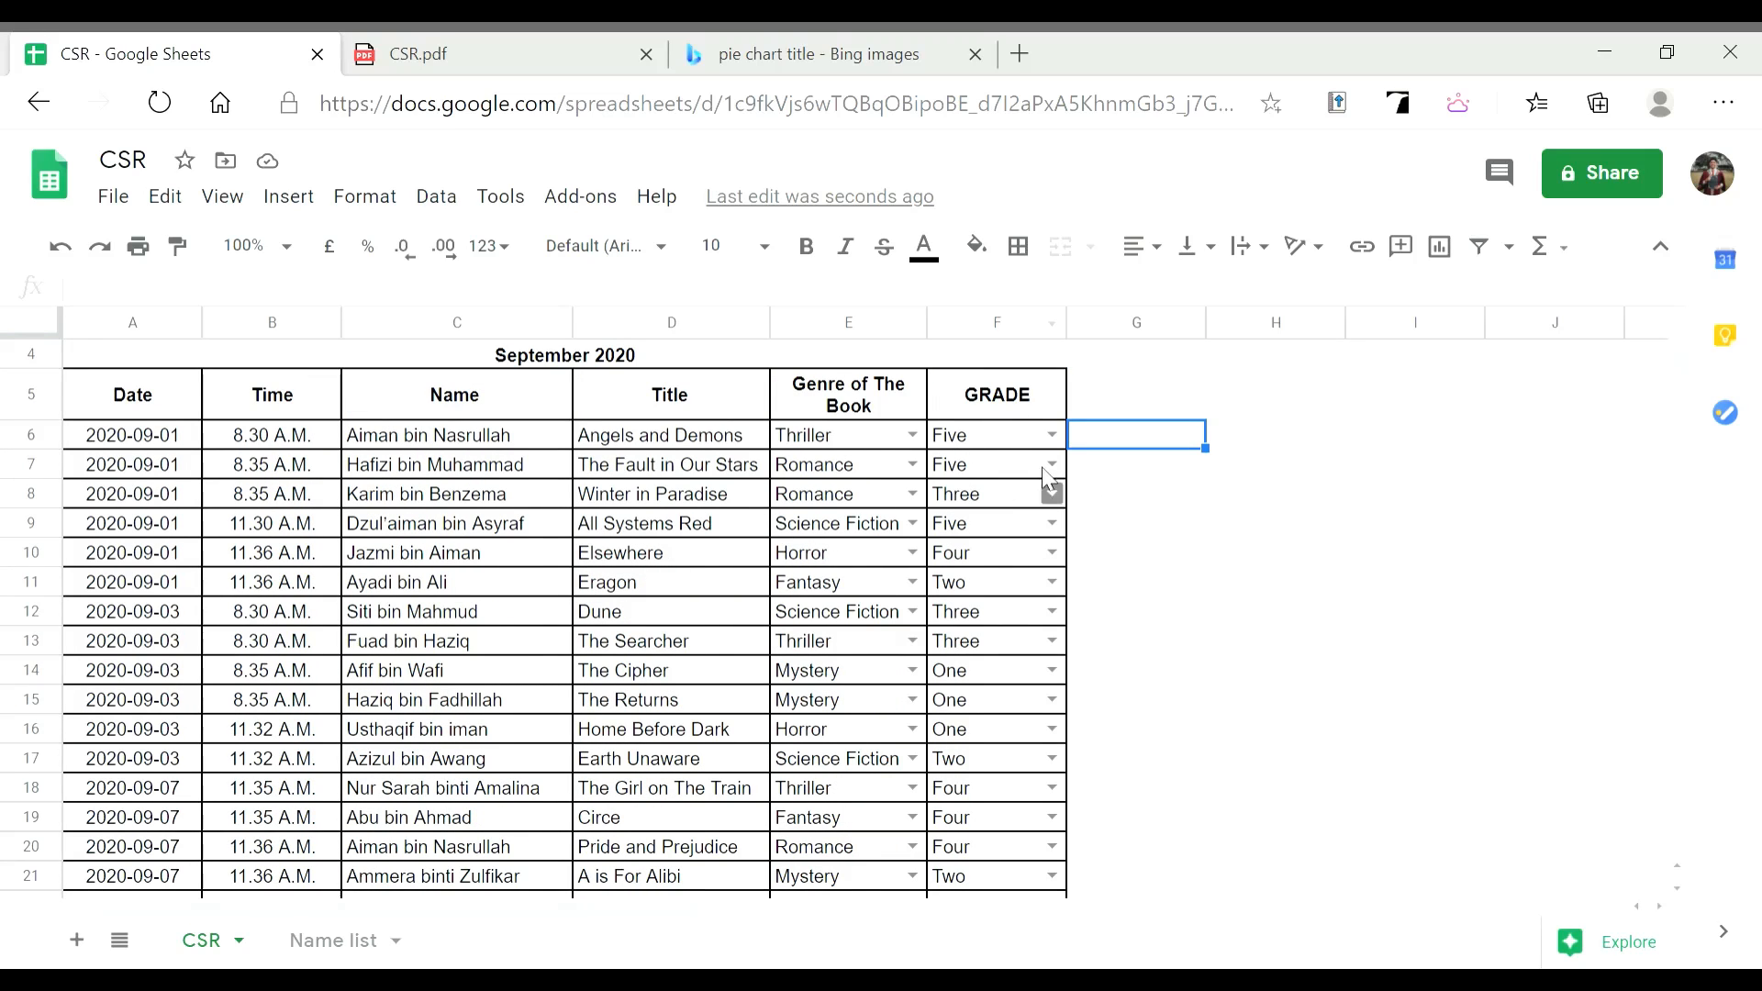
click(985, 446)
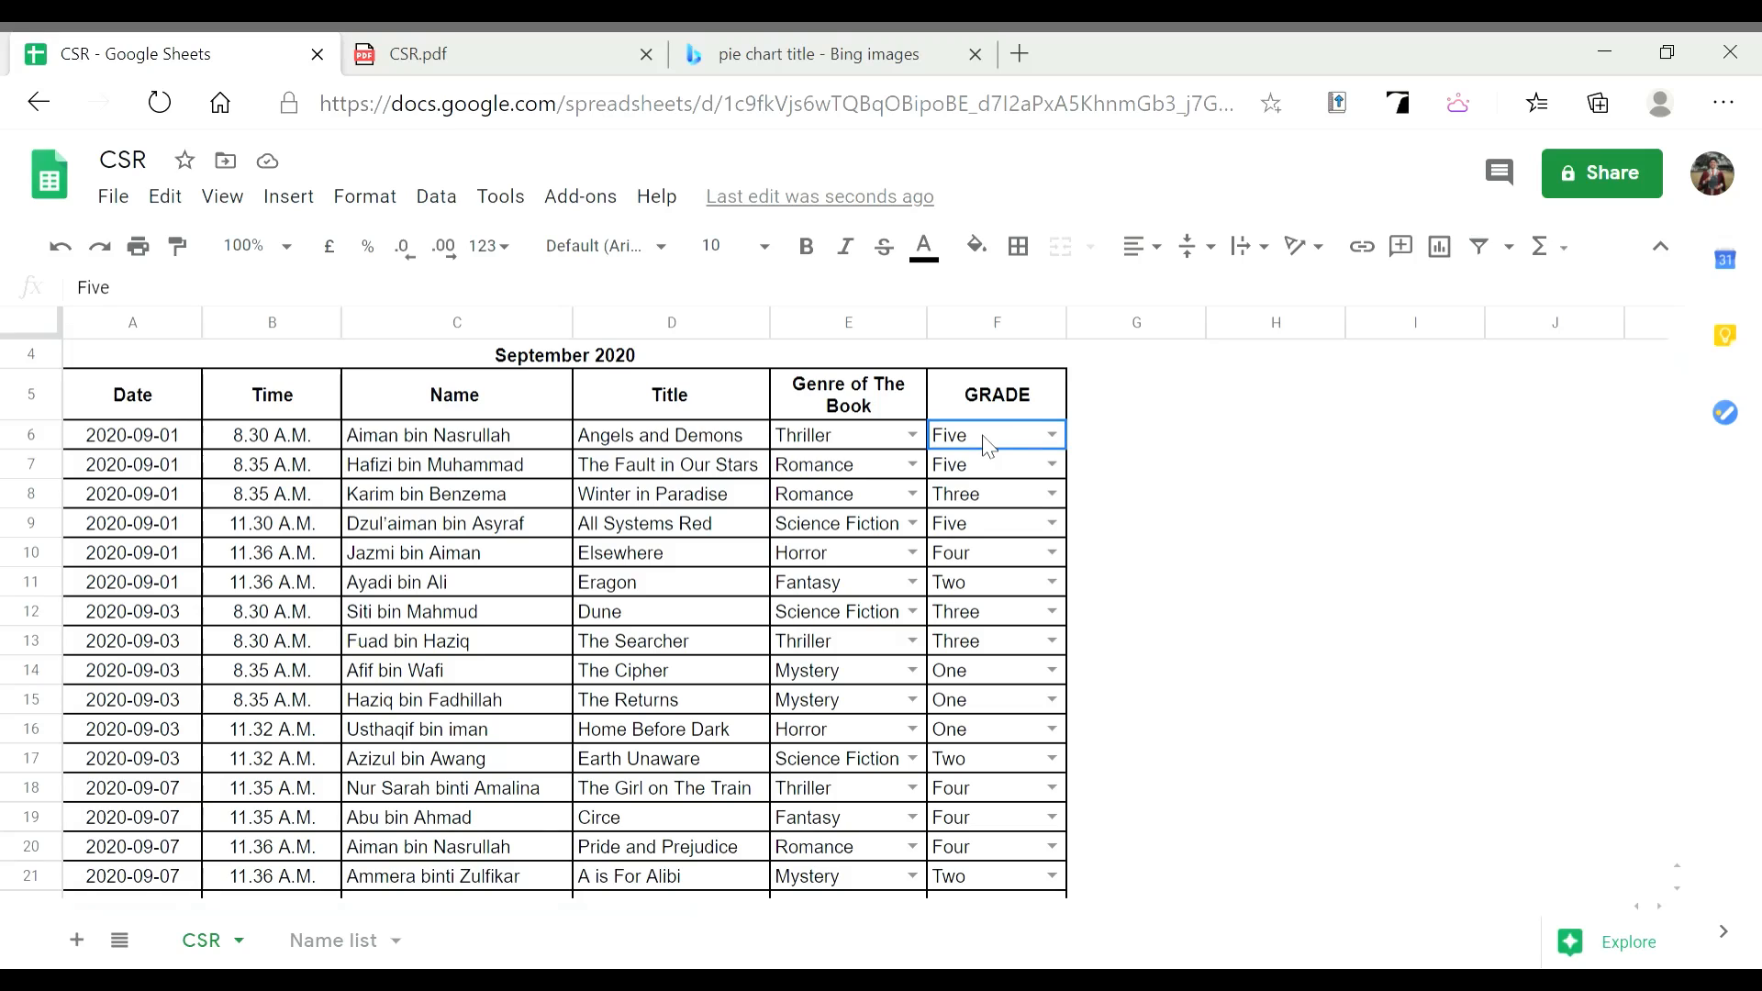
drag(993, 463, 1027, 857)
Insert a chart from grades F6:F27 and set it to the suggested pie chart
click(290, 196)
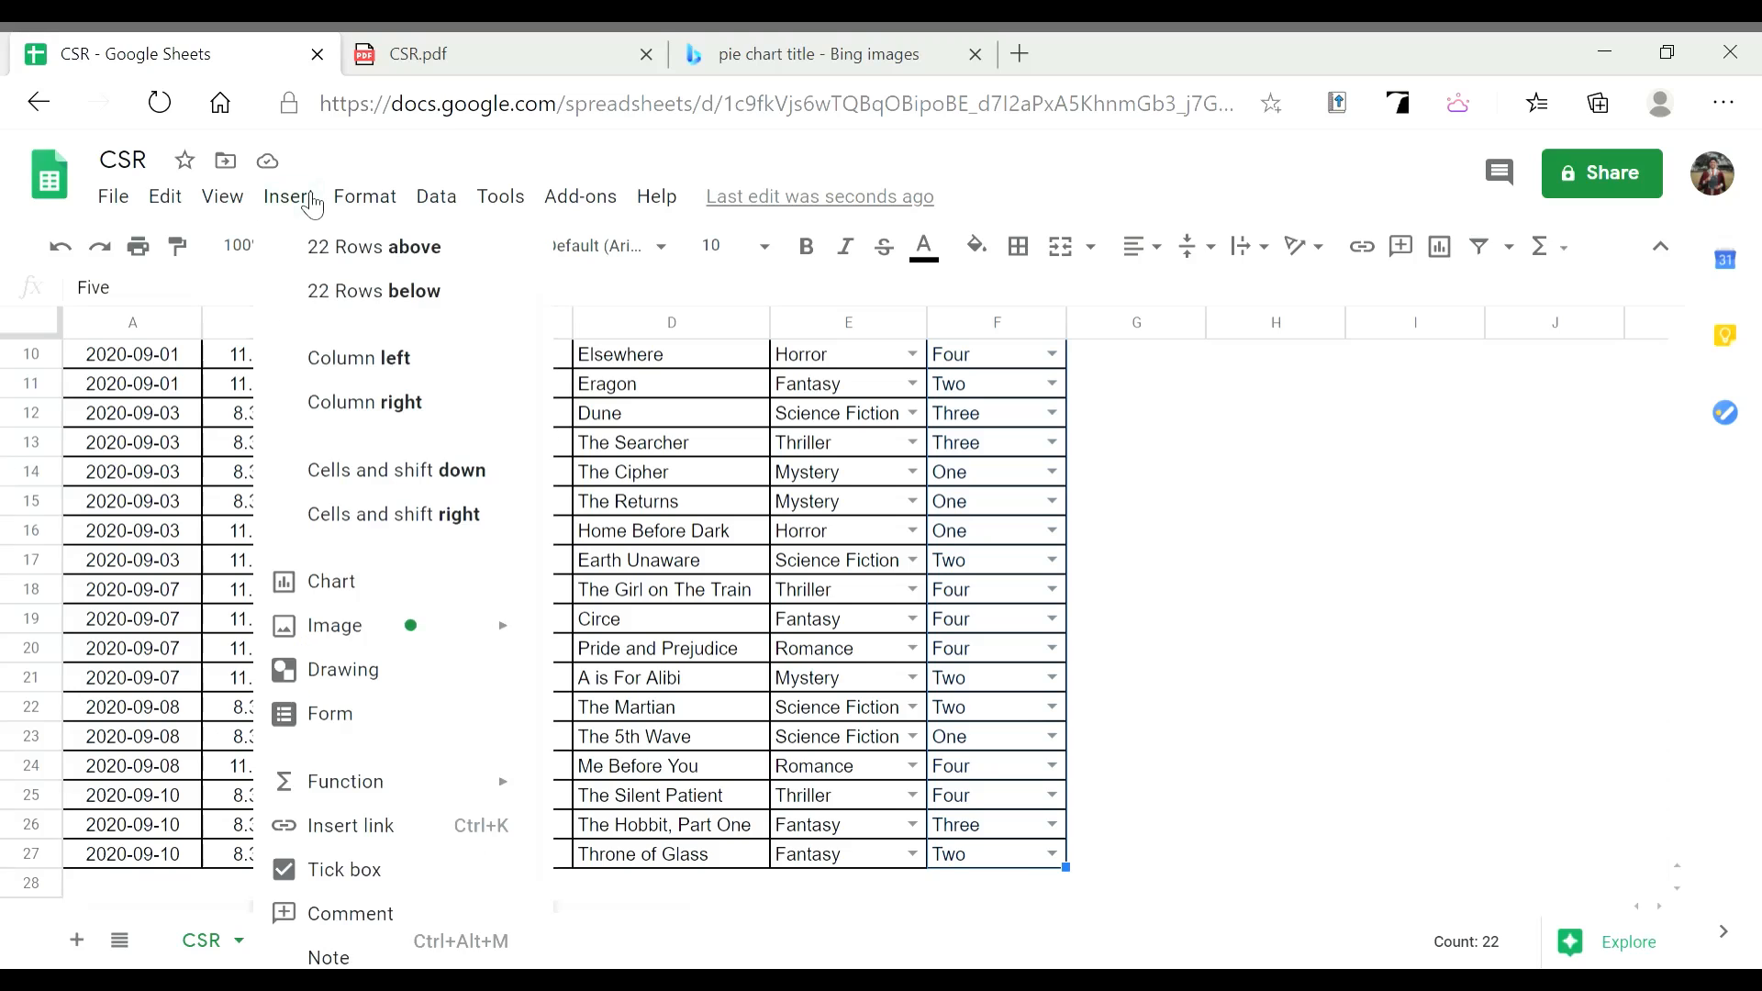
click(345, 601)
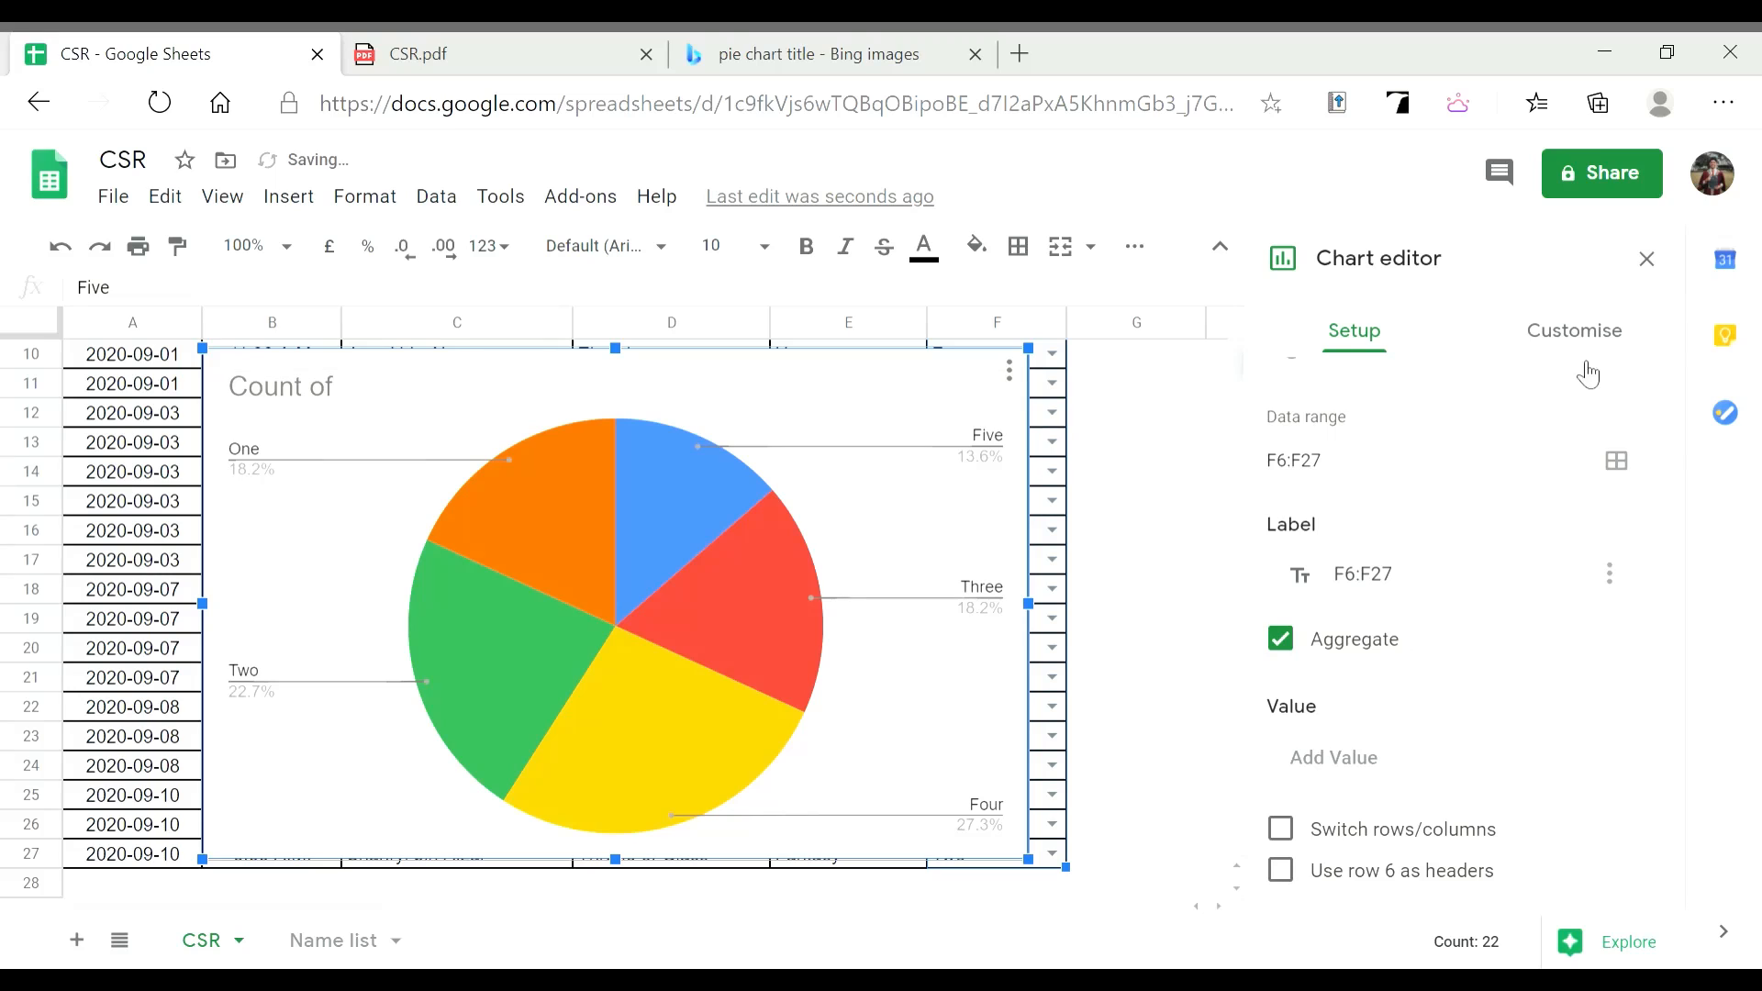
scroll(1552, 386, up, 1)
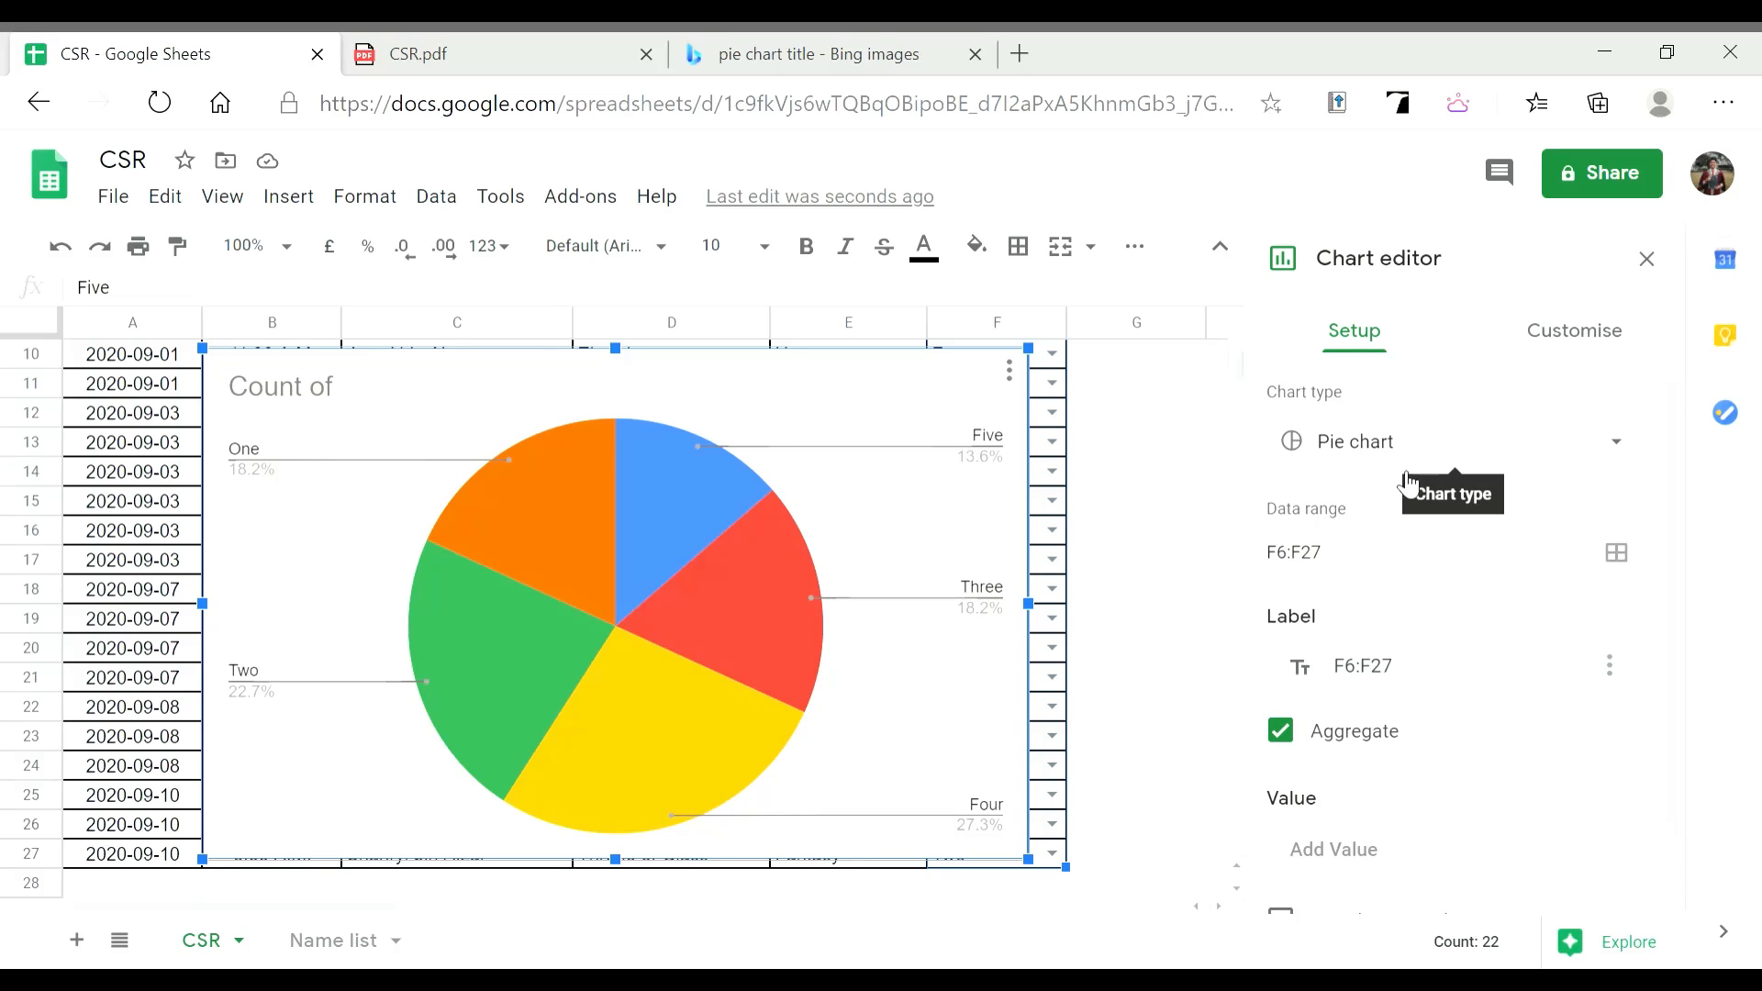
click(1424, 450)
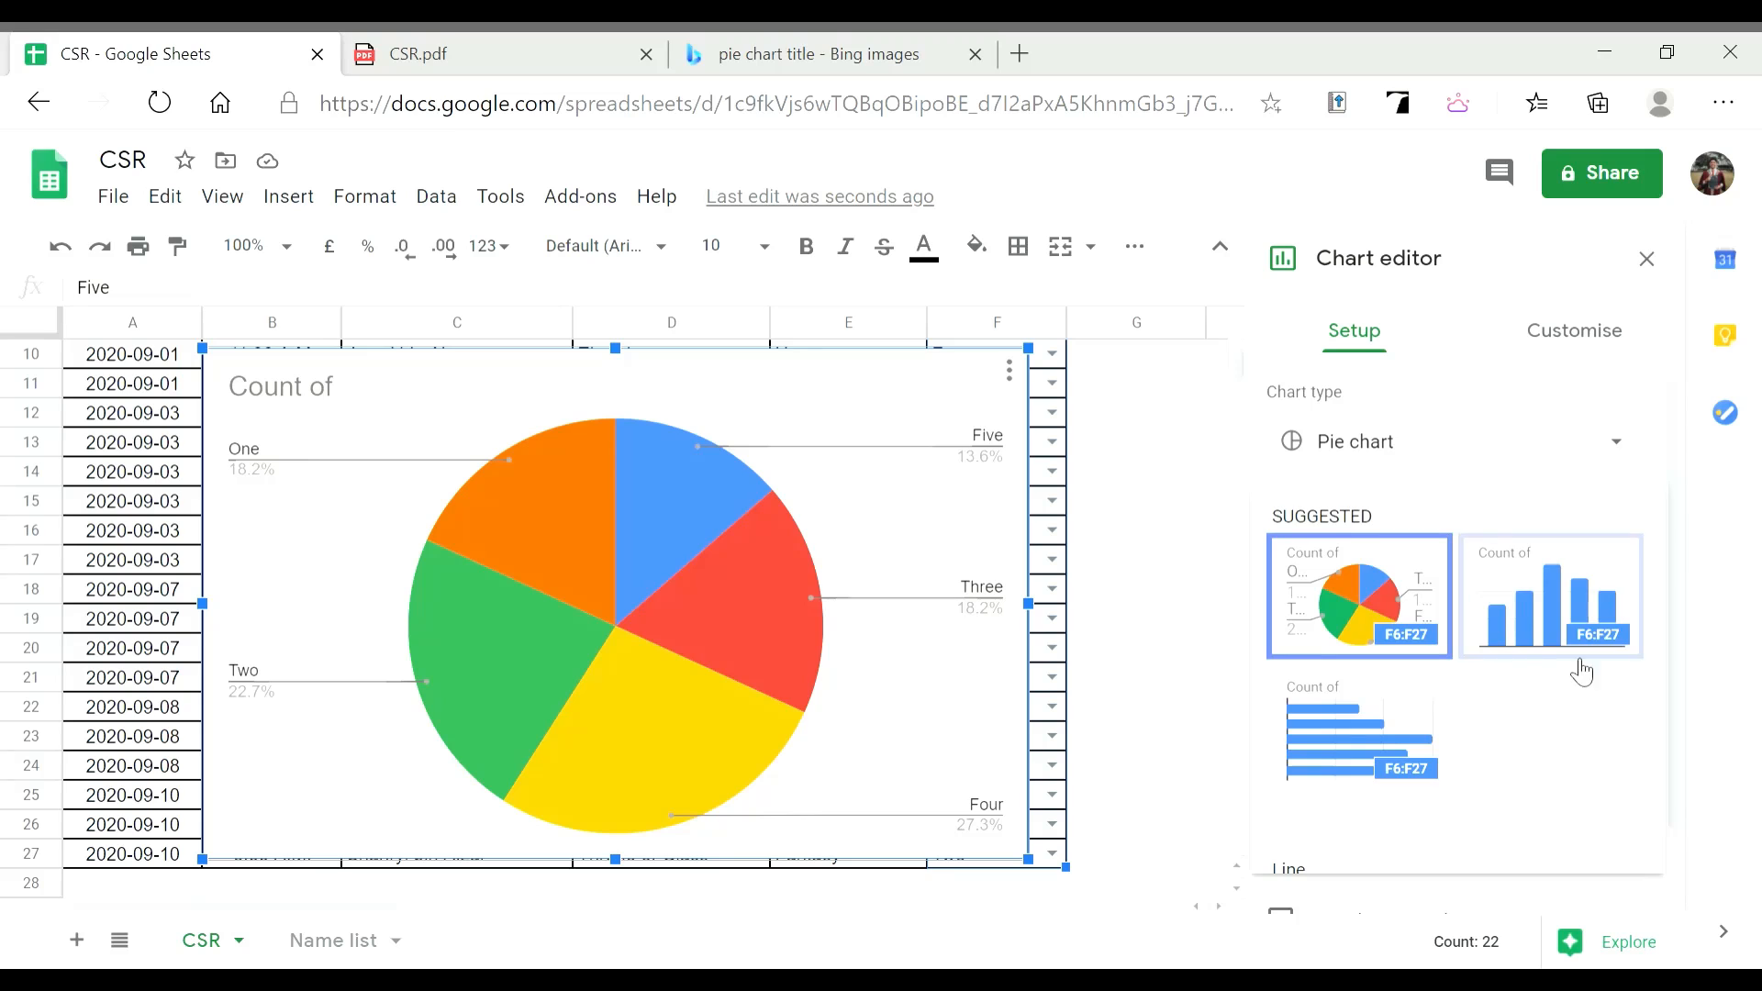
scroll(1576, 670, down, 5)
scroll(1577, 673, down, 10)
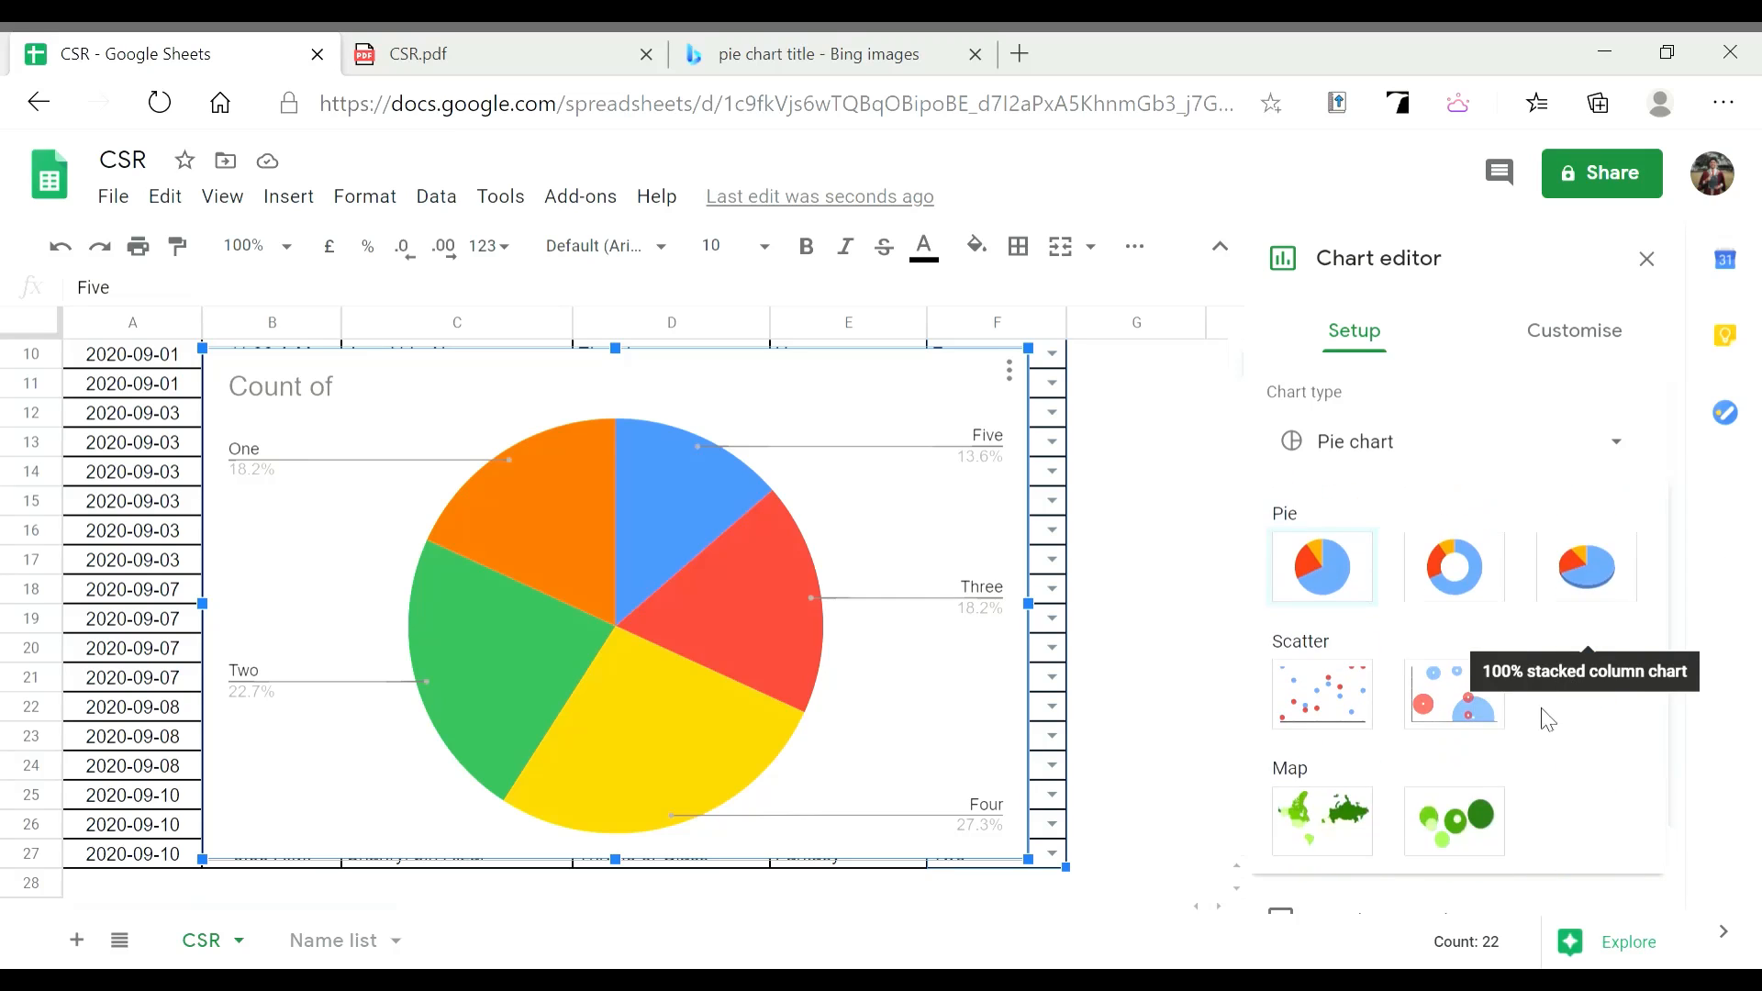
scroll(1537, 720, up, 15)
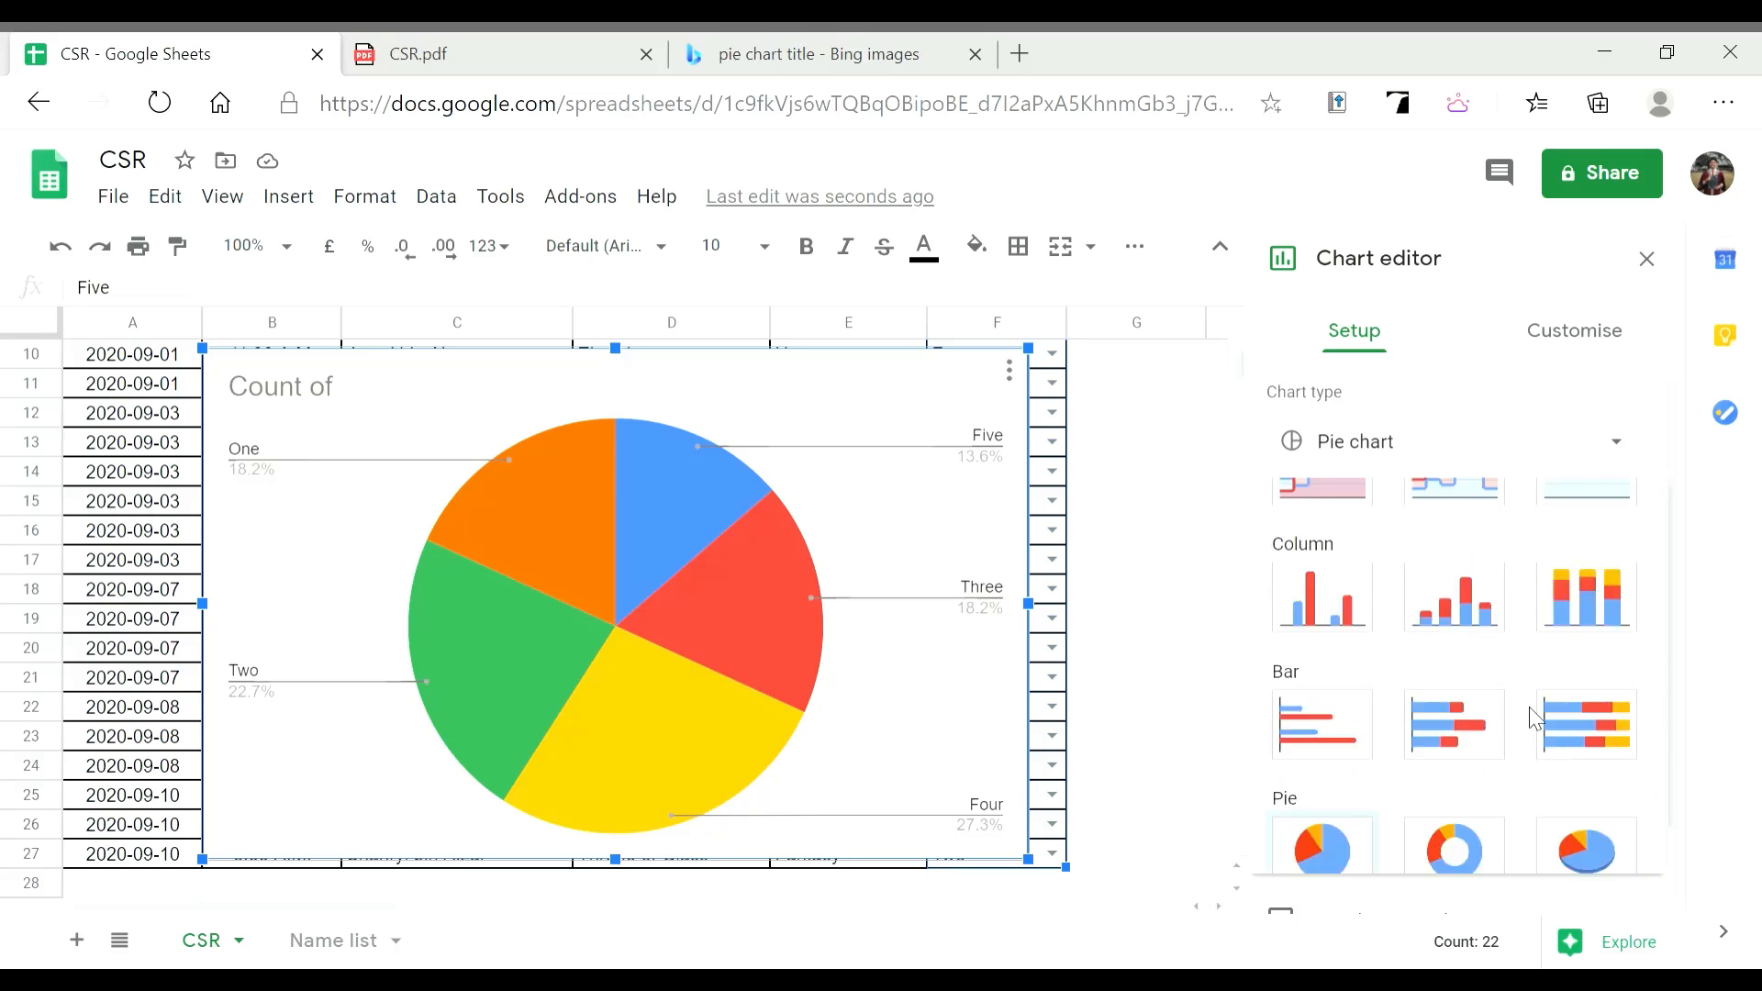
scroll(1510, 686, up, 1)
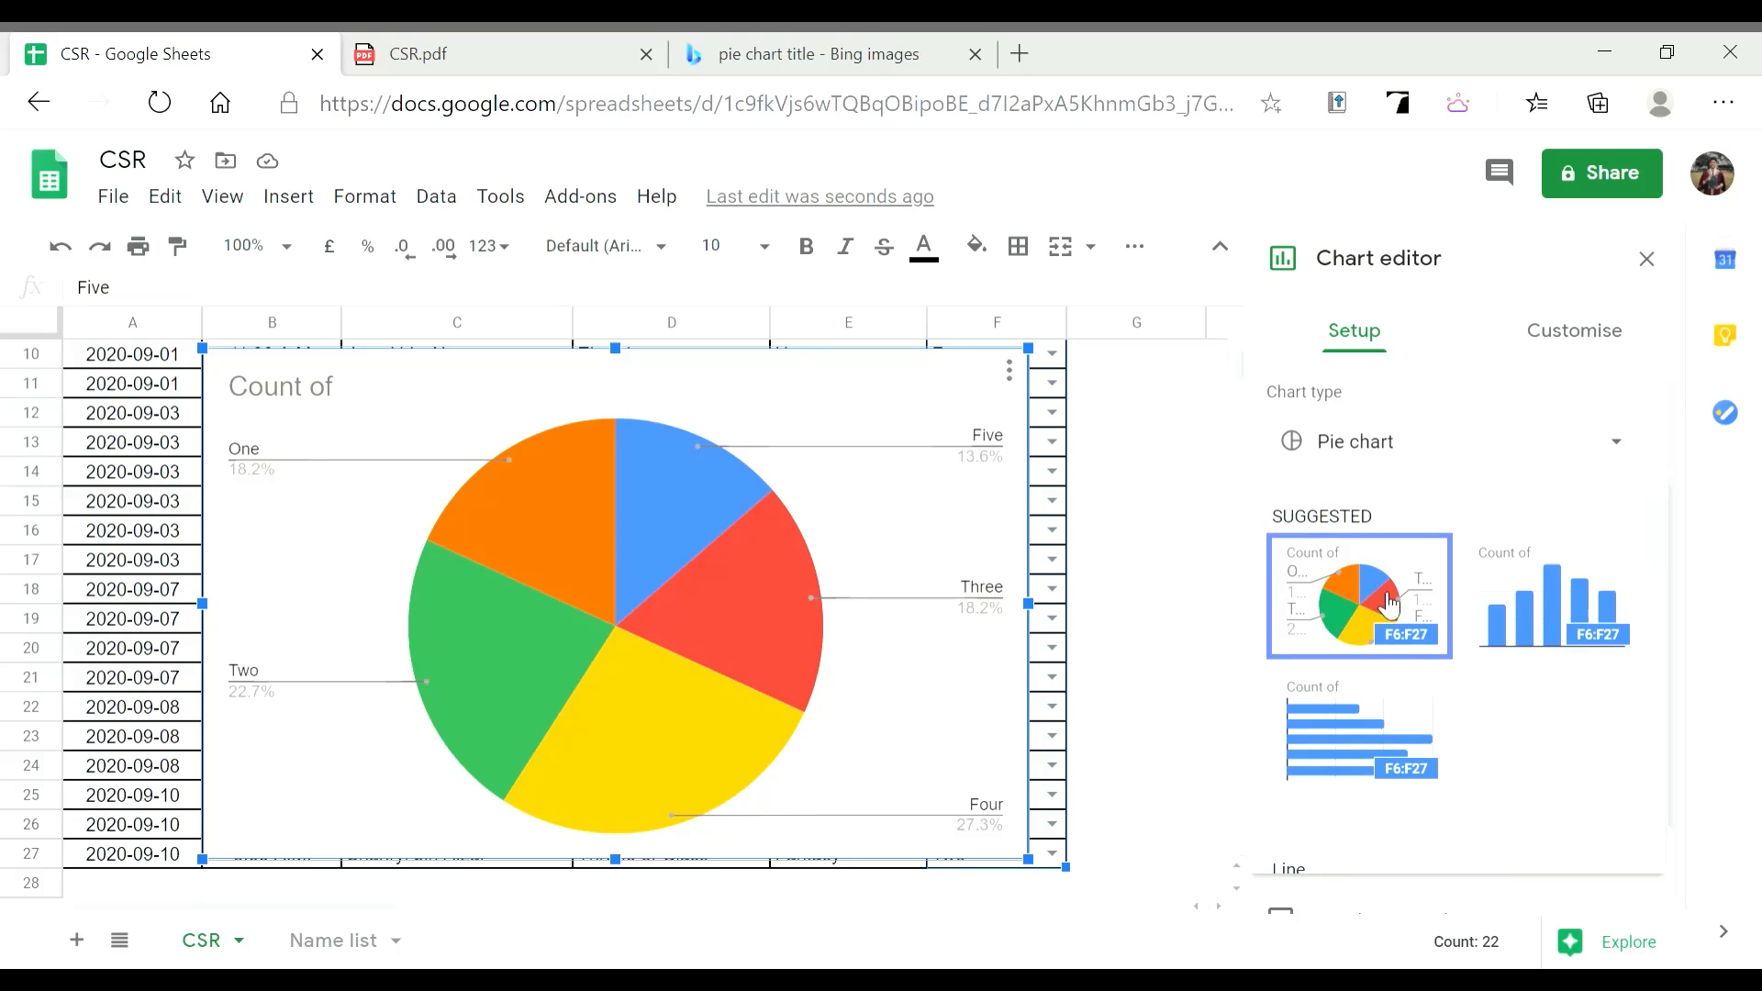
click(1423, 630)
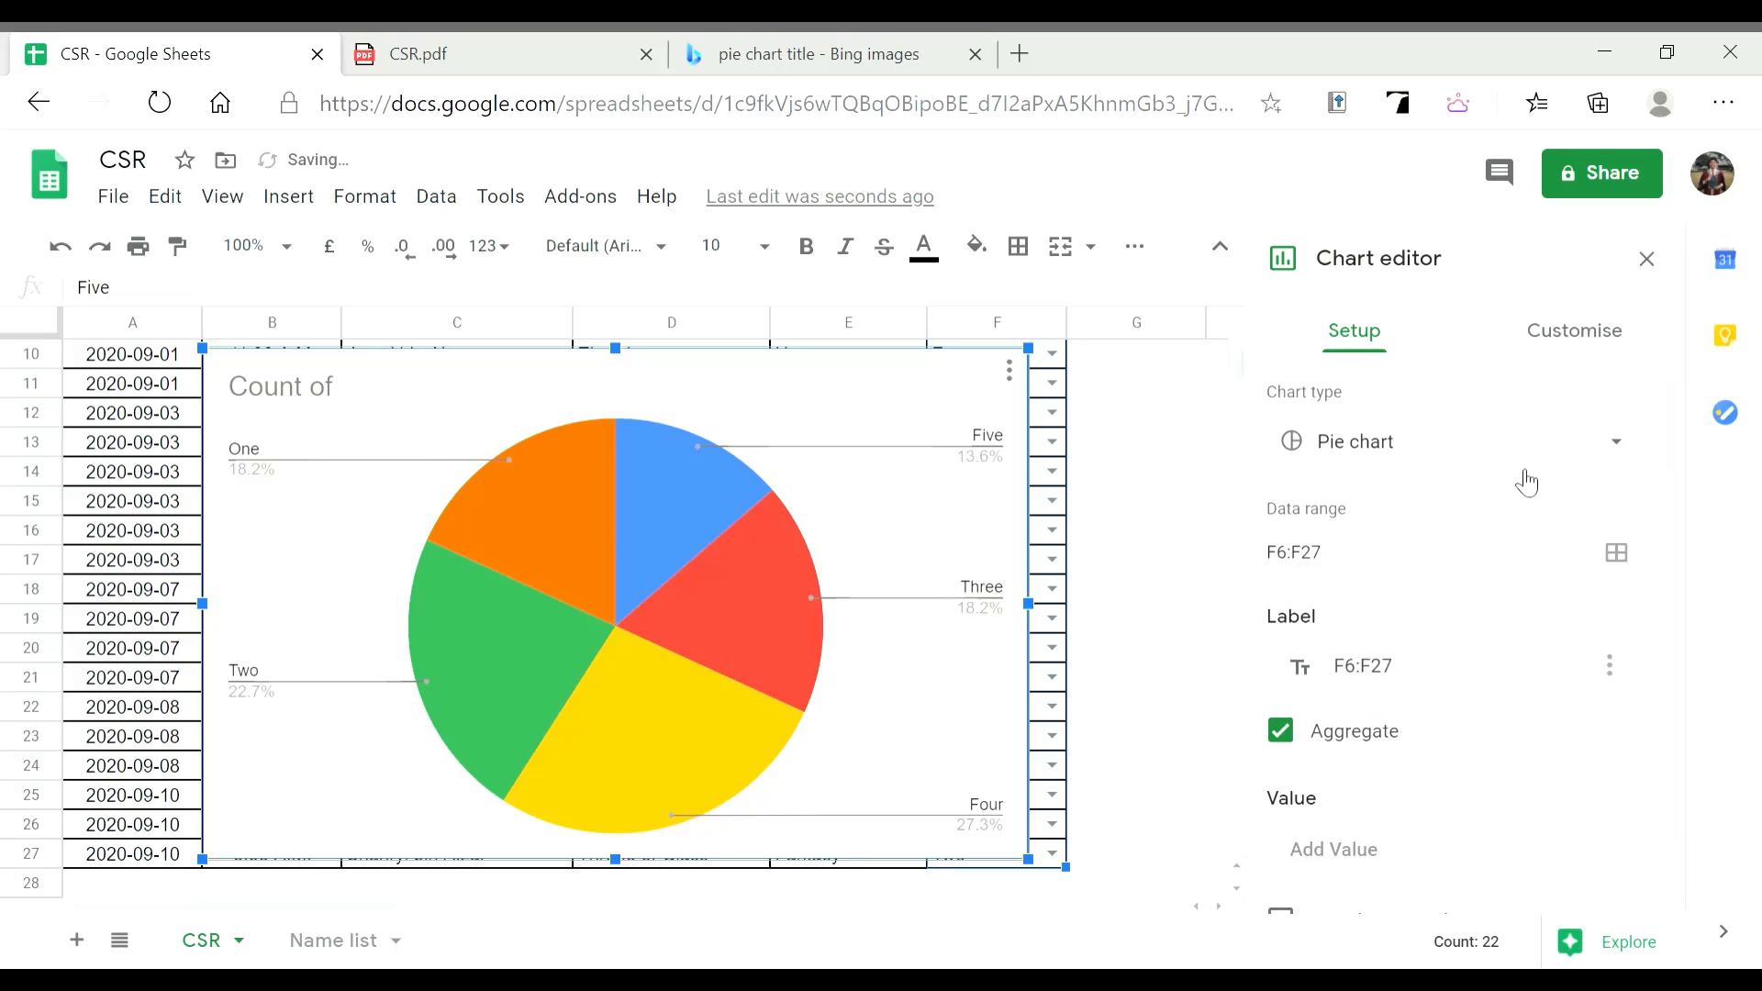
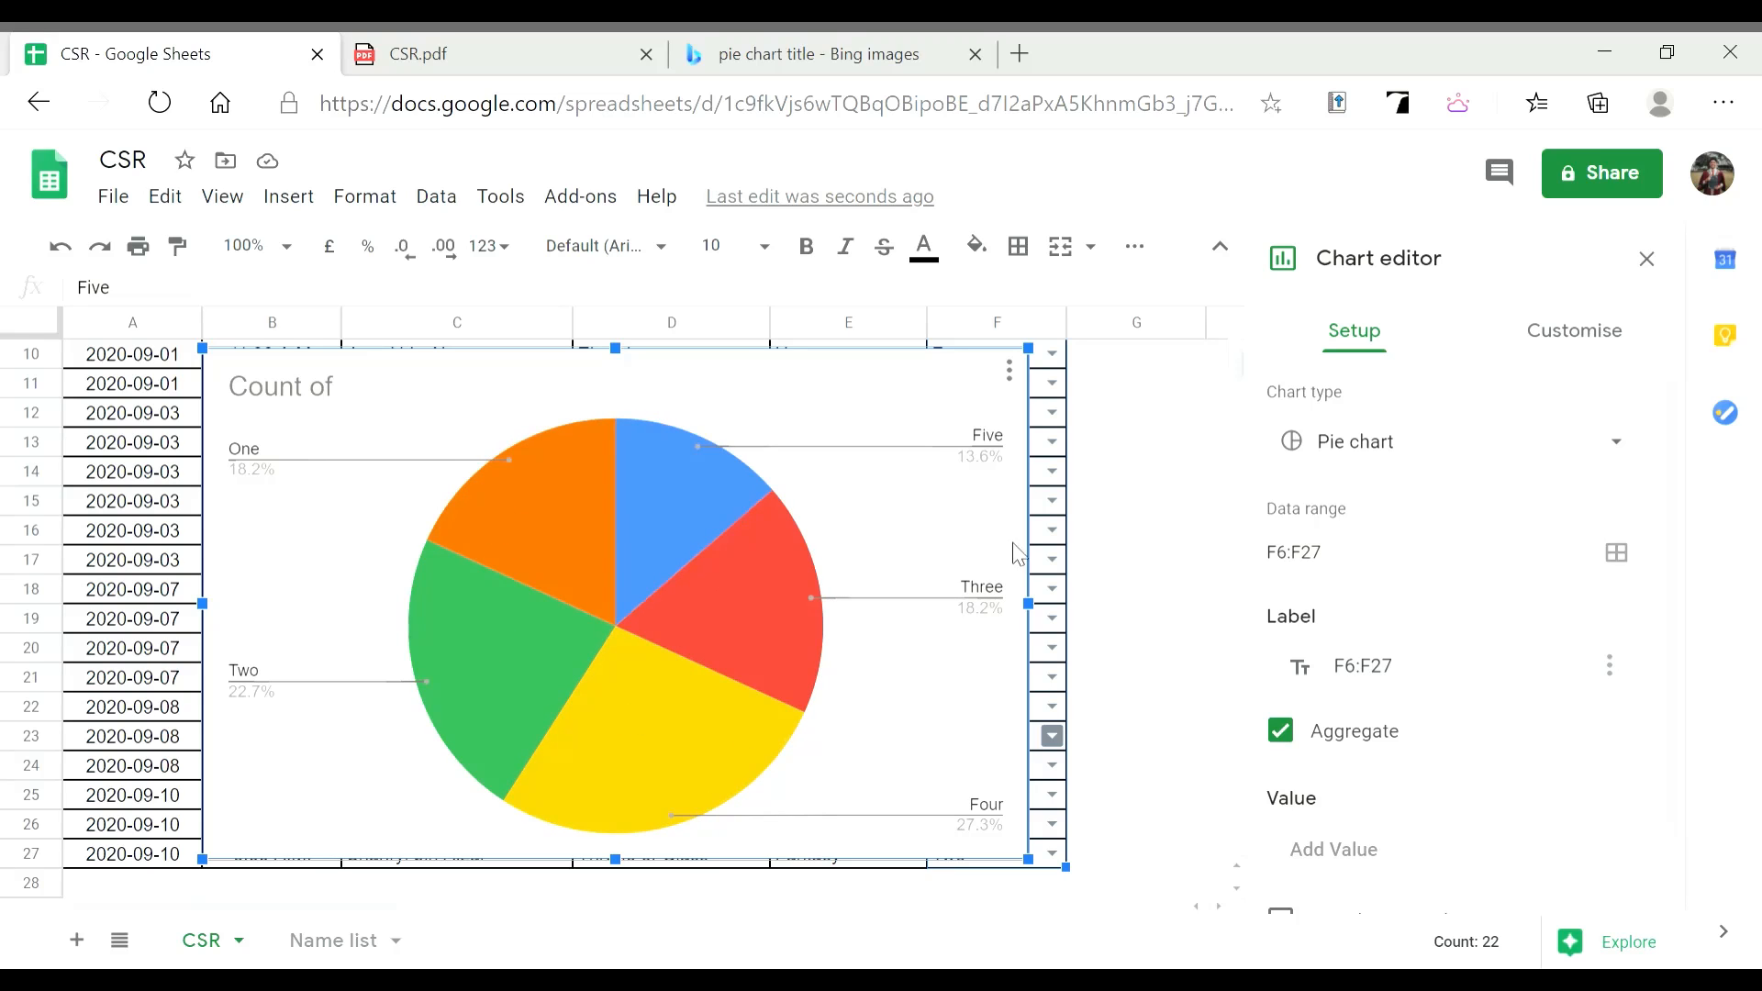
Set the pie chart's slice labels to Value so each slice shows its count (3, 4, 4, 5, 6)
click(1564, 348)
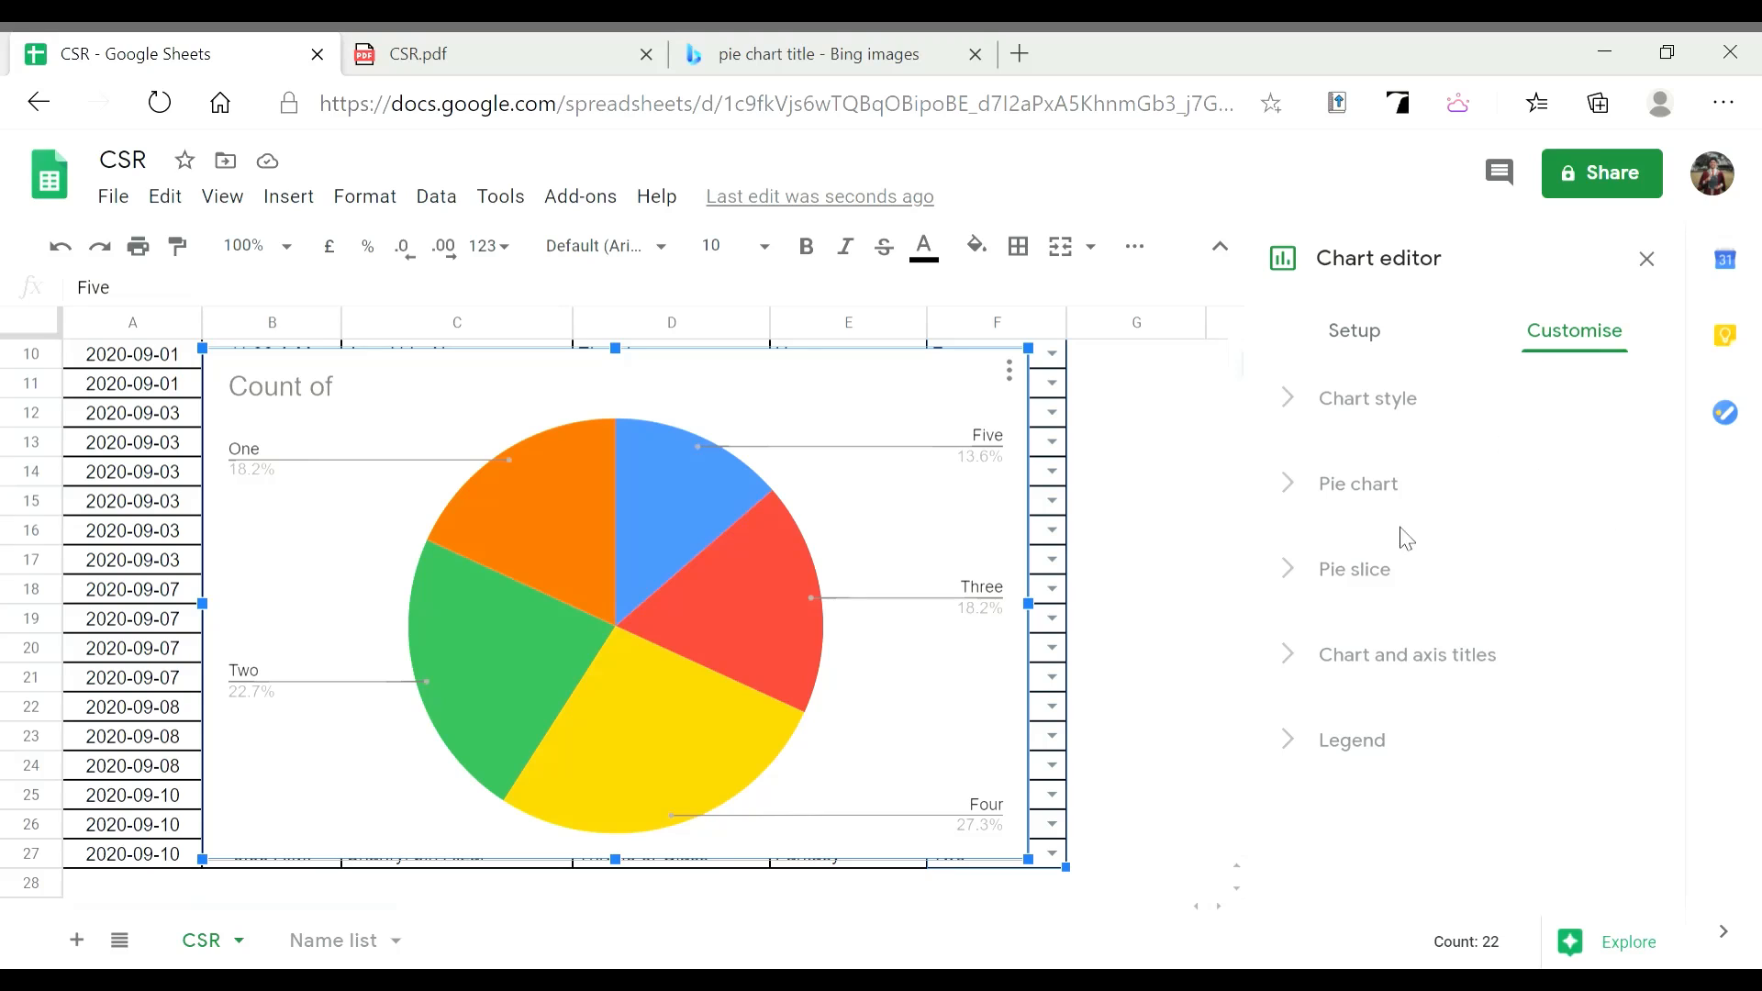
click(1405, 584)
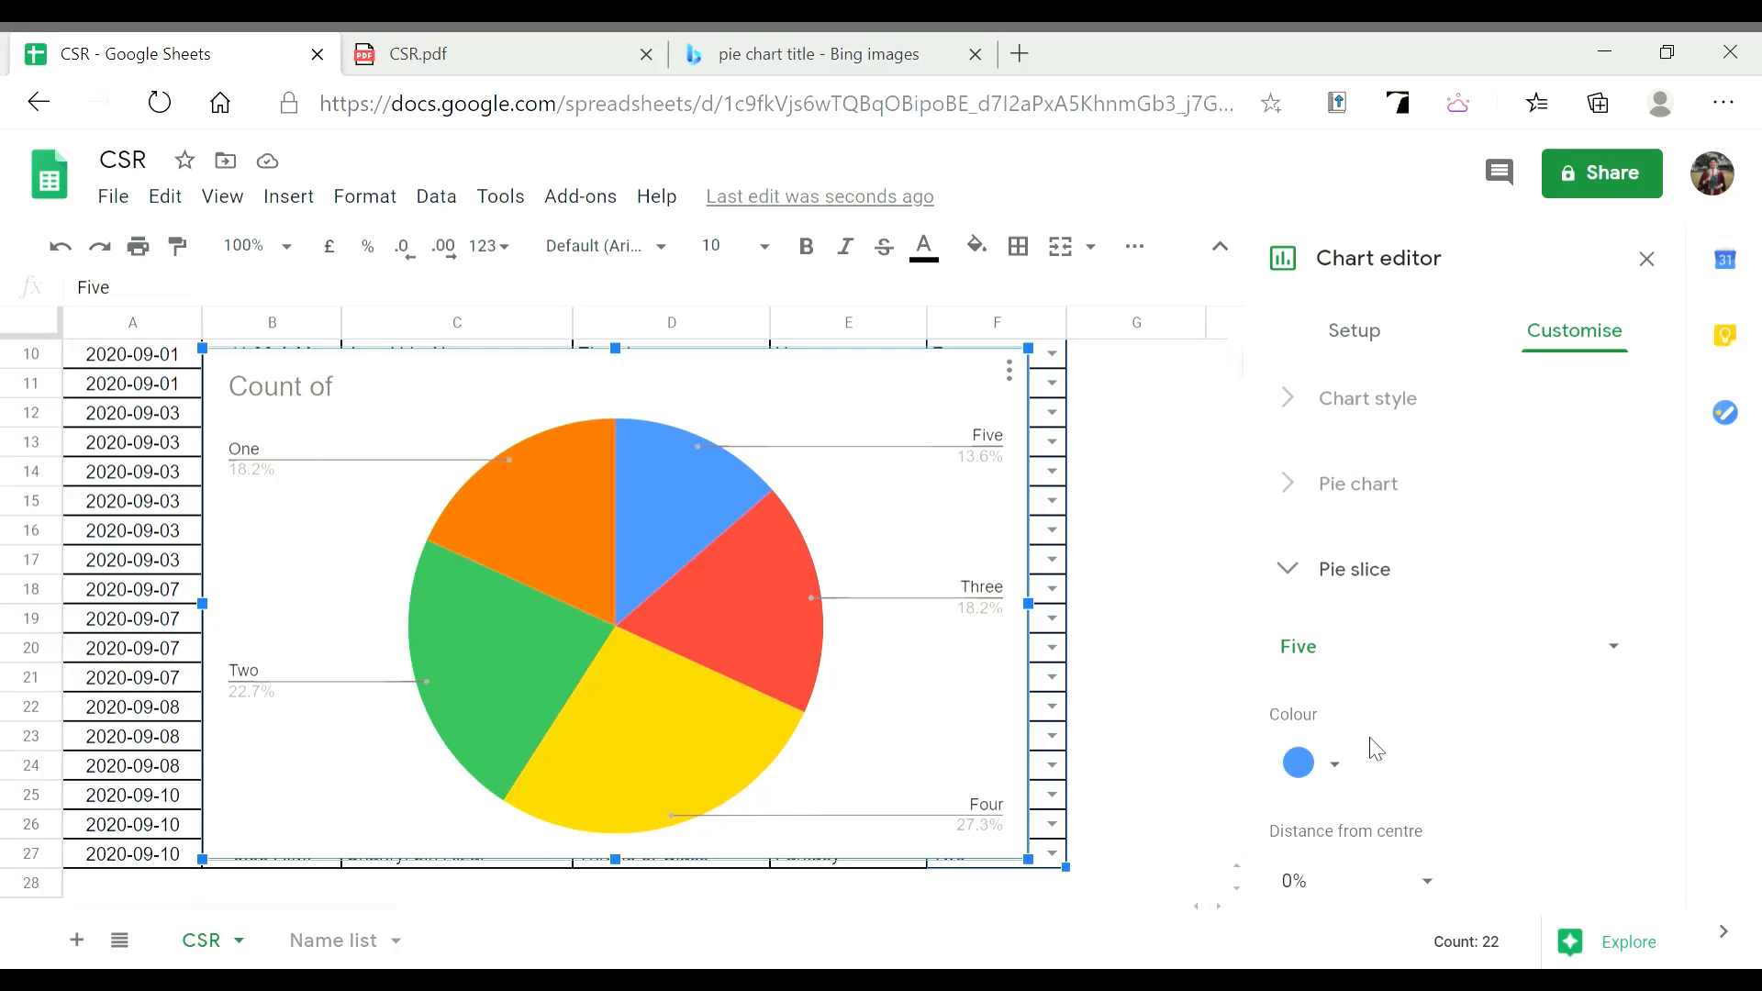
scroll(1432, 730, up, 2)
click(1404, 584)
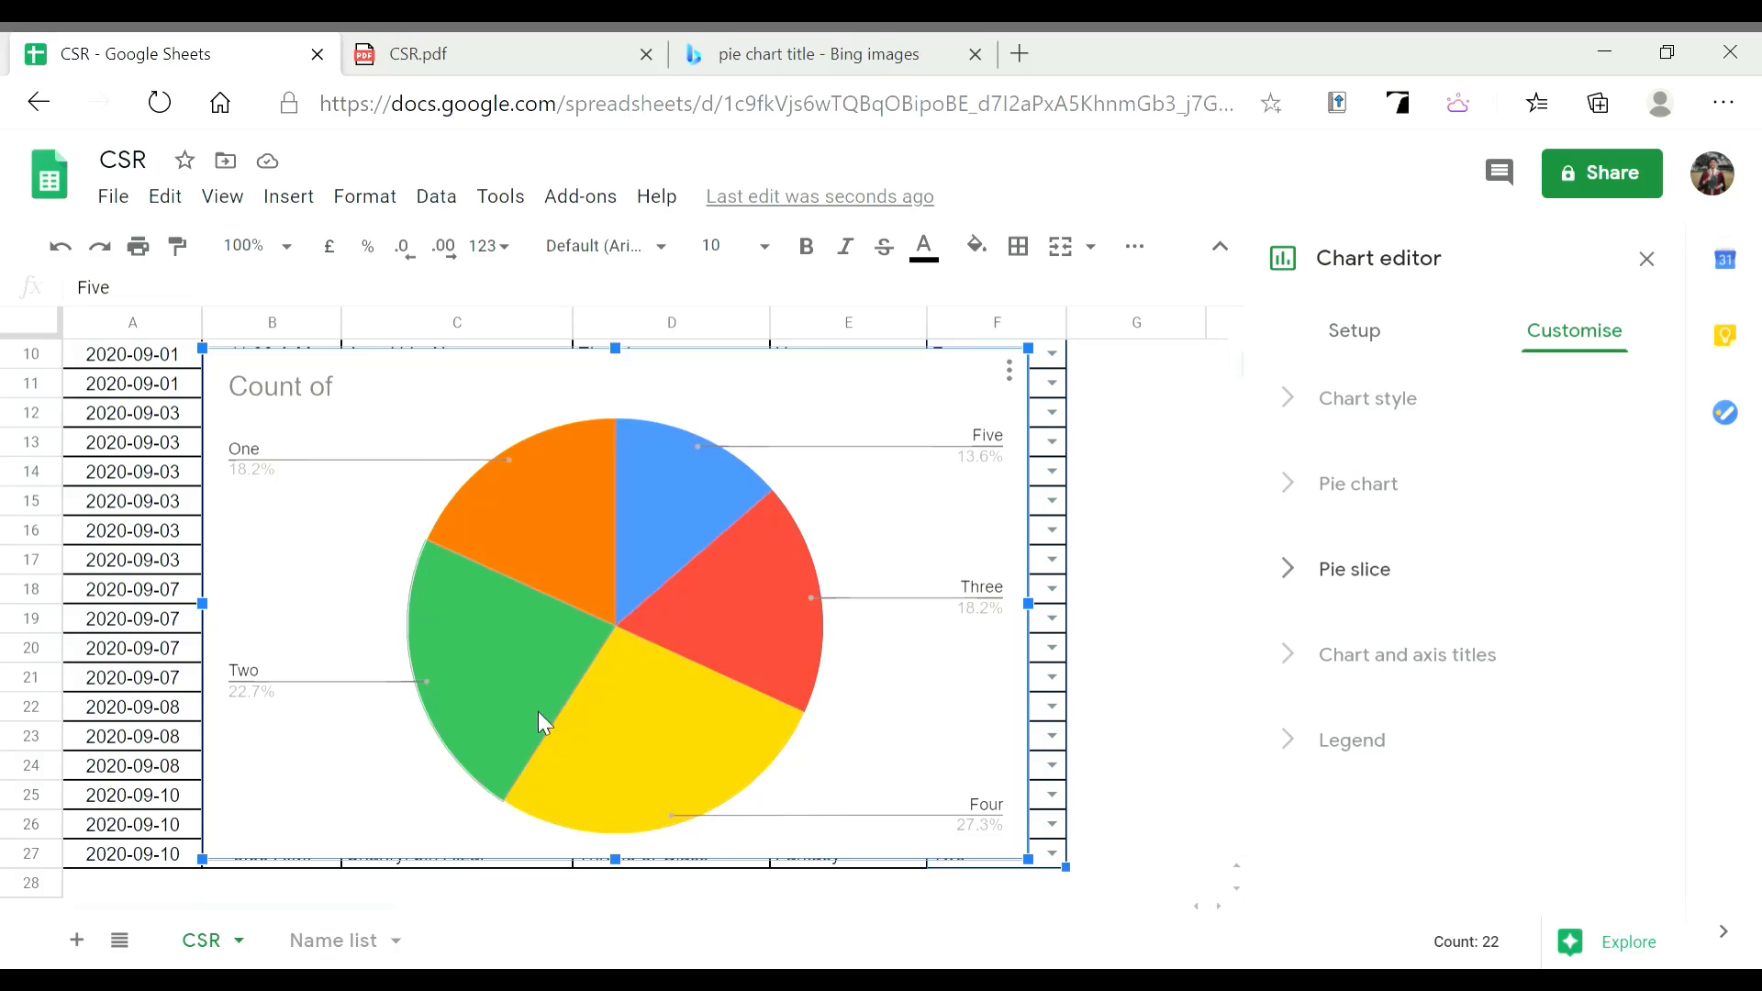
click(1370, 504)
scroll(1416, 527, down, 2)
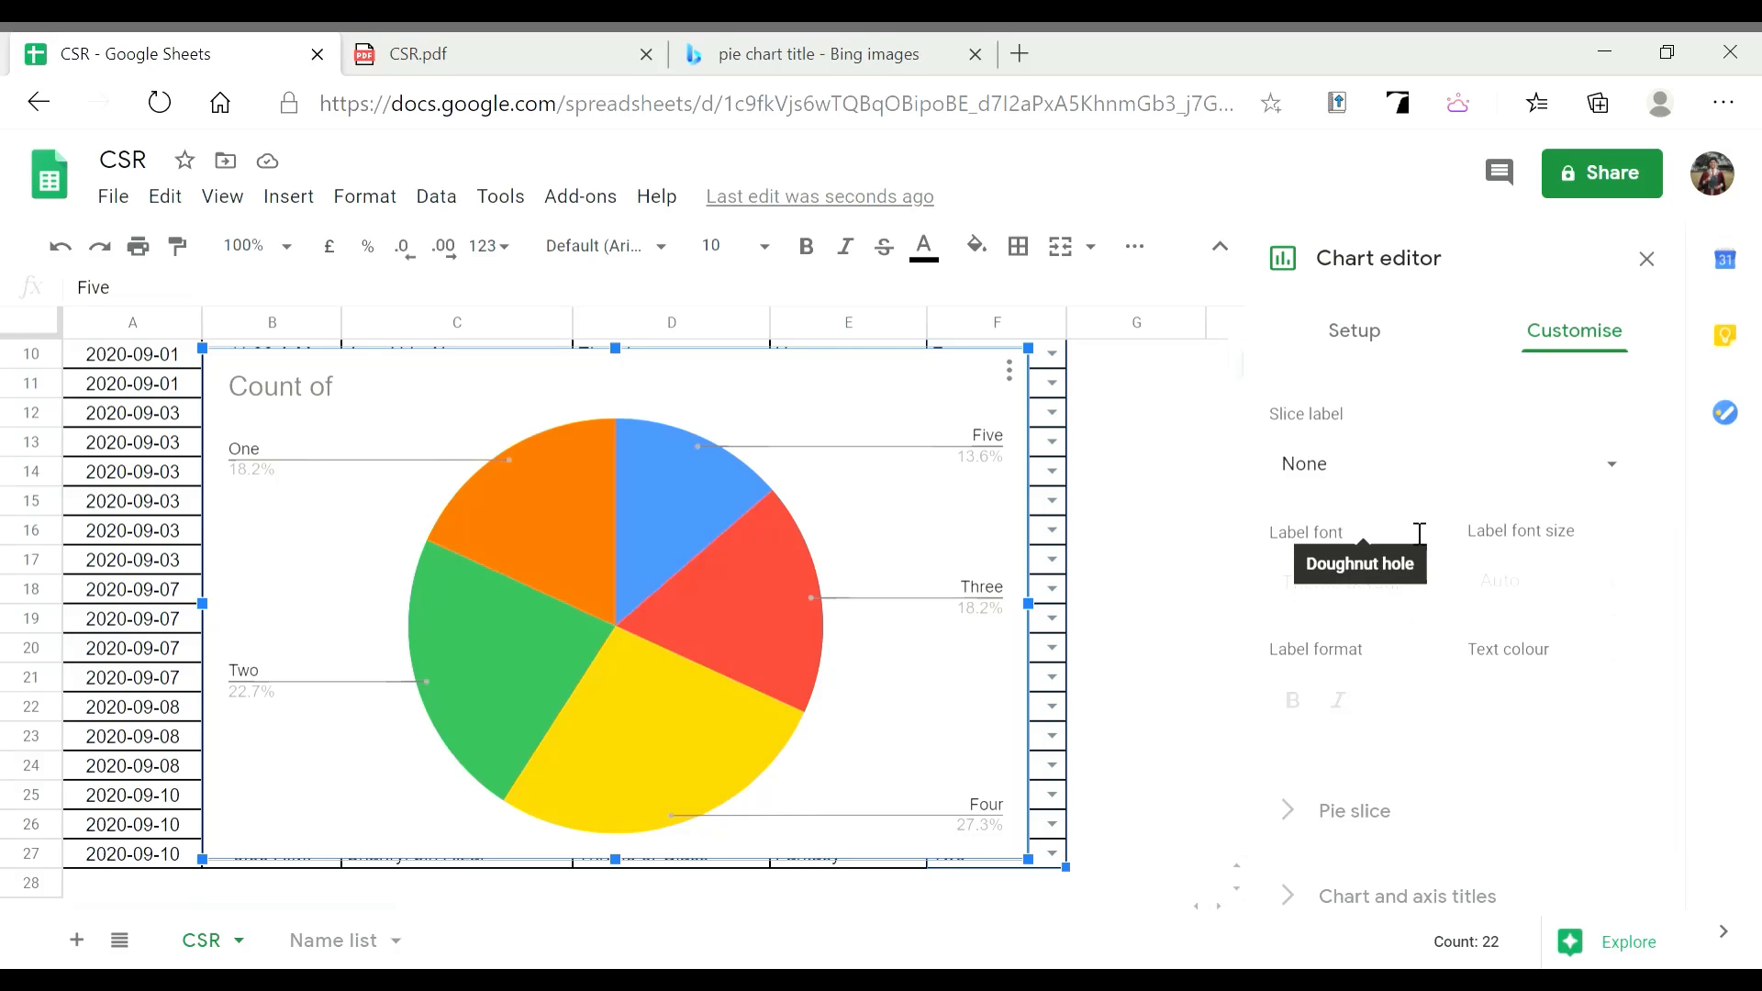
scroll(1395, 542, up, 1)
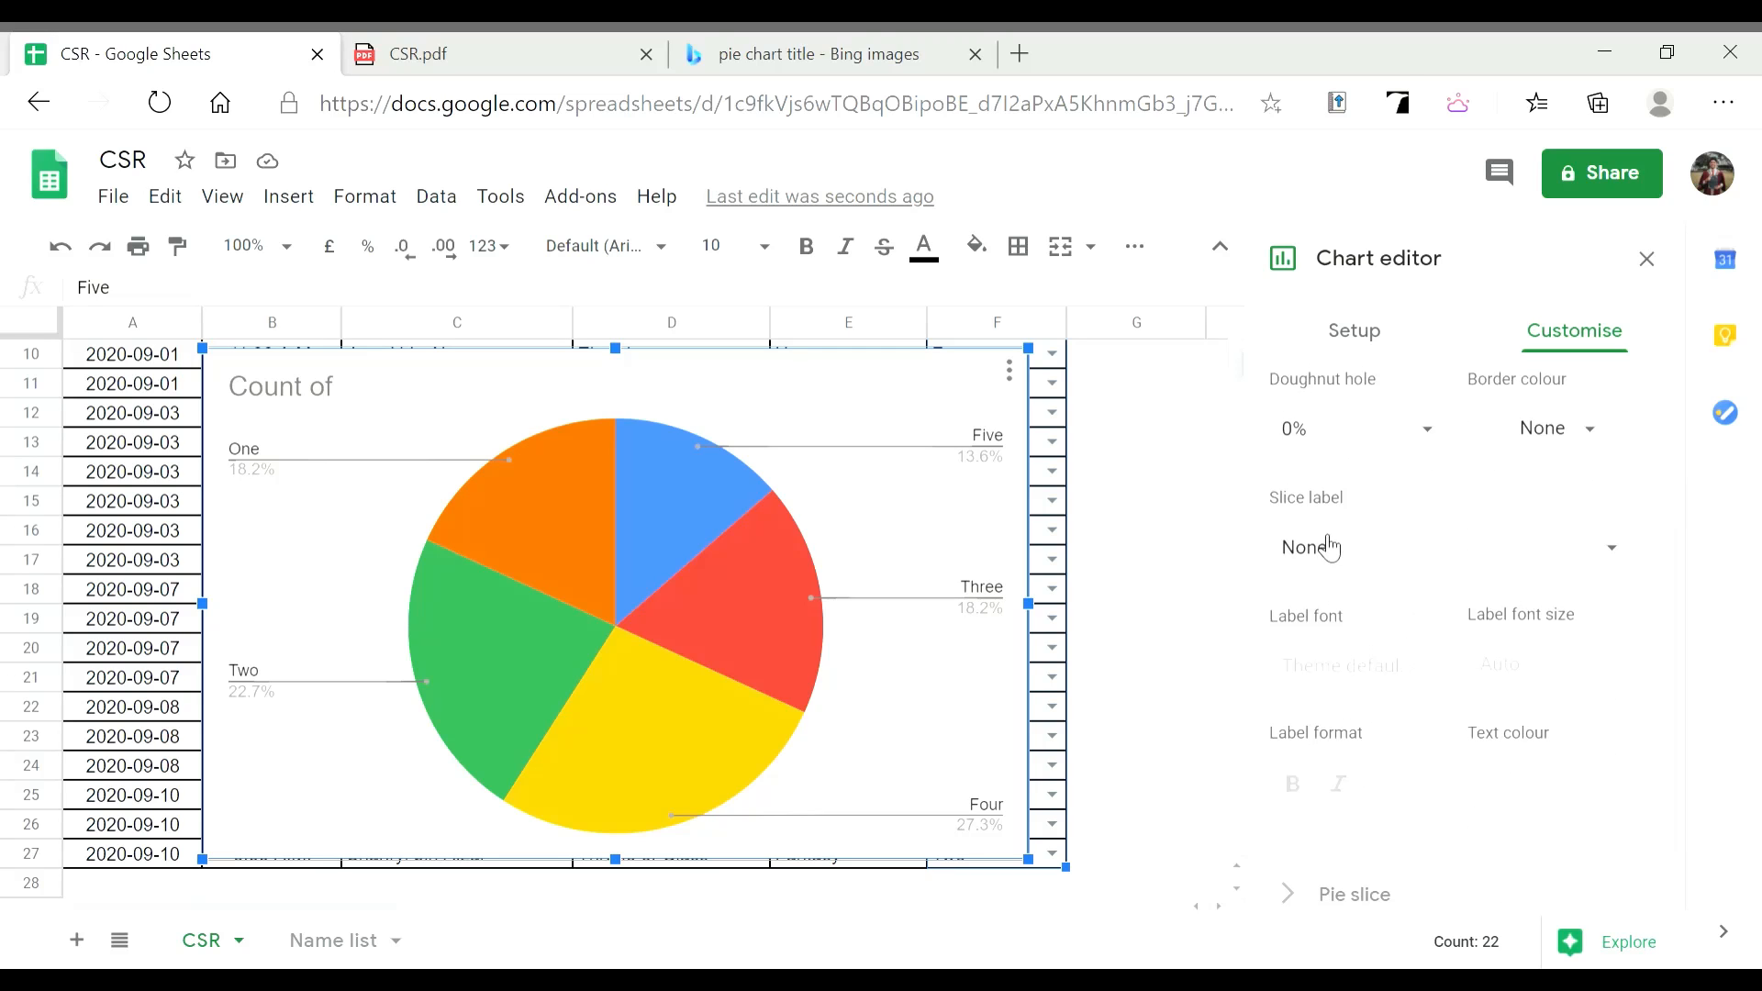
click(1386, 551)
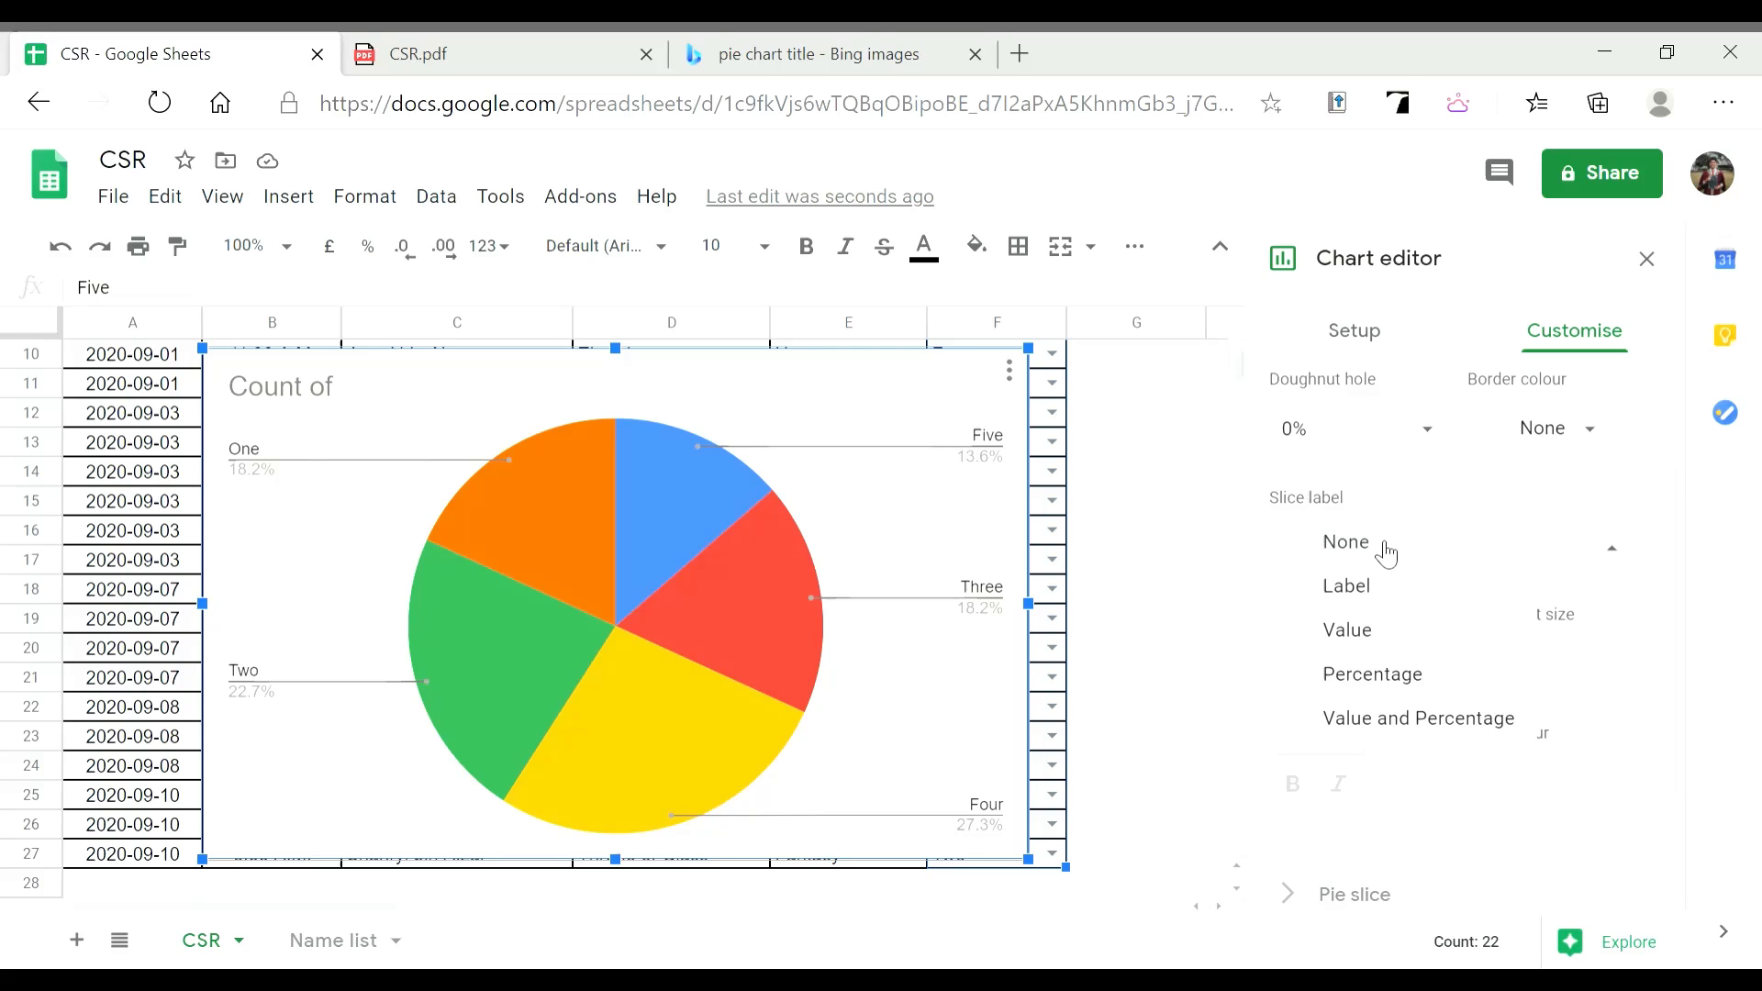
click(1377, 645)
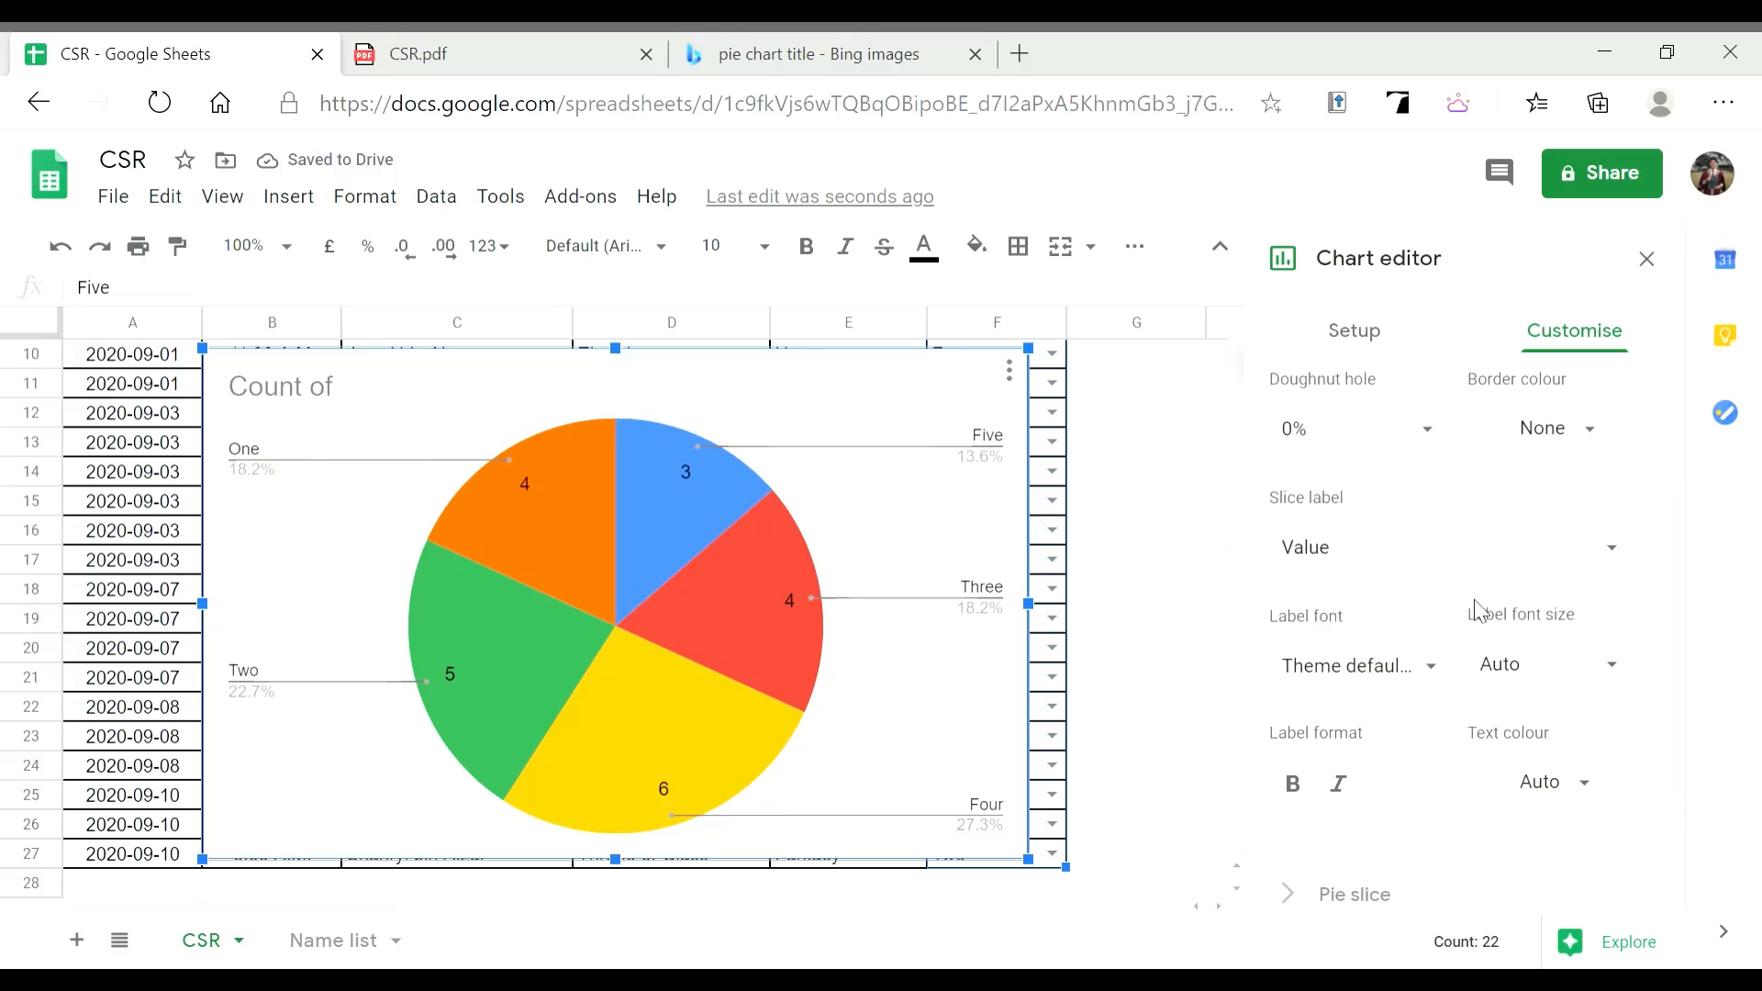
scroll(1475, 606, up, 2)
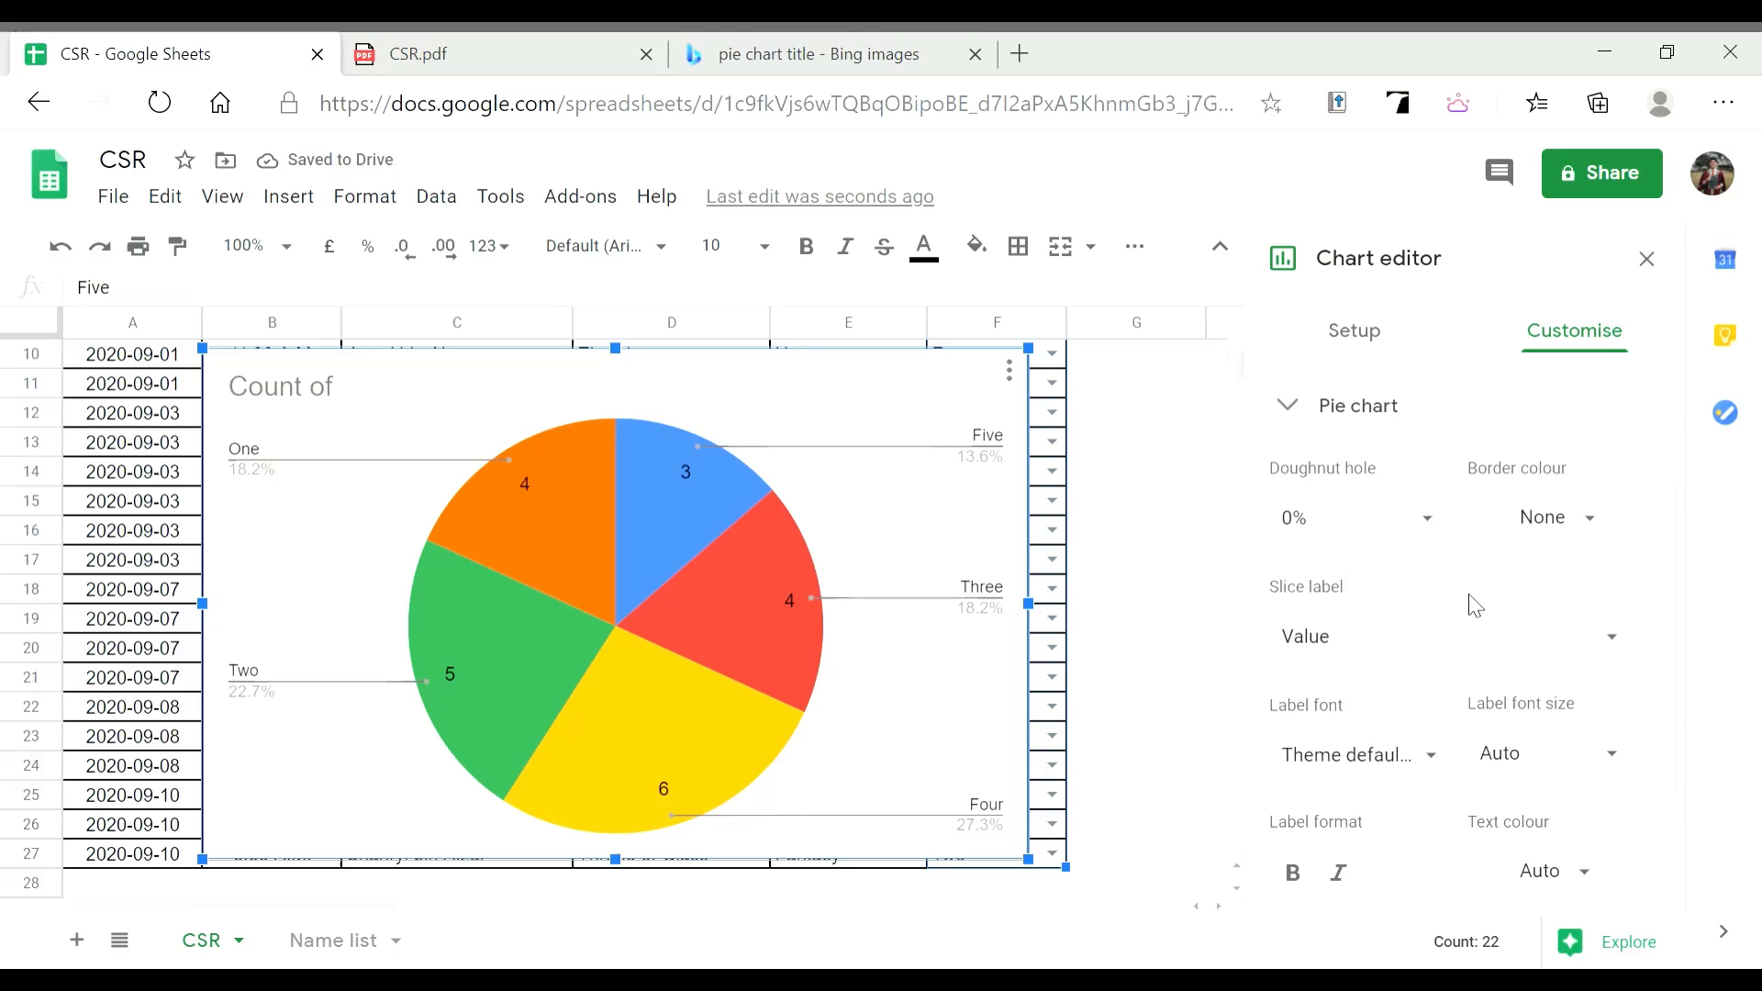
Replace the 'Count of' chart title with 'Borrowing Library Books Based on Grade'
click(470, 393)
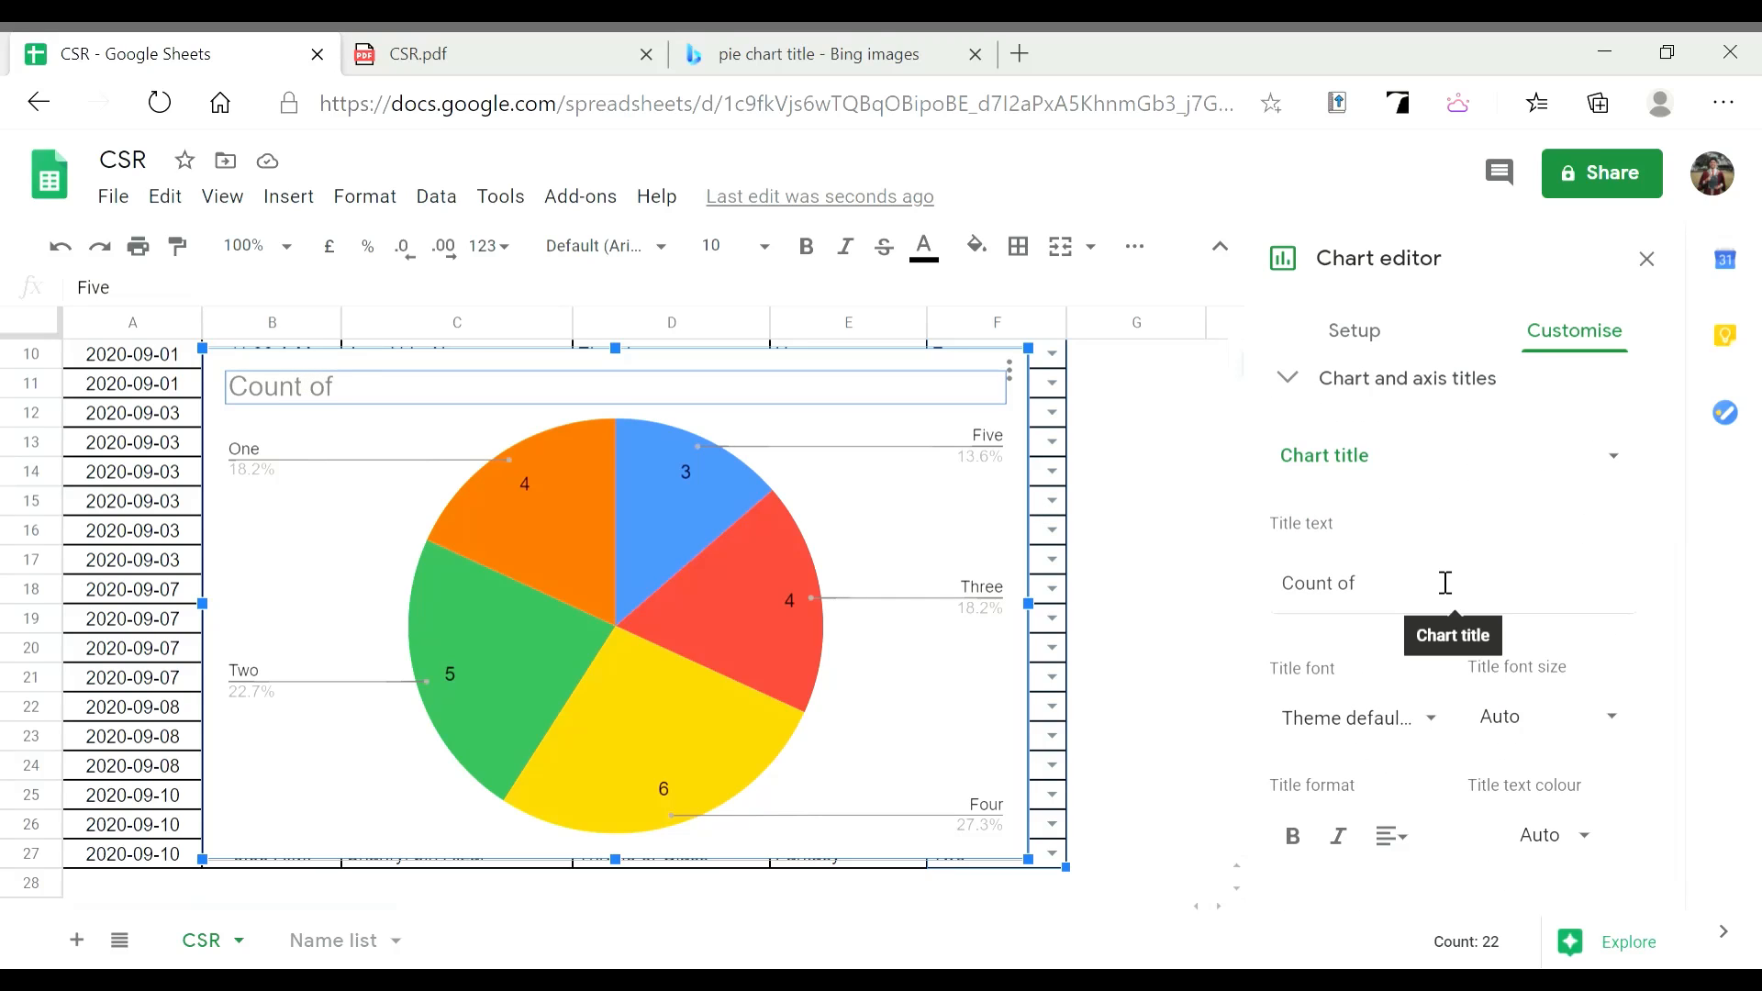
click(1448, 480)
click(1457, 461)
click(1428, 602)
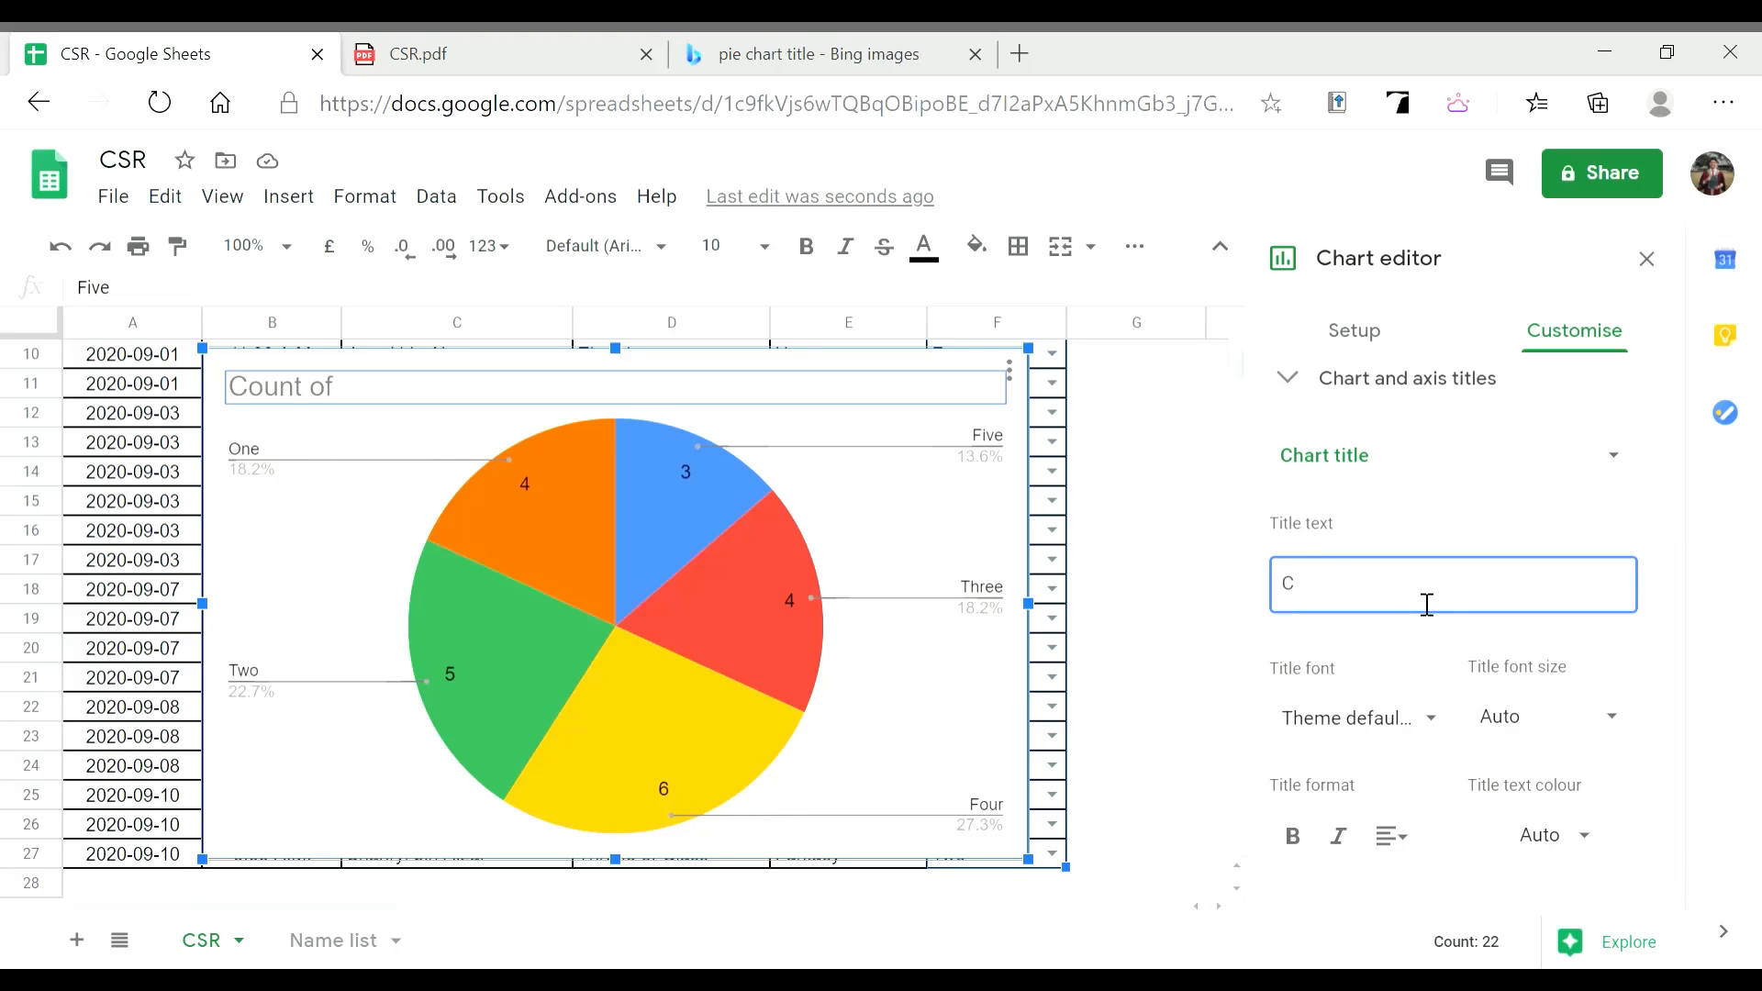
key(BackSpace)
text(Borrowin)
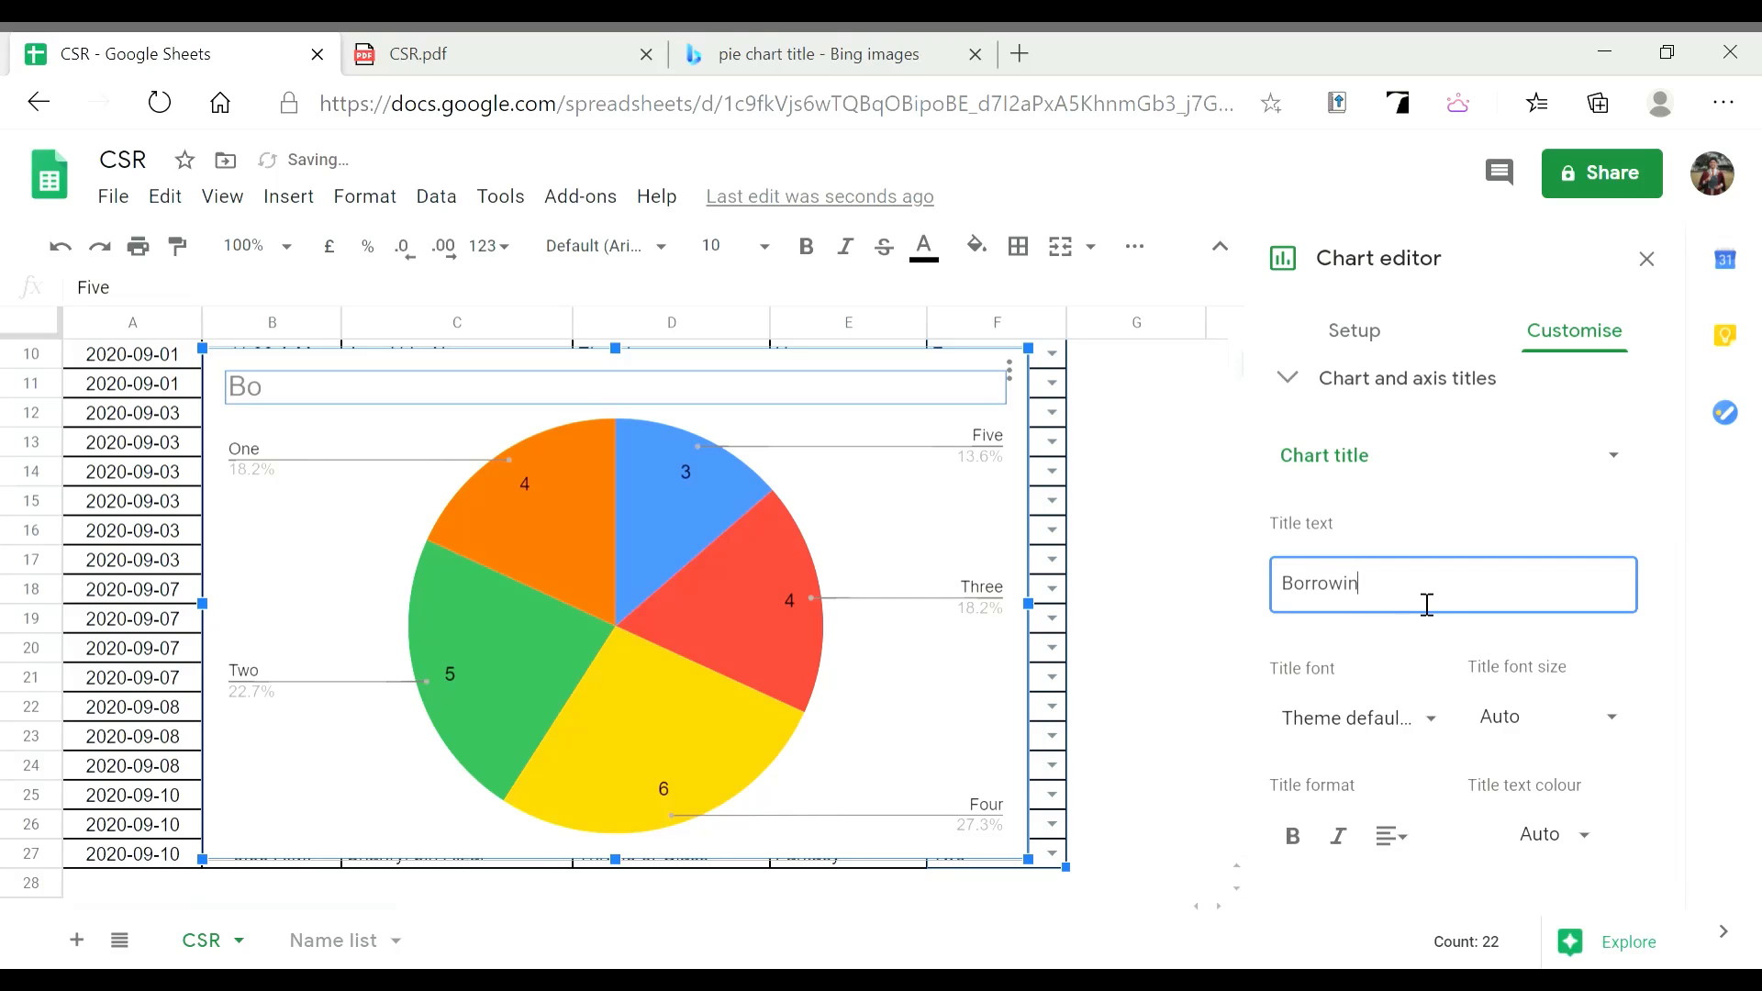
text(g books)
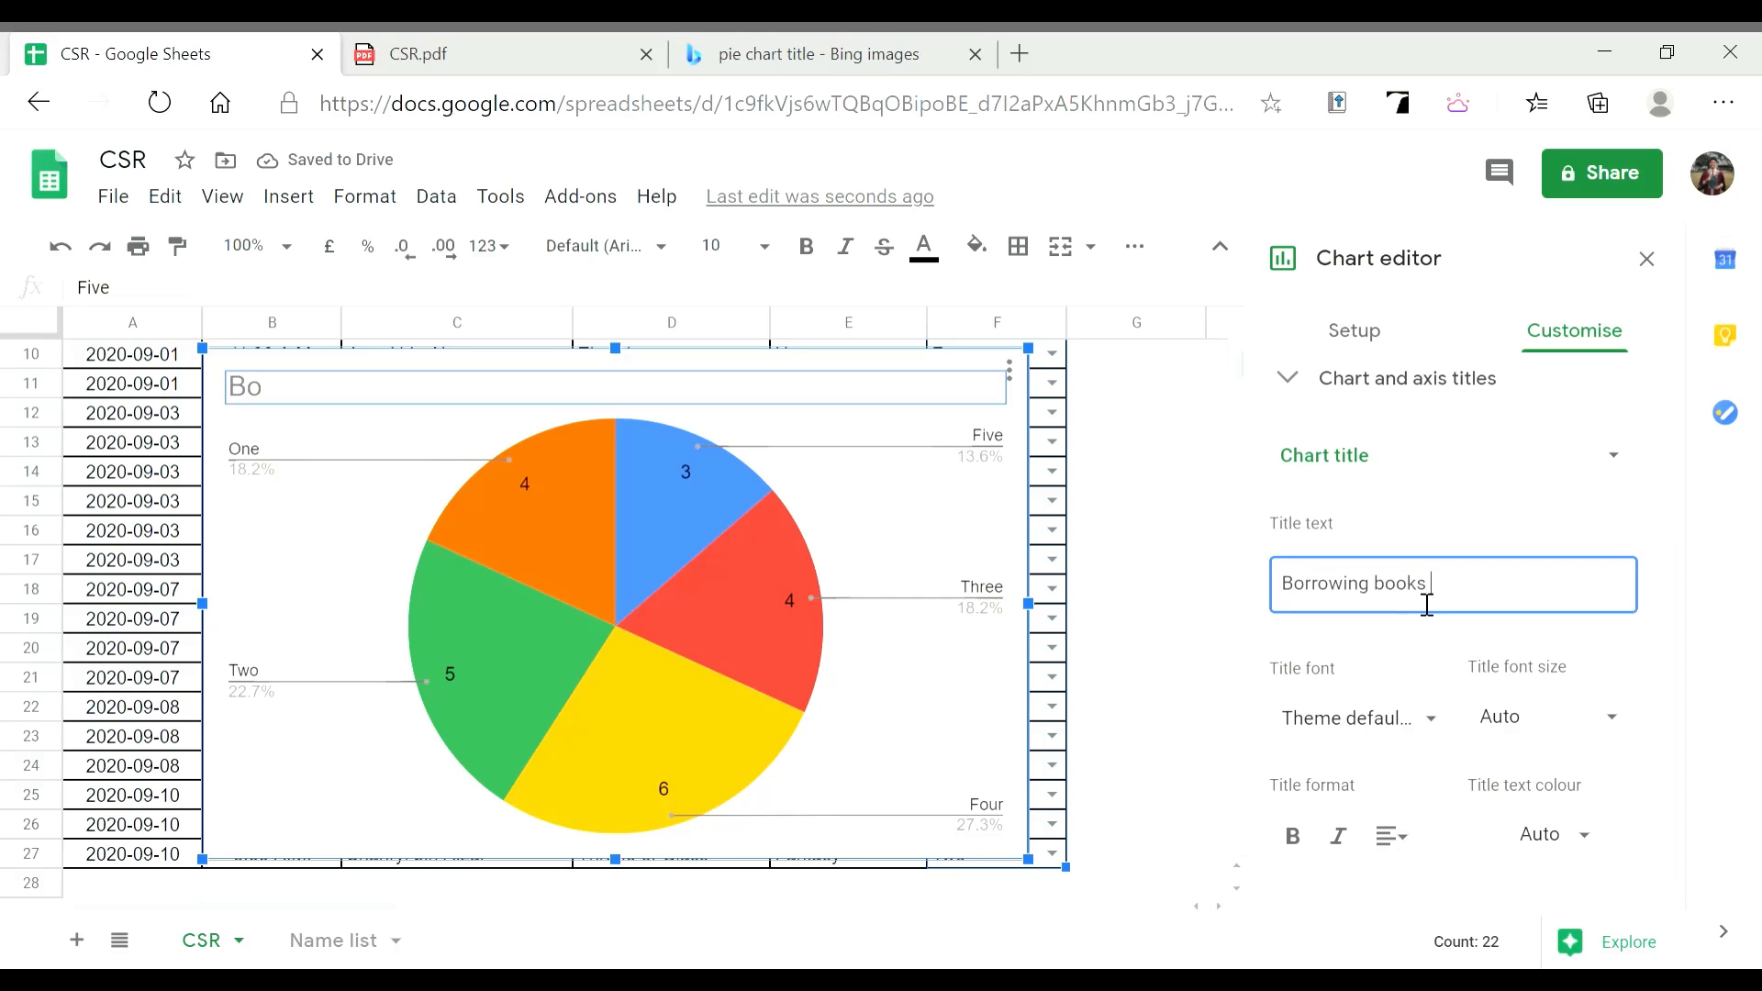
text(ibrary B)
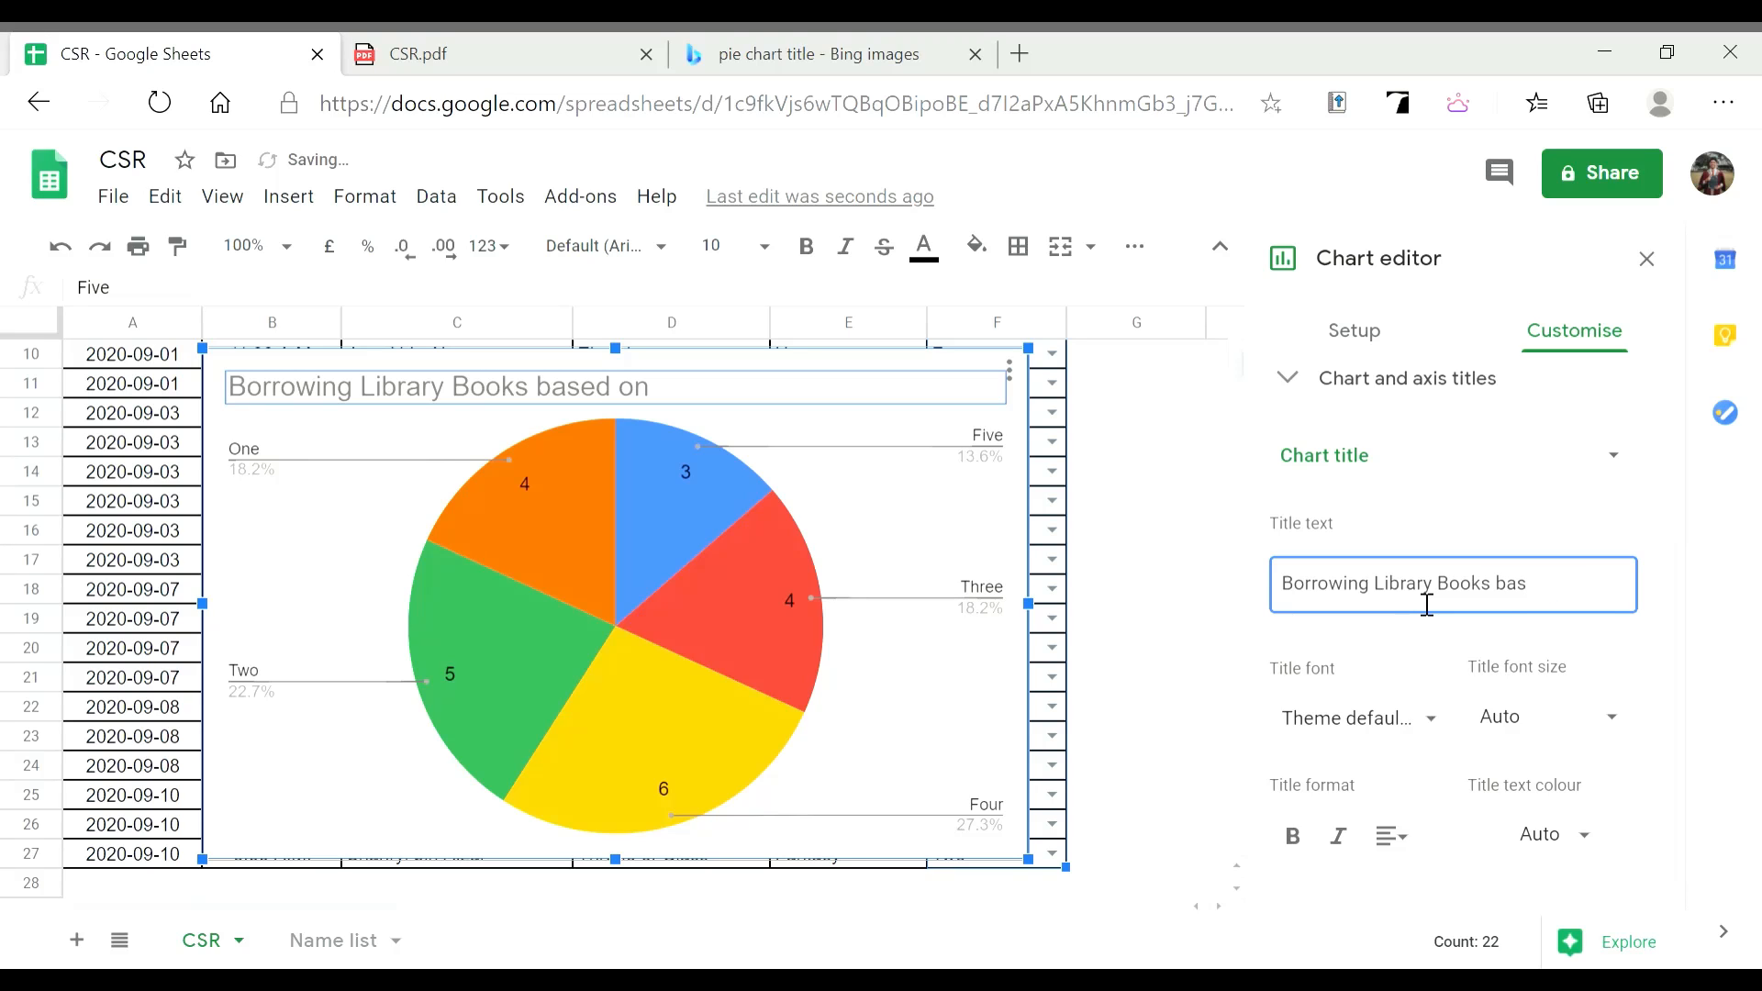
key(BackSpace)
text(Based)
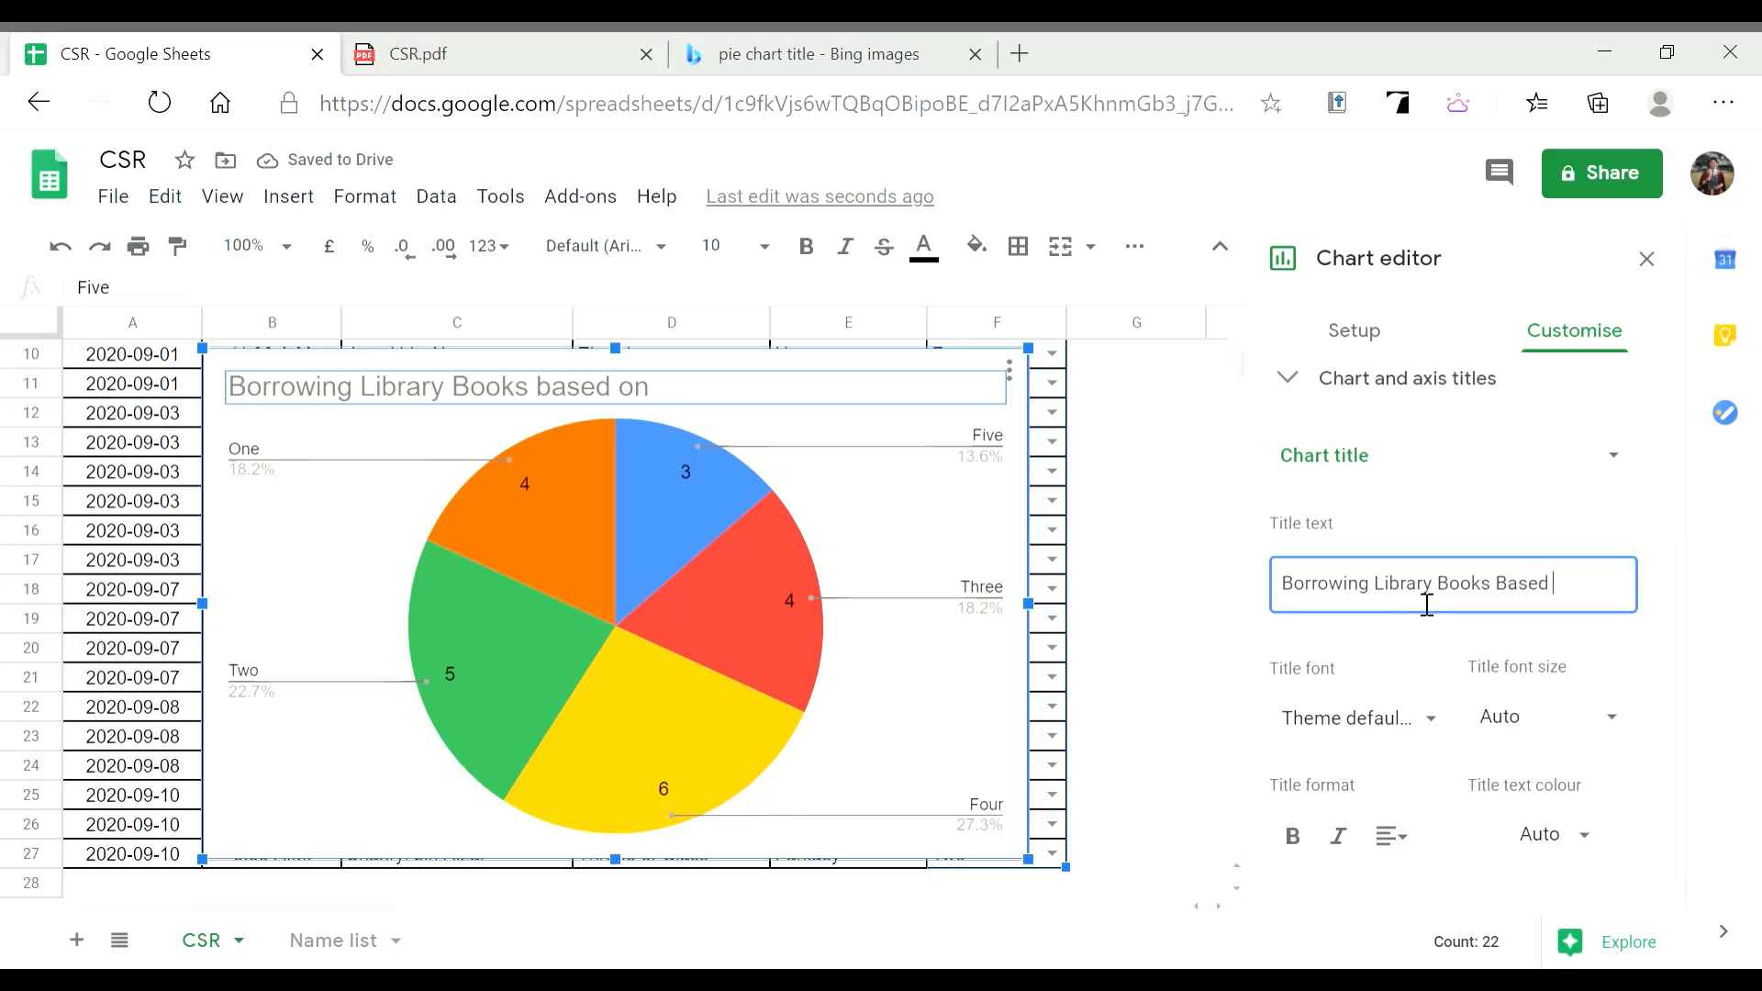
text( n)
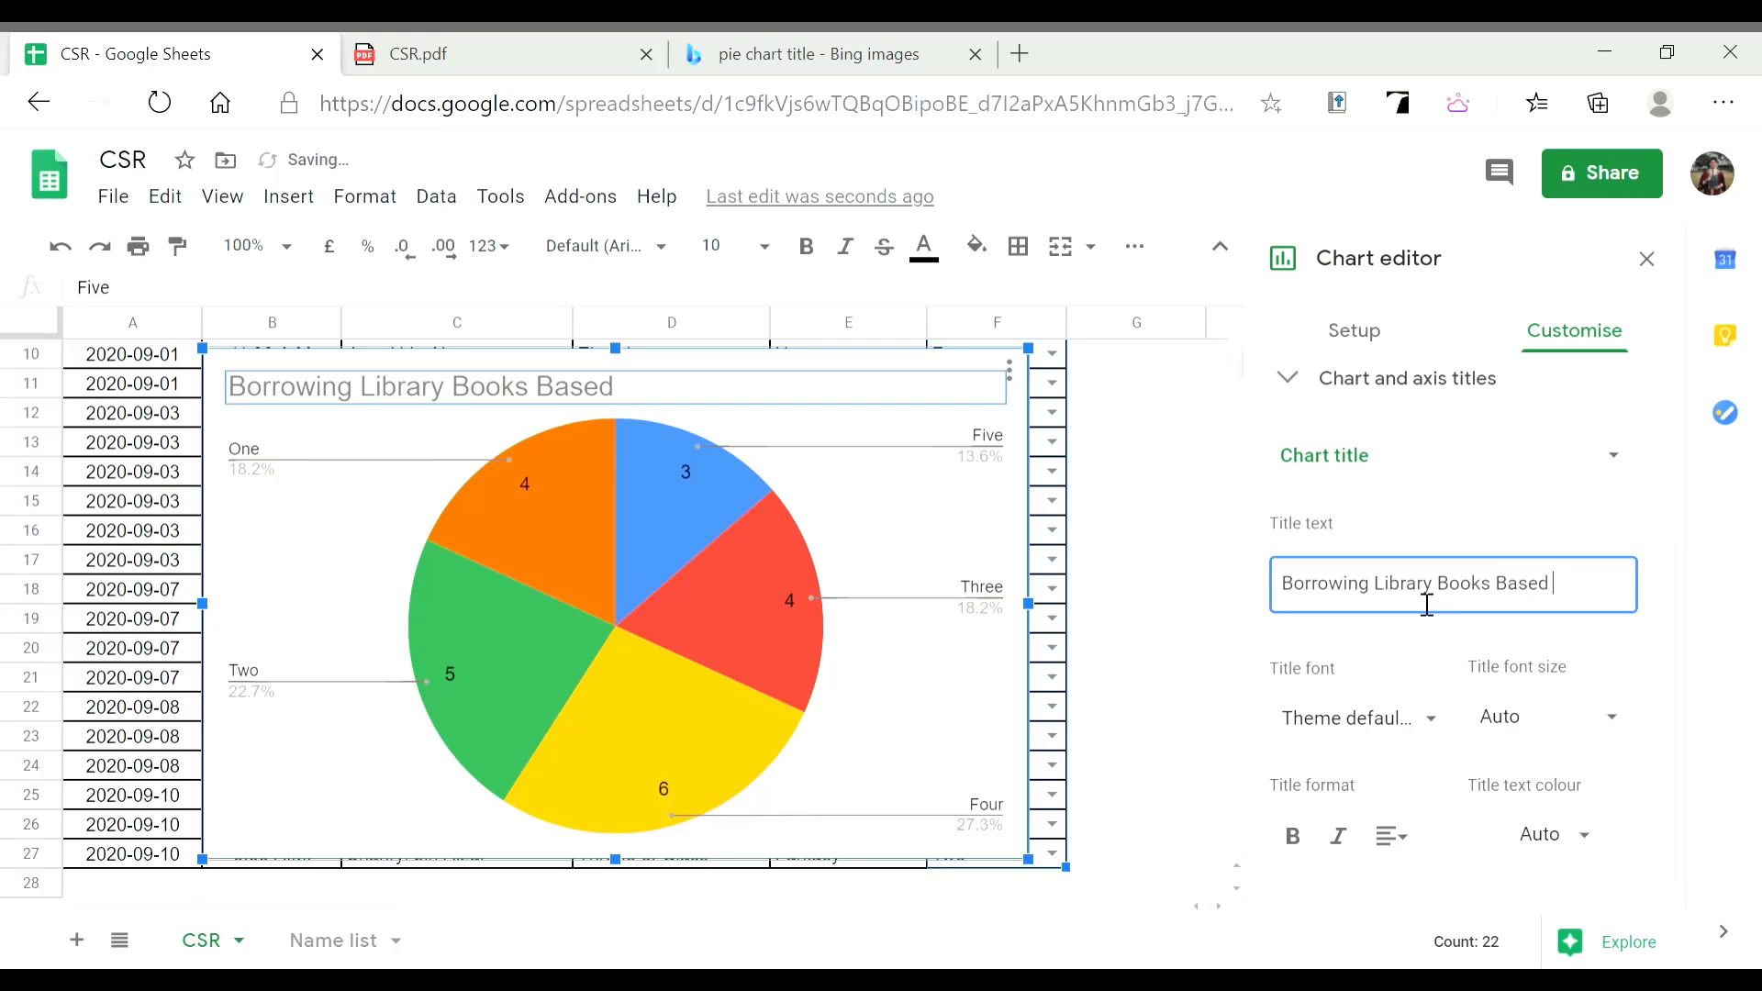
key(BackSpace)
text(Gra)
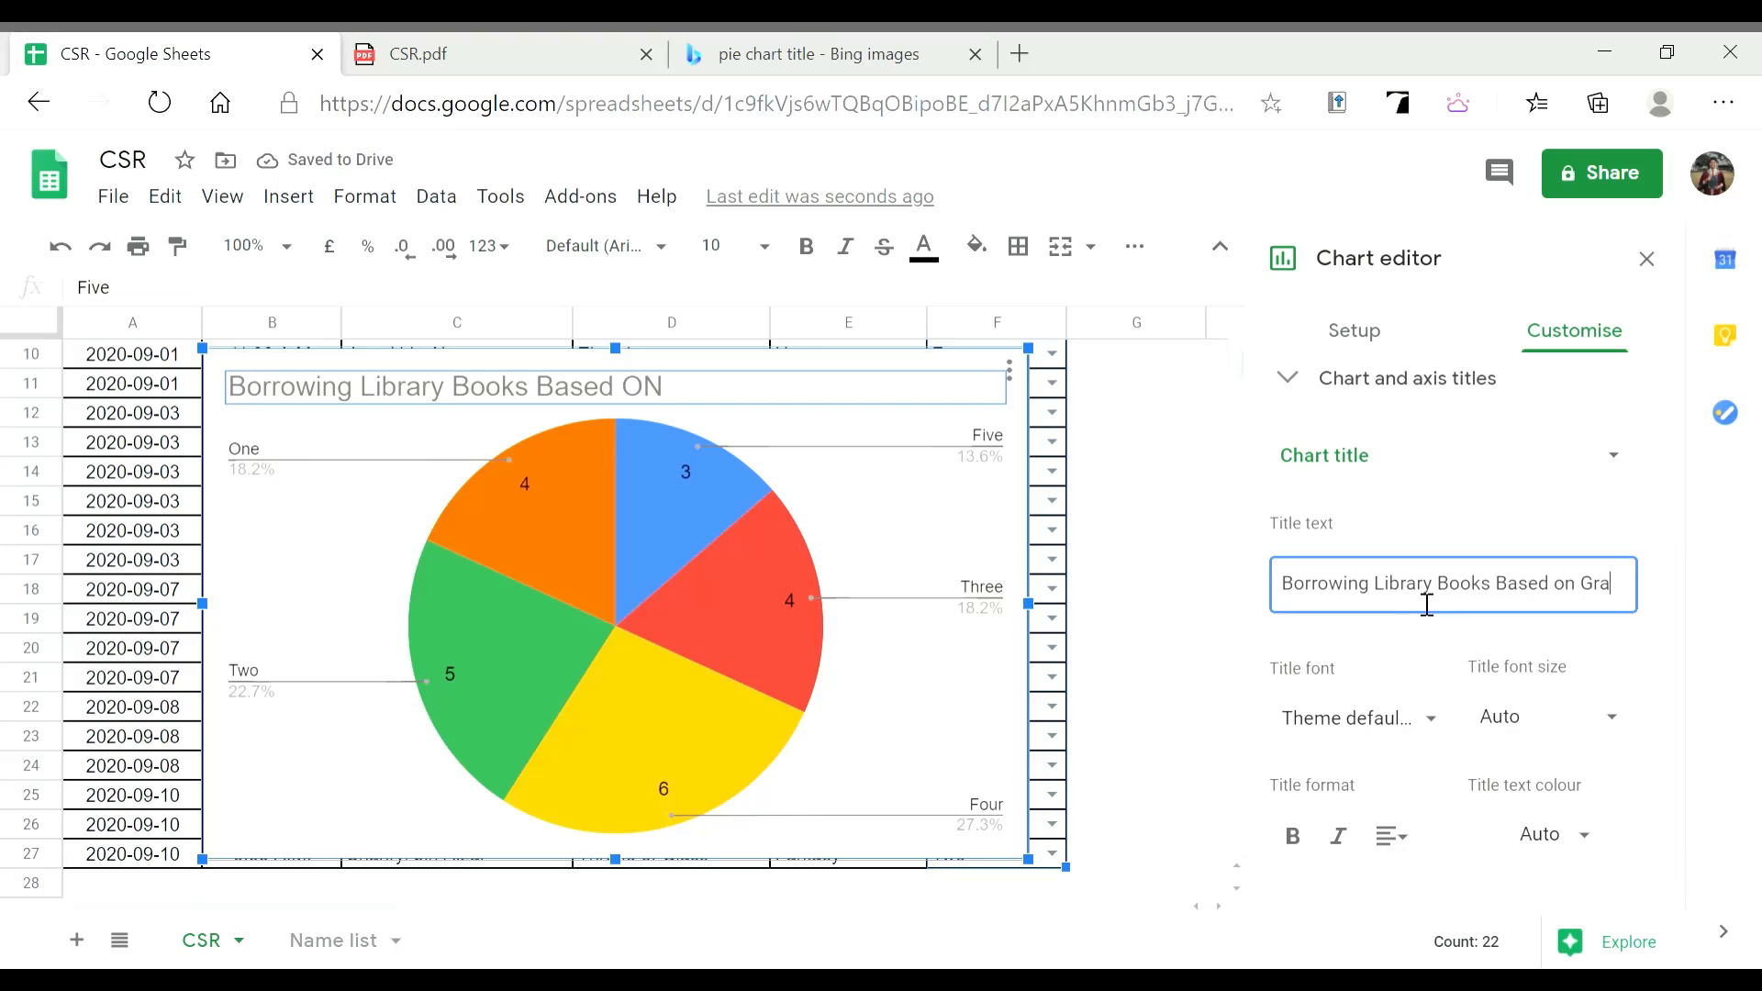
text(de)
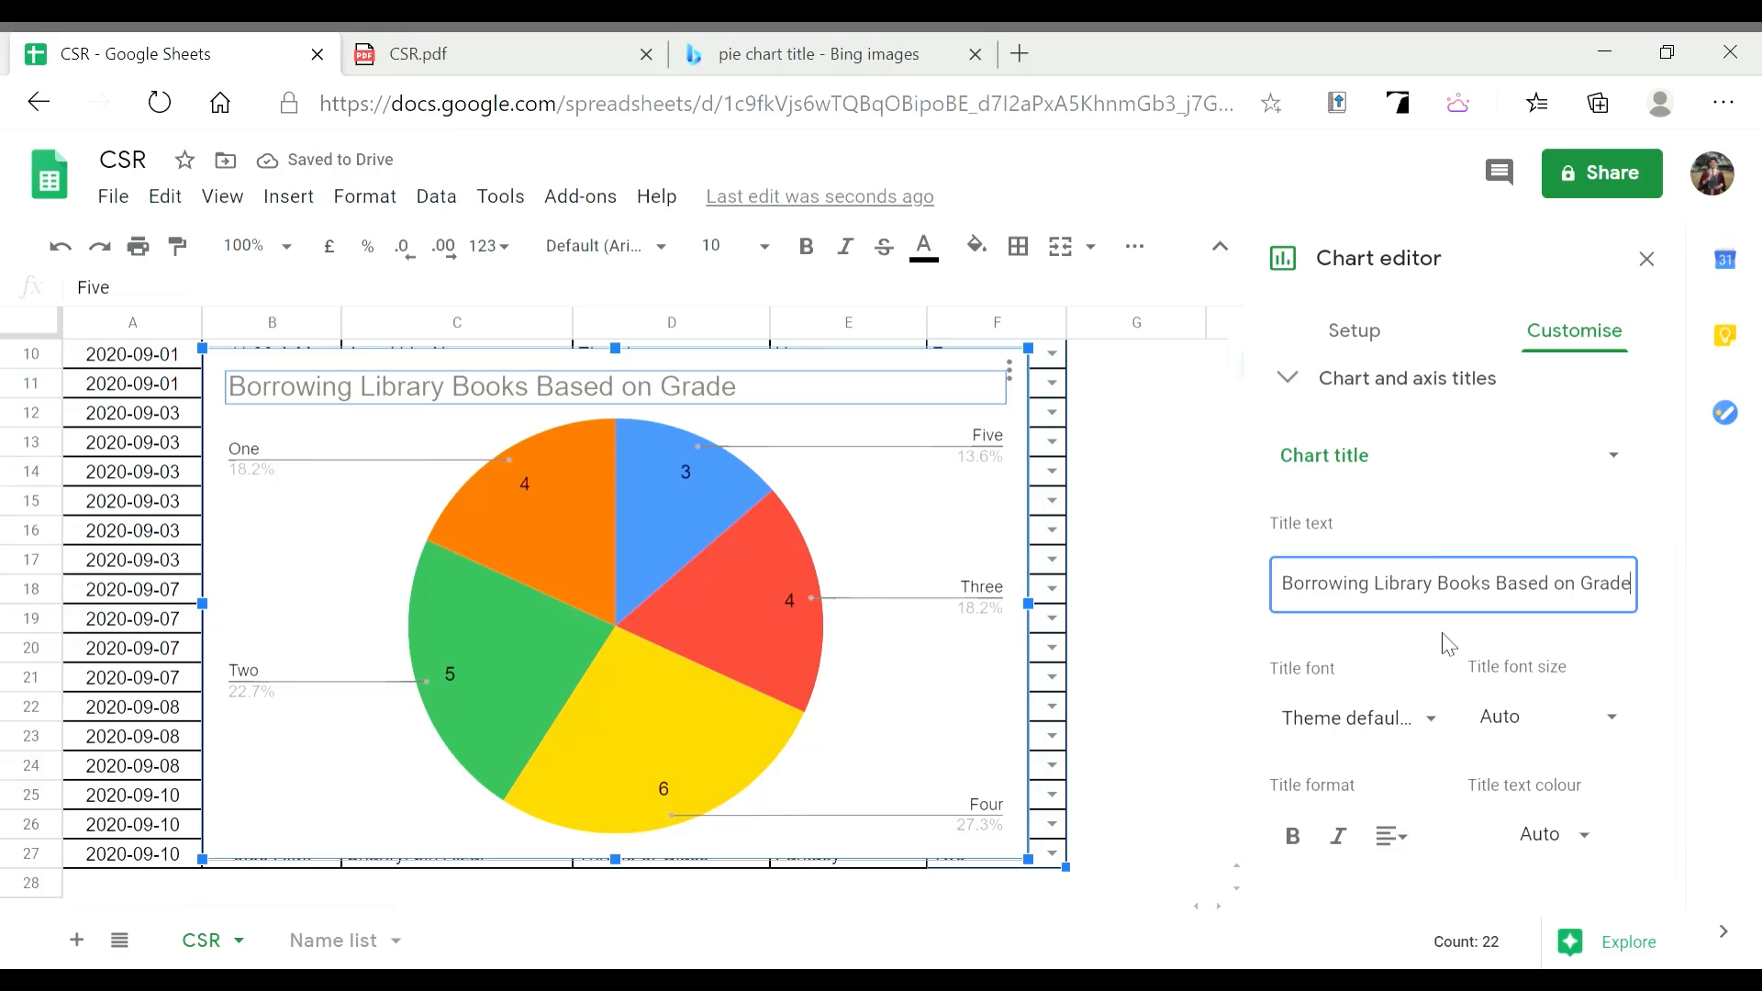
scroll(1407, 662, down, 1)
scroll(1390, 652, up, 4)
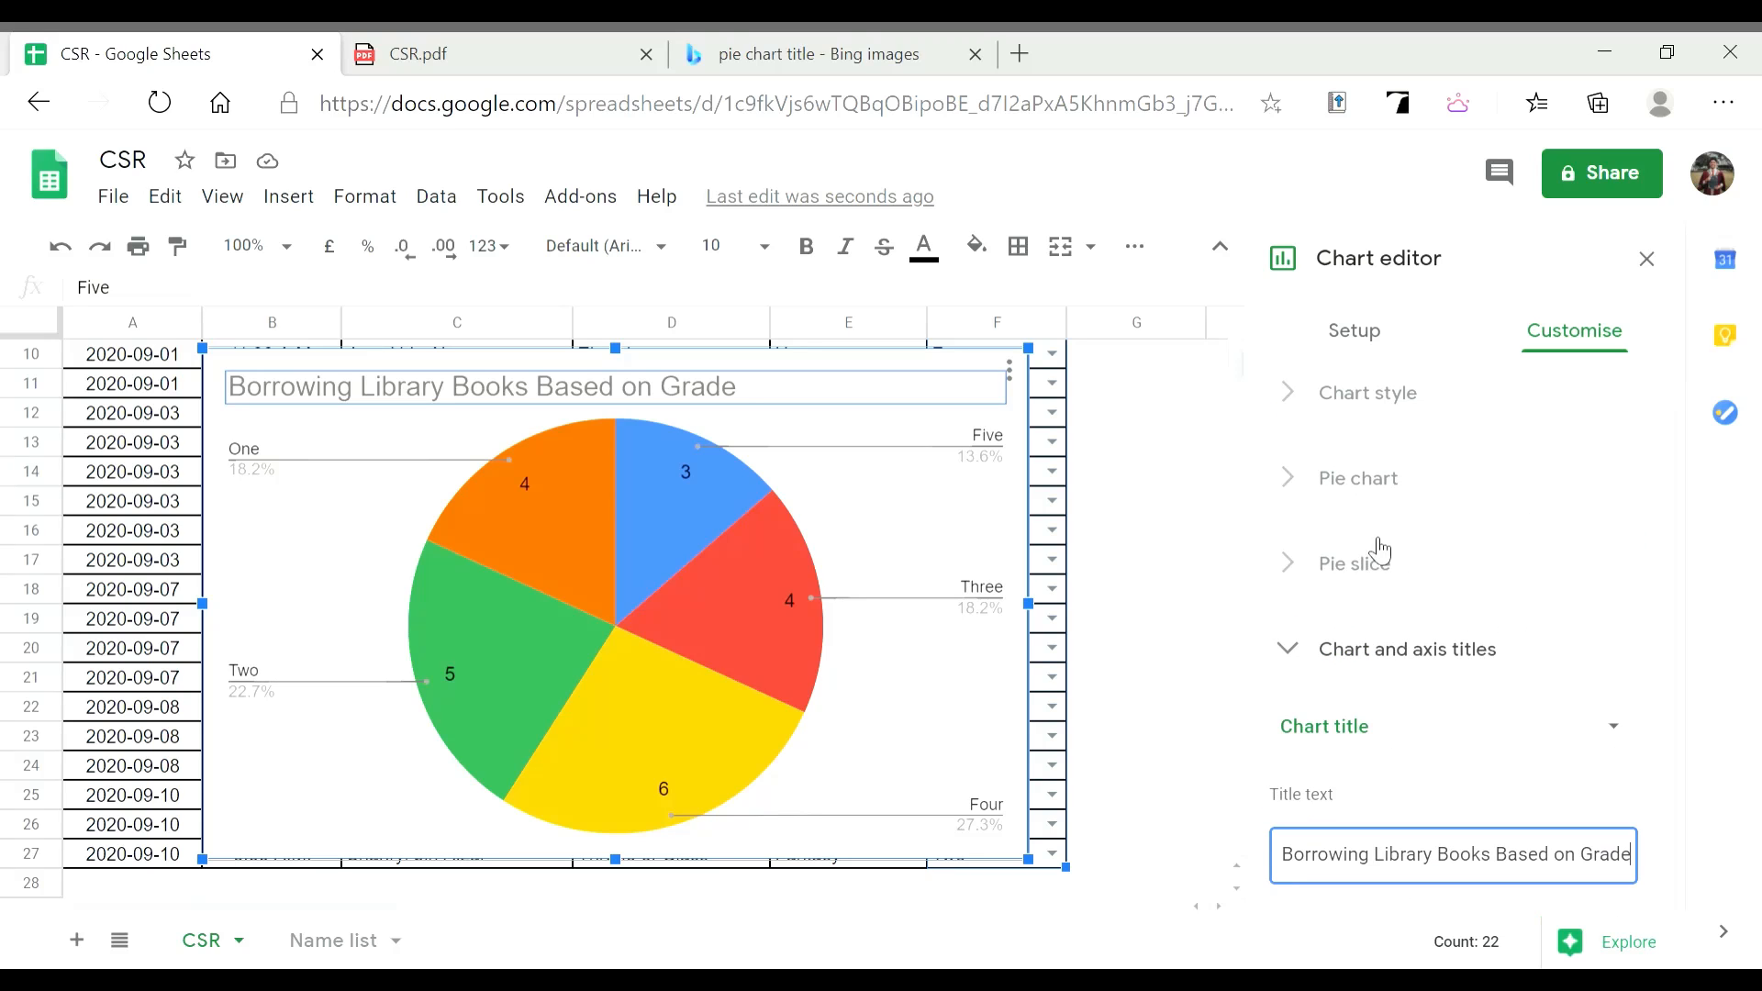
Try red and black slice borders, then settle on a light slice border colour
click(1380, 485)
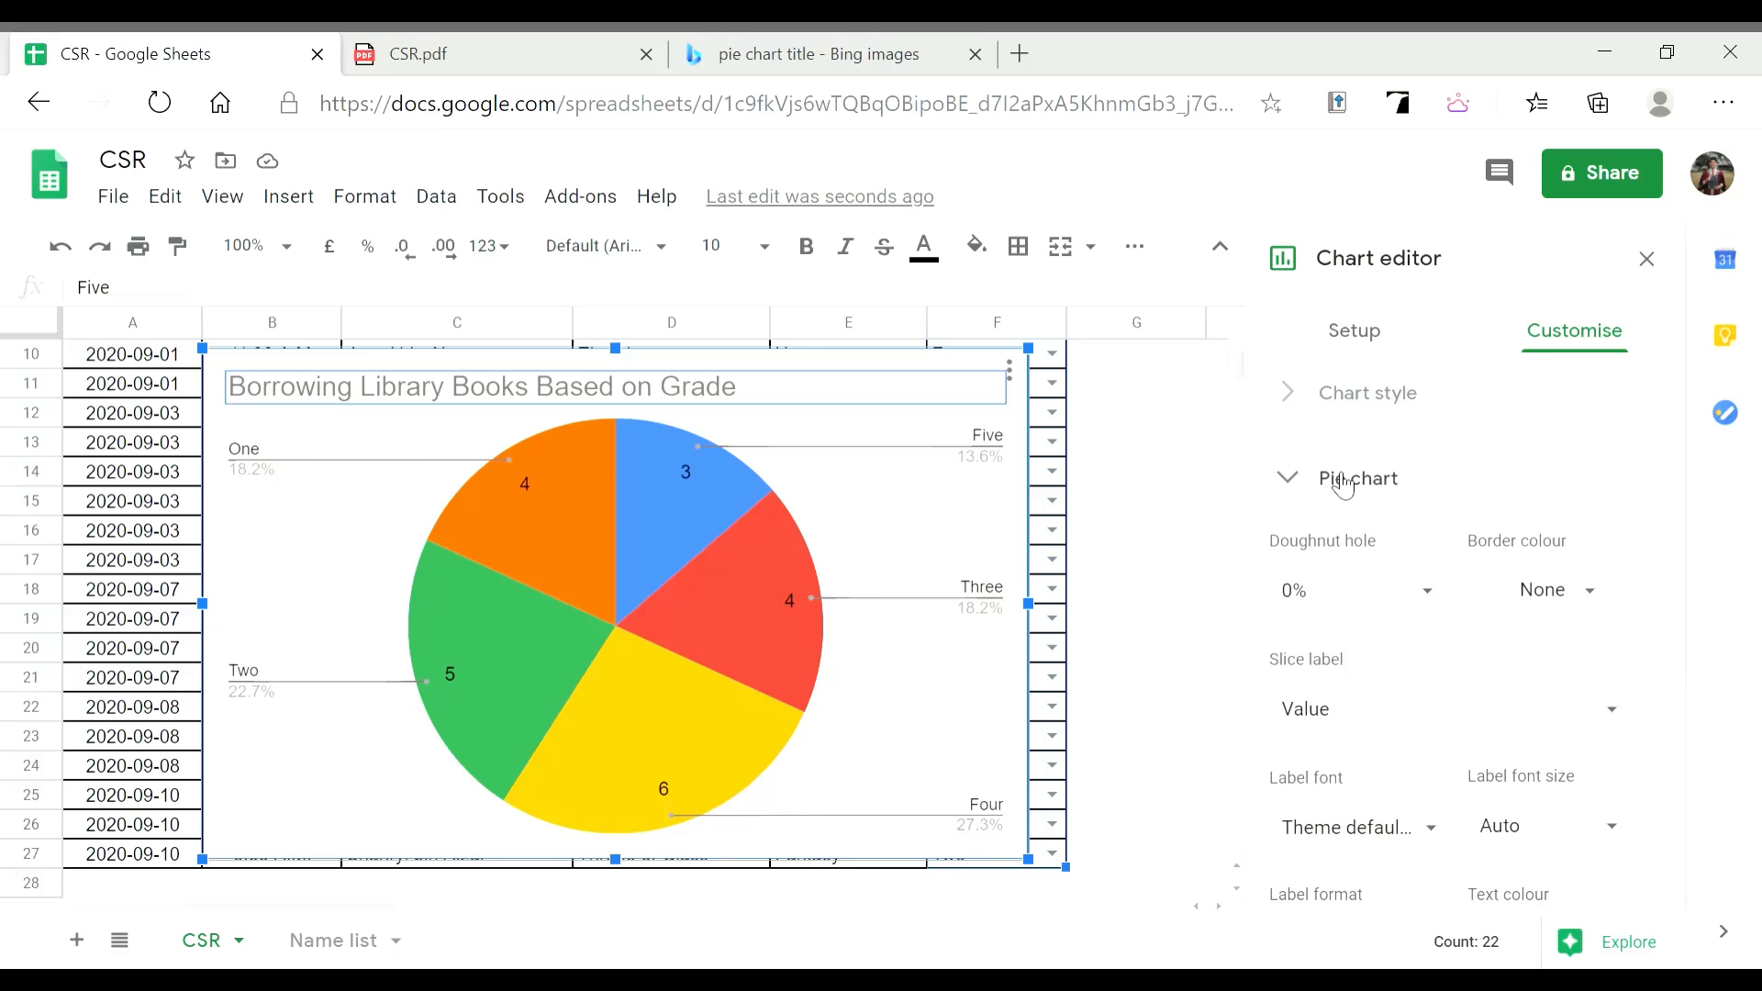
click(1372, 482)
click(1402, 477)
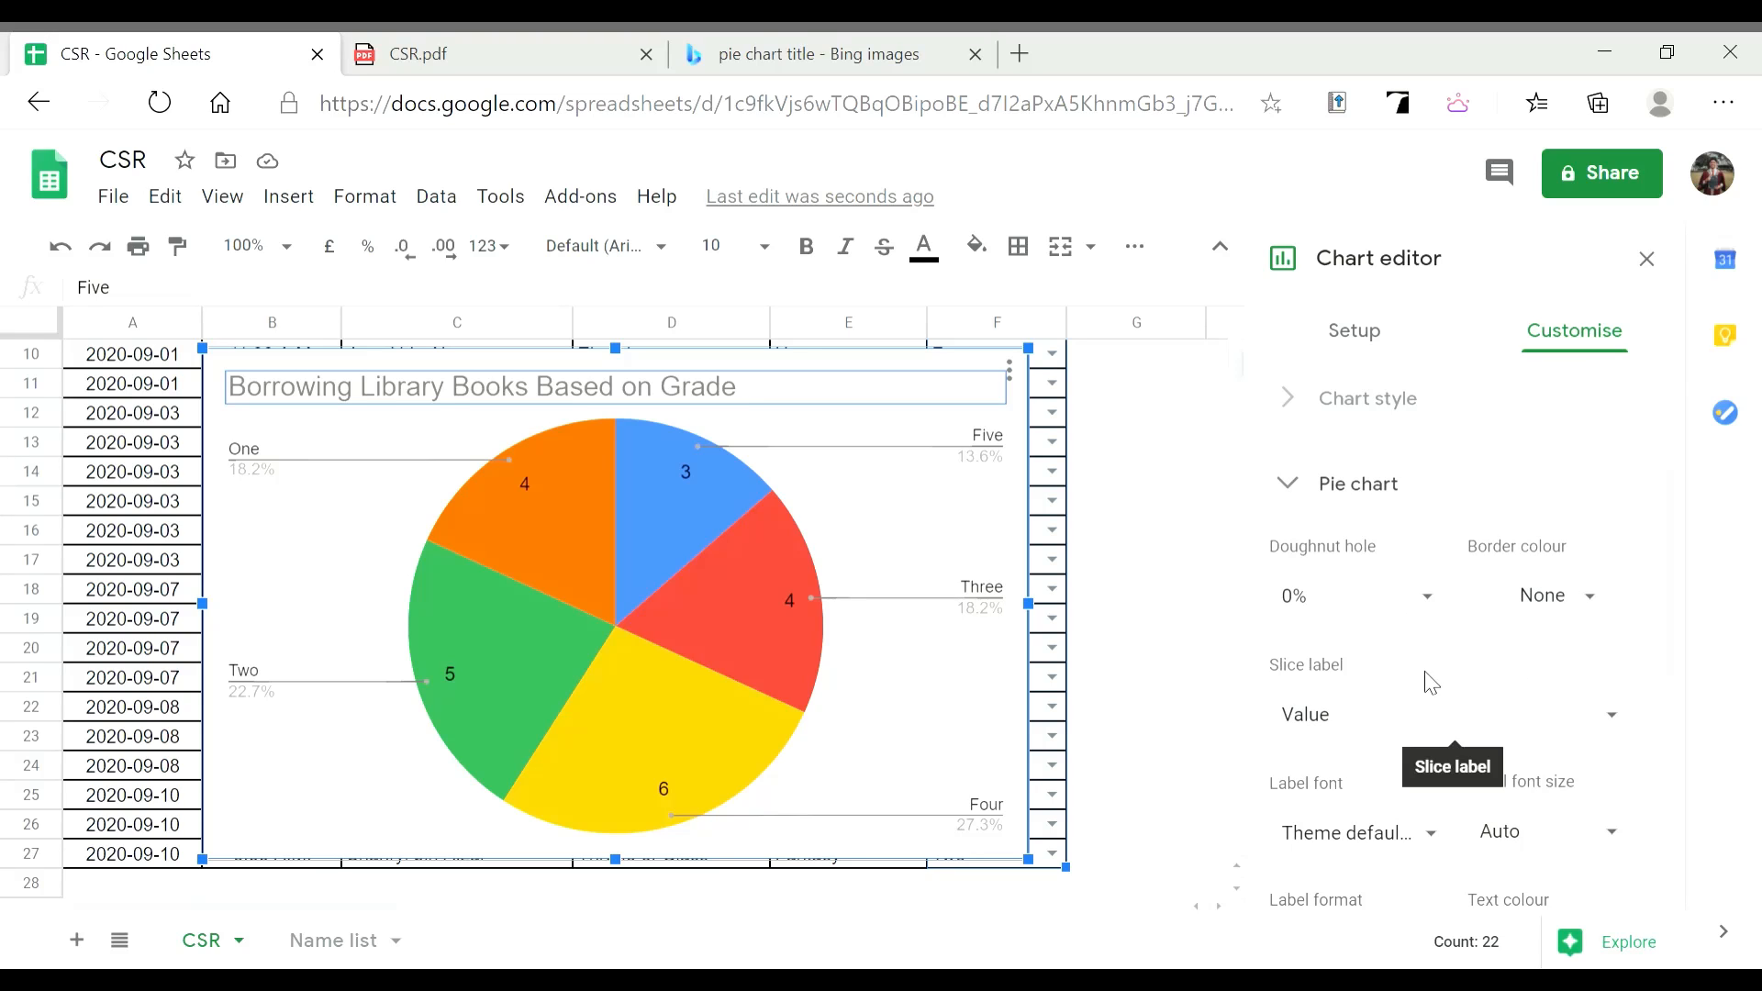
click(1550, 608)
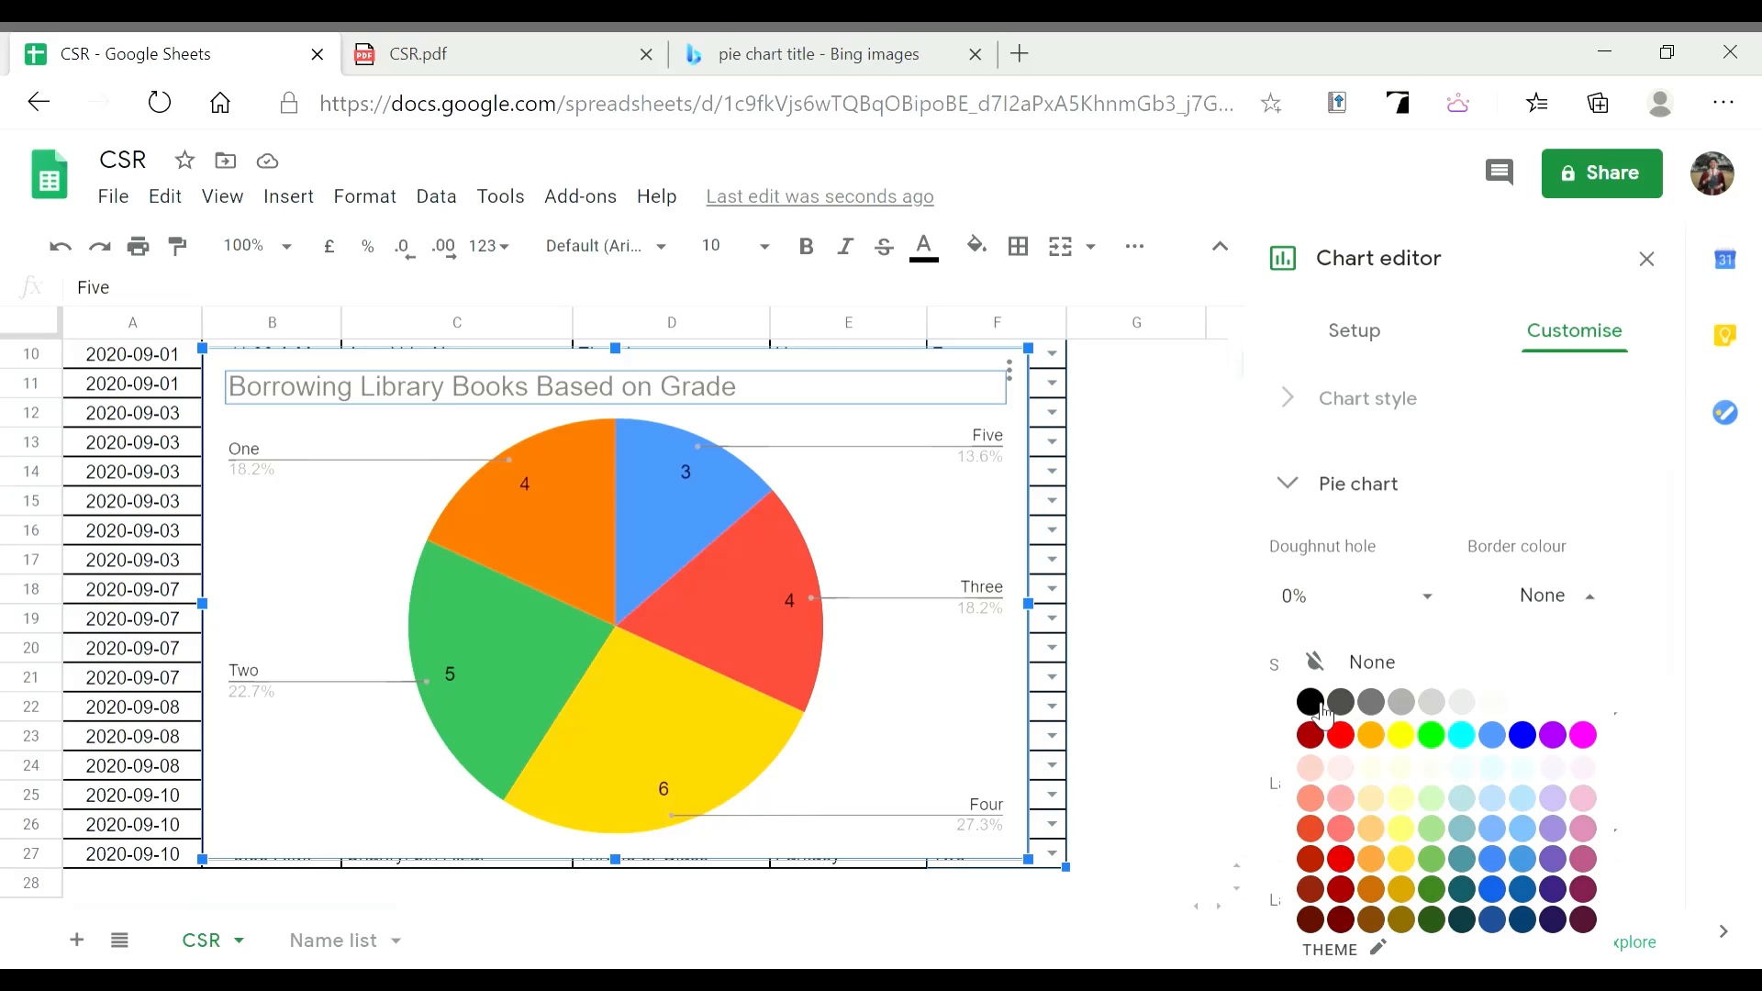
click(1343, 736)
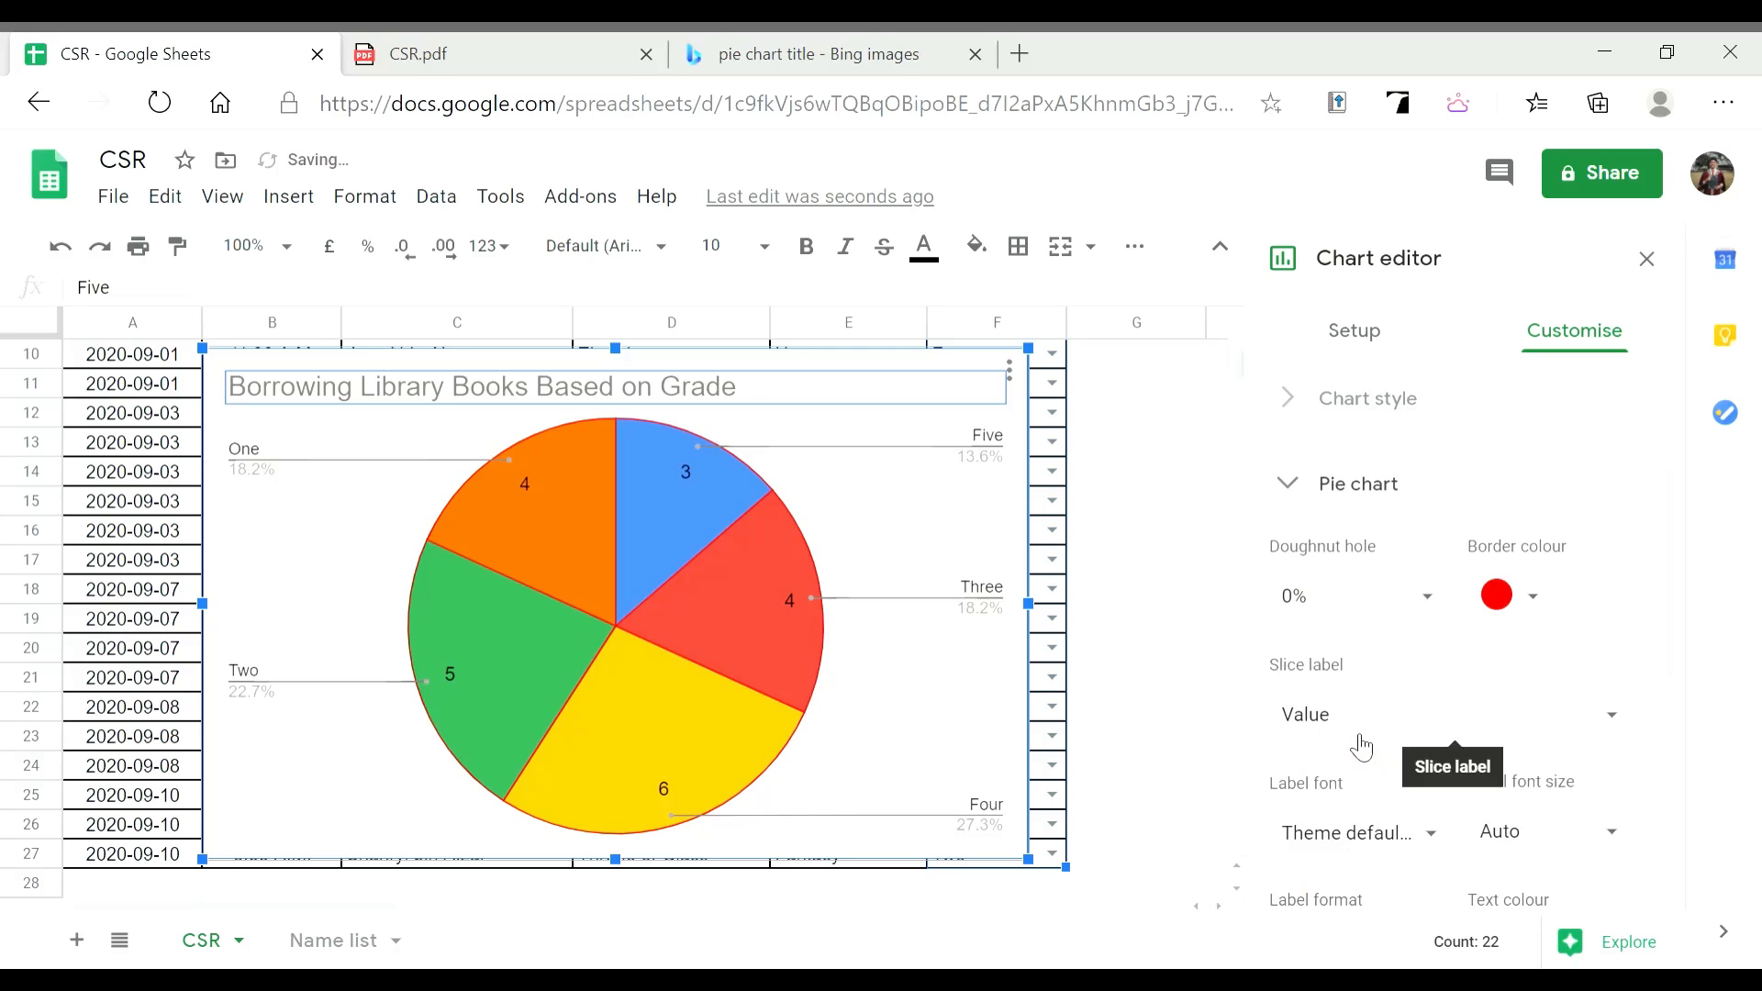
click(1520, 631)
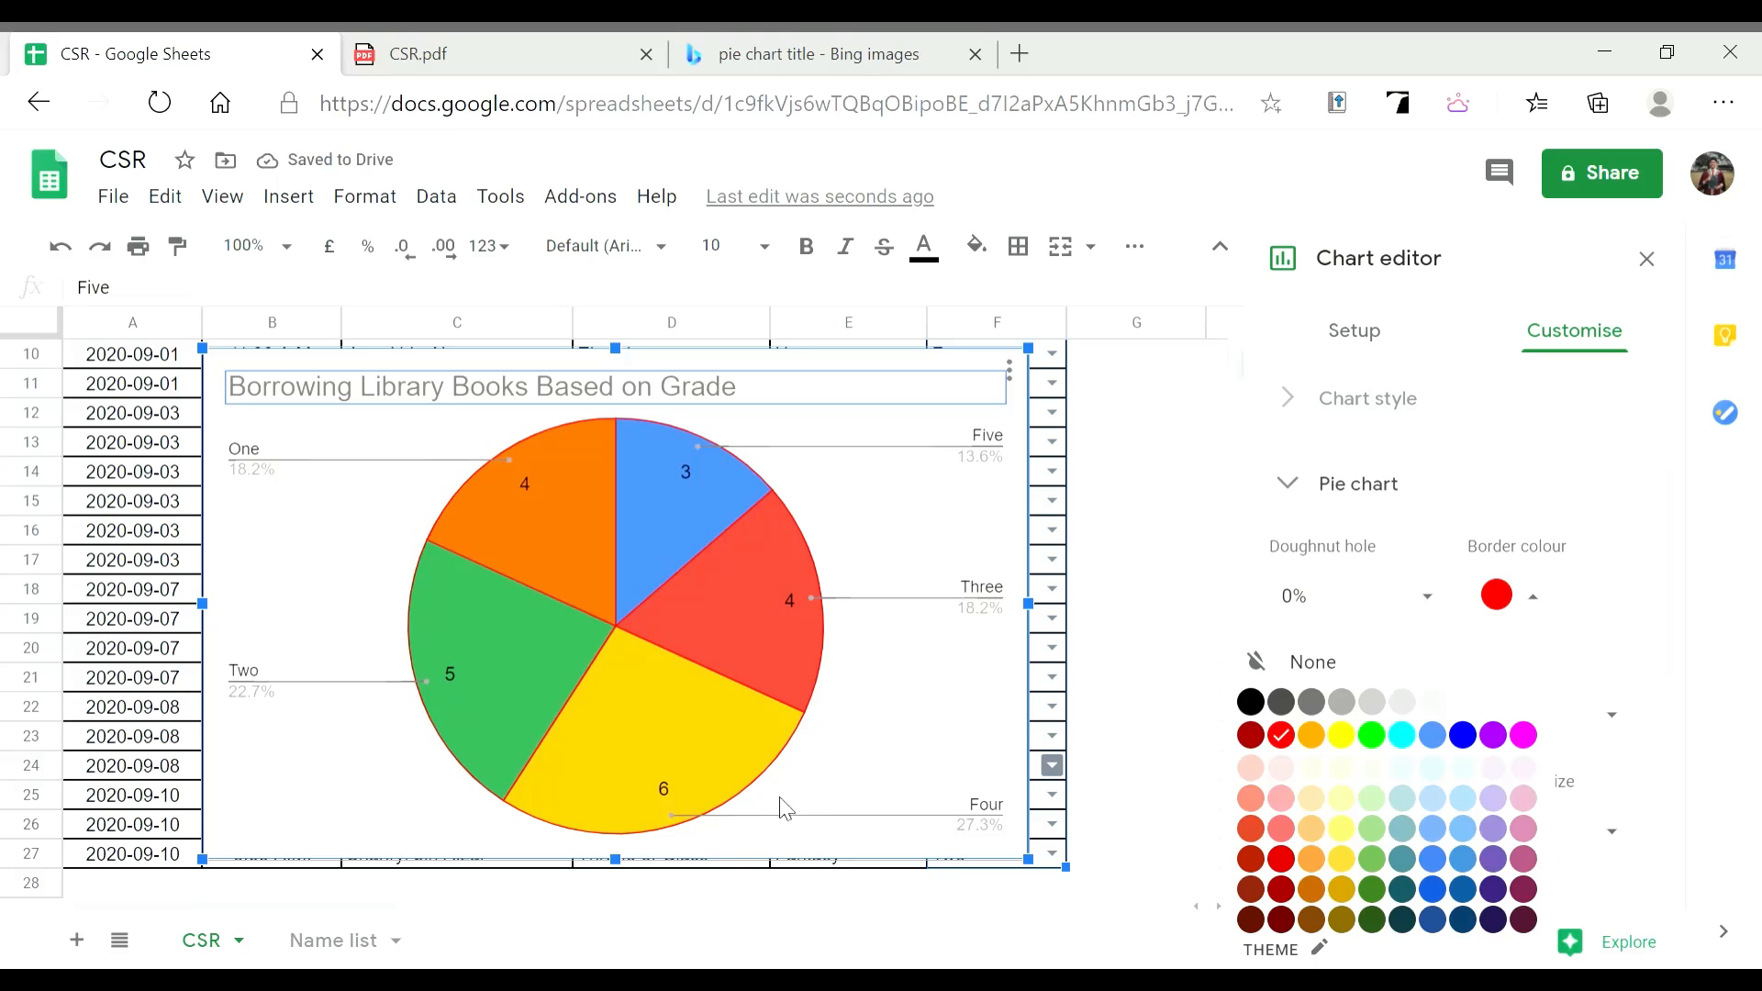
click(1250, 702)
click(1499, 602)
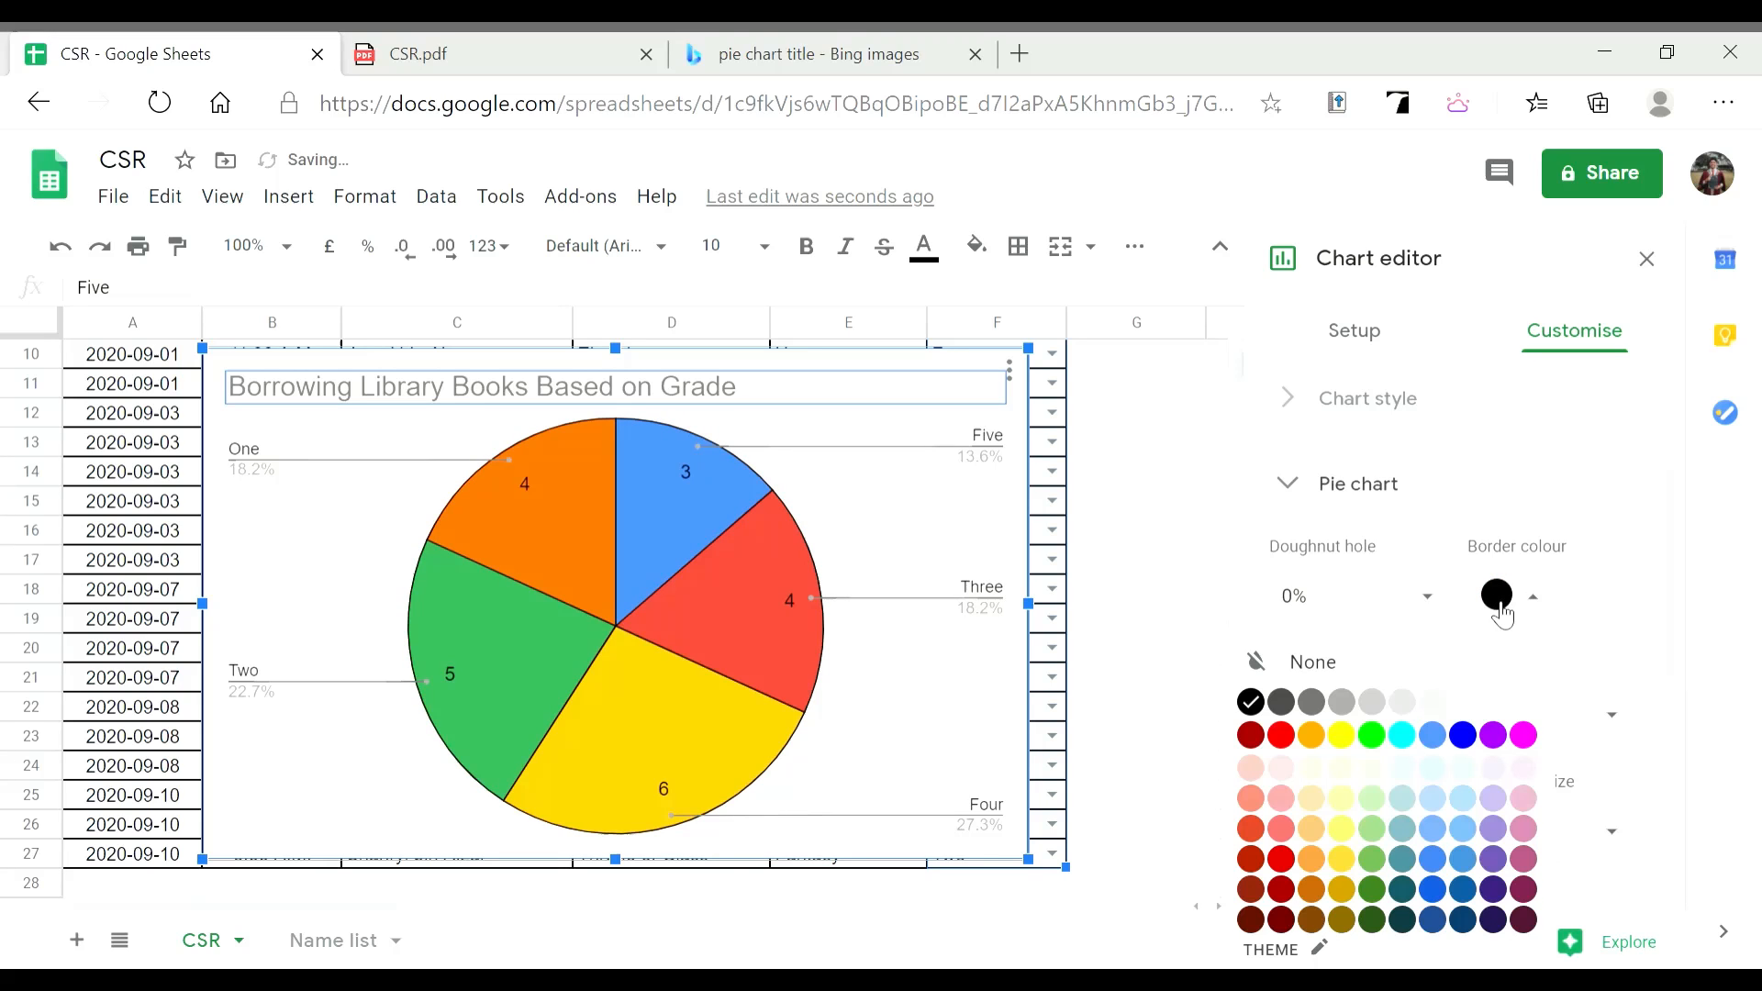
click(1529, 709)
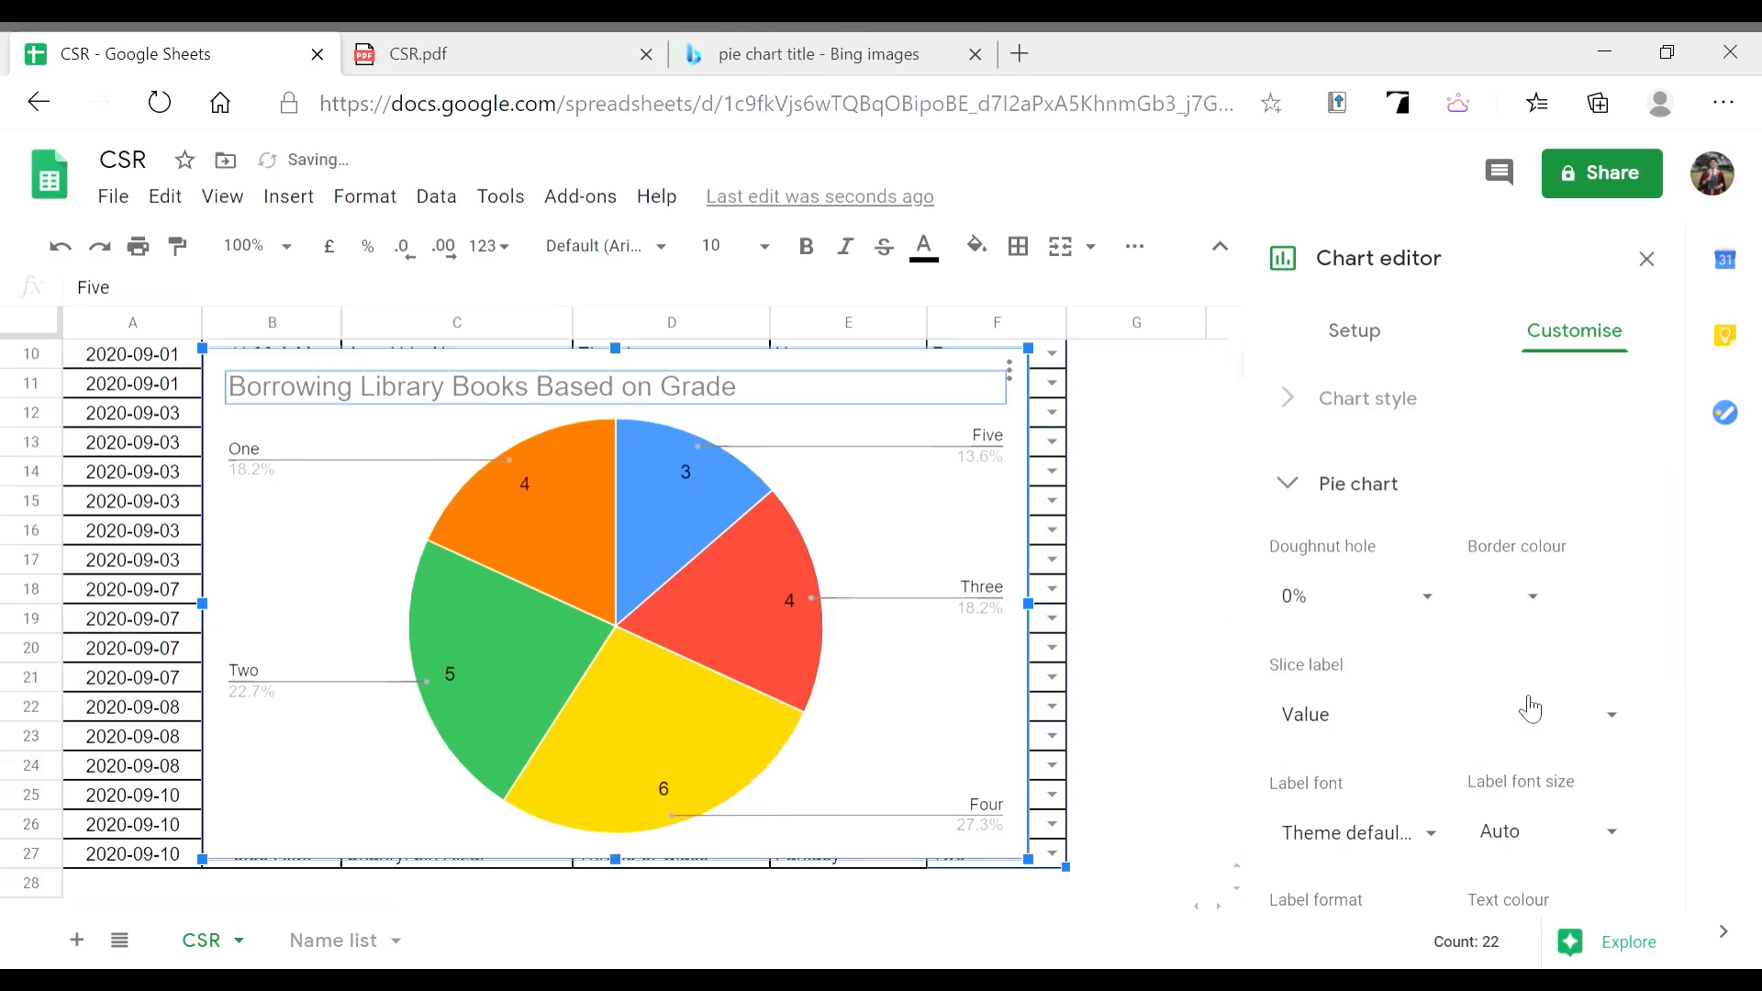
click(1445, 606)
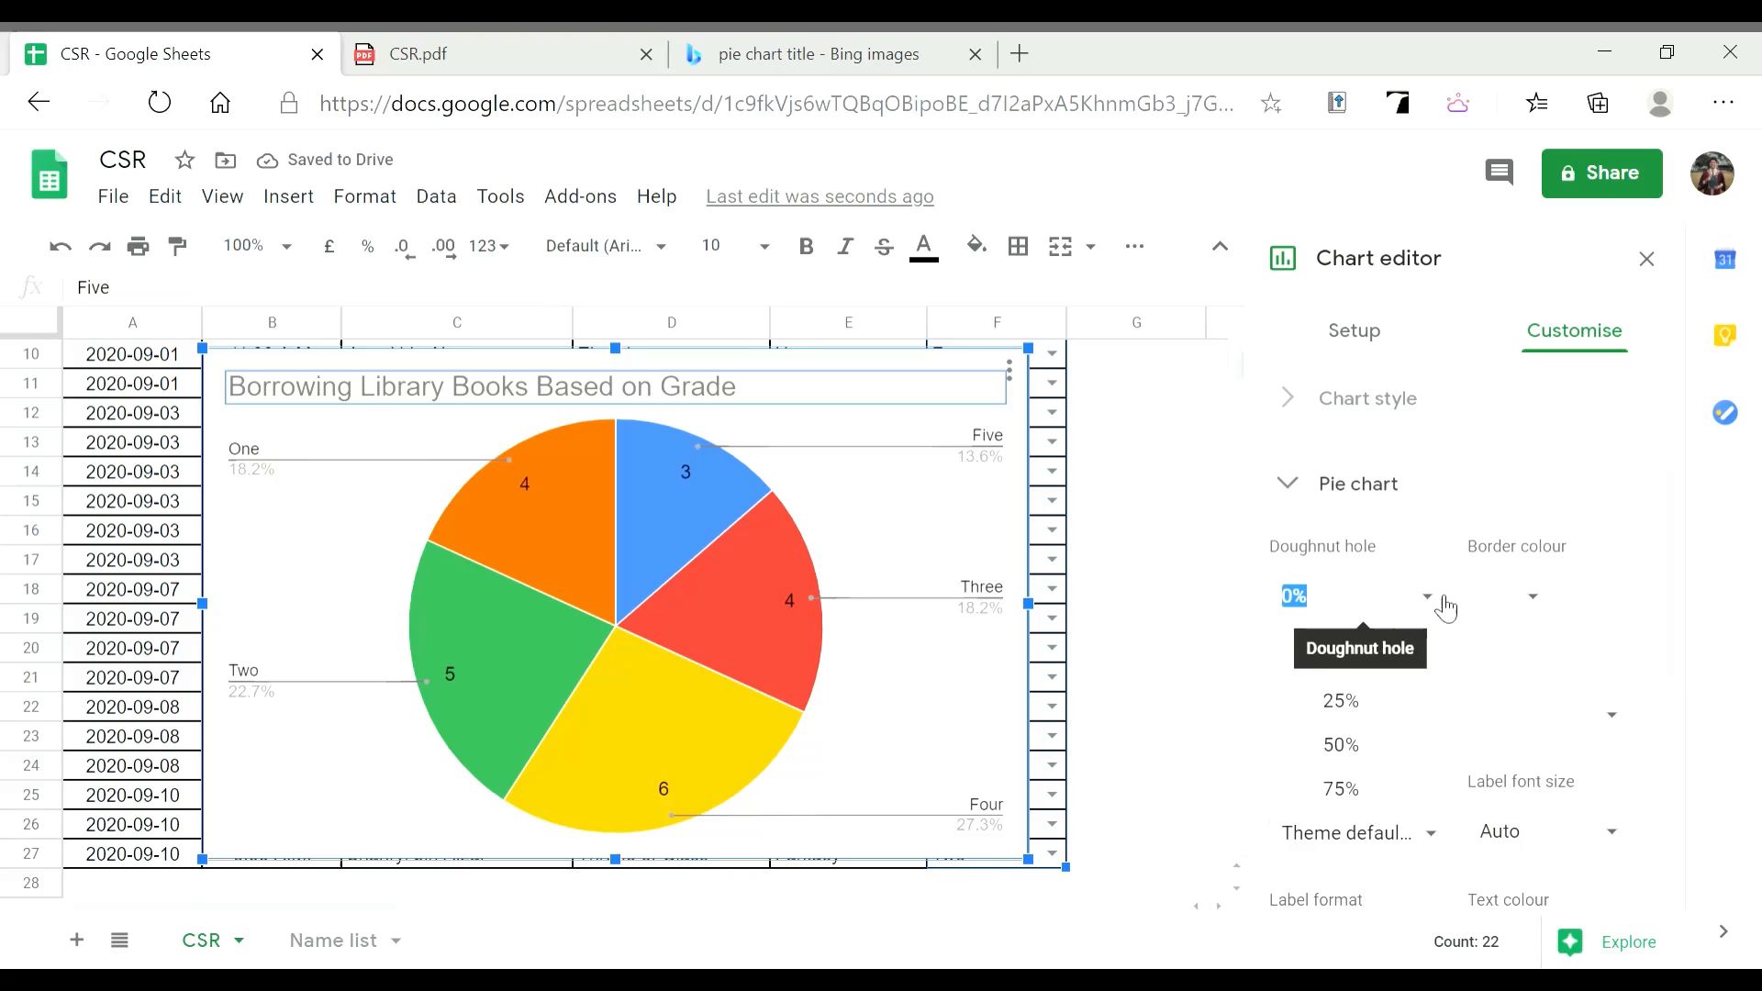
click(1358, 705)
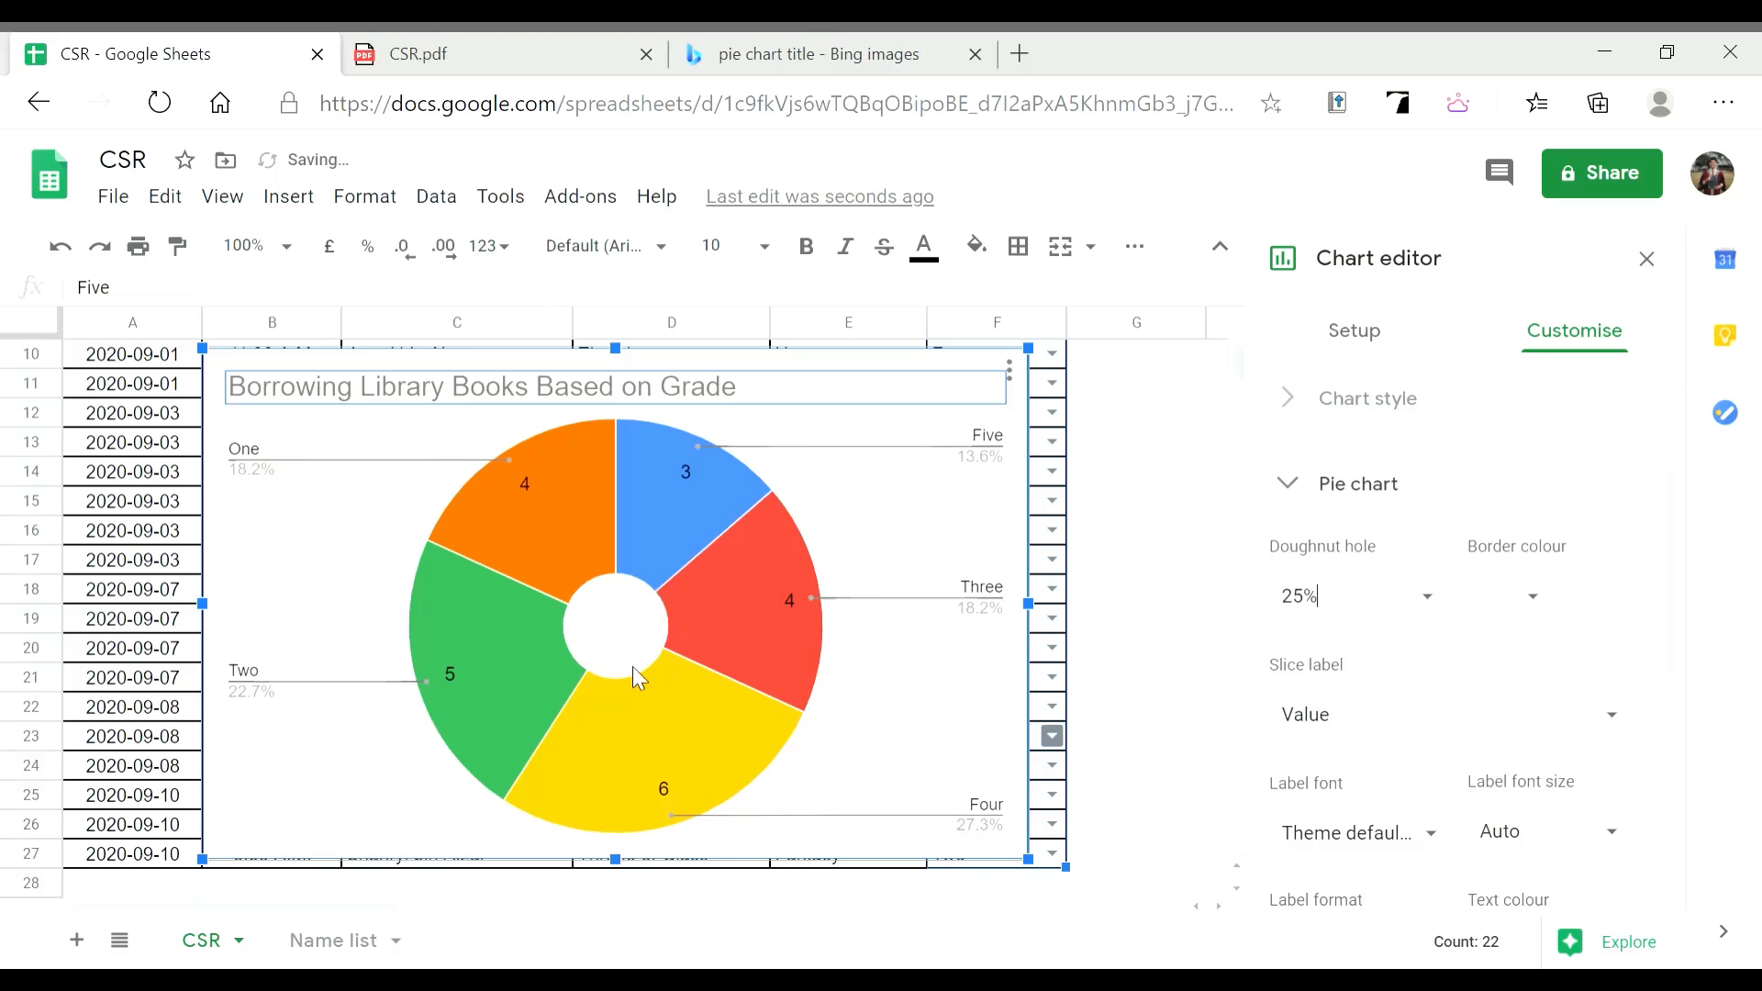
click(1374, 595)
click(1349, 653)
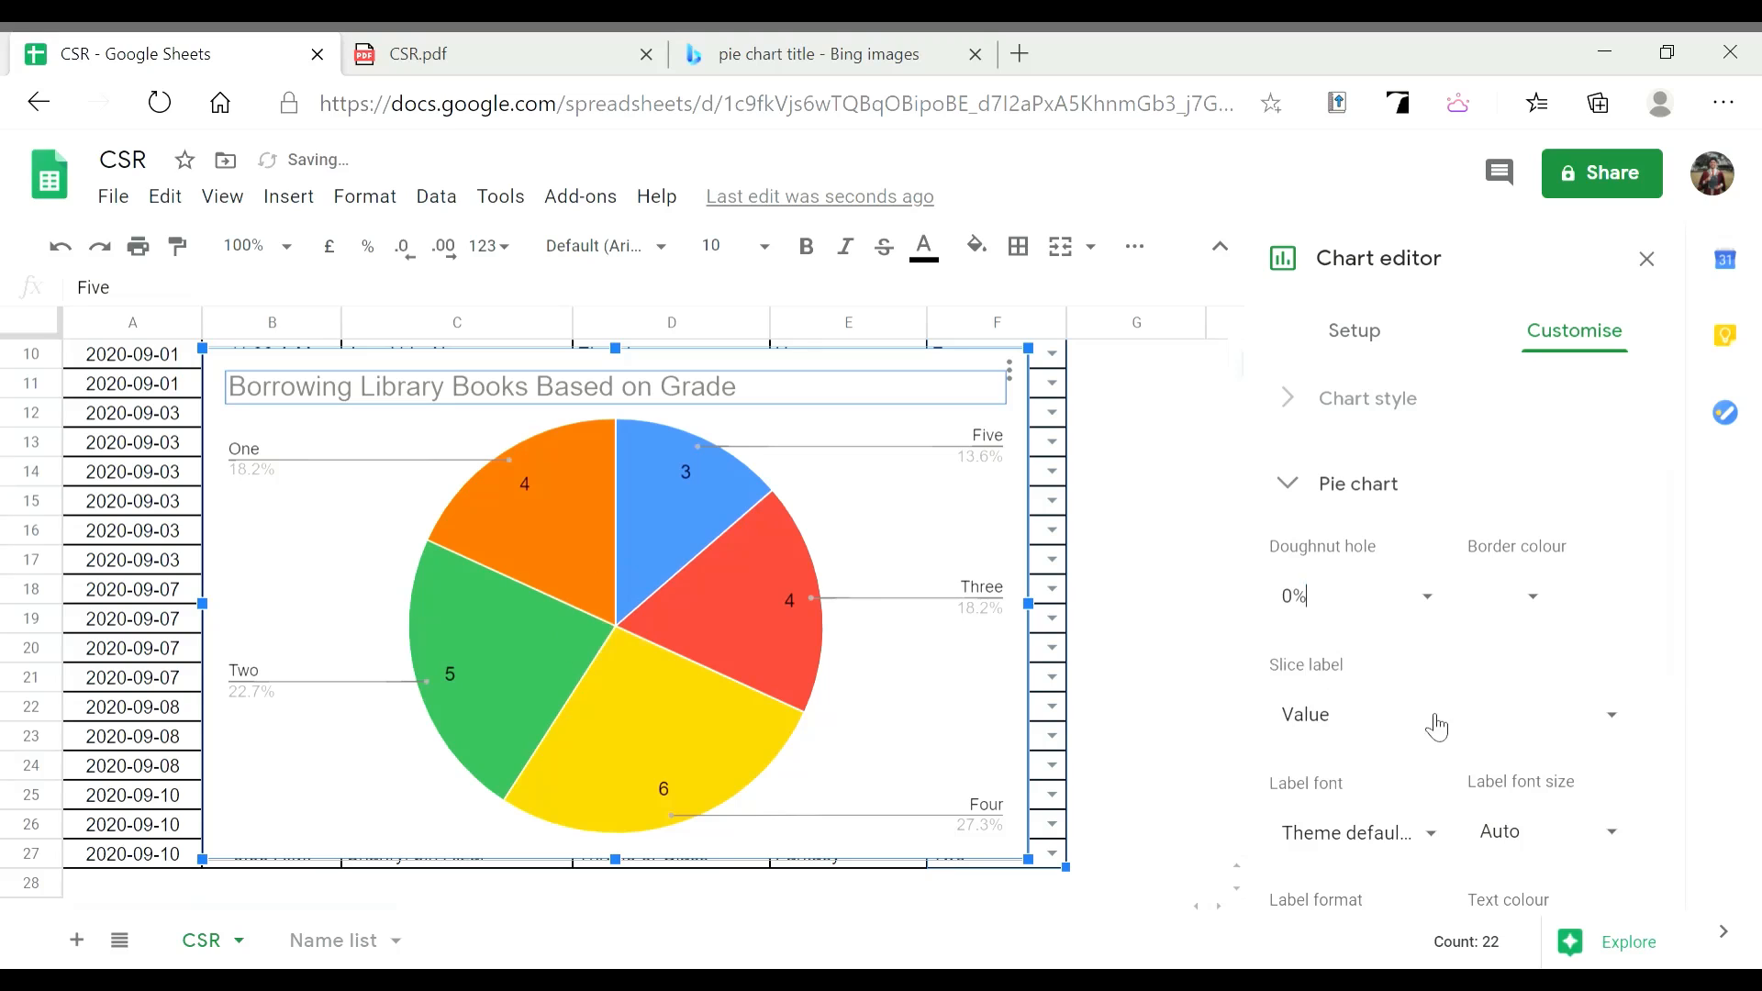
scroll(1460, 642, down, 4)
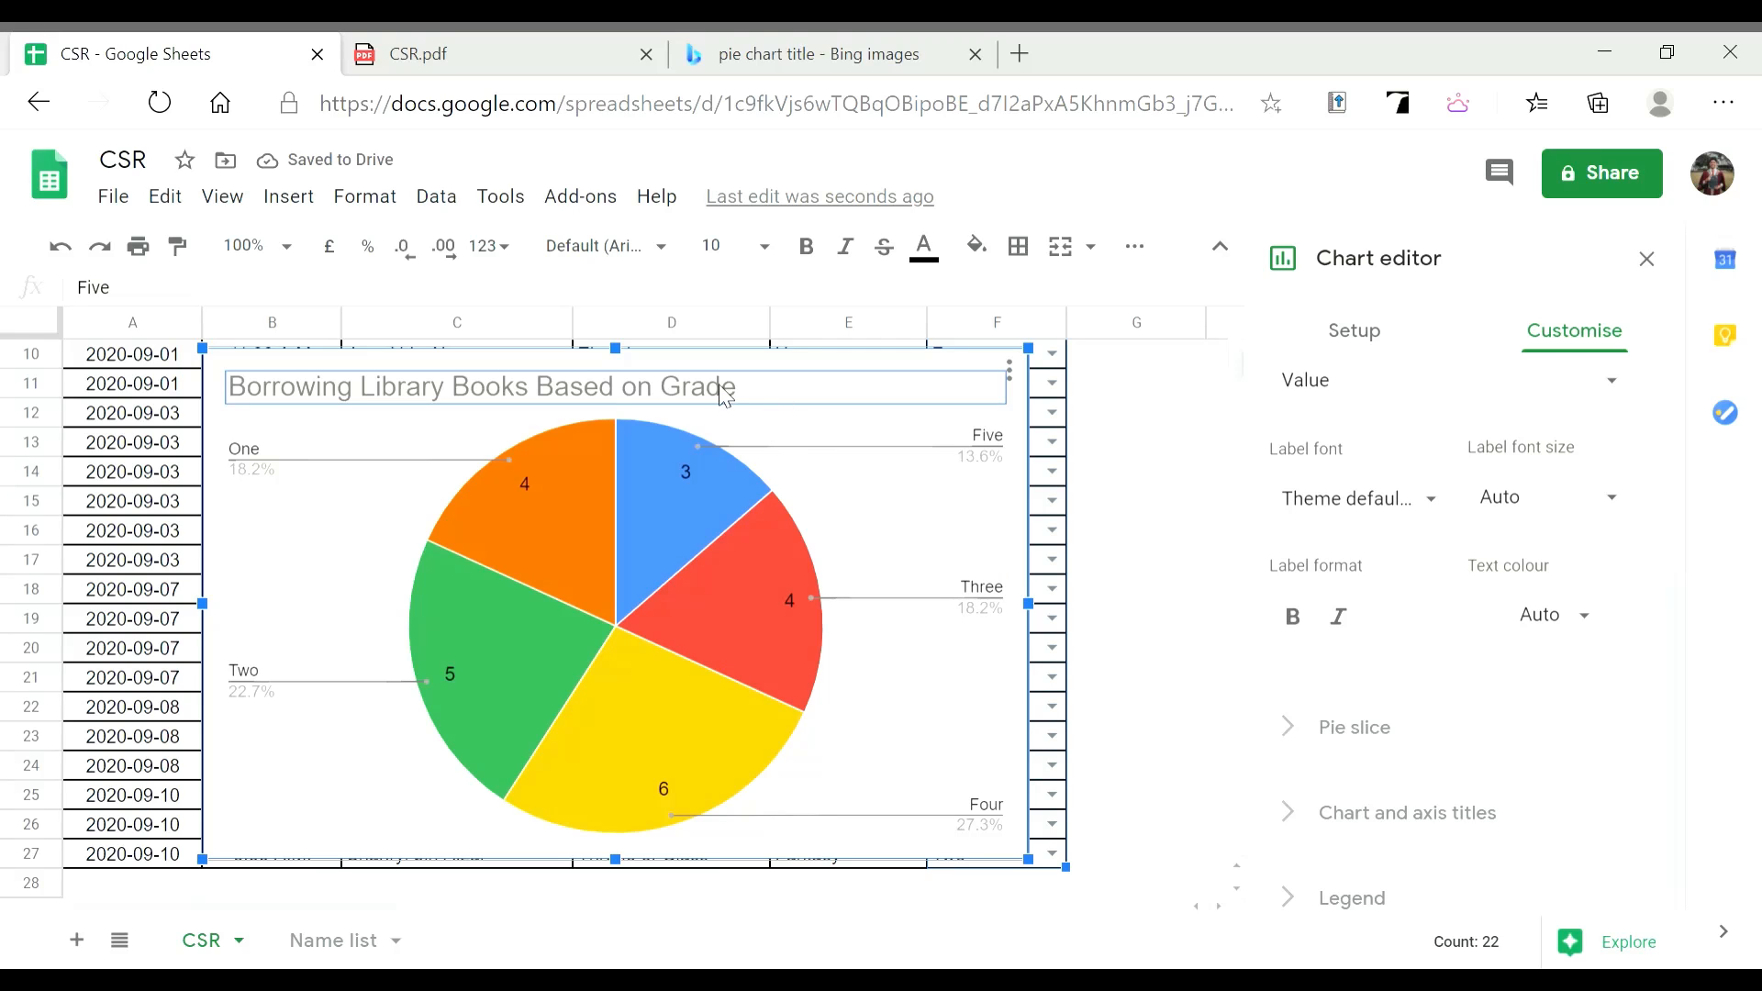
Turn the slice value labels red, then set them back to black
scroll(1546, 724, down, 1)
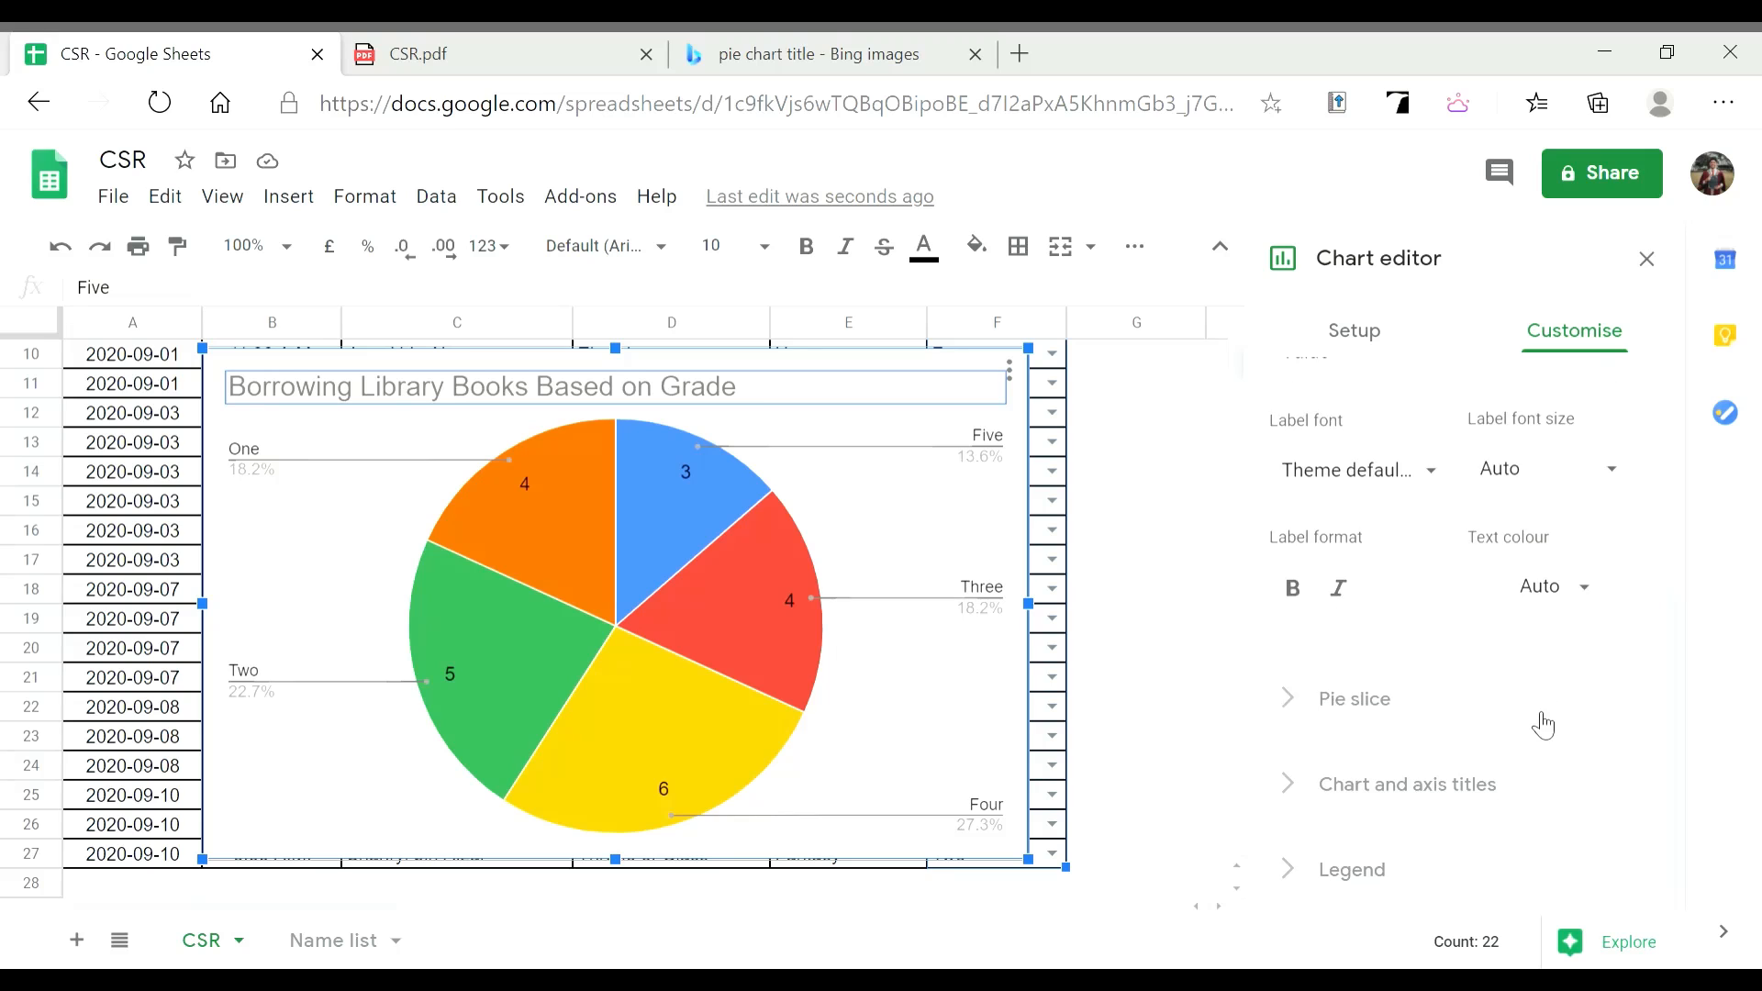
scroll(1542, 720, up, 4)
scroll(1413, 514, down, 4)
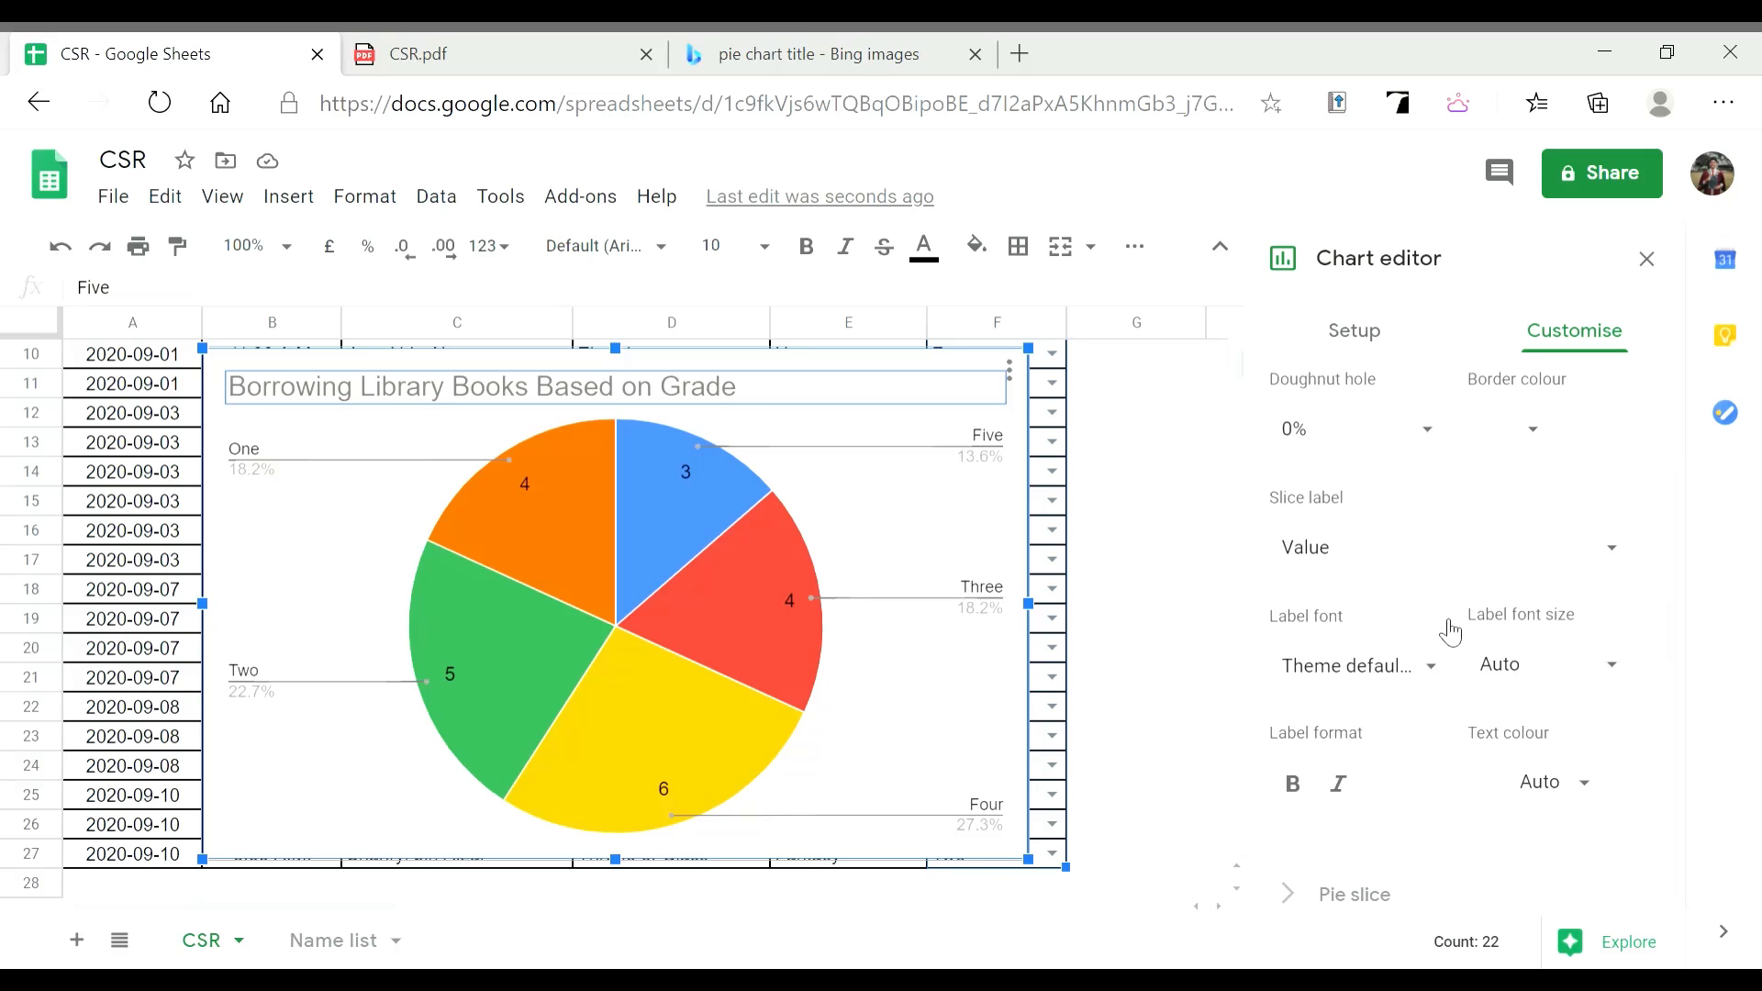
click(1539, 617)
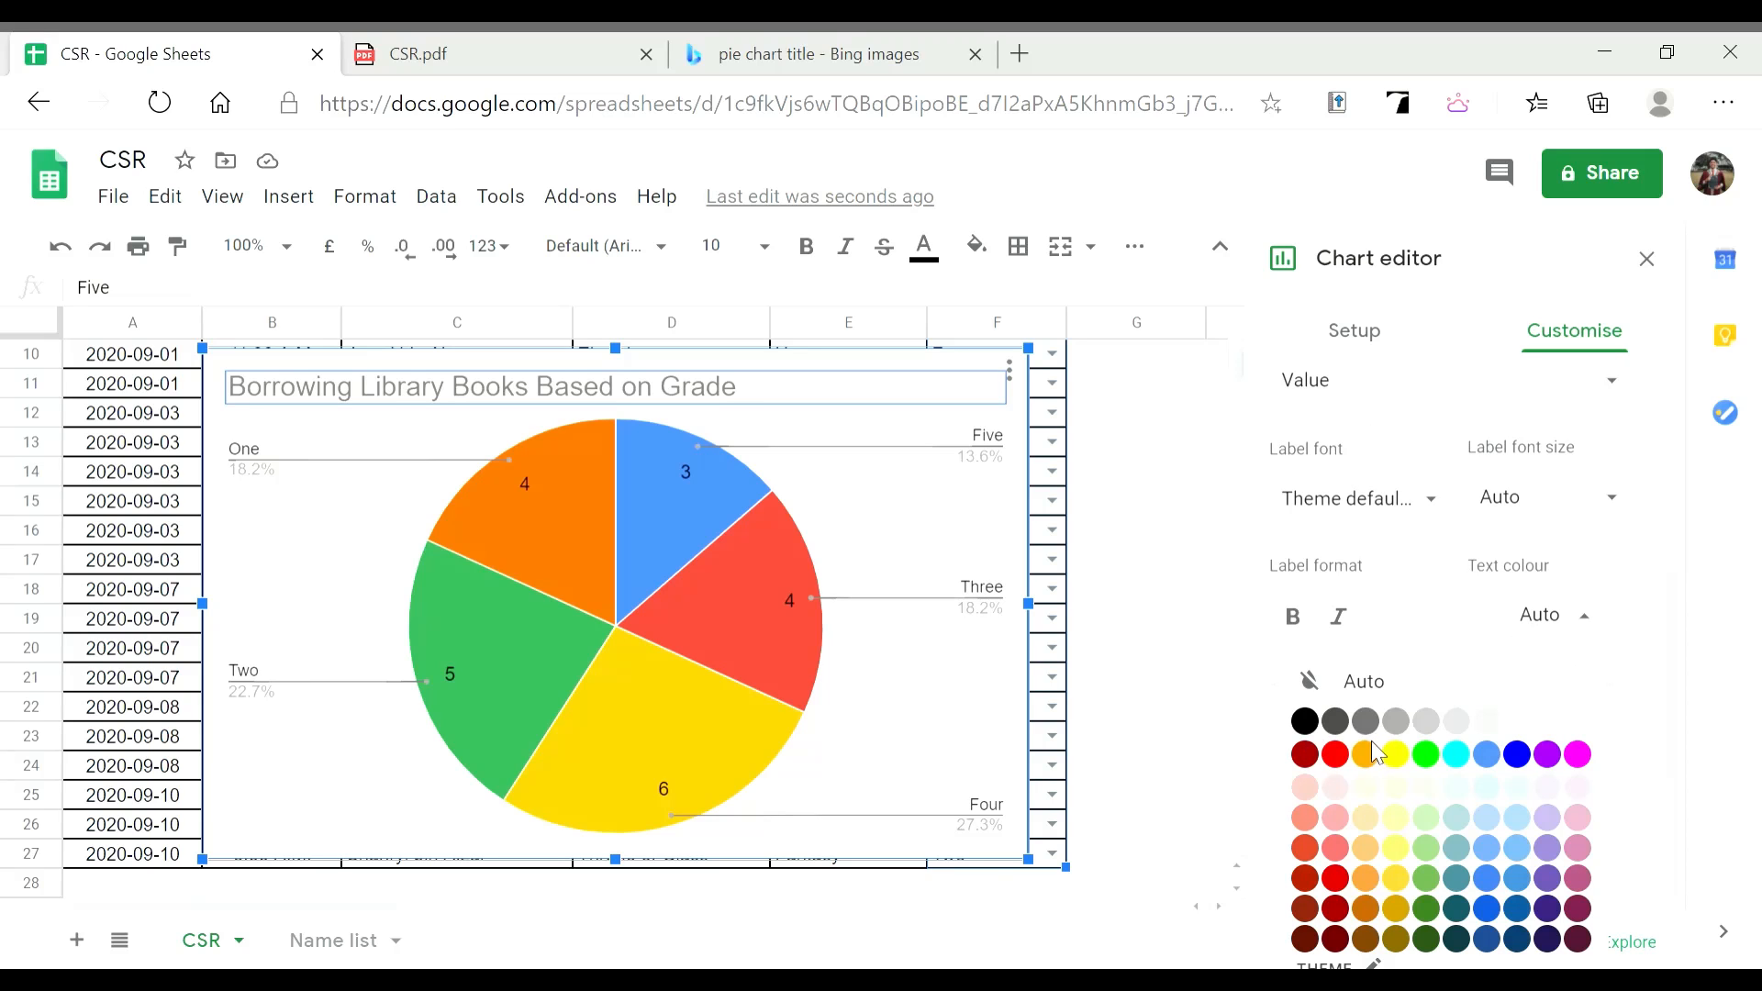
click(1336, 757)
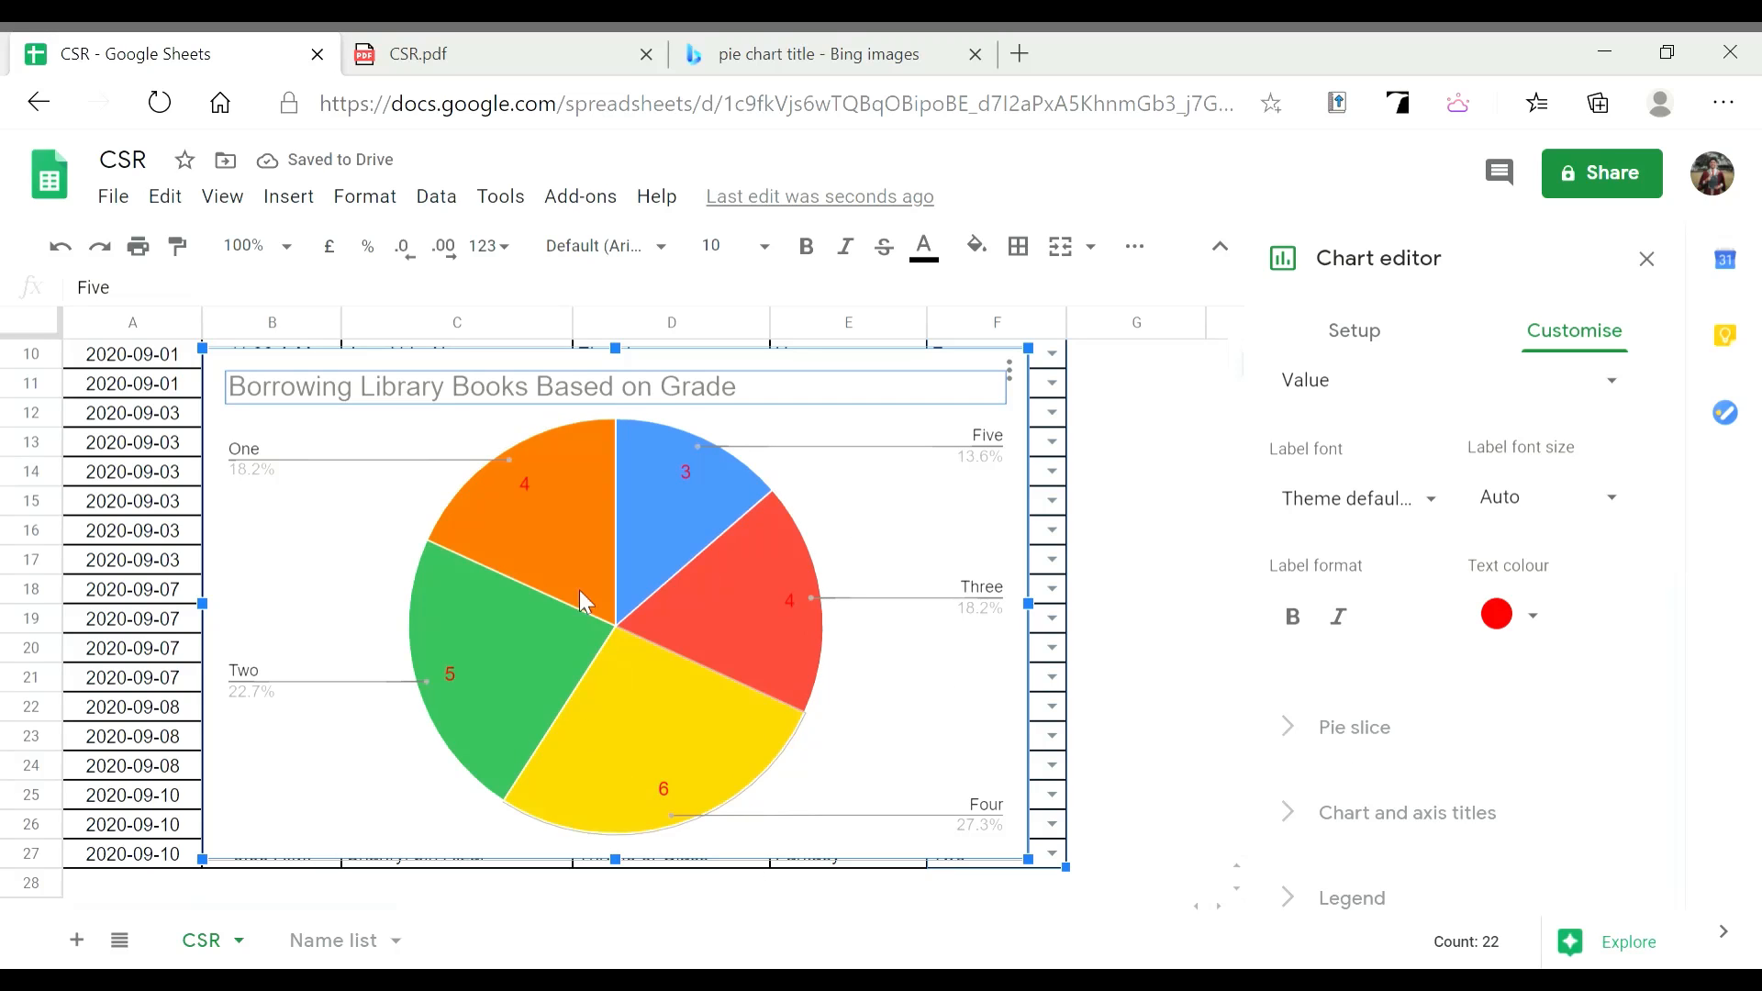
scroll(1593, 562, up, 4)
scroll(1350, 542, down, 3)
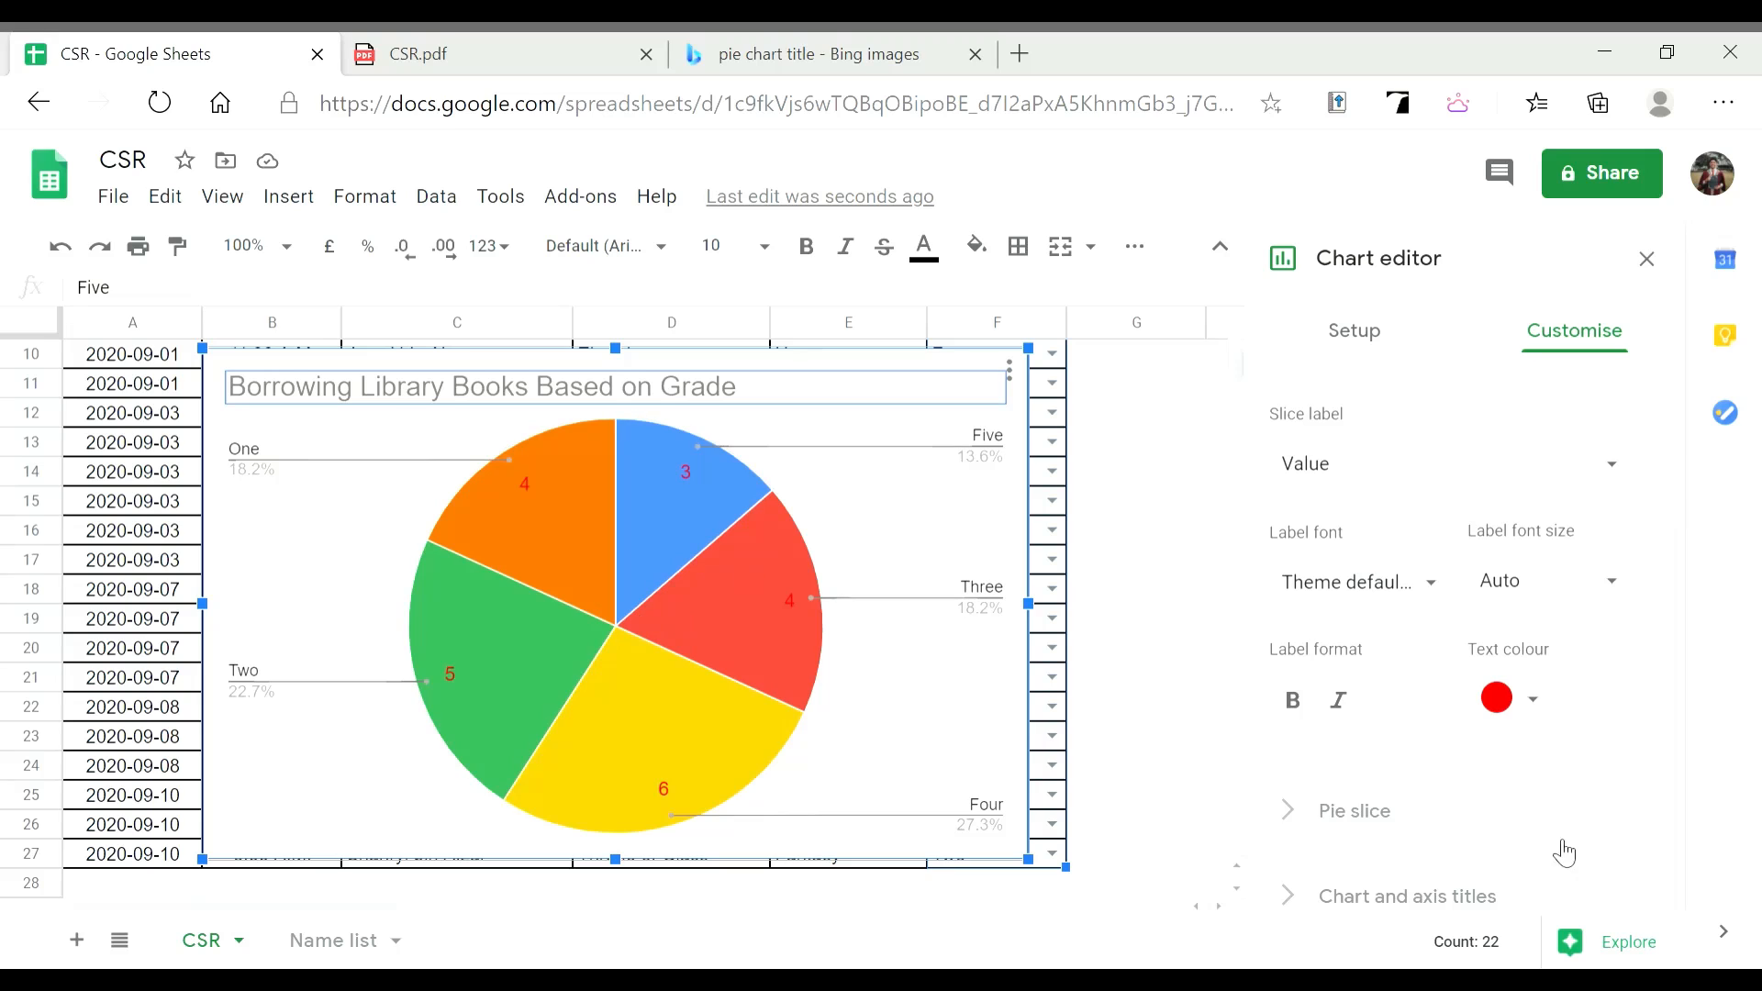
click(1537, 696)
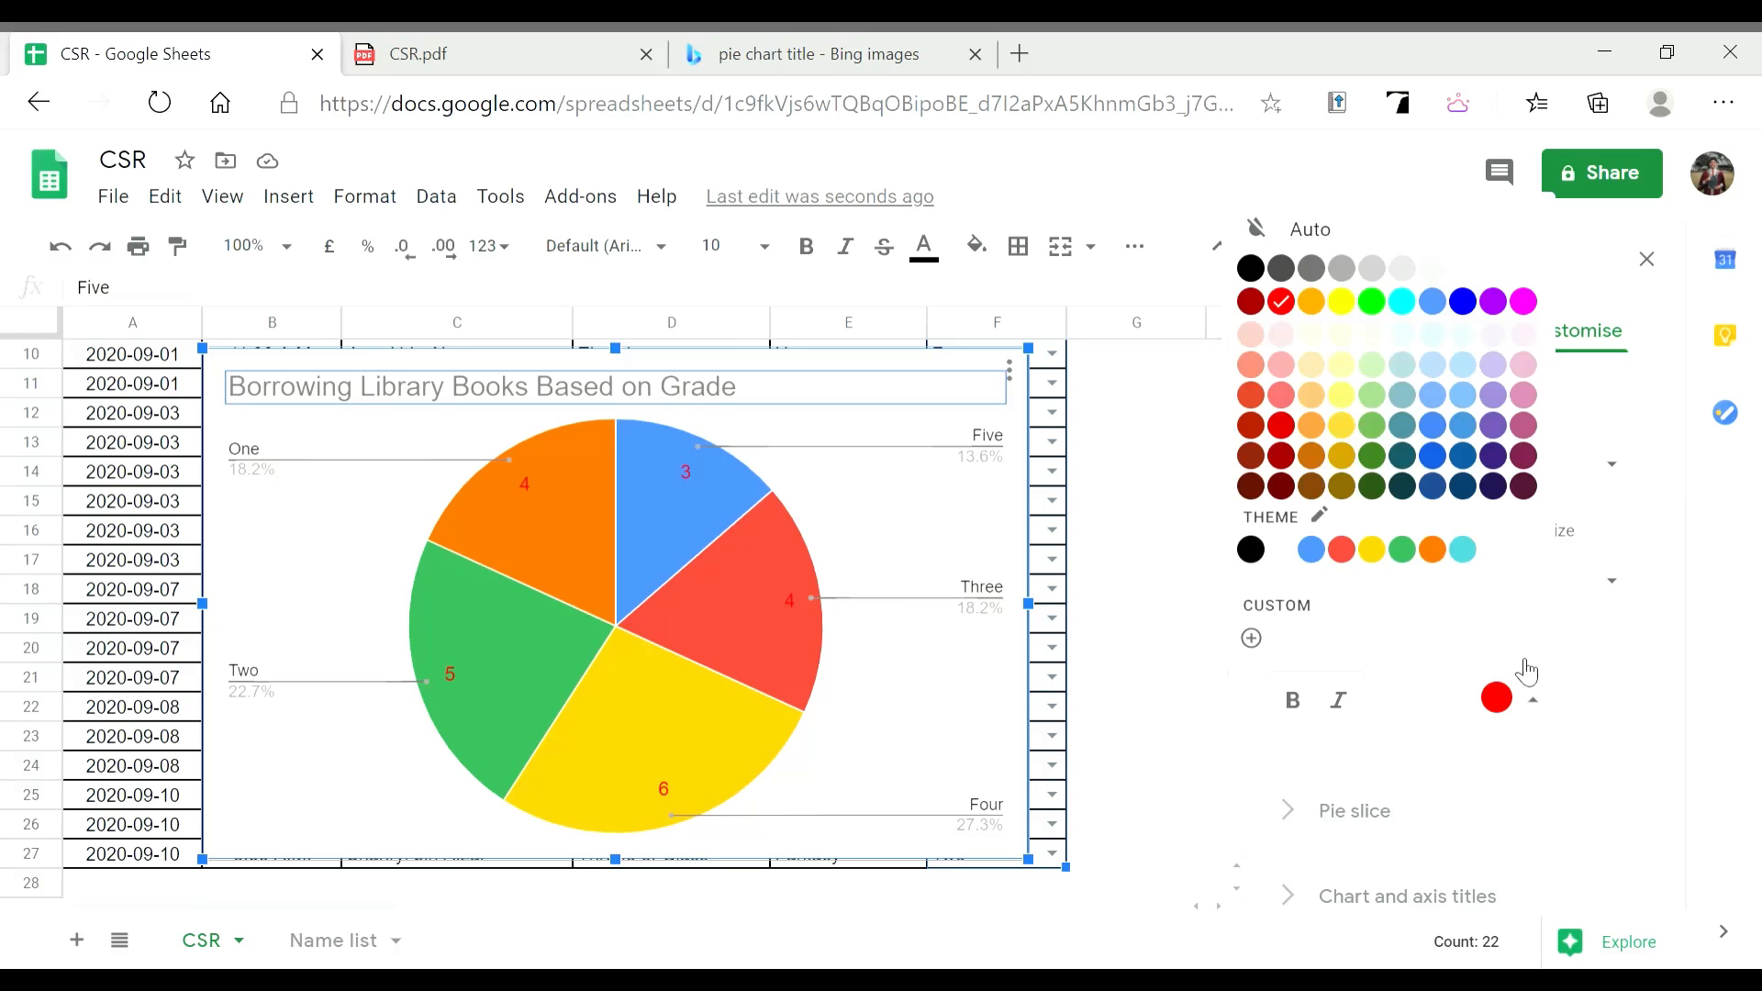
click(1251, 269)
scroll(1515, 747, up, 2)
scroll(1515, 747, down, 3)
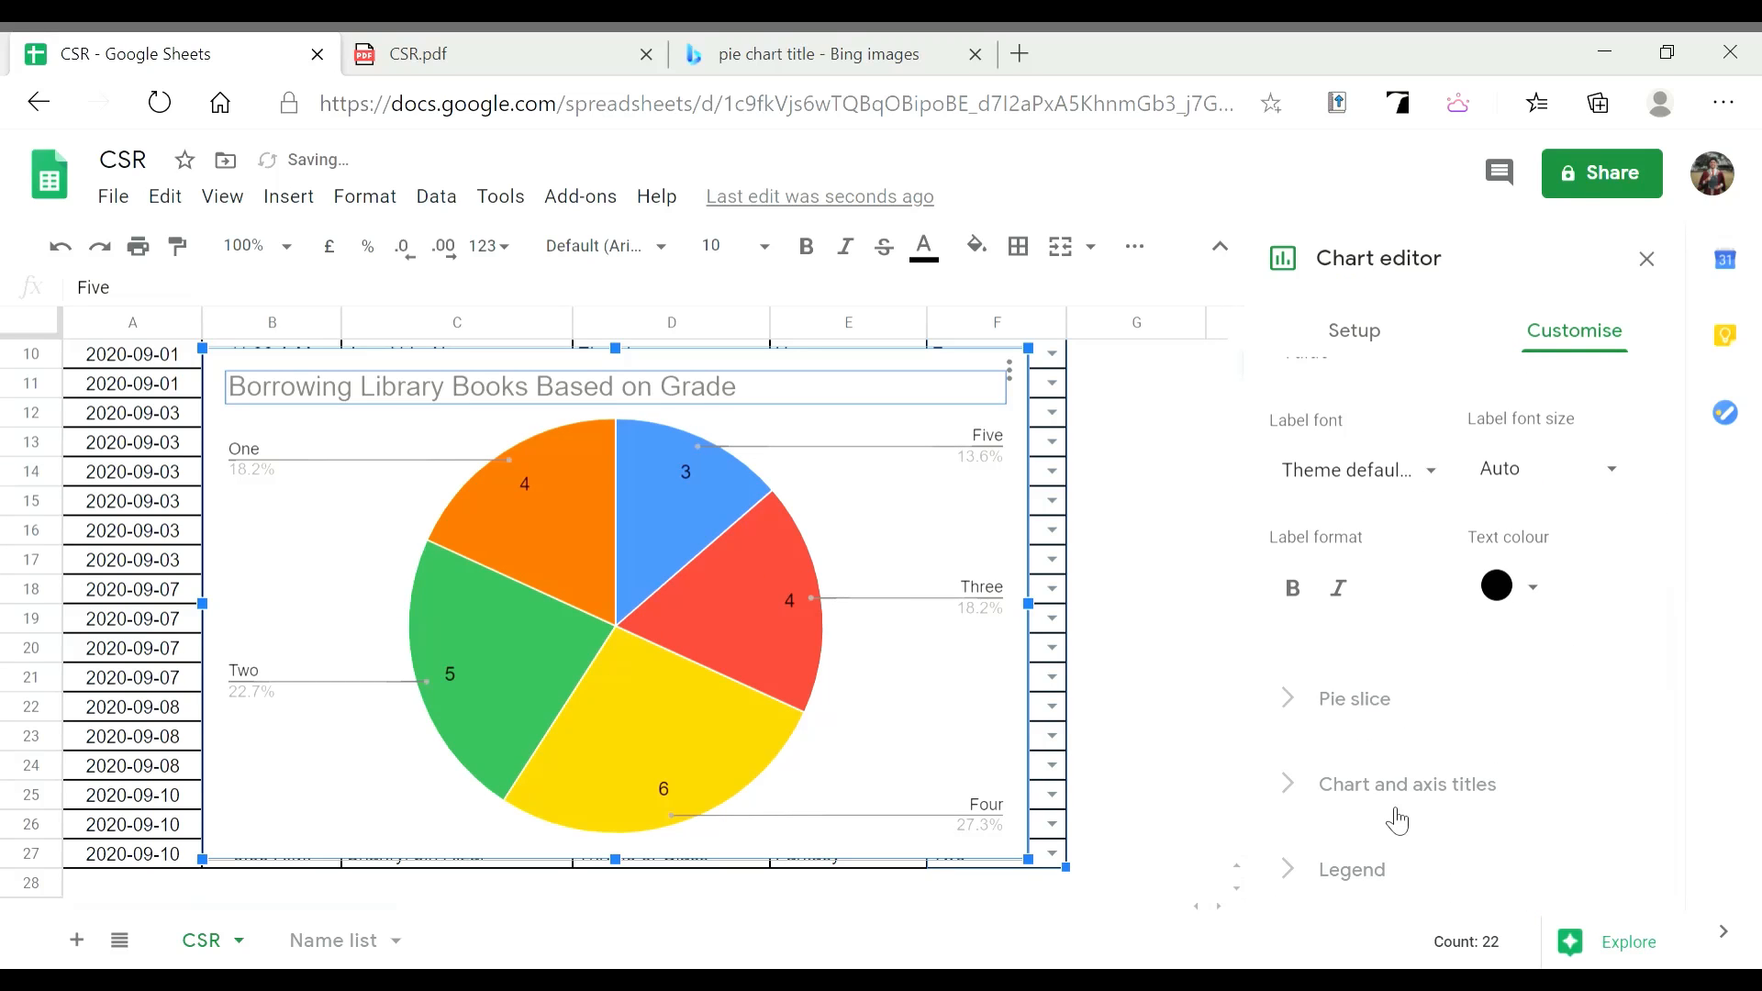
click(1376, 787)
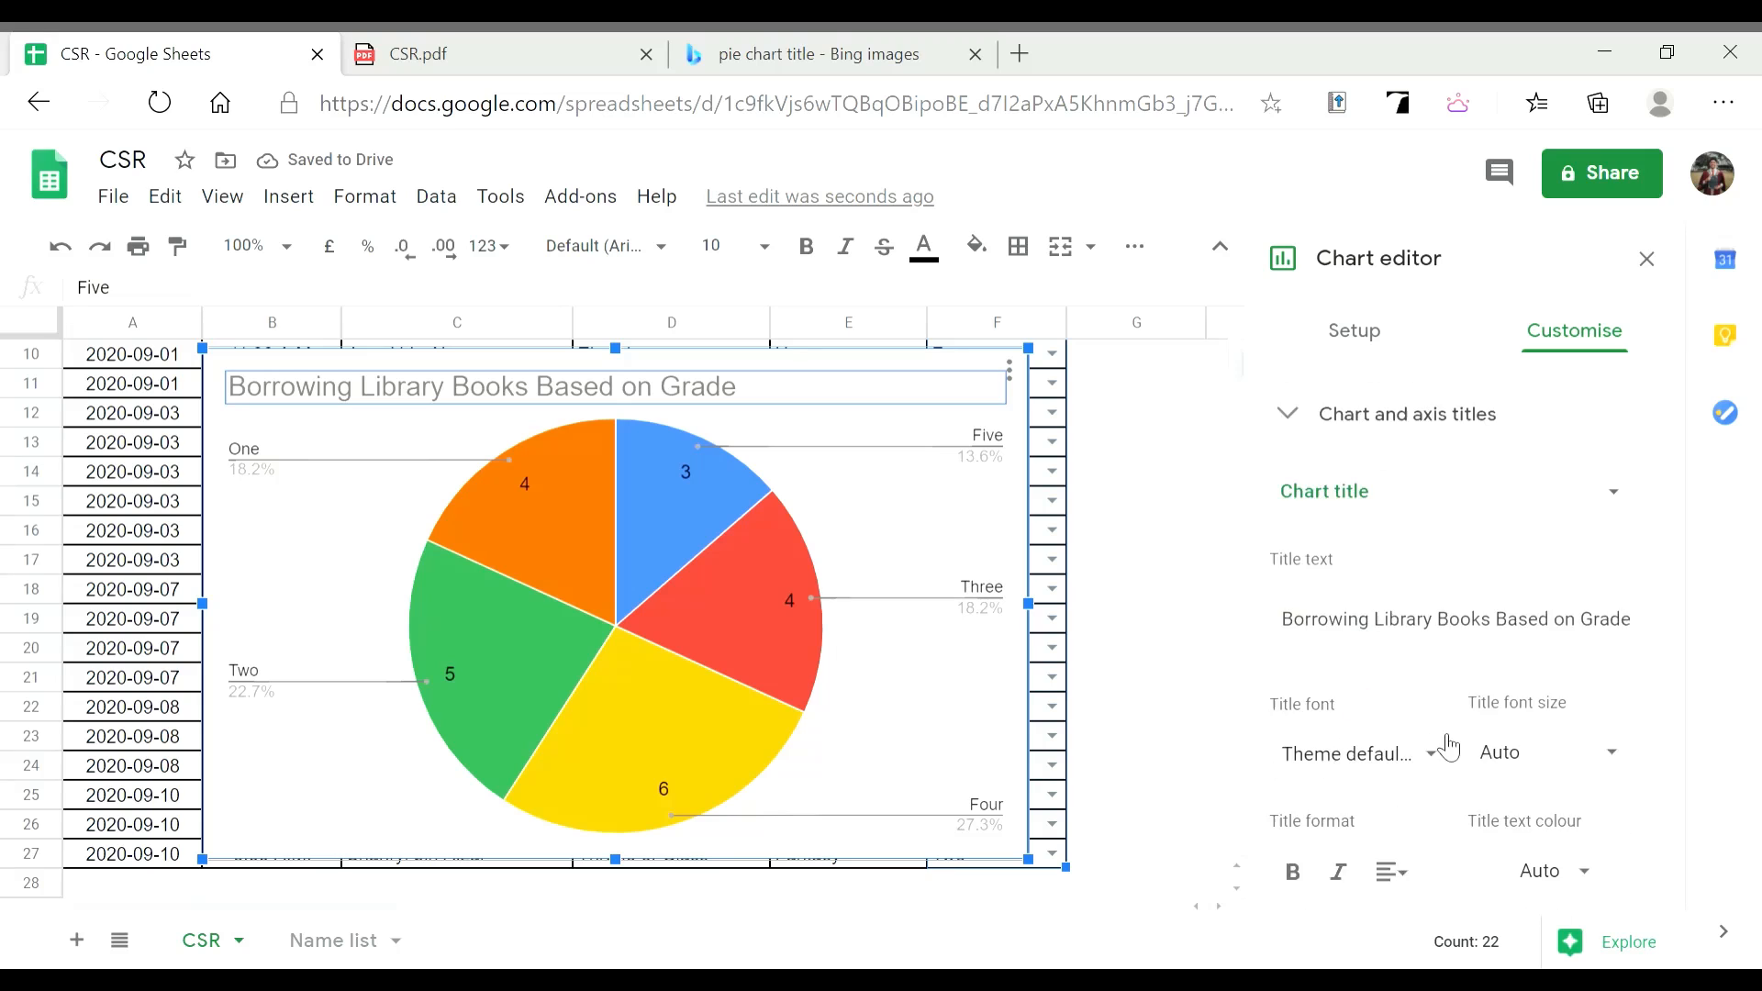
Colour the chart title red, then change it back to black
scroll(1433, 598, up, 2)
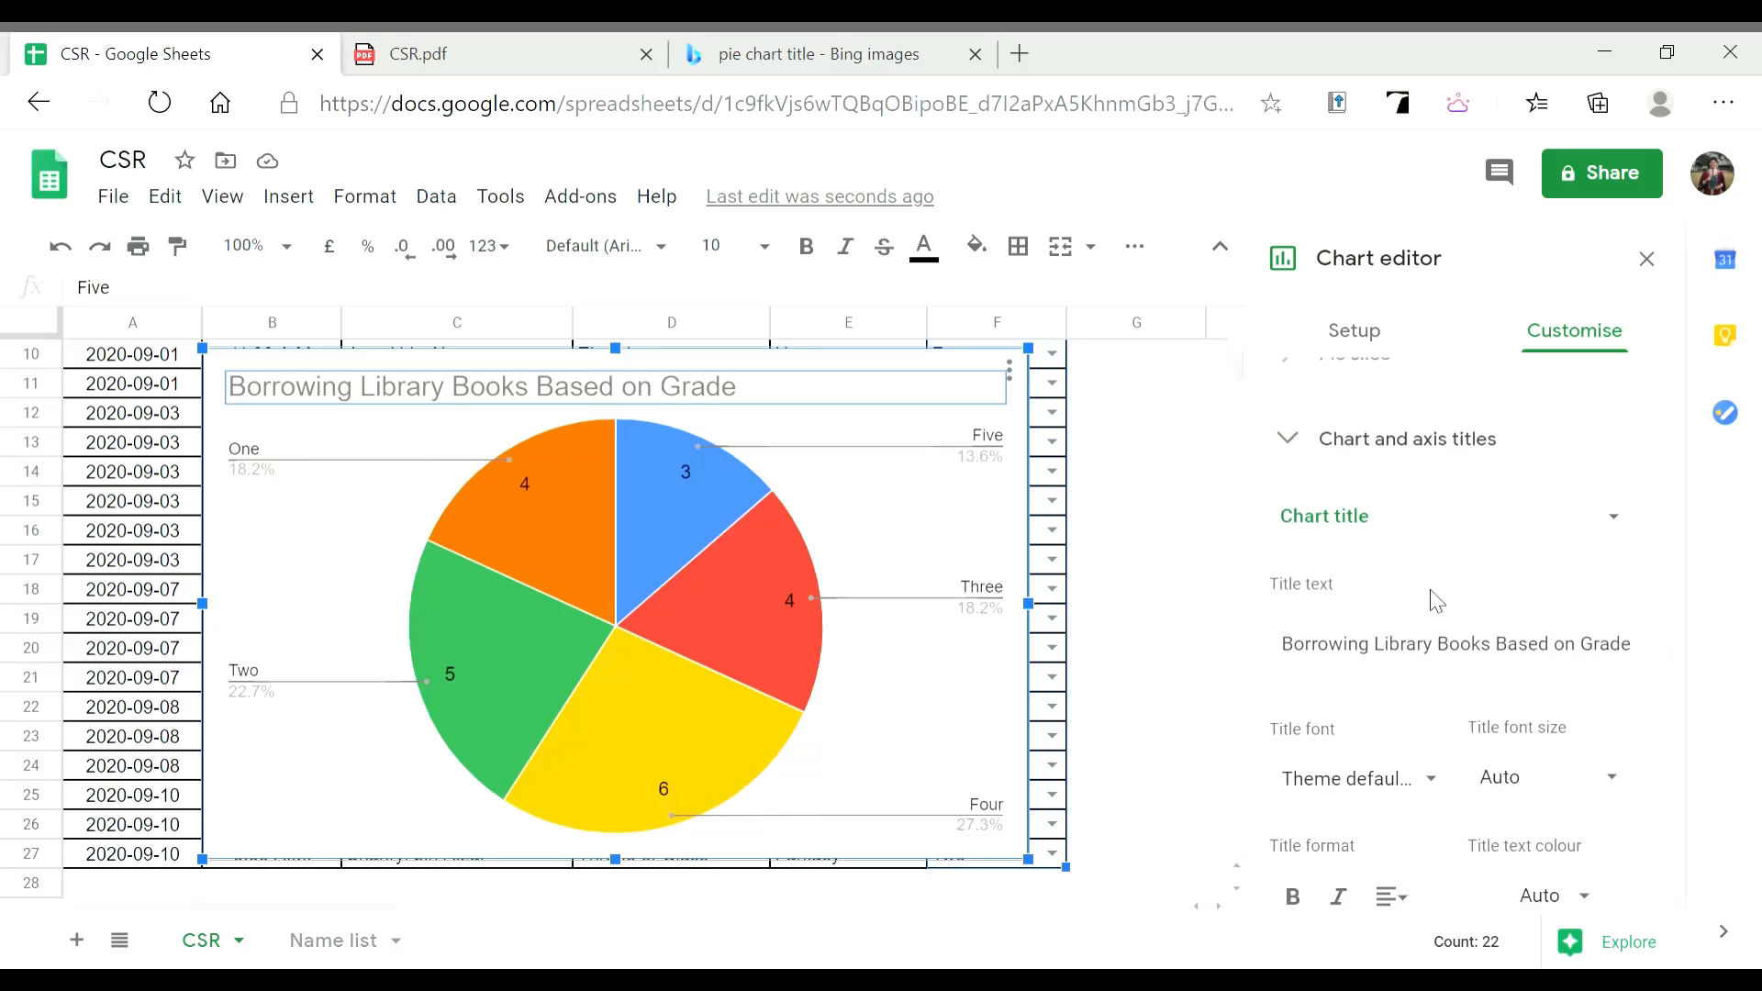
scroll(1413, 549, down, 2)
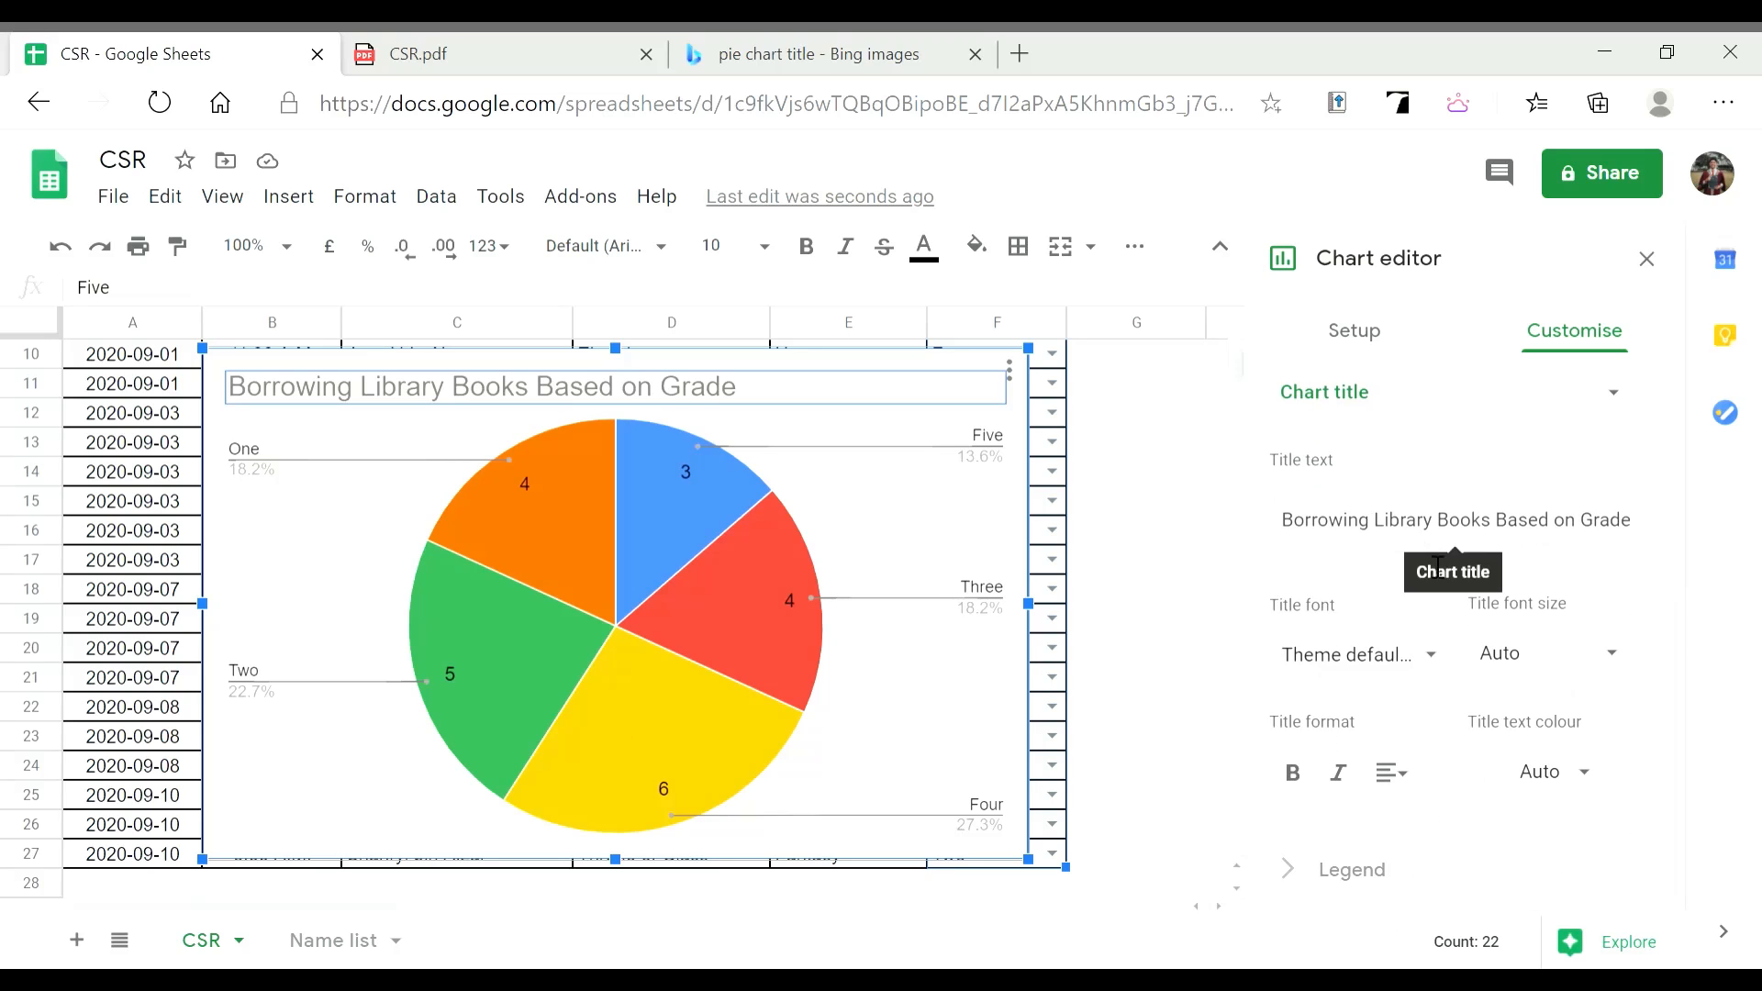
click(1561, 774)
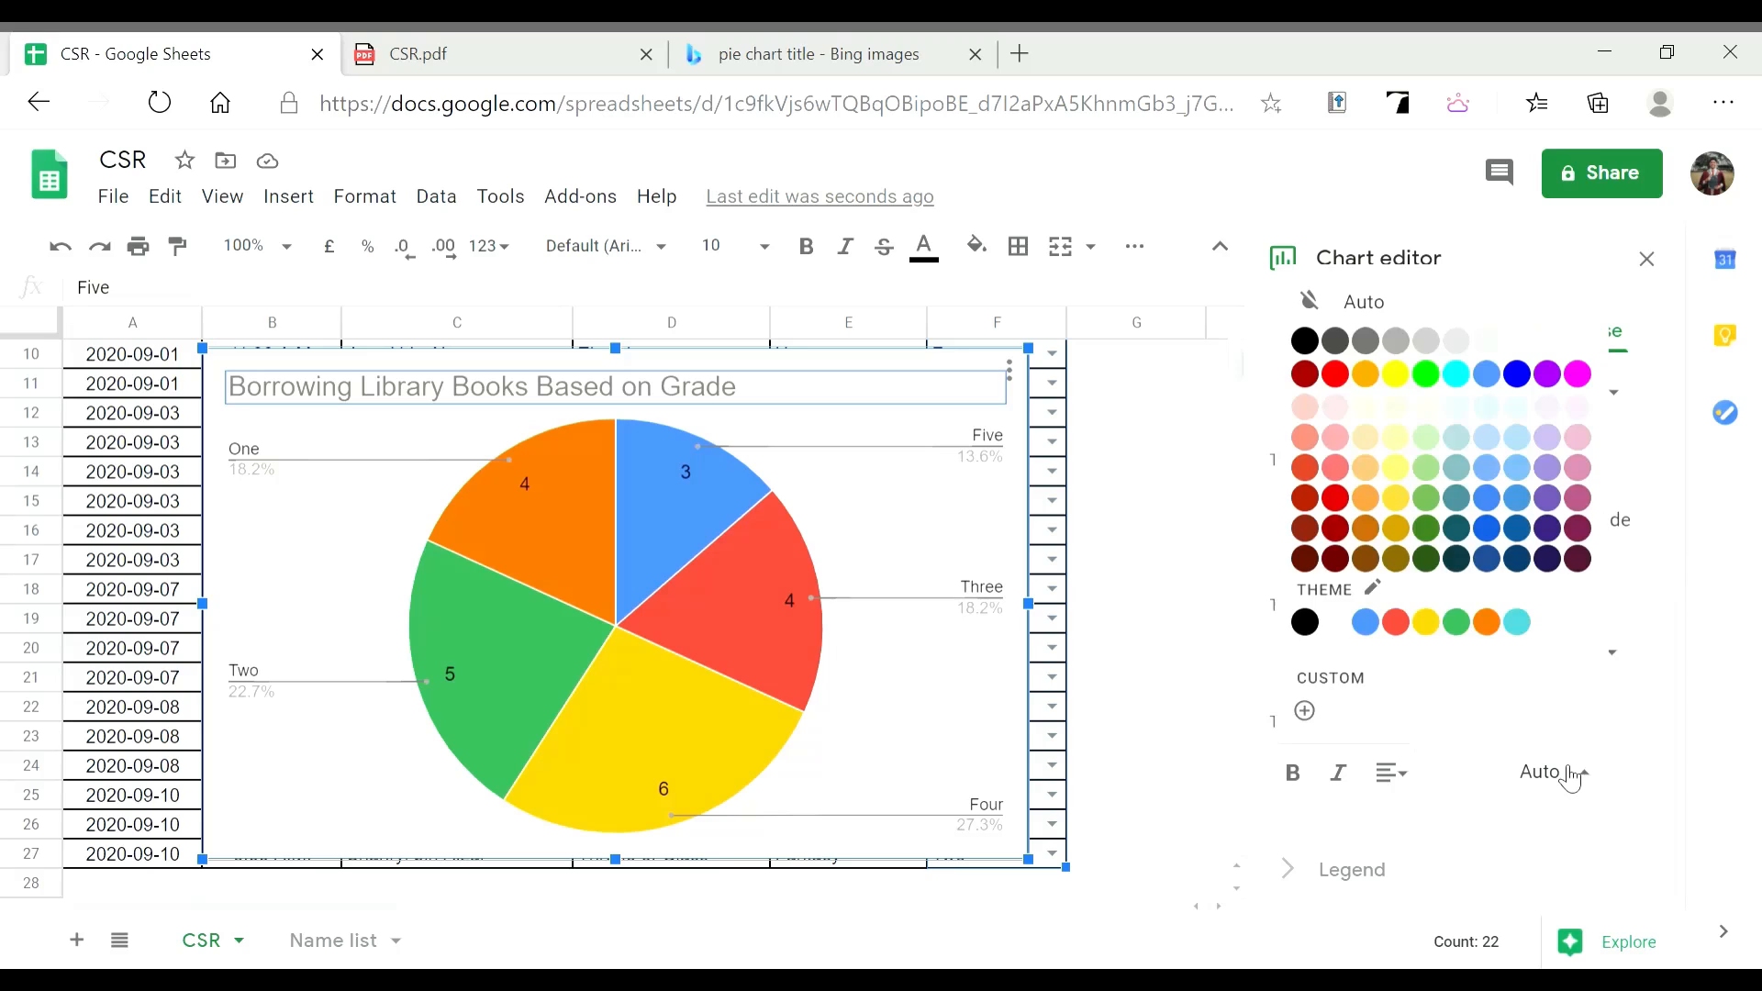
click(1339, 378)
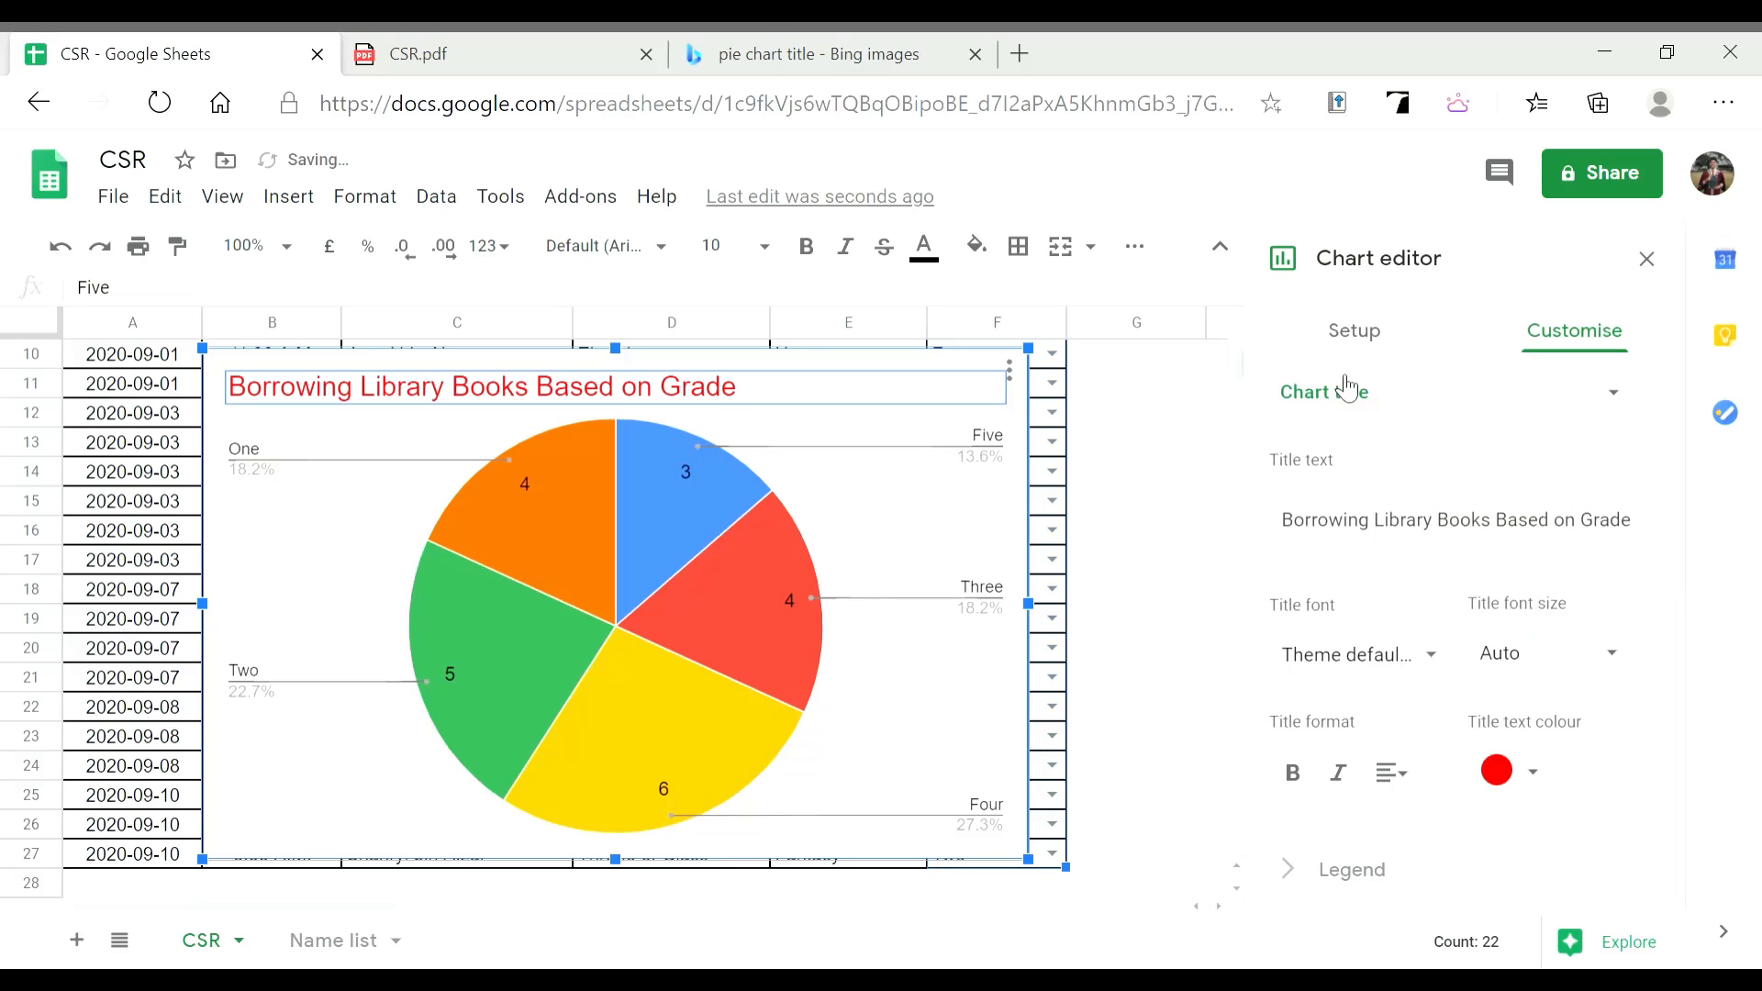
click(1538, 787)
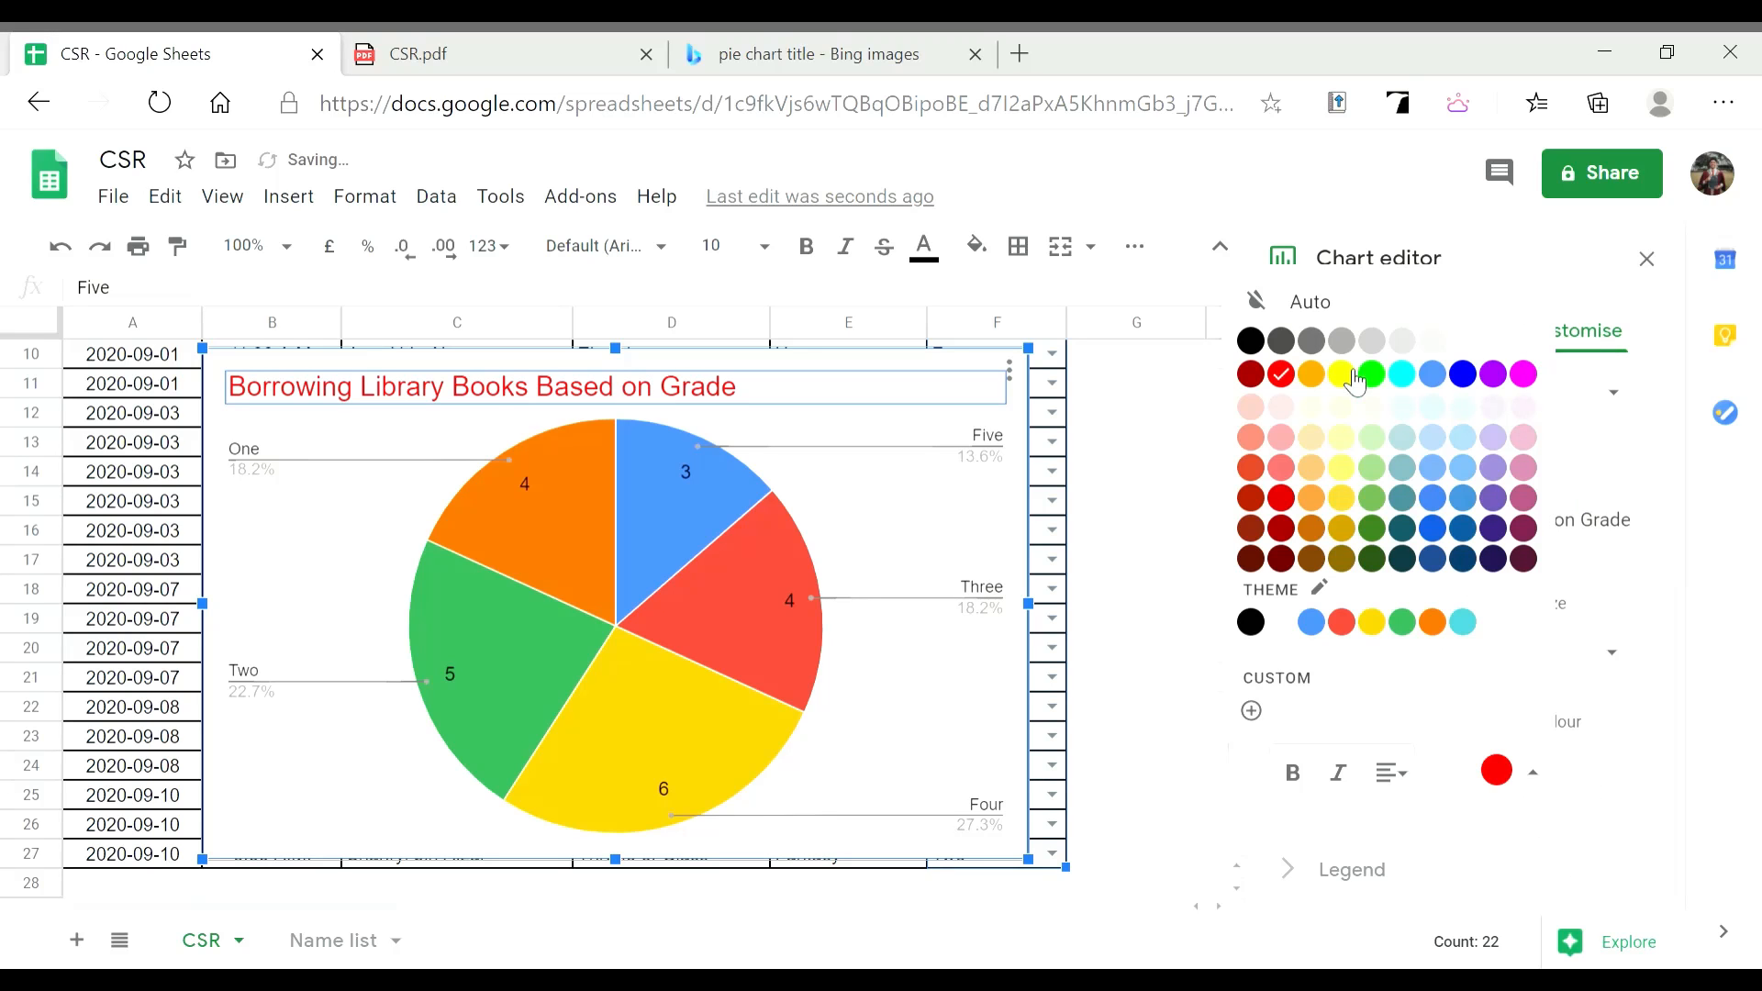
click(1254, 348)
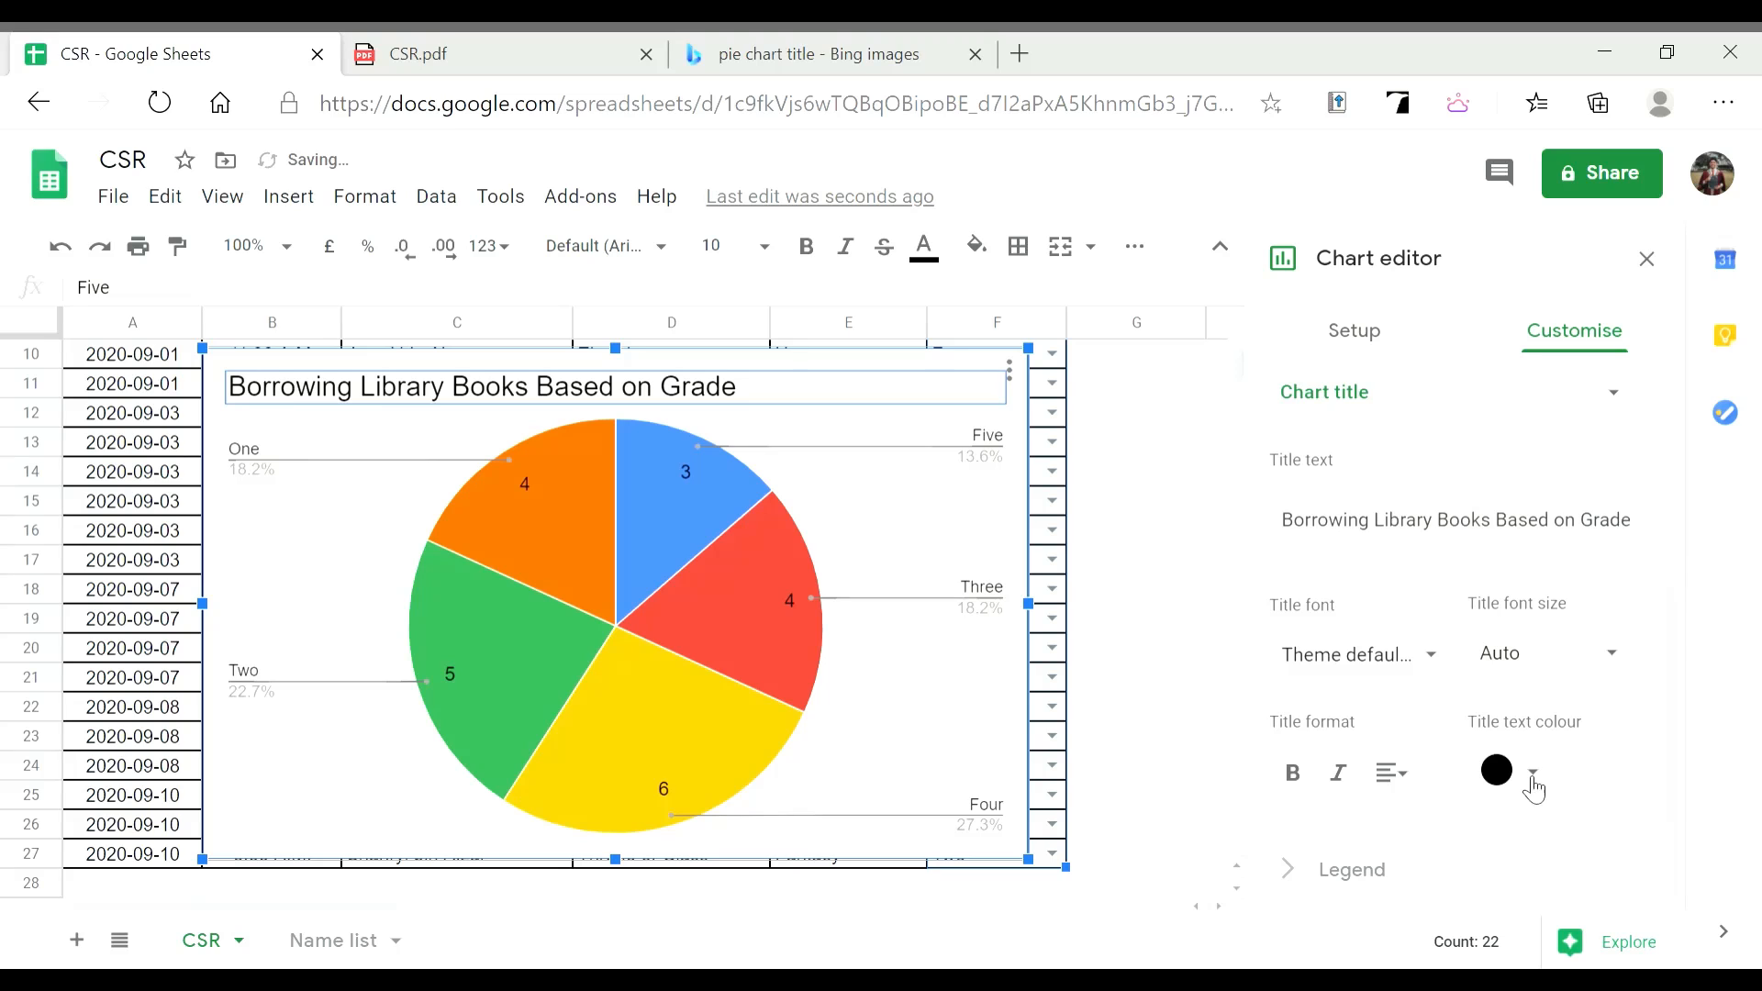
scroll(1457, 528, up, 4)
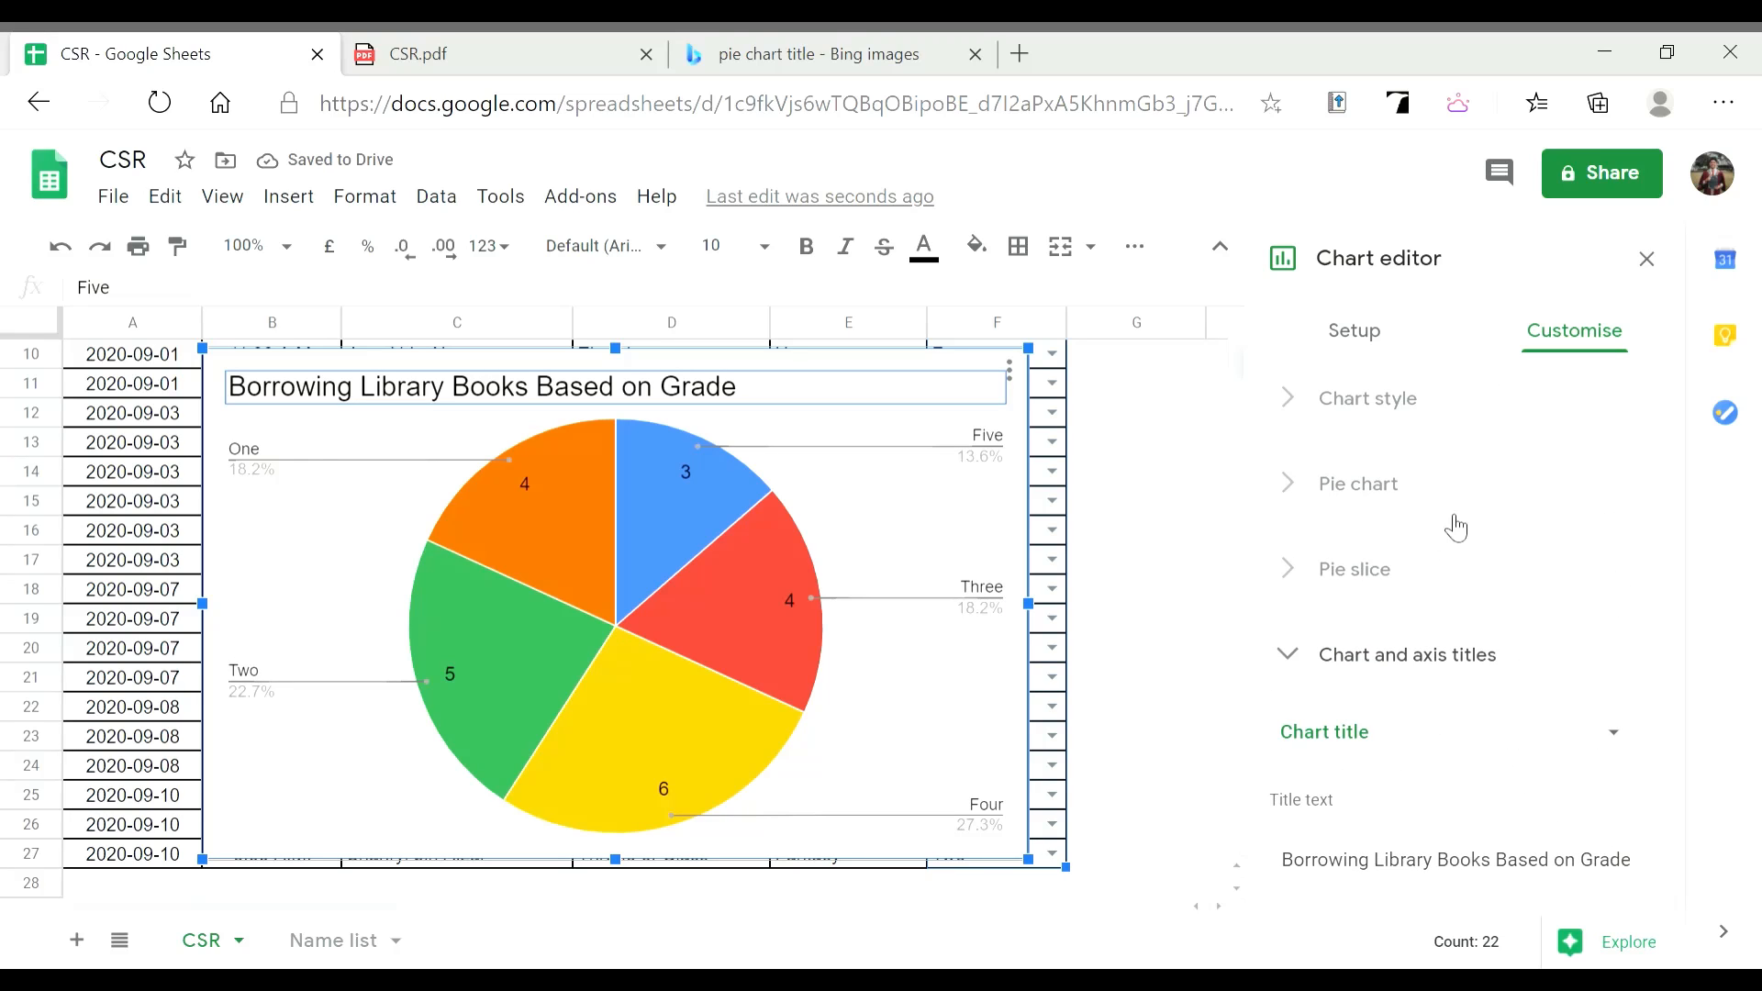
Collapse the title settings and nudge the pie chart slightly right and down
click(1327, 653)
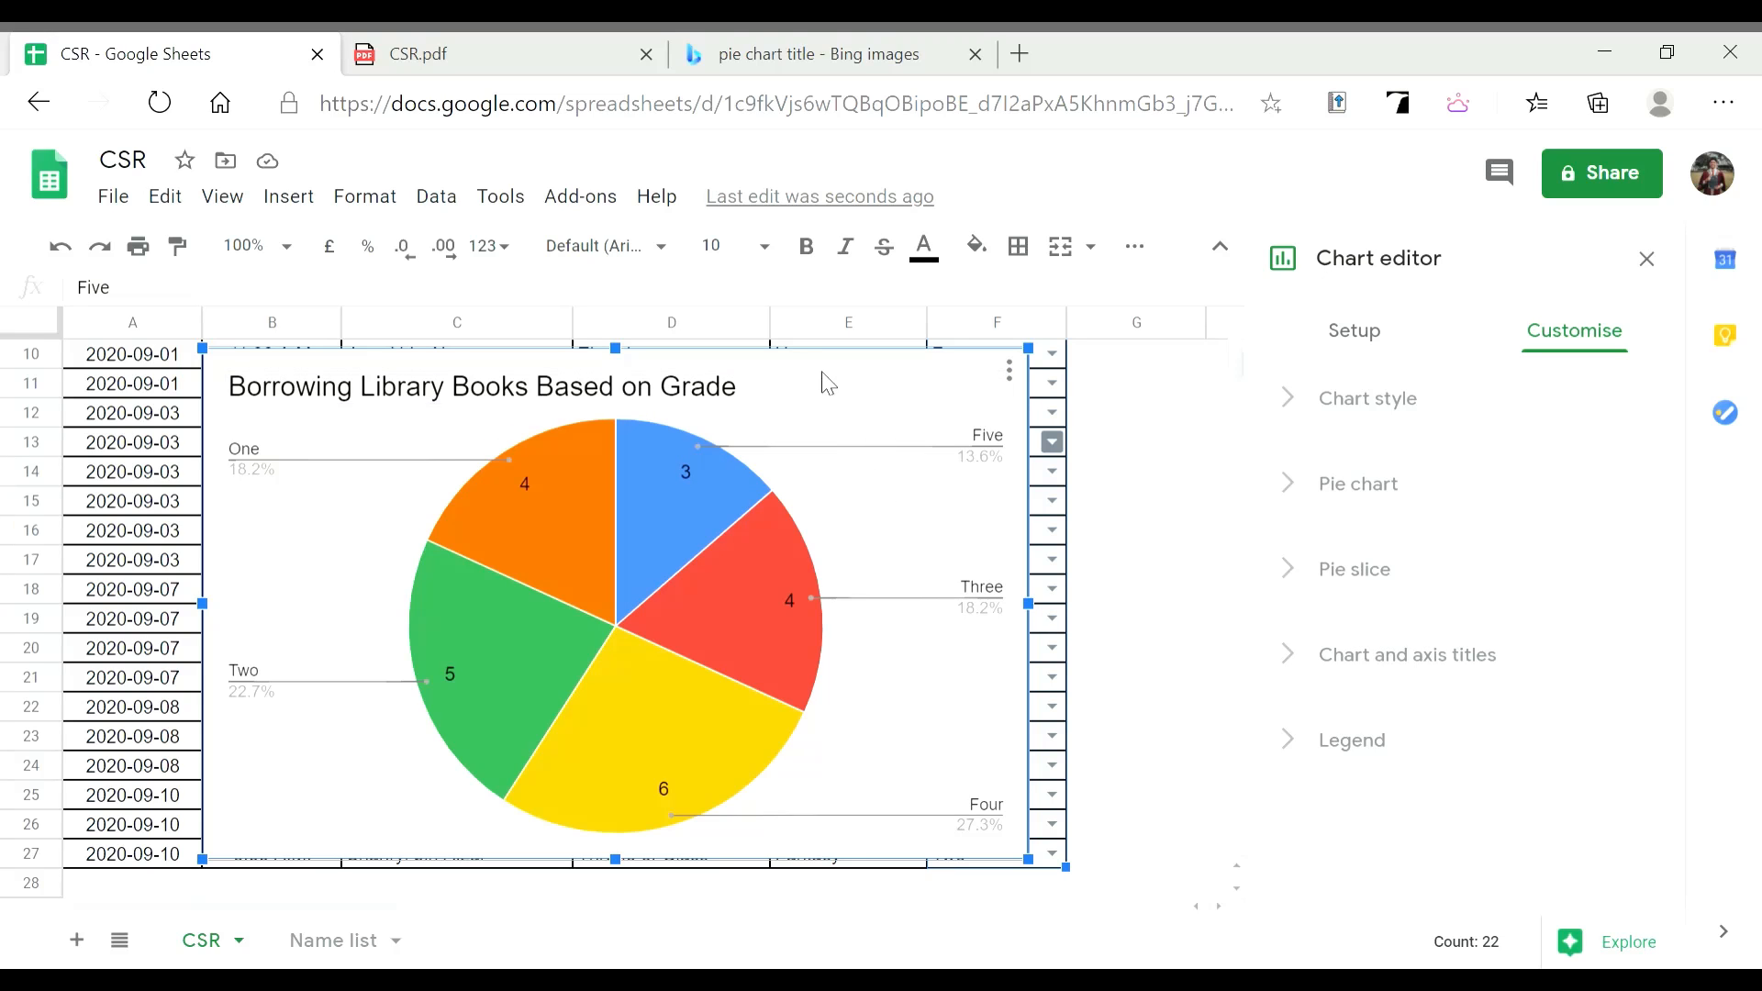
drag(862, 431, 900, 445)
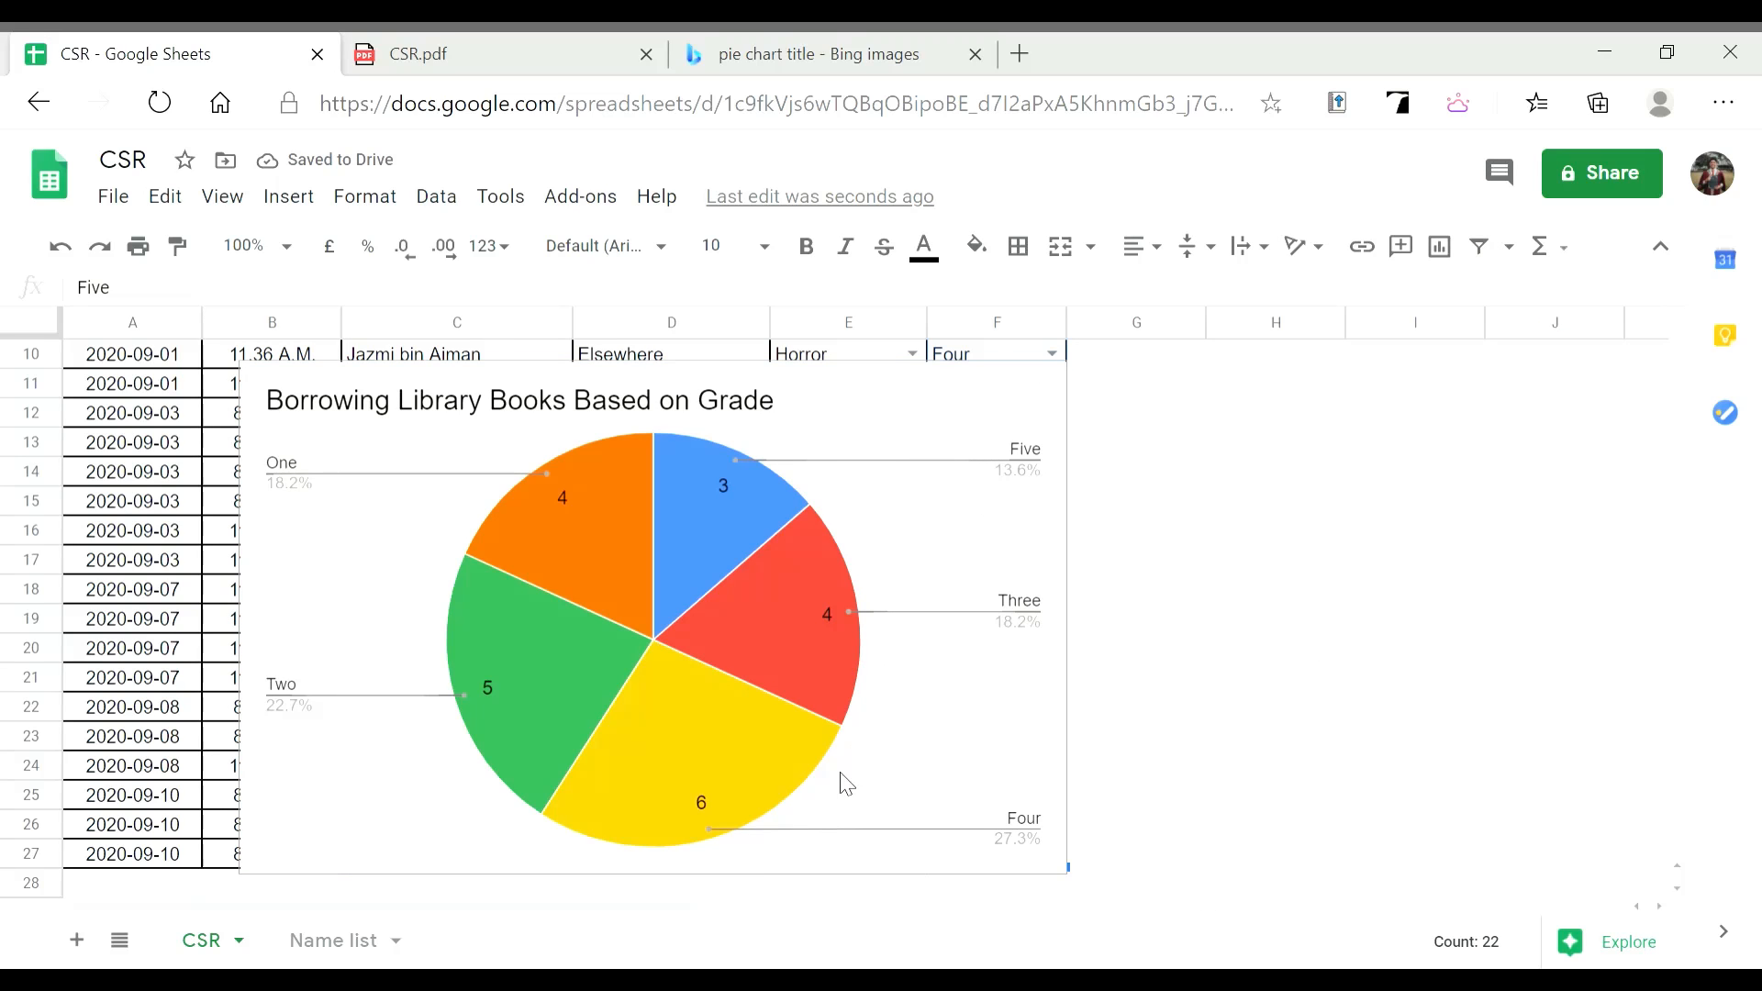
Drag the pie chart below row 27 so it sits around rows 30–47, clear of the data
click(780, 807)
scroll(1301, 531, down, 2)
scroll(916, 433, up, 2)
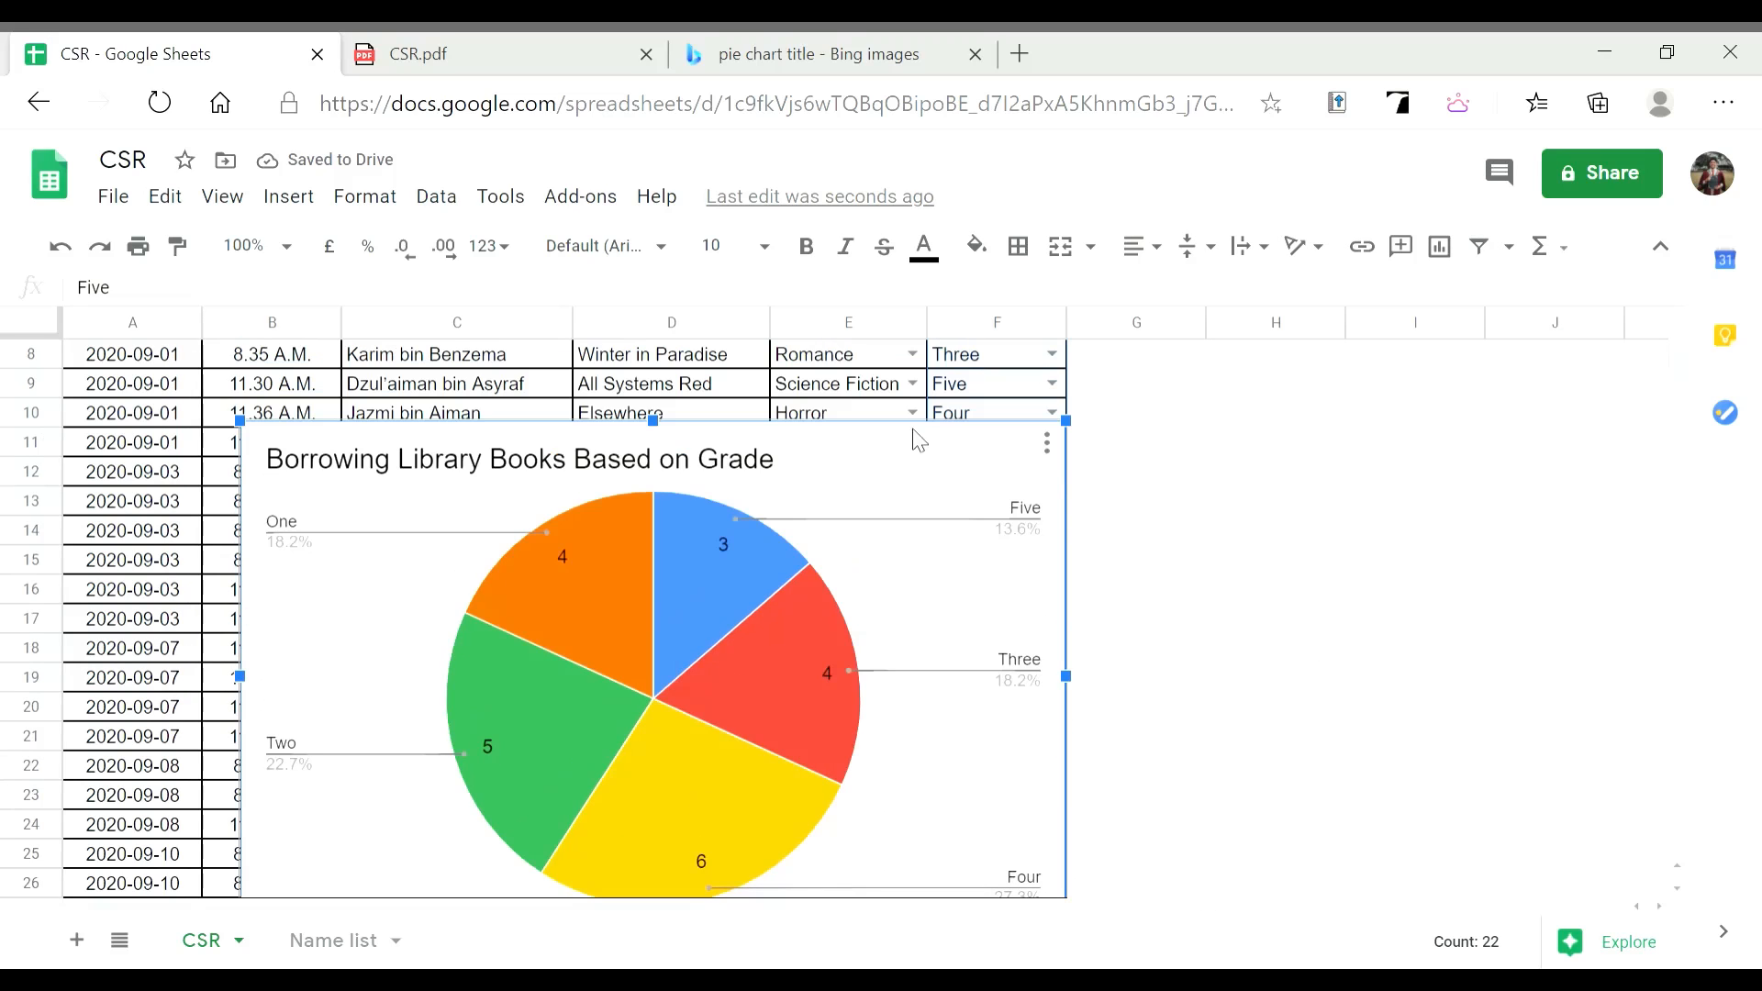
drag(894, 542, 939, 750)
scroll(896, 586, down, 4)
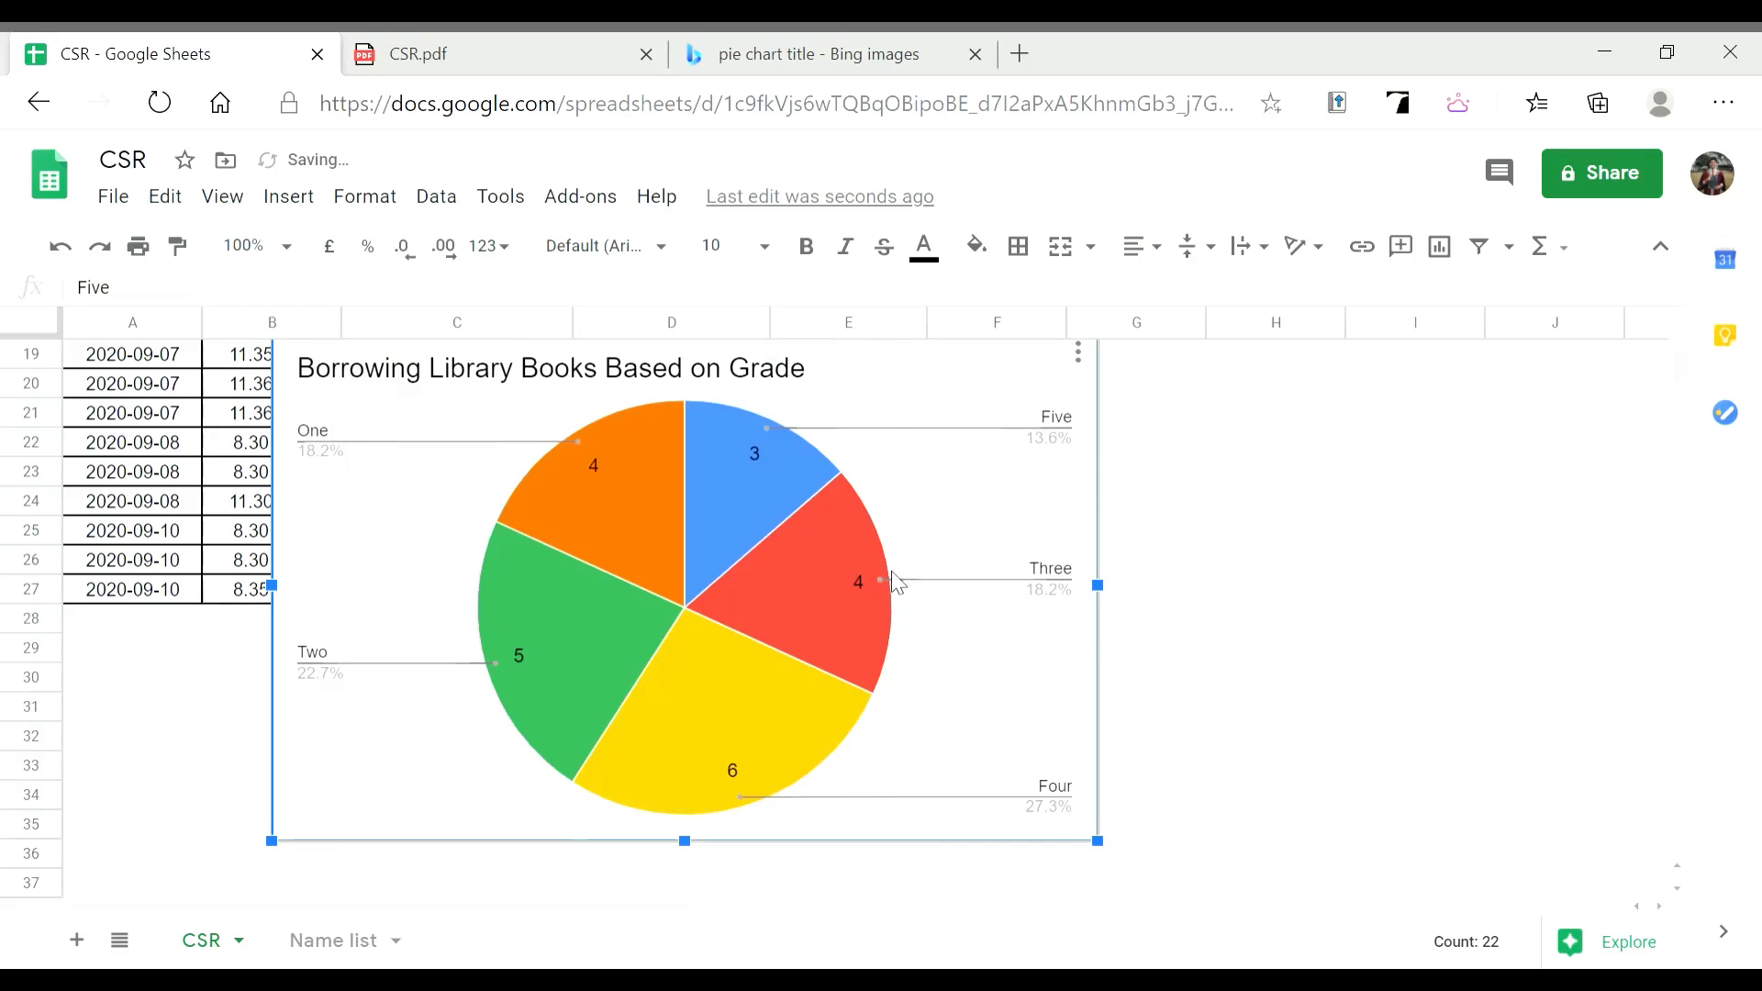
drag(900, 397, 801, 679)
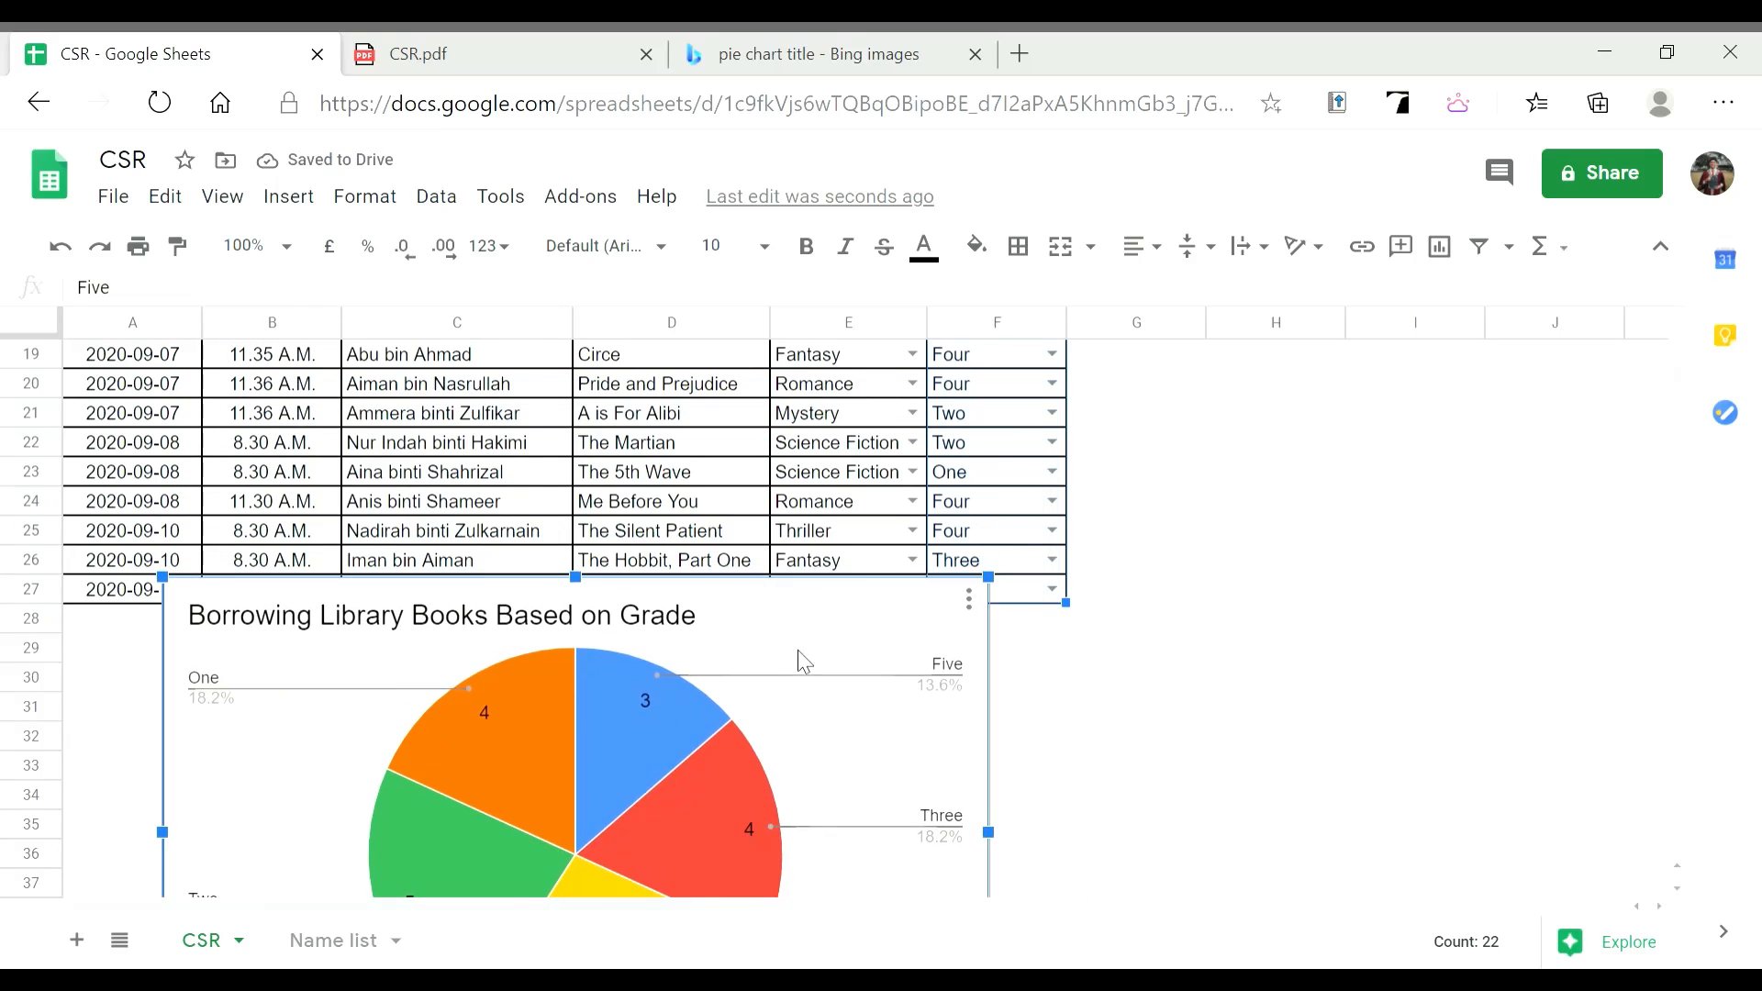
scroll(798, 657, down, 4)
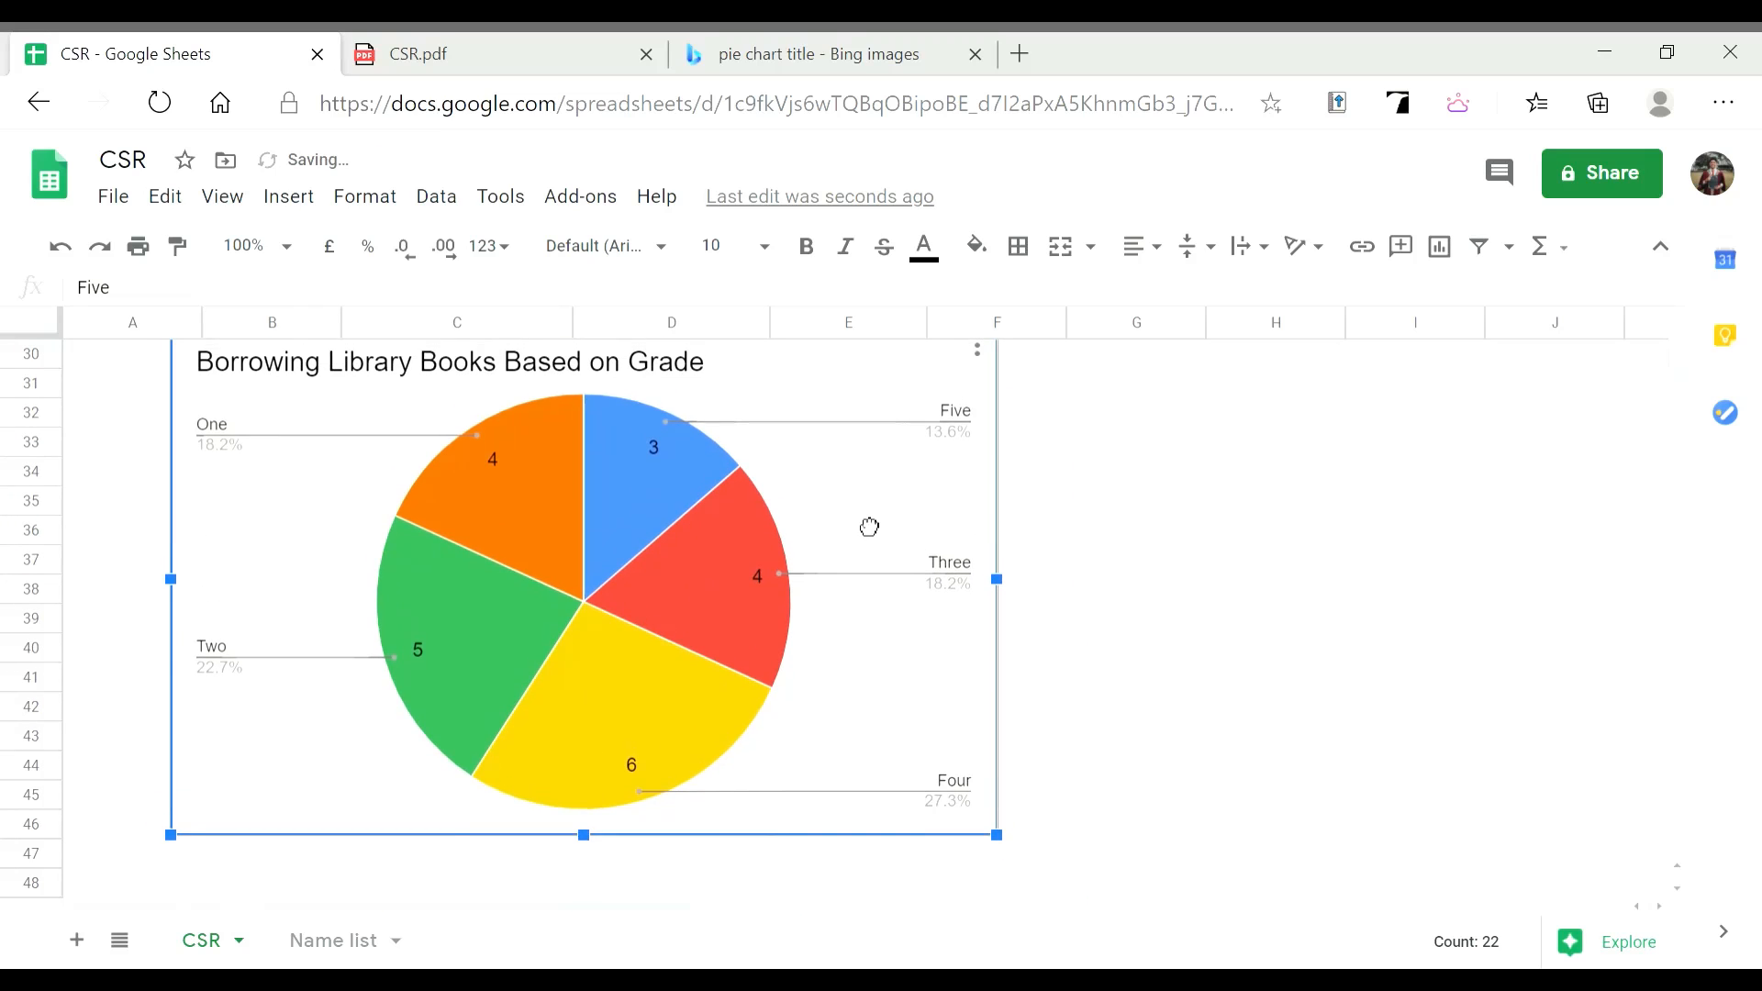